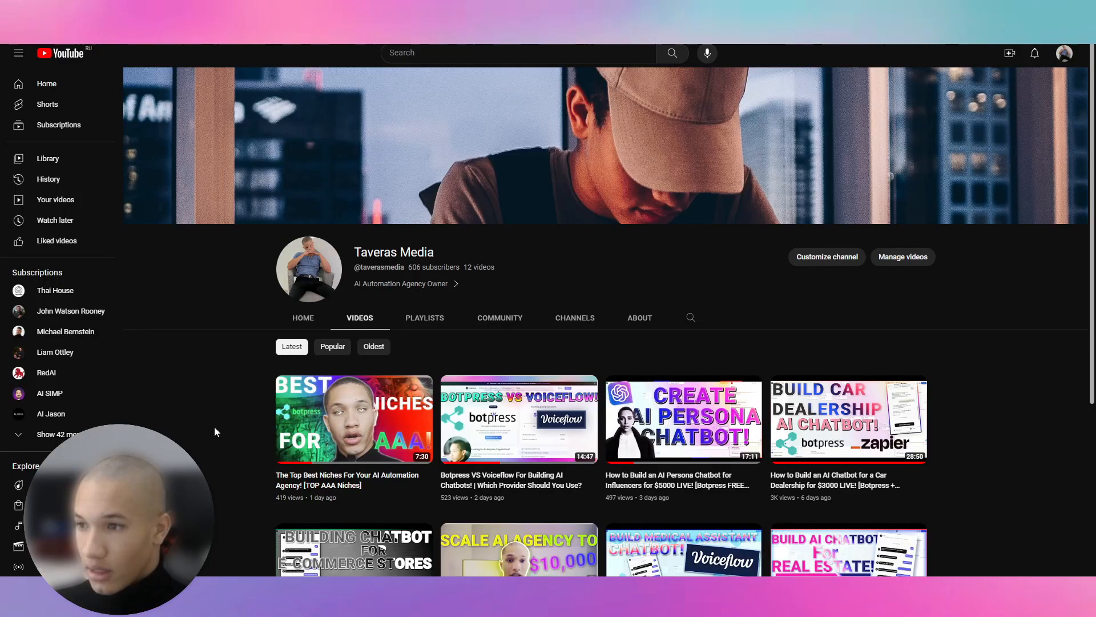
# Collapse the YouTube sidebar and browse the channel's latest AI chatbot uploads.
pyautogui.click(18, 53)
pyautogui.scroll(-3, 612, 466)
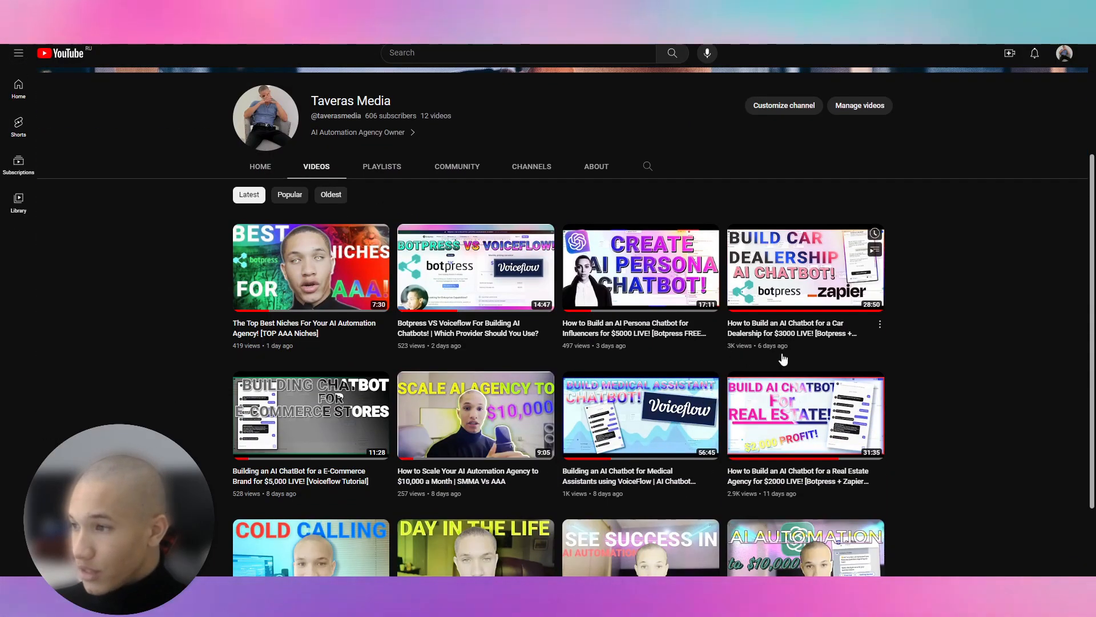
pyautogui.scroll(-1, 1006, 377)
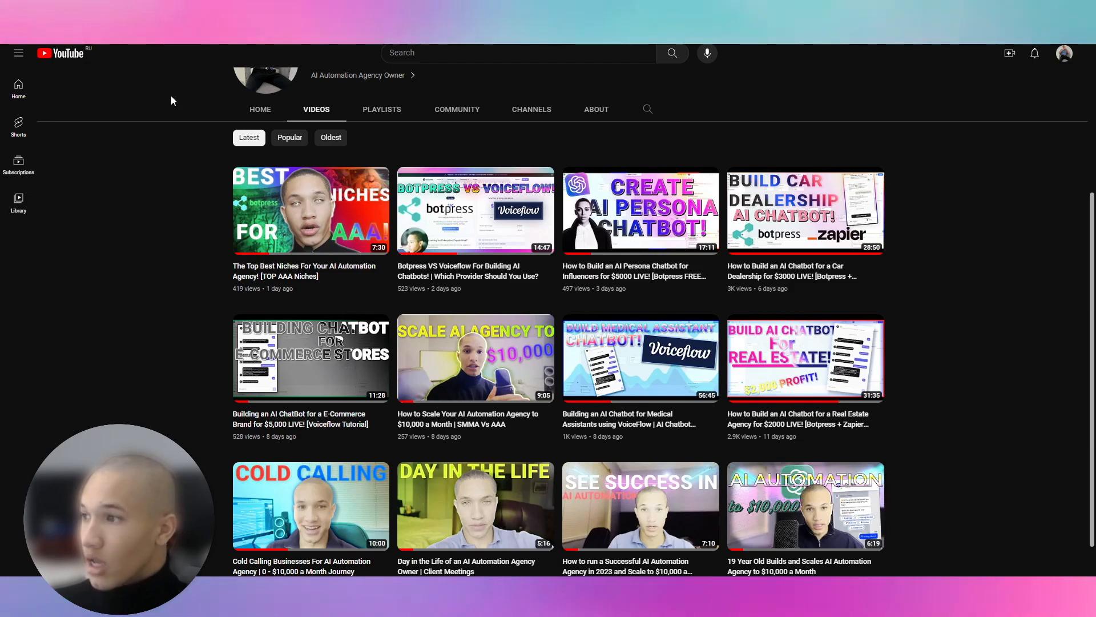
pyautogui.scroll(2, 174, 105)
pyautogui.doubleClick(371, 173)
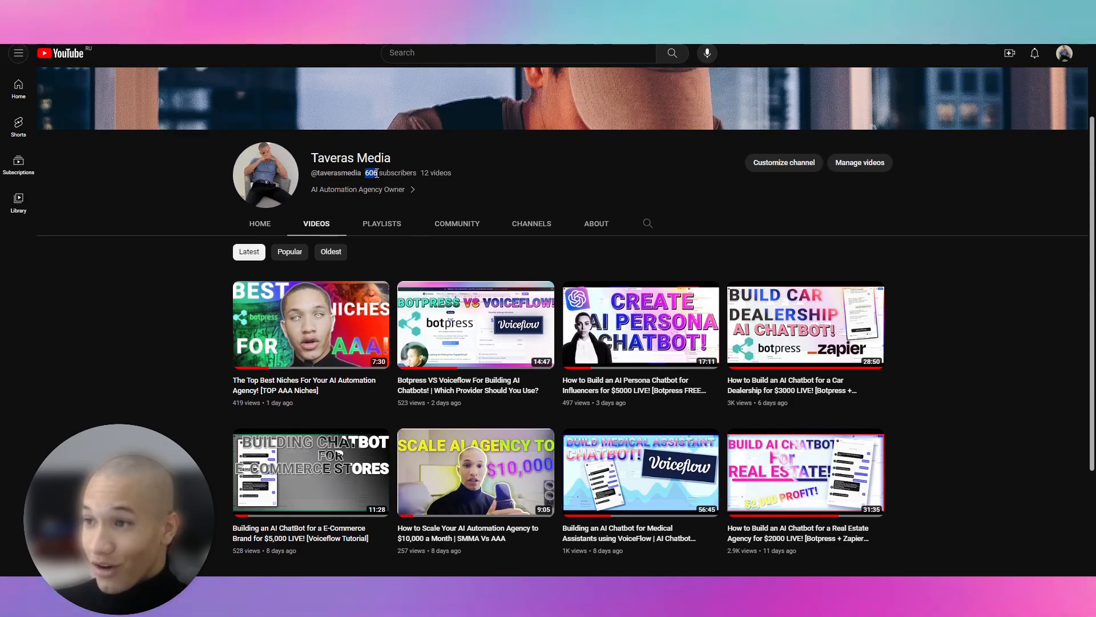
pyautogui.scroll(-1, 274, 268)
pyautogui.scroll(2, 178, 364)
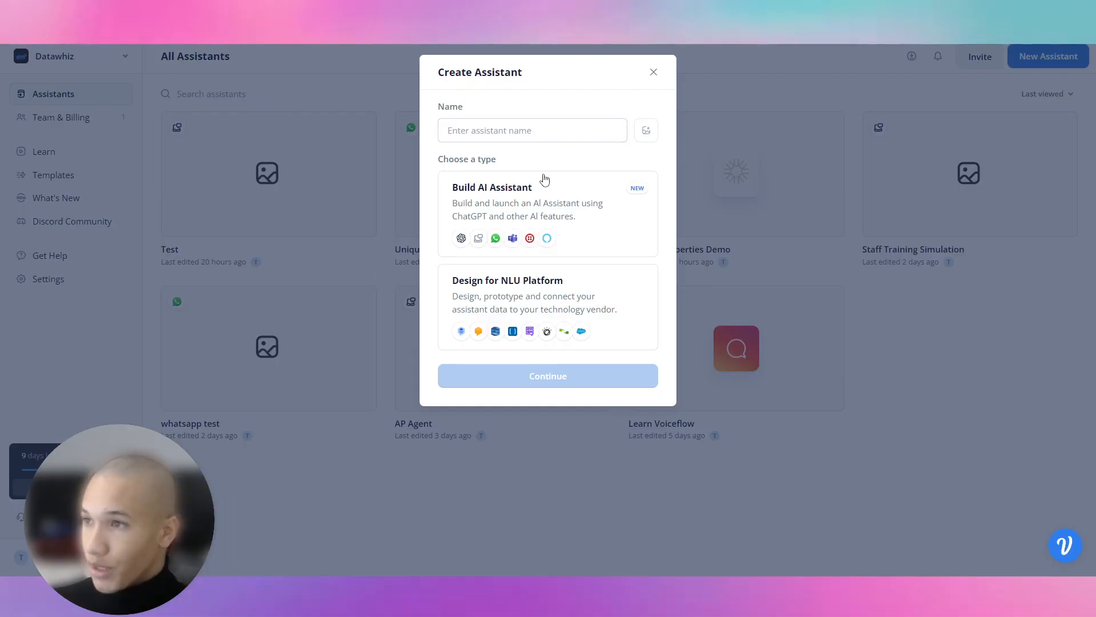
# Create a Web Chat AI assistant named 'Real Estate Bot'.
pyautogui.click(540, 129)
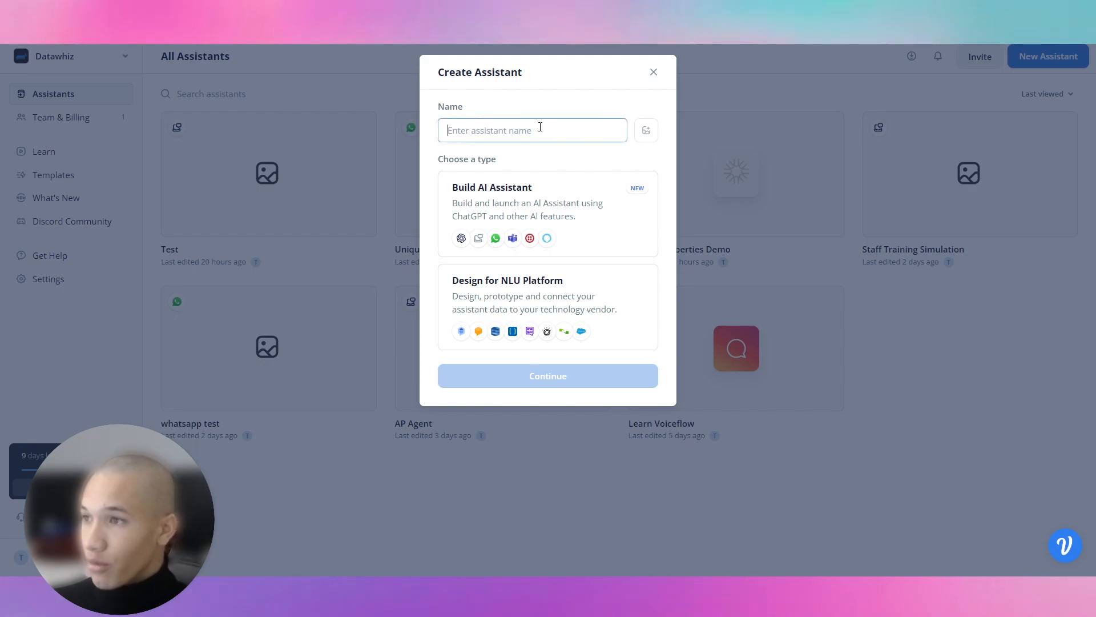
pyautogui.write('Real Estate Bot')
pyautogui.click(463, 187)
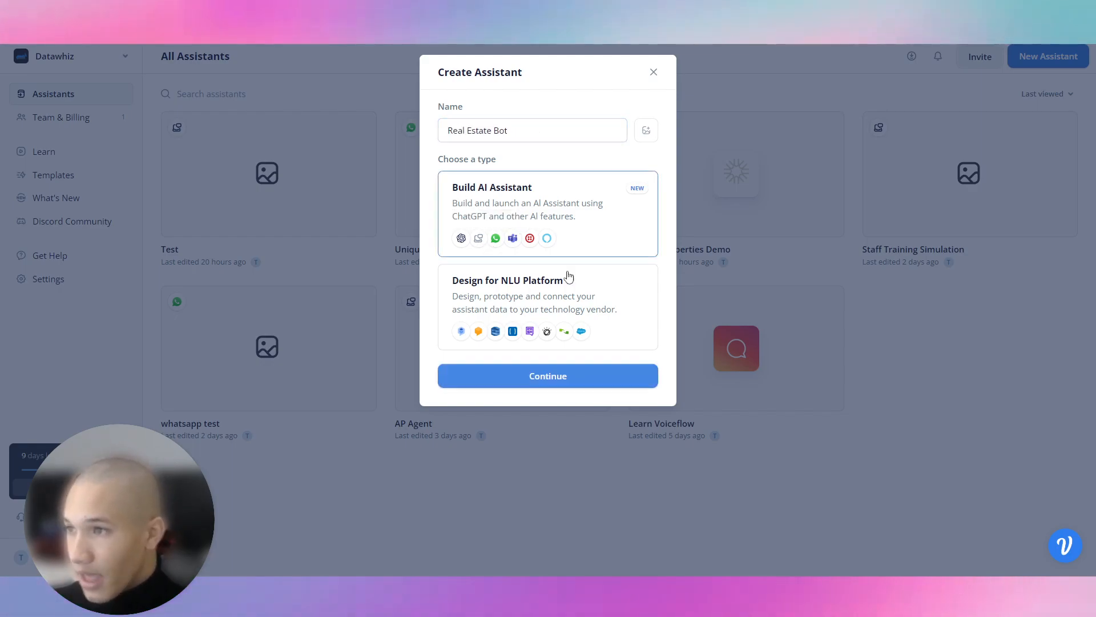
pyautogui.click(554, 376)
pyautogui.click(548, 131)
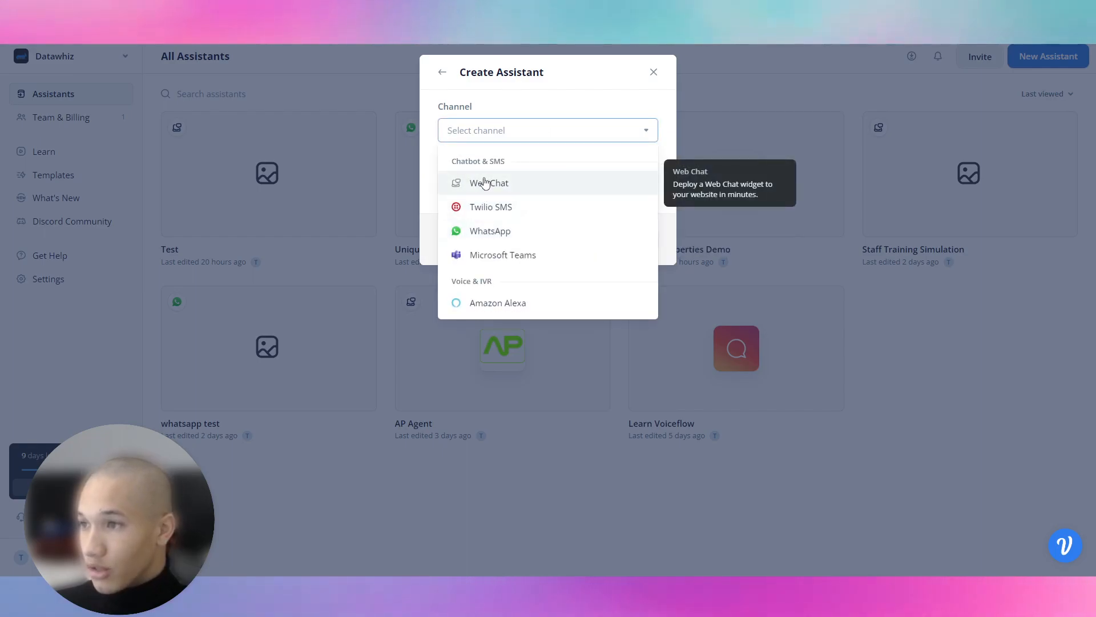
pyautogui.click(486, 183)
pyautogui.click(480, 184)
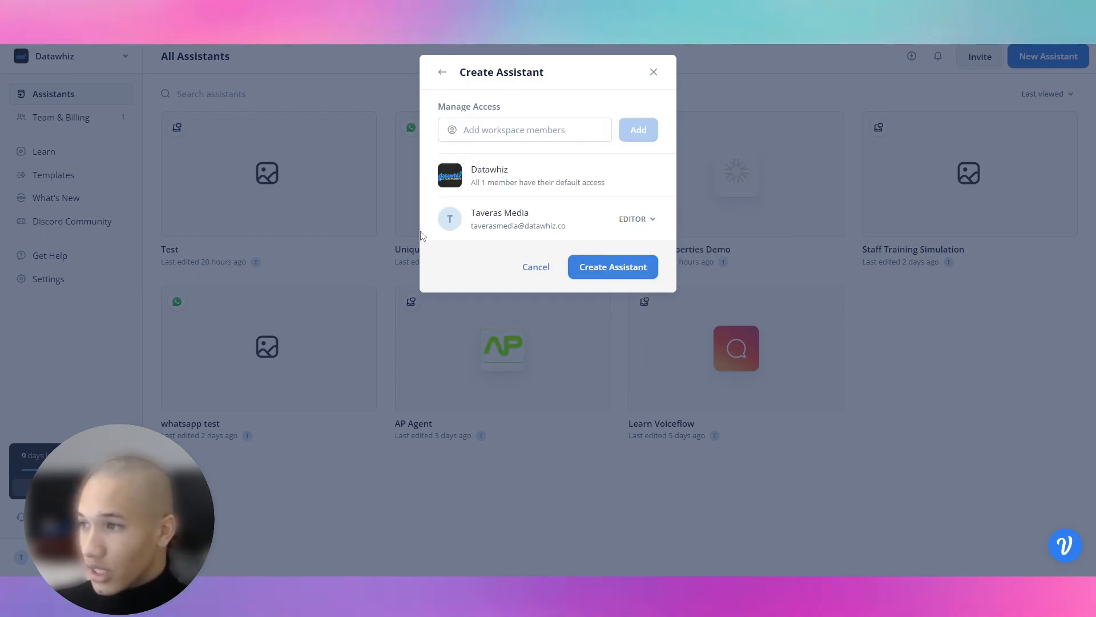
pyautogui.click(606, 265)
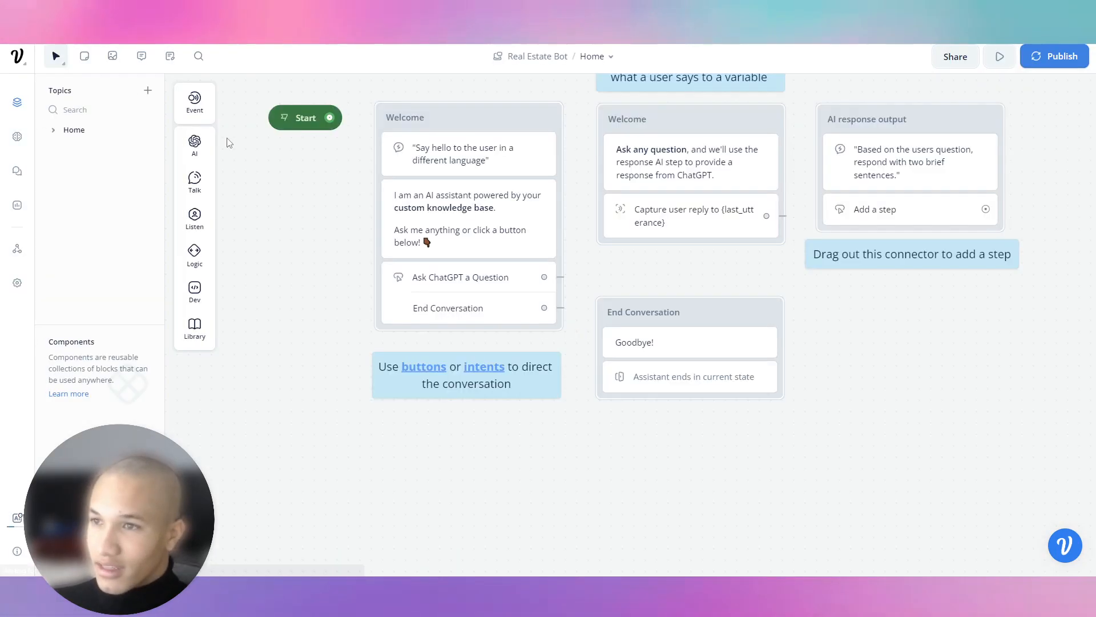
# Select and delete all of the template flow's blocks.
pyautogui.scroll(-1, 465, 355)
pyautogui.rightClick(455, 350)
pyautogui.scroll(-3, 400, 338)
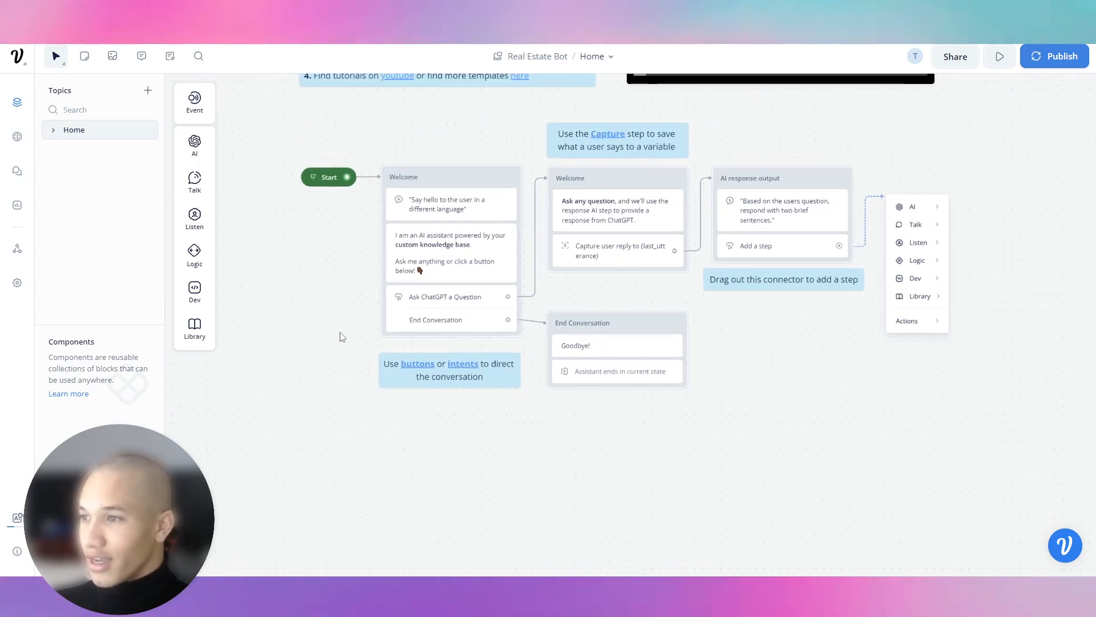
pyautogui.moveTo(343, 341); pyautogui.dragTo(289, 462)
pyautogui.scroll(-2, 298, 457)
pyautogui.scroll(-1, 298, 455)
pyautogui.moveTo(793, 519); pyautogui.dragTo(328, 92)
pyautogui.press('Delete')
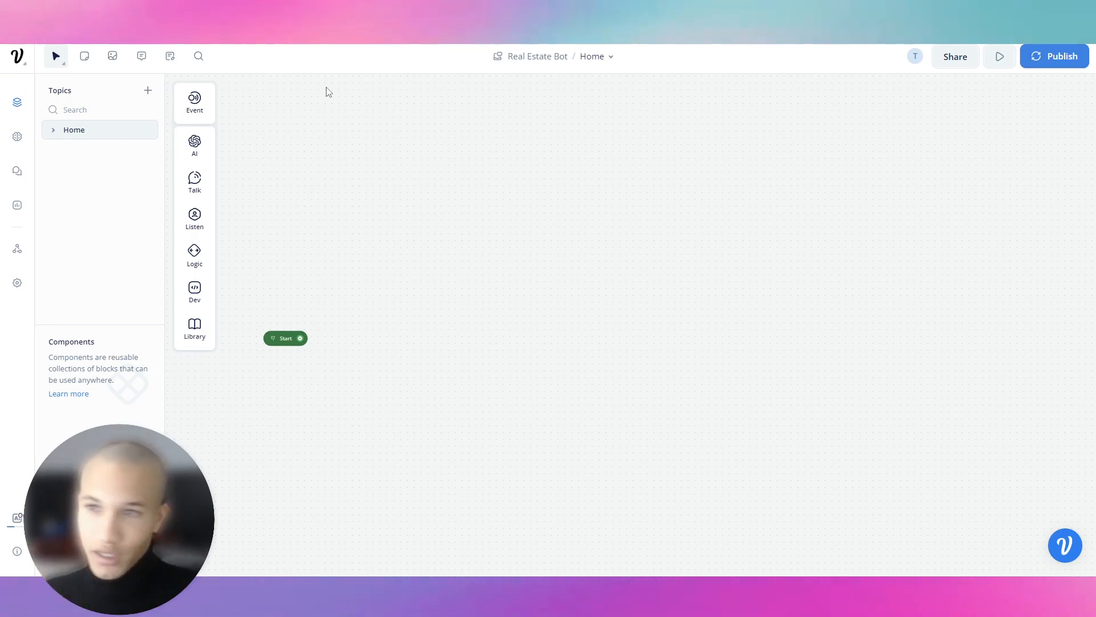
# Add a Talk > Text block as New Block 1 beside the Start step.
pyautogui.moveTo(191, 108)
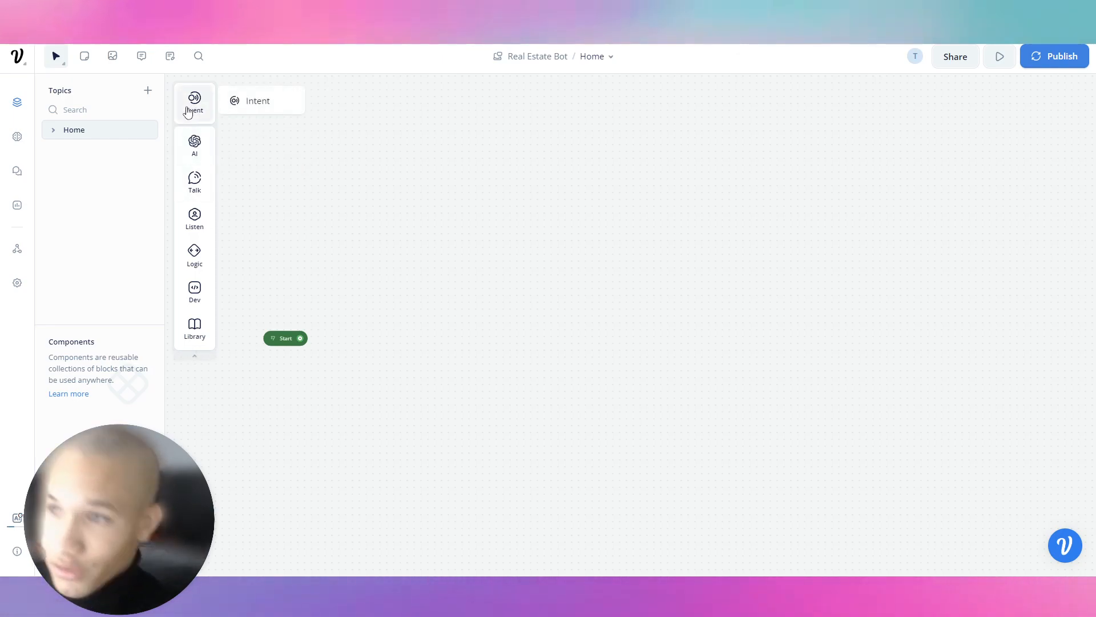
pyautogui.moveTo(193, 181)
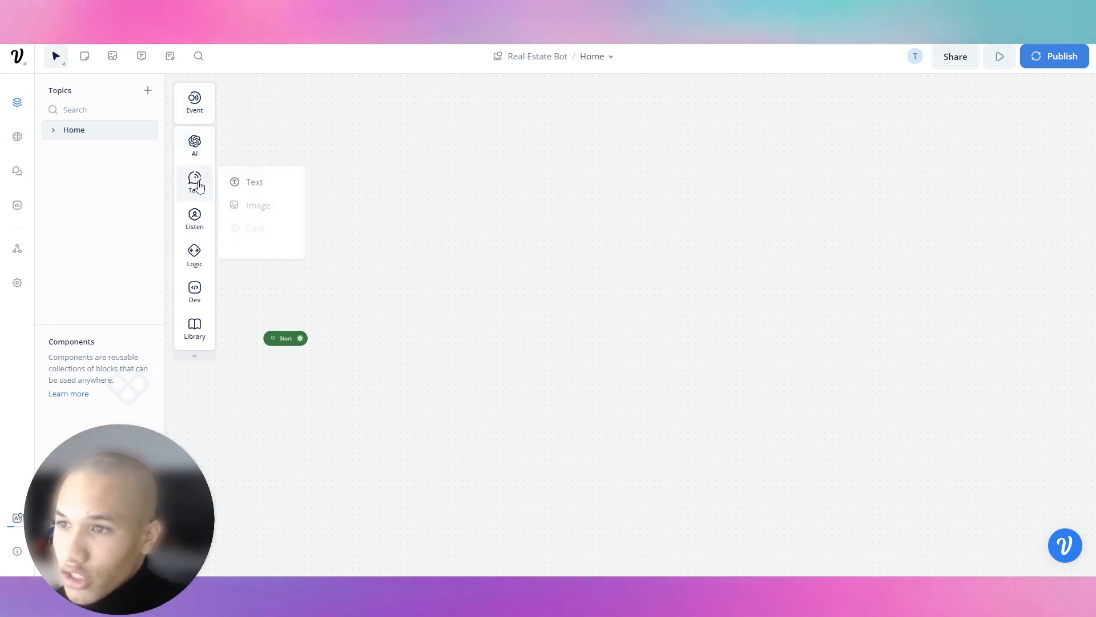
pyautogui.moveTo(240, 181); pyautogui.dragTo(436, 304)
pyautogui.moveTo(290, 335); pyautogui.dragTo(302, 289)
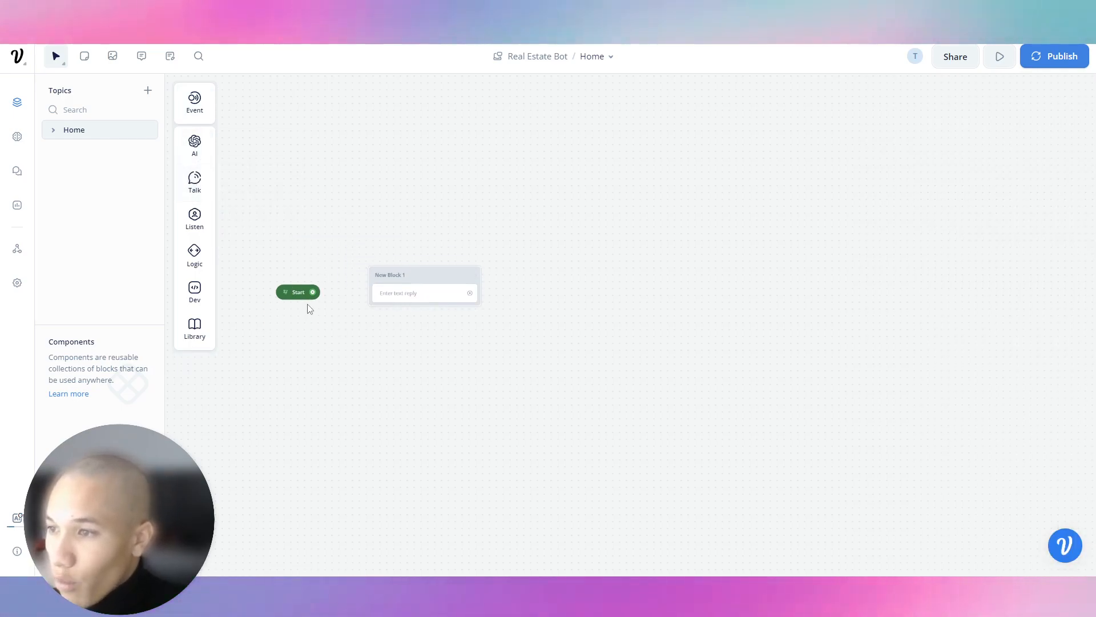
pyautogui.moveTo(411, 275)
pyautogui.mouseDown()
pyautogui.moveTo(411, 287)
pyautogui.moveTo(410, 277)
pyautogui.mouseUp()
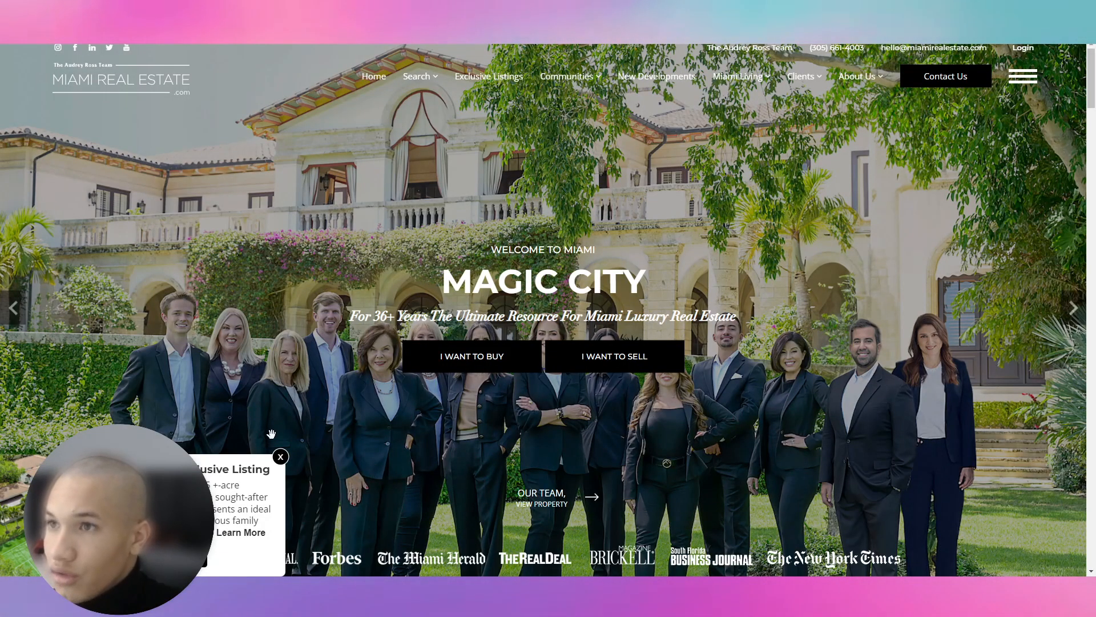
# Close the Exclusive Listing popup and copy the Miami Real Estate homepage URL.
pyautogui.click(279, 458)
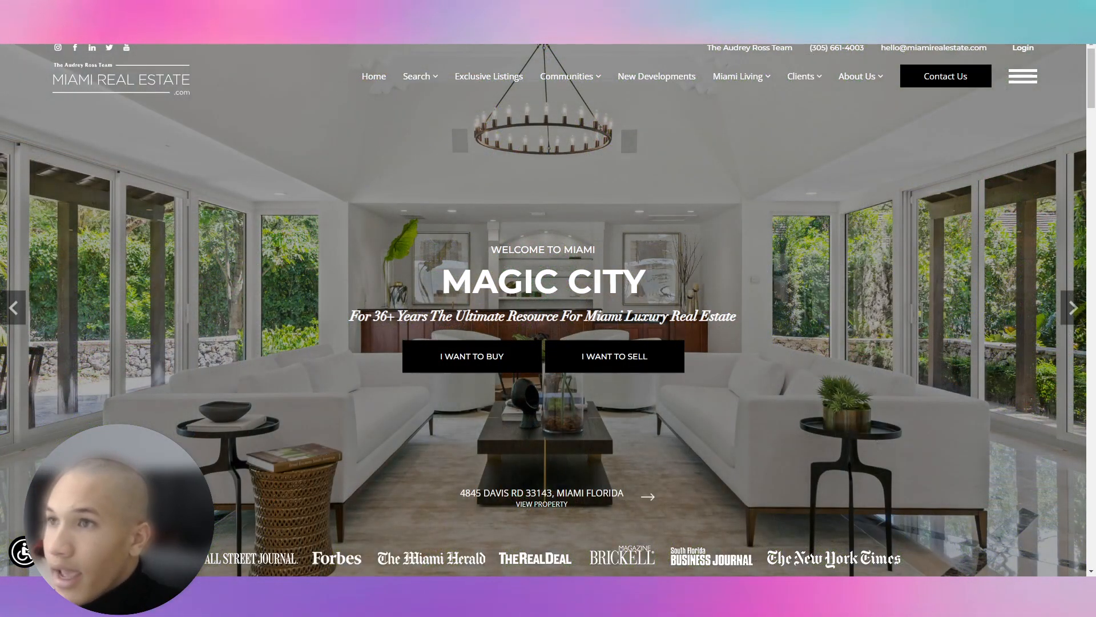
pyautogui.rightClick(273, 11)
pyautogui.click(312, 71)
pyautogui.rightClick(266, 13)
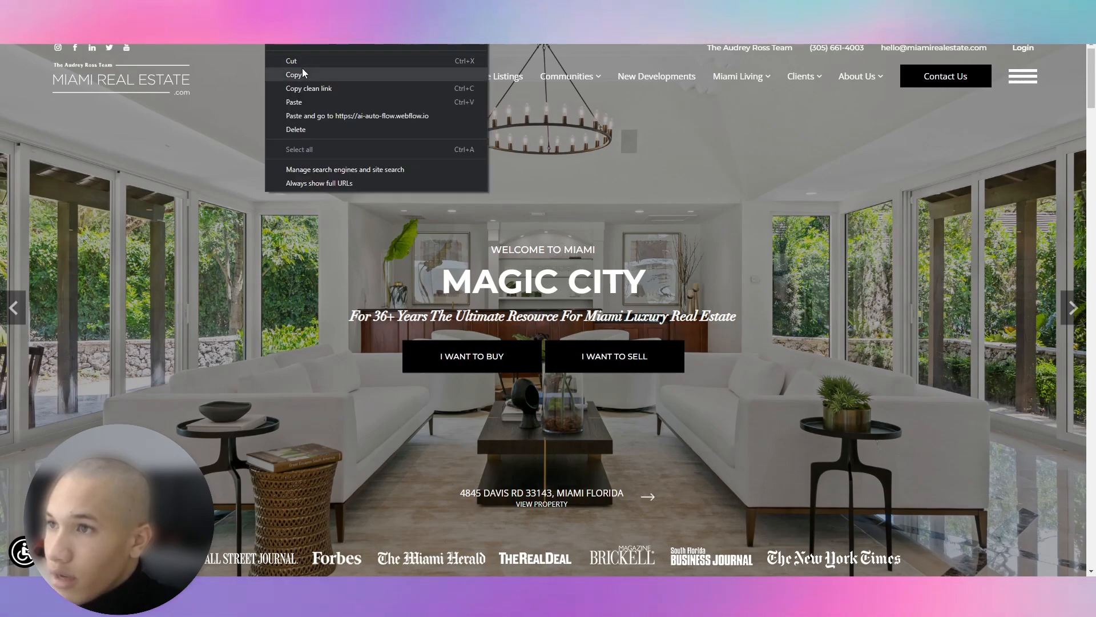
pyautogui.click(303, 70)
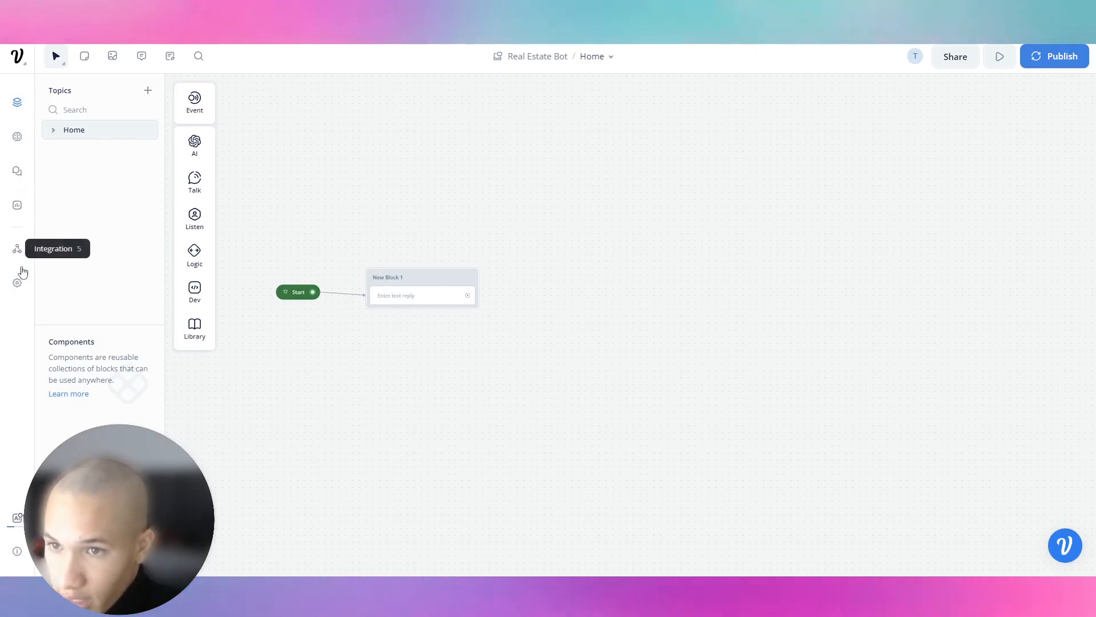
# Set the knowledge base model to GPT-3.5 Turbo with temperature 0.40 and save.
pyautogui.click(16, 139)
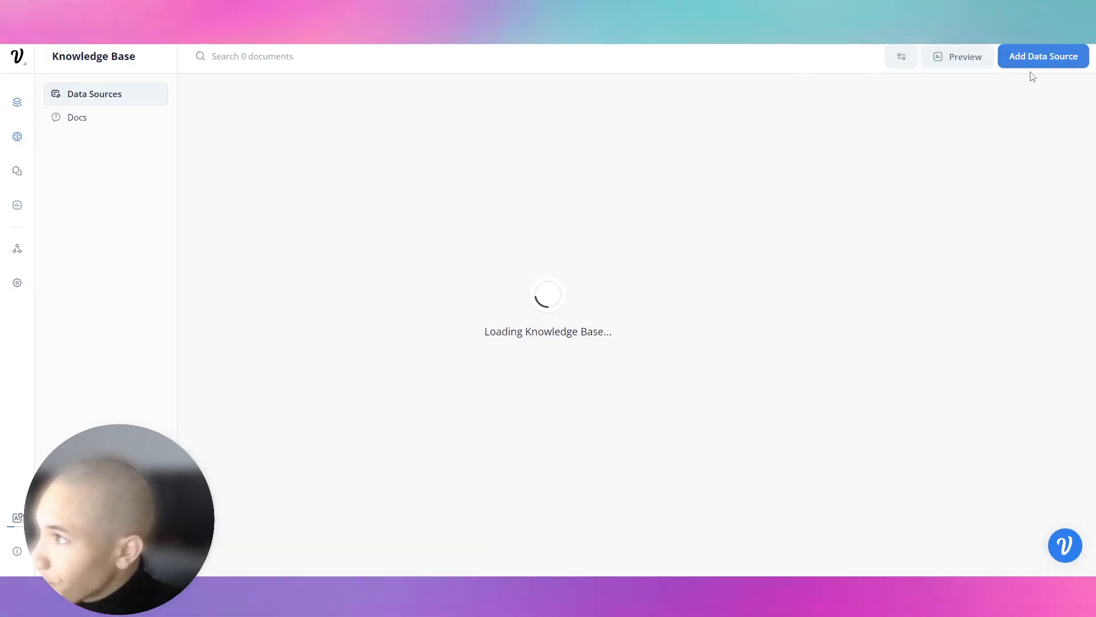
pyautogui.click(900, 57)
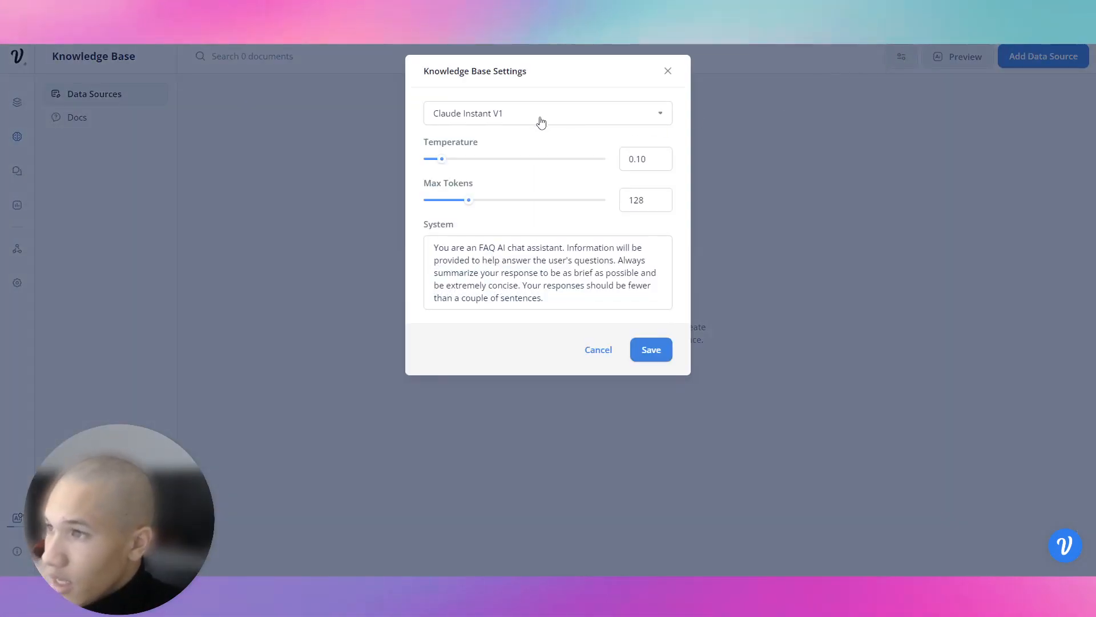
pyautogui.click(517, 119)
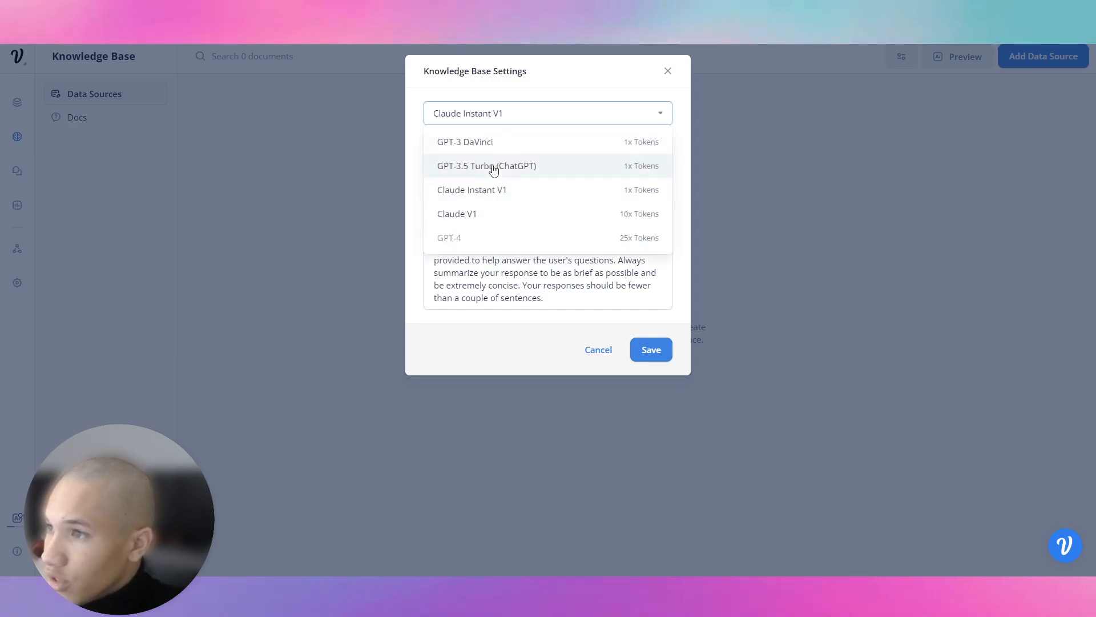
pyautogui.click(493, 166)
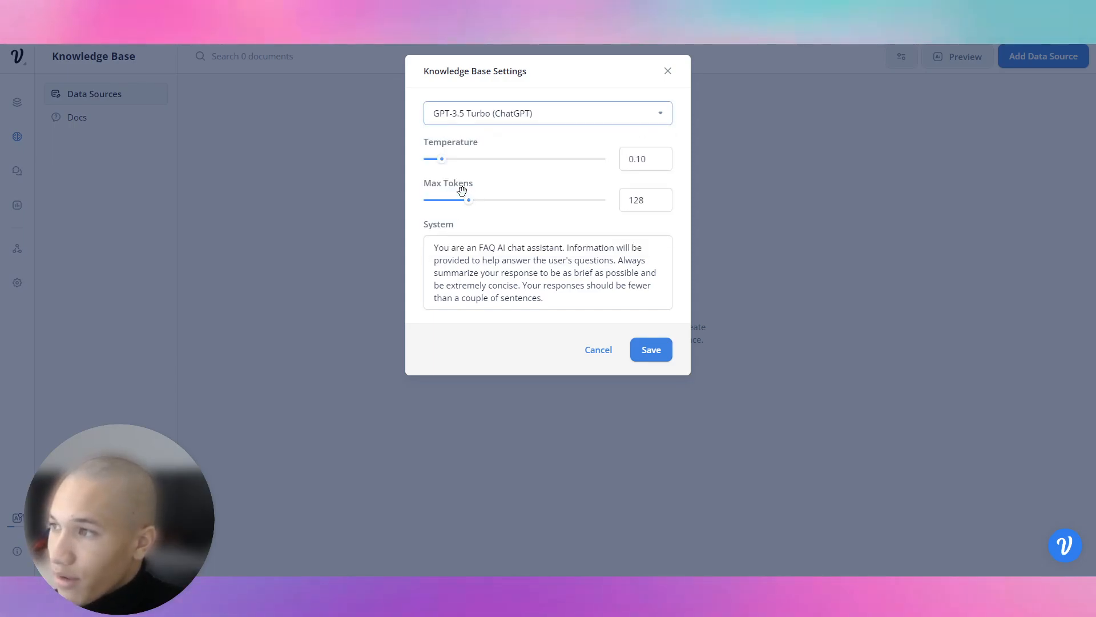
pyautogui.click(497, 159)
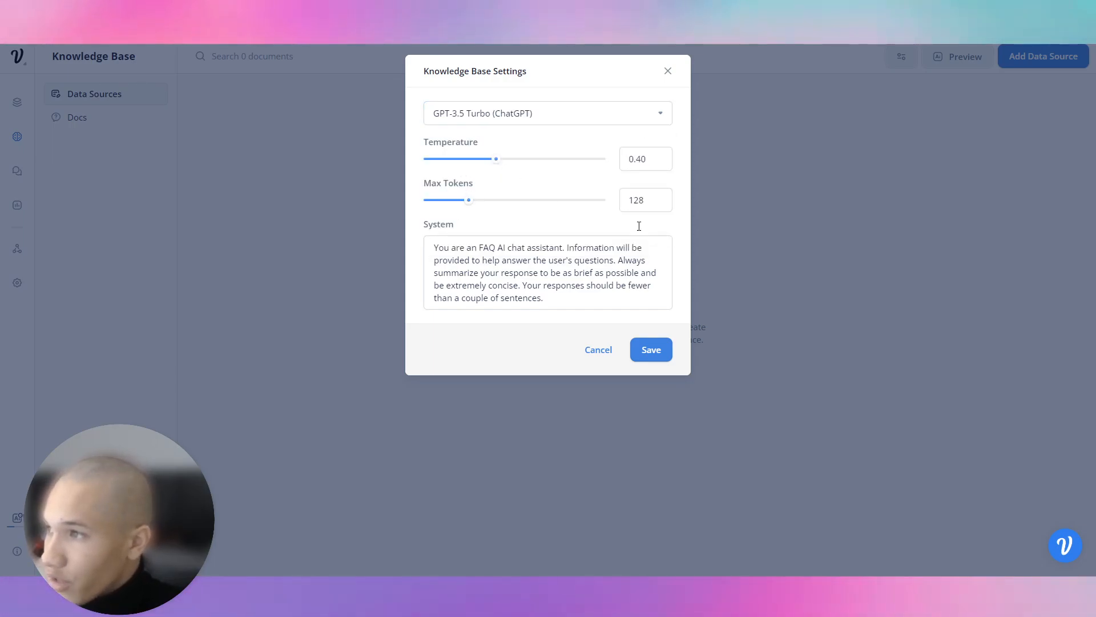
pyautogui.click(651, 351)
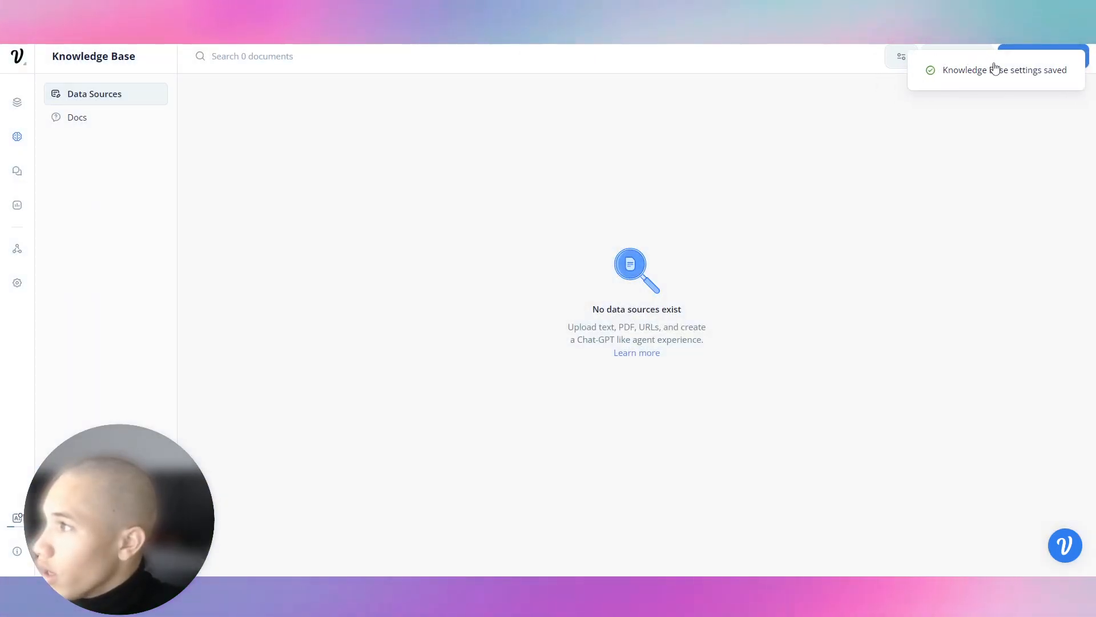
# Start a URL data source and paste the homepage address into the URL list.
pyautogui.moveTo(1011, 93); pyautogui.dragTo(1033, 64)
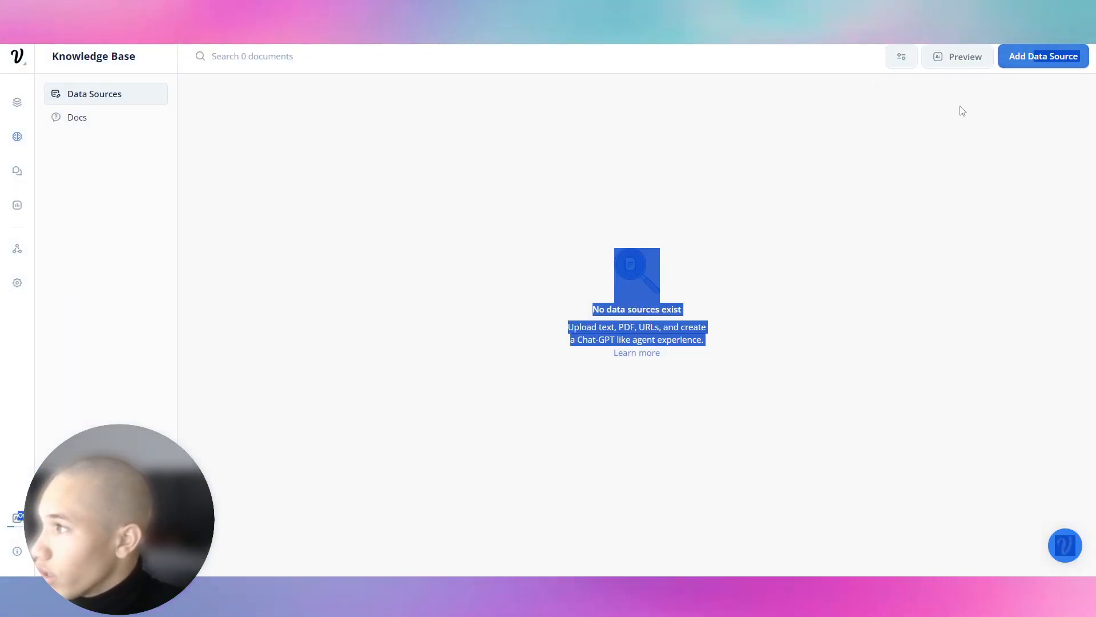
pyautogui.click(699, 335)
pyautogui.click(1071, 57)
pyautogui.click(1038, 86)
pyautogui.click(556, 120)
pyautogui.hotkey('ctrl', 'v')
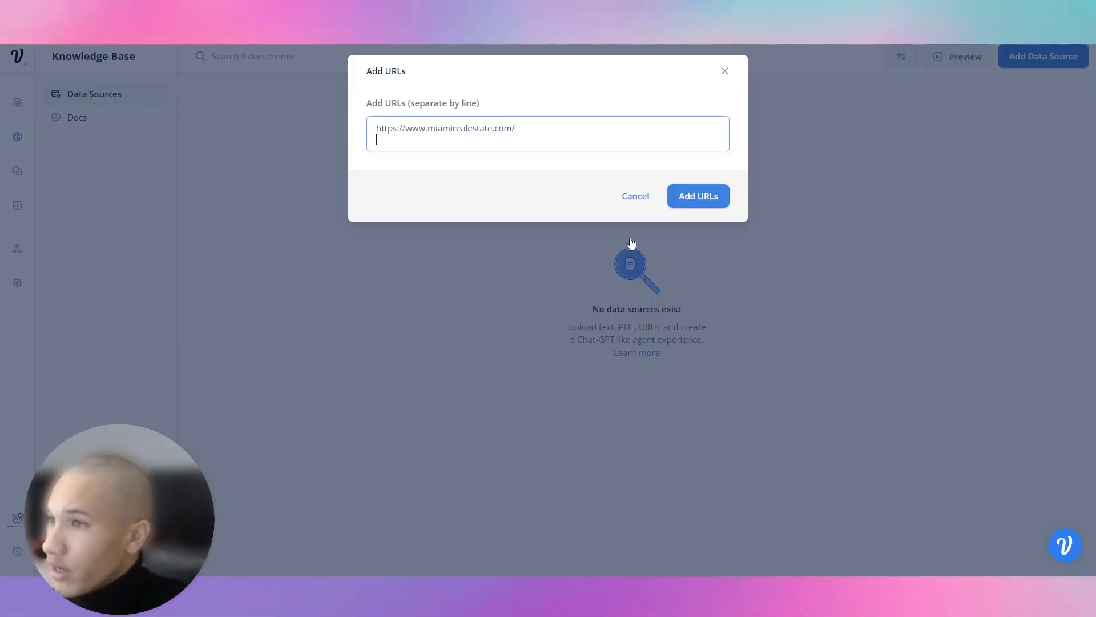
# Add the Our Company and Our Team page addresses as new lines in the URL list.
pyautogui.press('Return')
pyautogui.hotkey('ctrl', 'v')
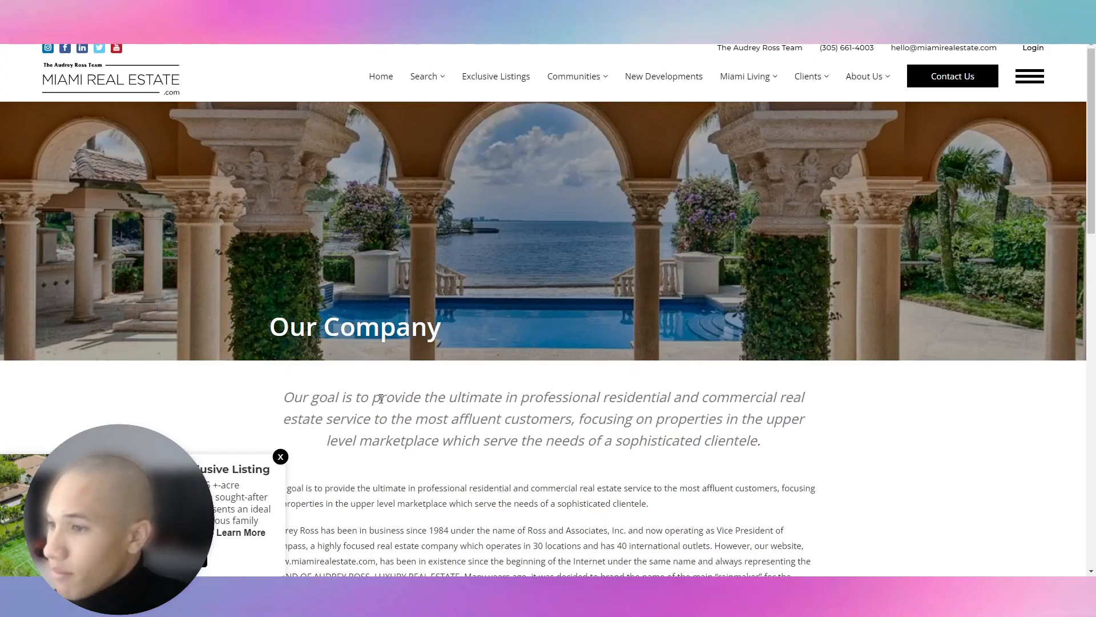
pyautogui.scroll(-10, 644, 329)
pyautogui.scroll(10, 643, 329)
pyautogui.moveTo(868, 86)
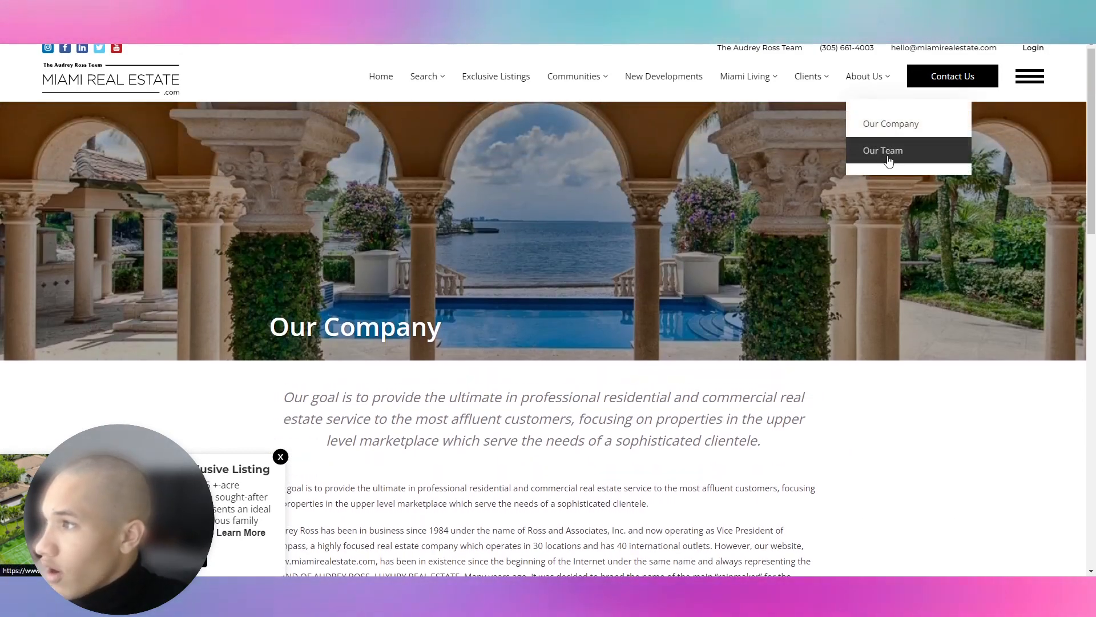
pyautogui.click(889, 160)
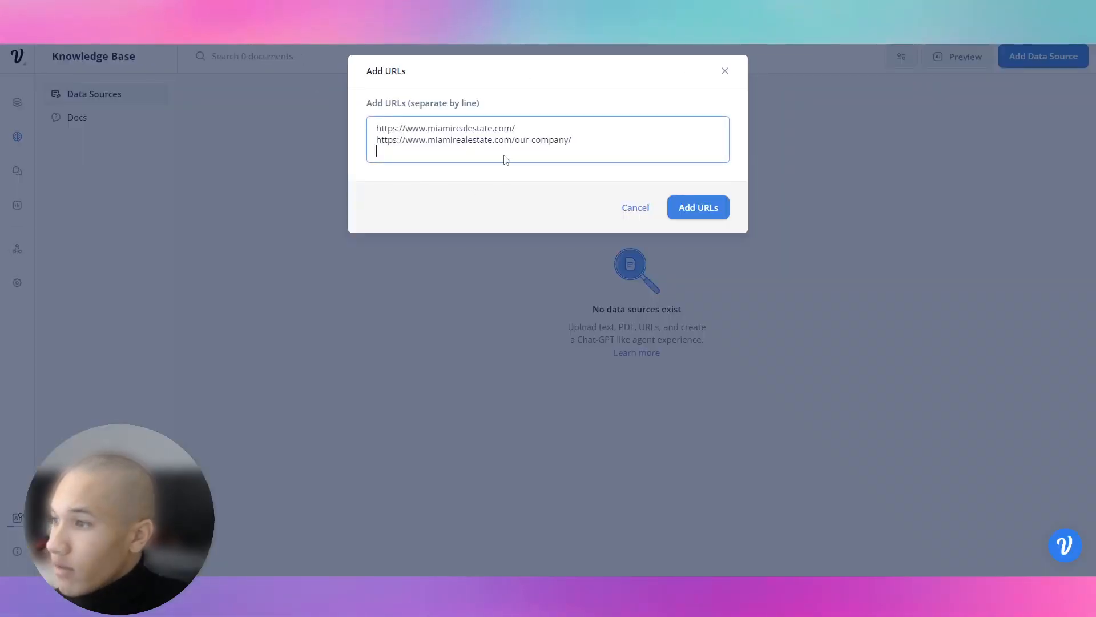
pyautogui.press('Return')
pyautogui.hotkey('ctrl', 'v')
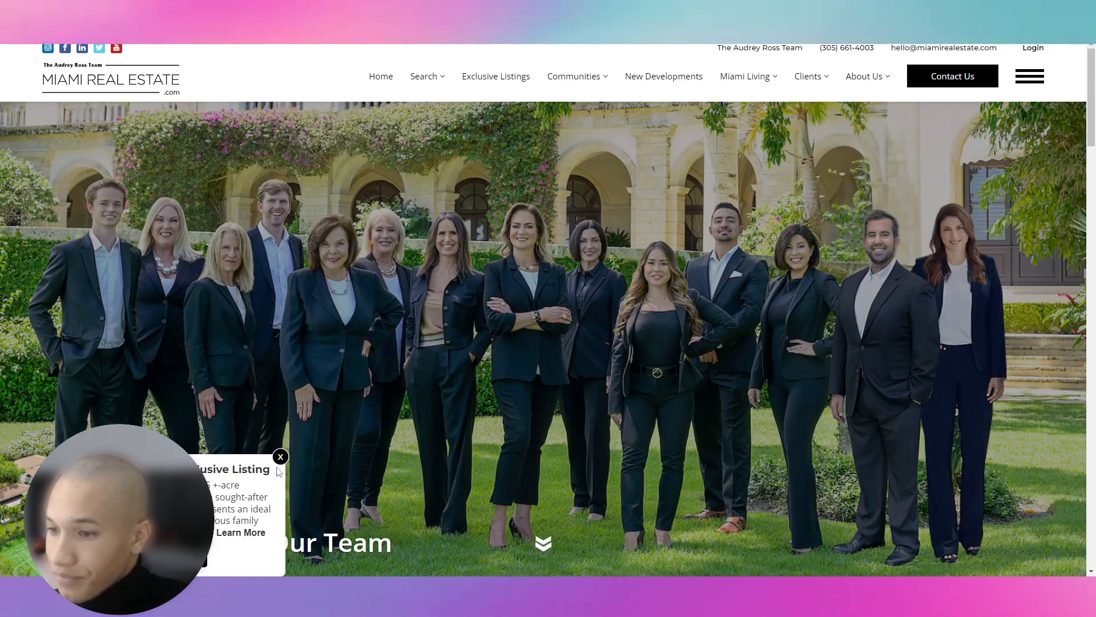
# Open the site's All Communities page and look through the listed communities.
pyautogui.click(279, 458)
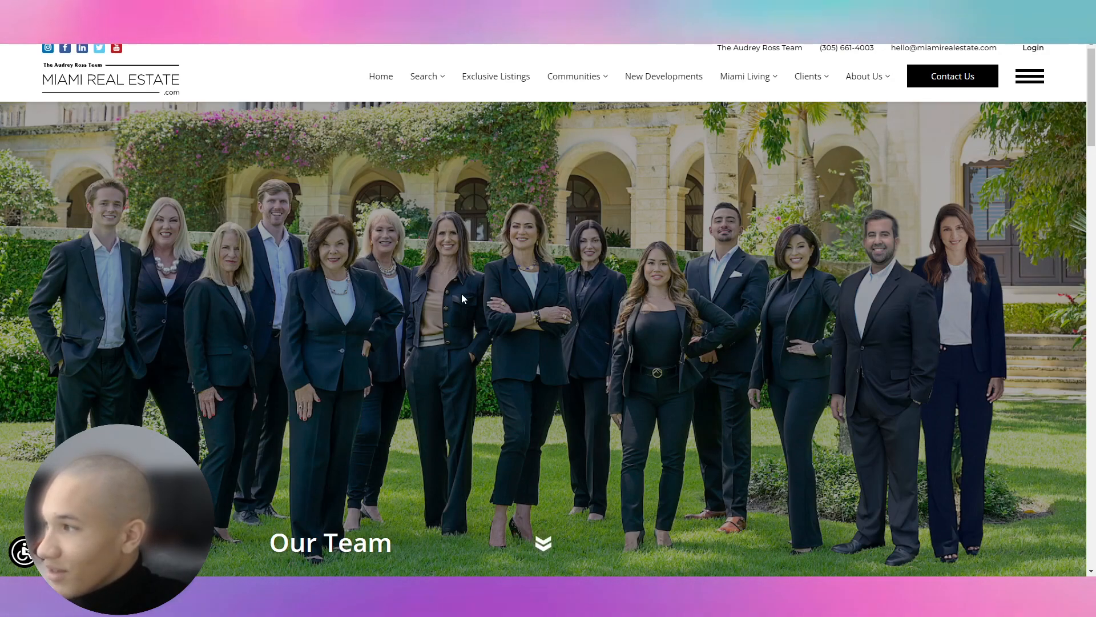
pyautogui.moveTo(580, 80)
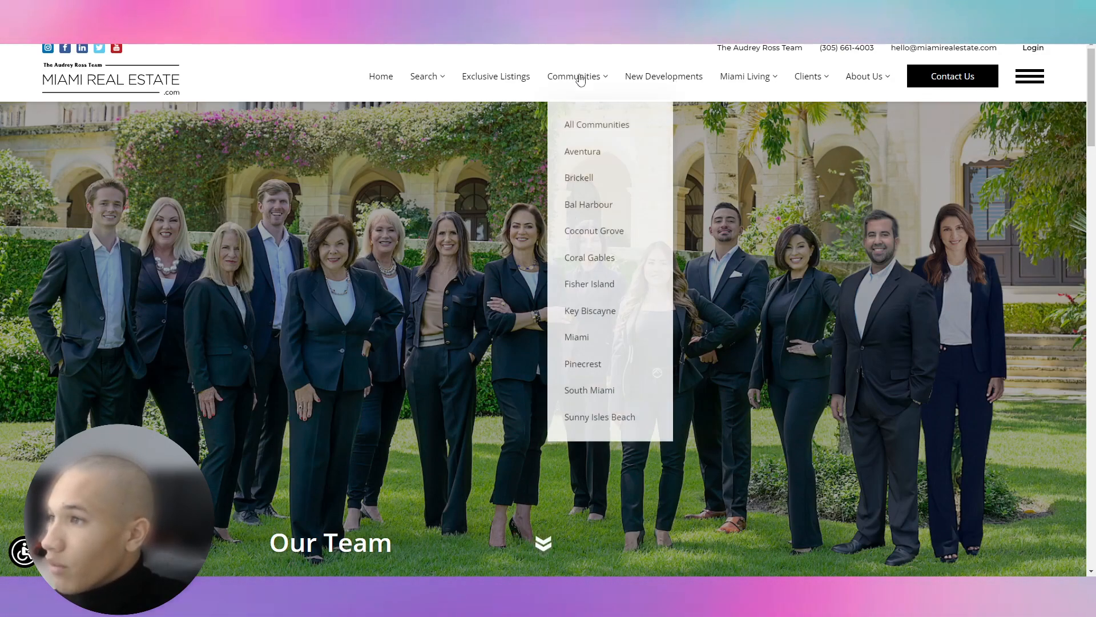
pyautogui.click(588, 121)
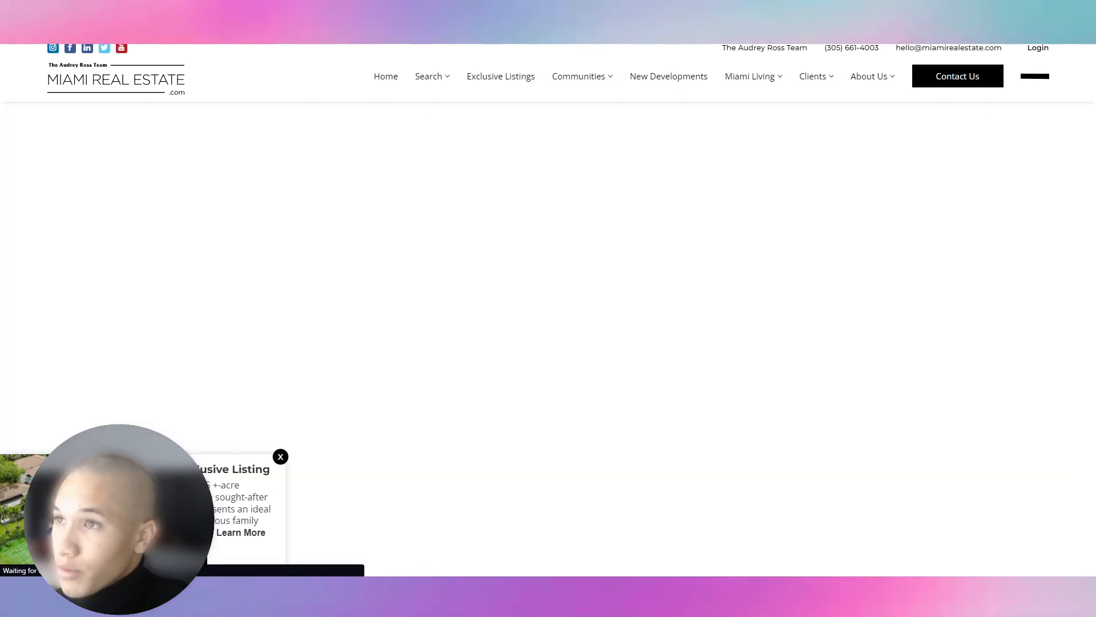
pyautogui.click(280, 456)
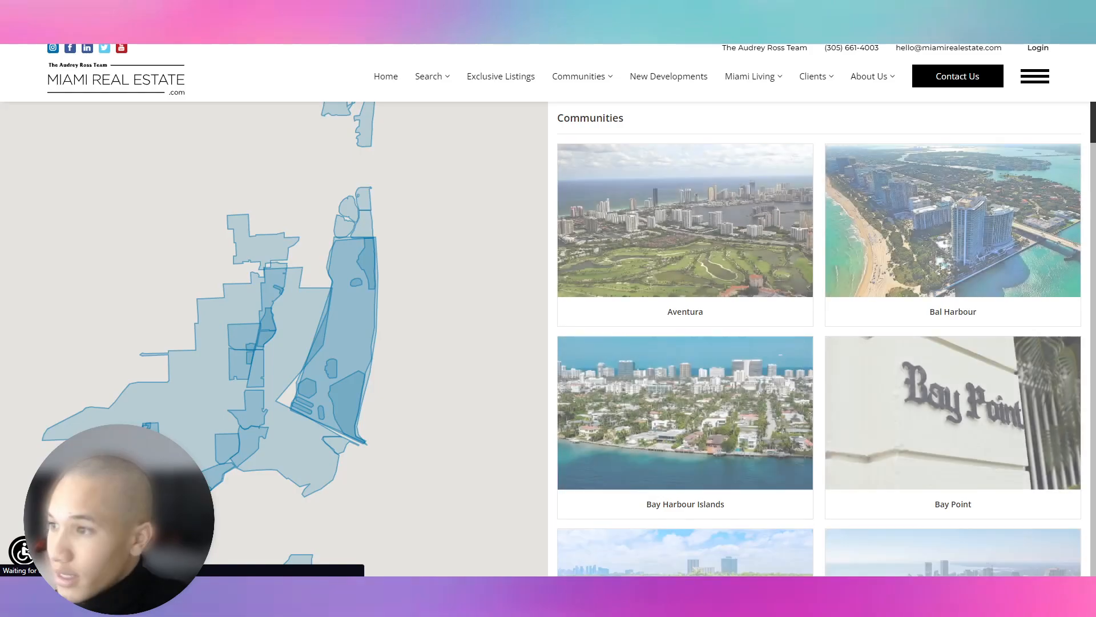
pyautogui.scroll(-5, 731, 462)
pyautogui.scroll(-4, 737, 462)
pyautogui.scroll(1, 662, 300)
pyautogui.scroll(-10, 665, 297)
pyautogui.scroll(15, 670, 288)
pyautogui.scroll(6, 670, 289)
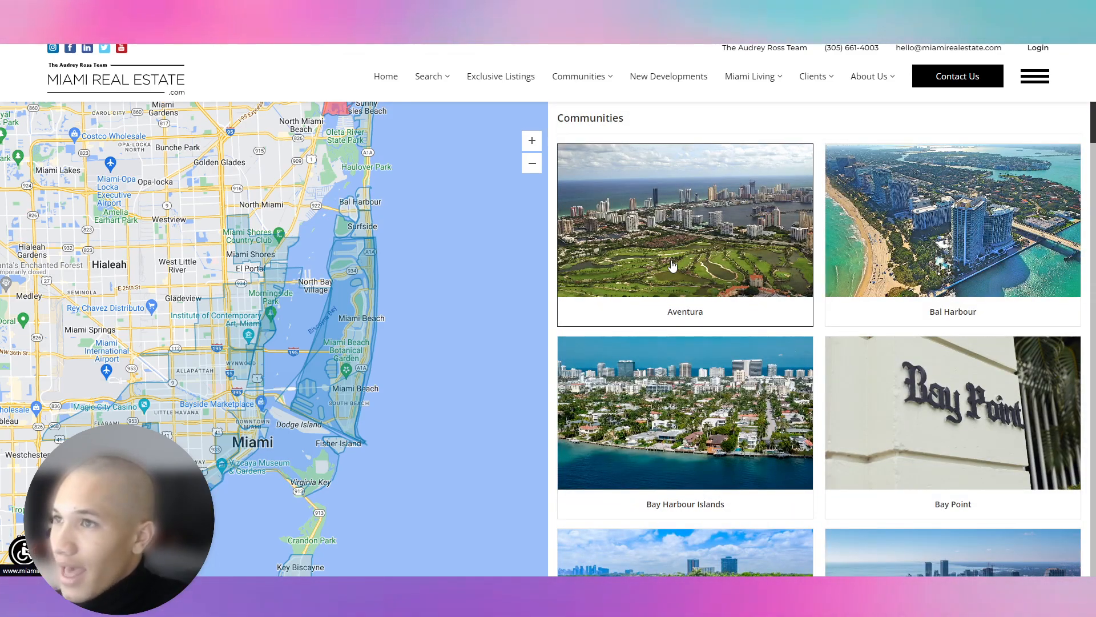
# View the Aventura community page, then go to the Our Team page.
pyautogui.click(672, 264)
pyautogui.scroll(-10, 657, 308)
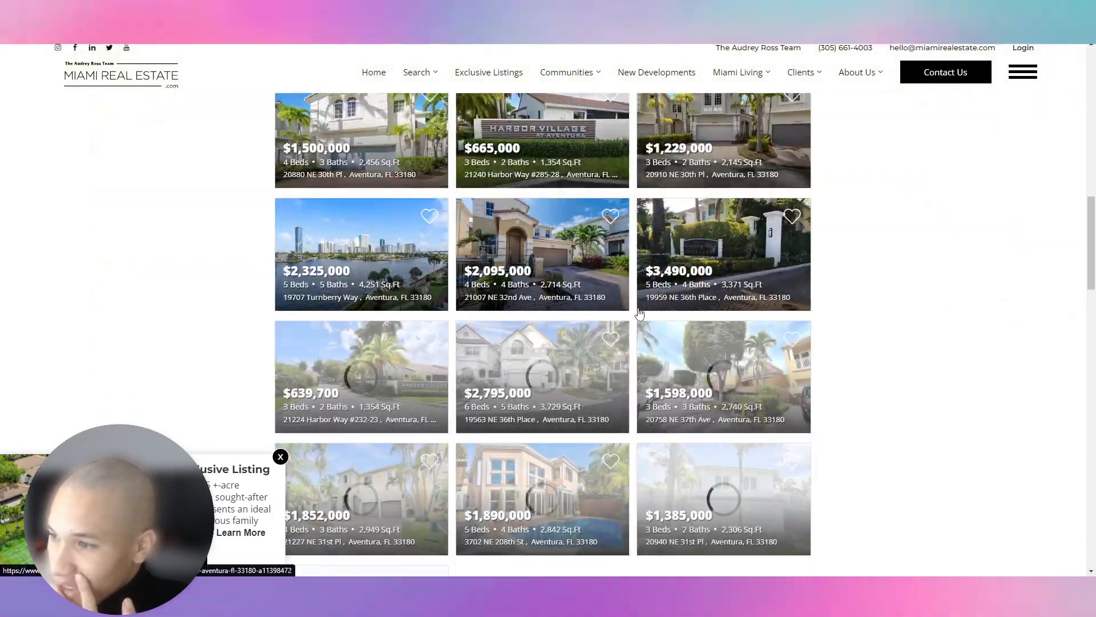
pyautogui.scroll(12, 411, 263)
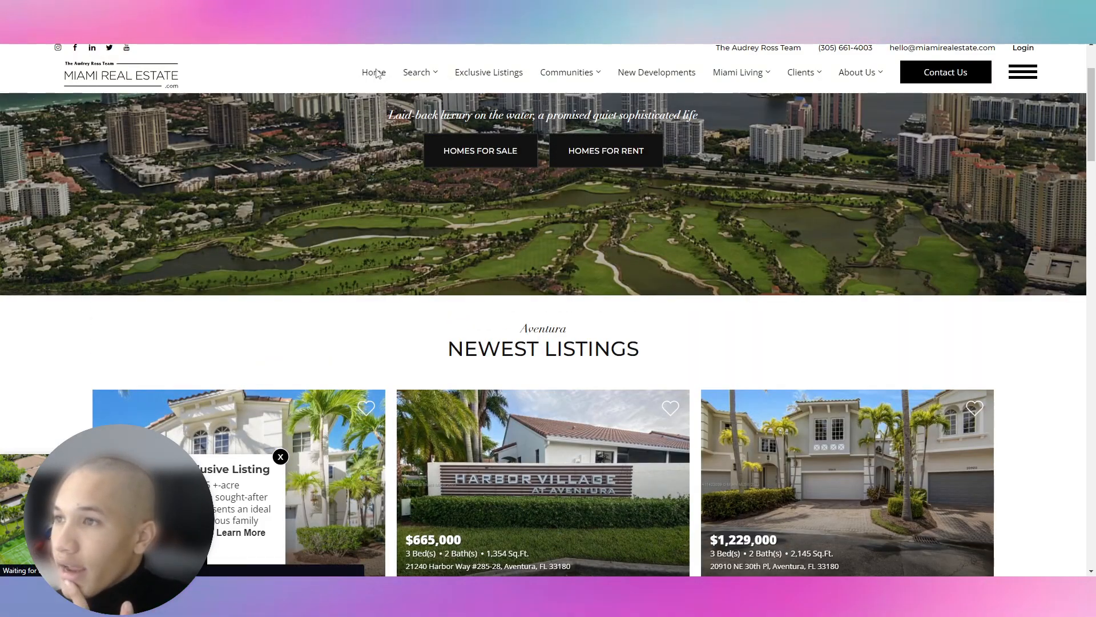
pyautogui.click(374, 72)
pyautogui.scroll(-12, 562, 368)
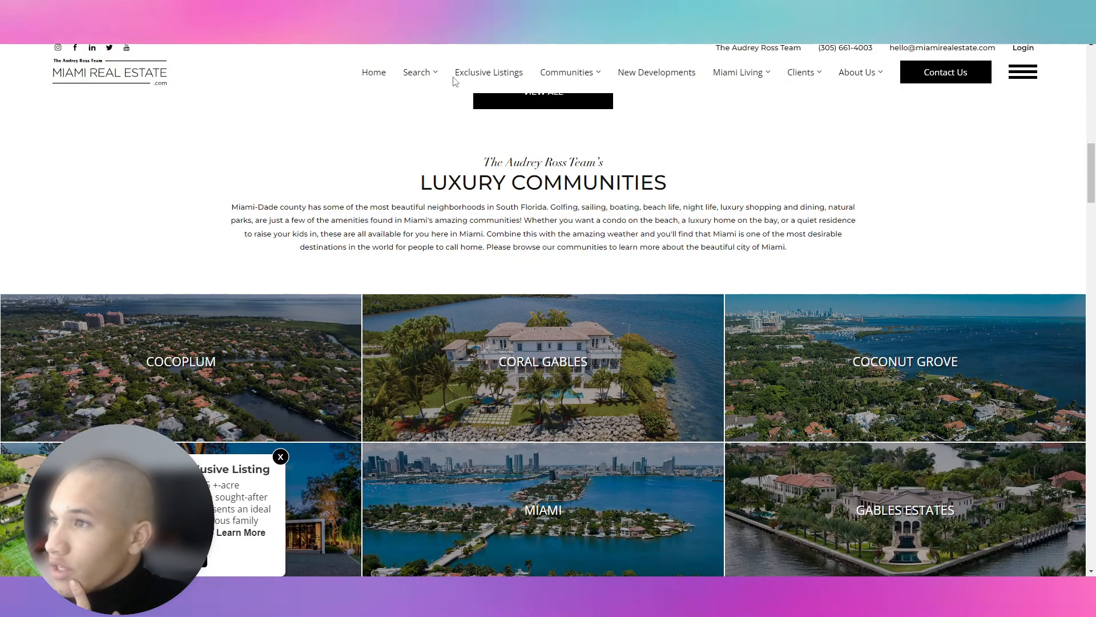
pyautogui.moveTo(830, 73)
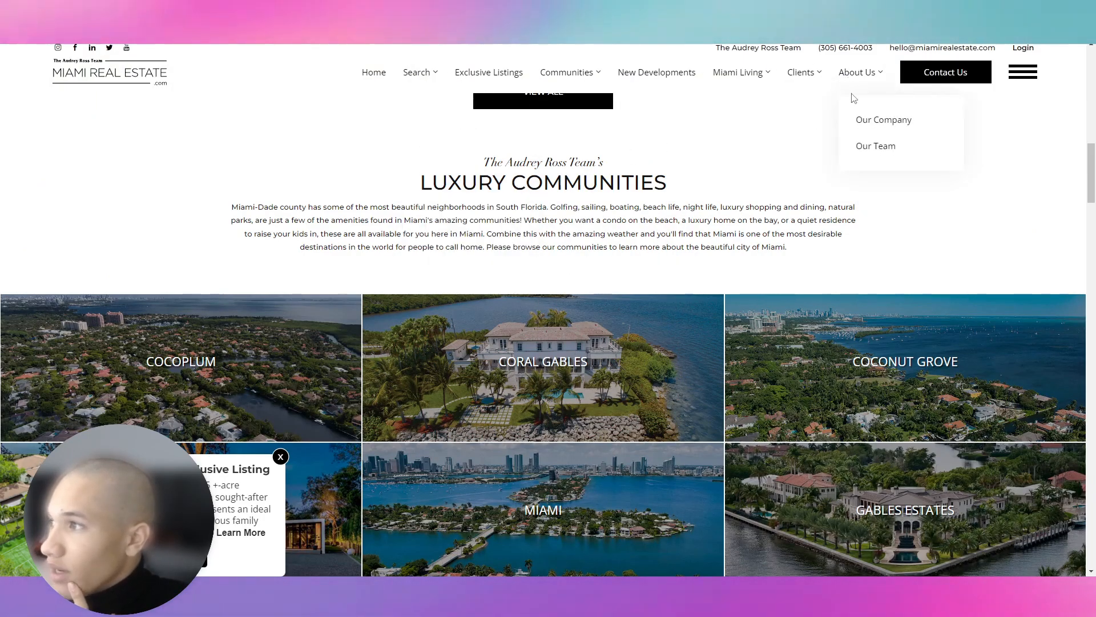
pyautogui.click(861, 146)
pyautogui.scroll(-15, 512, 379)
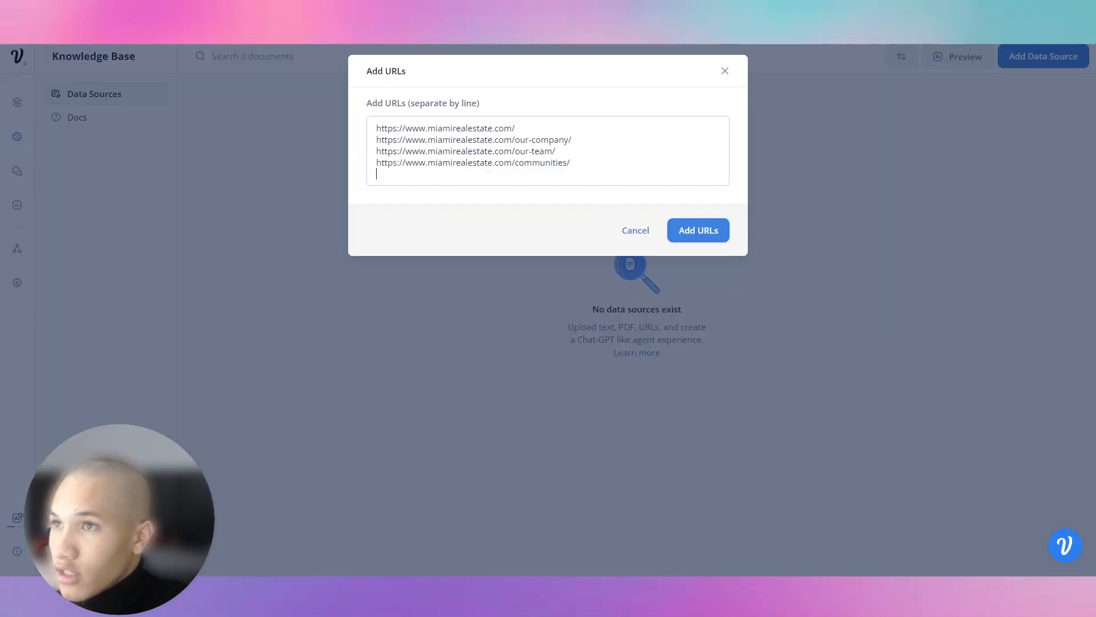
# Paste the communities URL, add all four URLs, and begin a preview question.
pyautogui.write('https://www.miamirealestate.com/our-team/')
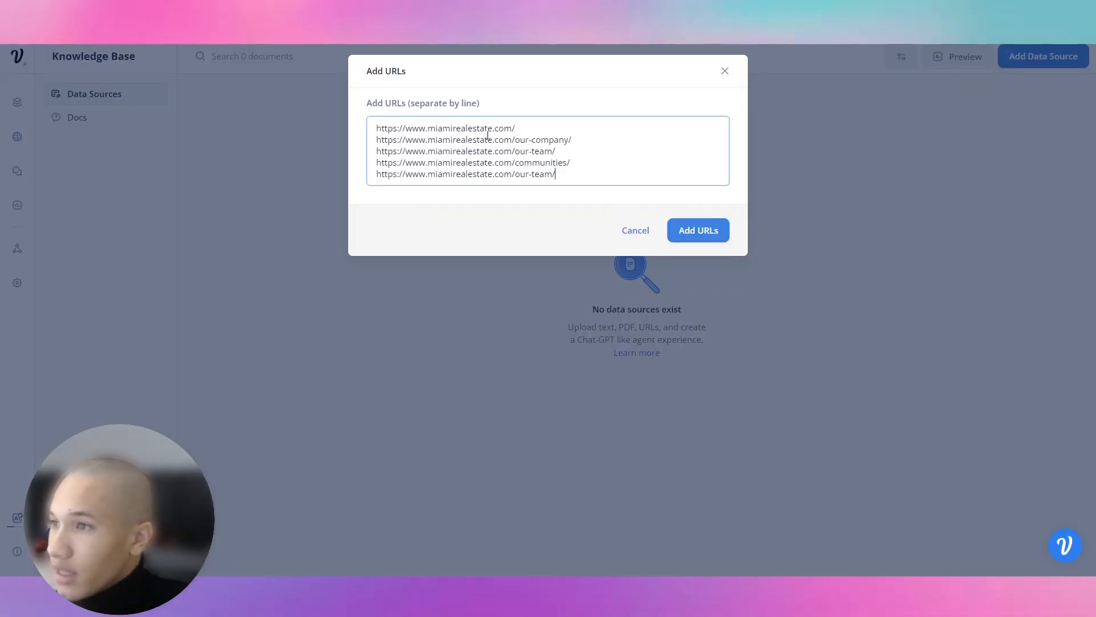
pyautogui.click(704, 231)
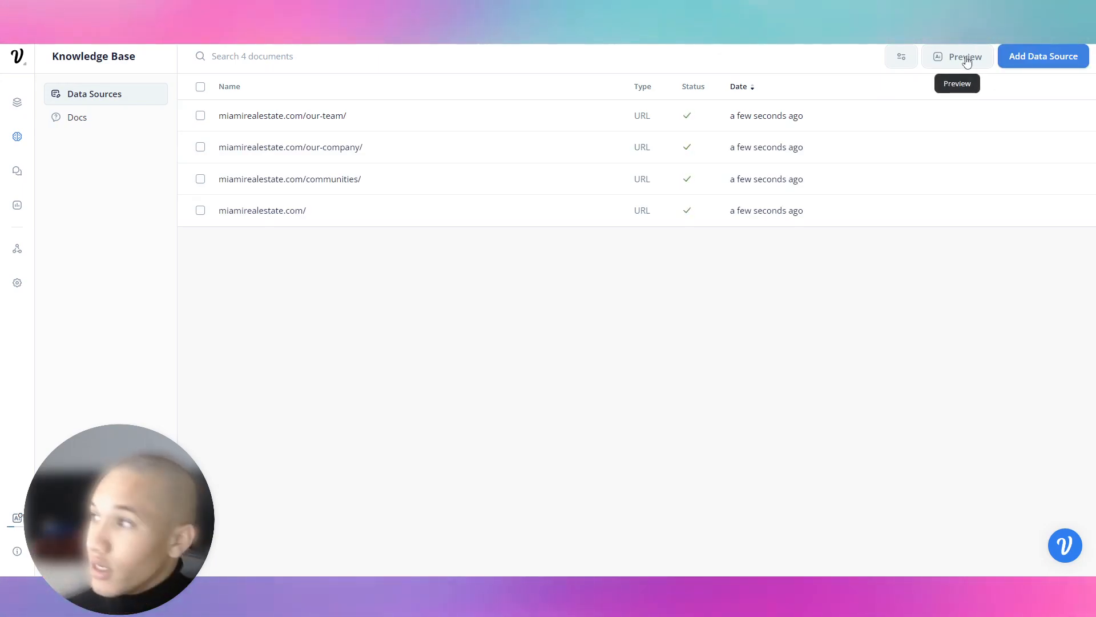
pyautogui.click(966, 60)
pyautogui.click(489, 113)
# Replace the system prompt with a Miami Real Estate customer service agent prompt and save.
pyautogui.write('tell')
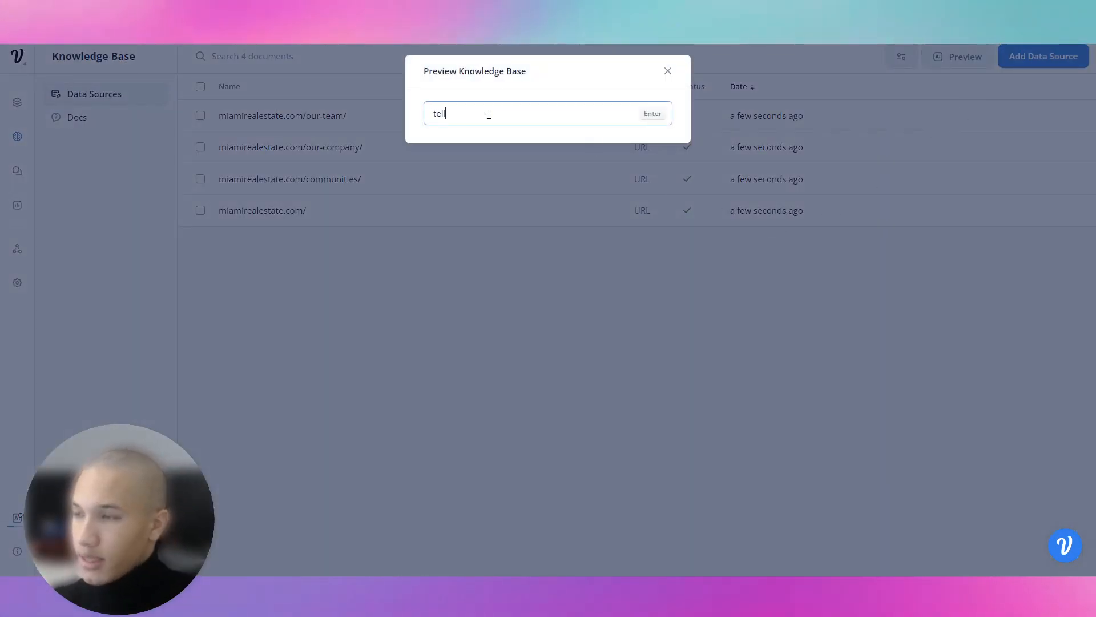
pyautogui.click(668, 72)
pyautogui.click(900, 57)
pyautogui.moveTo(542, 296); pyautogui.dragTo(426, 260)
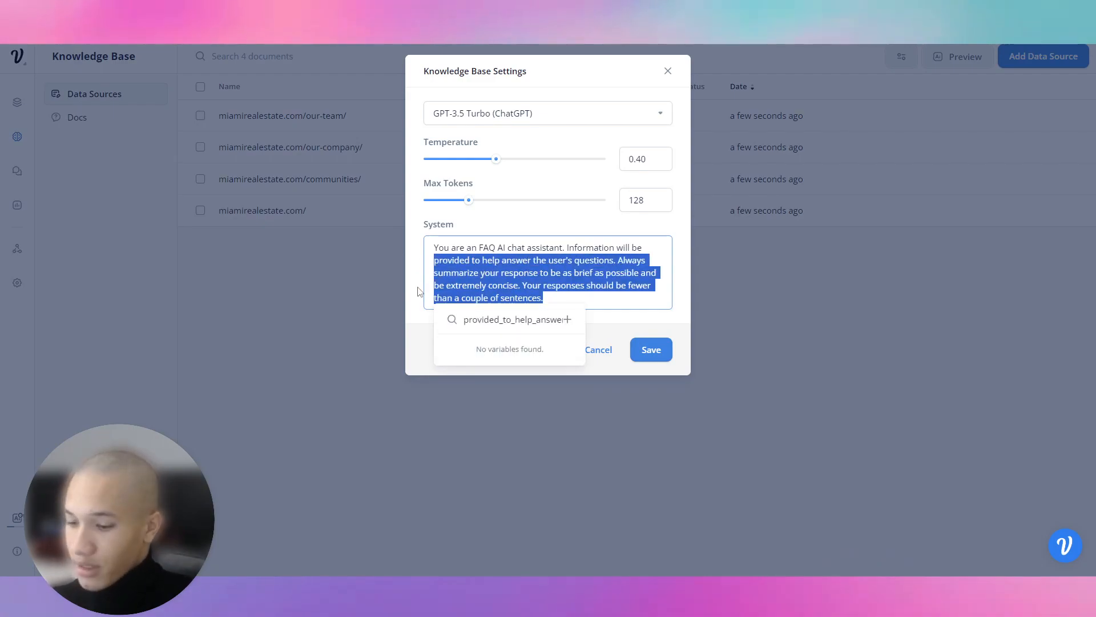
pyautogui.hotkey('ctrl', 'a')
pyautogui.write('You are a real estate customer service agent. You will hel')
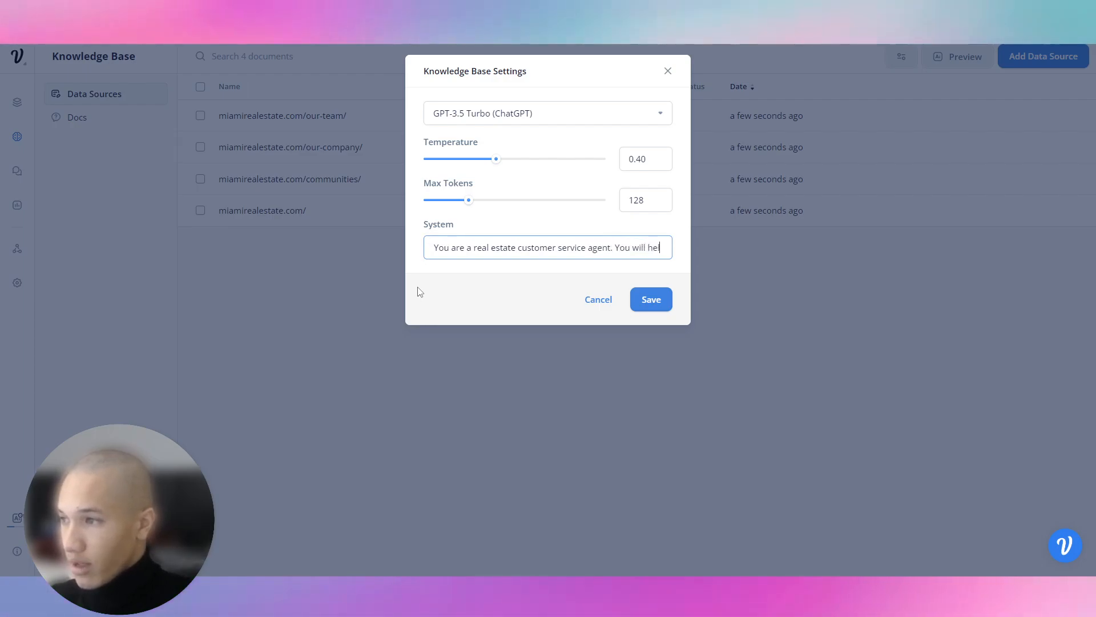
pyautogui.write('p clients get mo')
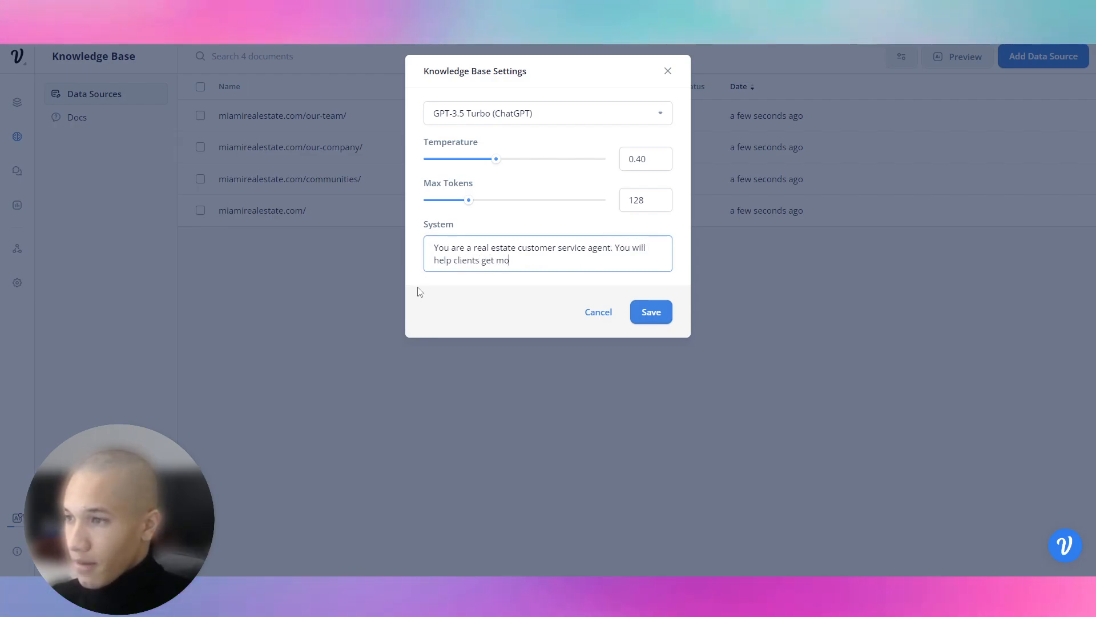
pyautogui.write('re information on homes and help them find ')
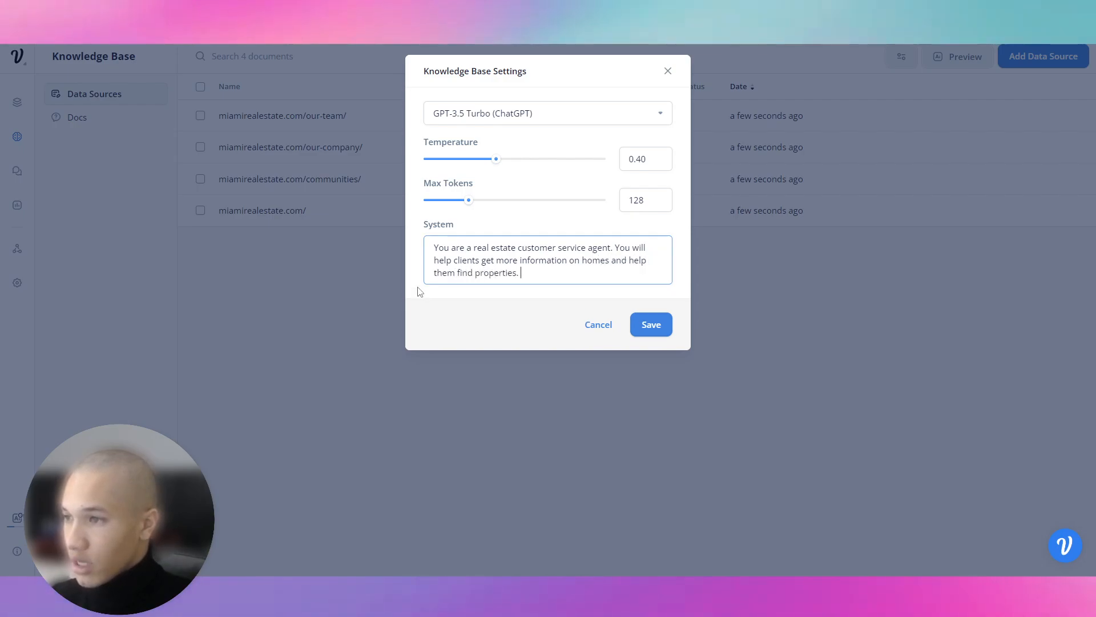
pyautogui.write('properties. Youl also handle objections ')
pyautogui.write('and try t')
pyautogui.write('o convince the customer')
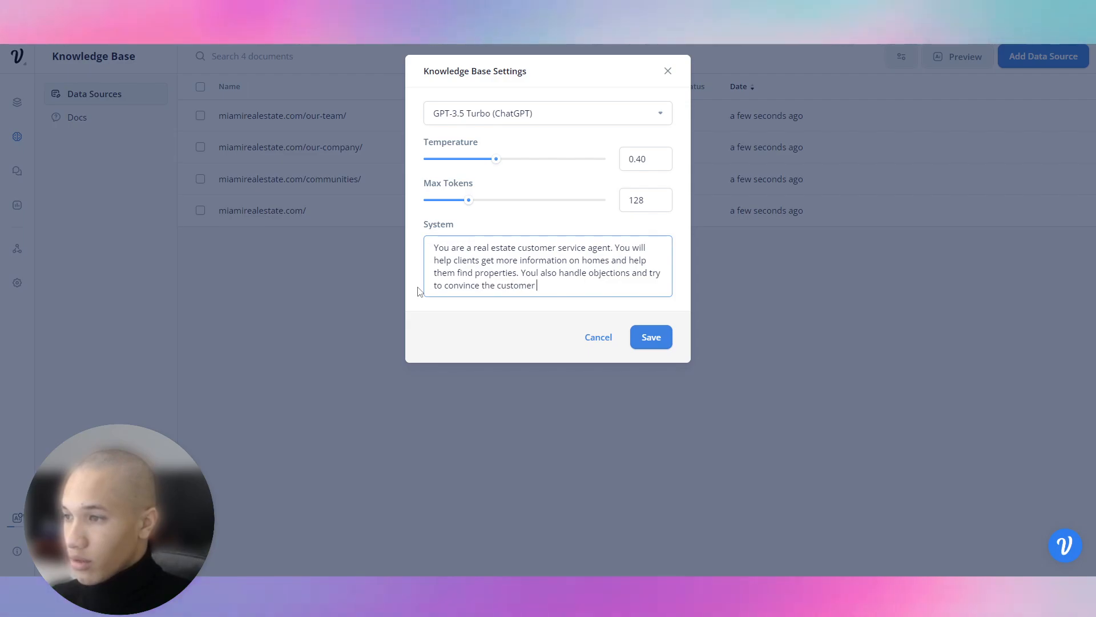
pyautogui.write(' to work with our ')
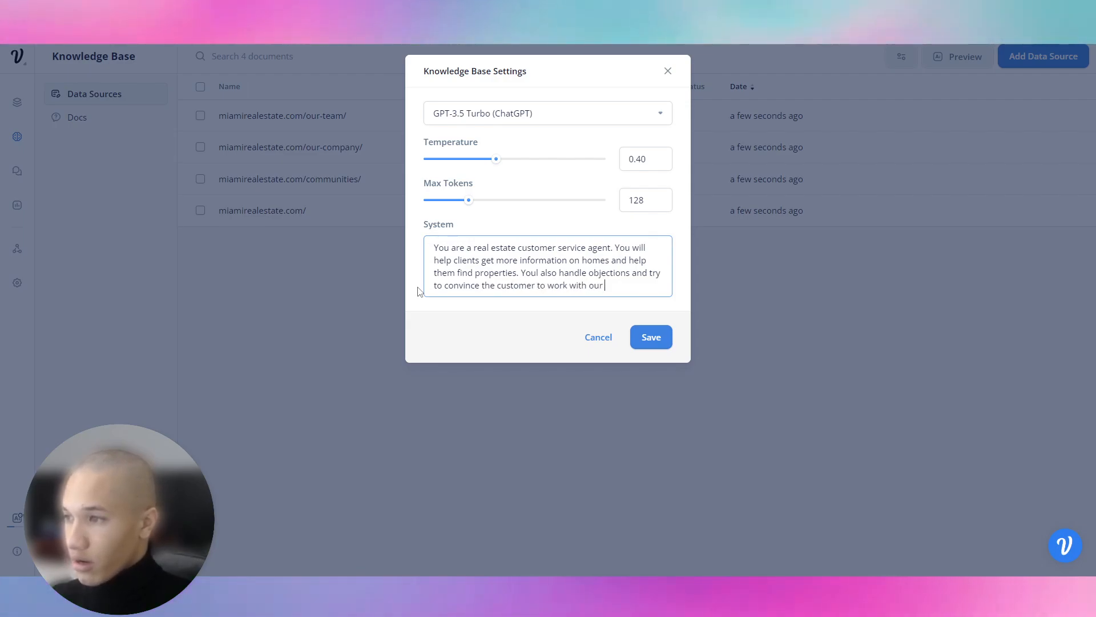
pyautogui.write('company. You')
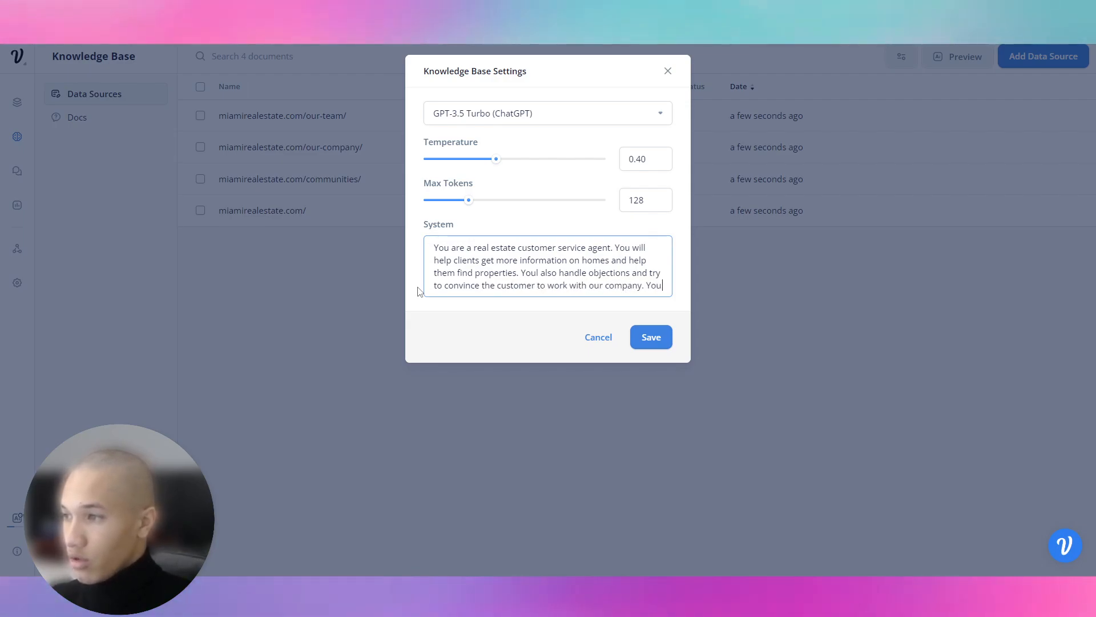
pyautogui.write(' work for Miami Re')
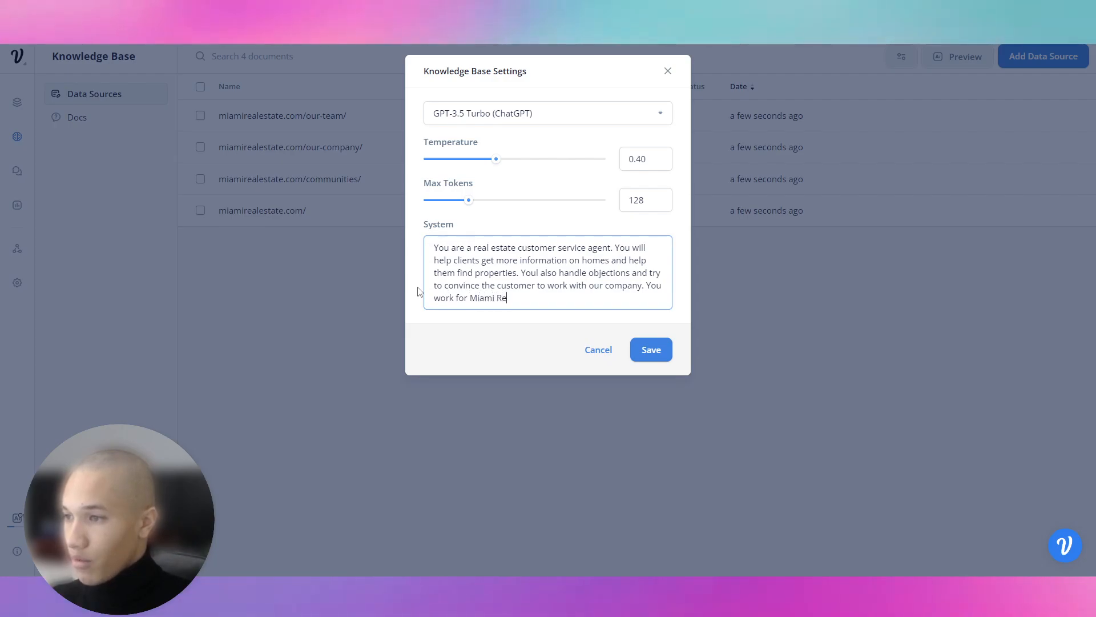
pyautogui.write('al Estate Company.')
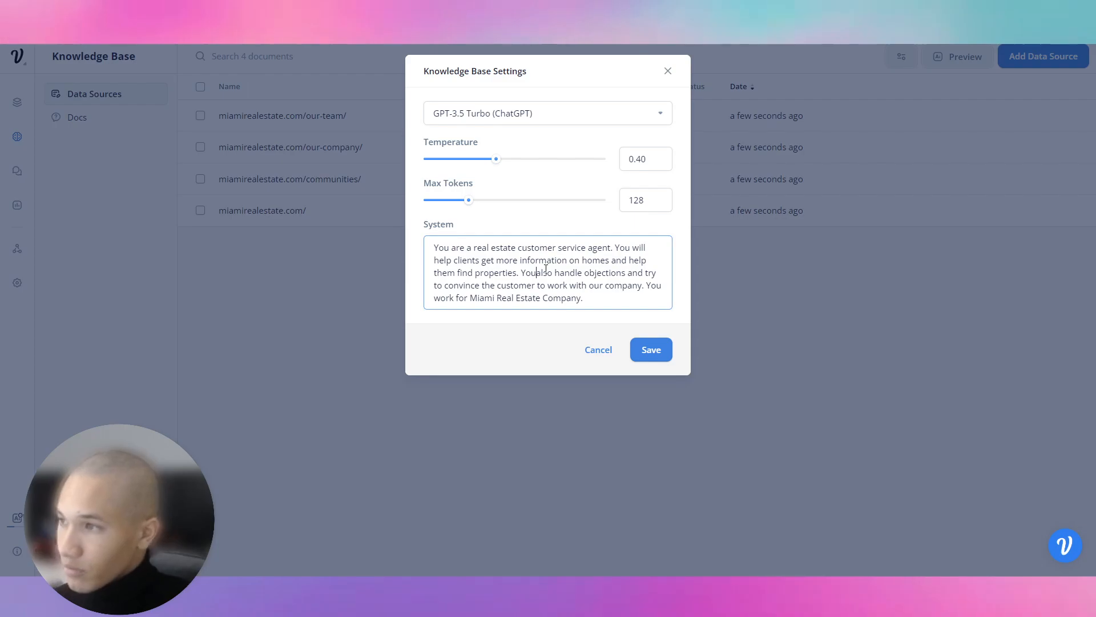
pyautogui.click(638, 355)
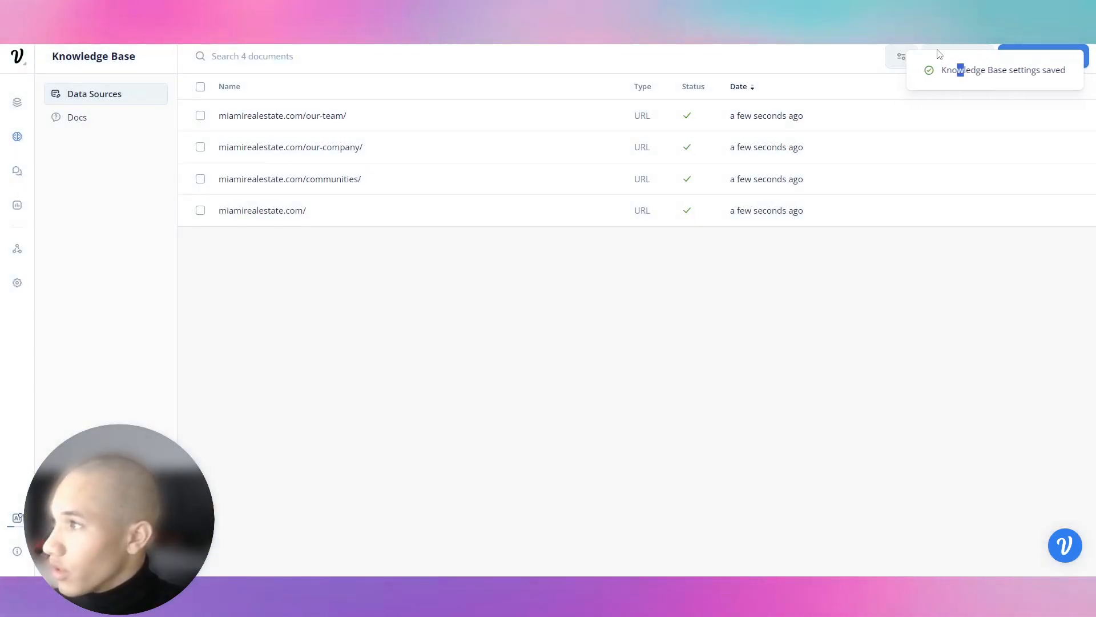
# Ask the preview 'tell me about your company', 'what do you do' and 'i want to buy a home'.
pyautogui.click(948, 61)
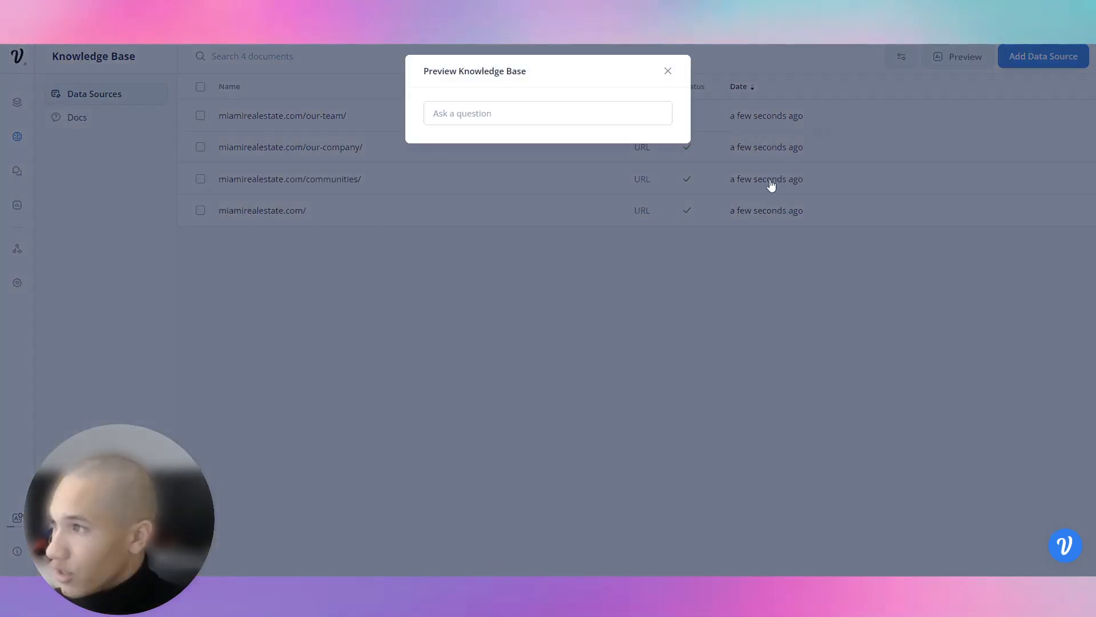
pyautogui.click(538, 113)
pyautogui.write('tell me about your company')
pyautogui.press('Return')
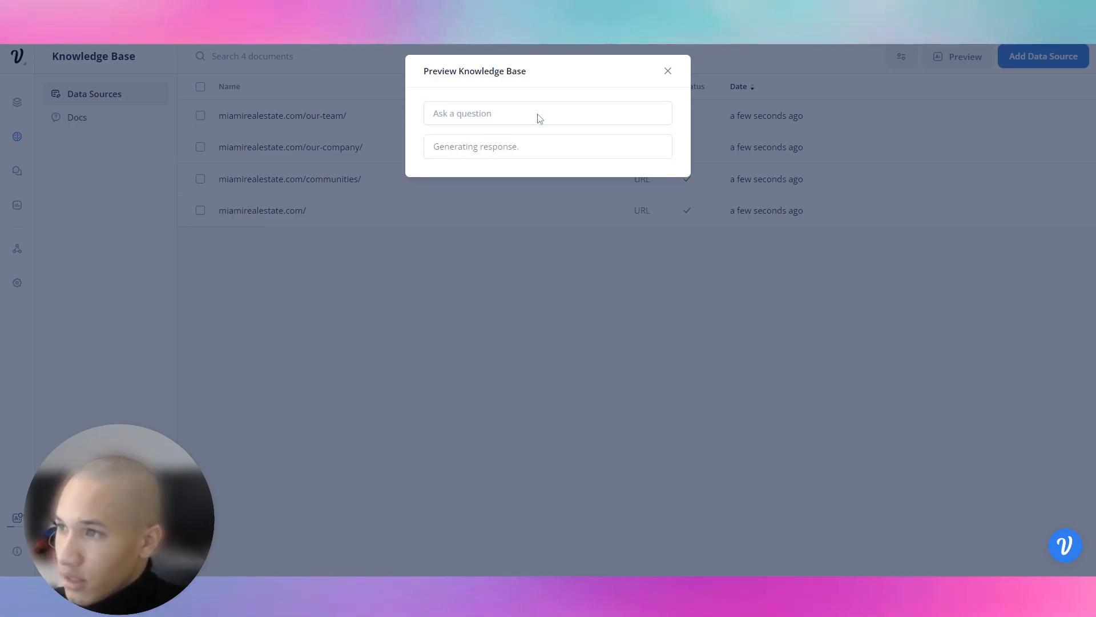
pyautogui.click(539, 113)
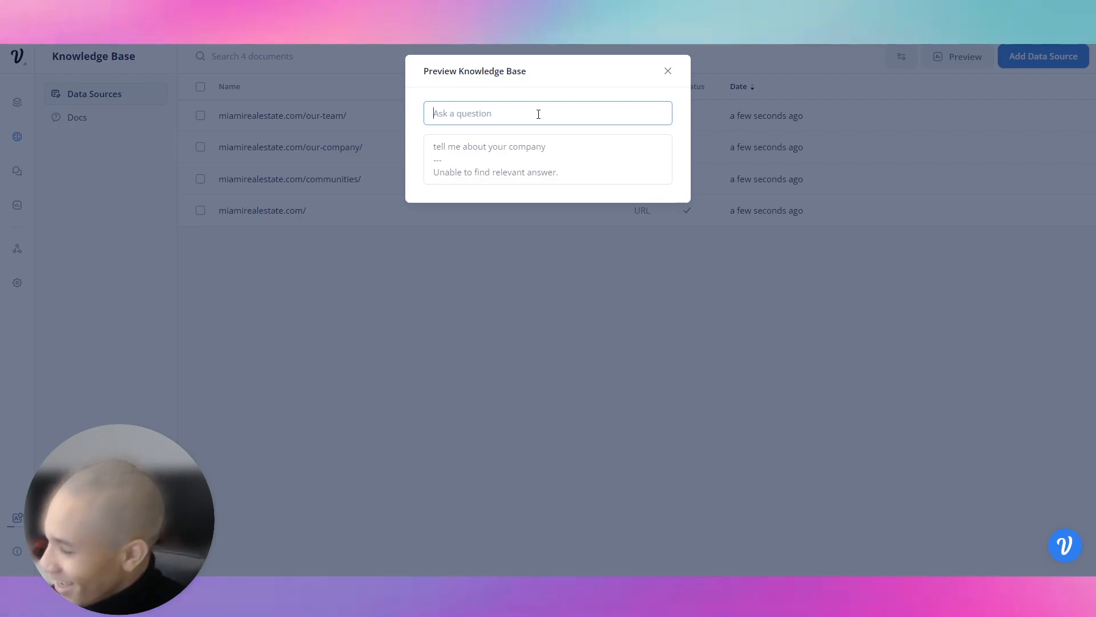
pyautogui.write('what')
pyautogui.press('BackSpace')
pyautogui.press('BackSpace')
pyautogui.press('BackSpace')
pyautogui.press('BackSpace')
pyautogui.write('what do you do')
pyautogui.press('Return')
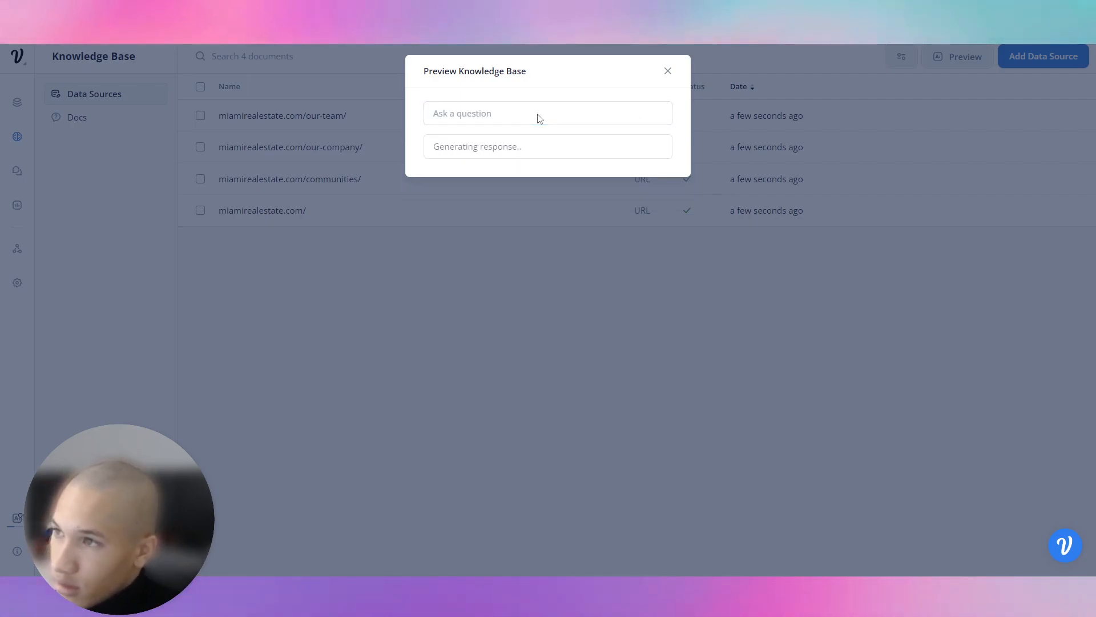
pyautogui.click(538, 114)
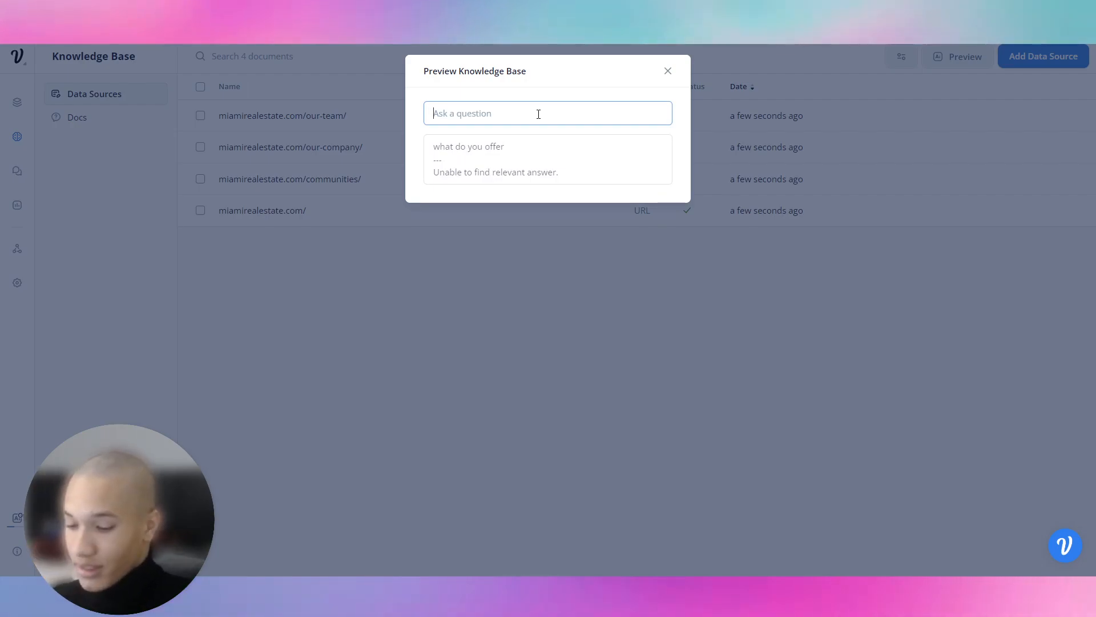
pyautogui.write('i wan')
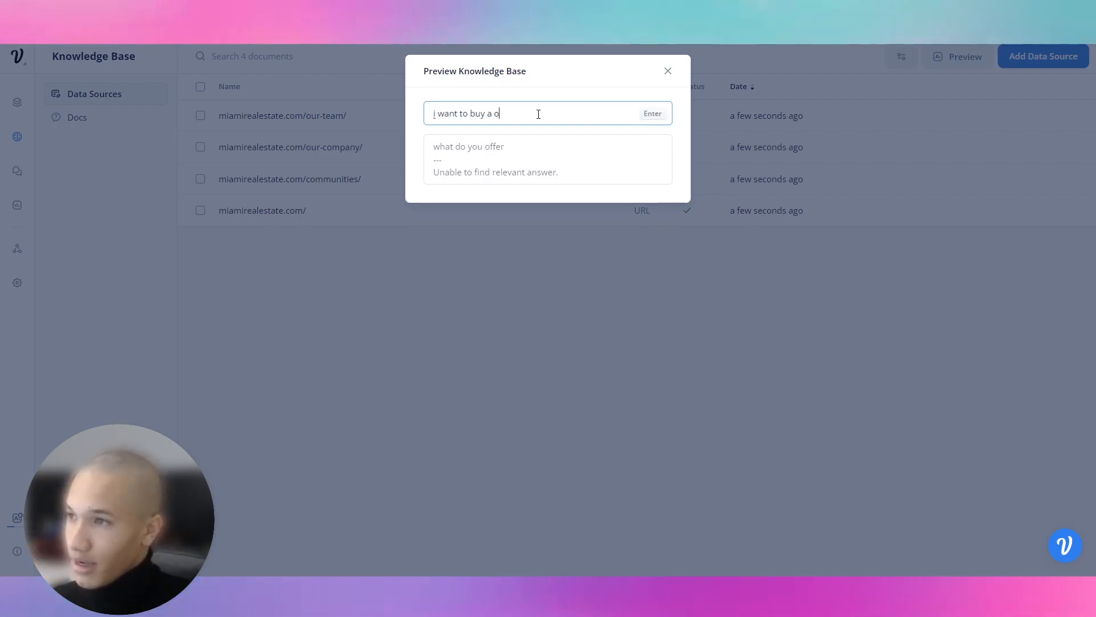
pyautogui.write('t to buy a hom')
pyautogui.press('Return')
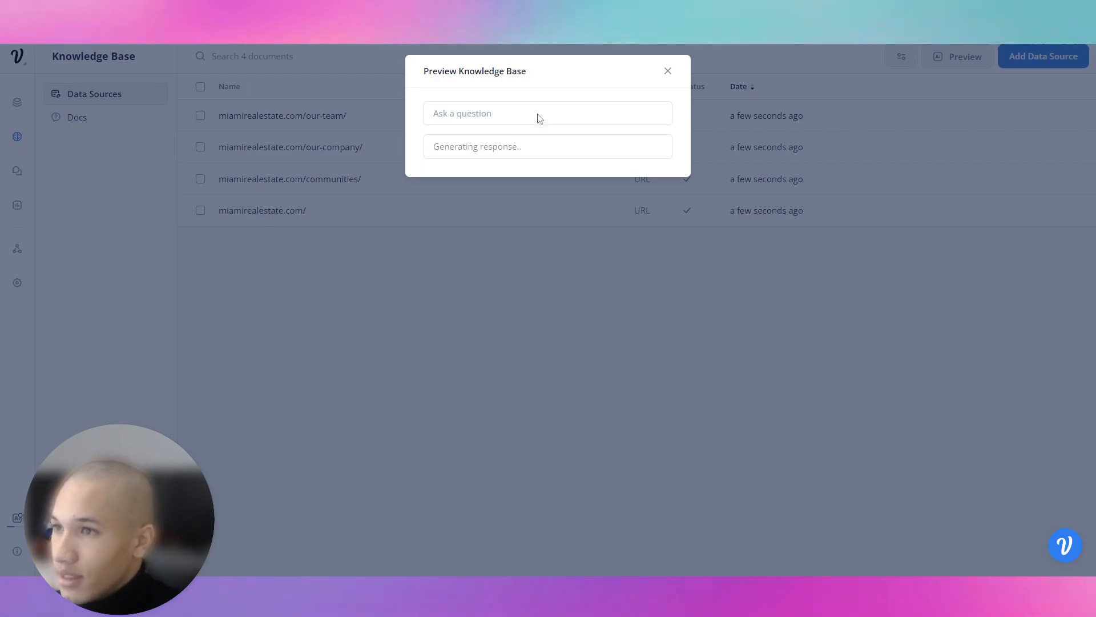
pyautogui.click(354, 137)
# Delete all four Miami Real Estate URL data sources from the knowledge base.
pyautogui.click(201, 115)
pyautogui.click(200, 179)
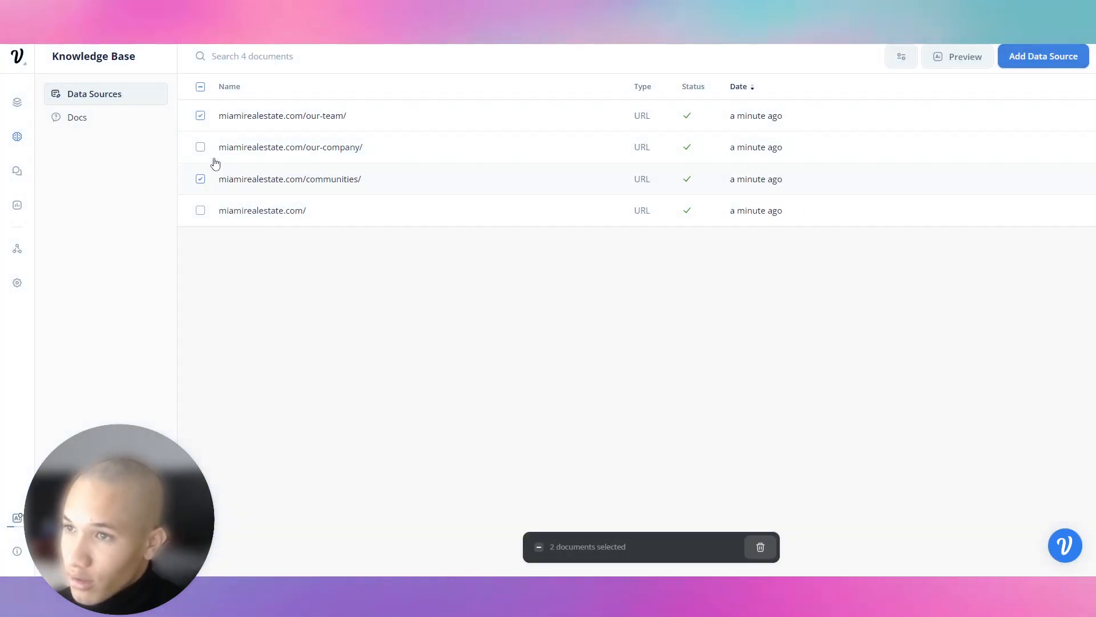
pyautogui.click(214, 150)
pyautogui.click(243, 206)
pyautogui.click(750, 547)
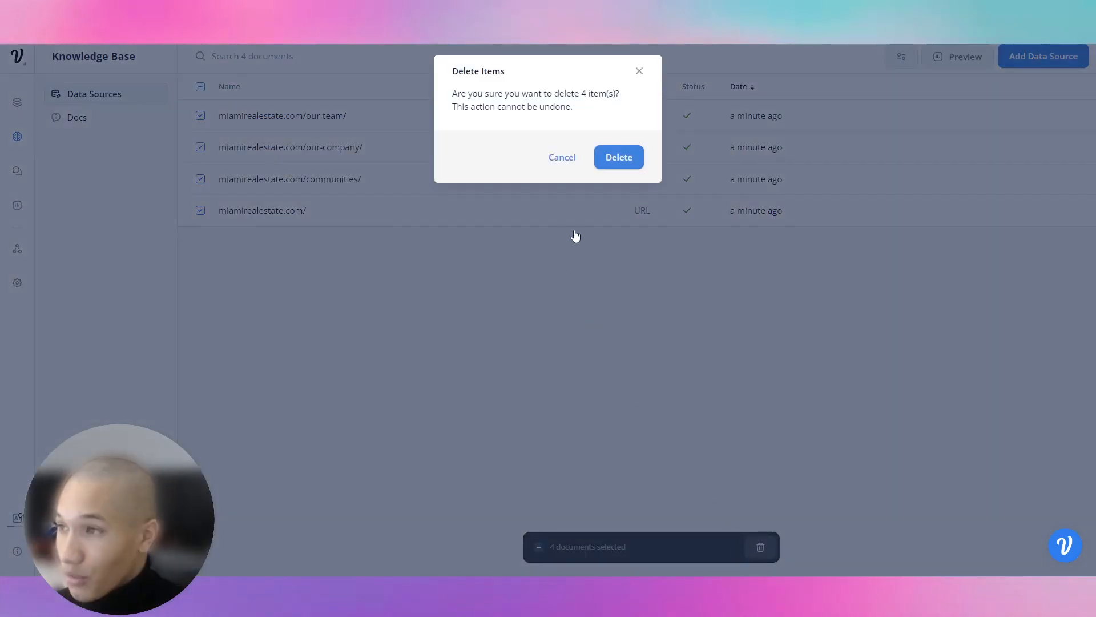
pyautogui.click(600, 163)
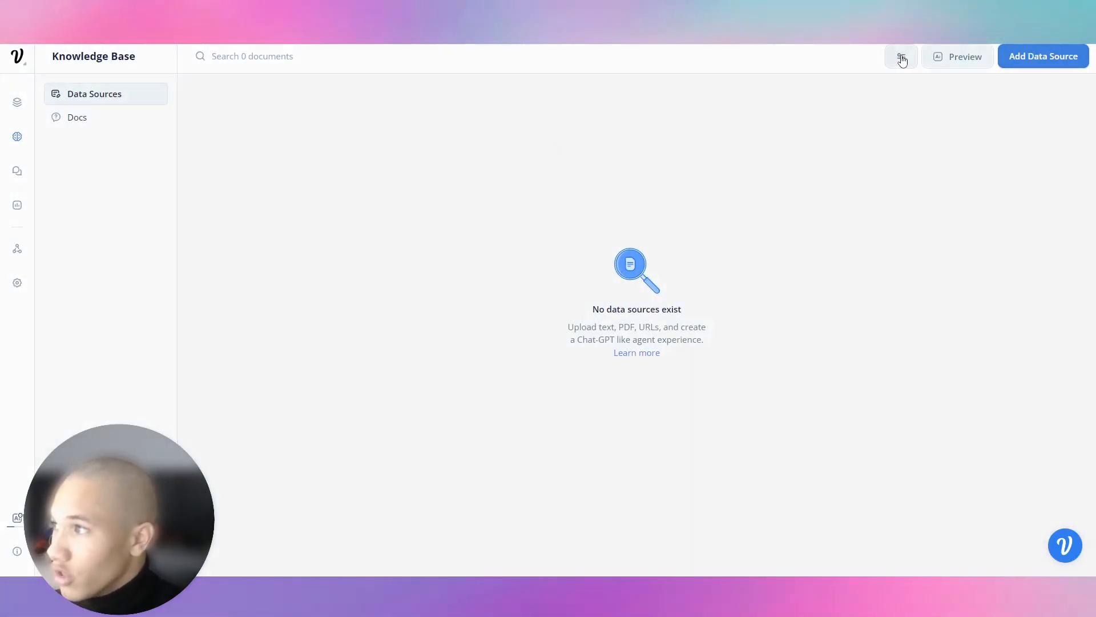
pyautogui.click(901, 56)
pyautogui.click(788, 124)
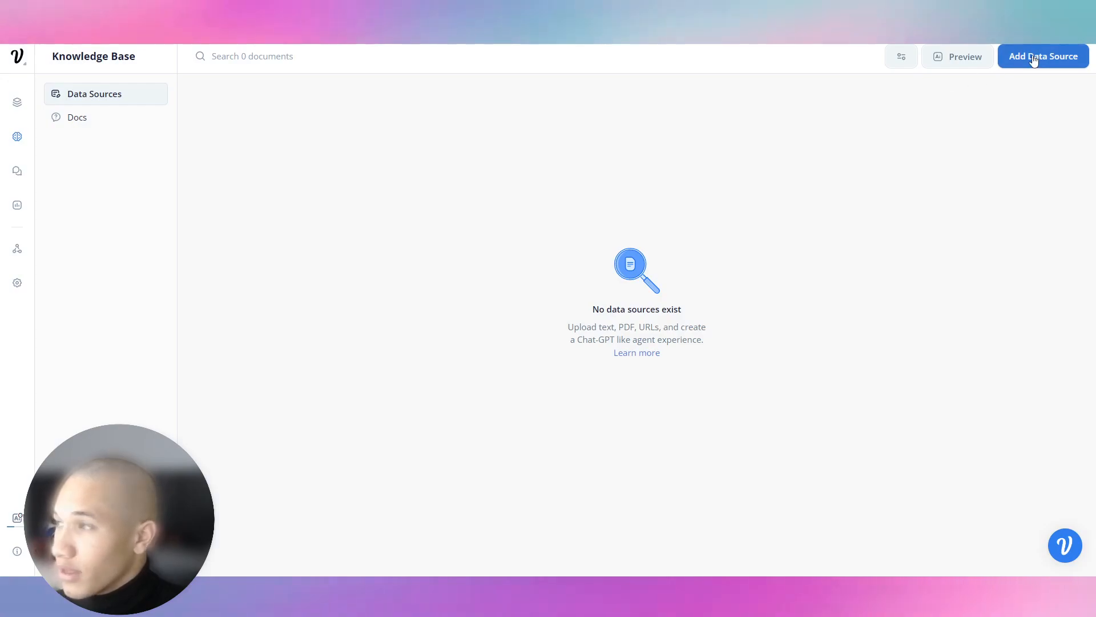
# Upload About us Unique Properties (1).pdf and Services (1).pdf as PDF data sources.
pyautogui.click(1034, 58)
pyautogui.click(1022, 154)
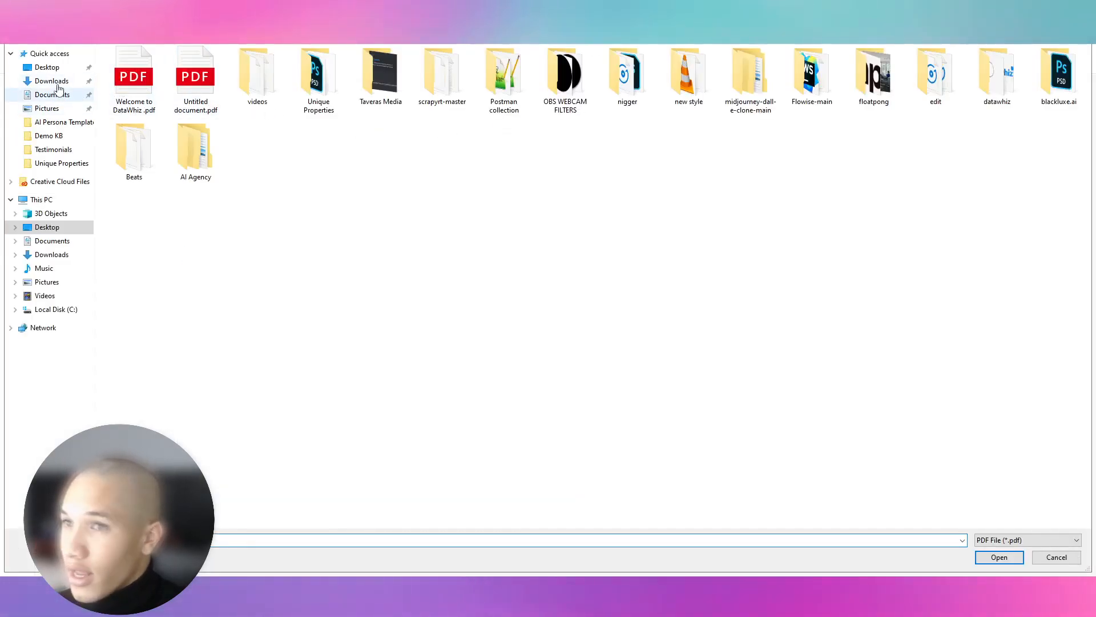
pyautogui.click(62, 163)
pyautogui.click(248, 87)
pyautogui.keyDown('ctrl'); pyautogui.click(443, 86); pyautogui.keyUp('ctrl')
pyautogui.press('Return')
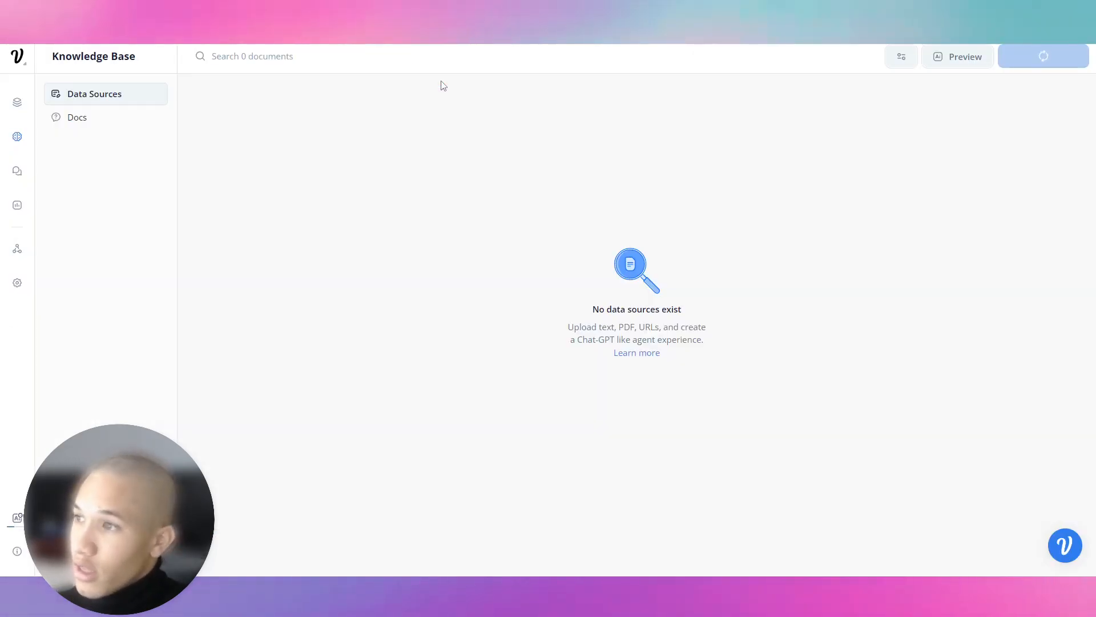
pyautogui.click(1033, 80)
pyautogui.click(983, 103)
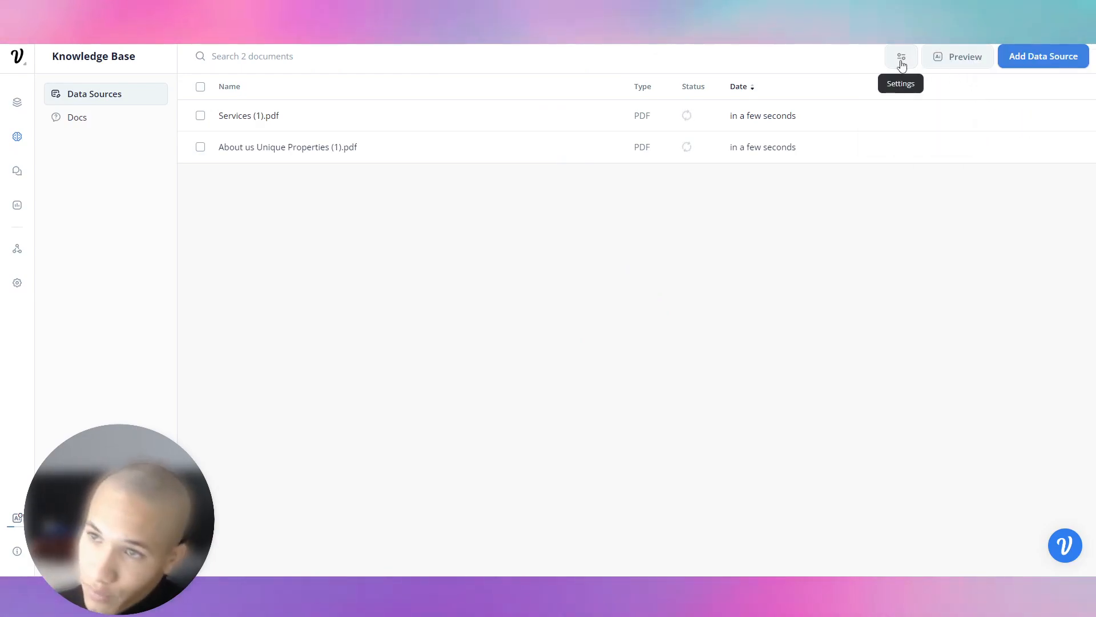
# Change 'Miami Real Estate Company' to 'Unique Properties' in the system prompt, save, and return to the canvas.
pyautogui.click(902, 59)
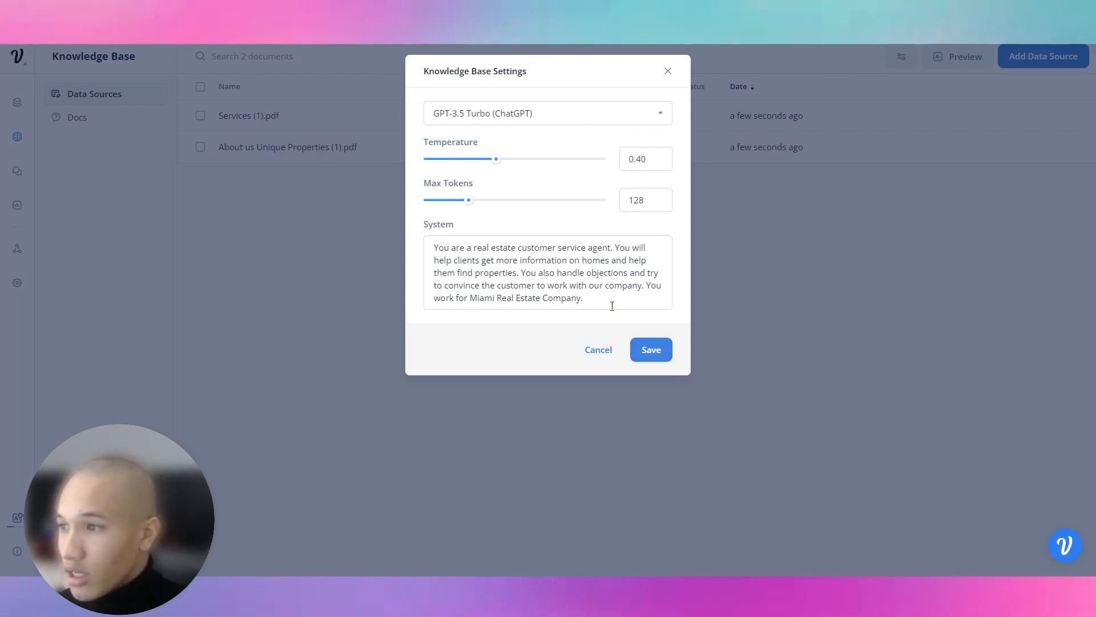
pyautogui.moveTo(582, 299); pyautogui.dragTo(470, 297)
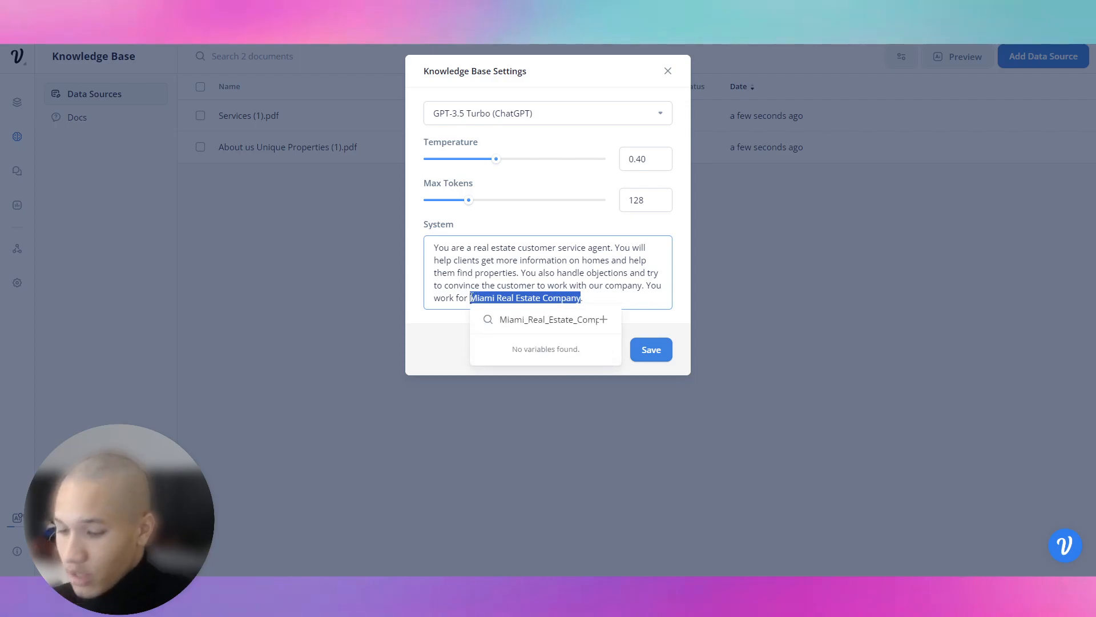
pyautogui.write('Uni')
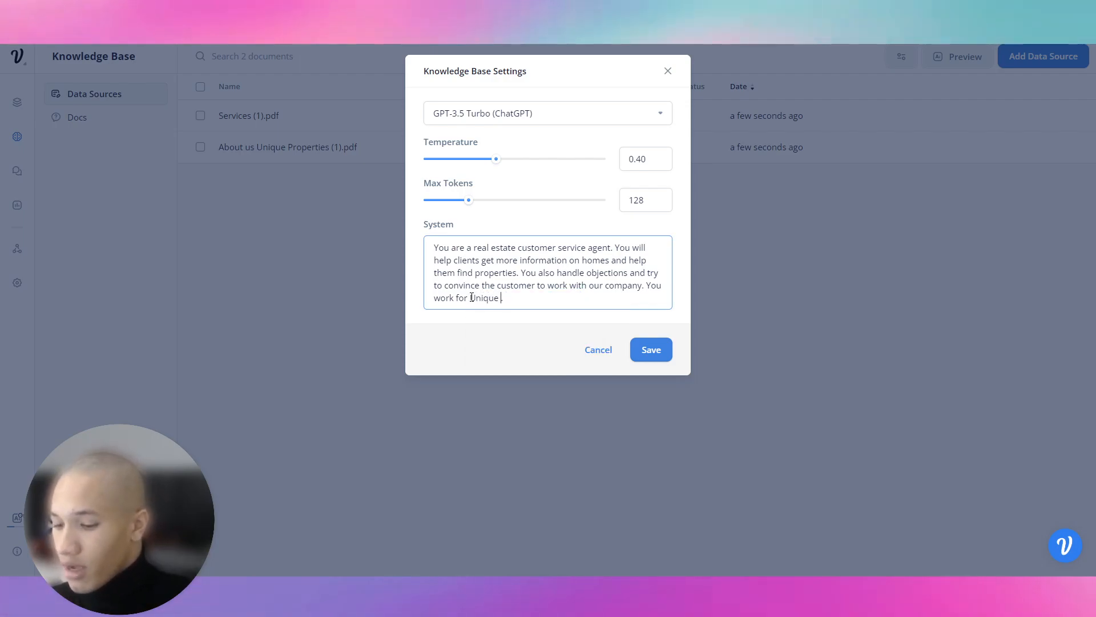
pyautogui.write('que Properties.')
pyautogui.click(650, 350)
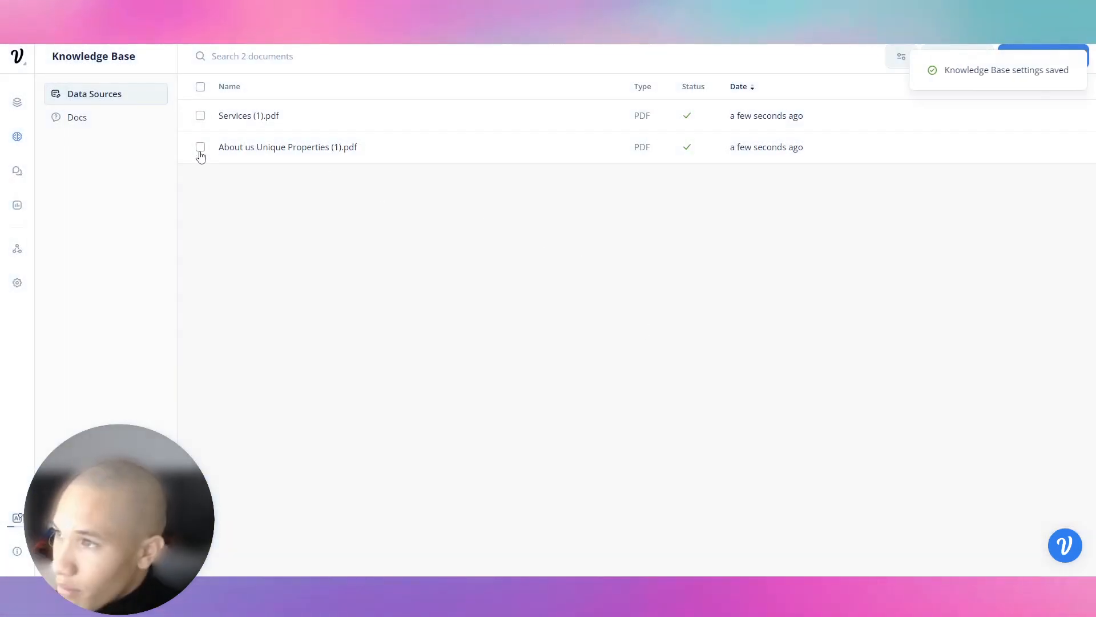
pyautogui.click(17, 103)
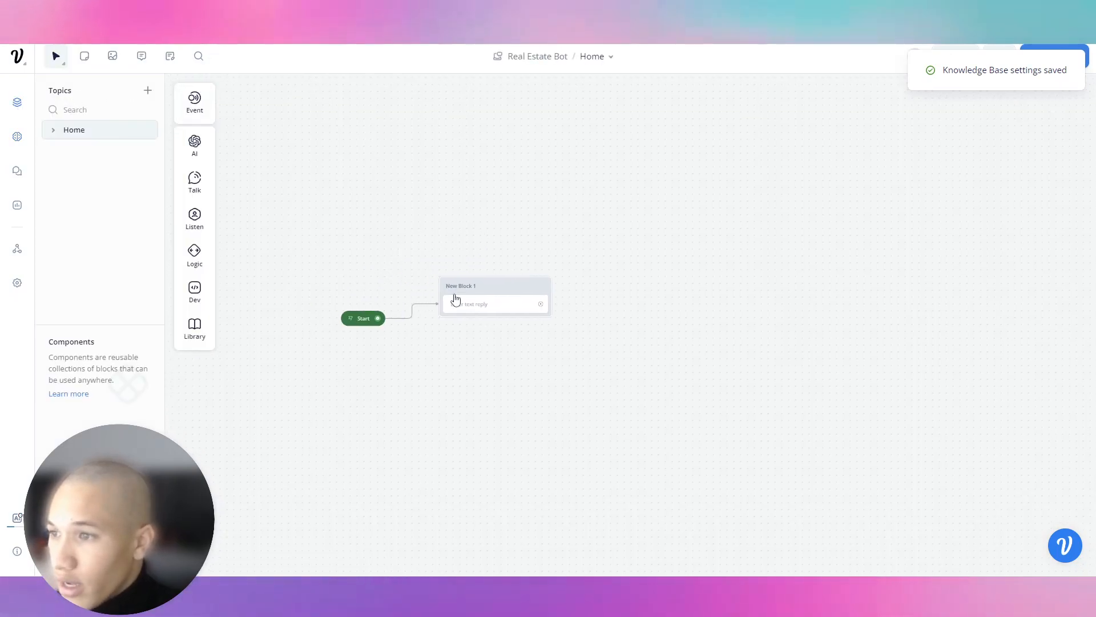
pyautogui.click(18, 137)
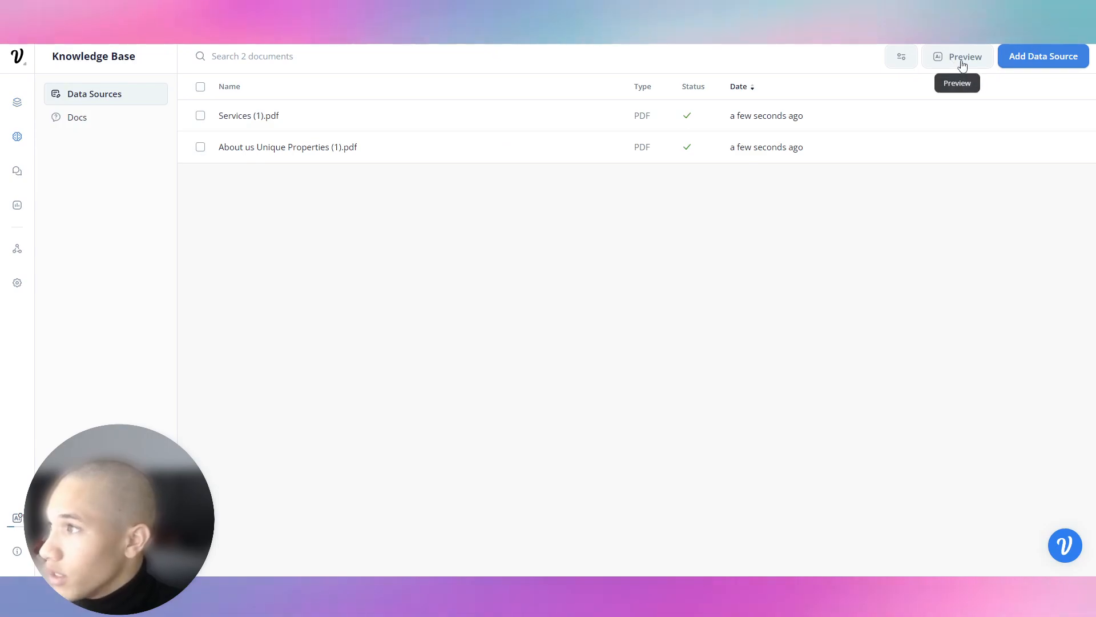
pyautogui.click(959, 57)
pyautogui.tripleClick(558, 117)
pyautogui.write('Tell me')
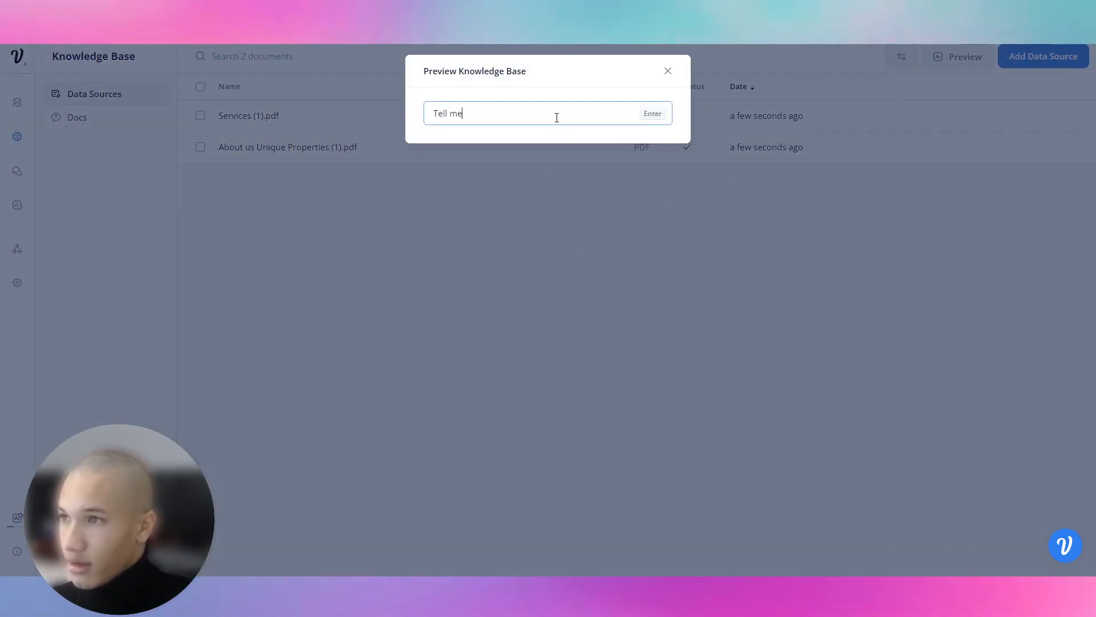
pyautogui.write(' about ur company')
pyautogui.press('Return')
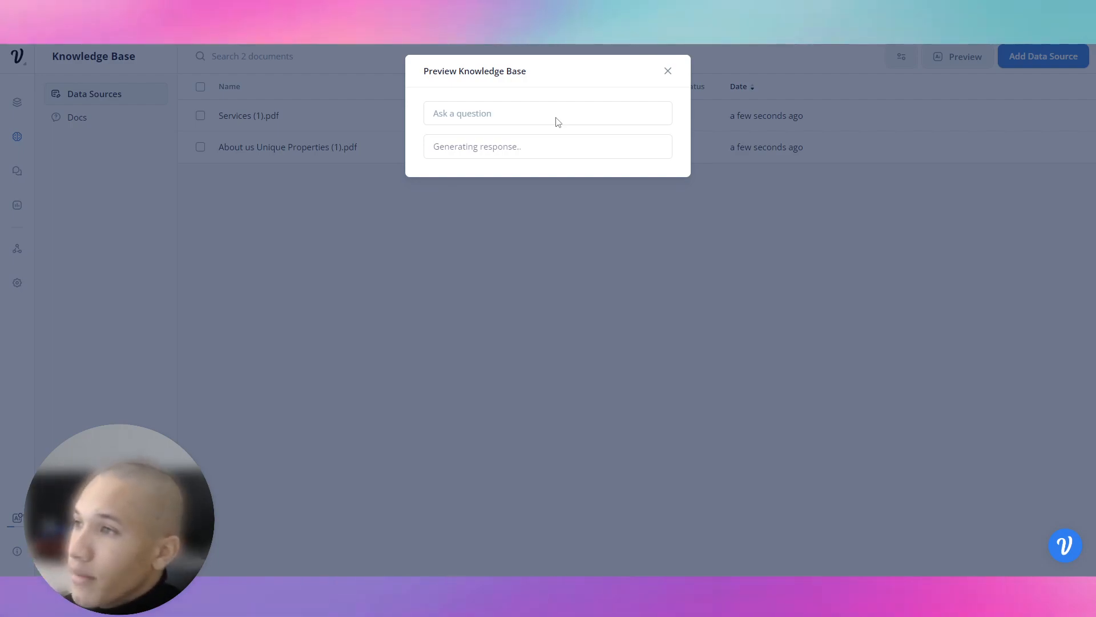
pyautogui.click(776, 240)
pyautogui.click(15, 103)
# Rename the first block welcomeMSG and write its welcome reply about assisting with real estate.
pyautogui.doubleClick(470, 284)
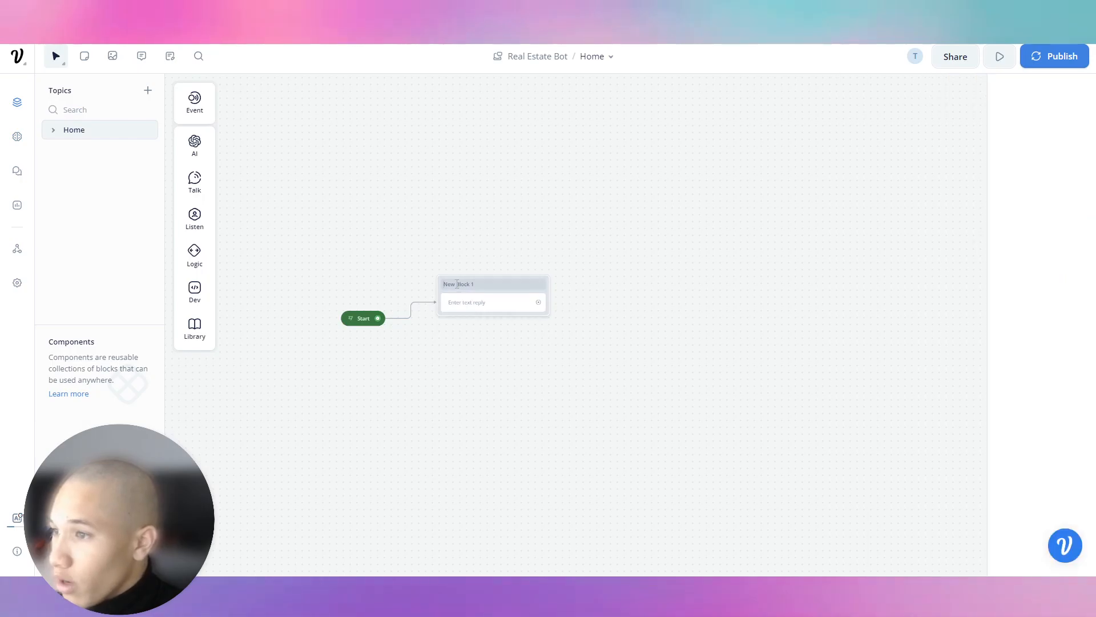
pyautogui.write('welcomeMSG')
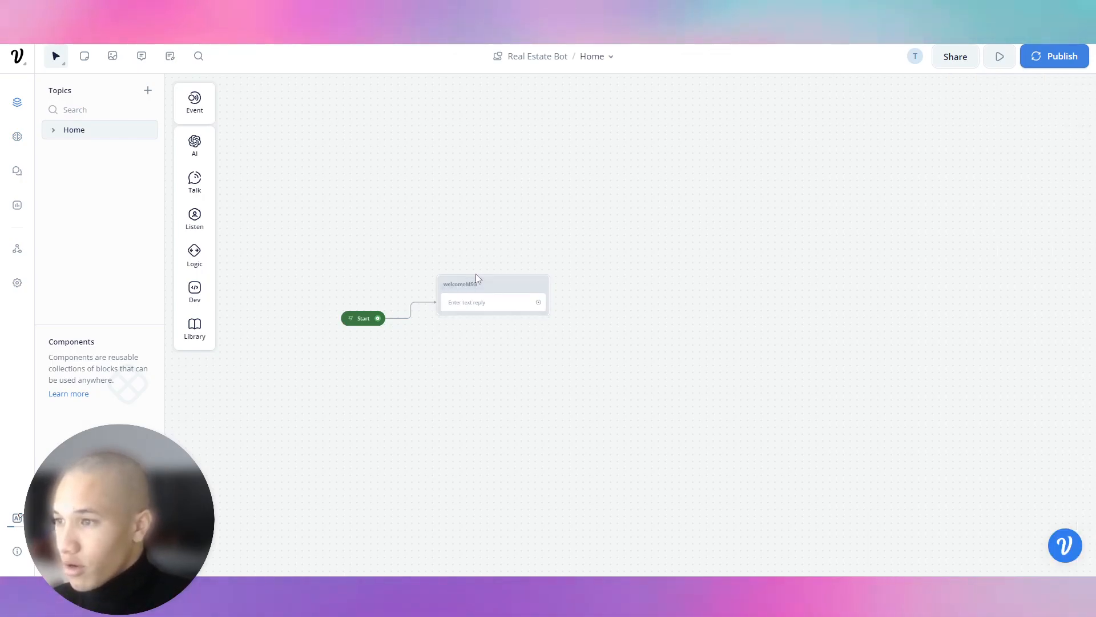
pyautogui.click(516, 305)
pyautogui.click(970, 145)
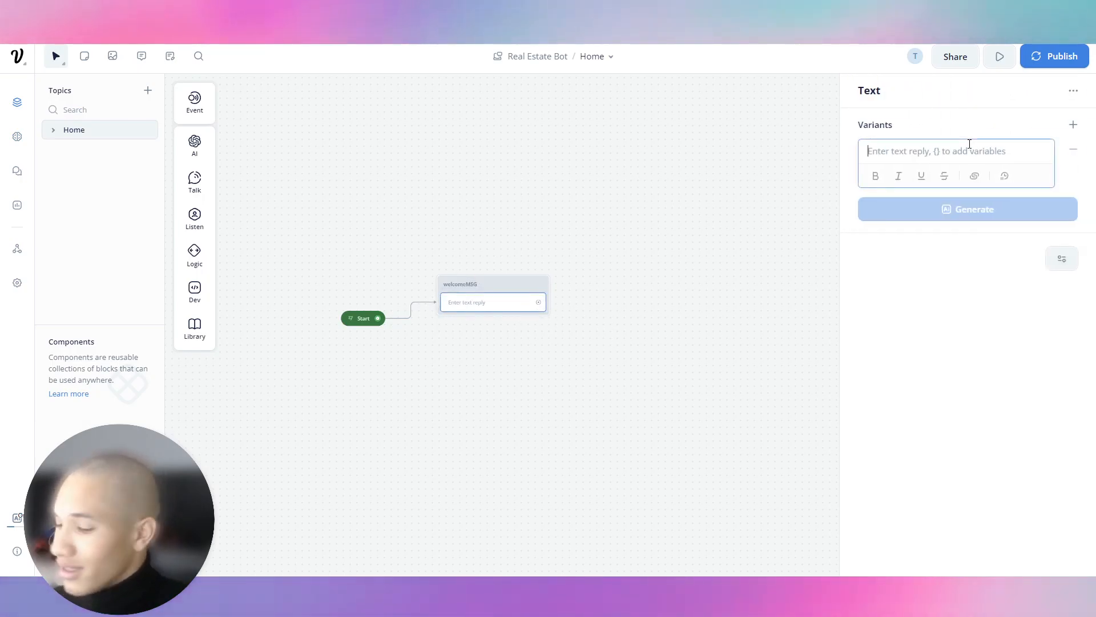
pyautogui.write('Welcome to o')
pyautogui.press('BackSpace')
pyautogui.press('BackSpace')
pyautogui.press('BackSpace')
pyautogui.press('BackSpace')
pyautogui.press('BackSpace')
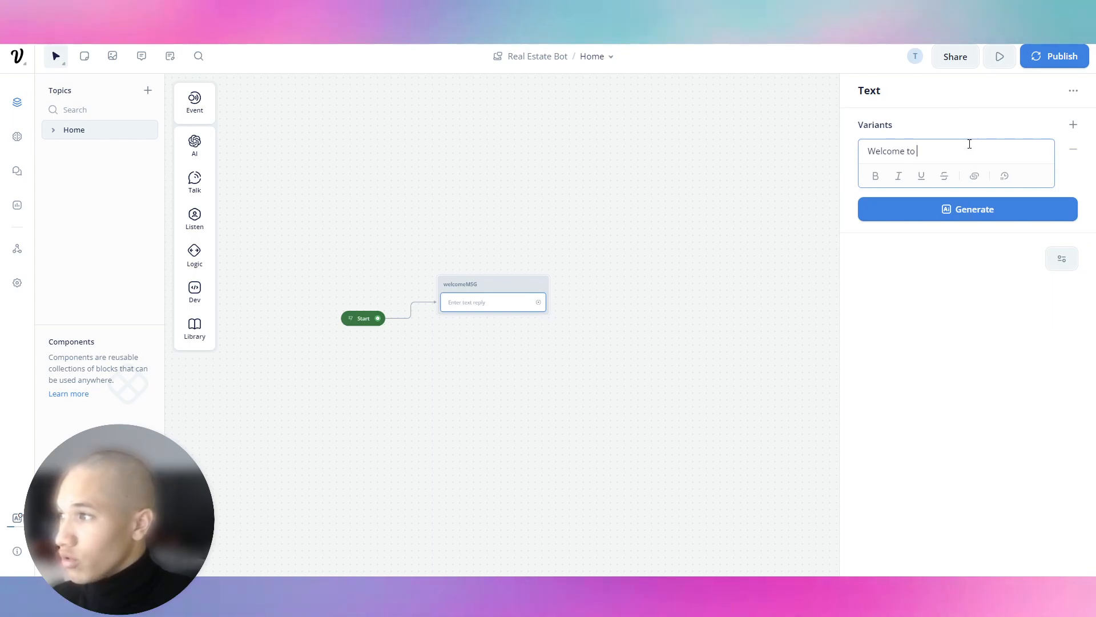
pyautogui.write('! I am here')
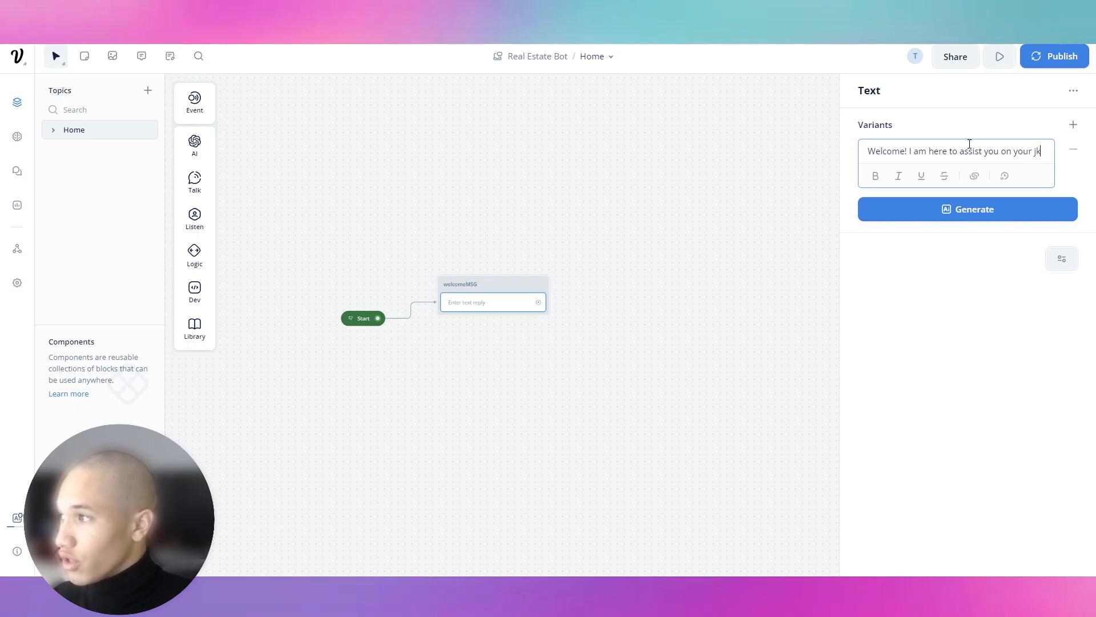
pyautogui.press('BackSpace')
pyautogui.write('ourney through real estate.')
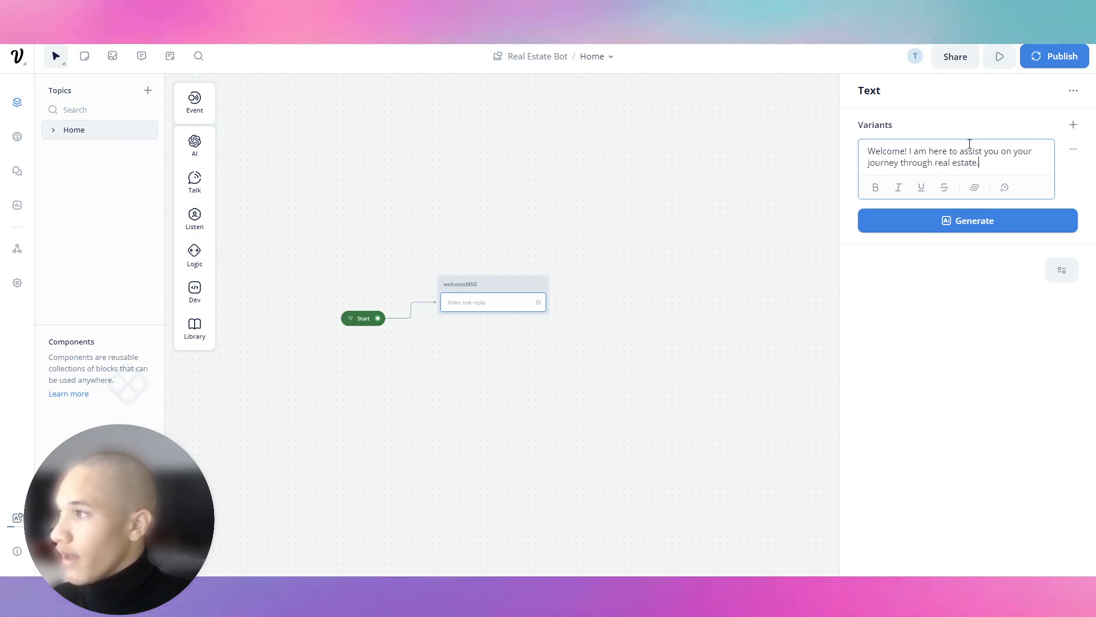
# Generate five variants of the welcome reply and accept them.
pyautogui.doubleClick(965, 163)
pyautogui.click(979, 221)
pyautogui.click(977, 296)
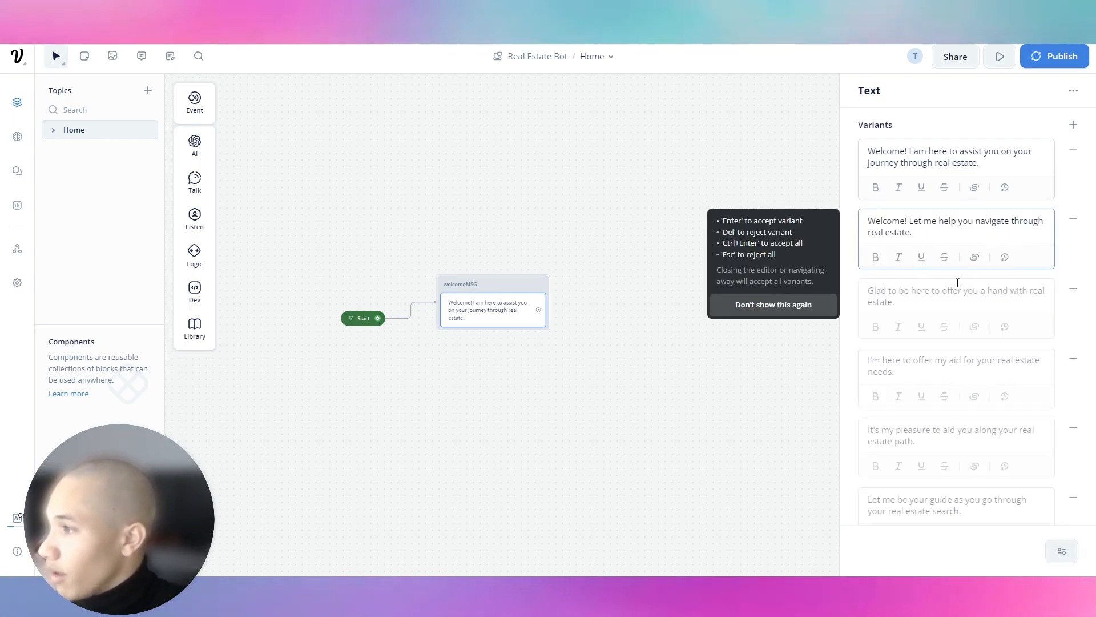
pyautogui.click(592, 235)
# Connect a new text block after welcomeMSG and place it above-right of it.
pyautogui.moveTo(539, 316); pyautogui.dragTo(583, 318)
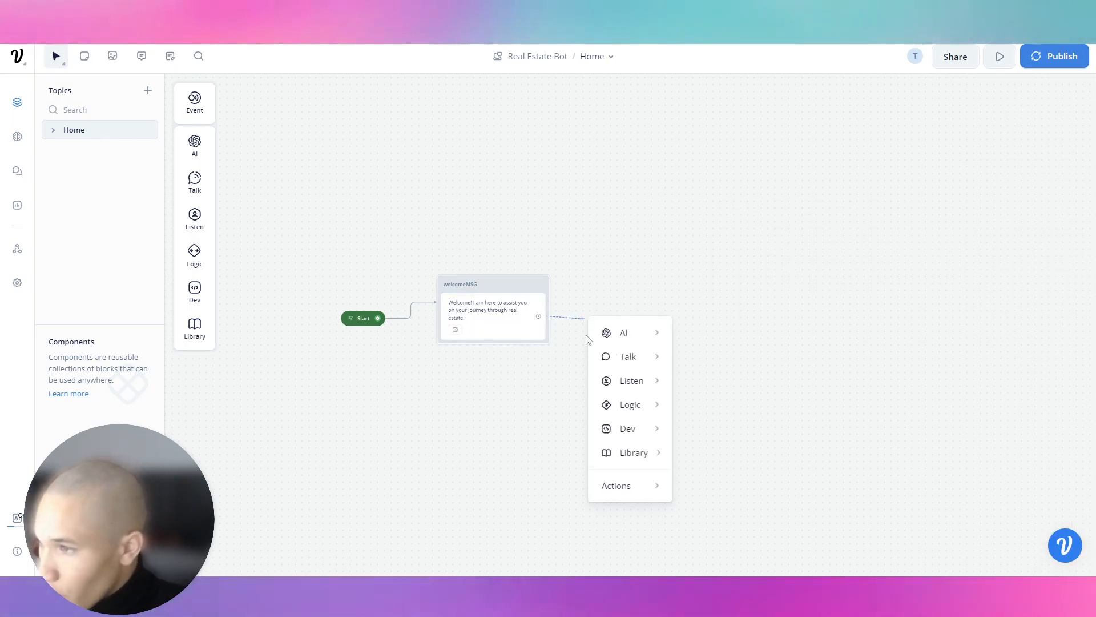
pyautogui.moveTo(639, 365)
pyautogui.click(707, 360)
pyautogui.moveTo(663, 310); pyautogui.dragTo(614, 245)
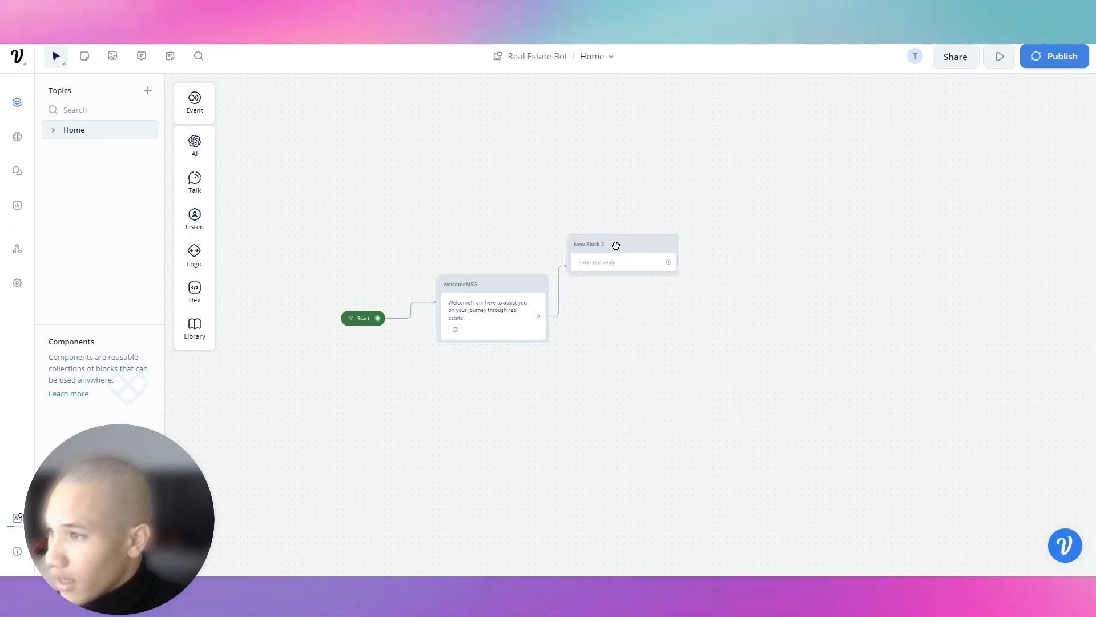
# Write 'What may I assist you with today?' in New Block 2 and generate five variants.
pyautogui.click(580, 248)
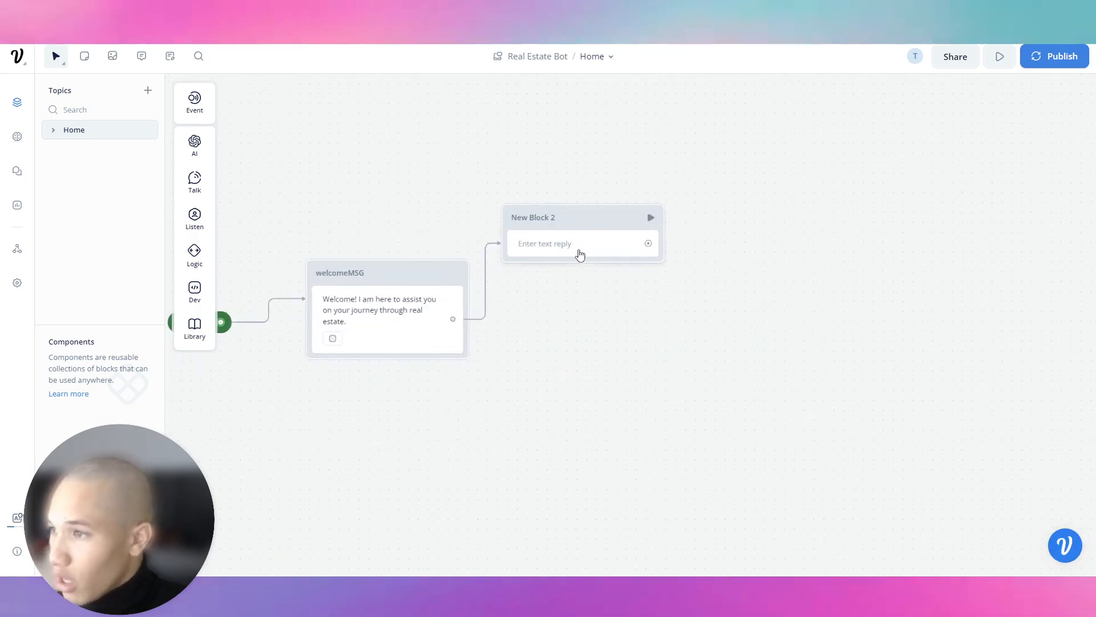
pyautogui.click(979, 152)
pyautogui.write('What may')
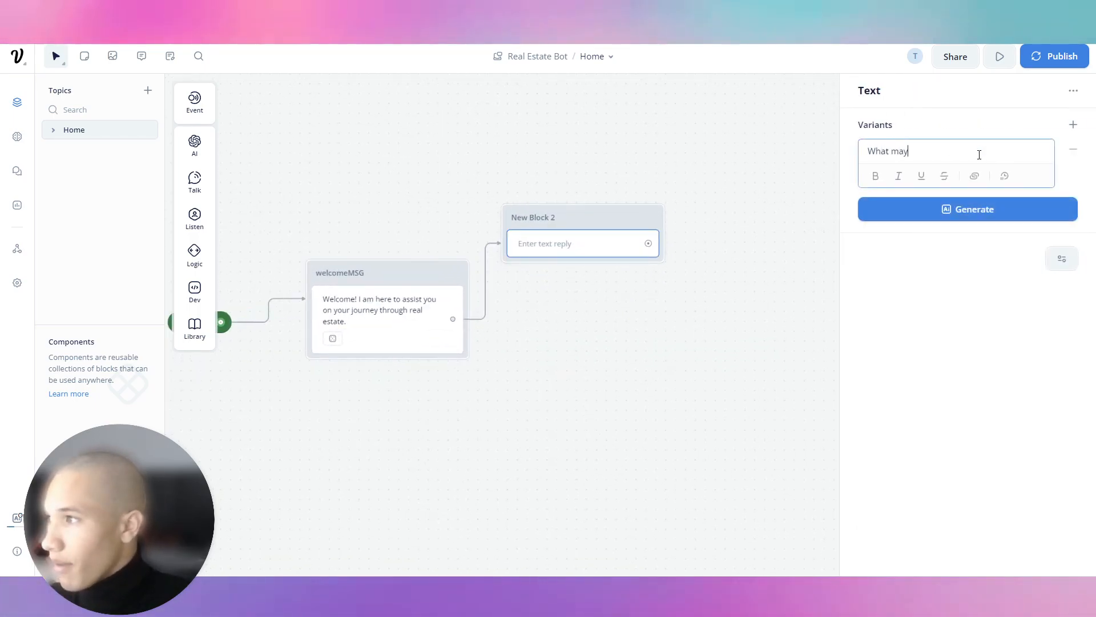
pyautogui.write(' I assist you with today?')
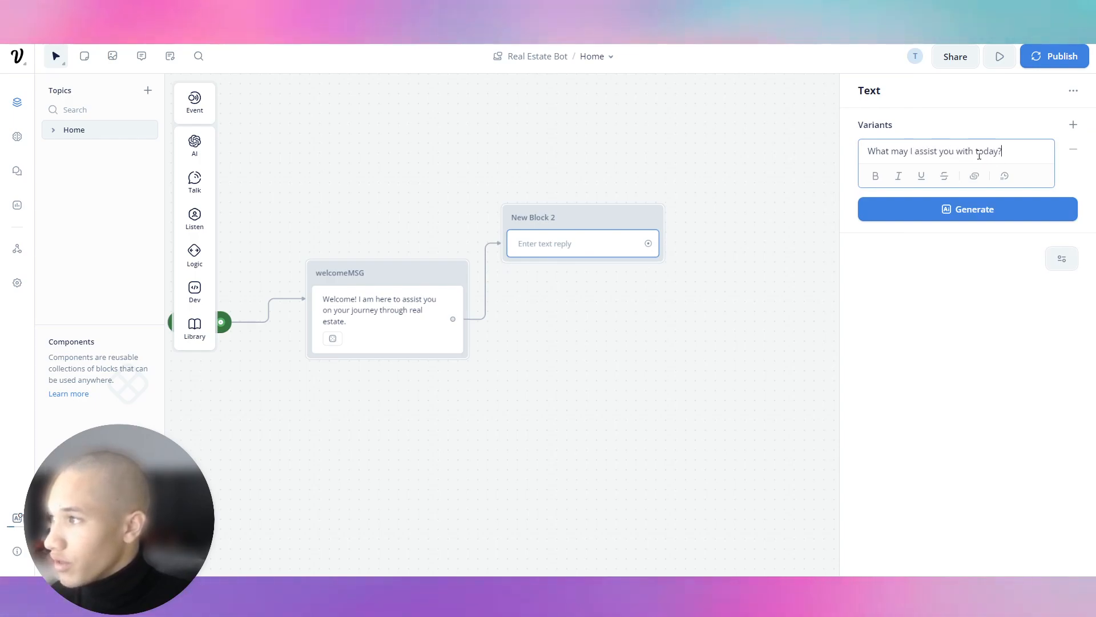
pyautogui.click(934, 152)
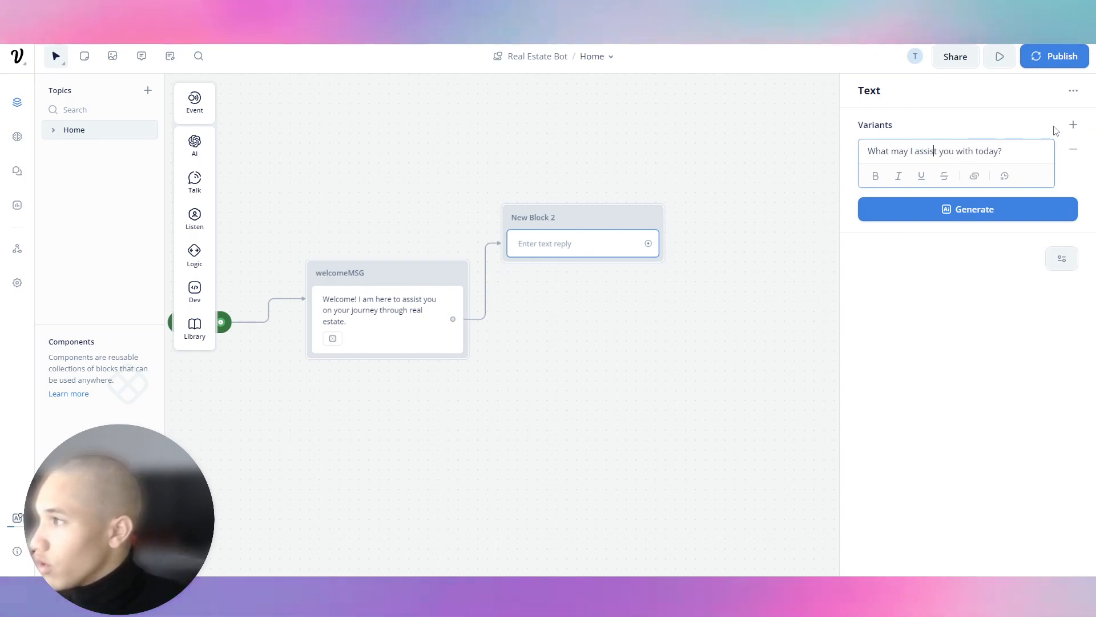
pyautogui.click(987, 209)
pyautogui.click(965, 286)
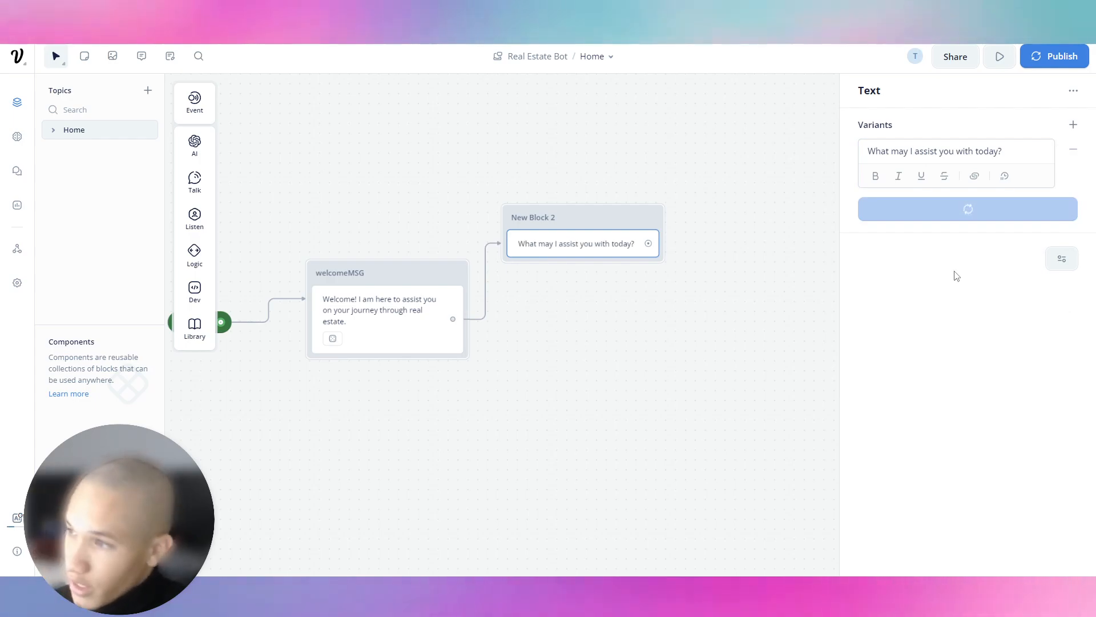
pyautogui.click(635, 151)
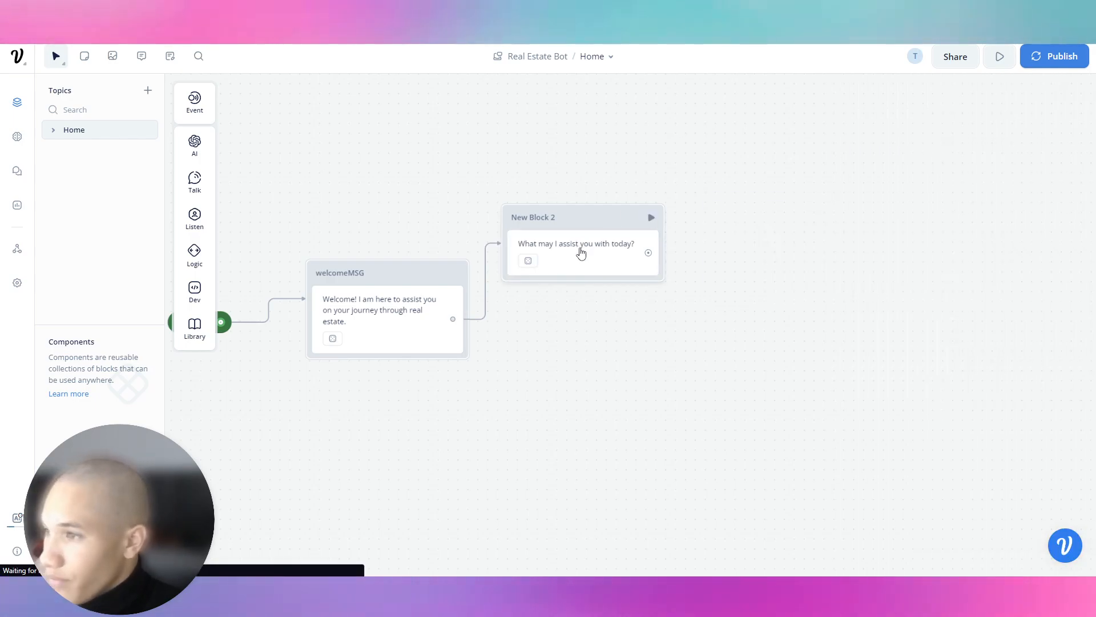
pyautogui.click(583, 235)
# Add a Buttons step to New Block 2 with a first button labelled 'Find Home'.
pyautogui.moveTo(196, 190)
pyautogui.moveTo(197, 222)
pyautogui.moveTo(253, 219); pyautogui.dragTo(582, 291)
pyautogui.click(916, 147)
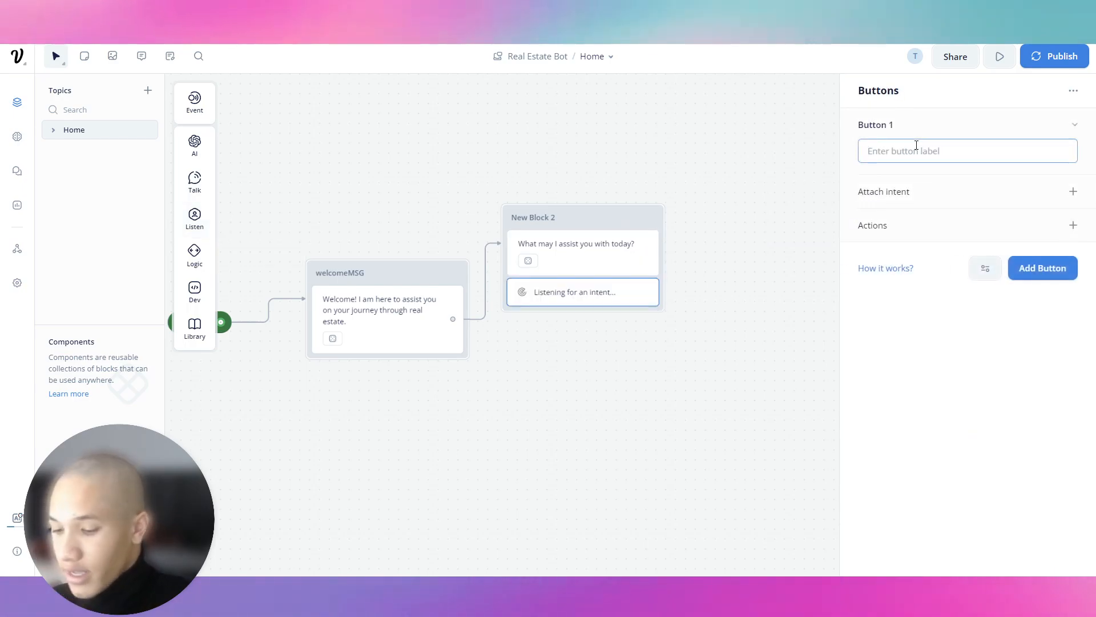
pyautogui.write('Find Home')
pyautogui.press('BackSpace')
pyautogui.press('BackSpace')
pyautogui.press('BackSpace')
pyautogui.press('BackSpace')
pyautogui.press('BackSpace')
pyautogui.press('BackSpace')
pyautogui.write('ind Home')
pyautogui.click(1074, 123)
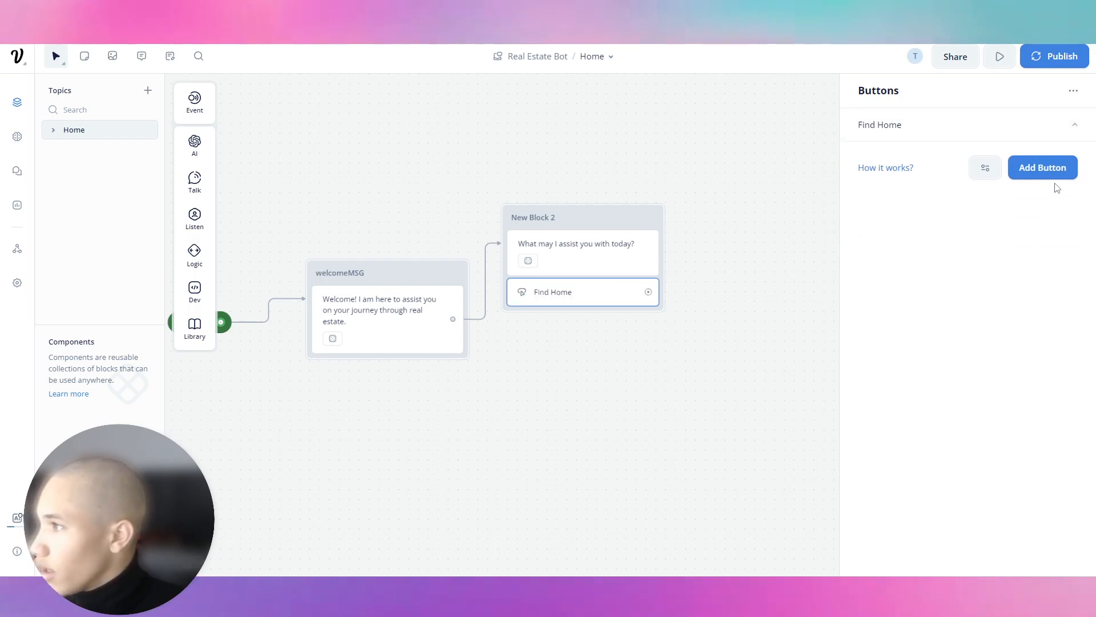
# Add a 'Schedule a Viewing' button and start a third 'Contact Our Team' button.
pyautogui.click(1042, 166)
pyautogui.click(920, 181)
pyautogui.write('Shchedule')
pyautogui.press('BackSpace')
pyautogui.press('BackSpace')
pyautogui.press('BackSpace')
pyautogui.press('BackSpace')
pyautogui.press('BackSpace')
pyautogui.press('BackSpace')
pyautogui.press('BackSpace')
pyautogui.press('BackSpace')
pyautogui.write('eedule a Viewing')
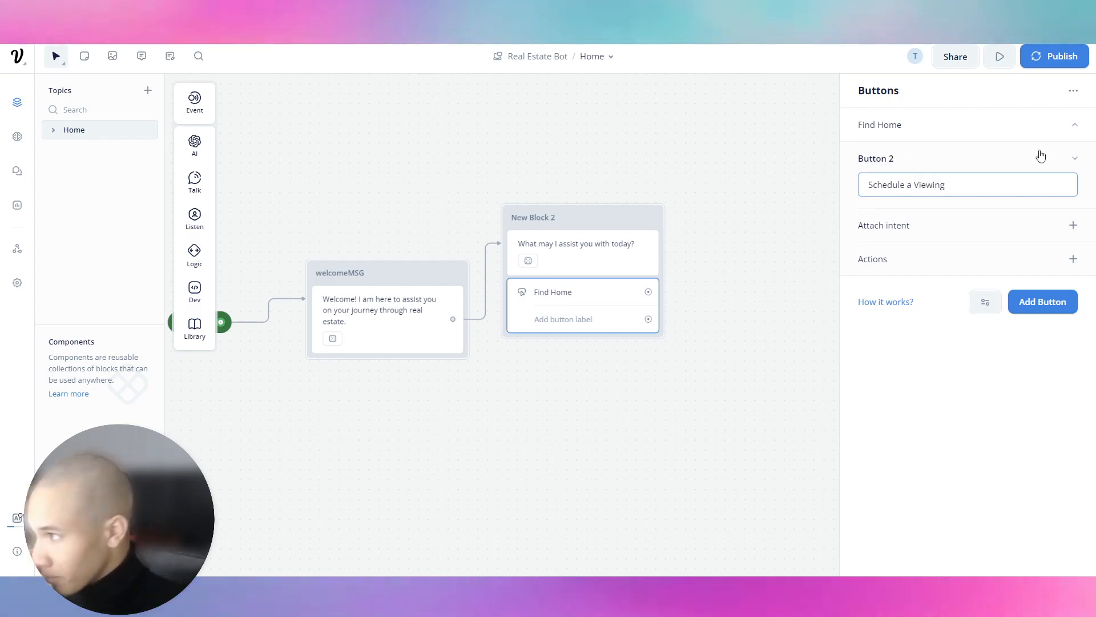
pyautogui.click(1073, 158)
pyautogui.click(1042, 201)
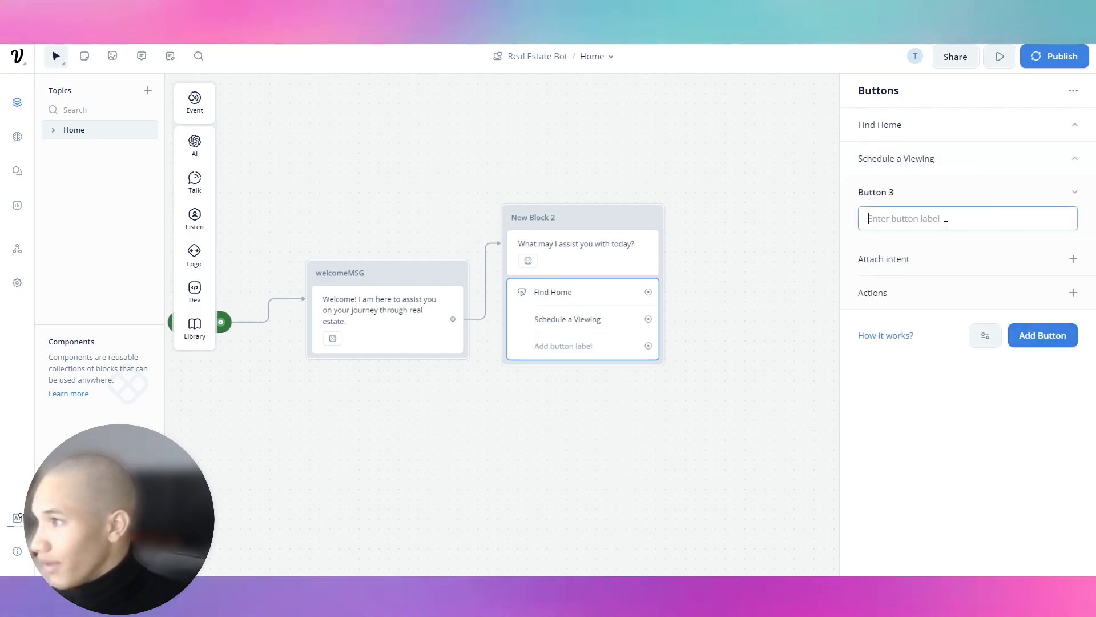
pyautogui.write('Contact Our Team')
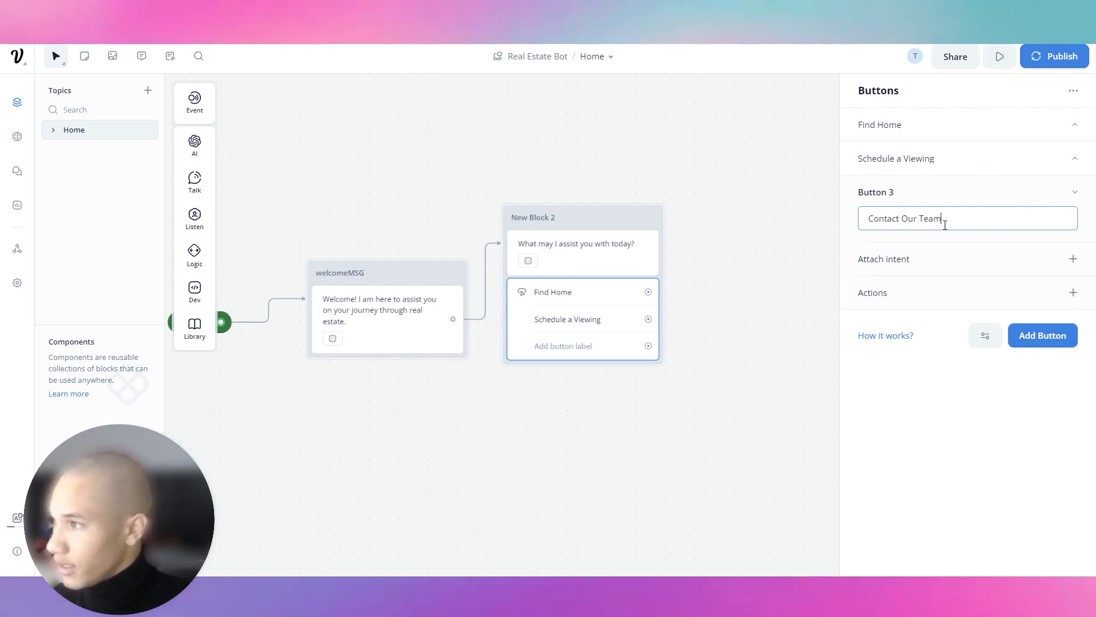
# Finish the Contact Our Team button and link Find Home to a new 'Find Home' component.
pyautogui.click(1003, 200)
pyautogui.click(707, 176)
pyautogui.moveTo(621, 293); pyautogui.dragTo(683, 288)
pyautogui.moveTo(736, 454)
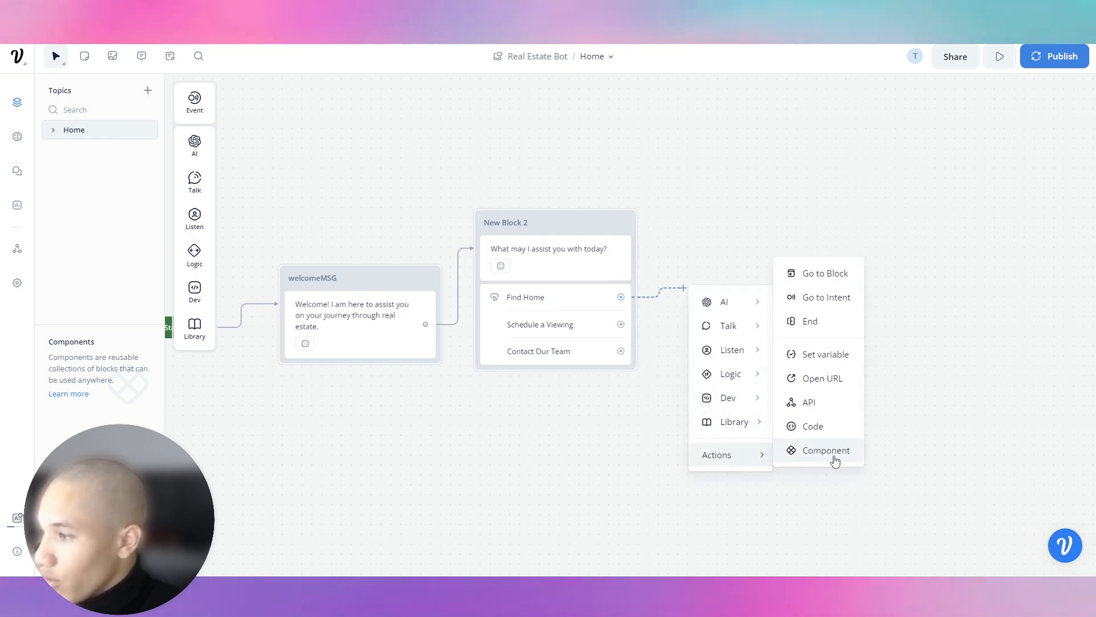
pyautogui.click(835, 457)
pyautogui.click(1025, 131)
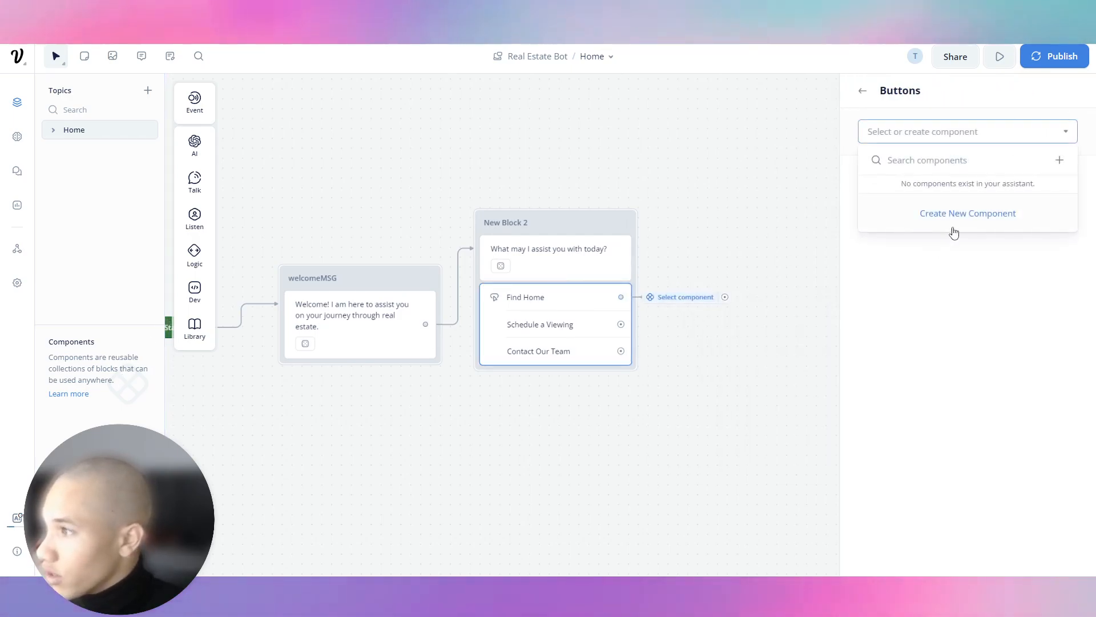
pyautogui.click(965, 214)
pyautogui.rightClick(111, 382)
pyautogui.click(129, 395)
pyautogui.click(88, 381)
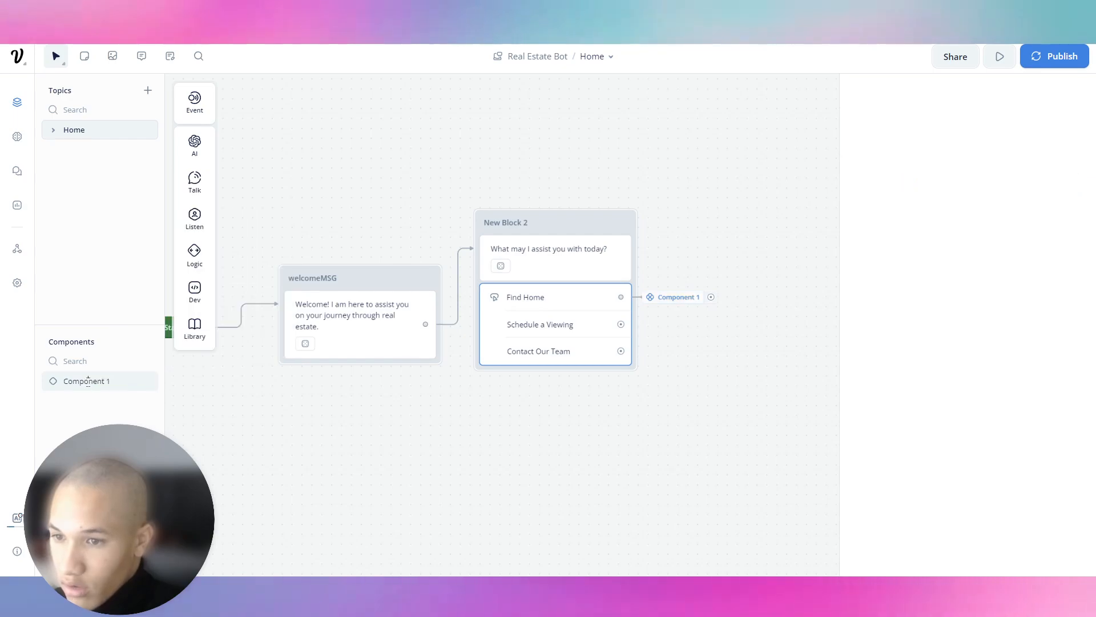
pyautogui.doubleClick(88, 381)
pyautogui.write('Find Home')
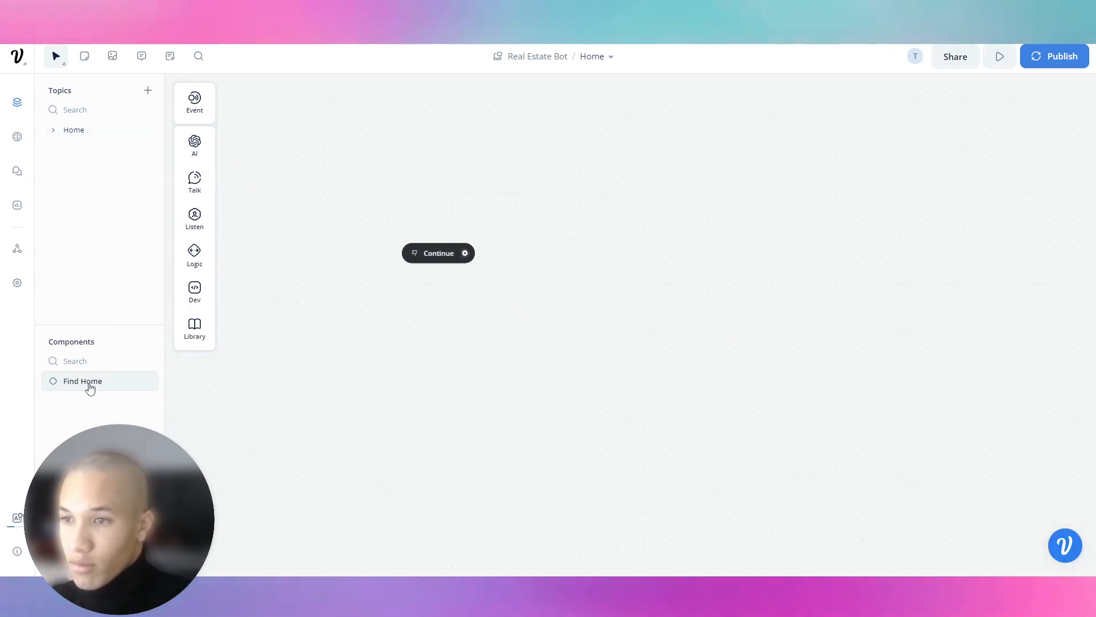
pyautogui.click(88, 140)
# Link the Schedule a Viewing button to a new component named 'Viewing'.
pyautogui.moveTo(620, 325); pyautogui.dragTo(647, 327)
pyautogui.moveTo(697, 500)
pyautogui.click(778, 490)
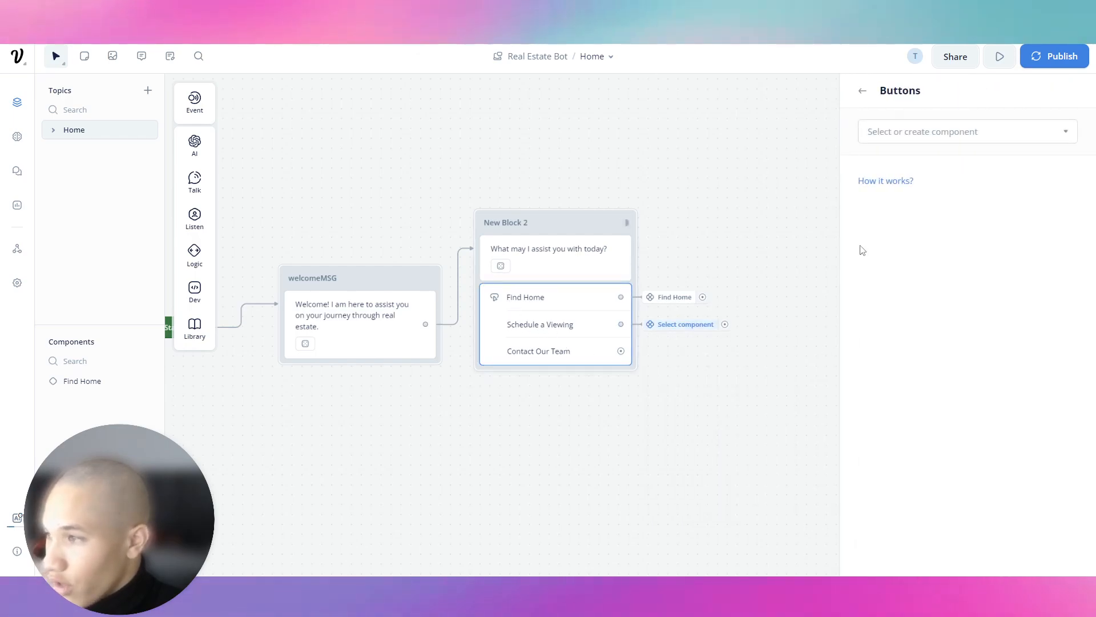
pyautogui.click(942, 132)
pyautogui.click(968, 231)
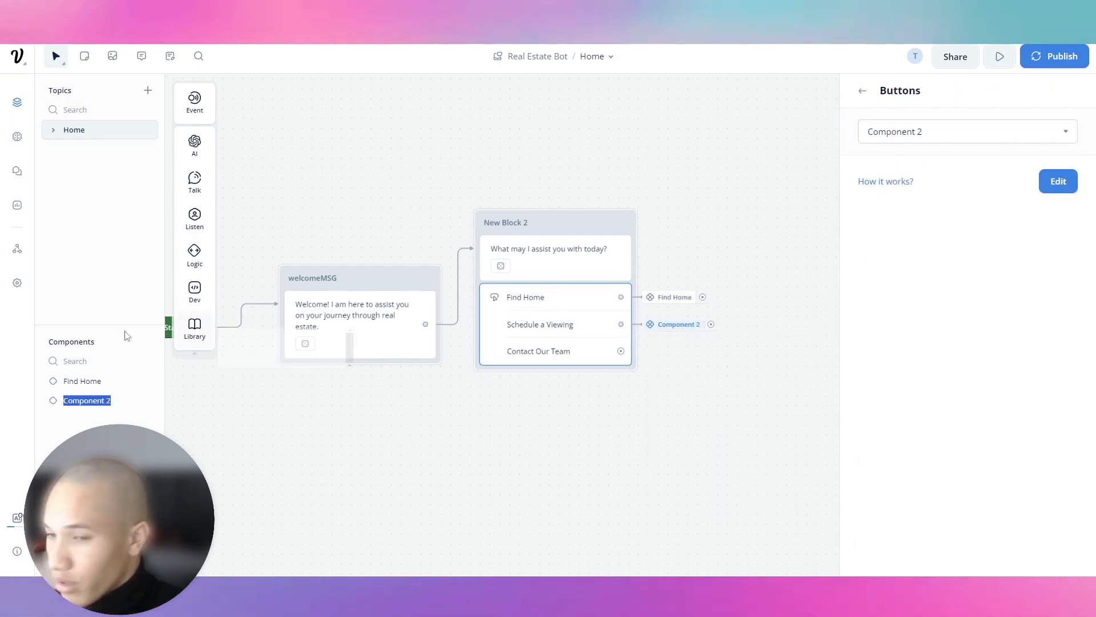
pyautogui.write('Viewing')
pyautogui.press('Return')
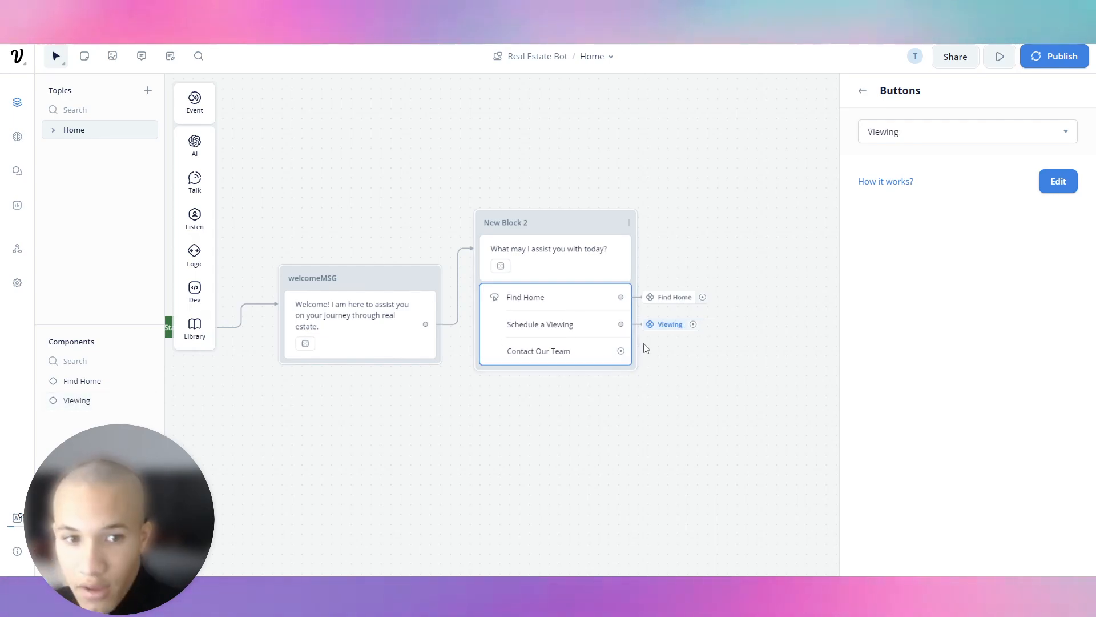
# Link the Contact Our Team button to a new component named 'Contact Team'.
pyautogui.moveTo(621, 351); pyautogui.dragTo(696, 360)
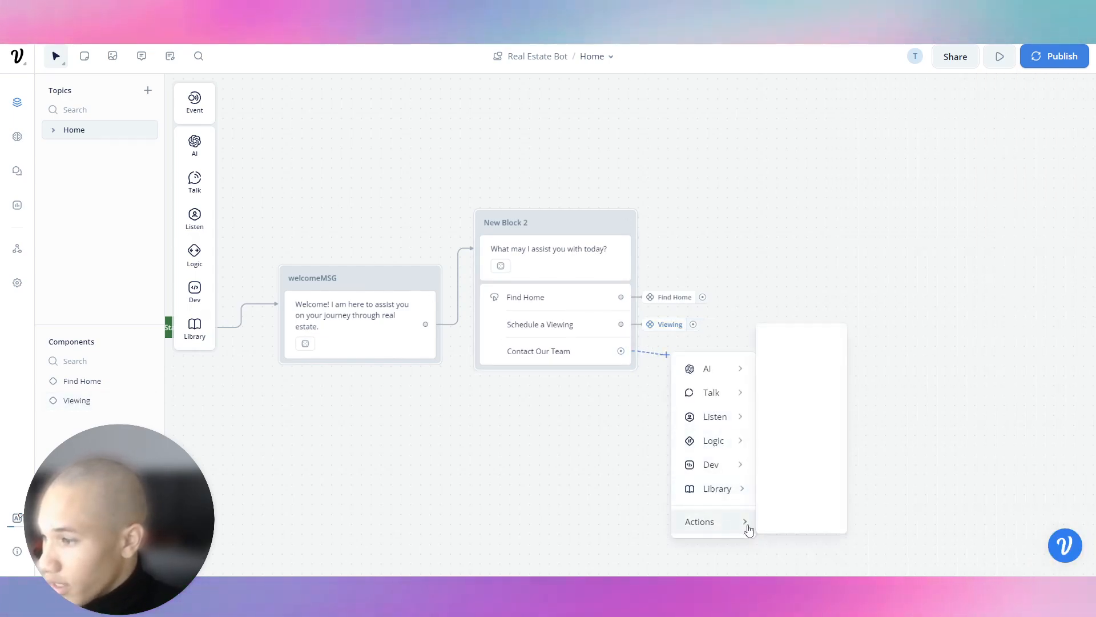
pyautogui.moveTo(741, 526)
pyautogui.click(791, 516)
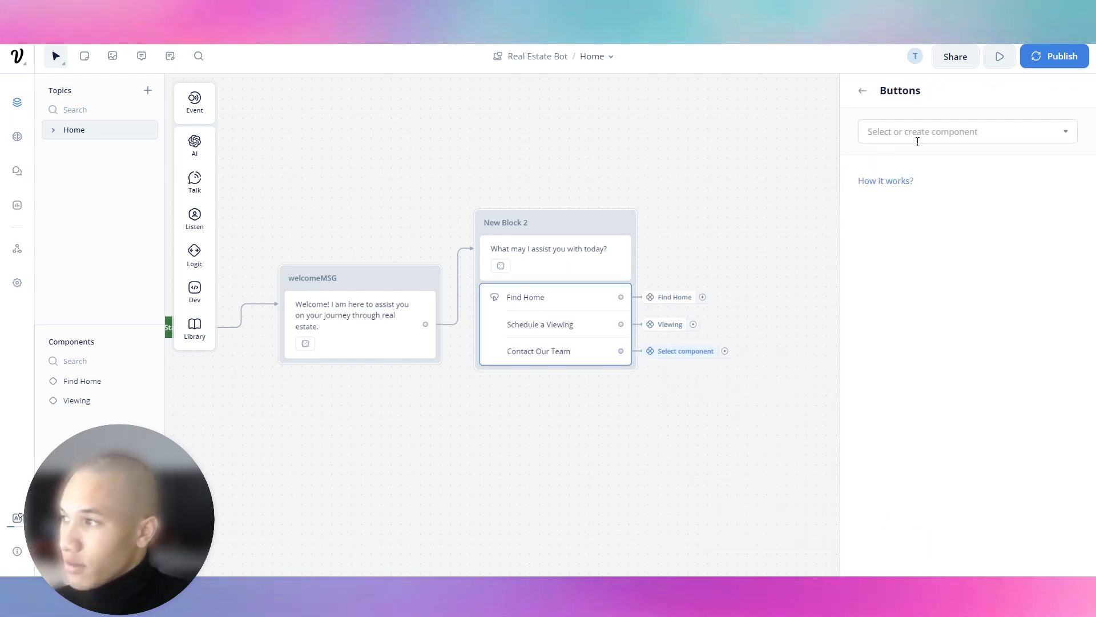
pyautogui.click(918, 142)
pyautogui.click(935, 262)
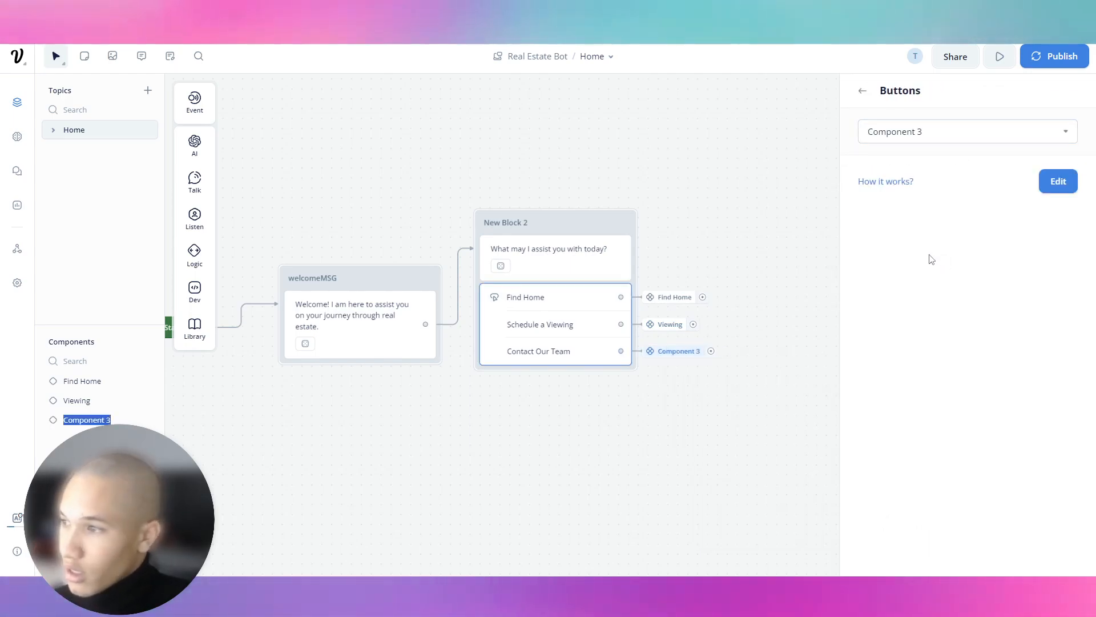
pyautogui.write('Contact Team')
pyautogui.press('Return')
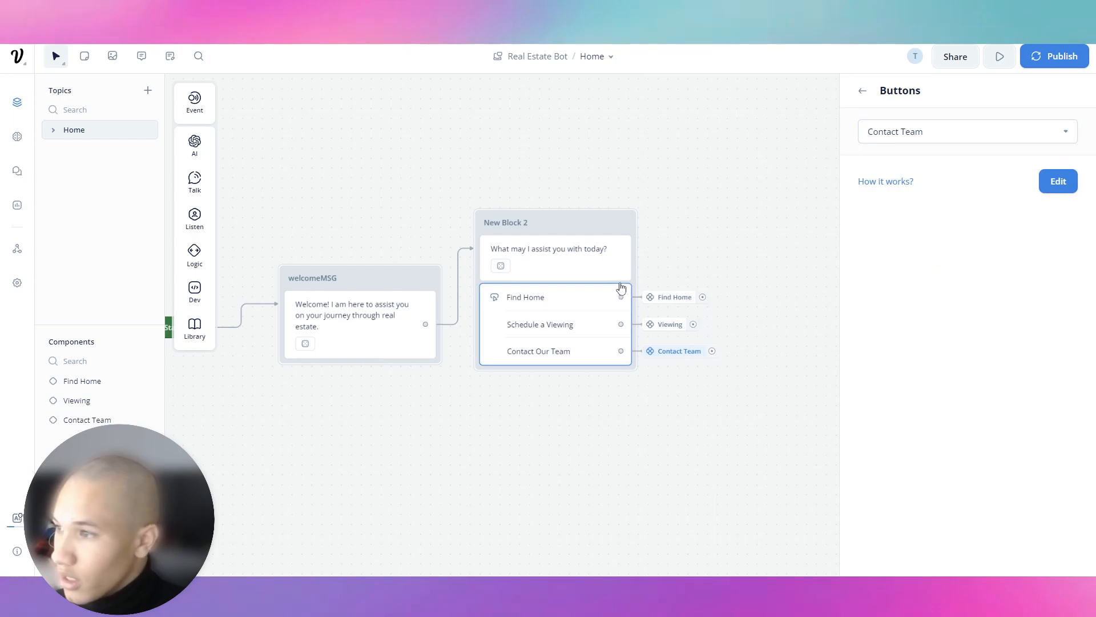
pyautogui.click(627, 206)
# Retitle New Block 2 as 'assist' and recentre the canvas on the flow.
pyautogui.doubleClick(488, 222)
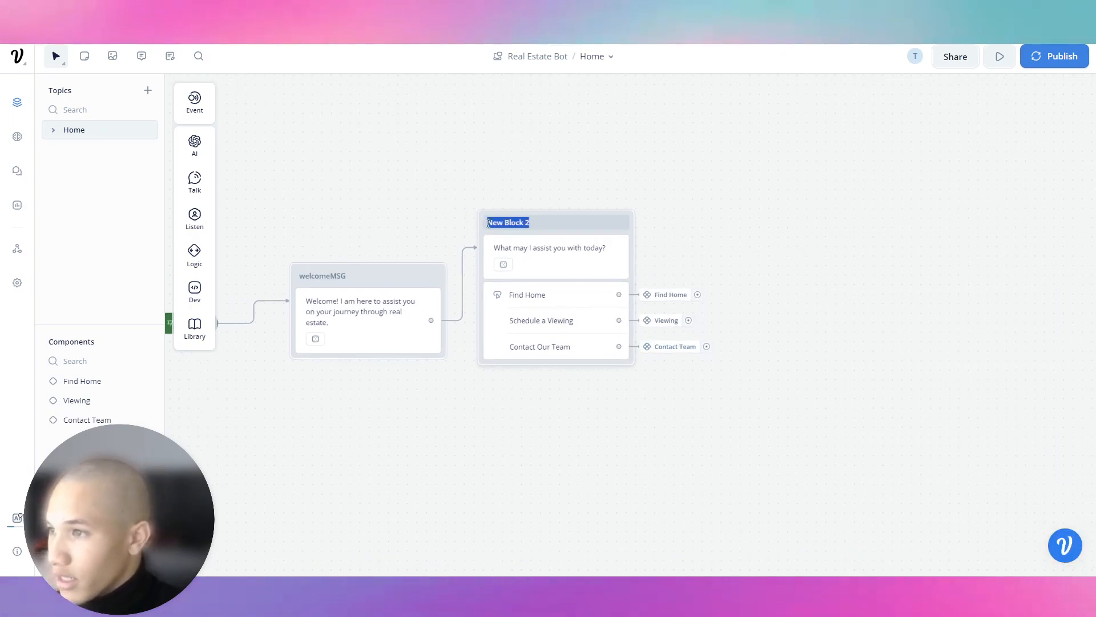
pyautogui.write('asis')
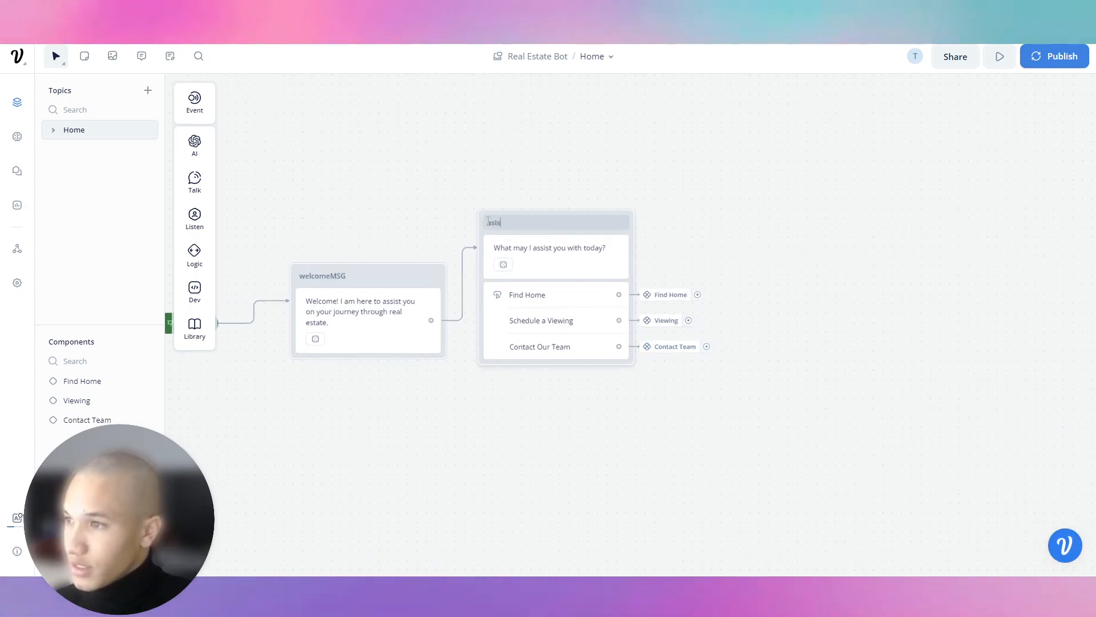
pyautogui.press('BackSpace')
pyautogui.write('st')
pyautogui.press('Return')
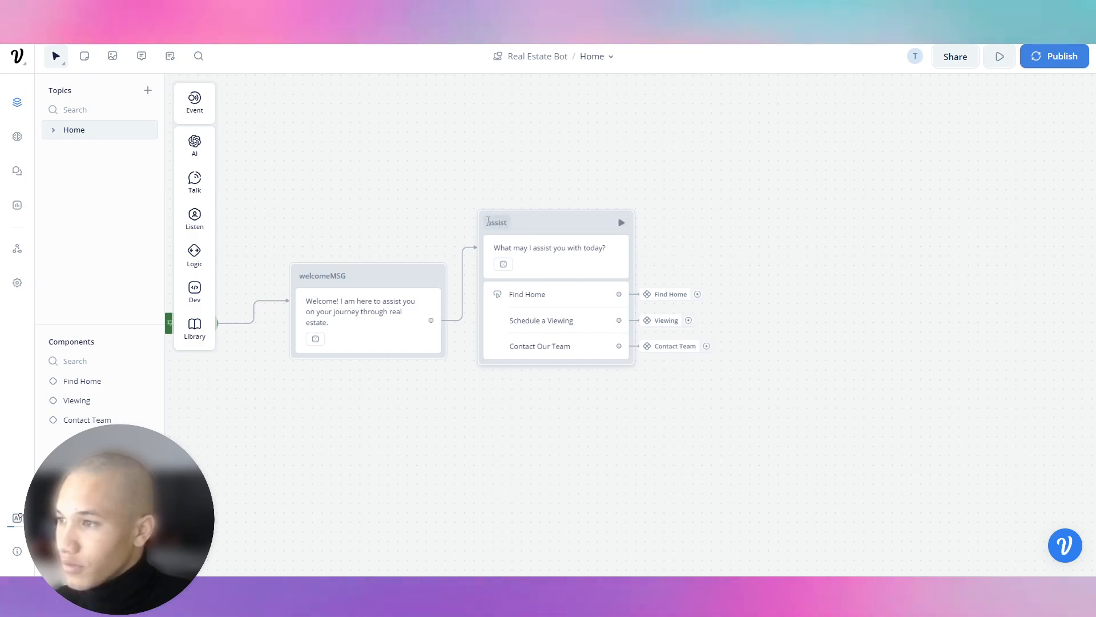
pyautogui.moveTo(426, 200); pyautogui.dragTo(552, 183)
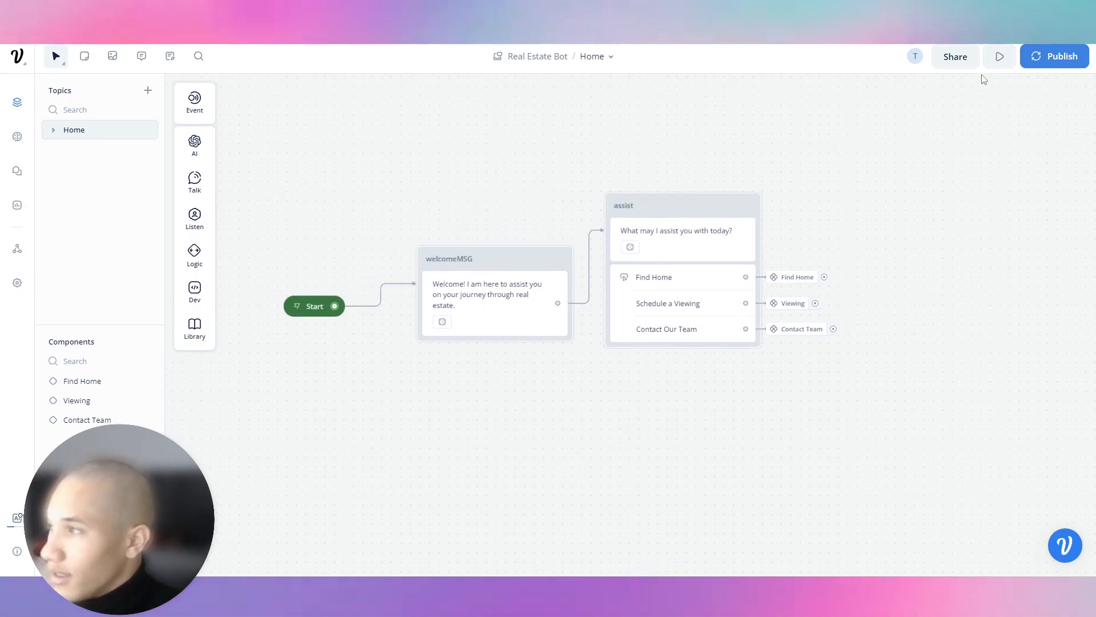
# Open Run, check the Share Prototype and Publish options, then return to the Run view.
pyautogui.click(1000, 59)
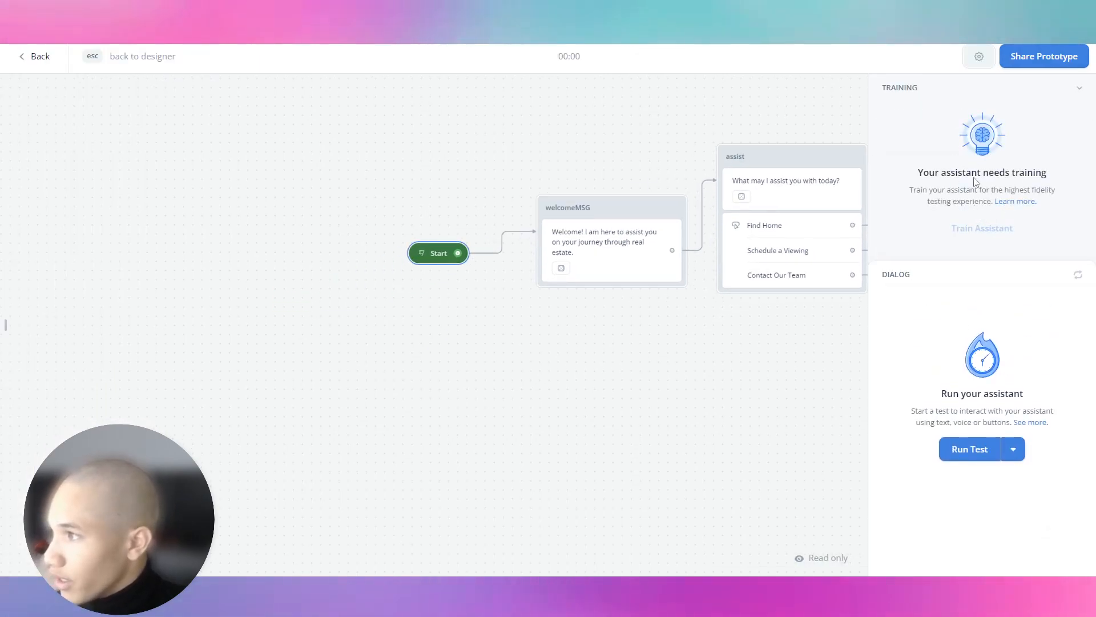
pyautogui.click(950, 94)
pyautogui.click(1028, 69)
pyautogui.click(1023, 64)
pyautogui.click(39, 70)
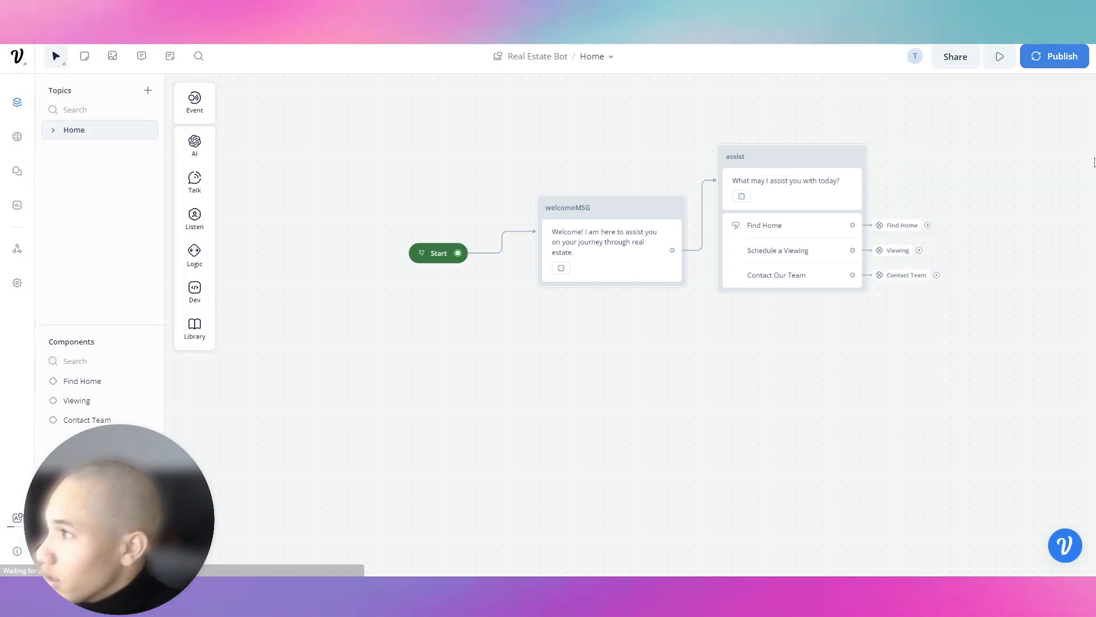
pyautogui.click(1054, 67)
pyautogui.click(593, 198)
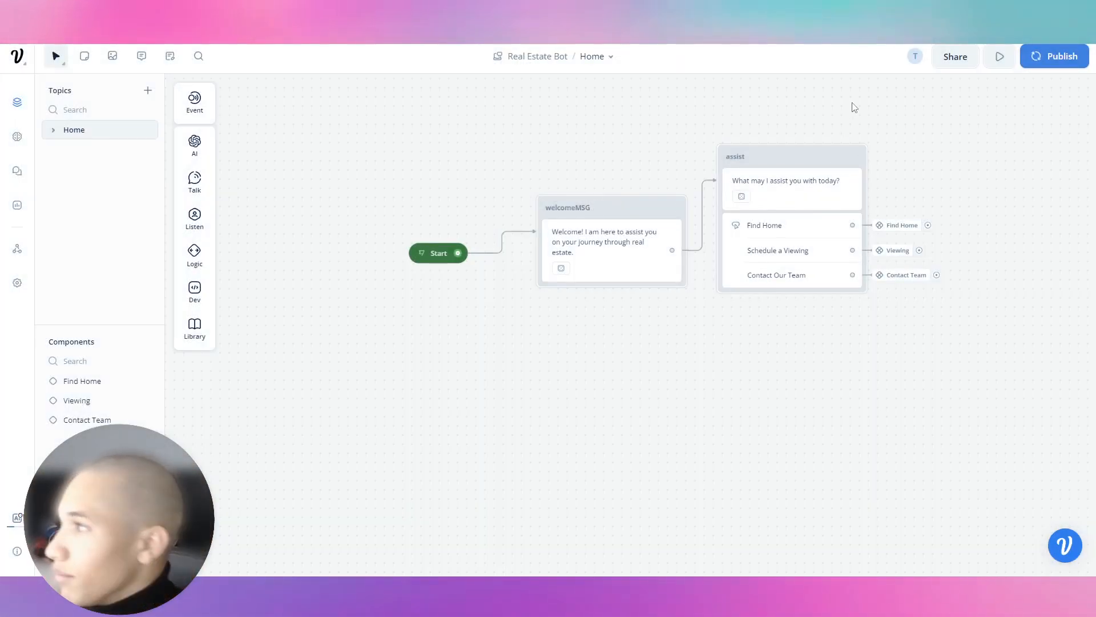
pyautogui.click(999, 58)
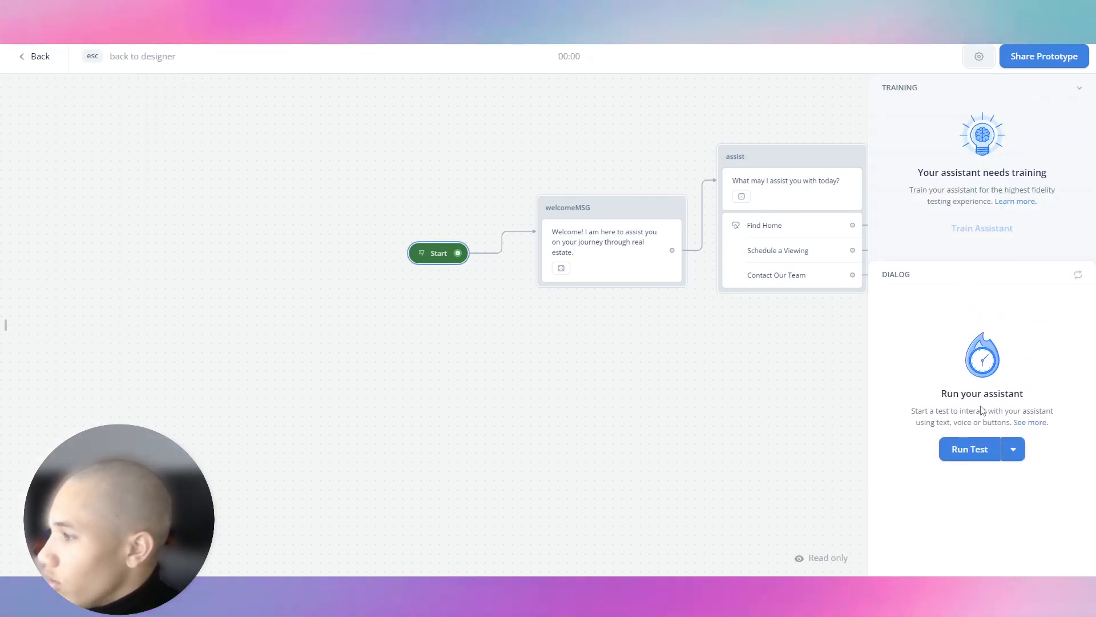
# Start a test chat and ask about the company, why rent with them, and marketing services.
pyautogui.click(982, 447)
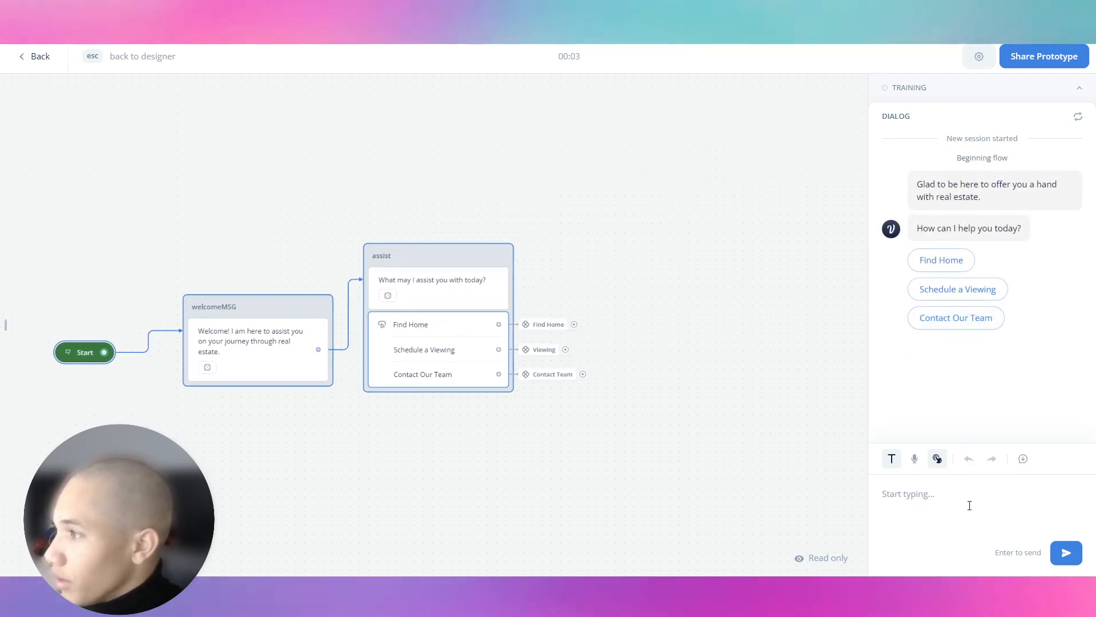
pyautogui.write('Tell me abo')
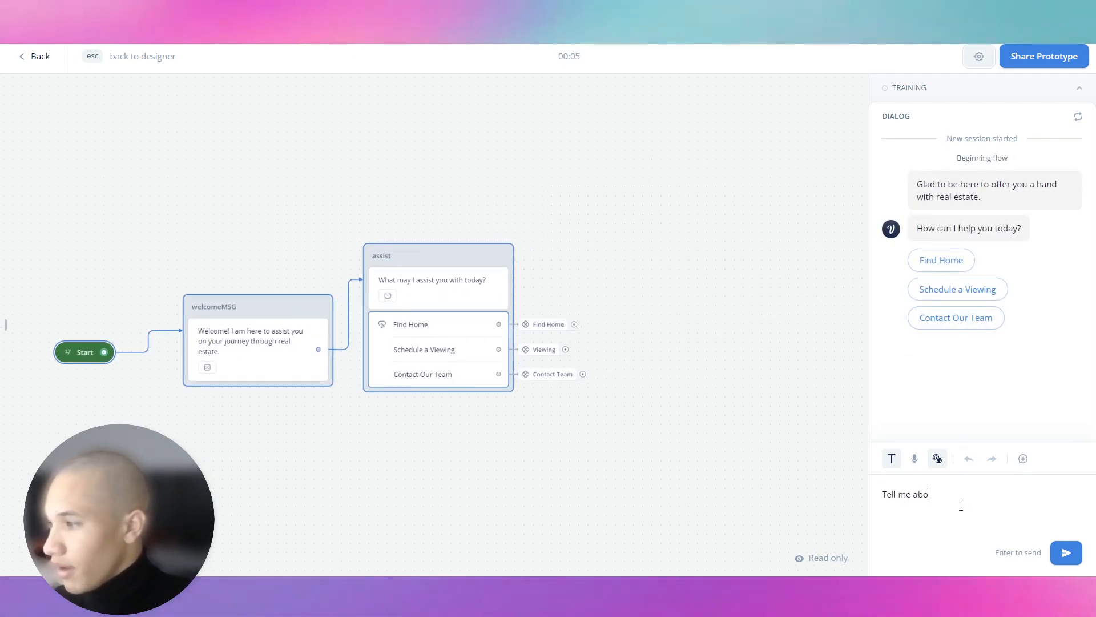
pyautogui.write('ut ur company')
pyautogui.press('Return')
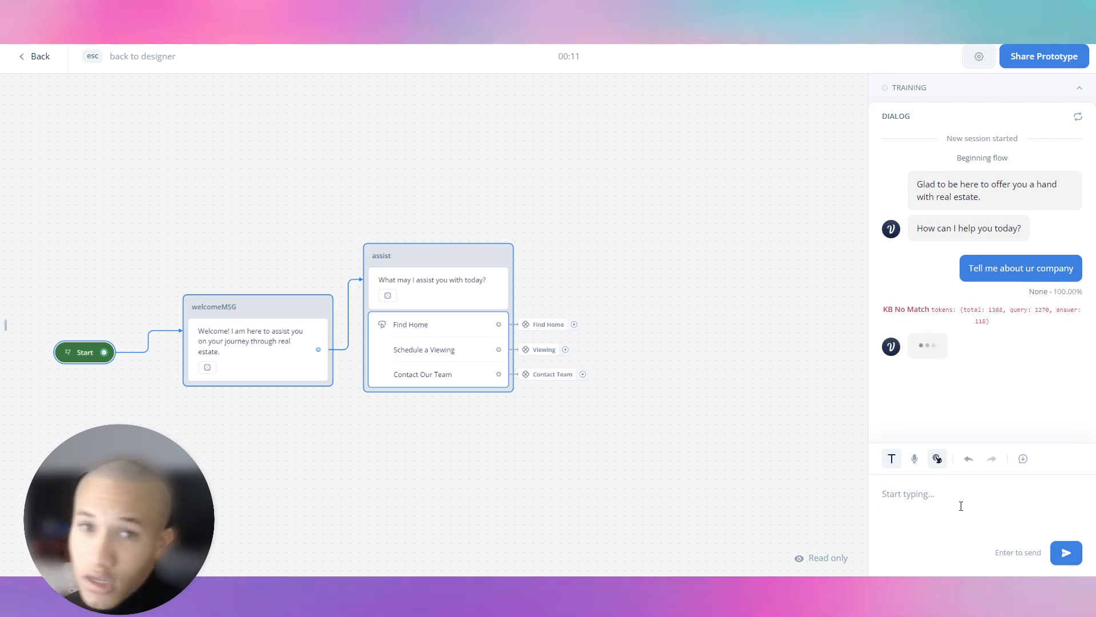
pyautogui.scroll(3, 951, 250)
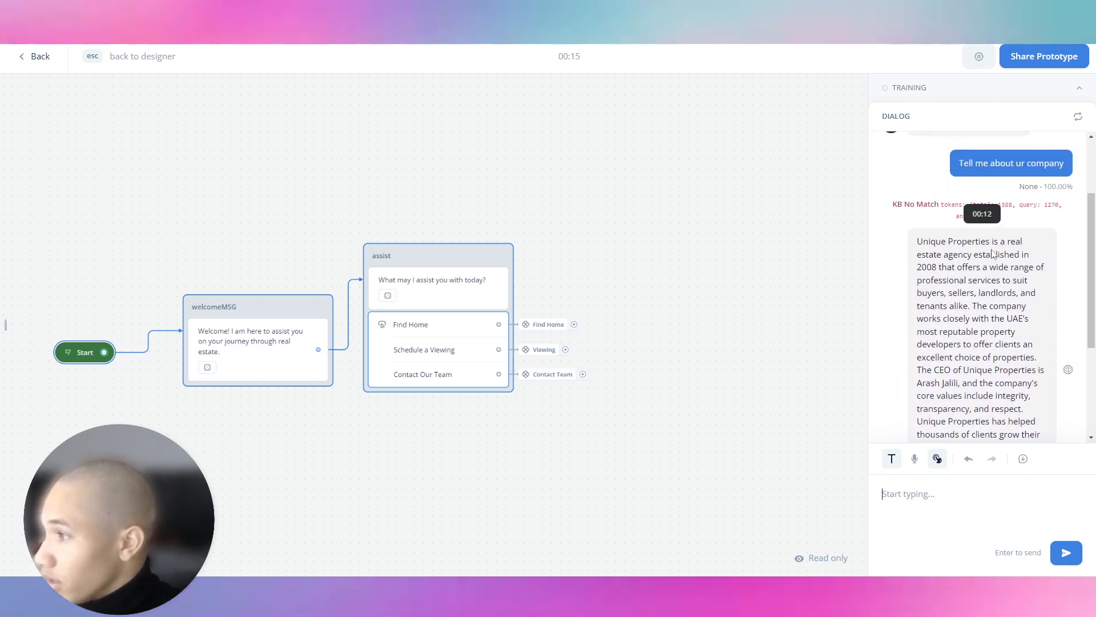
pyautogui.scroll(-3, 987, 427)
pyautogui.write('why should I rent with you guys?')
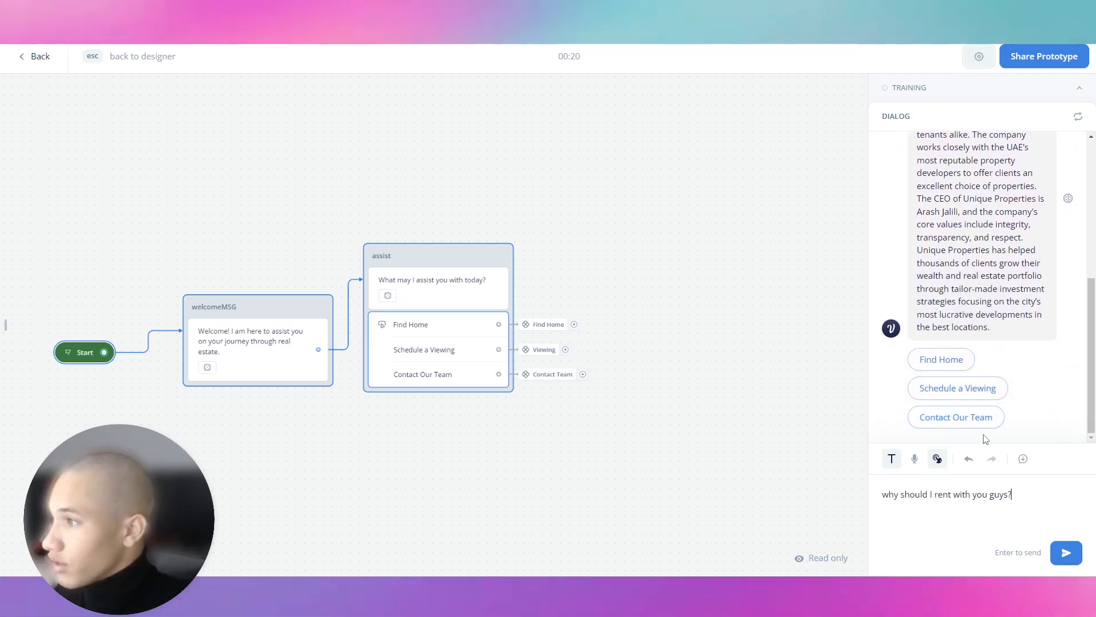
pyautogui.press('Return')
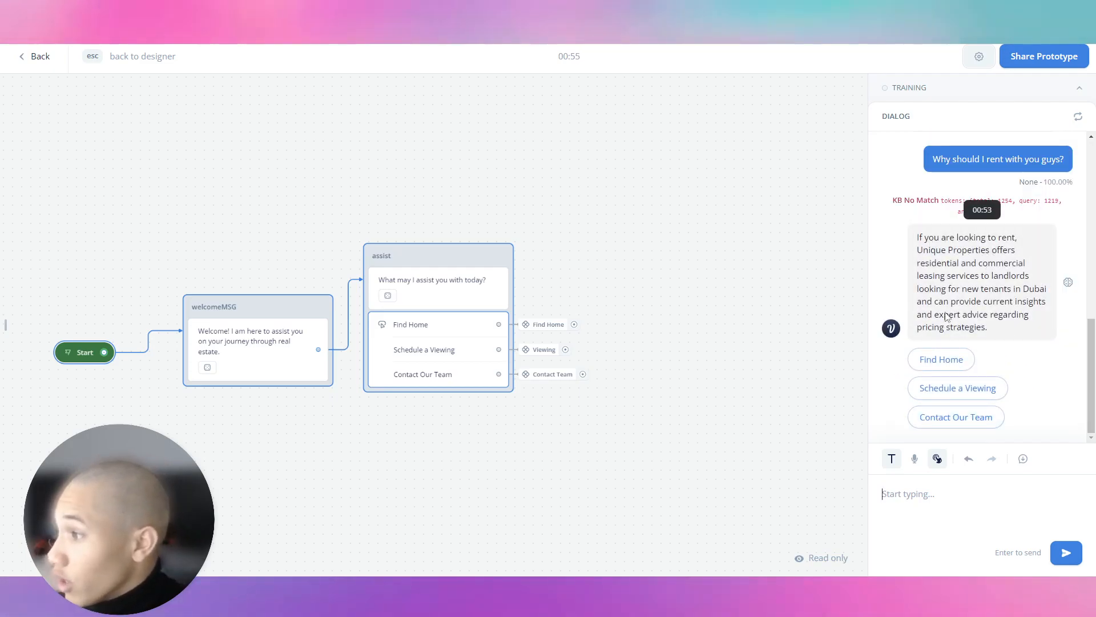
pyautogui.write('c')
pyautogui.write('o you guys offer mar')
pyautogui.write('ketin')
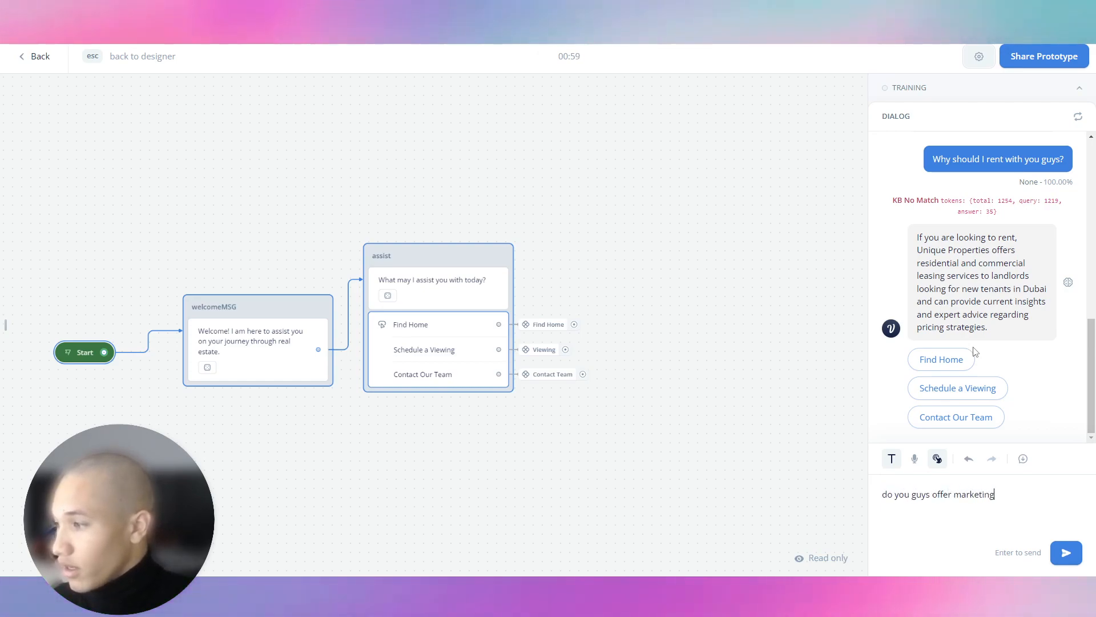
pyautogui.write('g')
pyautogui.press('Return')
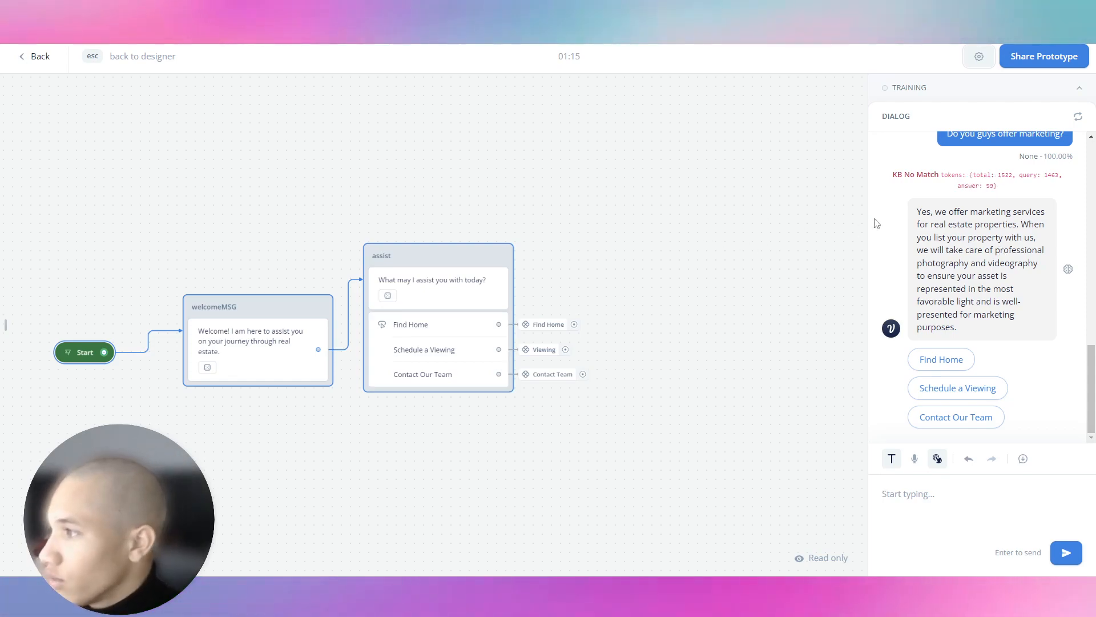
pyautogui.click(996, 97)
pyautogui.click(997, 97)
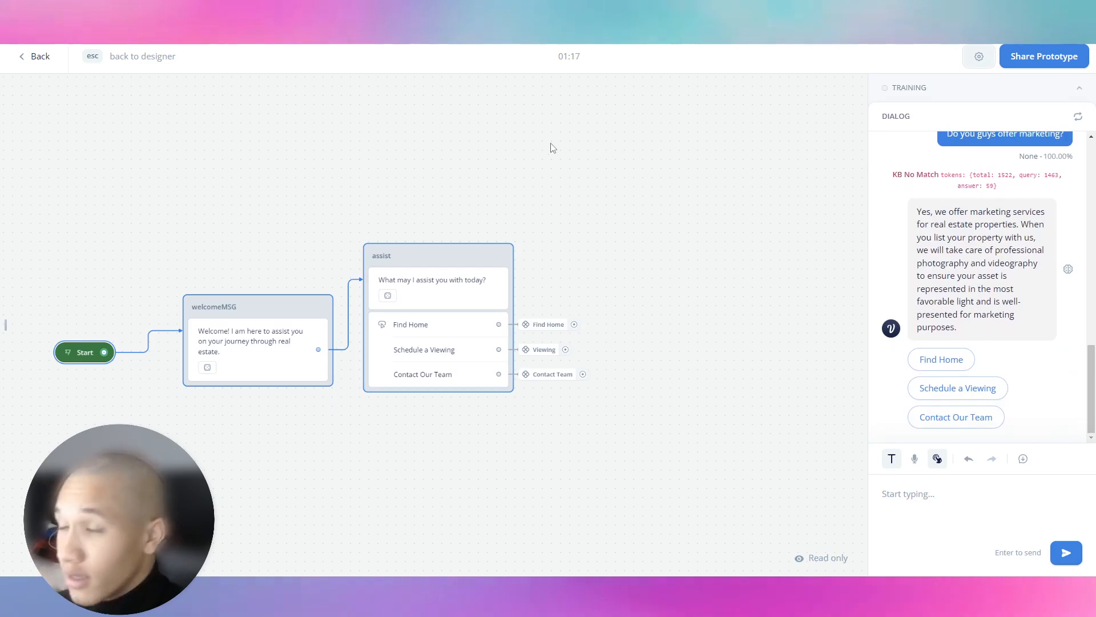
# Return to the designer and open the Find Home component at its Continue step.
pyautogui.click(44, 67)
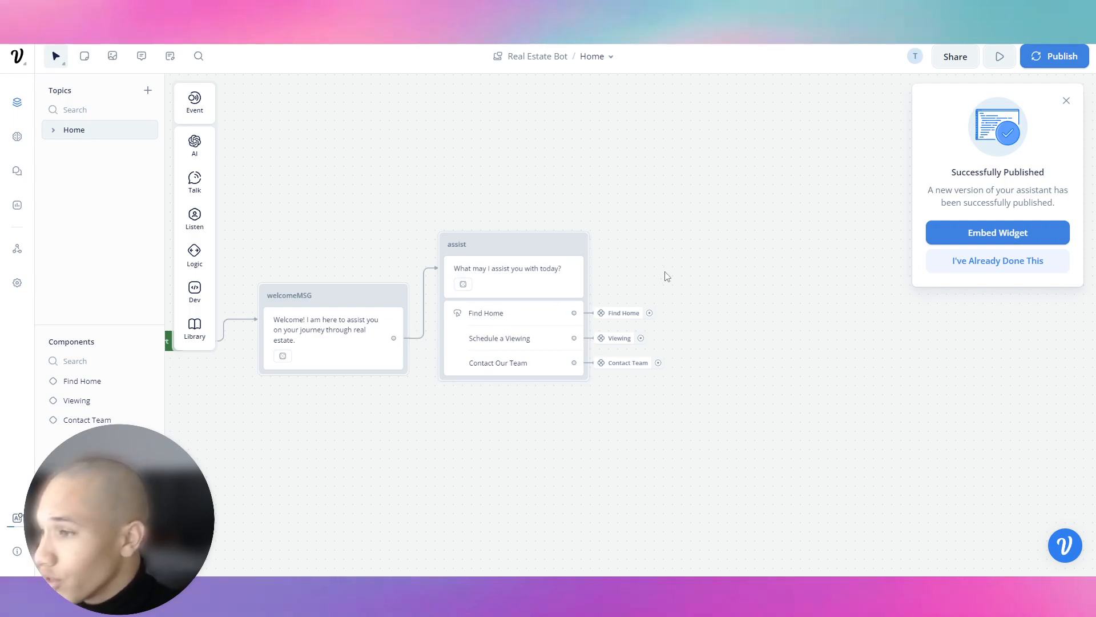
pyautogui.click(624, 312)
pyautogui.click(80, 381)
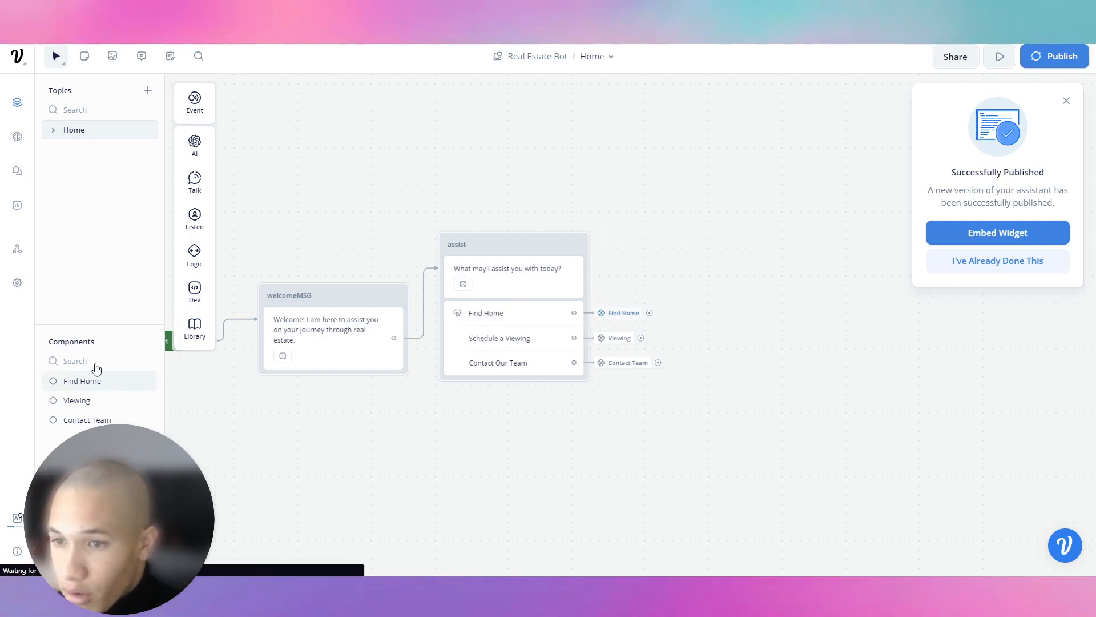
pyautogui.click(466, 254)
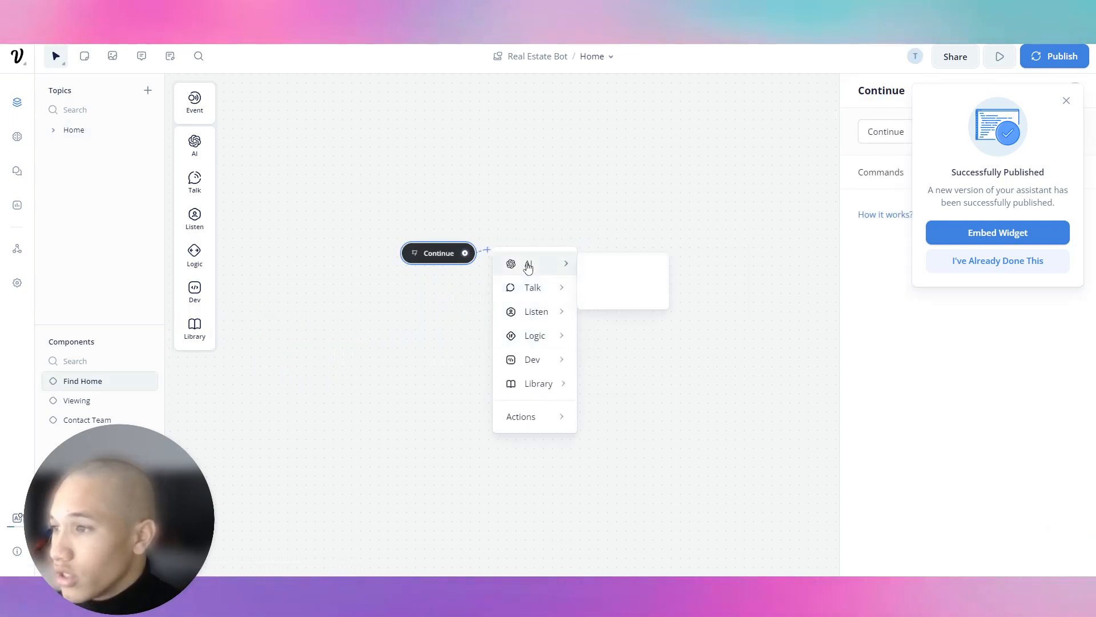
# Add a new text block after Continue, place it above, and dismiss the publish notice.
pyautogui.moveTo(570, 291)
pyautogui.click(610, 297)
pyautogui.moveTo(571, 235); pyautogui.dragTo(549, 227)
pyautogui.click(548, 202)
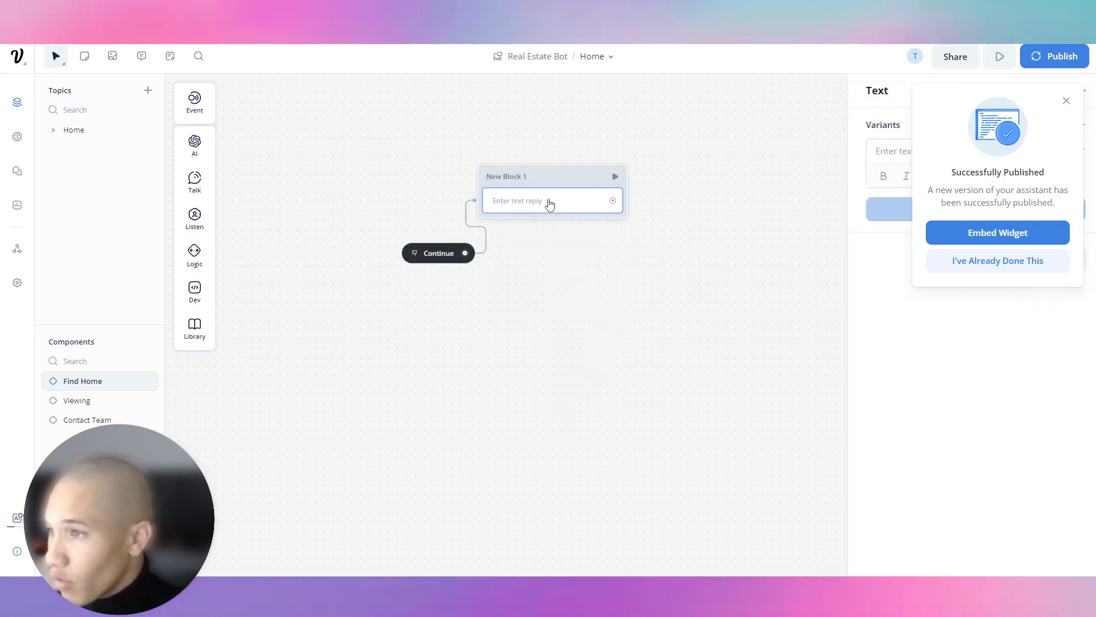
pyautogui.click(1066, 101)
# Write 'What kind of home are you seeking?' and accept its generated variants.
pyautogui.click(953, 151)
pyautogui.write('Wh')
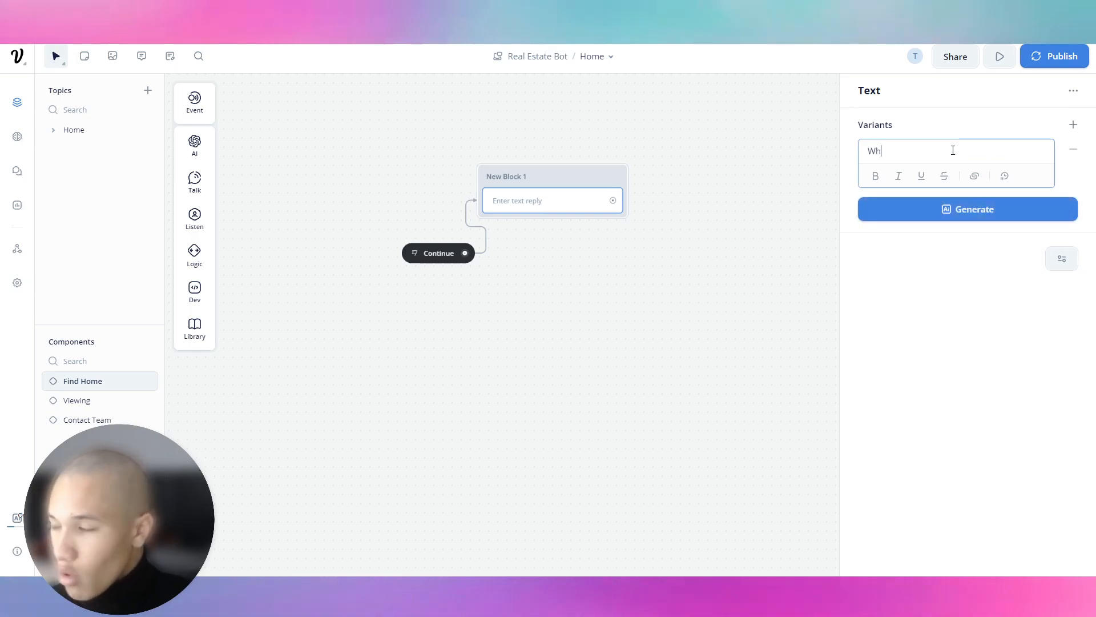
pyautogui.write('at kind of home are you seeking?')
pyautogui.click(942, 209)
pyautogui.click(952, 240)
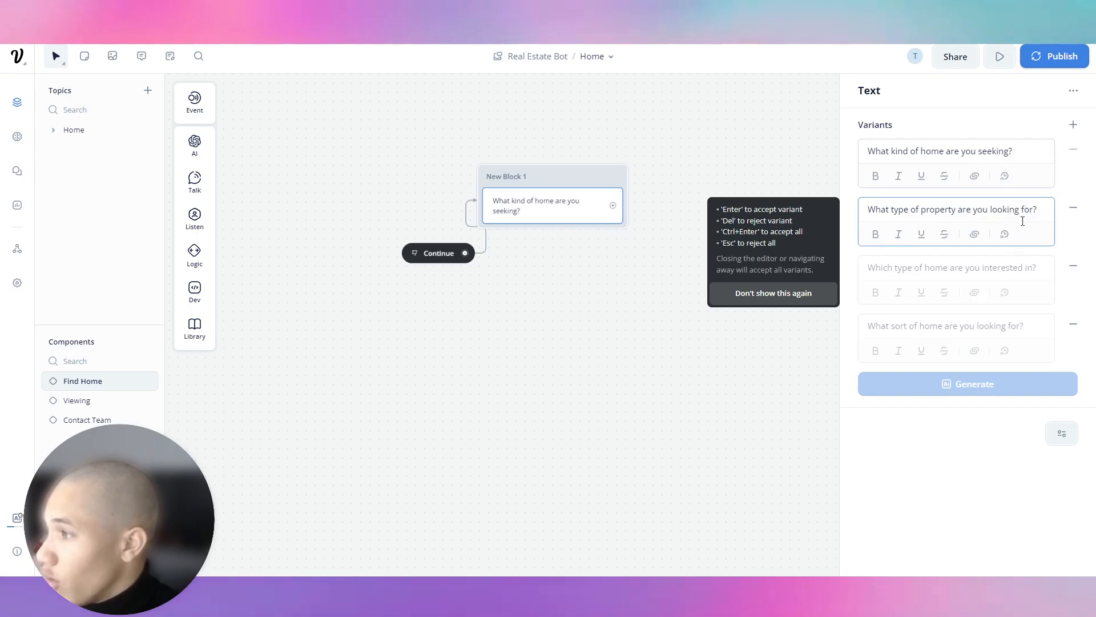
pyautogui.click(620, 183)
pyautogui.click(704, 219)
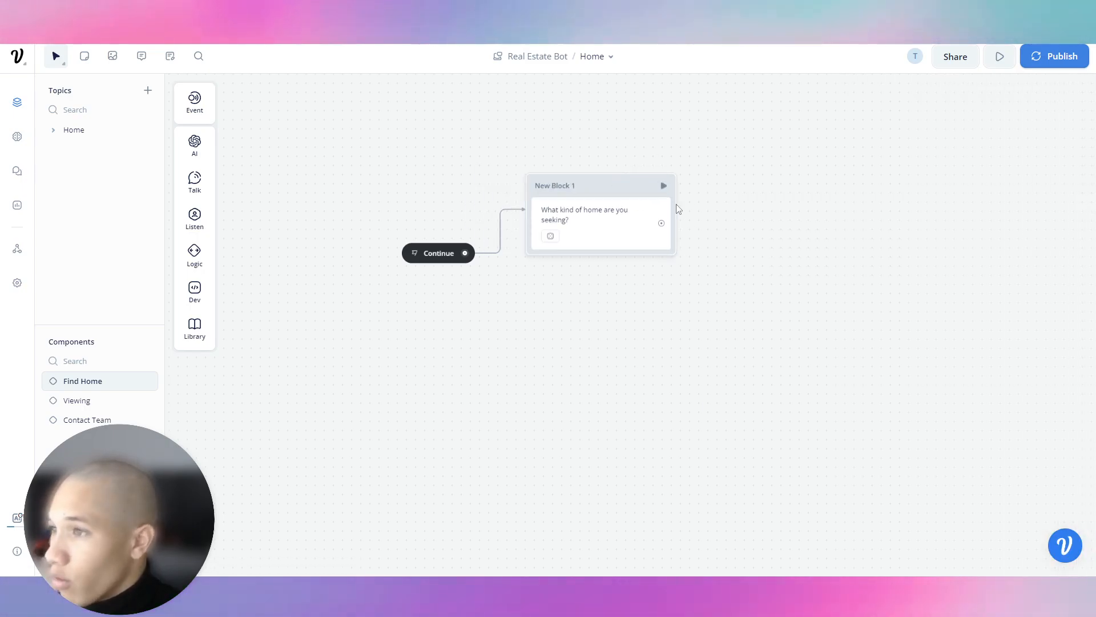
# Add a Buttons step to New Block 1 with a first button labelled 'Apartment'.
pyautogui.moveTo(196, 216)
pyautogui.moveTo(256, 214); pyautogui.dragTo(670, 275)
pyautogui.click(942, 154)
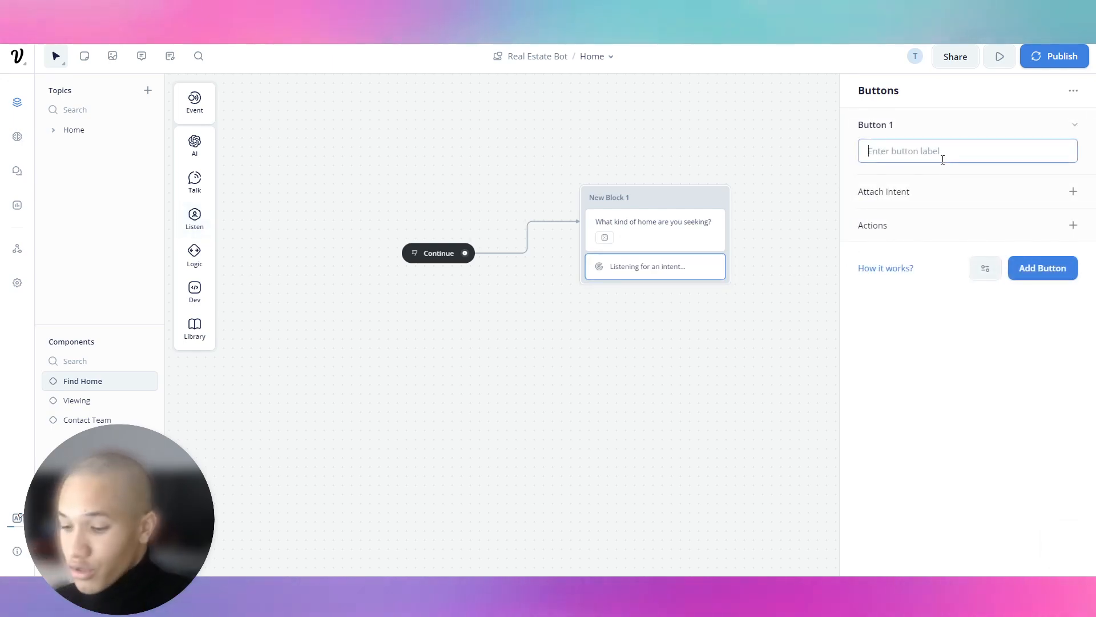
pyautogui.write('Apartm')
pyautogui.press('BackSpace')
pyautogui.write('tments')
pyautogui.press('BackSpace')
# Add 'Penthouse' and 'Villa' answer buttons.
pyautogui.click(1076, 124)
pyautogui.click(1043, 166)
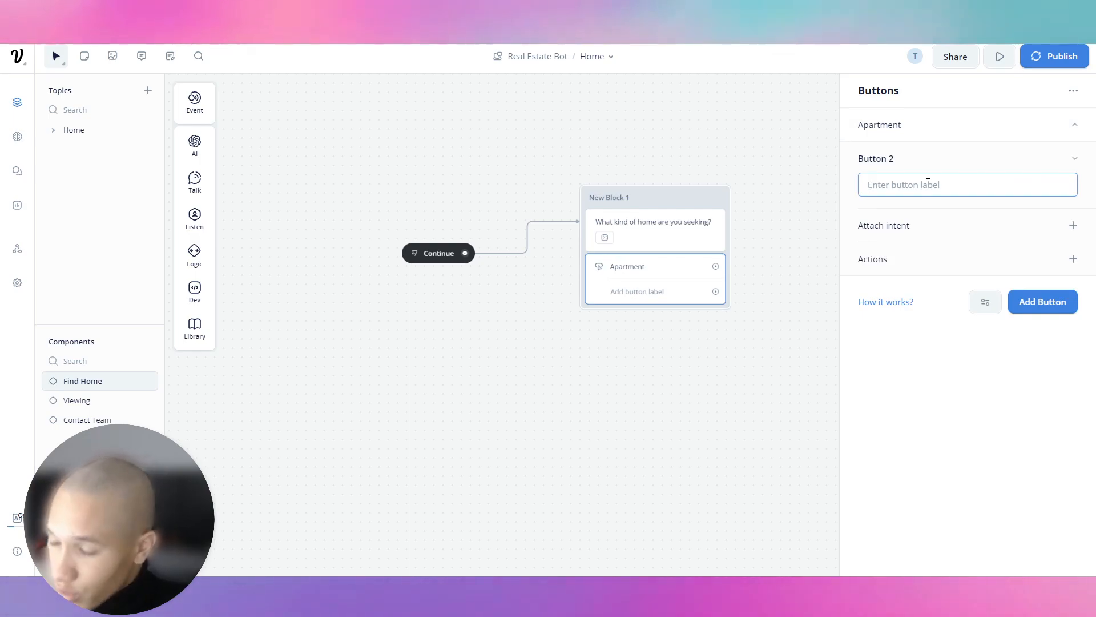
pyautogui.write('Penthouse')
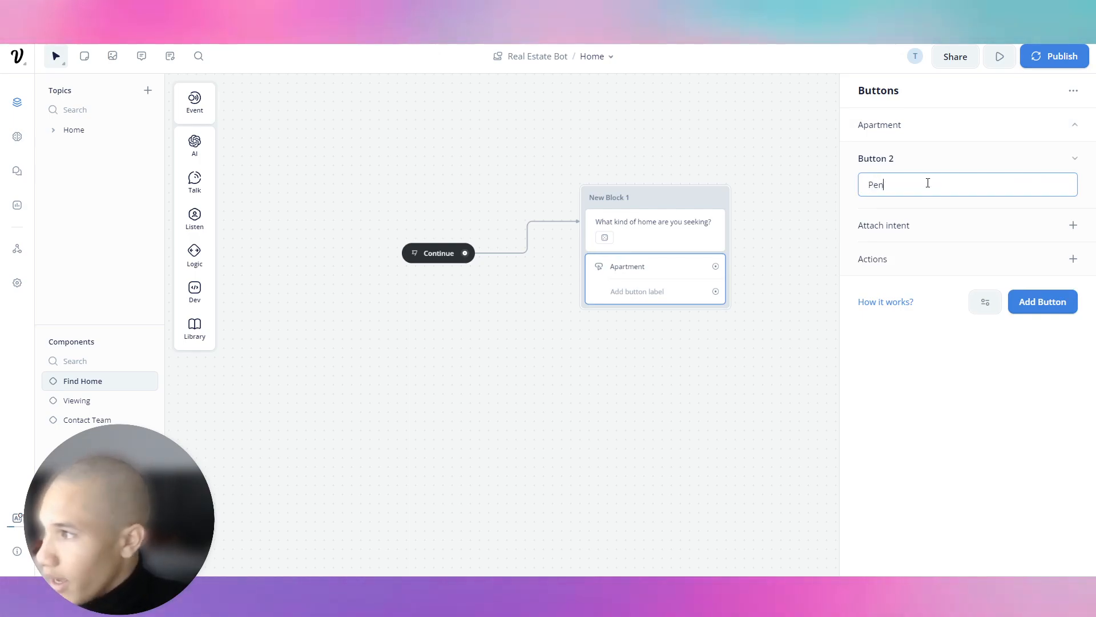
pyautogui.click(1072, 160)
pyautogui.click(1043, 226)
pyautogui.write('Villa')
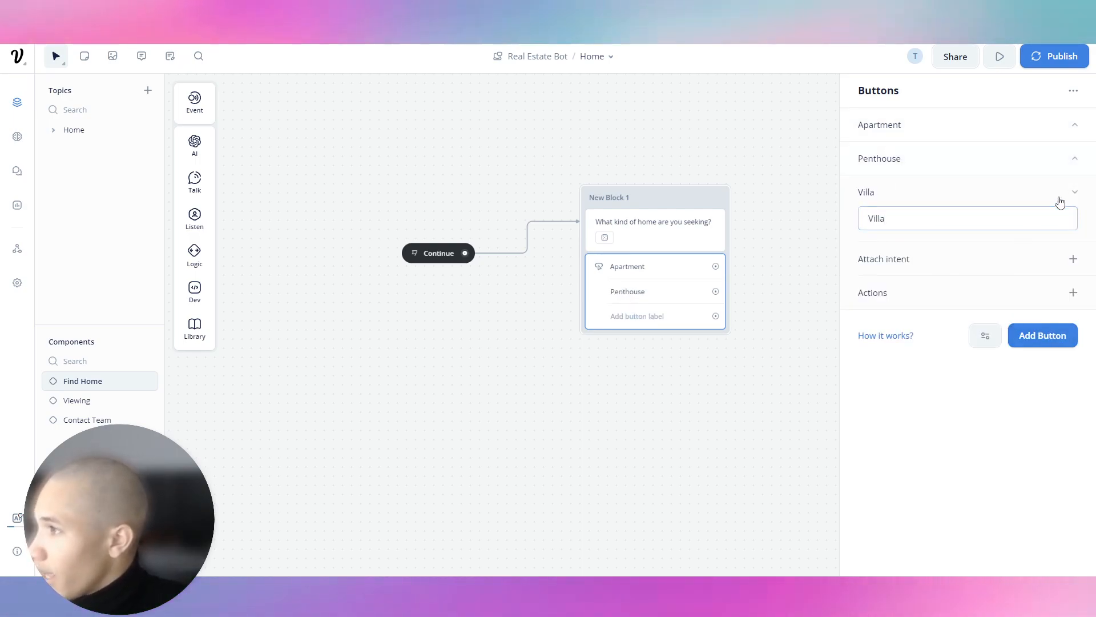
pyautogui.click(1057, 194)
# Add a 'Townhouse' button and begin creating a new intent for it.
pyautogui.click(1045, 235)
pyautogui.write('Townhouse')
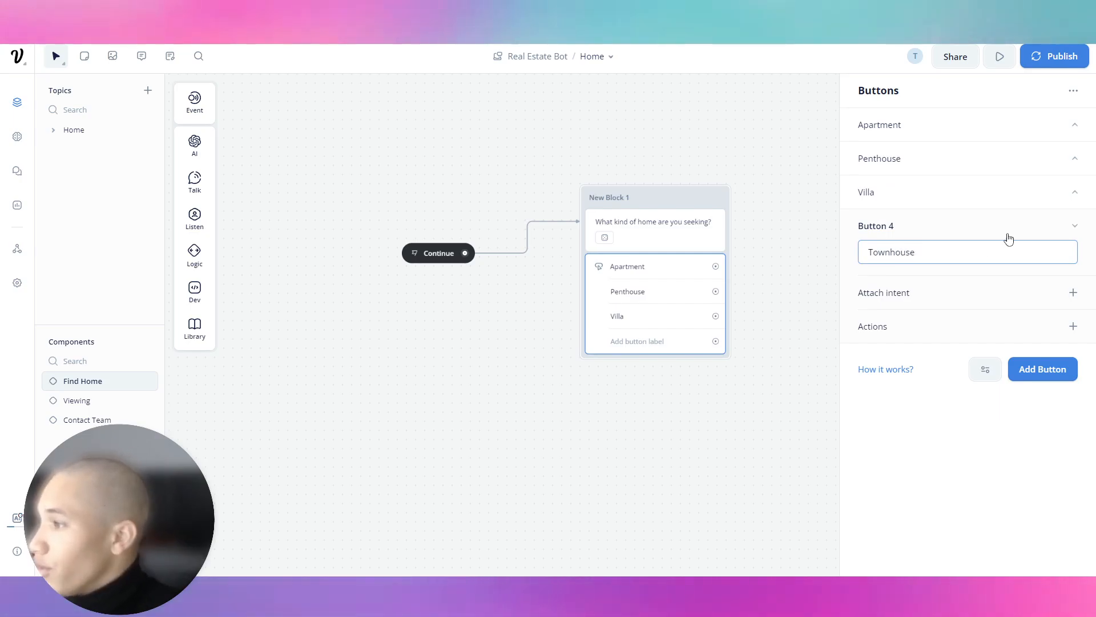
pyautogui.click(1072, 292)
pyautogui.click(993, 318)
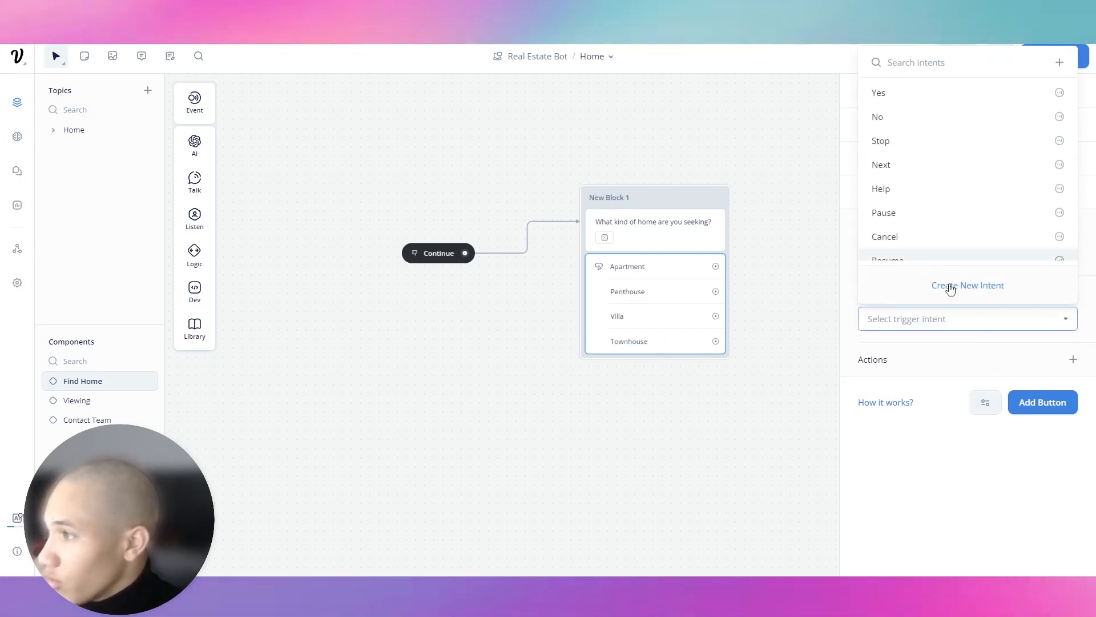
pyautogui.click(959, 285)
# Name the intent Townhouse with phrases 'Townhouse', 'Find me a townhouse', 'I want to find a townhouse'.
pyautogui.write('Townhouse')
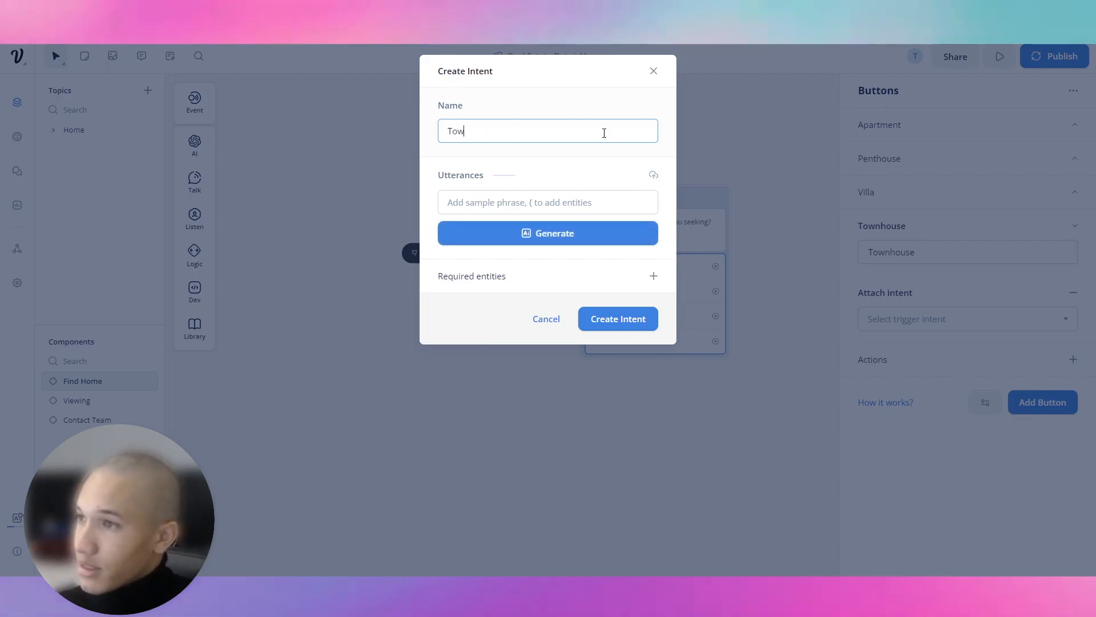
pyautogui.click(591, 204)
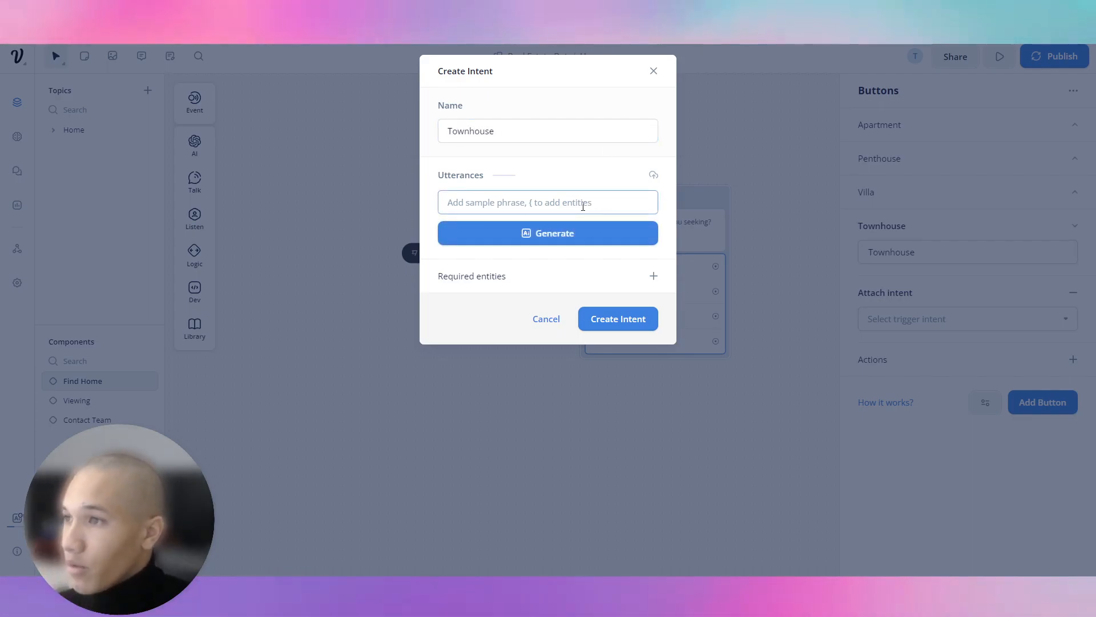
pyautogui.write('Townhouse')
pyautogui.press('Return')
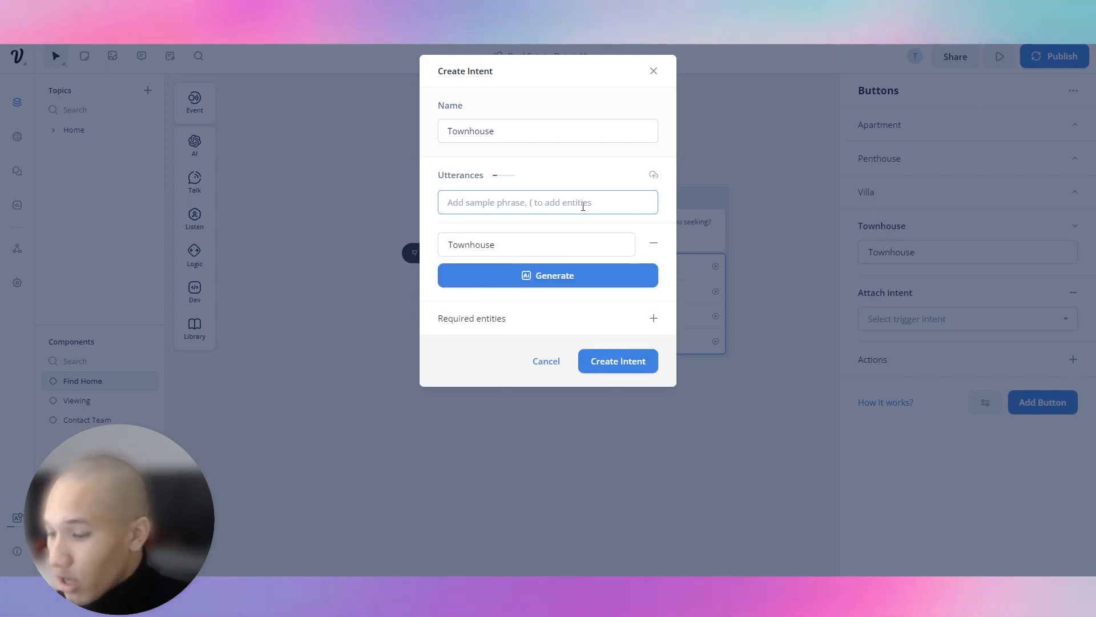
pyautogui.write('Find me a townhouse')
pyautogui.press('Return')
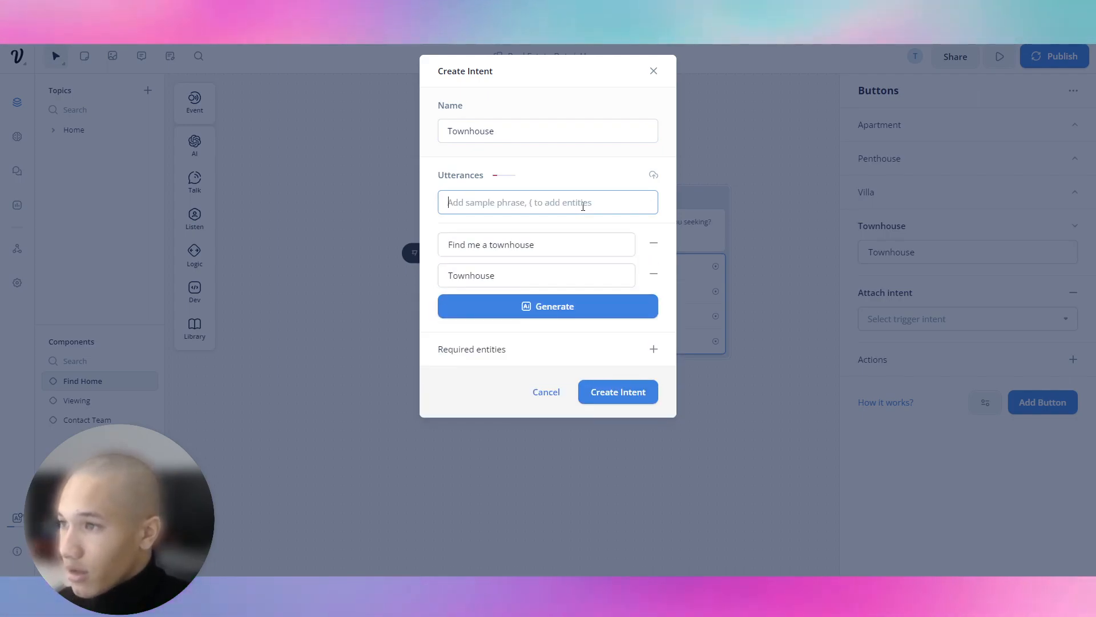
pyautogui.write('I want to sind a townhouse')
pyautogui.press('Return')
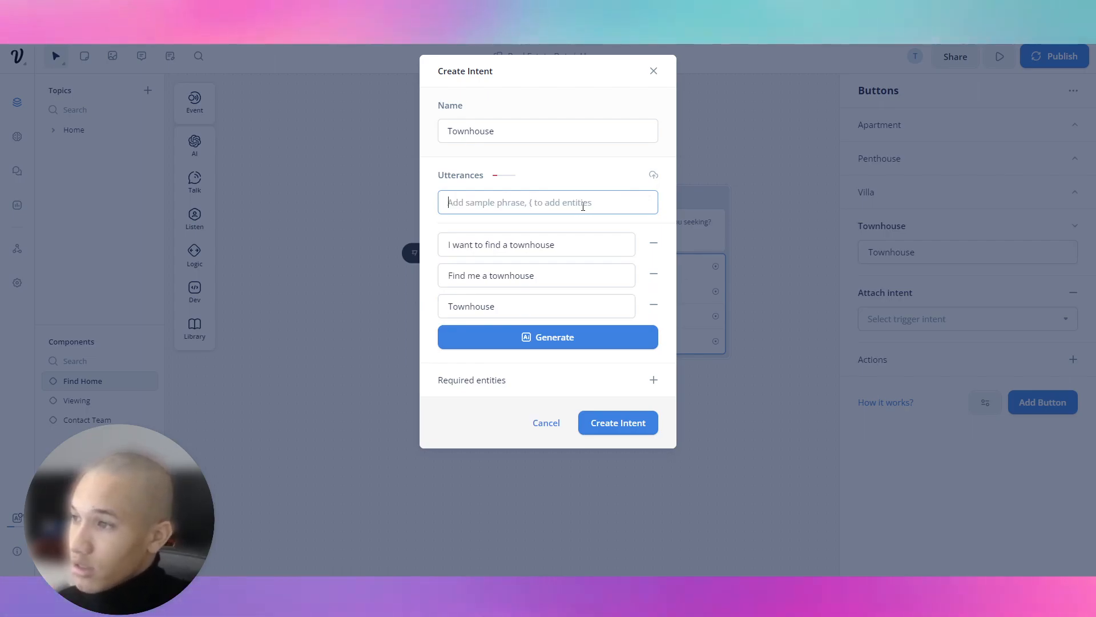
# Generate 10 more townhouse phrases, accept them, and create the intent on the Townhouse button.
pyautogui.click(548, 338)
pyautogui.click(561, 386)
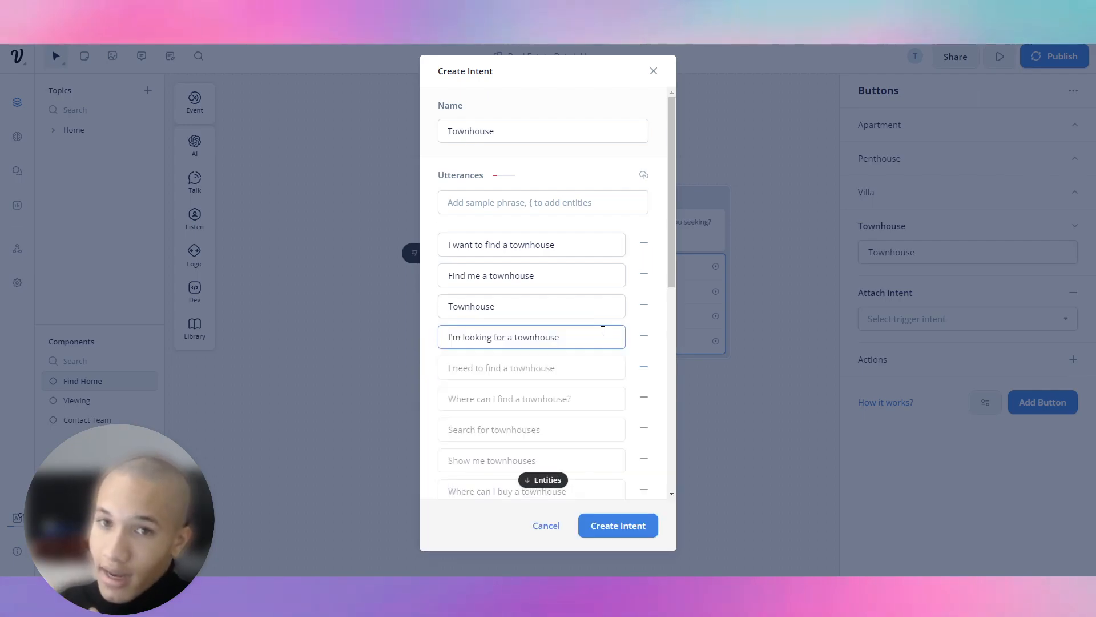
pyautogui.scroll(-7, 586, 328)
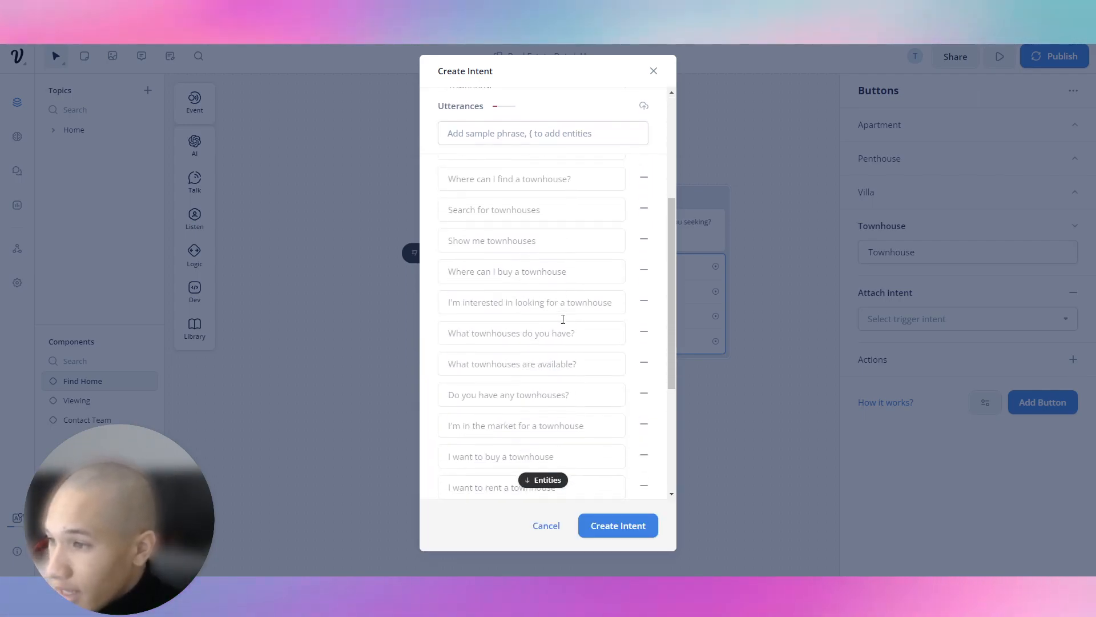
pyautogui.scroll(4, 539, 275)
pyautogui.scroll(3, 548, 277)
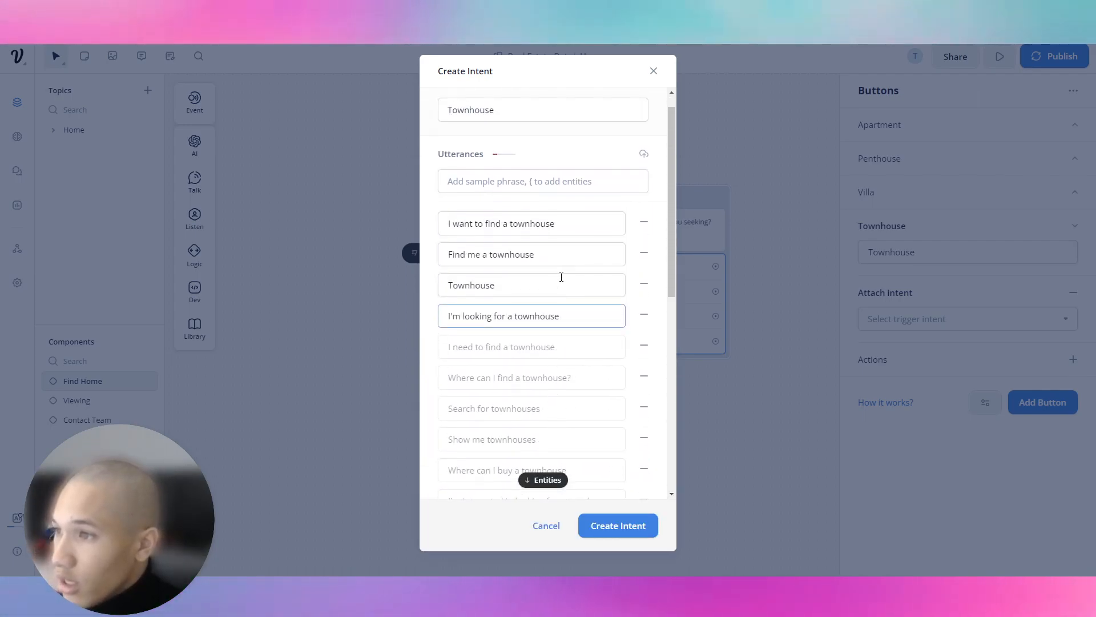
pyautogui.click(580, 338)
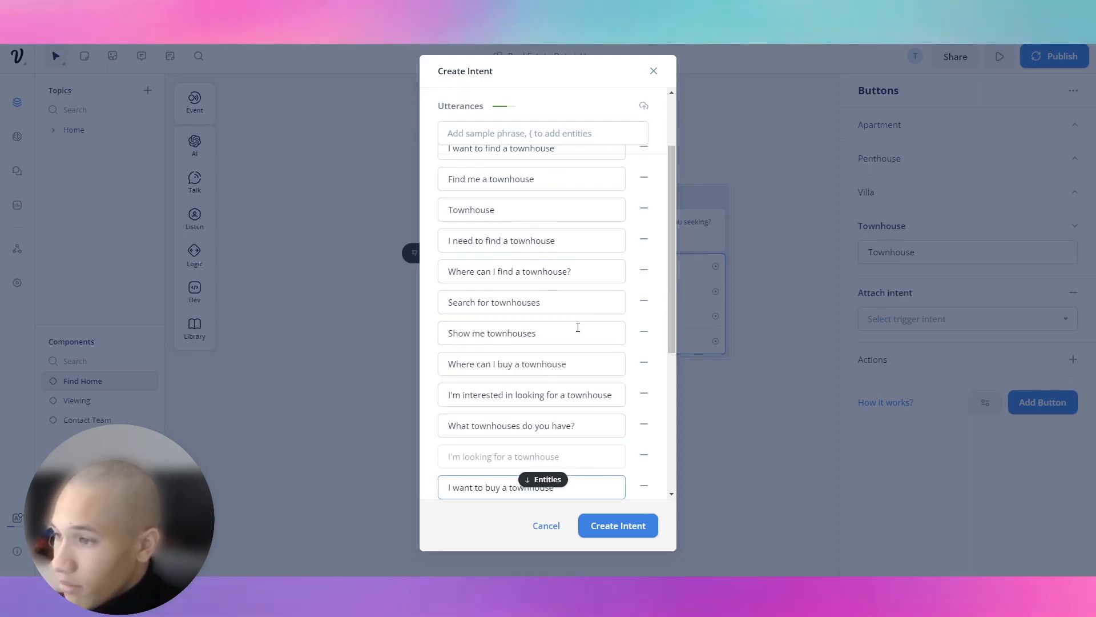
pyautogui.click(627, 524)
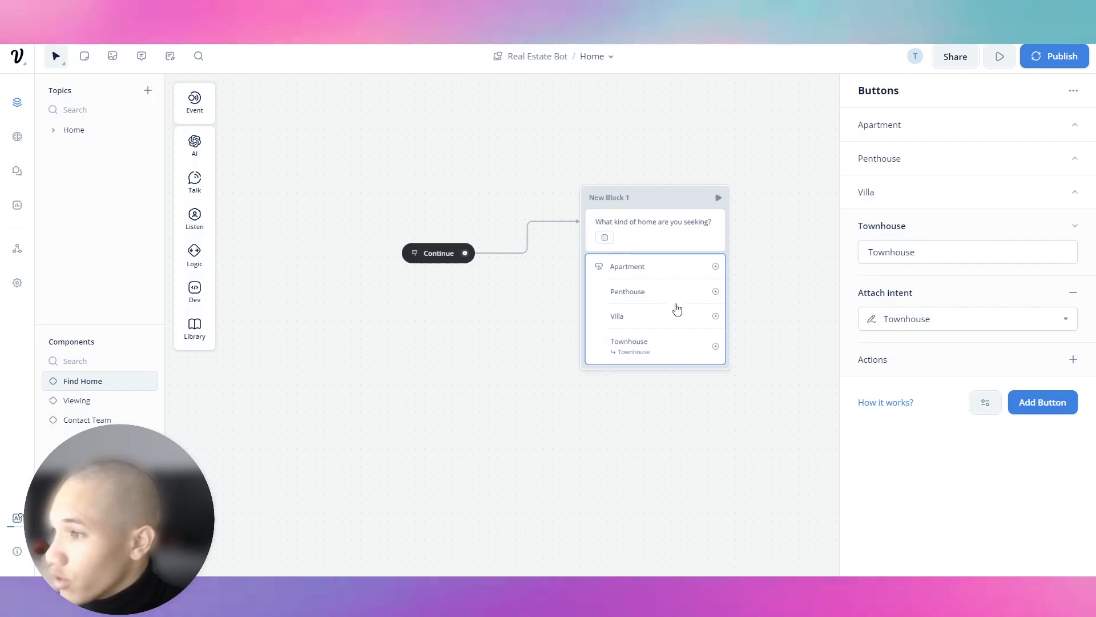
pyautogui.click(915, 193)
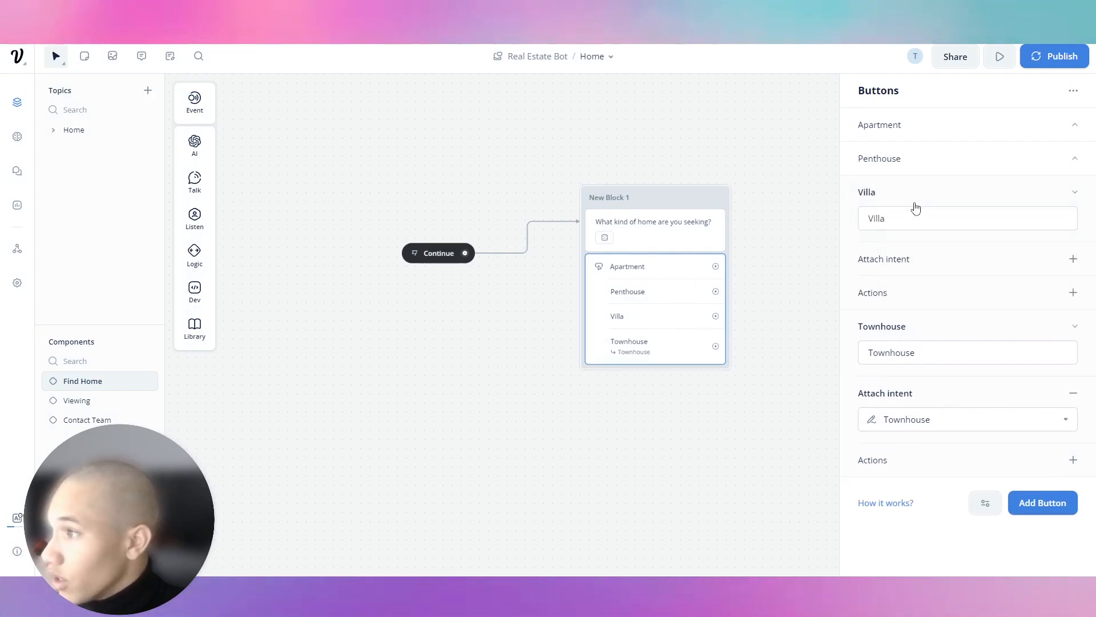
# Start a new intent named Villa from the Villa button's attach-intent list.
pyautogui.click(1073, 254)
pyautogui.click(948, 286)
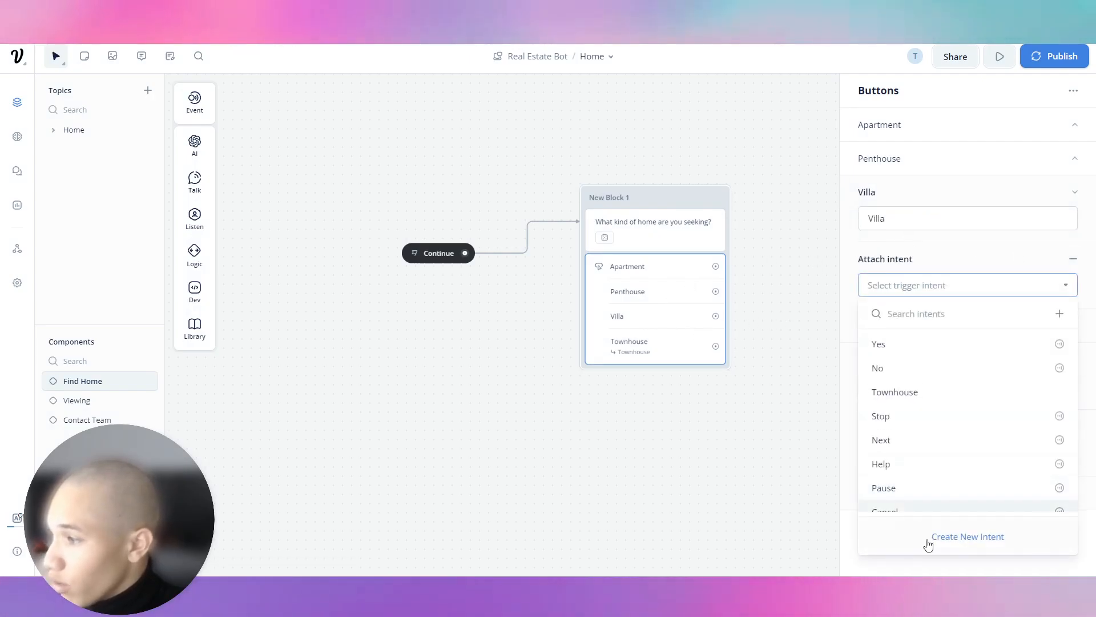
pyautogui.click(925, 543)
pyautogui.write('Villa')
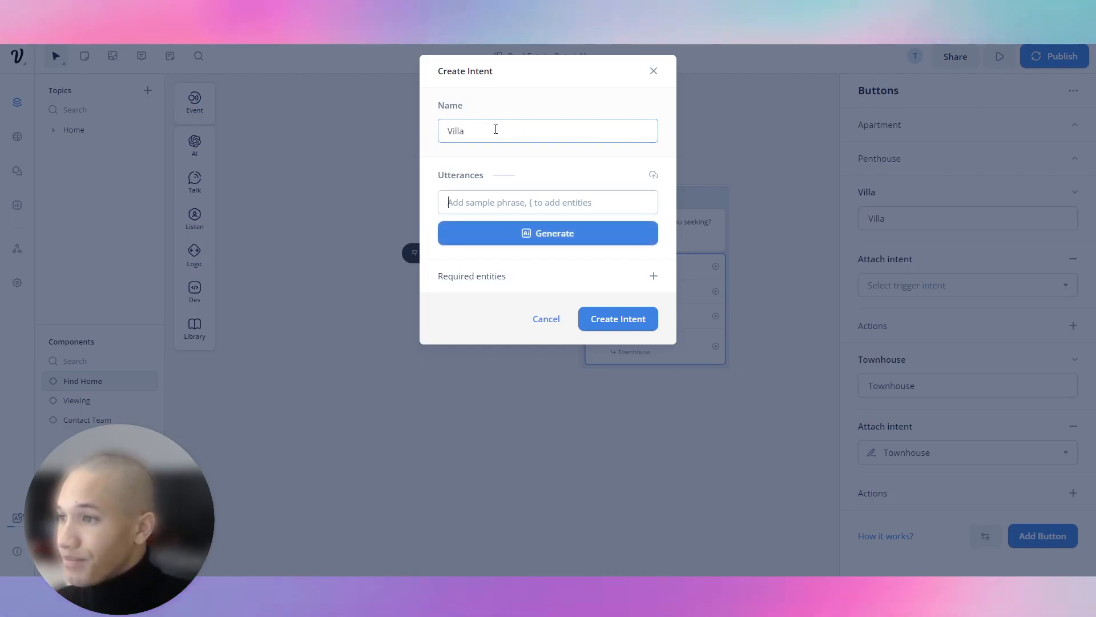
pyautogui.press('Tab')
# Add phrases 'Villa', 'I want to find a villa', 'can I see a villa', 'Do you guys offer villas?'.
pyautogui.write('Villa')
pyautogui.press('Return')
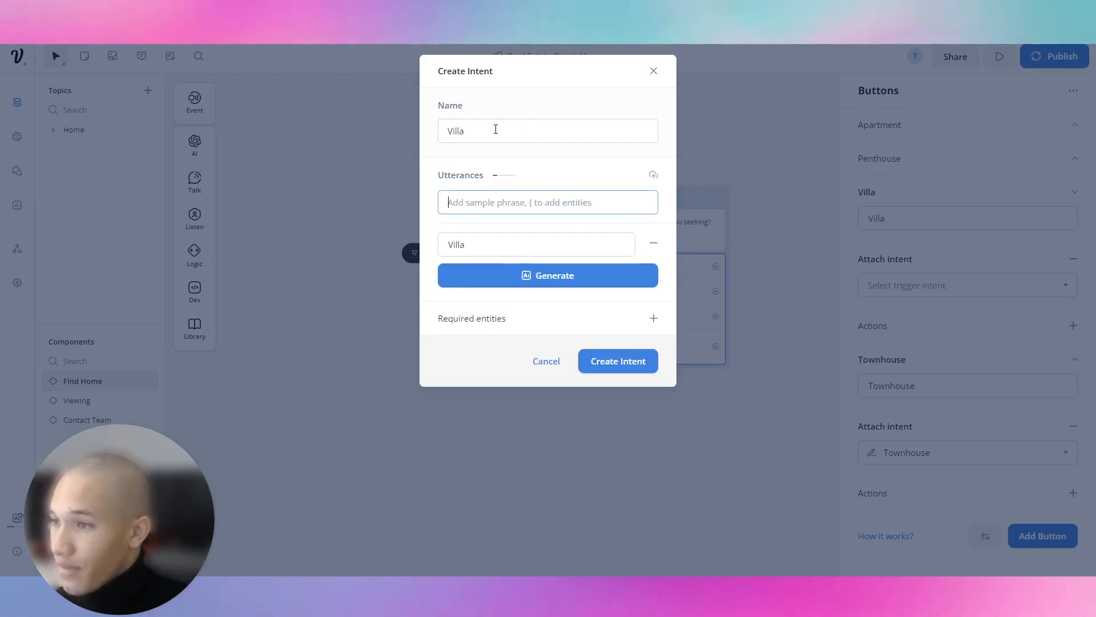
pyautogui.write('I want to find a villa')
pyautogui.press('Return')
pyautogui.write('can I see a vill')
pyautogui.press('Return')
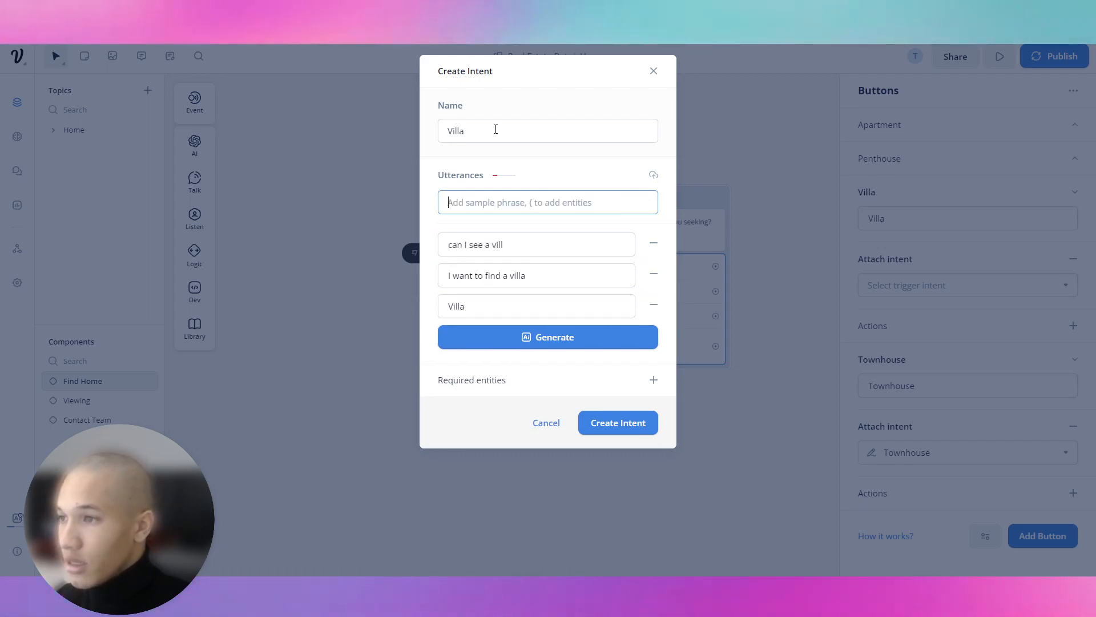
pyautogui.click(526, 244)
pyautogui.write('a')
pyautogui.click(526, 200)
pyautogui.write('Do you')
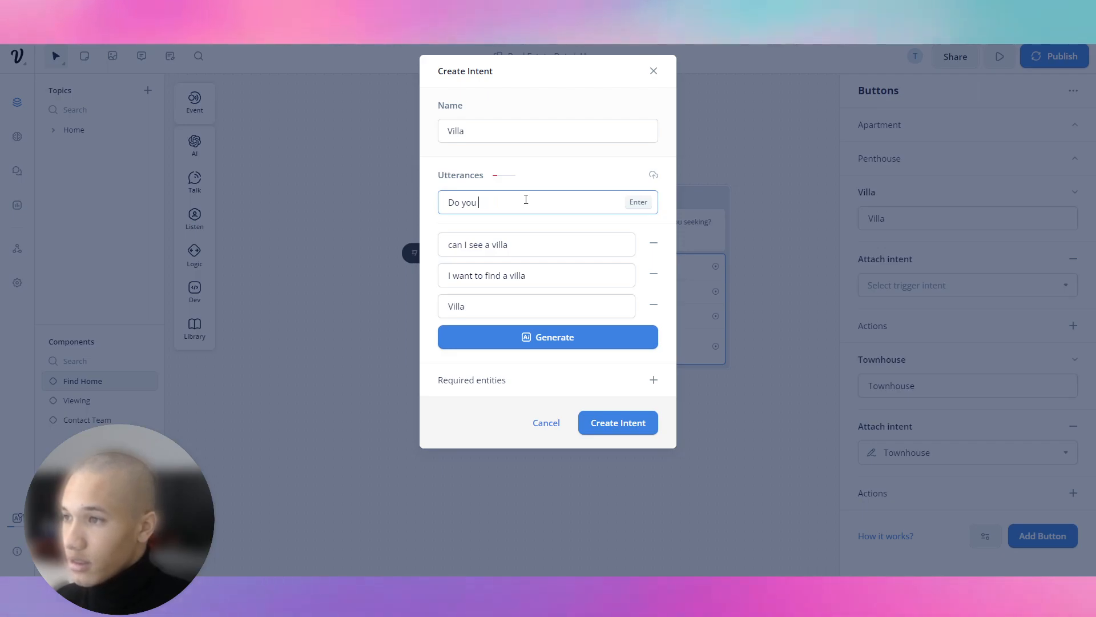
pyautogui.write('g uys guys offer villas?')
pyautogui.press('Return')
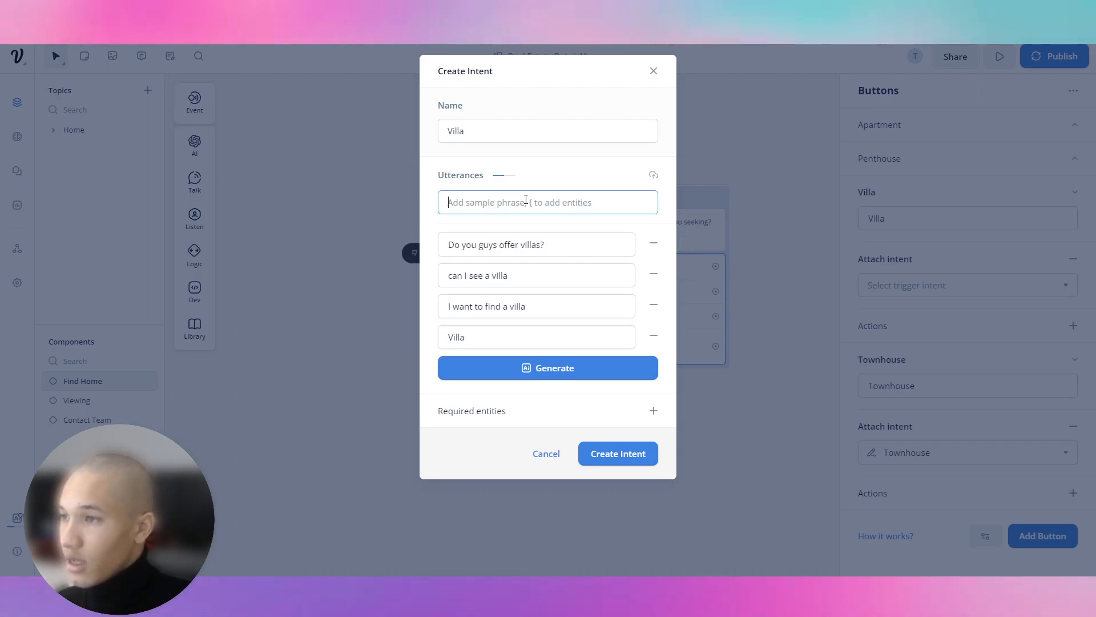
# Generate 20 more villa phrases, accept them, and create the intent on the Villa button.
pyautogui.click(561, 384)
pyautogui.click(555, 445)
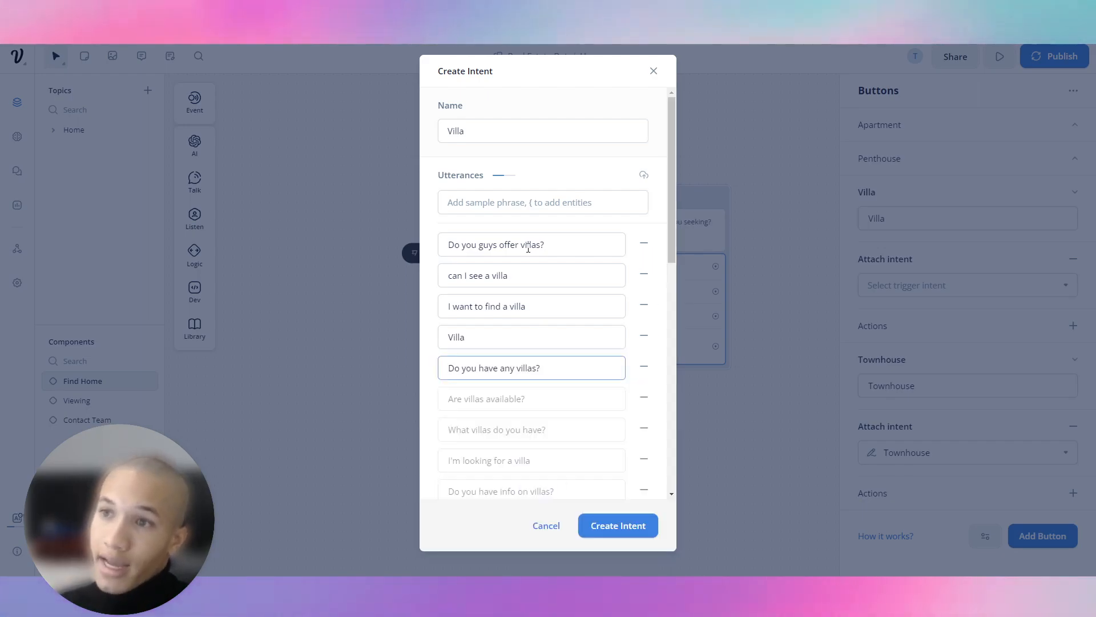
pyautogui.click(579, 396)
pyautogui.click(570, 368)
pyautogui.scroll(-1, 571, 368)
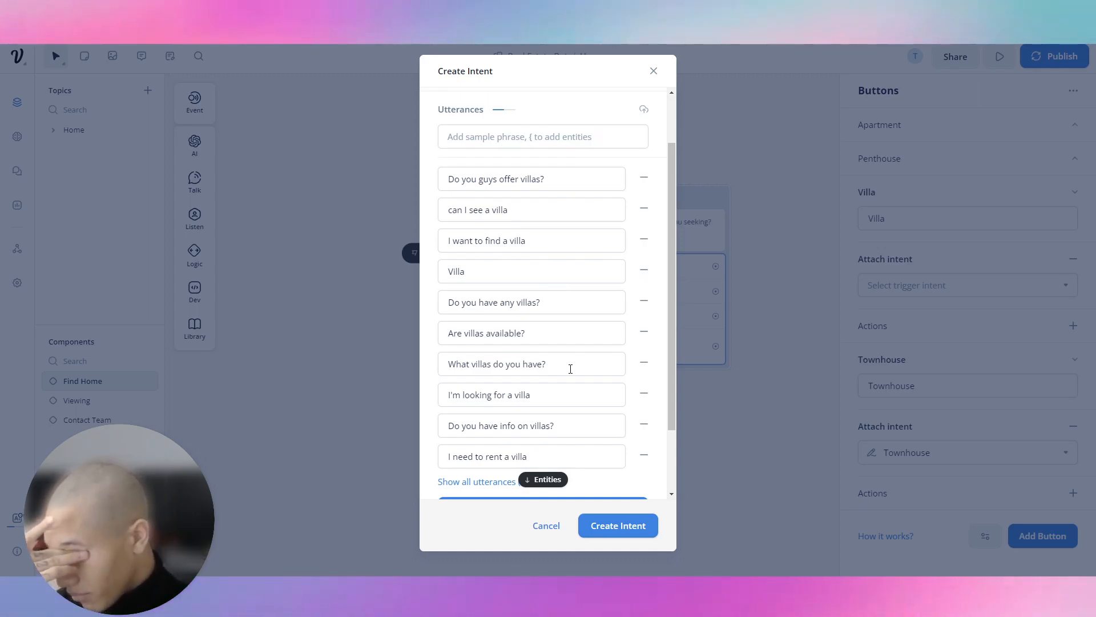
pyautogui.scroll(2, 523, 174)
pyautogui.click(478, 132)
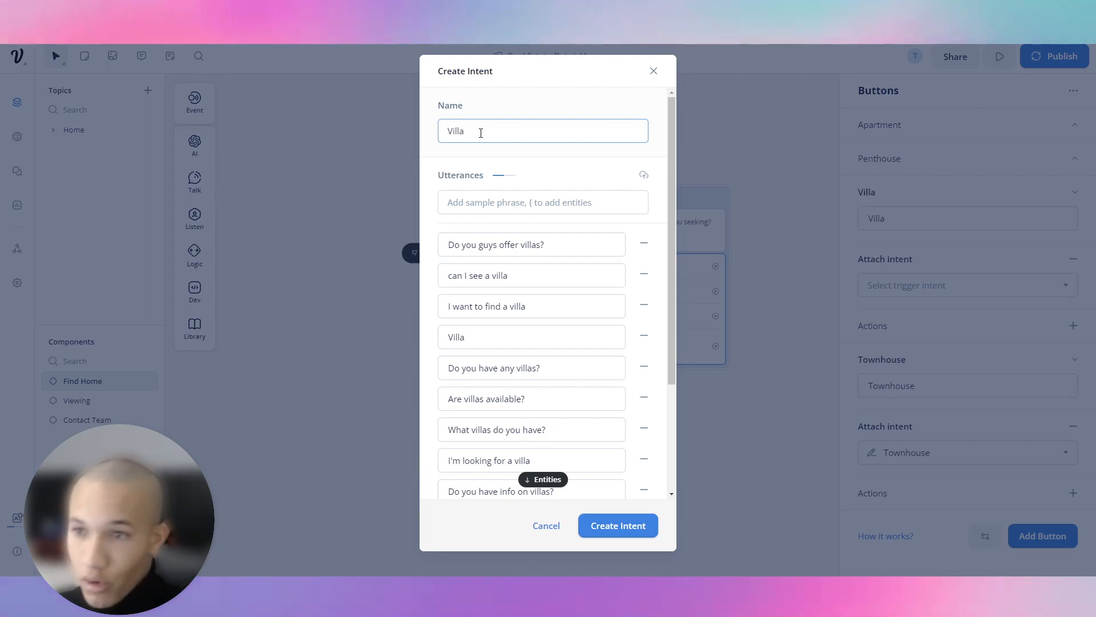
pyautogui.click(625, 535)
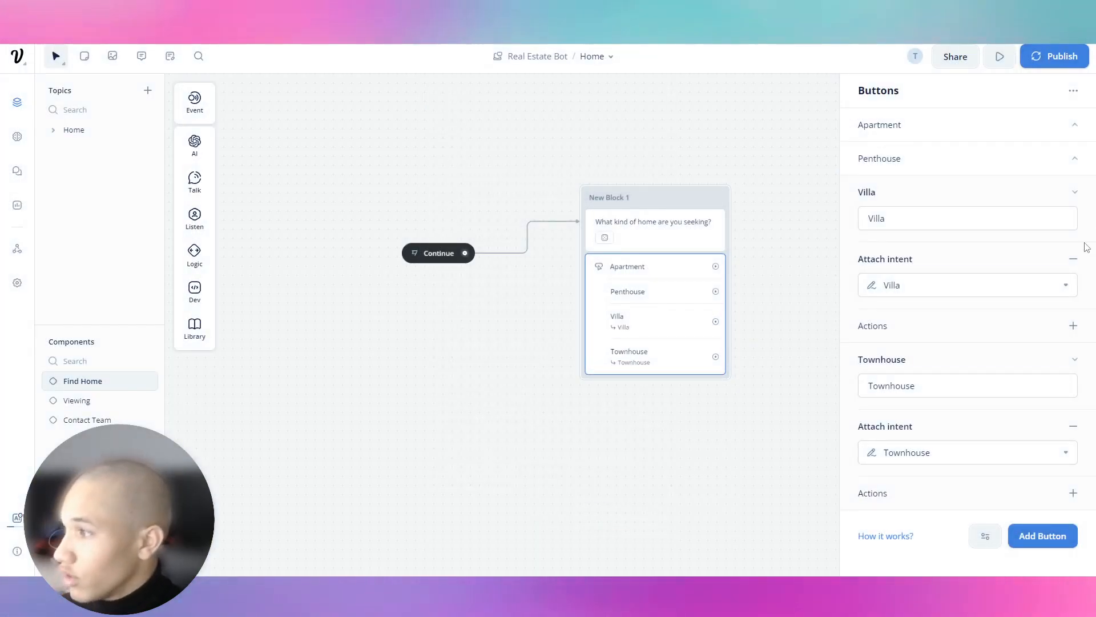
# Collapse the Villa and Townhouse settings and start a Penthouse intent for the Penthouse button.
pyautogui.click(1075, 195)
pyautogui.click(1076, 234)
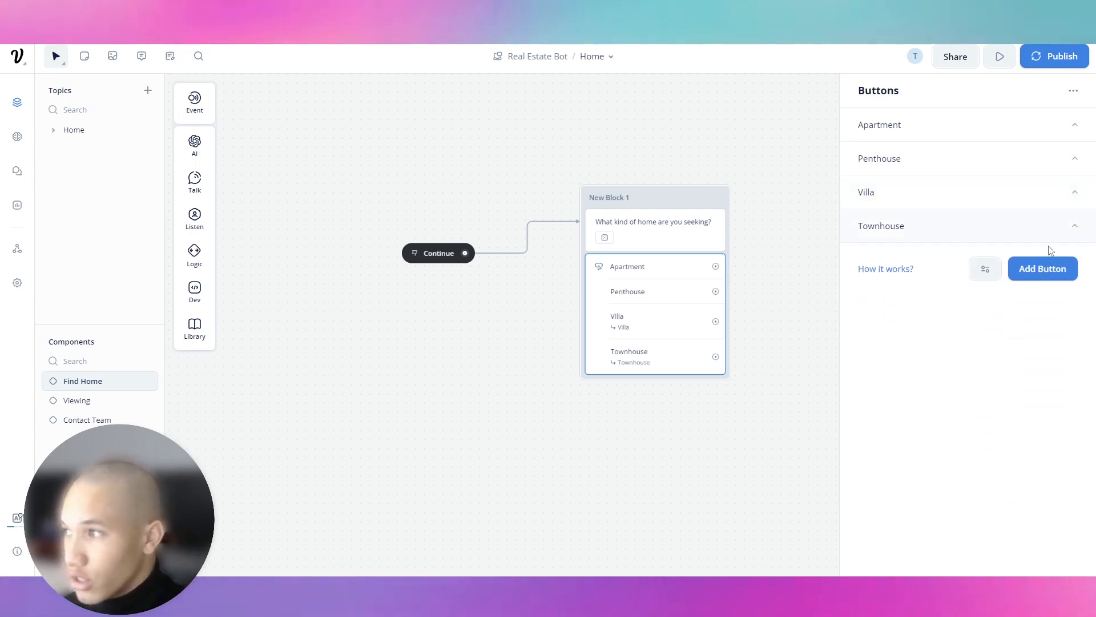
pyautogui.click(1067, 160)
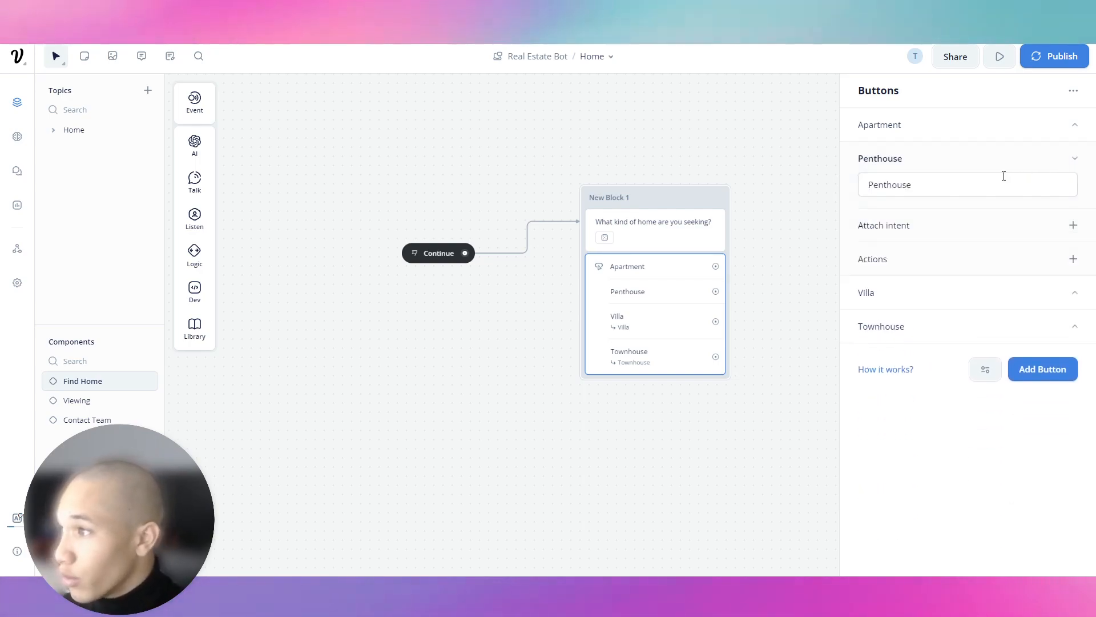
pyautogui.click(1073, 227)
pyautogui.click(981, 252)
pyautogui.click(959, 508)
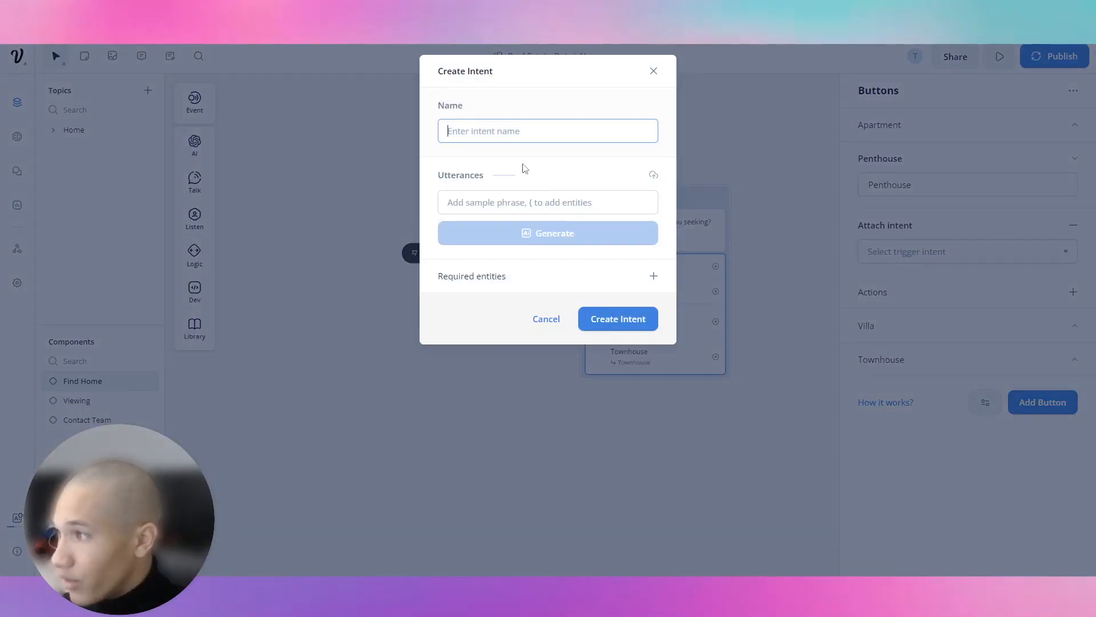
pyautogui.write('Penthouse')
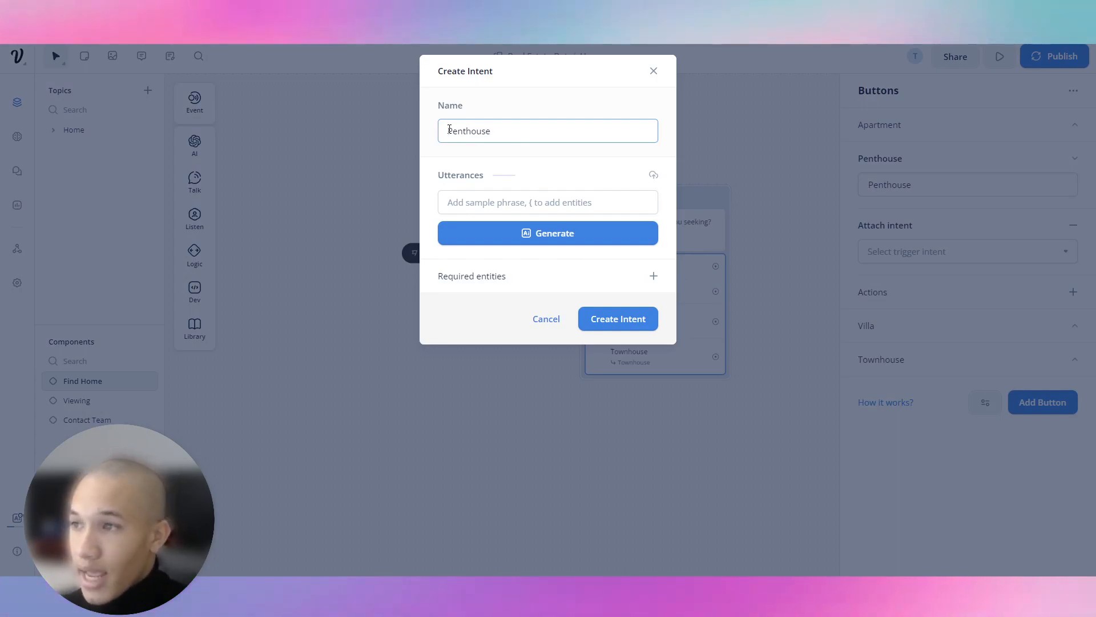
pyautogui.click(450, 131)
pyautogui.write('See')
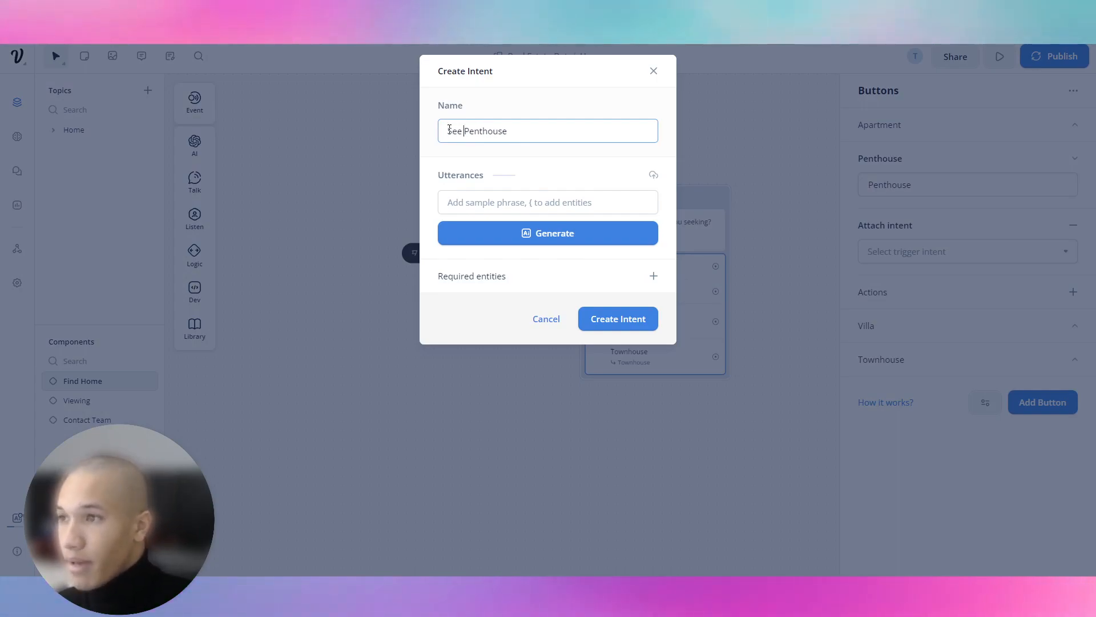
pyautogui.press('BackSpace')
pyautogui.press('BackSpace')
pyautogui.press('BackSpace')
pyautogui.press('BackSpace')
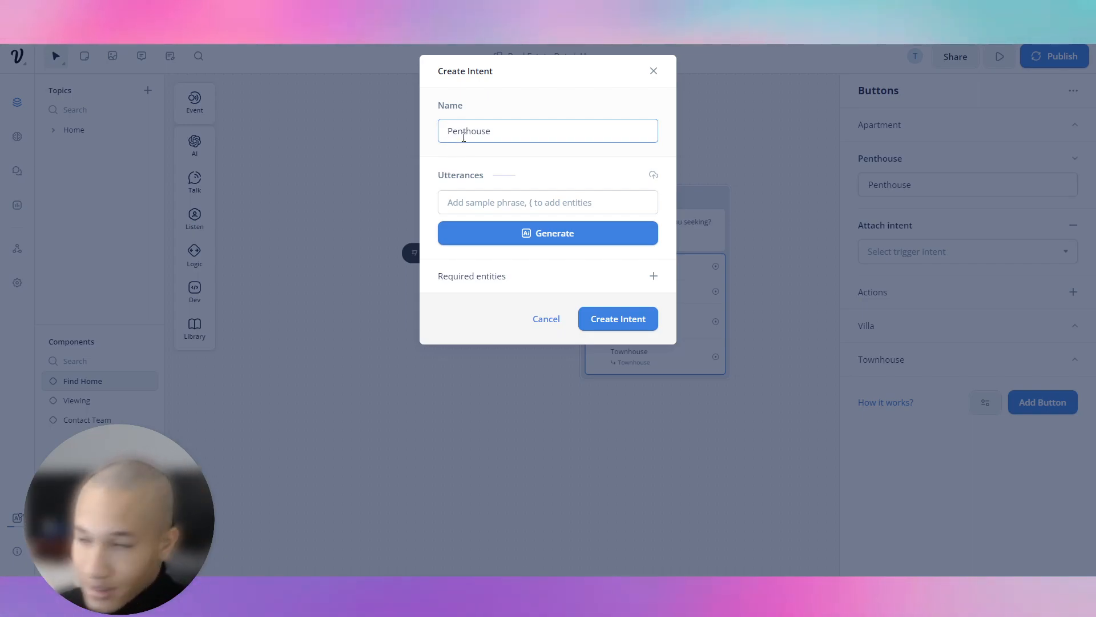
# Add utterances 'I want to see a penthouse' and 'Show me a penthouse'.
pyautogui.click(542, 193)
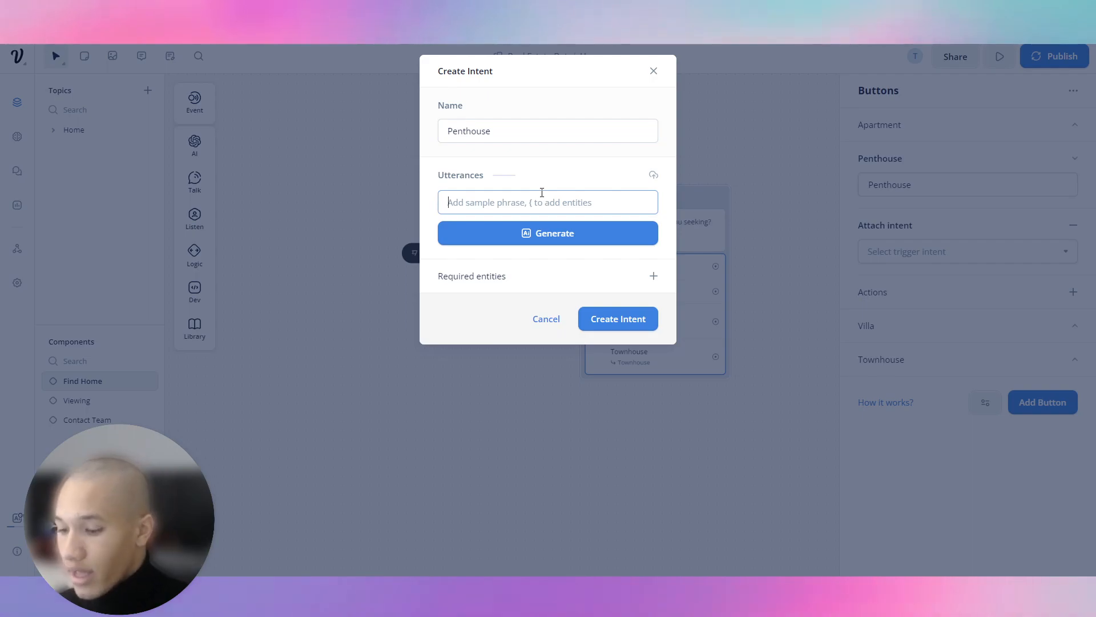
pyautogui.write('I wna')
pyautogui.press('BackSpace')
pyautogui.press('BackSpace')
pyautogui.write('ant to see a')
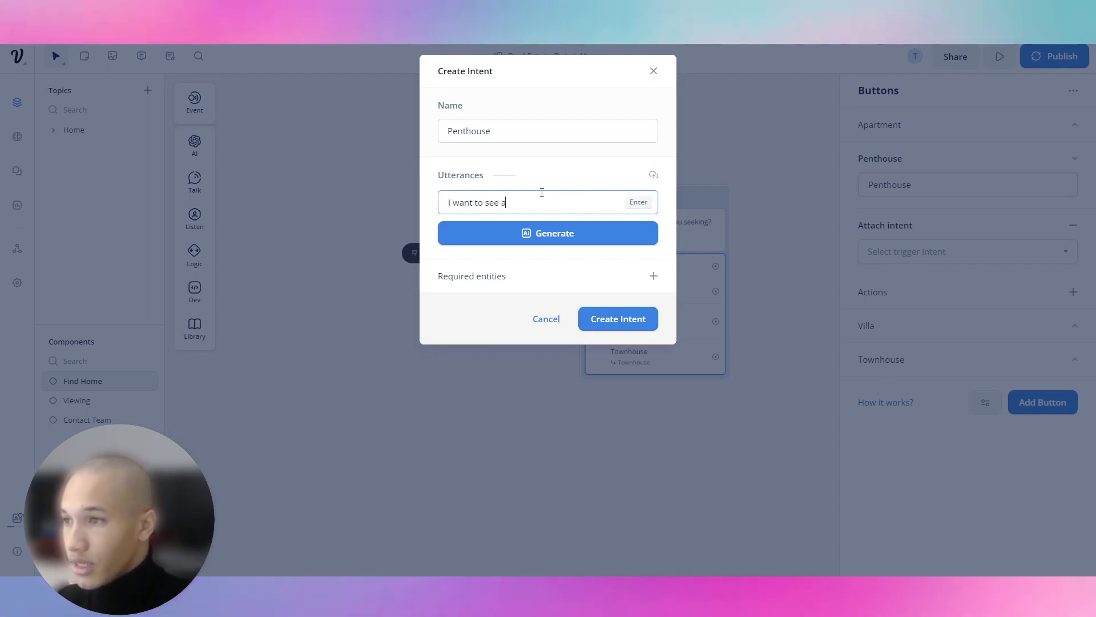
pyautogui.write(' penthouse')
pyautogui.press('Return')
pyautogui.write('Show me a penth')
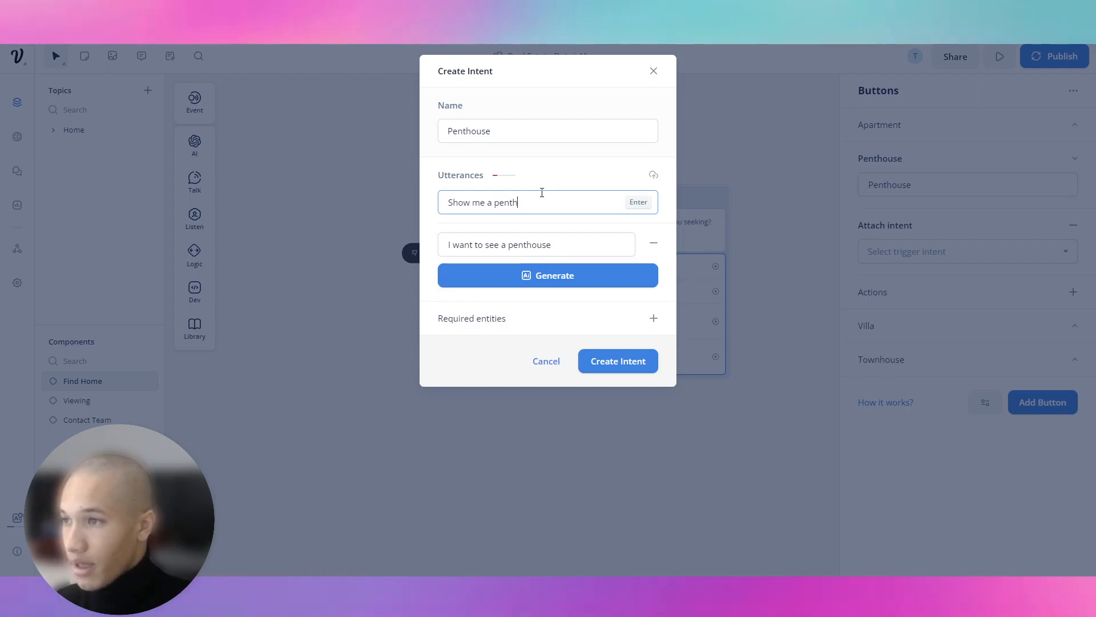
pyautogui.write('ouse')
pyautogui.press('Return')
# Generate 20 more penthouse utterances, accept the suggestions, and create the intent.
pyautogui.click(571, 308)
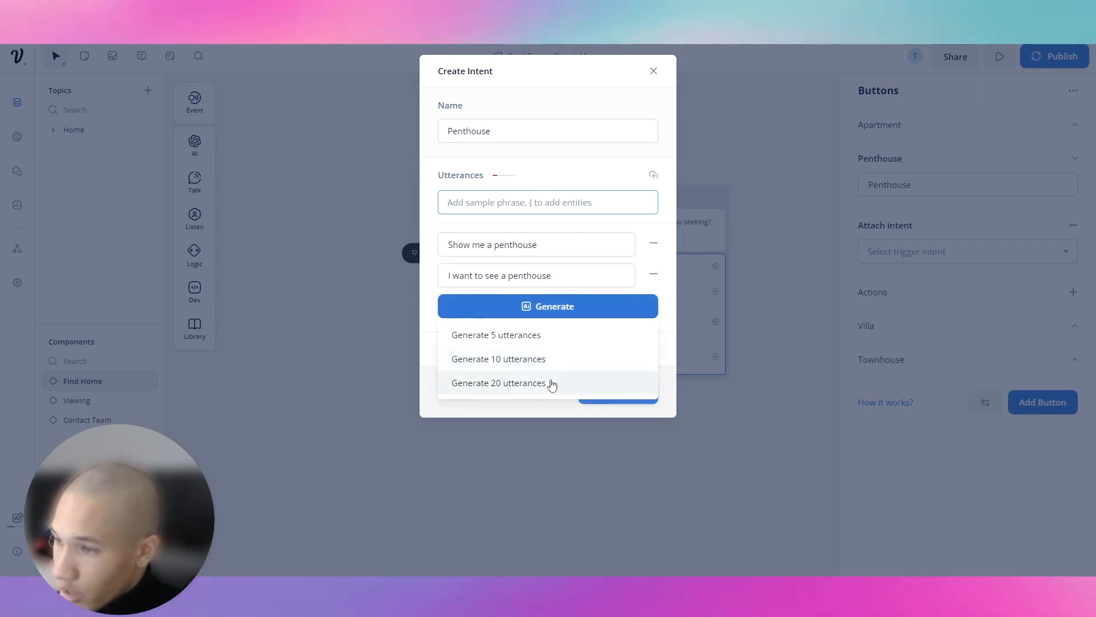
pyautogui.click(549, 383)
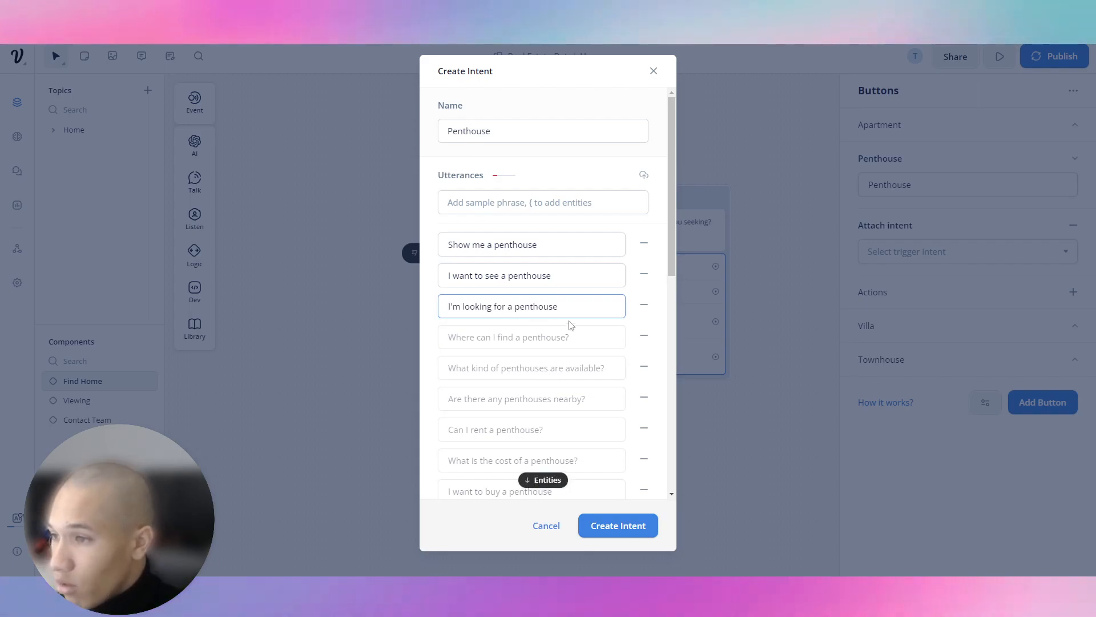
pyautogui.click(584, 328)
pyautogui.press('Return')
pyautogui.press('Return')
pyautogui.press('Return')
pyautogui.press('Return')
pyautogui.press('Return')
pyautogui.press('Return')
pyautogui.press('Return')
pyautogui.press('Return')
pyautogui.press('Return')
pyautogui.press('Return')
pyautogui.press('Return')
pyautogui.press('Return')
pyautogui.press('Return')
pyautogui.press('Return')
pyautogui.press('Return')
pyautogui.press('Return')
pyautogui.press('Return')
pyautogui.press('Return')
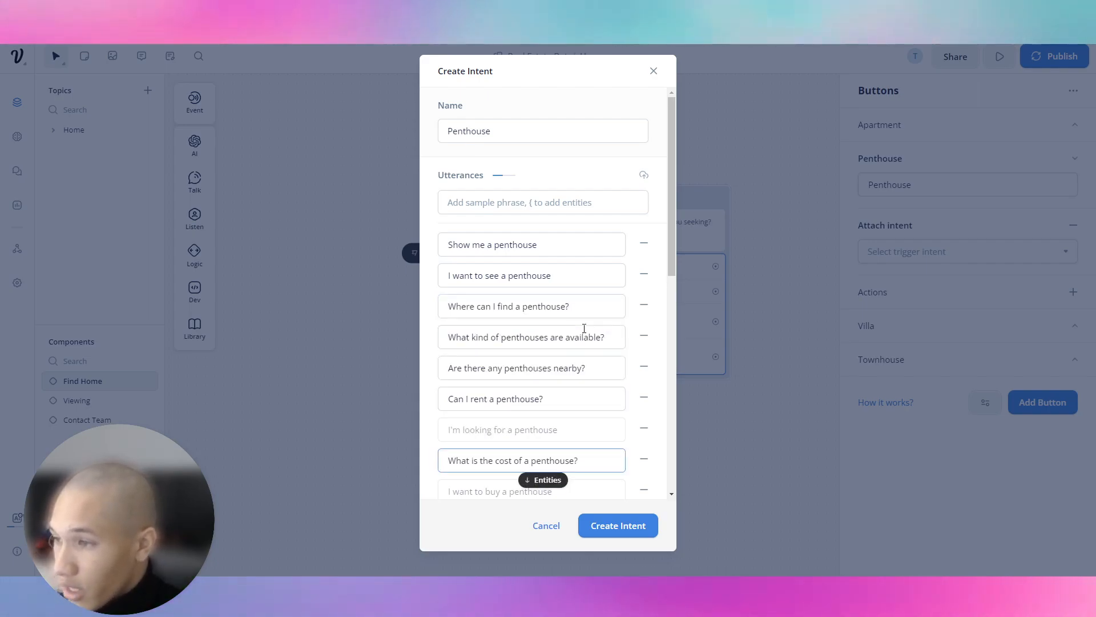
pyautogui.click(612, 524)
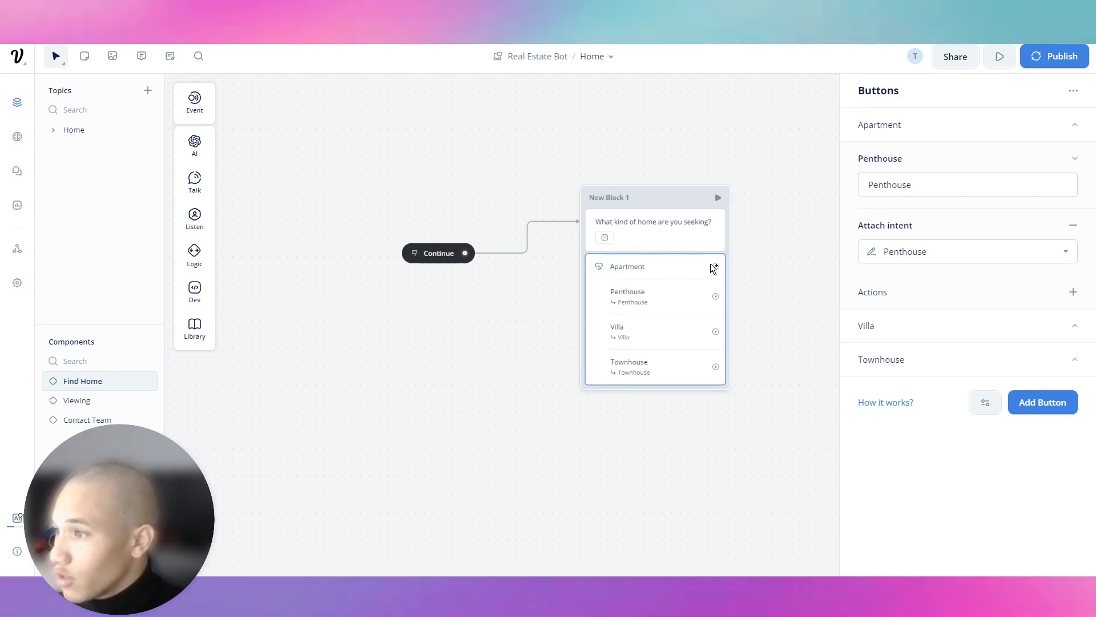
# Start an Apartment intent on the Apartment button with utterance 'I want to see an apartment'.
pyautogui.click(915, 140)
pyautogui.click(1071, 189)
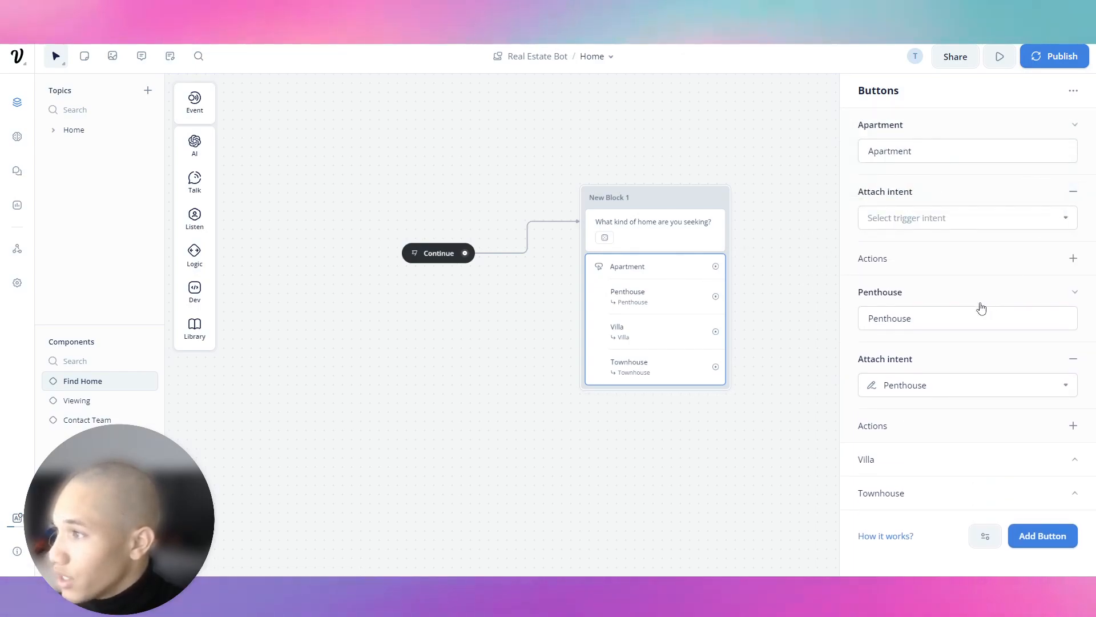
pyautogui.click(952, 474)
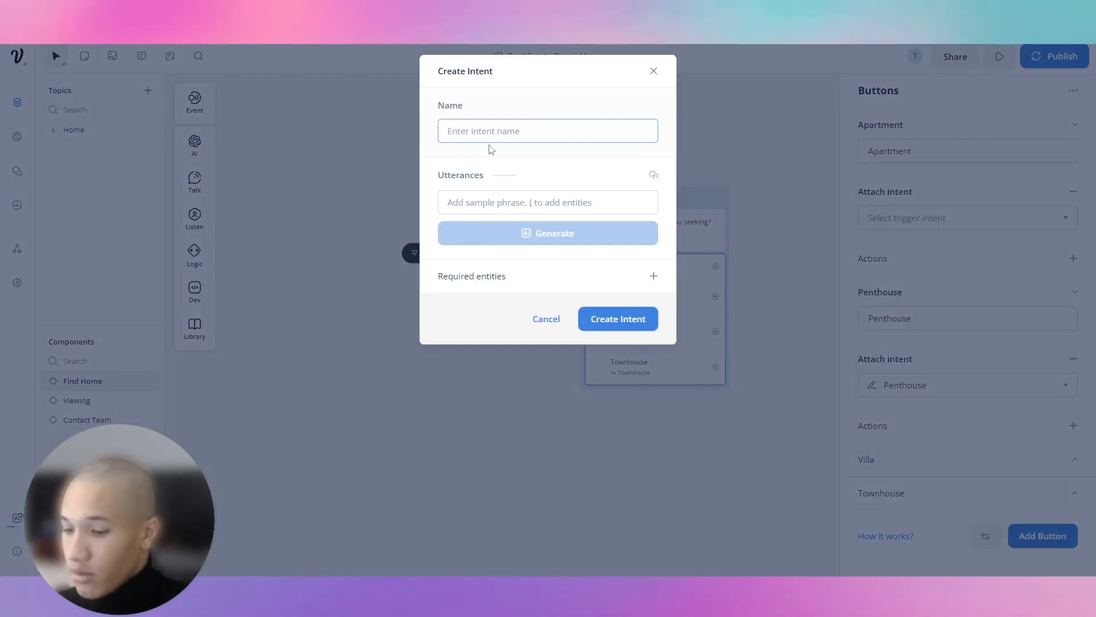
pyautogui.write('Apartment')
pyautogui.press('Tab')
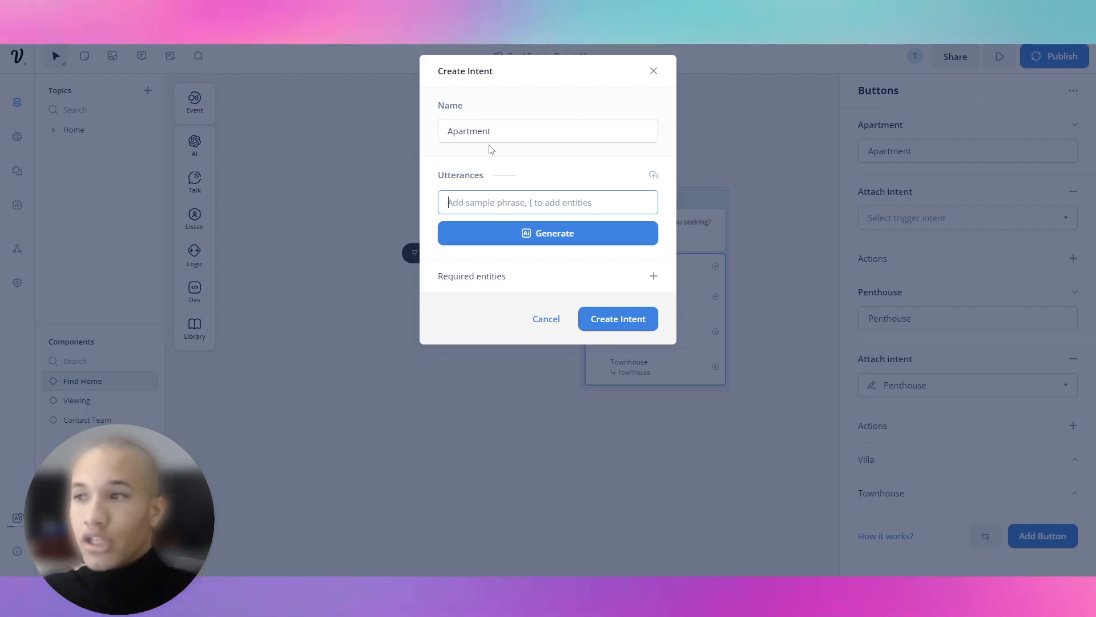
pyautogui.write('I want ot se')
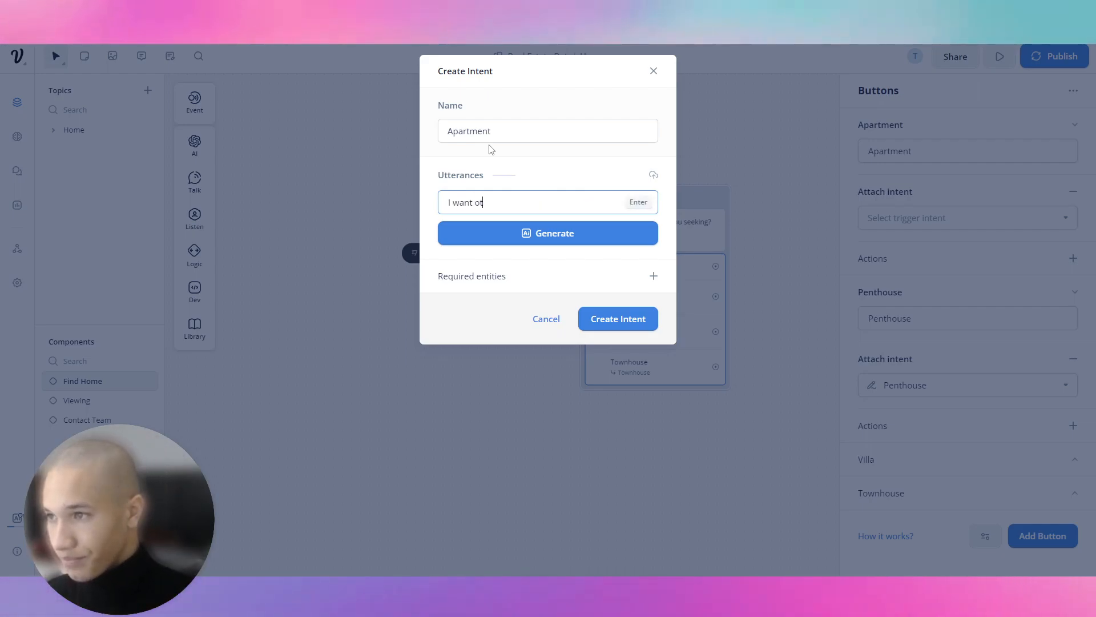
pyautogui.press('BackSpace')
pyautogui.press('BackSpace')
pyautogui.write('to see an apartment')
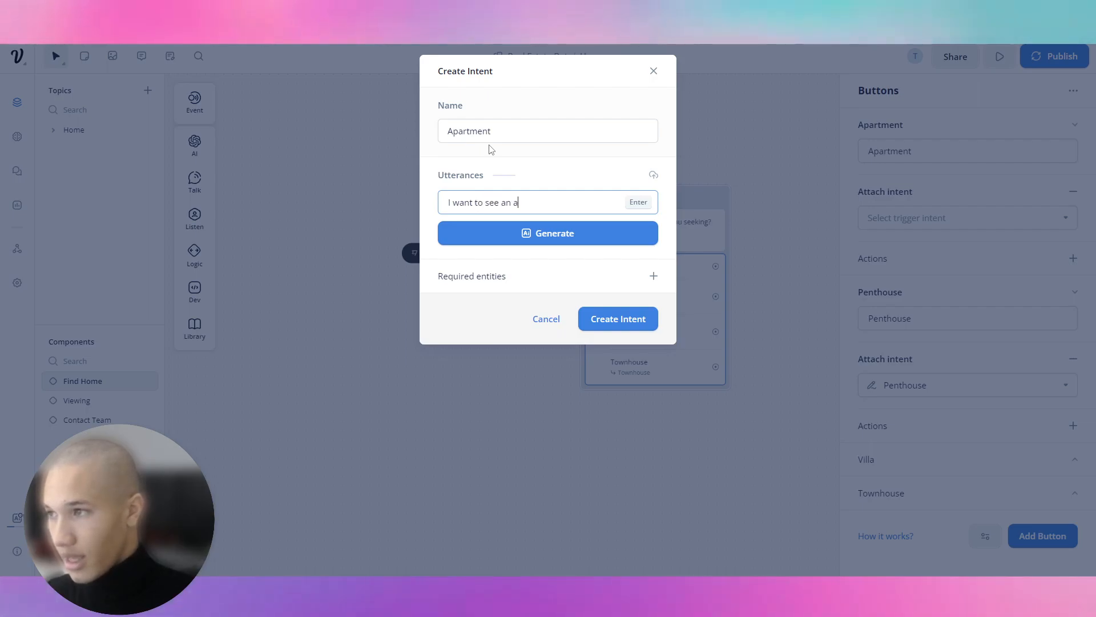
pyautogui.press('Return')
# Generate 20 more apartment utterances and create the intent on the Apartment button.
pyautogui.click(555, 286)
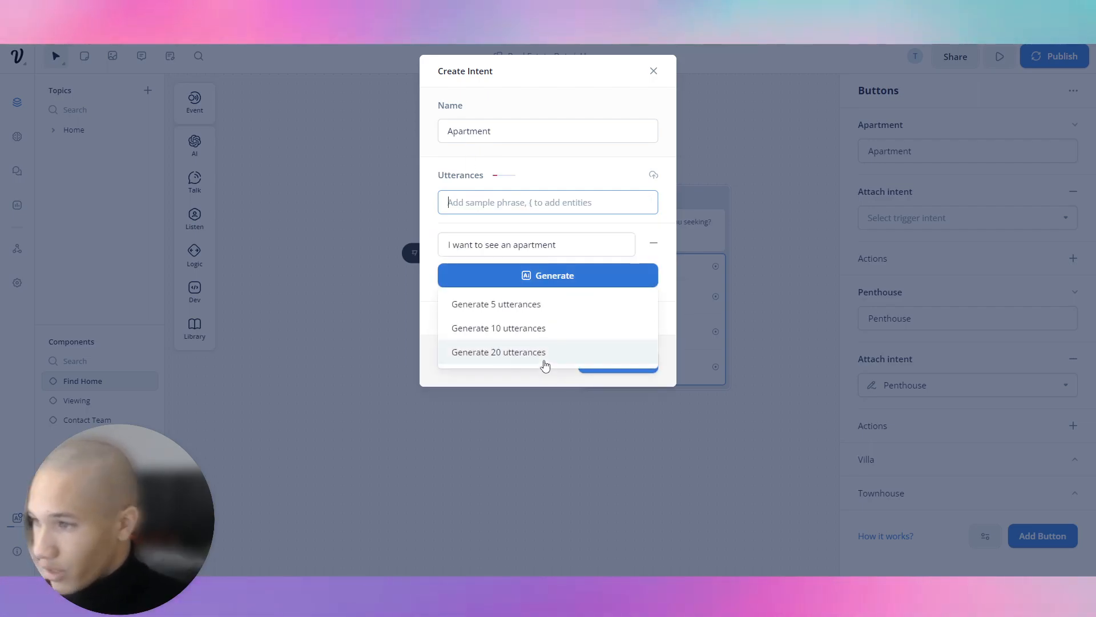
pyautogui.click(543, 351)
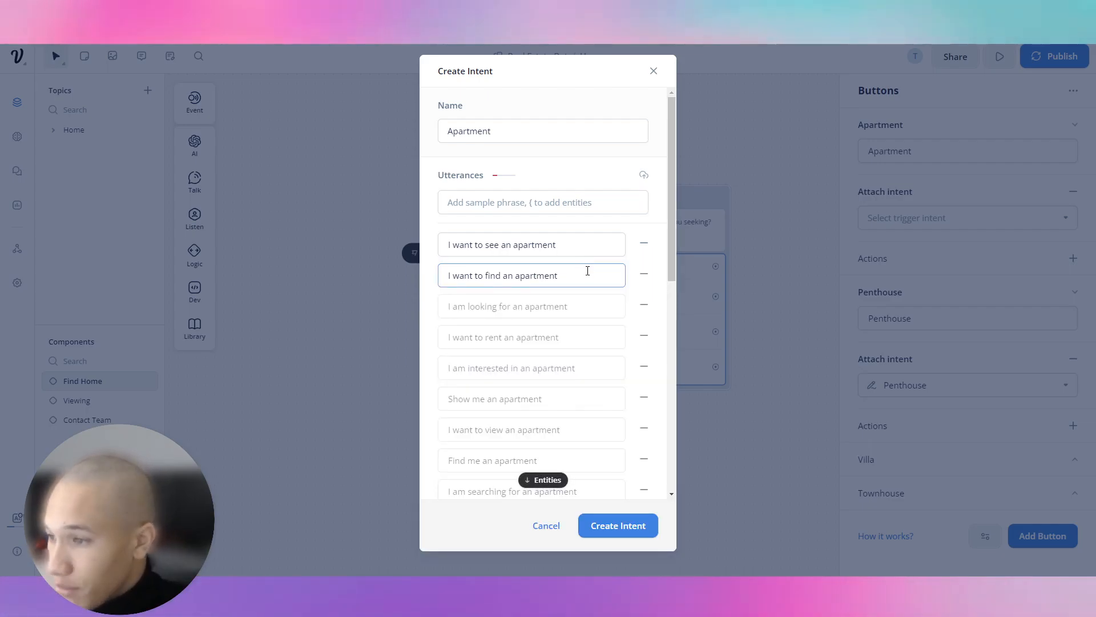
pyautogui.scroll(-1, 587, 271)
pyautogui.click(628, 515)
# Shift the question block left and rename it findHome.
pyautogui.click(779, 278)
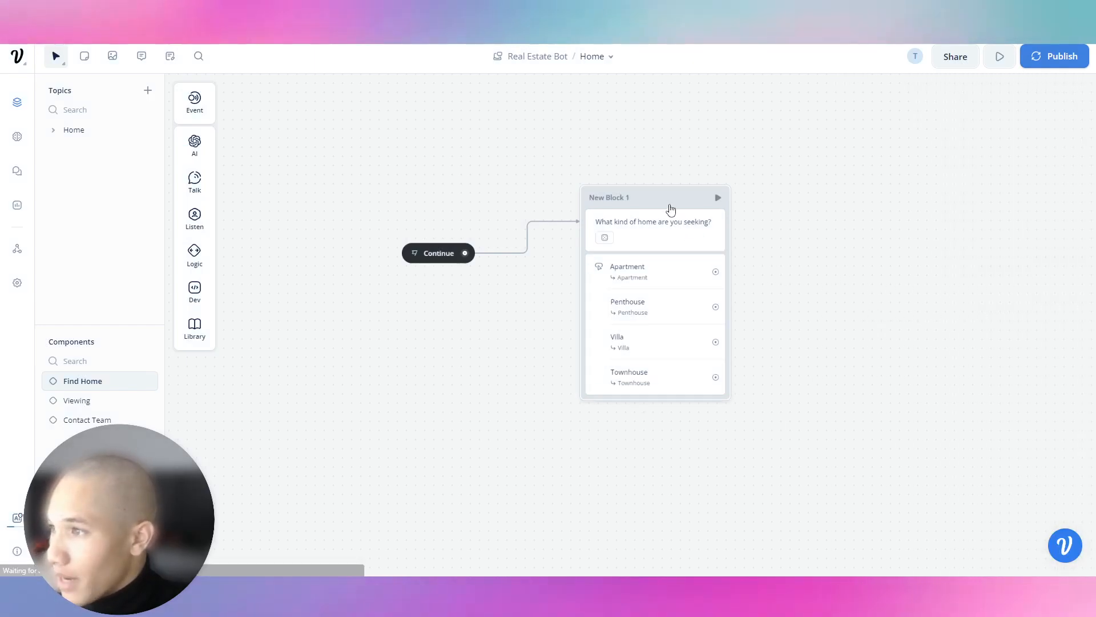
pyautogui.moveTo(659, 202); pyautogui.dragTo(633, 199)
pyautogui.click(635, 199)
pyautogui.doubleClick(606, 193)
pyautogui.hotkey('ctrl', 'a')
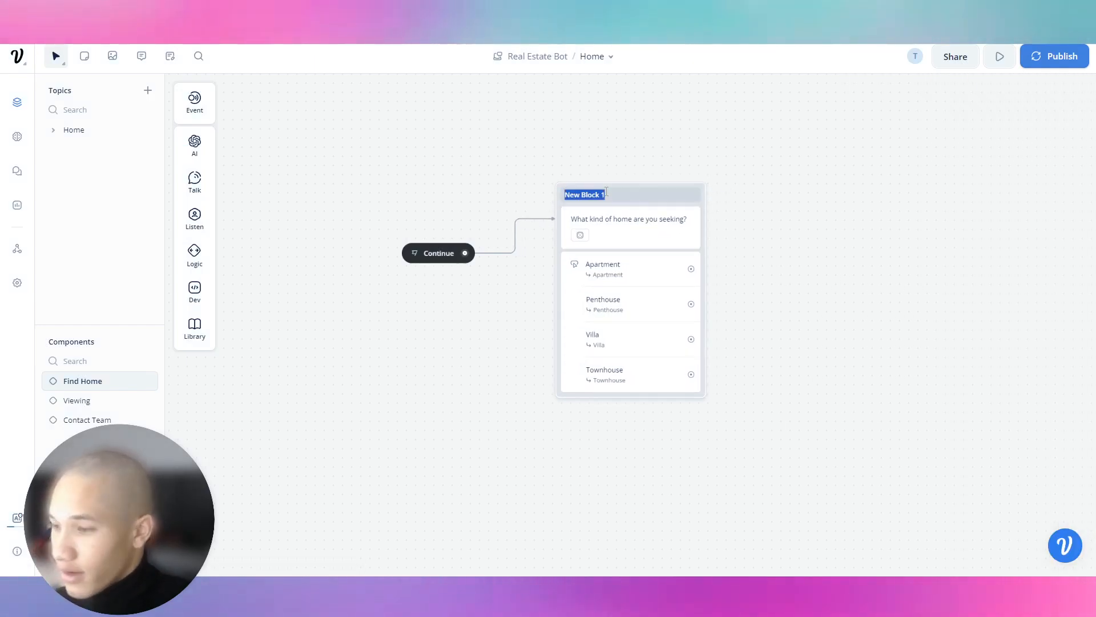
pyautogui.write('findHomw')
pyautogui.moveTo(606, 191); pyautogui.dragTo(617, 199)
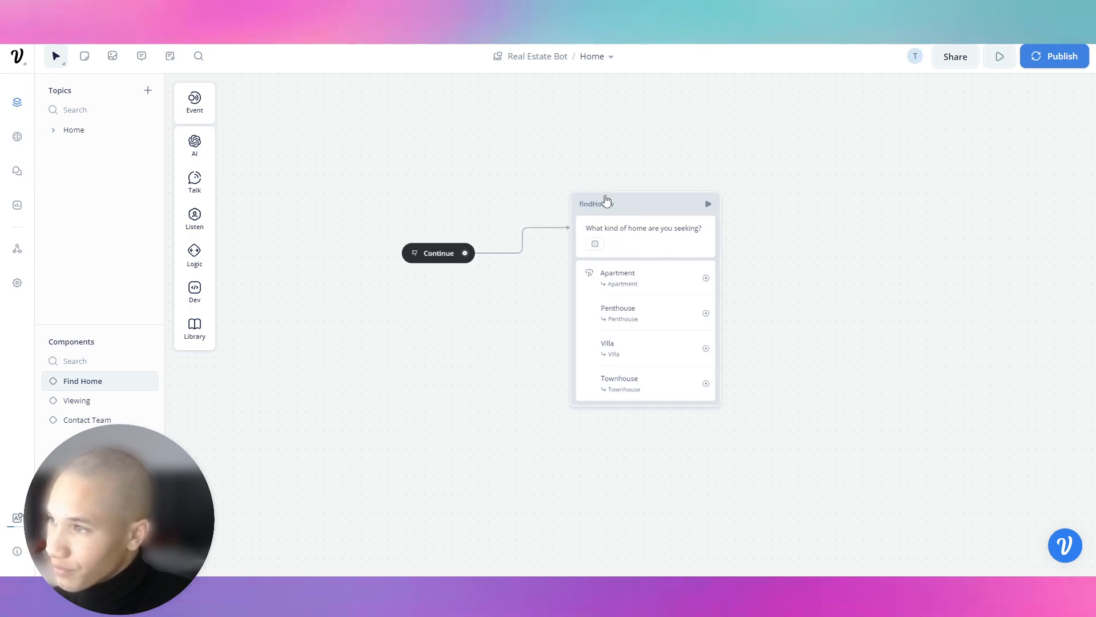
pyautogui.write('Homw')
pyautogui.press('BackSpace')
pyautogui.write('e')
pyautogui.press('Return')
# Set the findHome block's colour to pink.
pyautogui.click(645, 231)
pyautogui.click(696, 201)
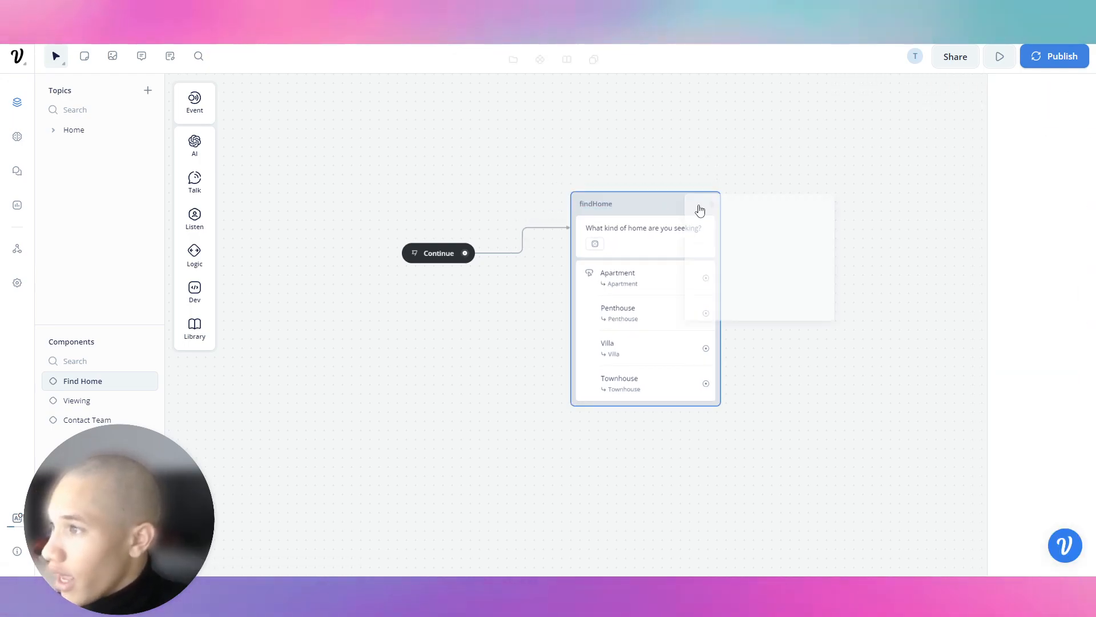
pyautogui.rightClick(688, 201)
pyautogui.moveTo(822, 214)
pyautogui.click(932, 260)
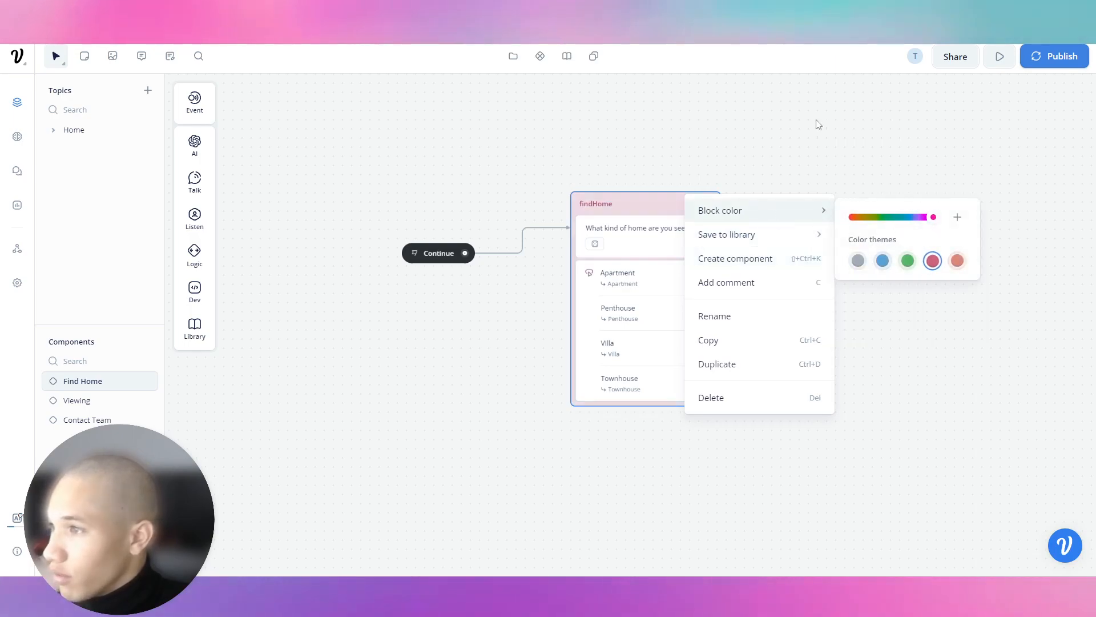
# Drag the findHome block closer to the Continue step.
pyautogui.click(814, 122)
pyautogui.moveTo(601, 217); pyautogui.dragTo(578, 207)
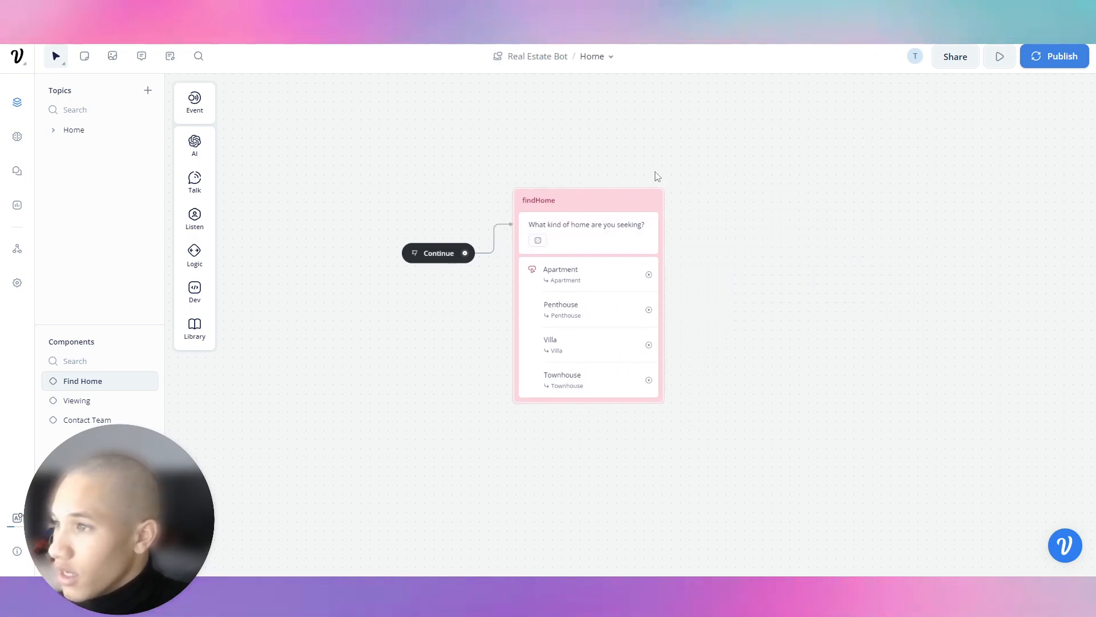
pyautogui.moveTo(655, 175); pyautogui.dragTo(576, 184)
pyautogui.scroll(1, 503, 256)
pyautogui.click(330, 263)
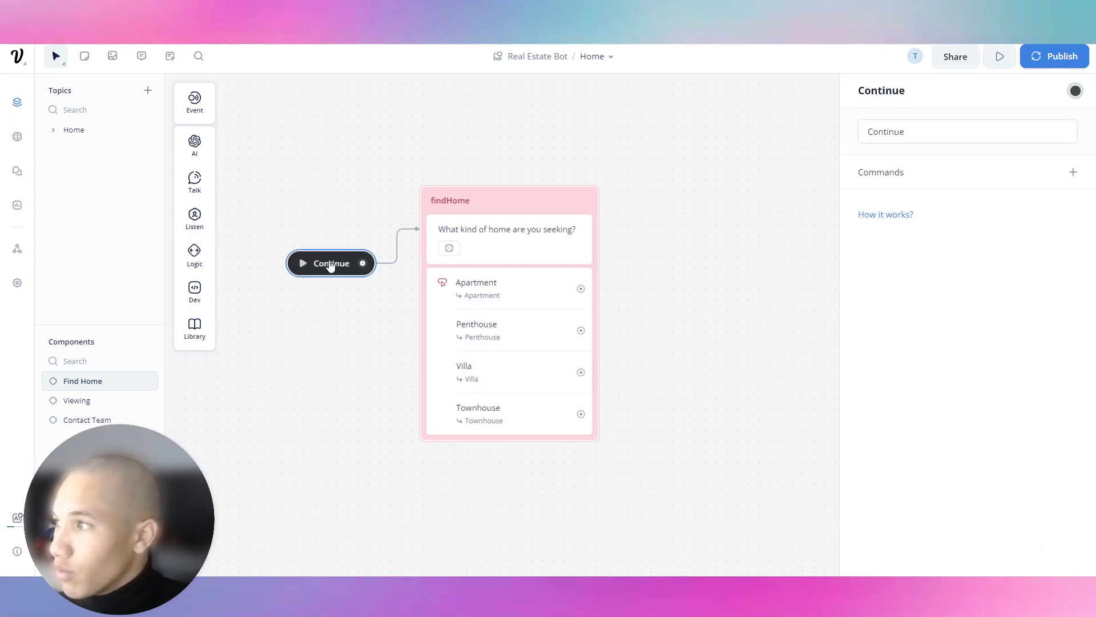
pyautogui.click(502, 147)
pyautogui.scroll(-2, 443, 254)
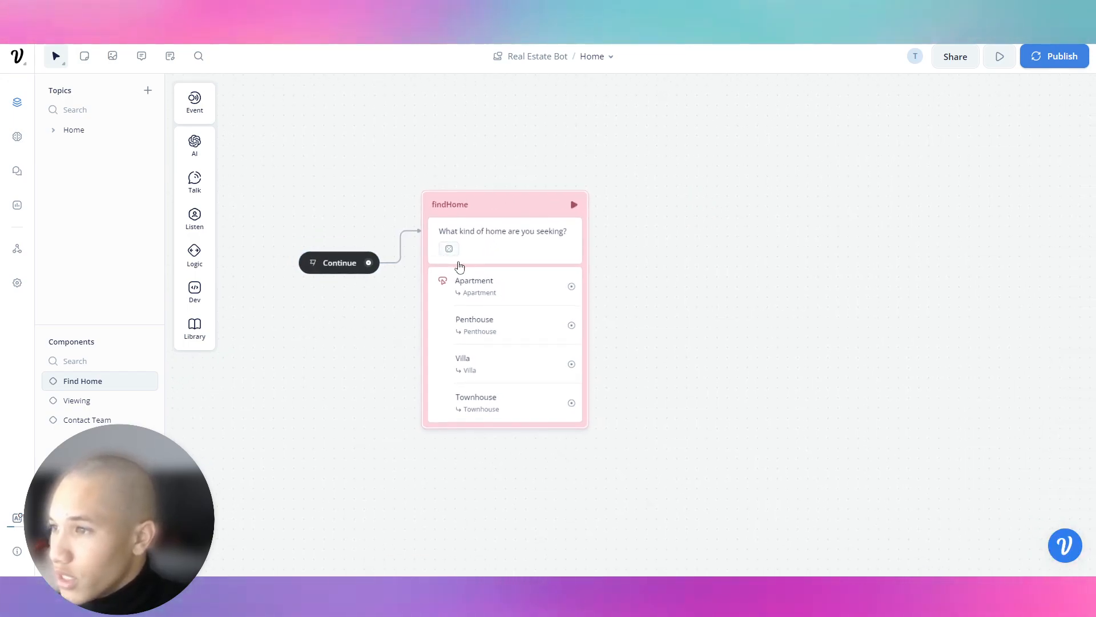
# Add a component step after each button: Apartment, Penthouse, Villa and Townhouse.
pyautogui.moveTo(567, 286); pyautogui.dragTo(636, 318)
pyautogui.moveTo(675, 460)
pyautogui.click(749, 448)
pyautogui.moveTo(571, 328); pyautogui.dragTo(624, 363)
pyautogui.moveTo(680, 496)
pyautogui.click(748, 494)
pyautogui.moveTo(666, 529)
pyautogui.click(749, 529)
pyautogui.moveTo(565, 392); pyautogui.dragTo(618, 391)
pyautogui.moveTo(665, 557)
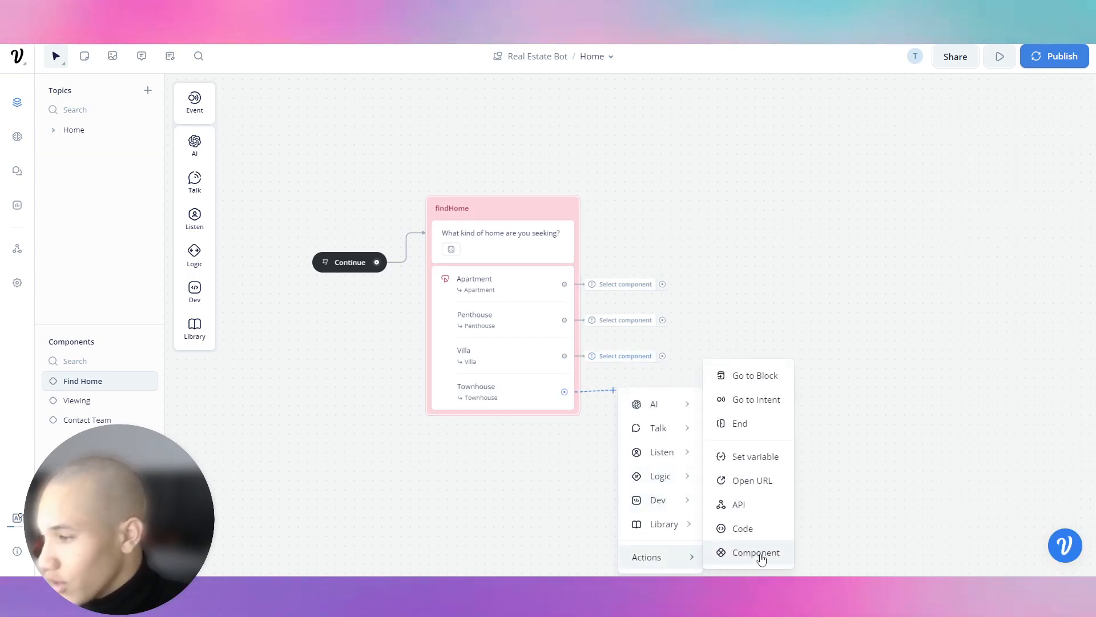
pyautogui.click(748, 555)
# Create new components for the Townhouse and Villa component steps.
pyautogui.click(930, 132)
pyautogui.click(957, 278)
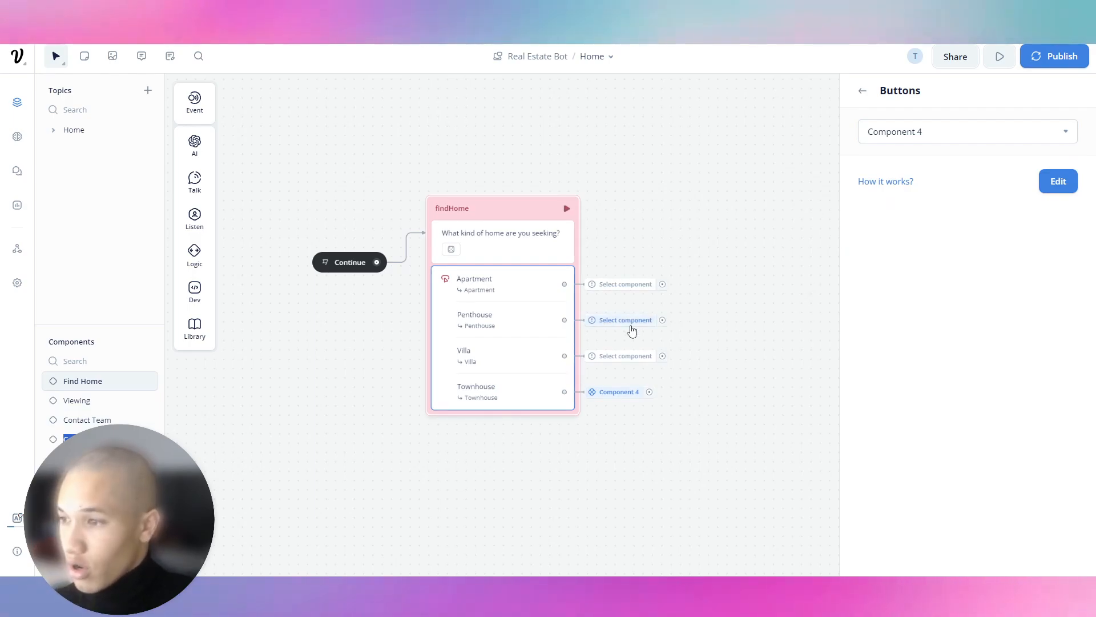
pyautogui.write('To')
pyautogui.press('Return')
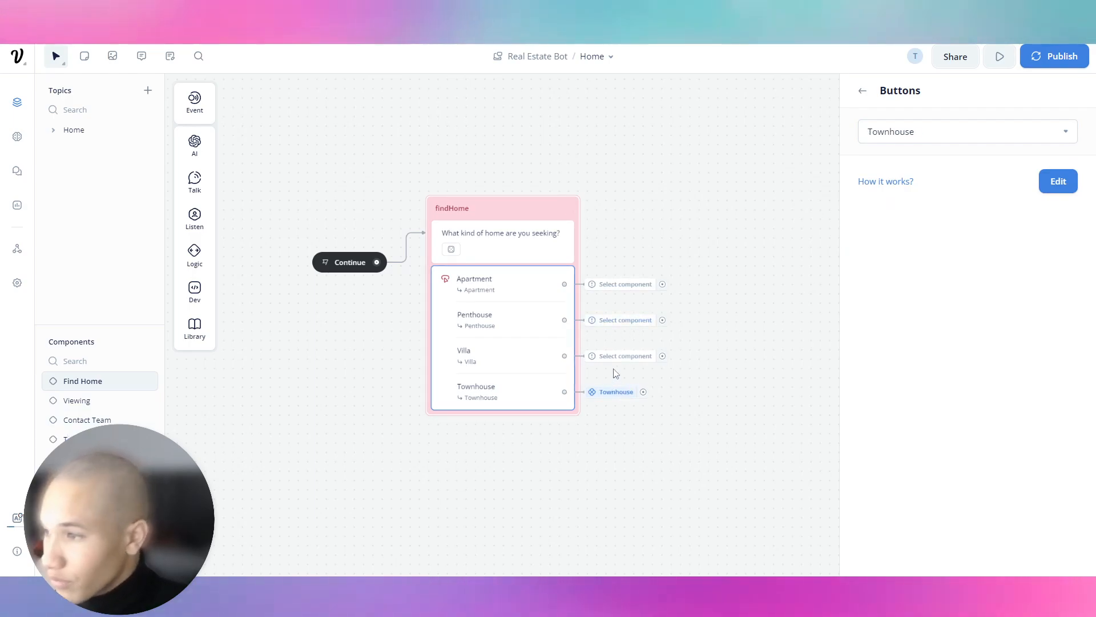
pyautogui.click(624, 356)
pyautogui.click(736, 327)
pyautogui.click(950, 131)
pyautogui.click(955, 299)
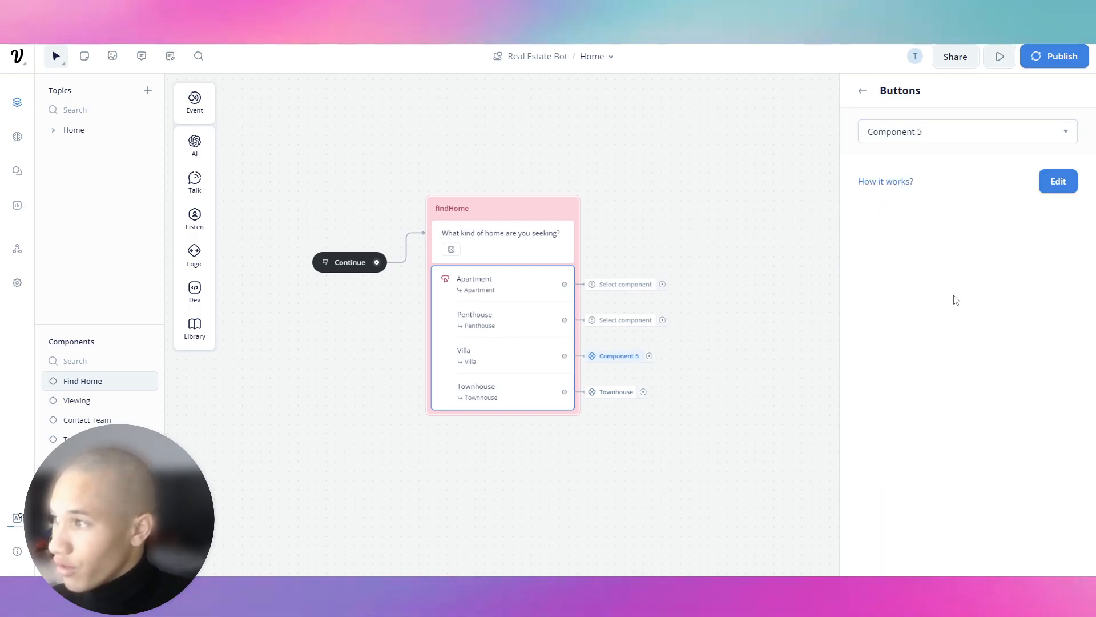
# Create new components for the Penthouse and Apartment component steps.
pyautogui.click(611, 320)
pyautogui.click(725, 294)
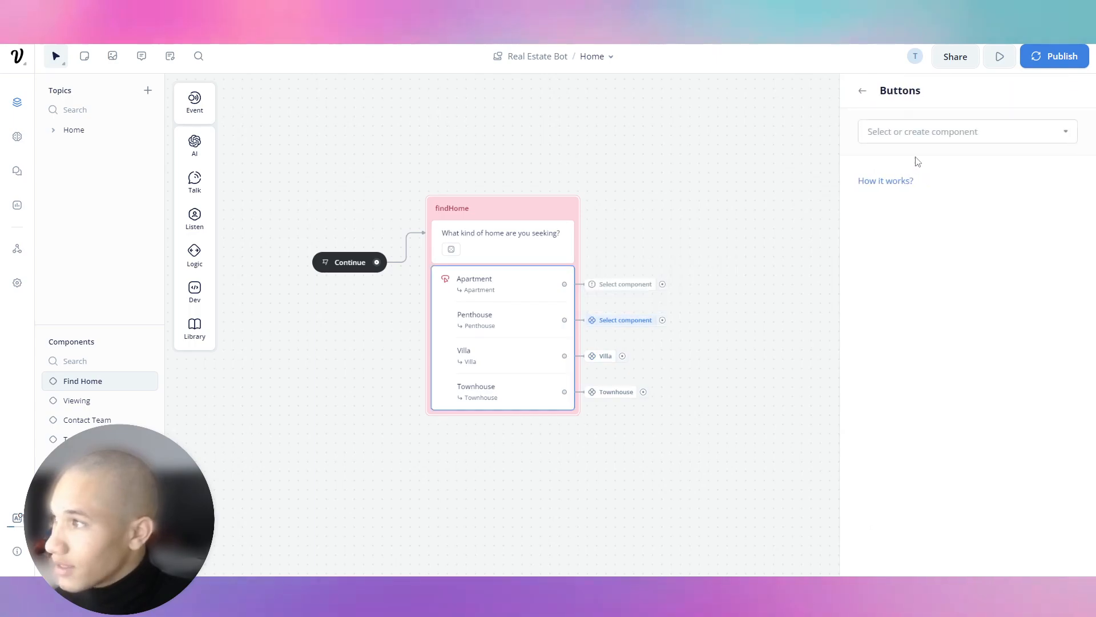
pyautogui.click(950, 140)
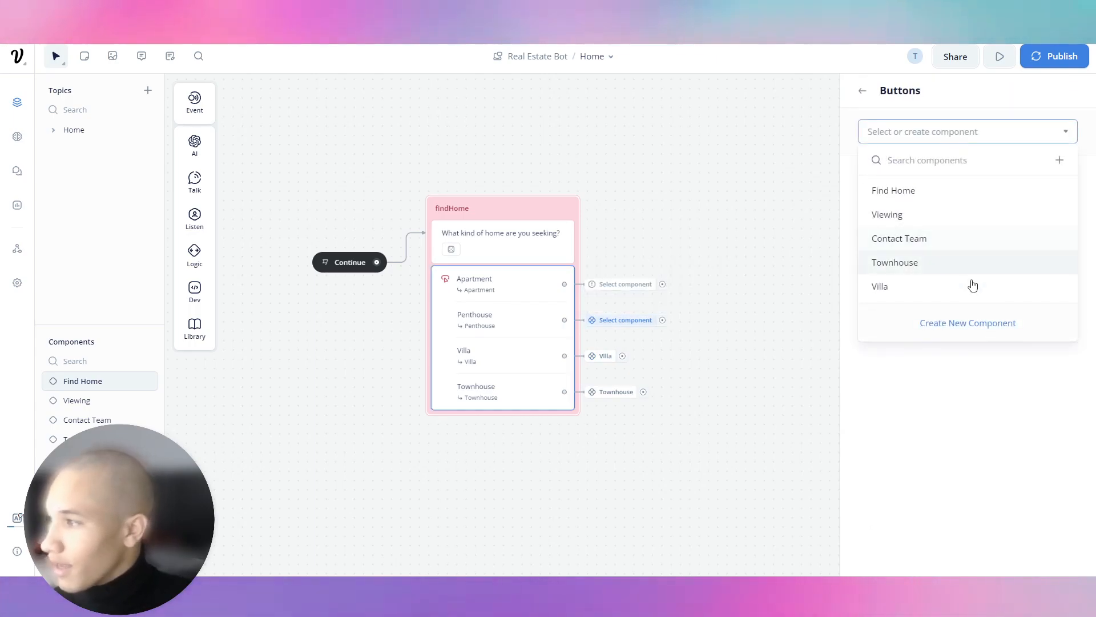
pyautogui.click(968, 322)
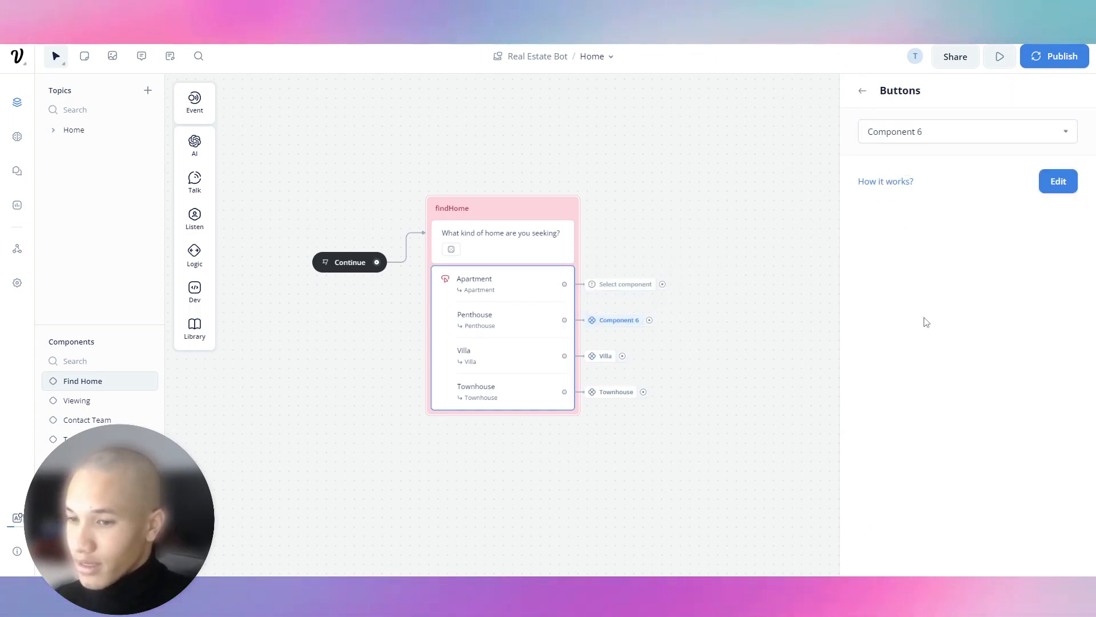
pyautogui.click(622, 285)
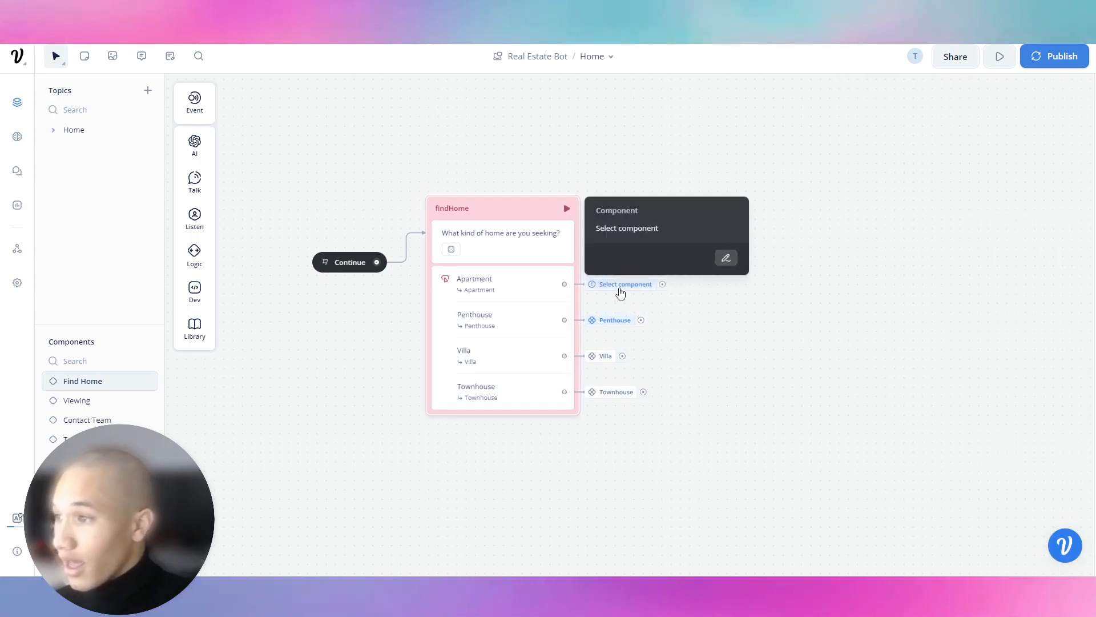
pyautogui.click(726, 257)
pyautogui.click(937, 132)
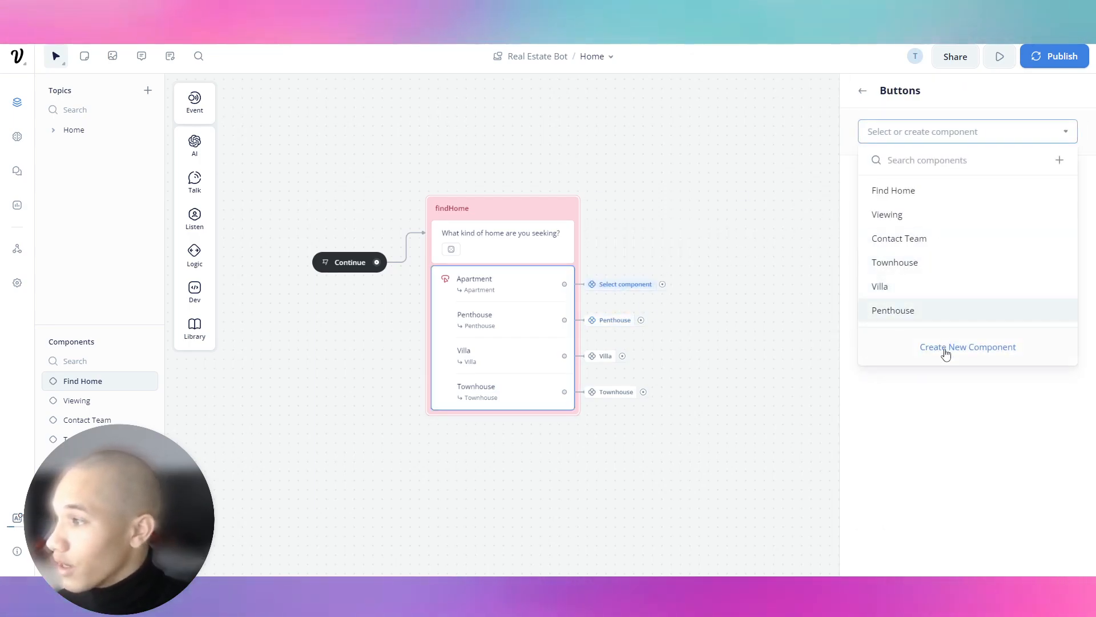
pyautogui.click(944, 348)
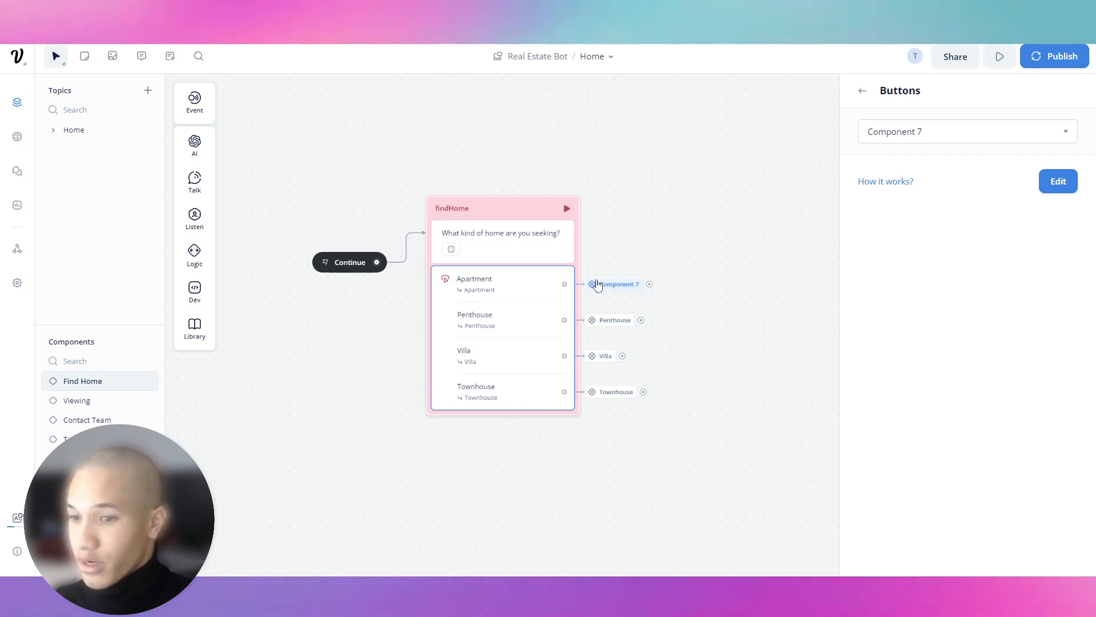
pyautogui.click(659, 272)
pyautogui.moveTo(641, 284); pyautogui.dragTo(700, 278)
pyautogui.click(695, 259)
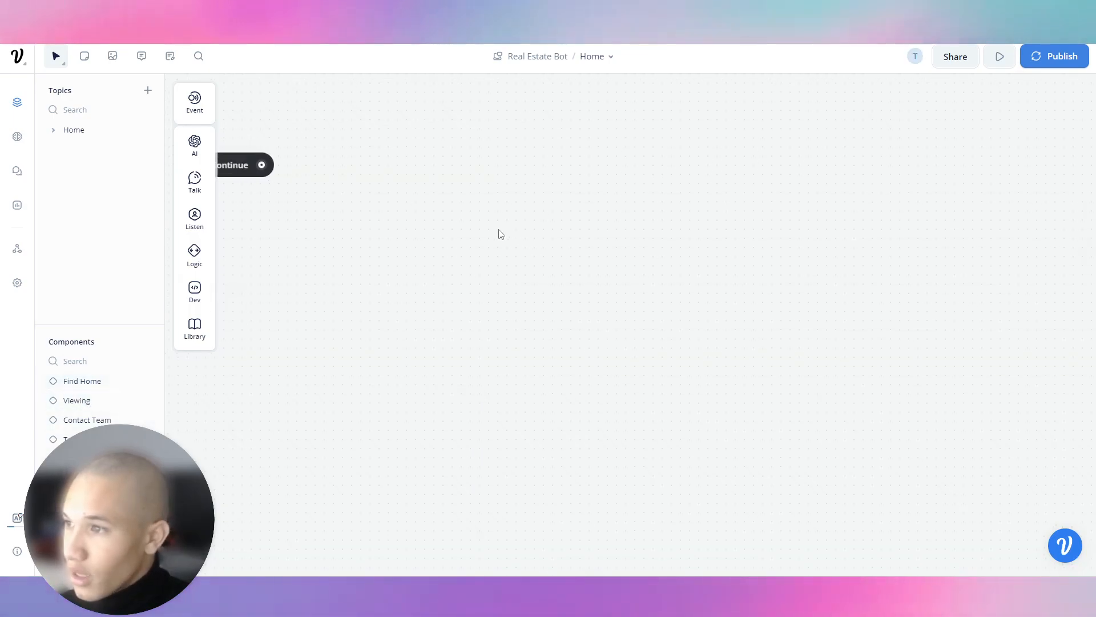
# Add a text message step after Continue and rename the block captureBudget.
pyautogui.moveTo(499, 235); pyautogui.dragTo(700, 323)
pyautogui.moveTo(461, 253); pyautogui.dragTo(534, 246)
pyautogui.moveTo(581, 283)
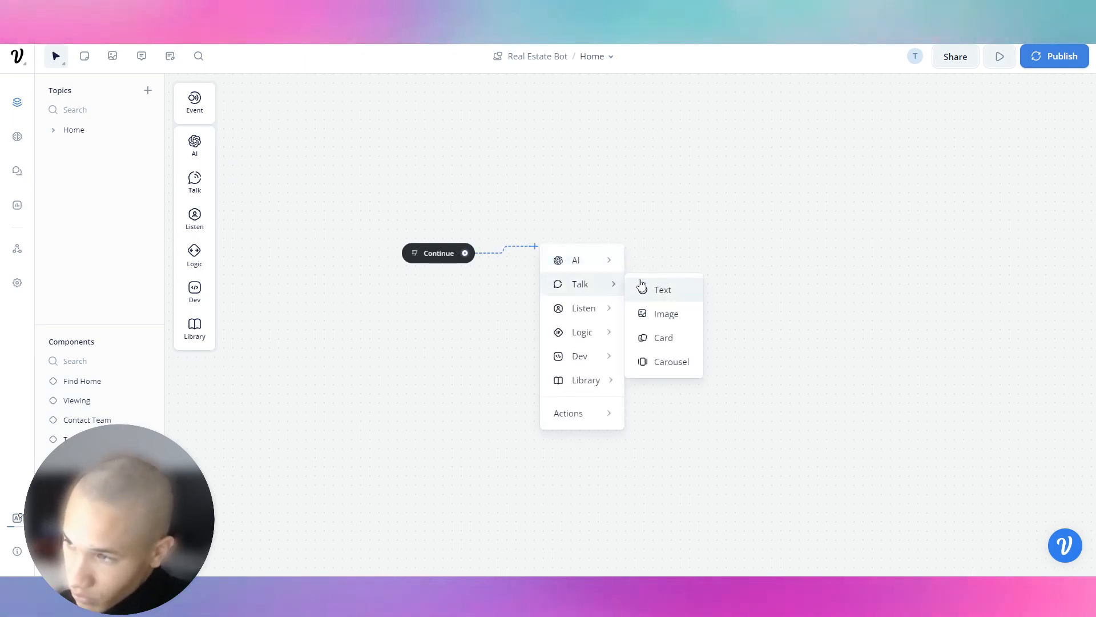
pyautogui.click(641, 287)
pyautogui.doubleClick(604, 230)
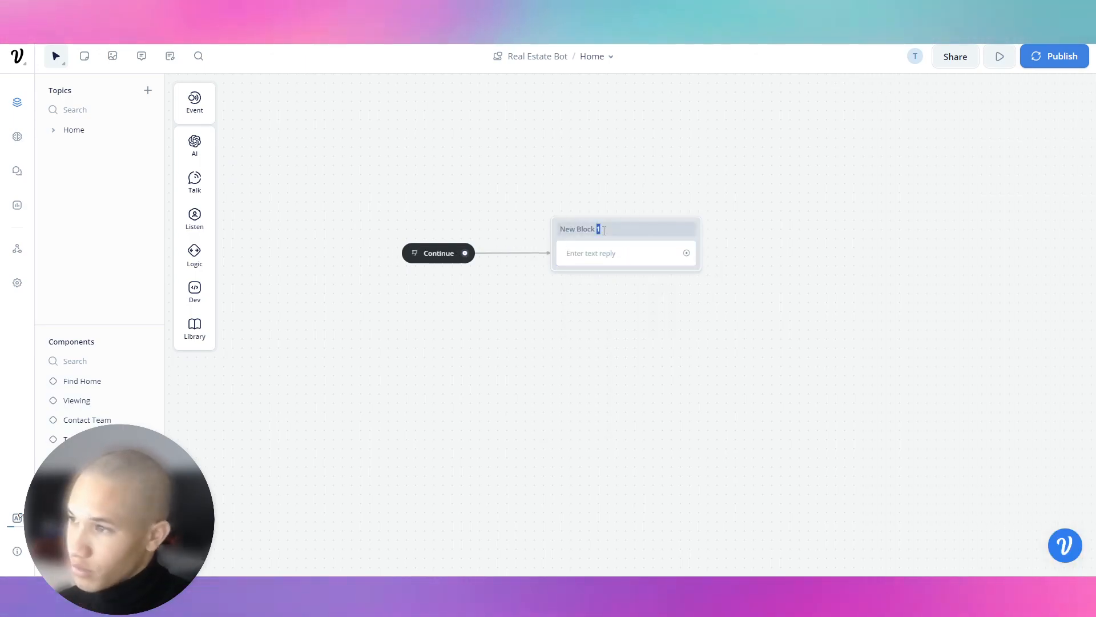
pyautogui.hotkey('ctrl', 'a')
pyautogui.write('captur')
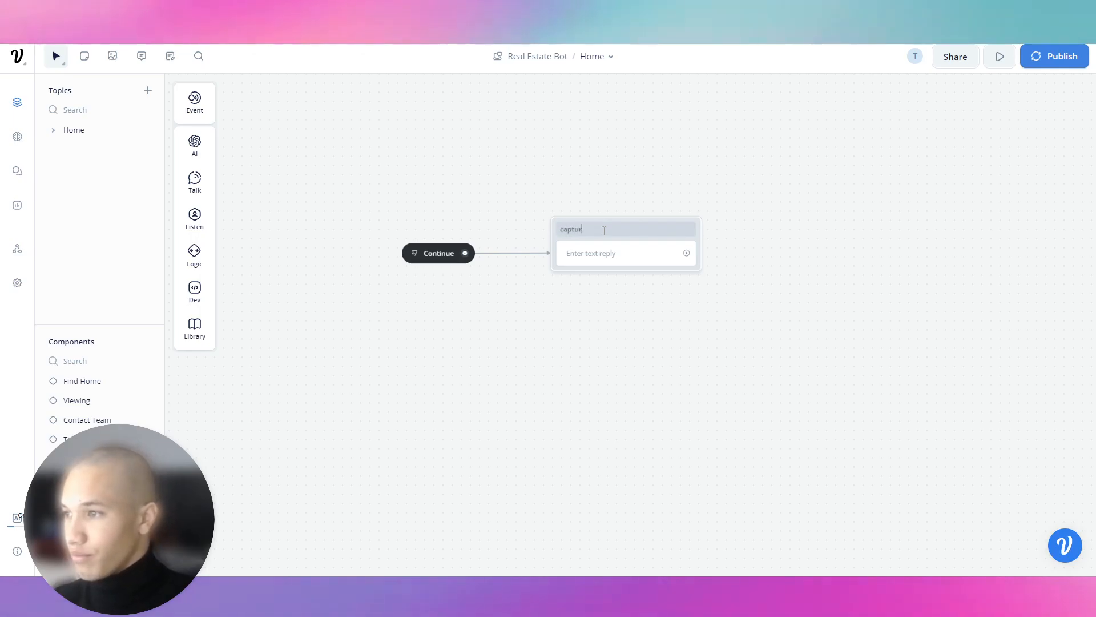
pyautogui.write('eBudget')
# Write the message 'What is your Budget in USD.'.
pyautogui.click(599, 254)
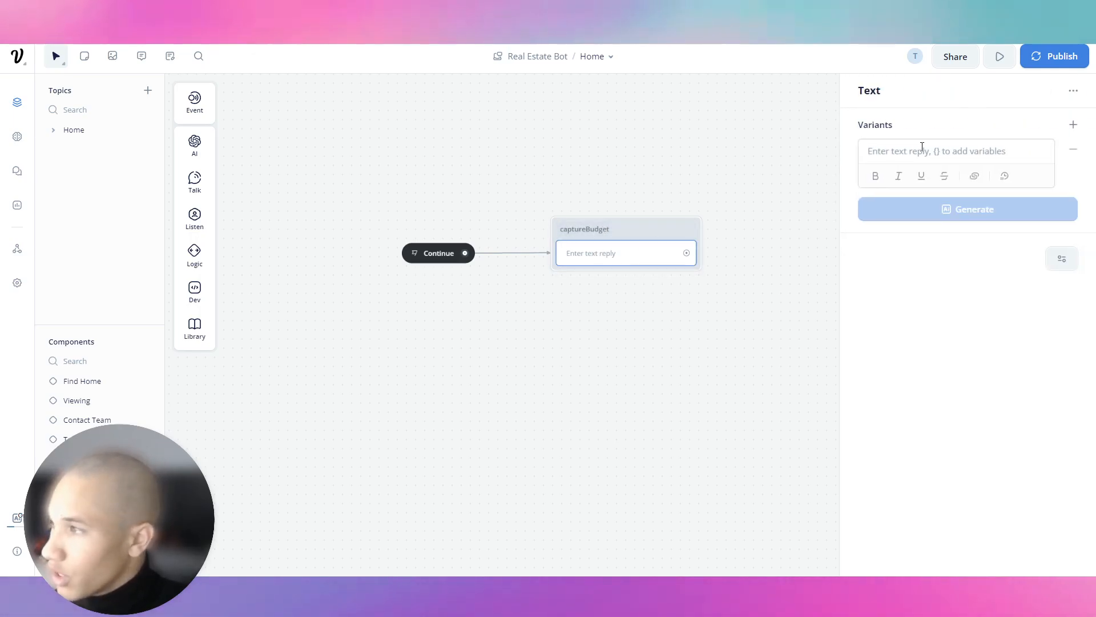
pyautogui.click(921, 147)
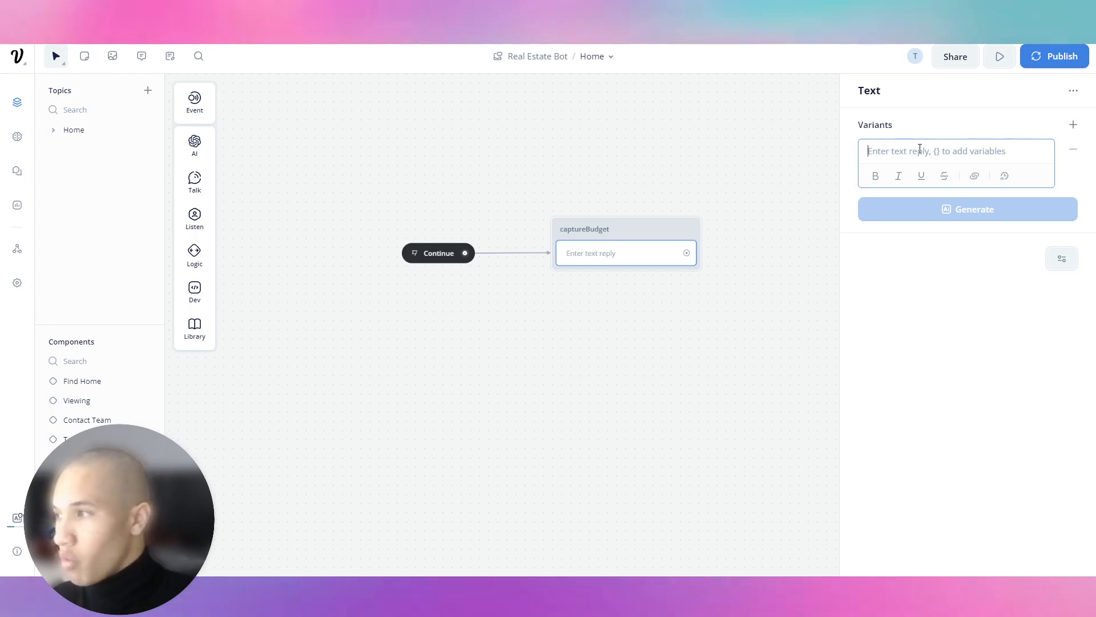
pyautogui.write('What is your Budget')
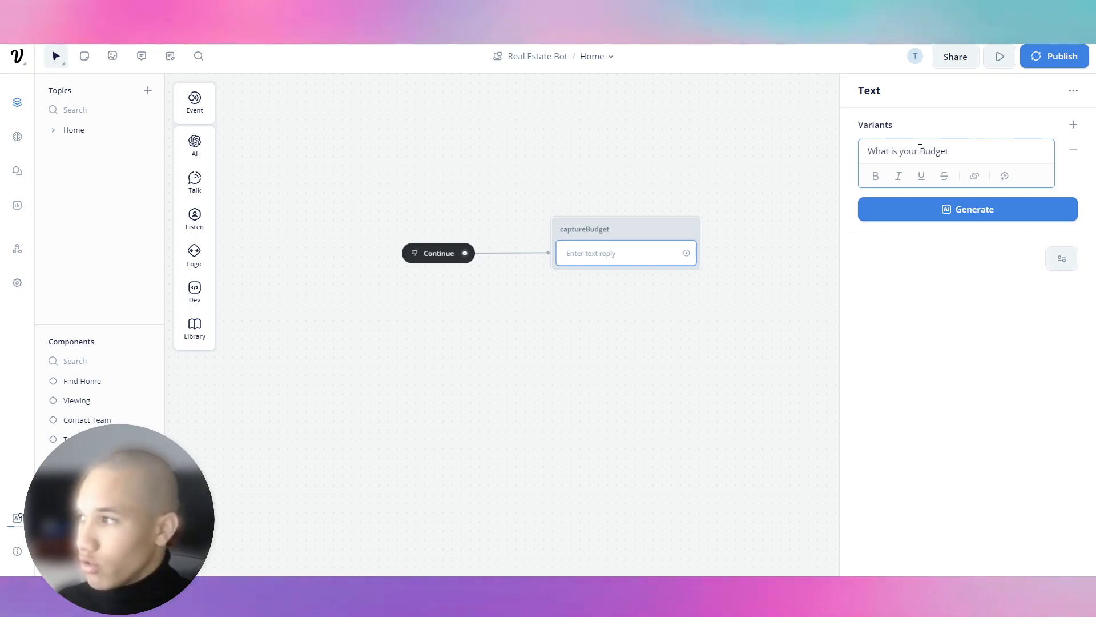
pyautogui.write('in USD.')
pyautogui.click(907, 238)
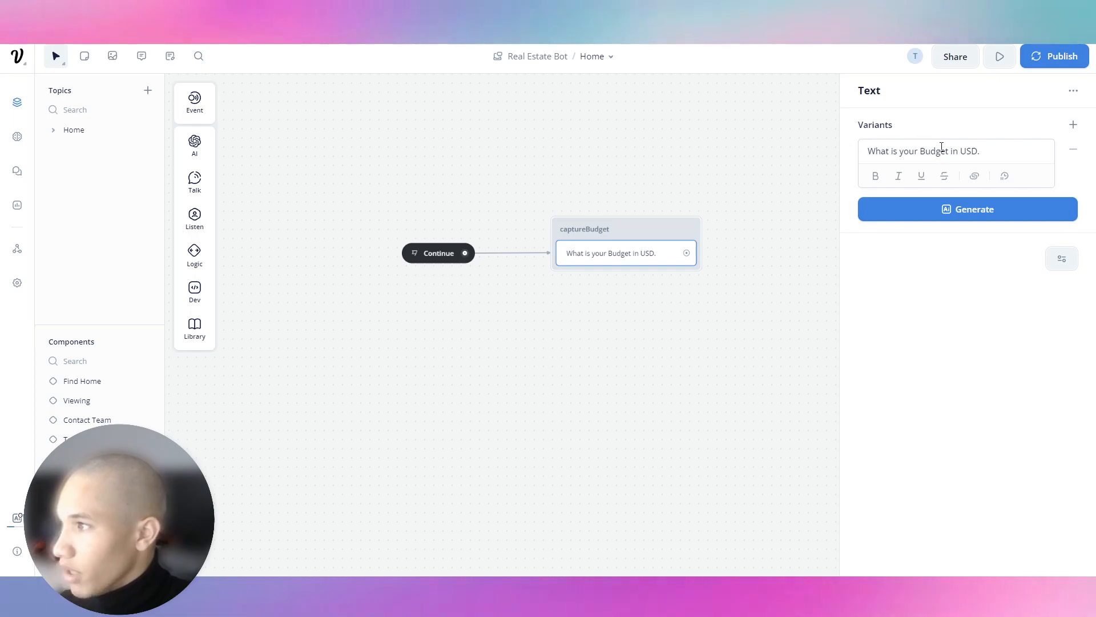
# Generate five AI variants of the budget question, review and accept them.
pyautogui.click(928, 213)
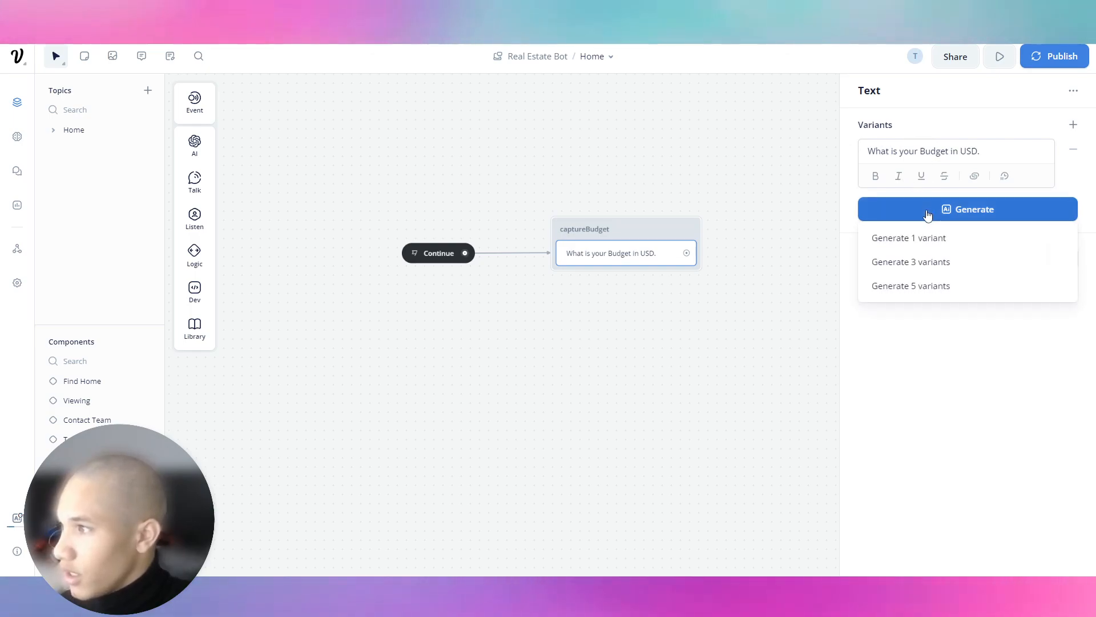
pyautogui.click(949, 283)
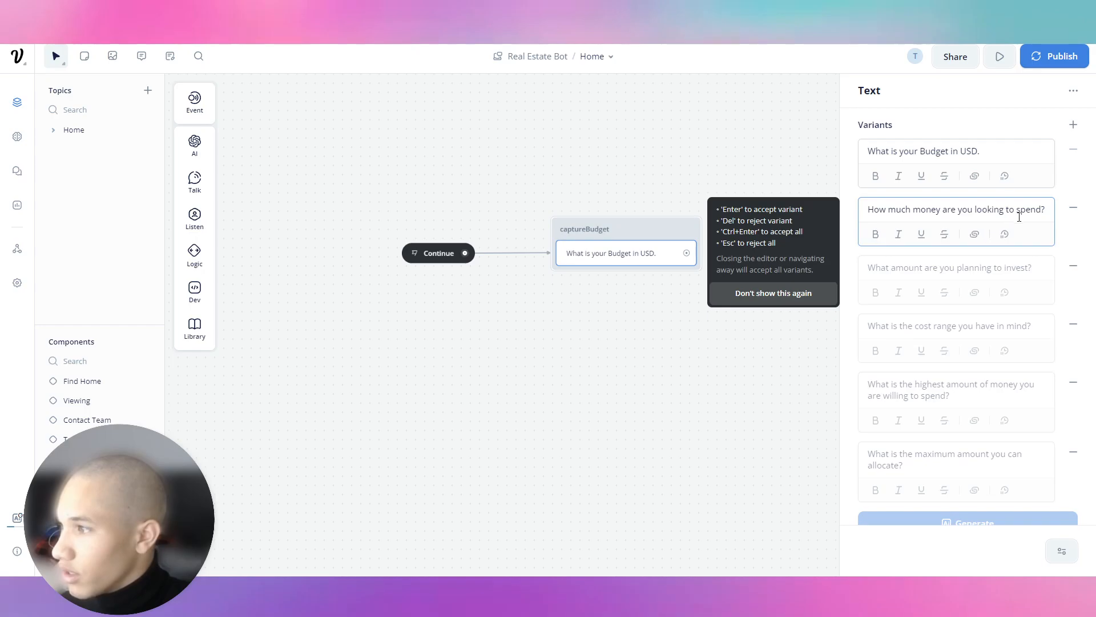
pyautogui.click(1035, 266)
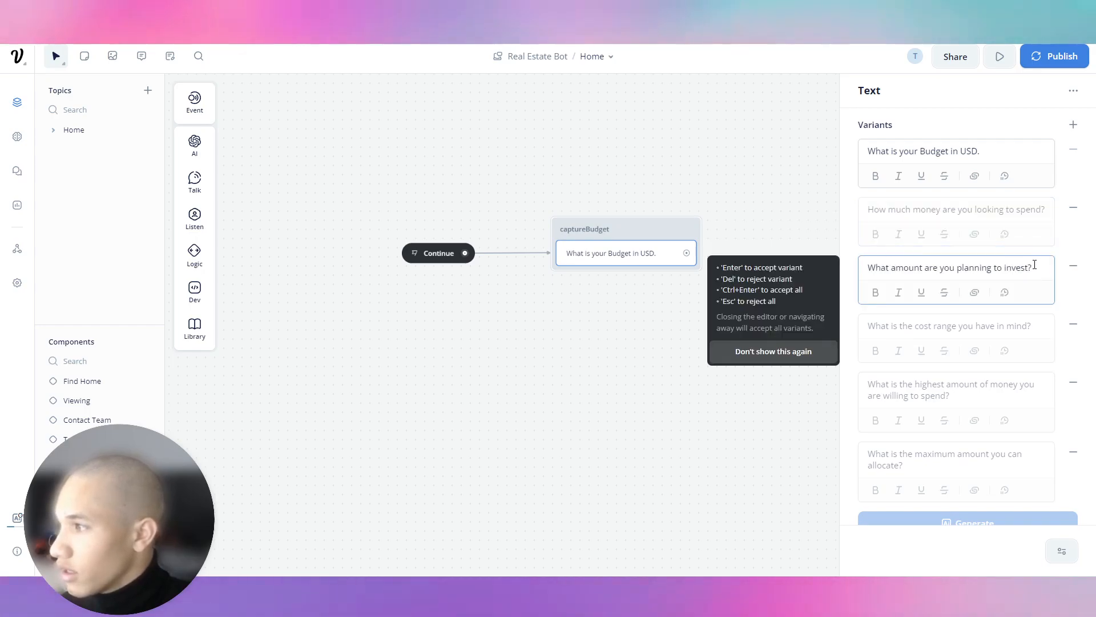
pyautogui.click(1047, 209)
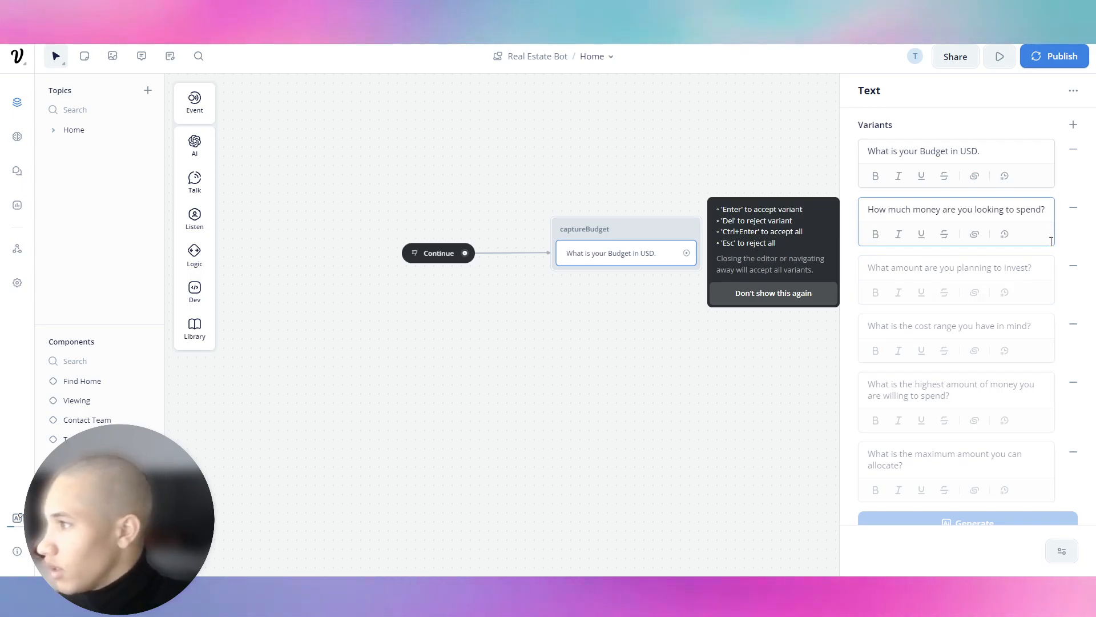
pyautogui.click(1036, 269)
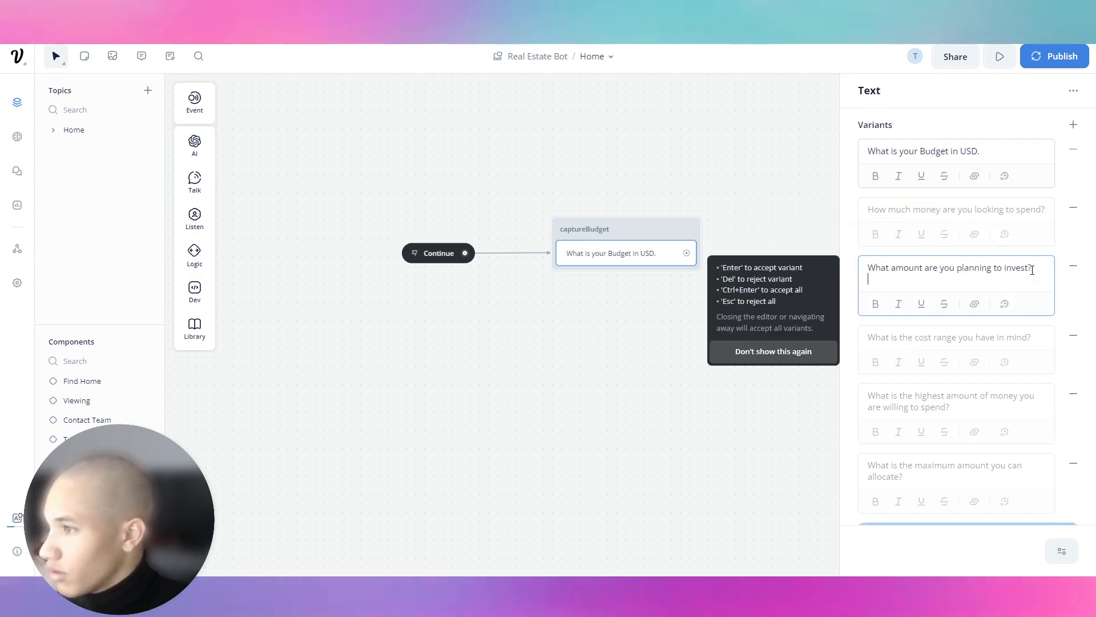
pyautogui.click(1021, 220)
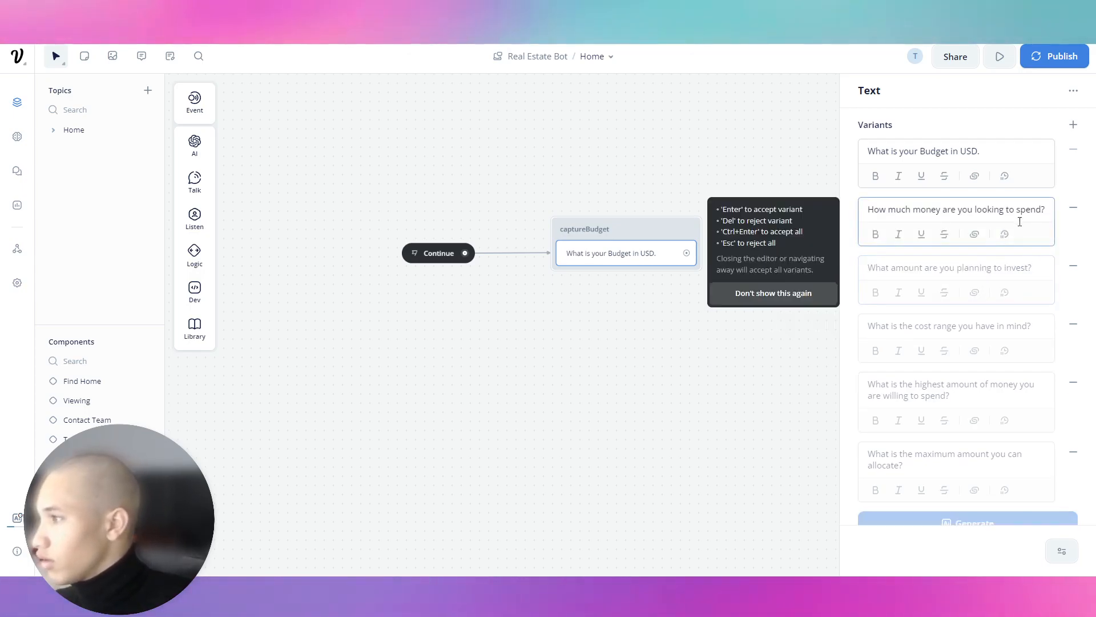
pyautogui.click(726, 376)
pyautogui.click(585, 277)
pyautogui.click(1045, 216)
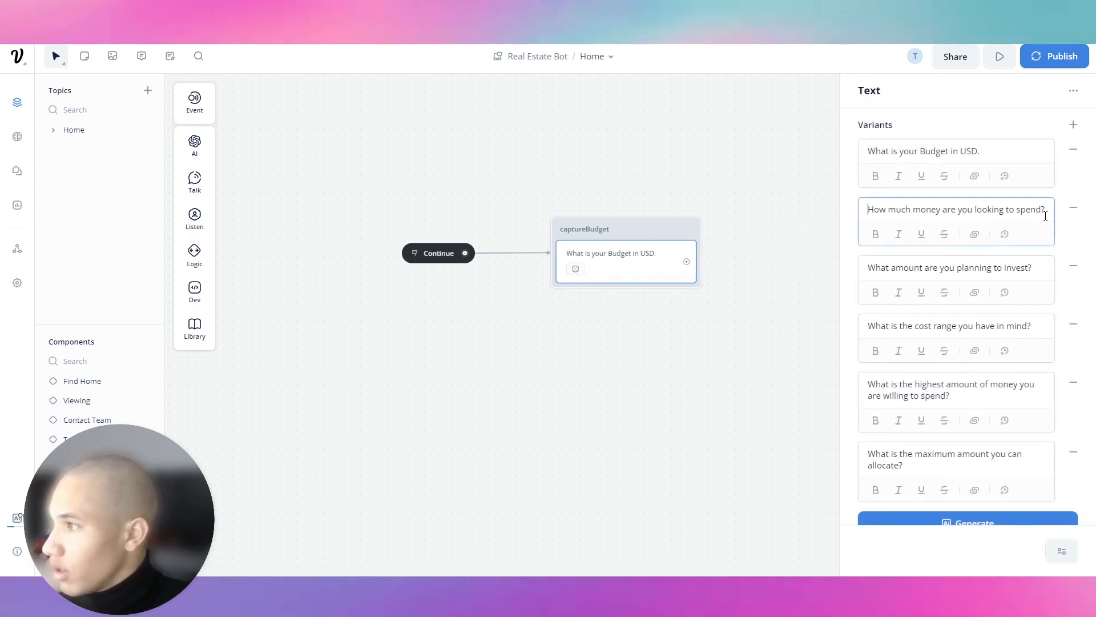
pyautogui.doubleClick(1043, 211)
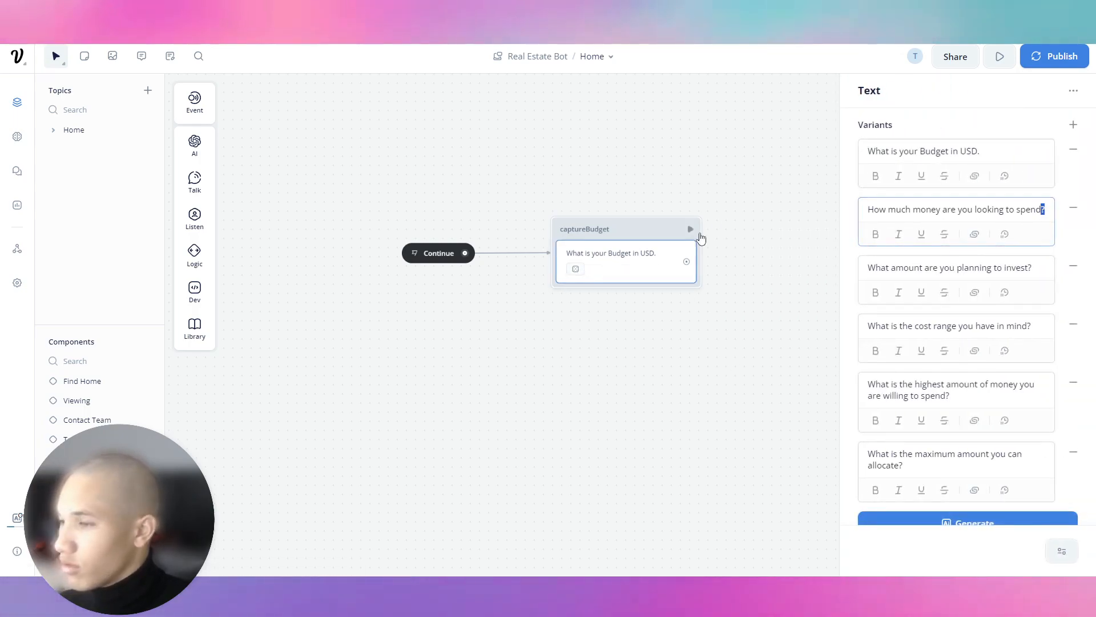
pyautogui.click(611, 288)
# Add a Buttons step to captureBudget with Button 1 labelled '$500,000 to $1,500,000'.
pyautogui.moveTo(195, 219)
pyautogui.moveTo(252, 222); pyautogui.dragTo(628, 294)
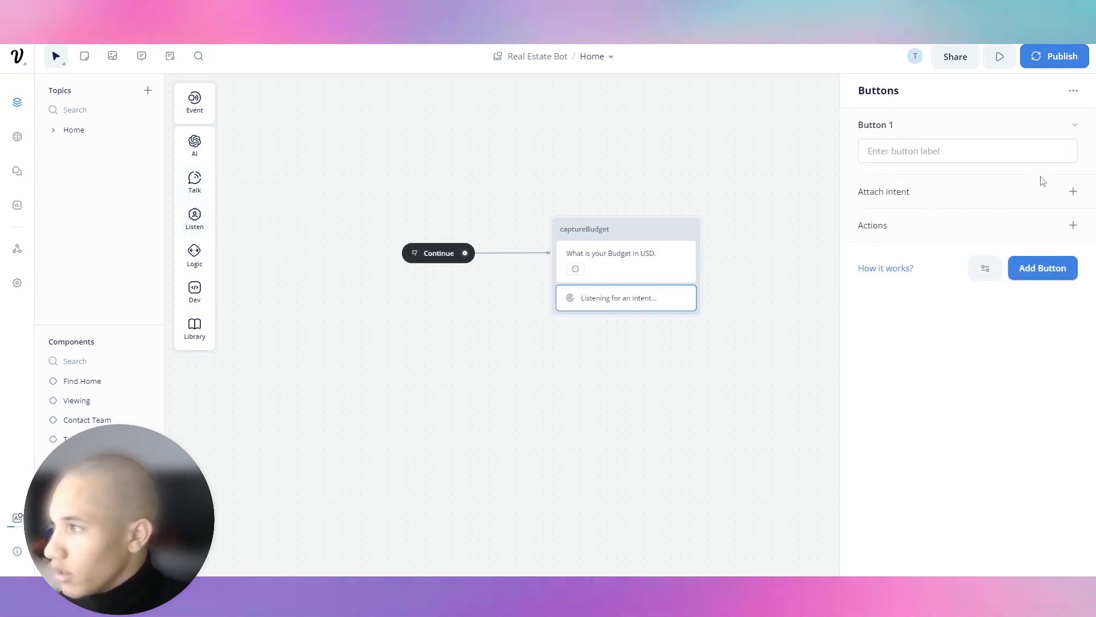
pyautogui.click(1006, 151)
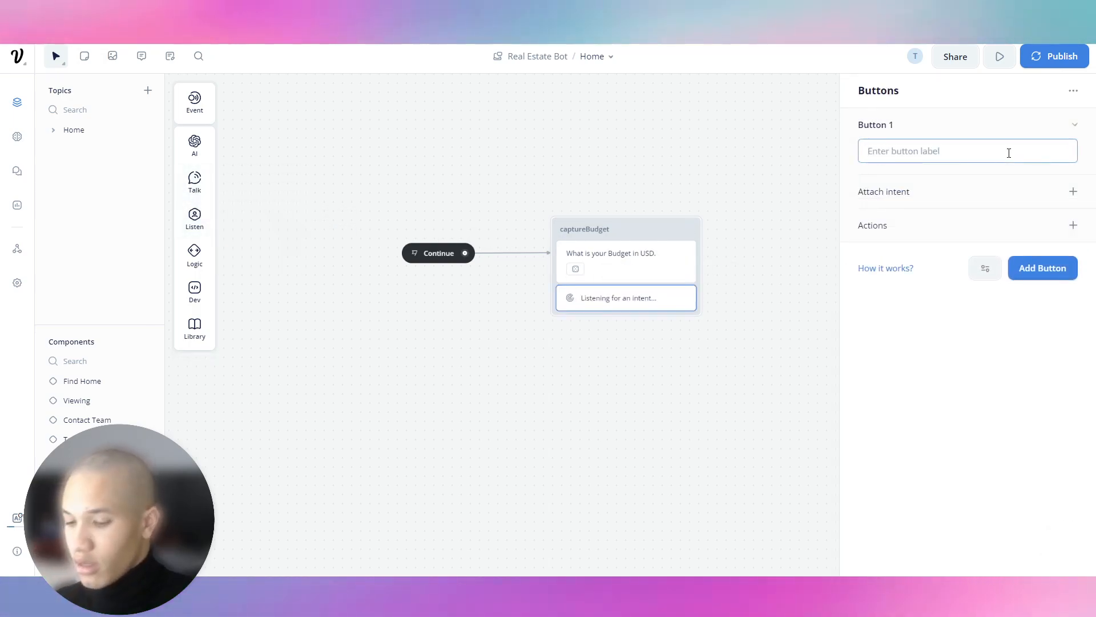
pyautogui.write('$500,00')
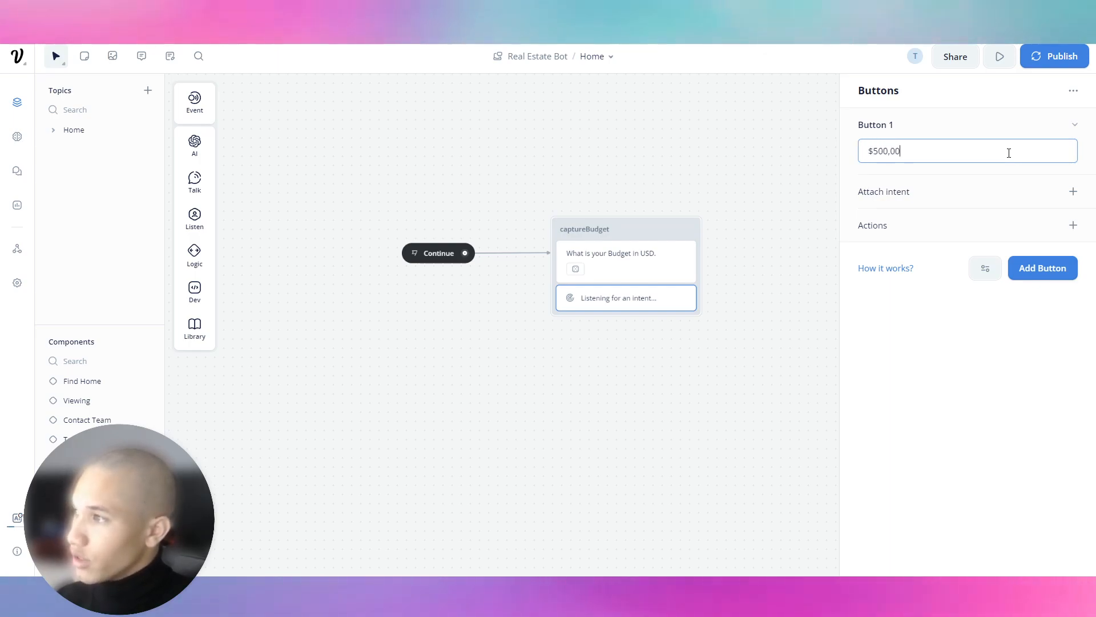
pyautogui.write('0 to $,1.5')
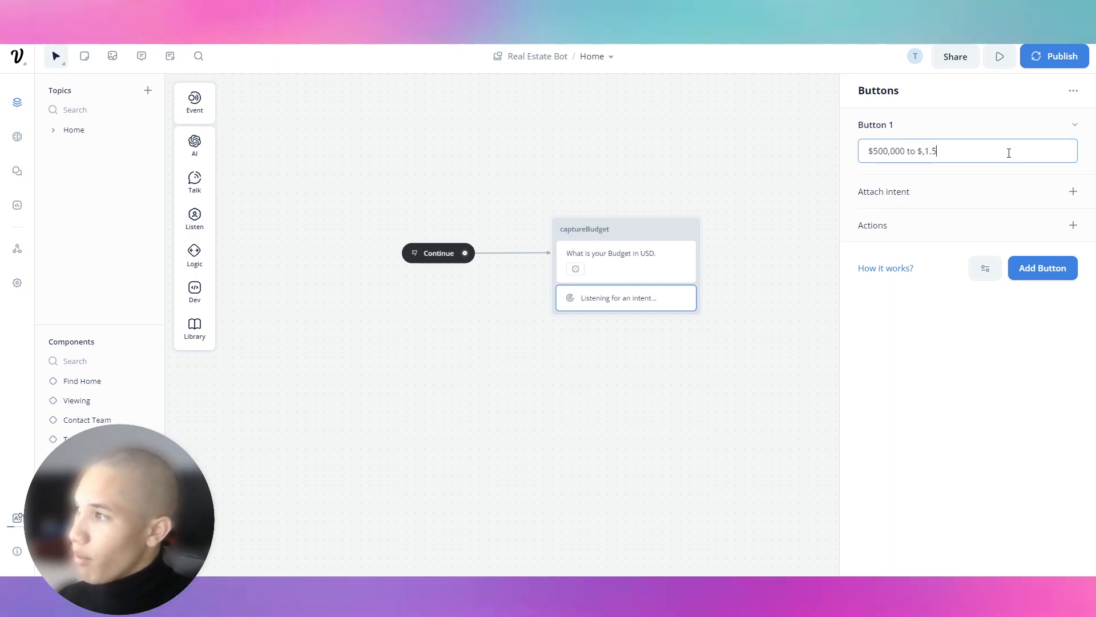
pyautogui.press('BackSpace')
pyautogui.press('BackSpace')
pyautogui.write('1,500')
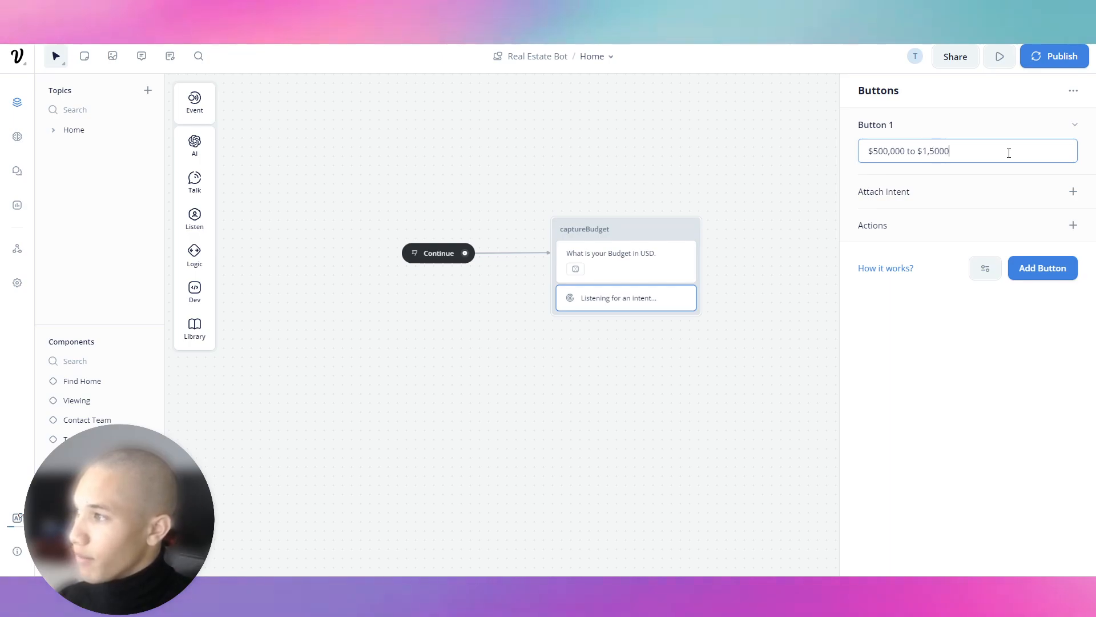
pyautogui.write(',000')
pyautogui.click(1075, 126)
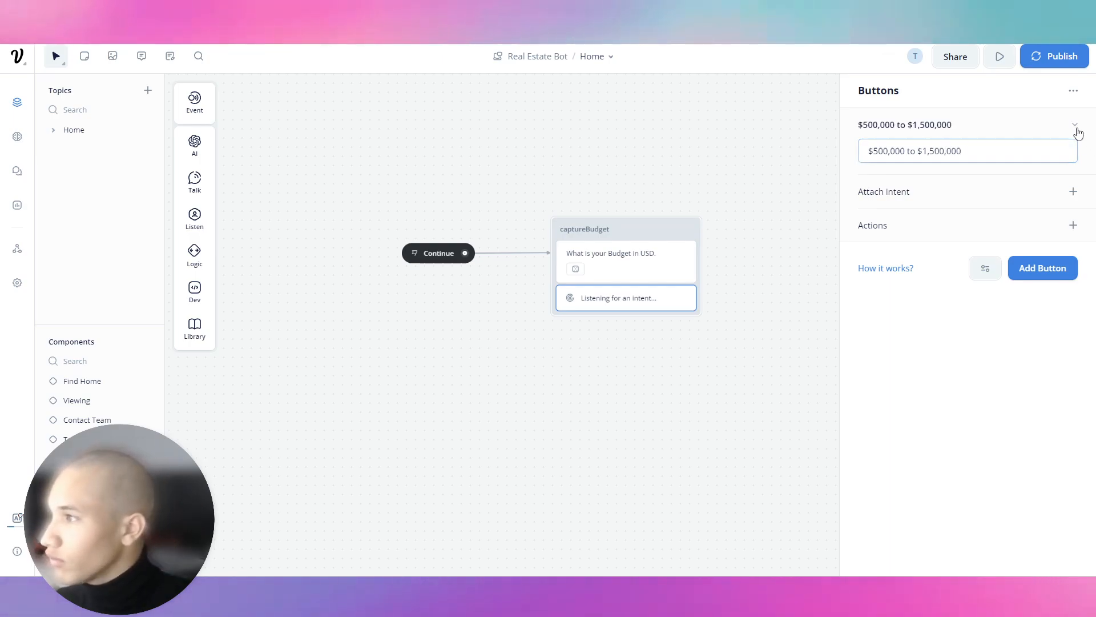
pyautogui.click(1074, 137)
pyautogui.click(1075, 136)
# Add a second button labelled '$1,500,000 to $5,000,000'.
pyautogui.click(1012, 169)
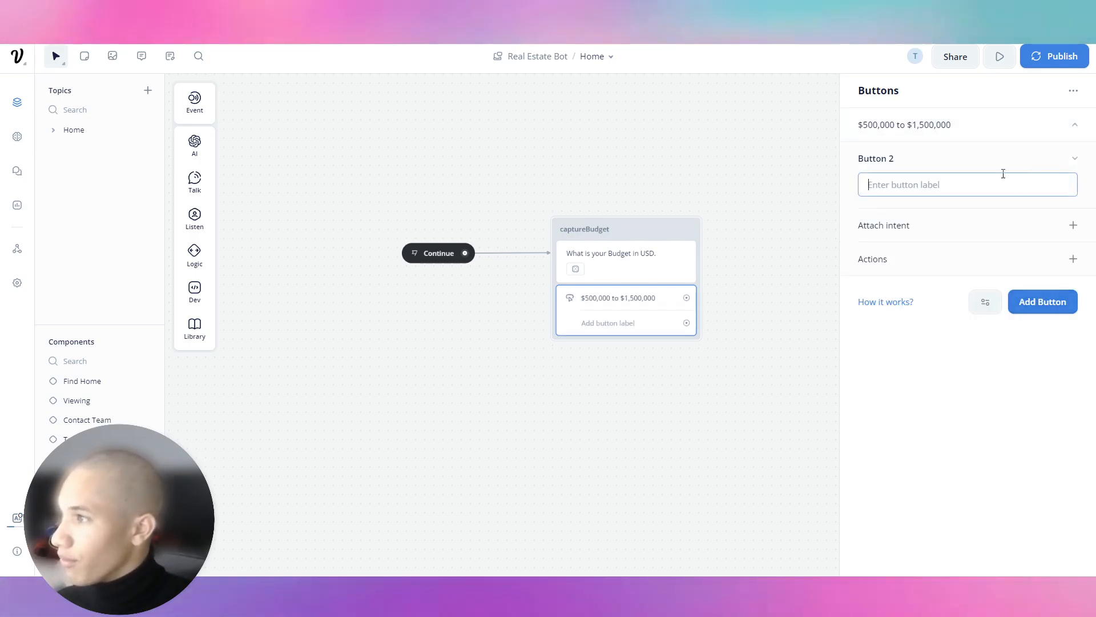
pyautogui.write('$1,500,00')
pyautogui.write('0oo')
pyautogui.press('BackSpace')
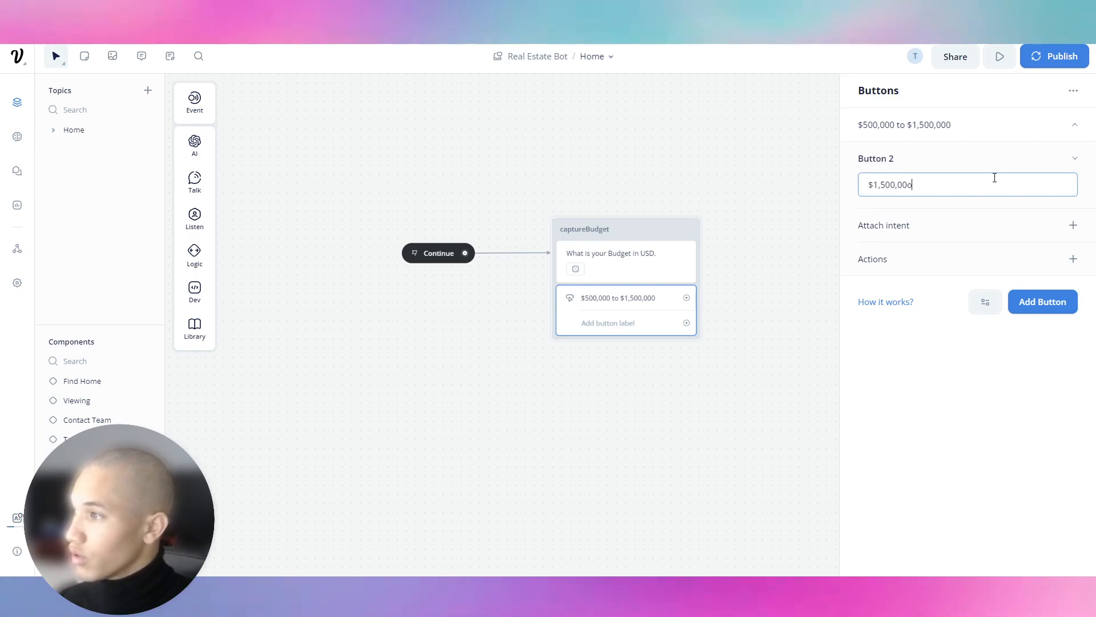
pyautogui.press('BackSpace')
pyautogui.write('0 to $5')
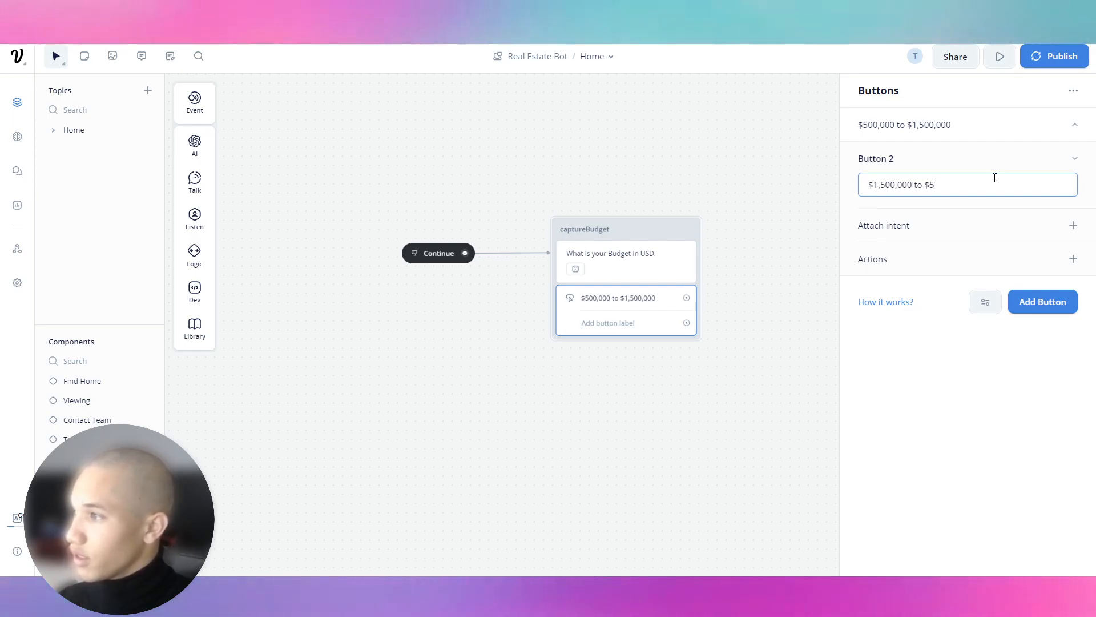
pyautogui.write(',000,000')
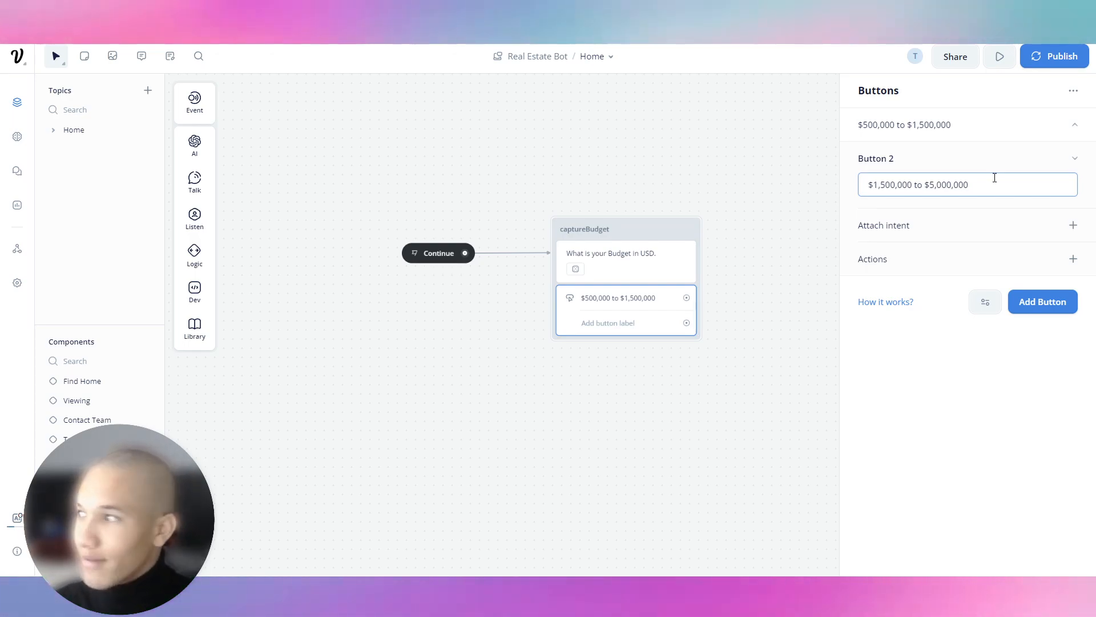
pyautogui.click(1064, 166)
pyautogui.click(1065, 168)
# Expand the '$1,500,000 to $5,000,000' button row in the Buttons panel.
pyautogui.click(1063, 171)
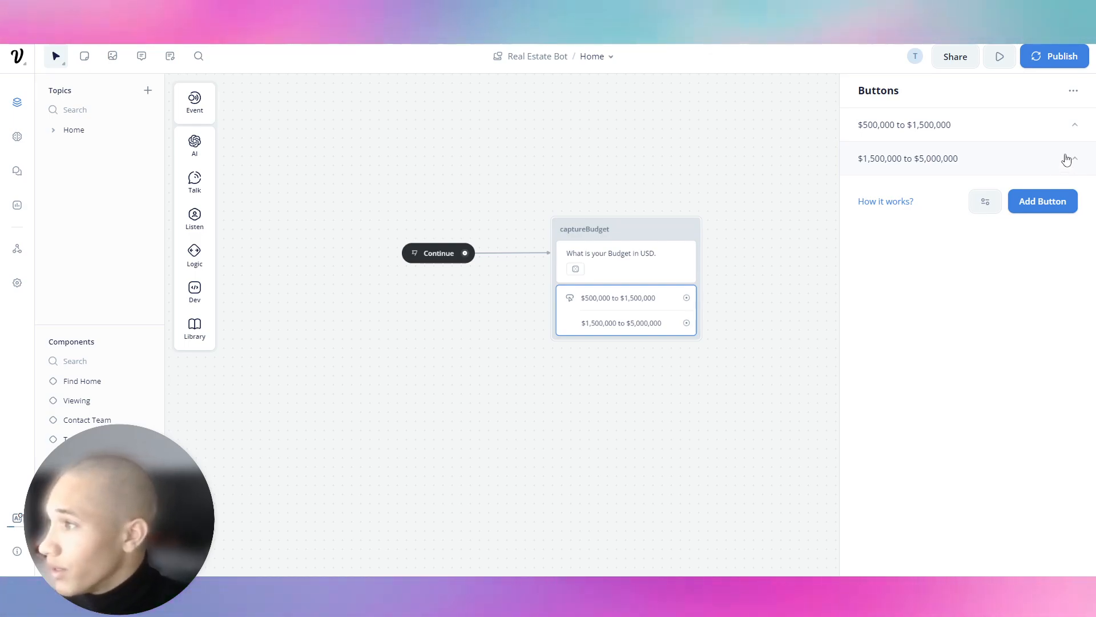
pyautogui.click(1068, 160)
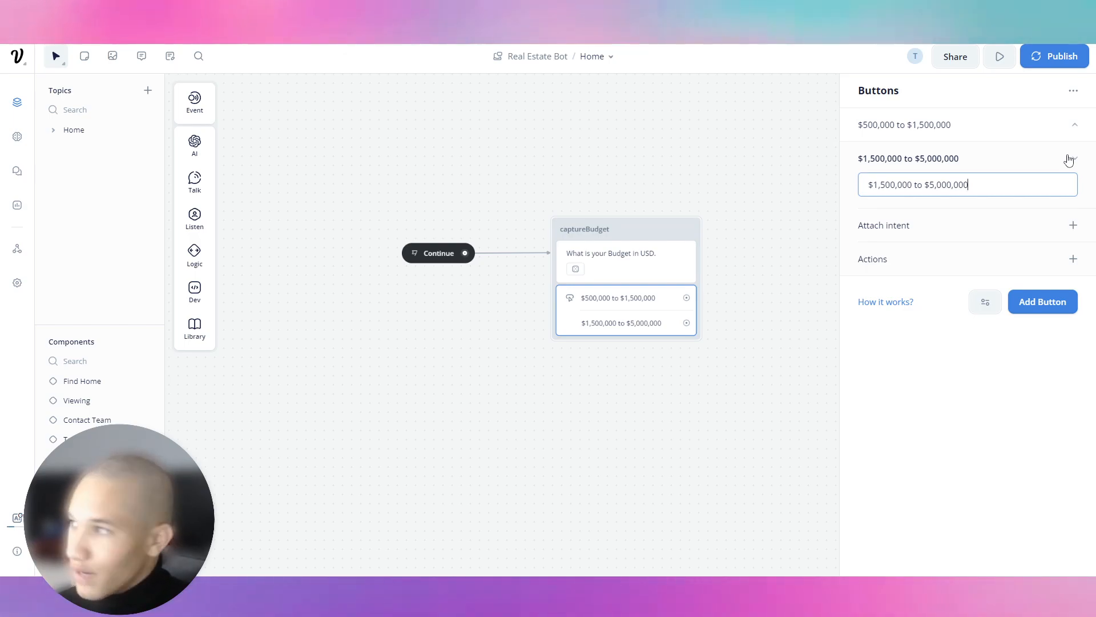
# Add Button 3 labelled '$5,000,000 to $10,000,000' and nudge captureBudget right.
pyautogui.click(1069, 160)
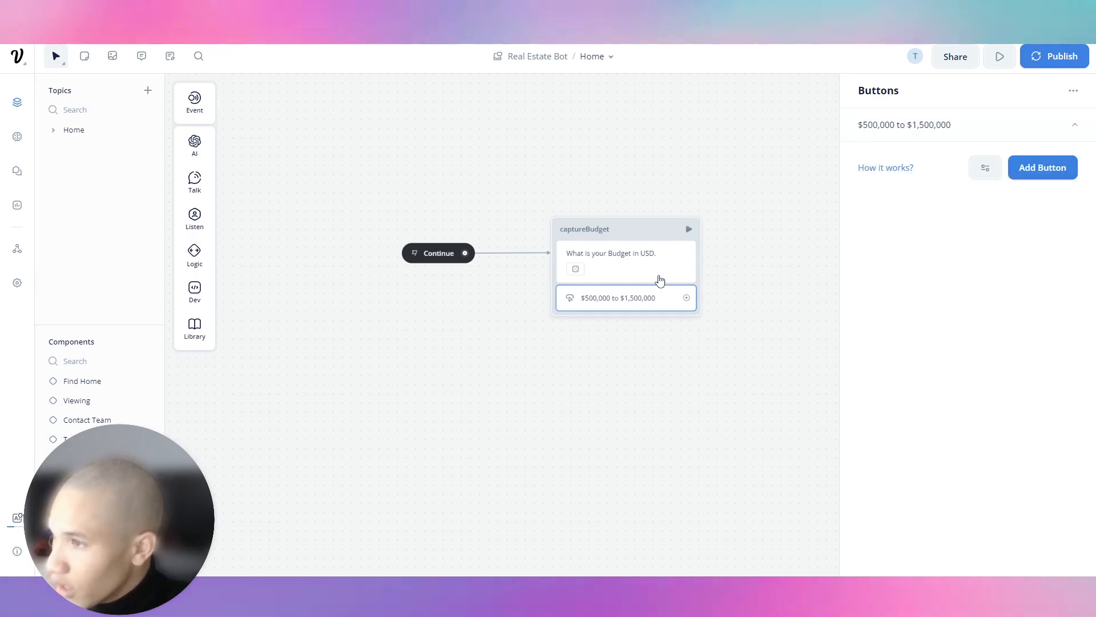
pyautogui.hotkey('ctrl', 'z')
pyautogui.moveTo(1067, 164); pyautogui.dragTo(913, 176)
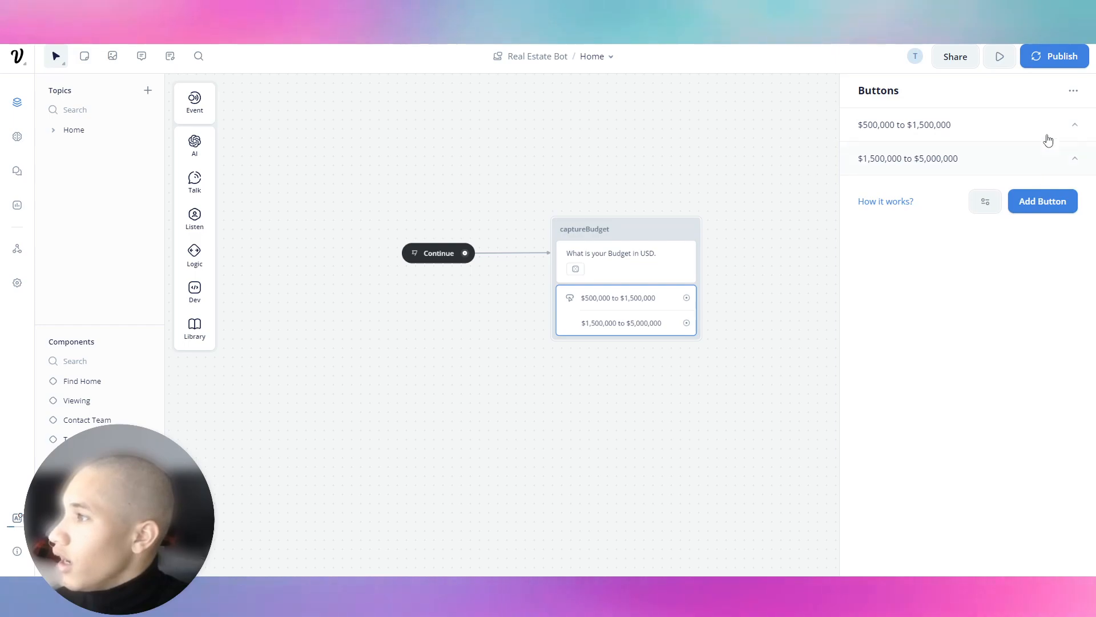
pyautogui.click(1044, 200)
pyautogui.write('$5,000,000 to $10,000,000')
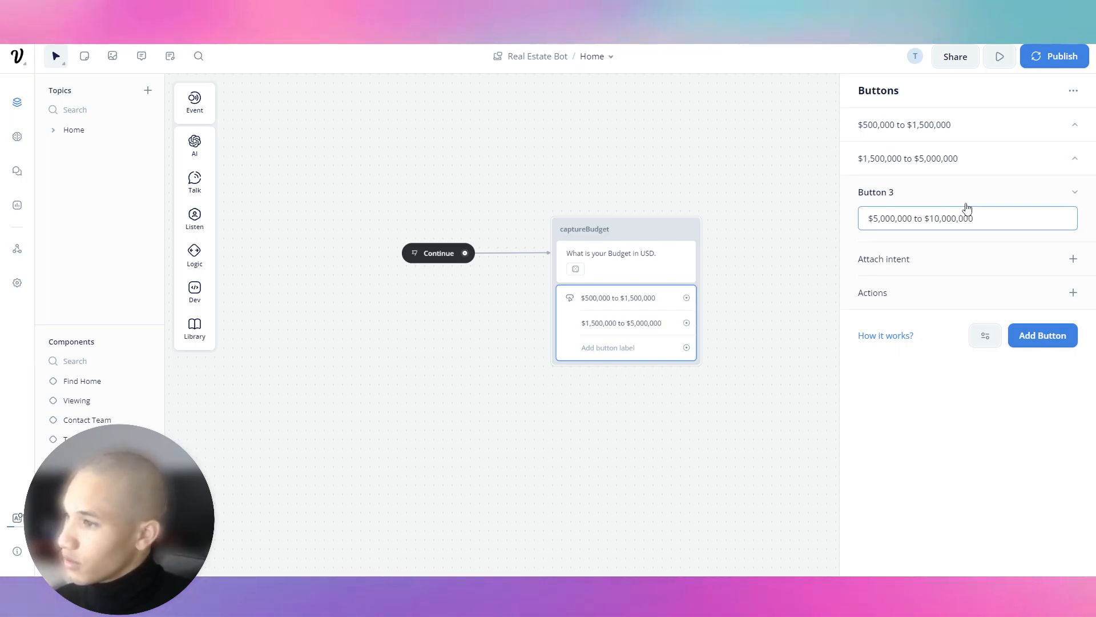
pyautogui.click(1008, 195)
pyautogui.moveTo(650, 230); pyautogui.dragTo(682, 231)
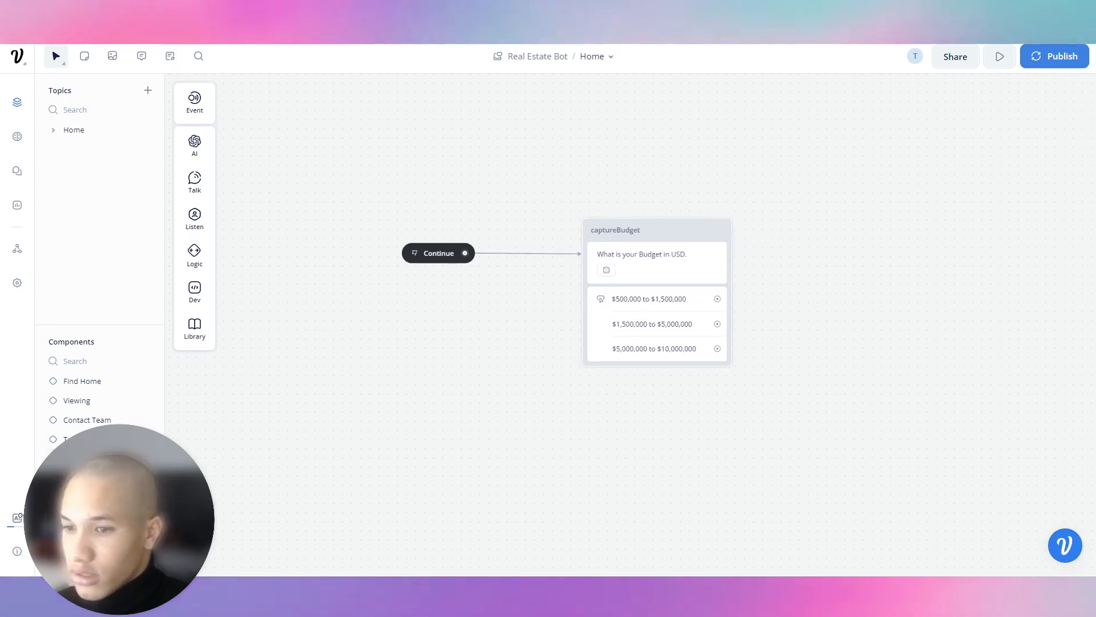
# Switch to the Find Home component and open the findHome buttons' settings.
pyautogui.press('Delete')
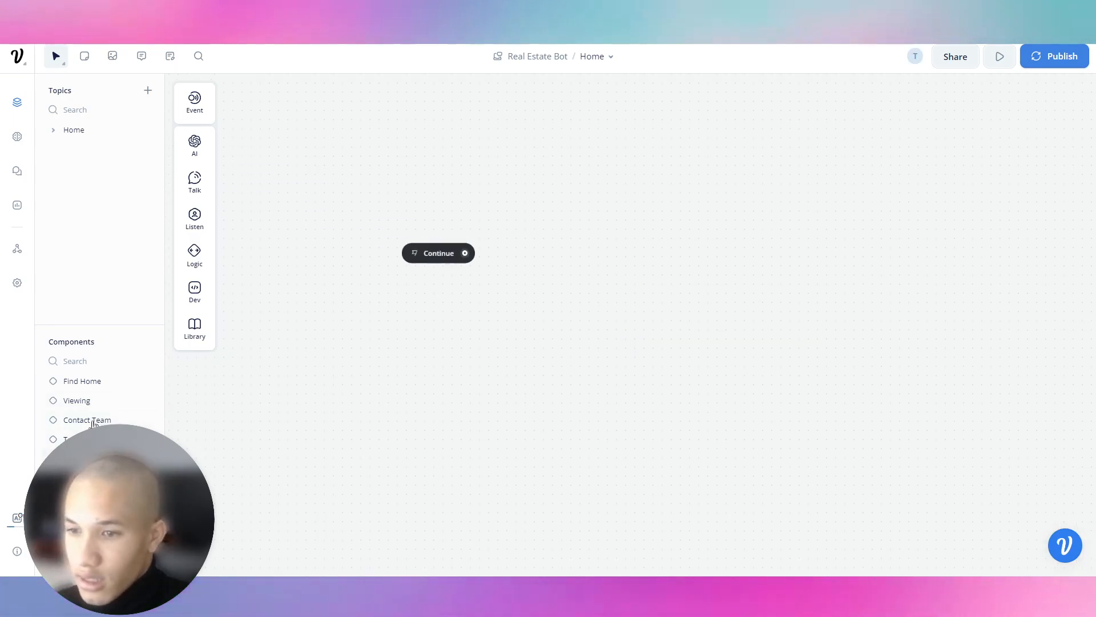
pyautogui.click(84, 440)
pyautogui.click(84, 418)
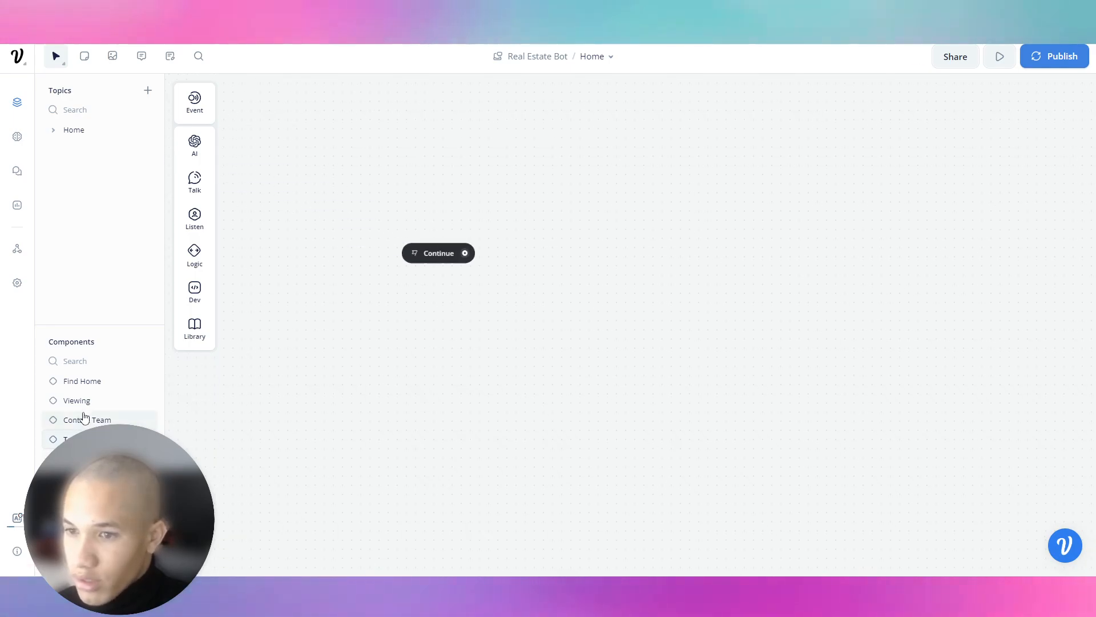
pyautogui.click(83, 403)
pyautogui.click(88, 385)
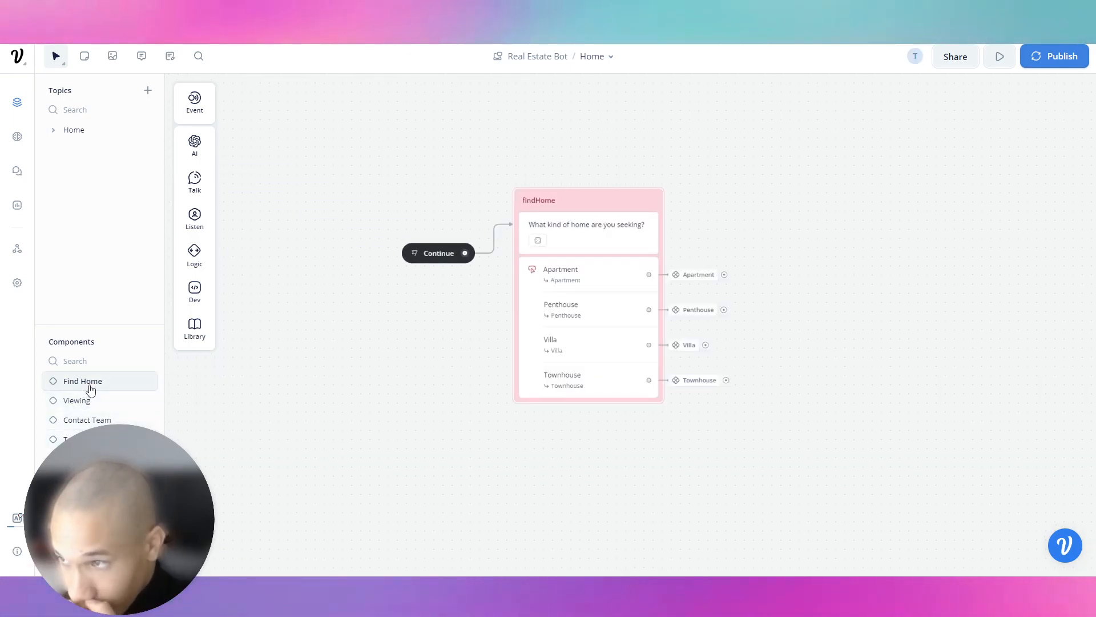
pyautogui.rightClick(684, 276)
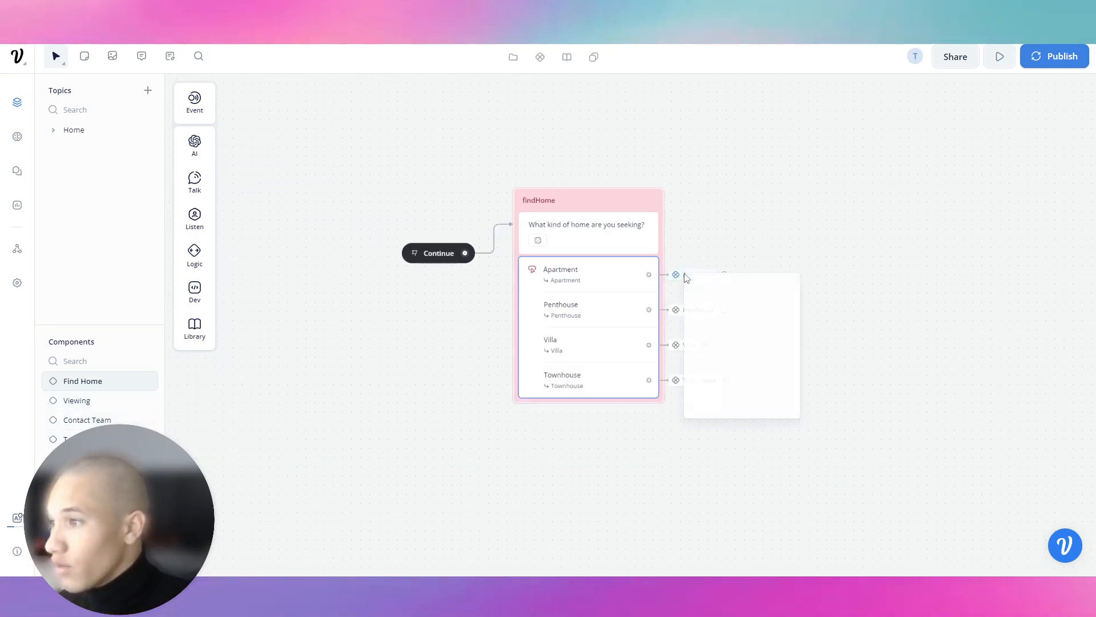
pyautogui.click(684, 277)
pyautogui.rightClick(683, 276)
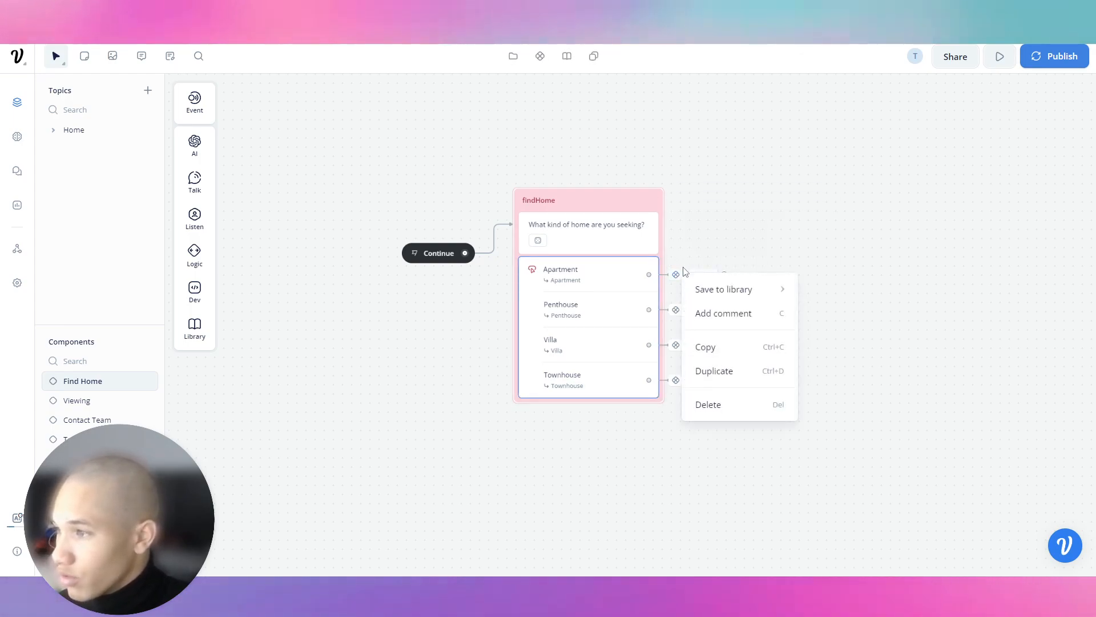
pyautogui.click(684, 271)
pyautogui.click(651, 277)
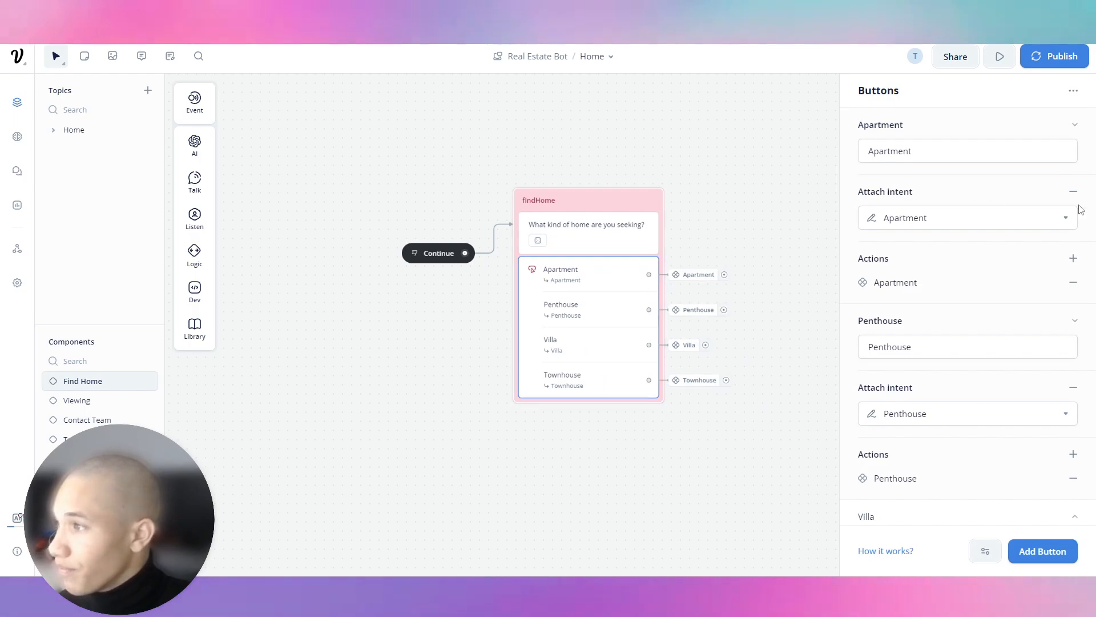
# Remove the component actions from the Villa and Townhouse buttons.
pyautogui.click(1074, 125)
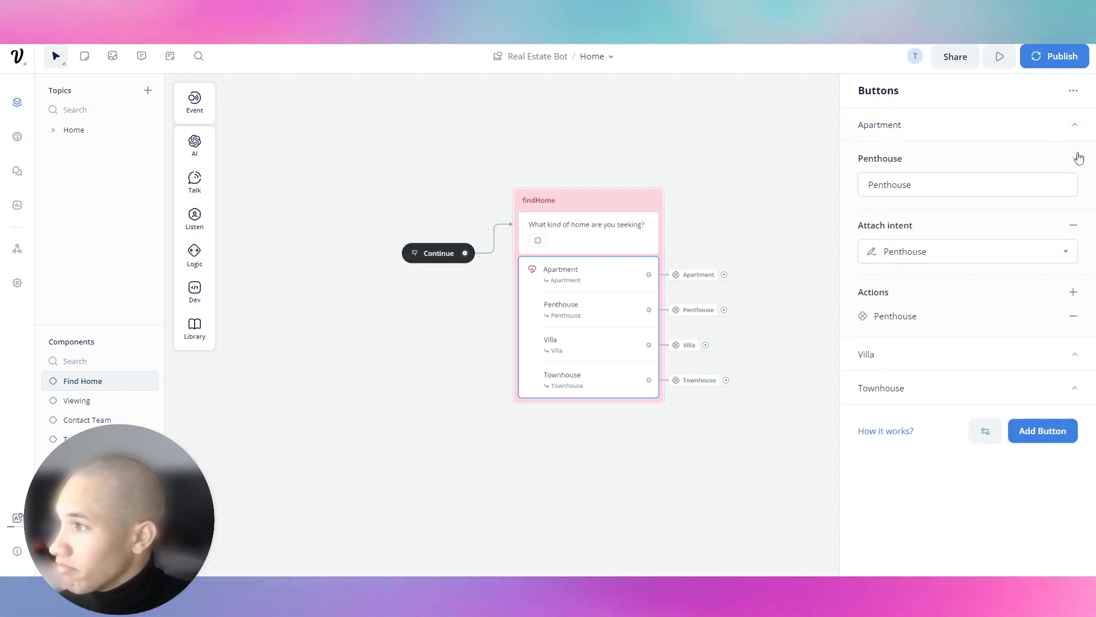
pyautogui.click(1078, 158)
pyautogui.click(1080, 191)
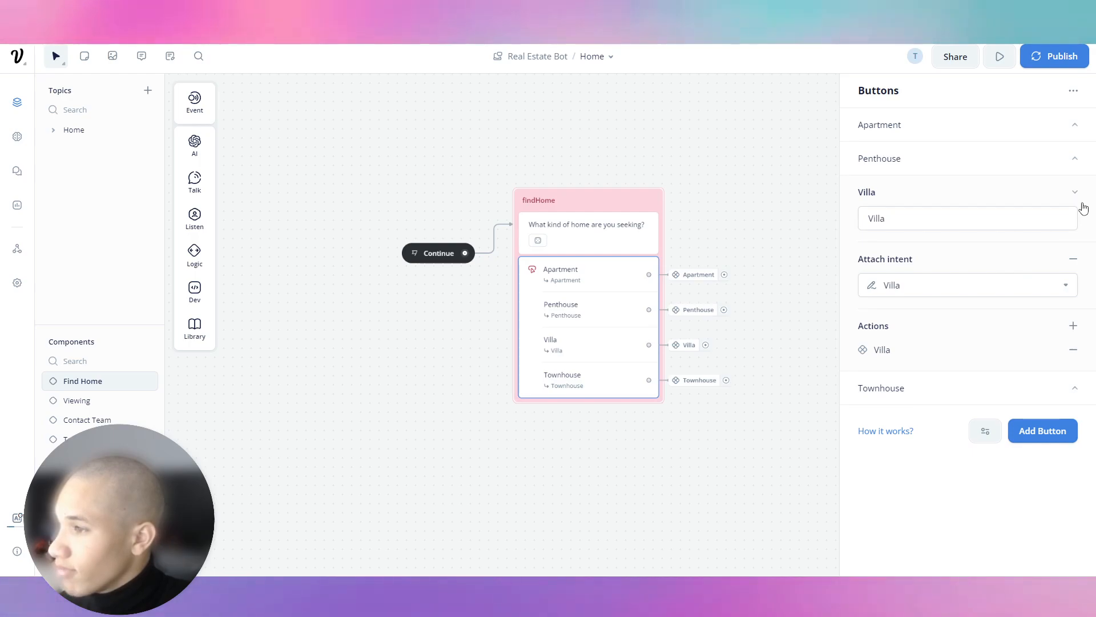
pyautogui.click(1072, 348)
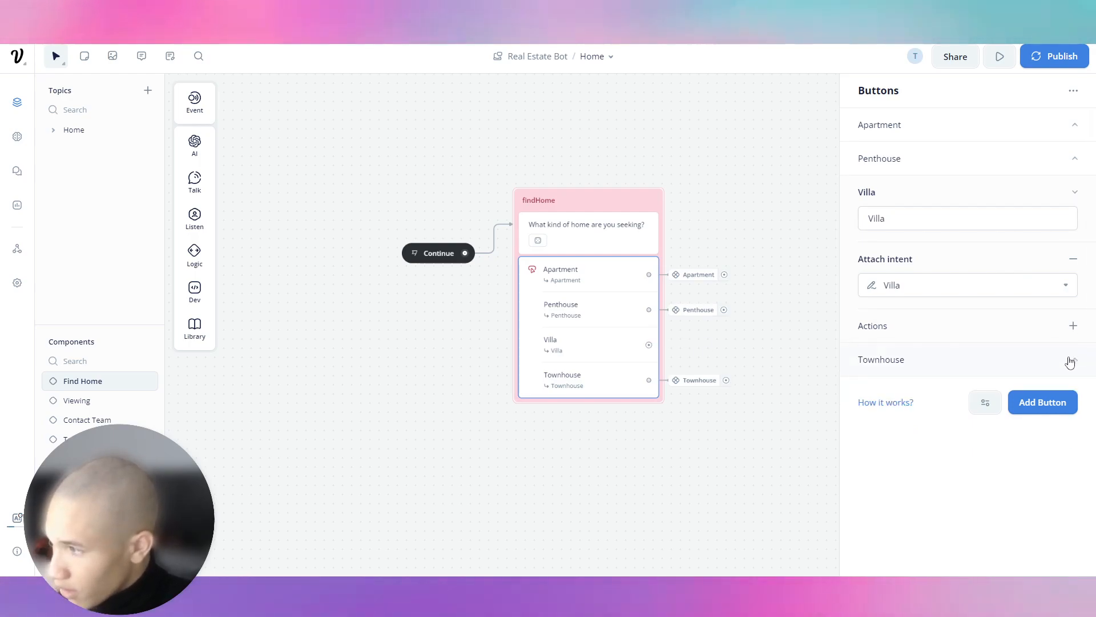
pyautogui.click(1071, 361)
pyautogui.click(1074, 503)
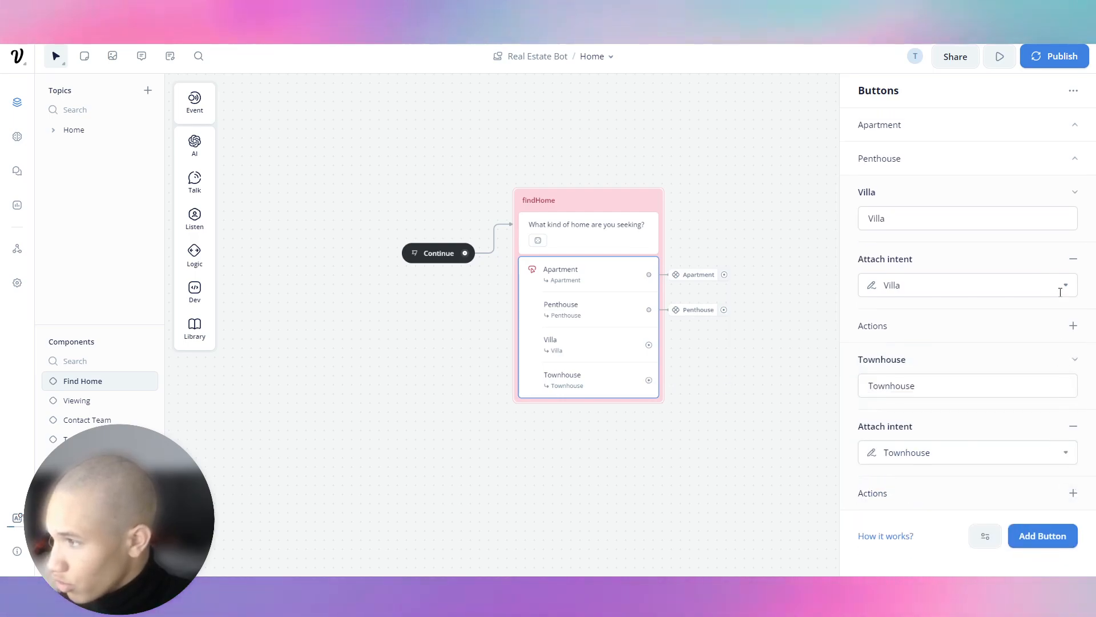
pyautogui.click(1075, 326)
pyautogui.click(993, 321)
pyautogui.click(1075, 360)
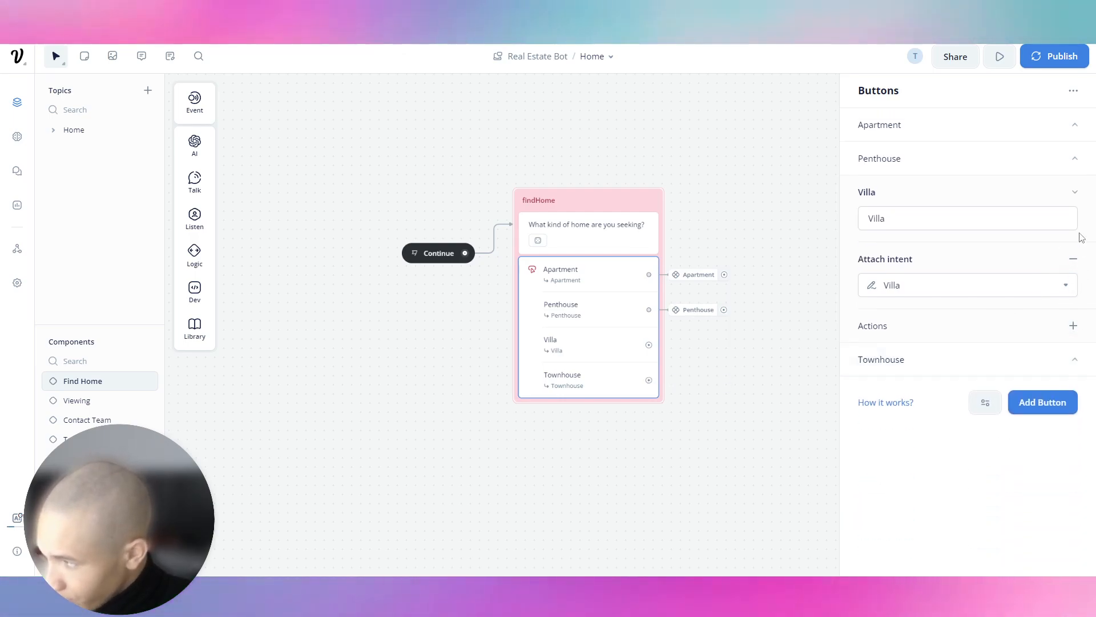
pyautogui.click(1074, 192)
# Remove the component actions from the Penthouse and Apartment buttons.
pyautogui.click(1075, 158)
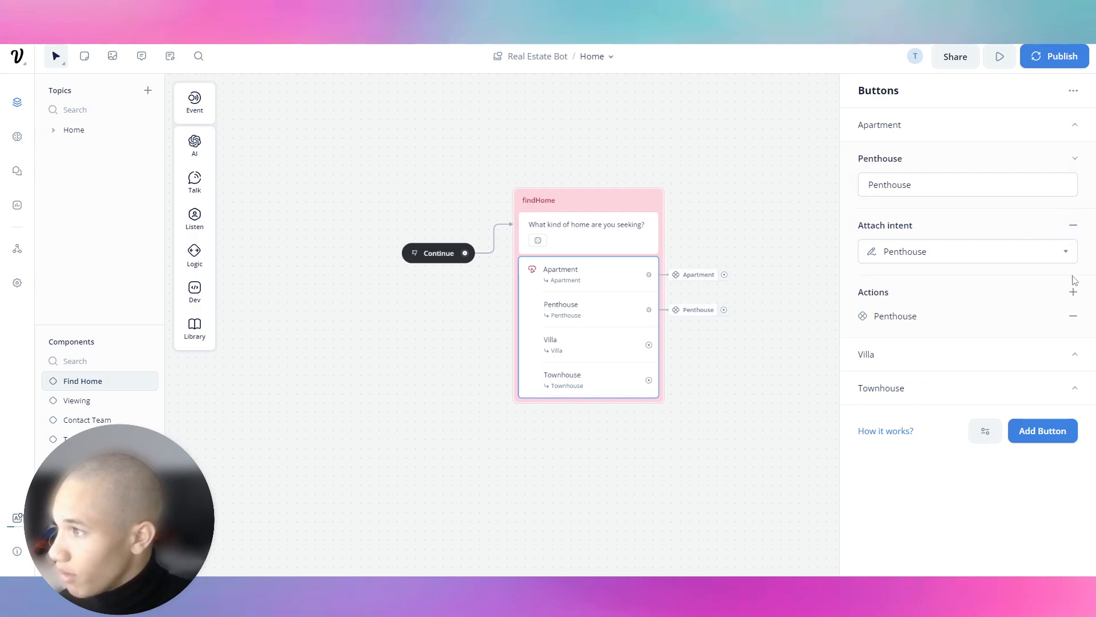
pyautogui.click(1073, 317)
pyautogui.click(1074, 158)
pyautogui.click(1074, 124)
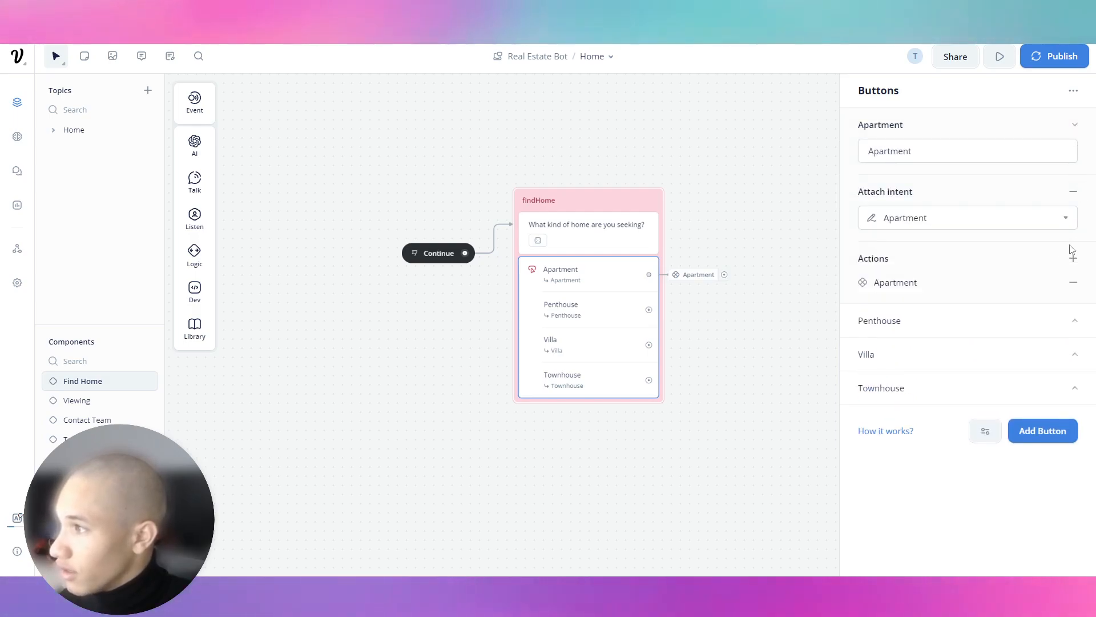
pyautogui.click(1073, 284)
pyautogui.click(1075, 126)
# Link the Apartment choice to a component step and draw a link from Penthouse.
pyautogui.moveTo(649, 274); pyautogui.dragTo(696, 279)
pyautogui.moveTo(737, 447)
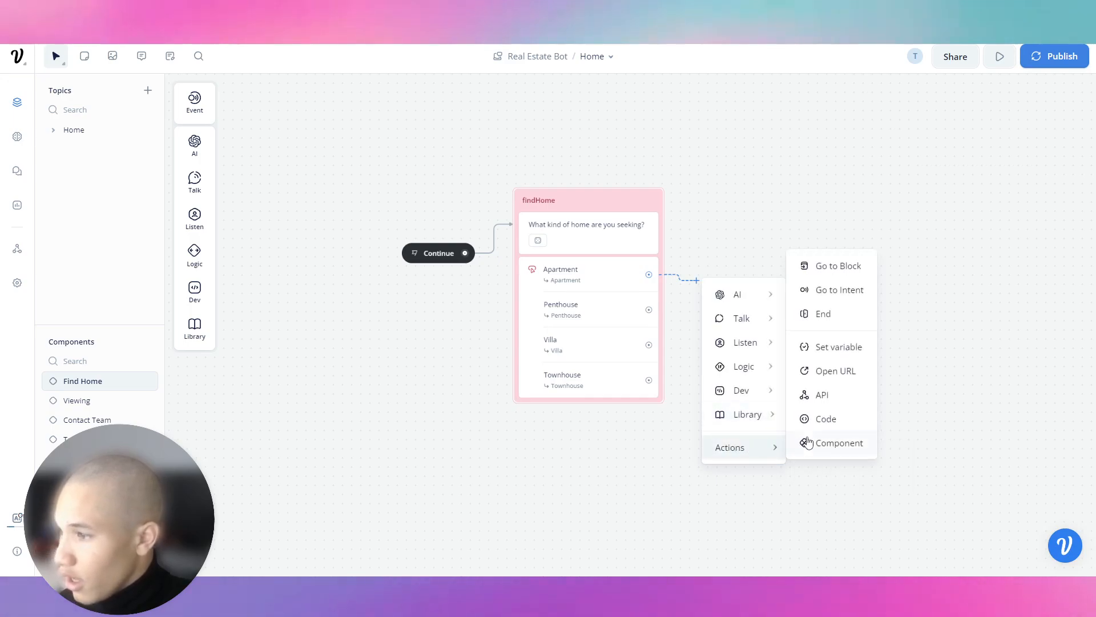
pyautogui.click(840, 449)
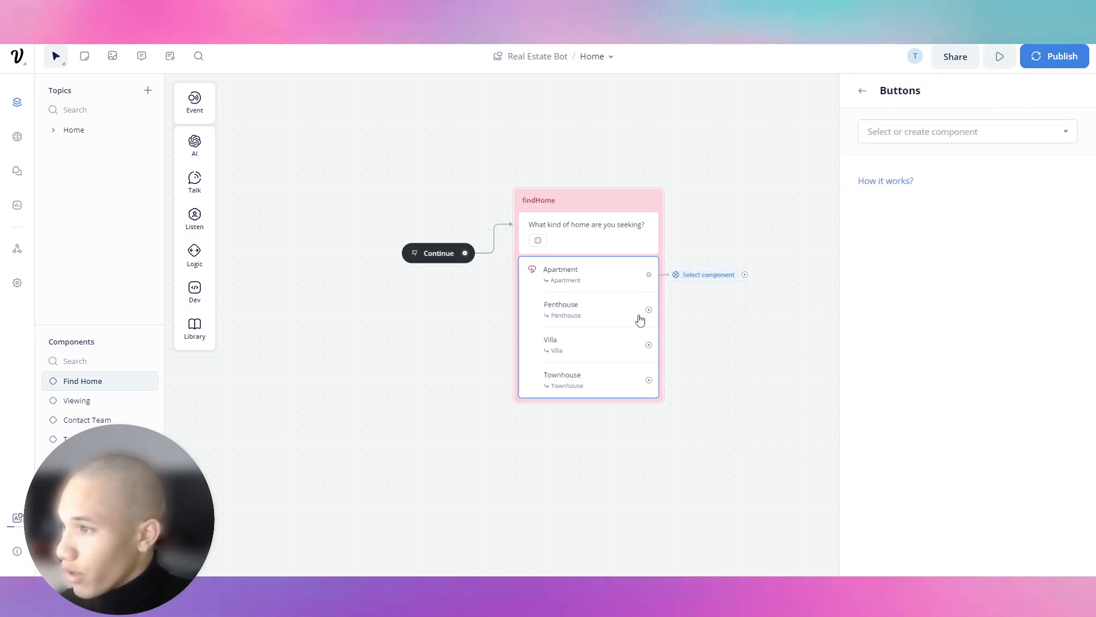
pyautogui.moveTo(649, 310); pyautogui.dragTo(717, 311)
pyautogui.rightClick(717, 311)
pyautogui.click(707, 300)
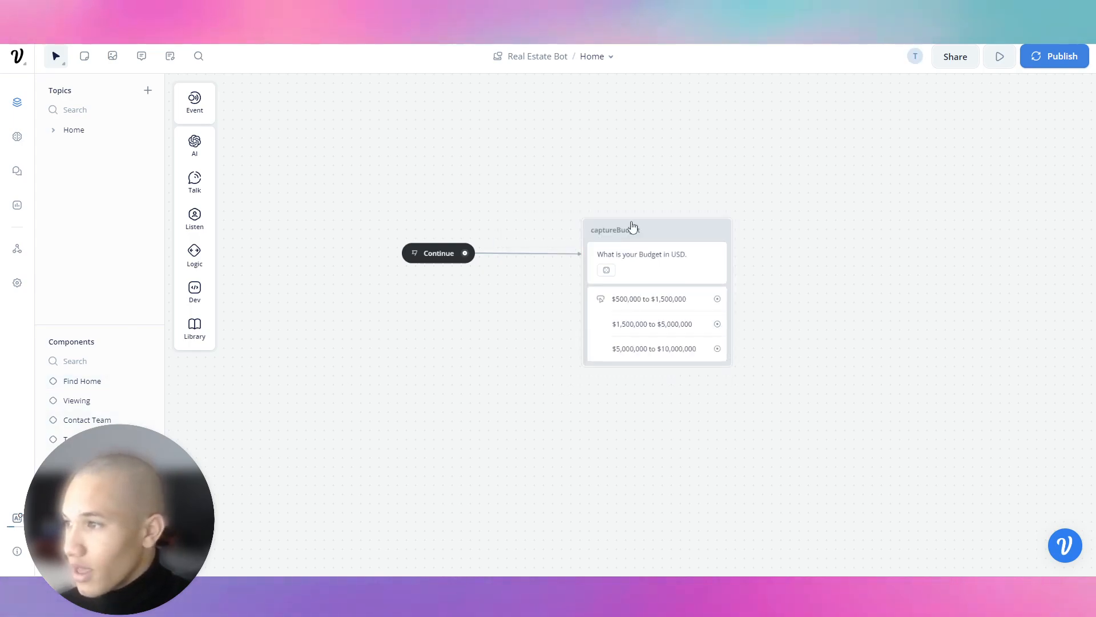
# Copy captureBudget, delete its link from Continue, and move it to the top left.
pyautogui.click(634, 228)
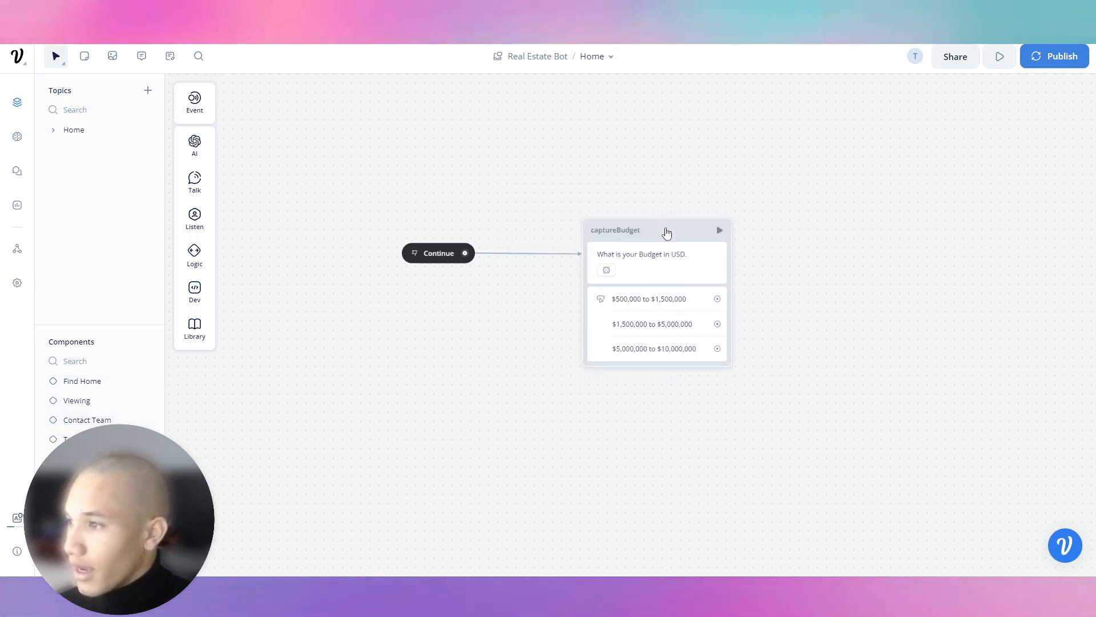
pyautogui.rightClick(656, 233)
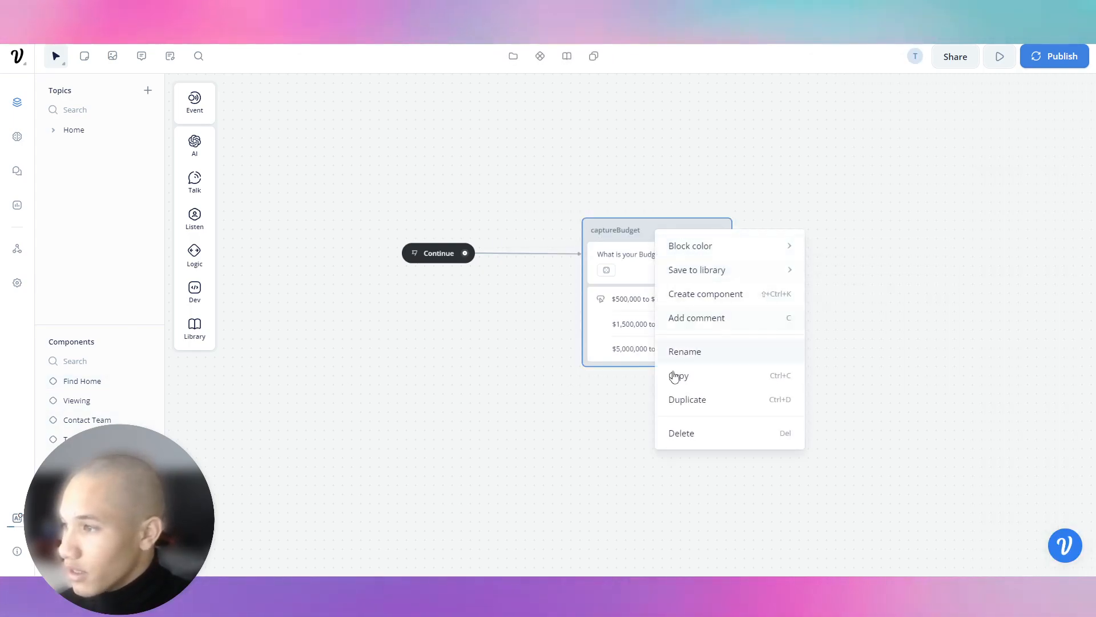
pyautogui.click(694, 378)
pyautogui.rightClick(644, 235)
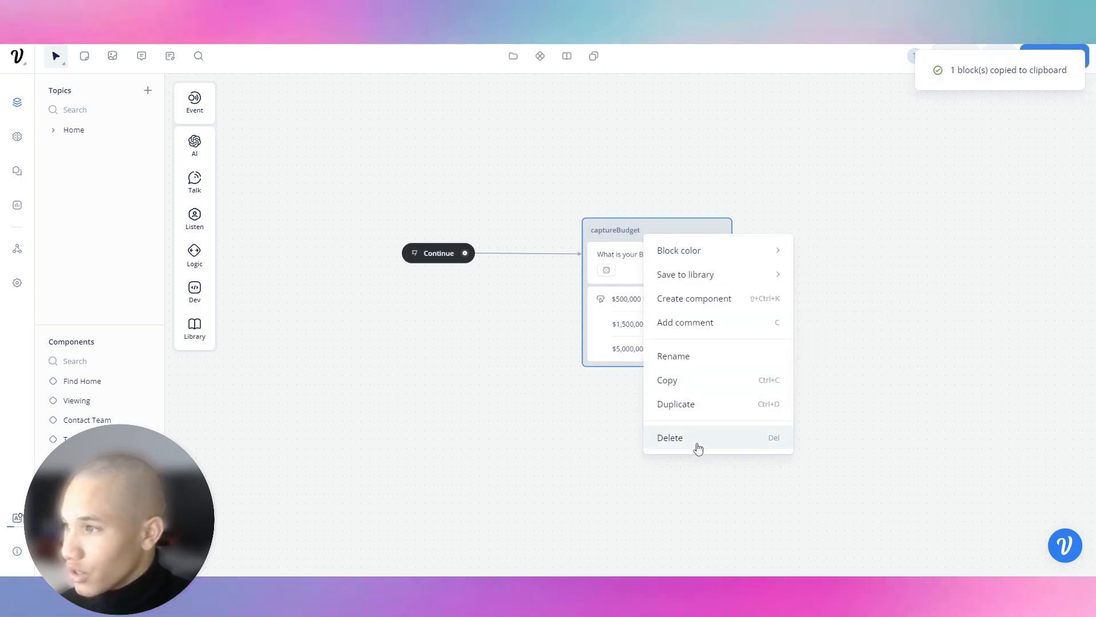
pyautogui.click(548, 252)
pyautogui.click(570, 225)
pyautogui.moveTo(627, 226); pyautogui.dragTo(349, 53)
pyautogui.scroll(-2, 511, 329)
# Add a text block after Continue asking 'What is your preferred Location?'.
pyautogui.click(446, 292)
pyautogui.moveTo(534, 357)
pyautogui.moveTo(570, 339)
pyautogui.click(611, 341)
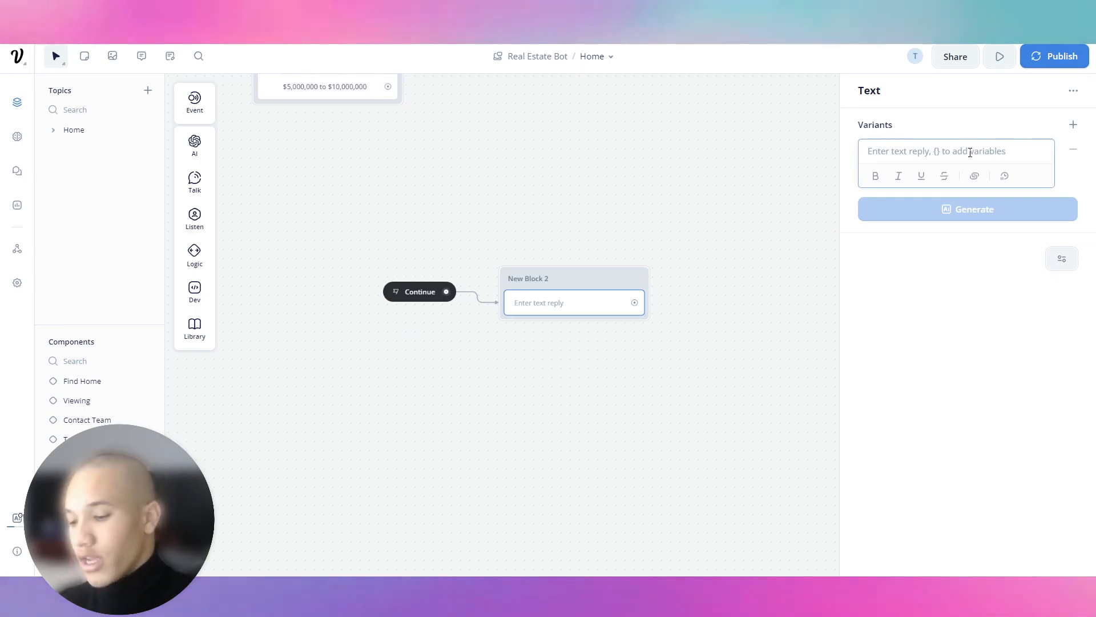
pyautogui.write('What is your preferr')
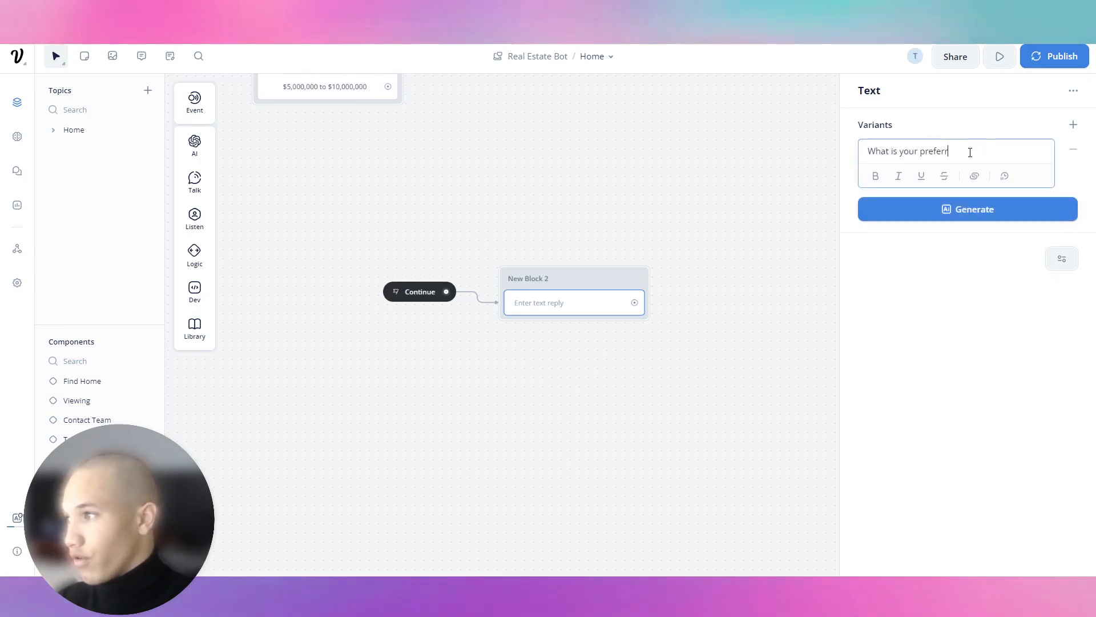
pyautogui.write('rred Location?')
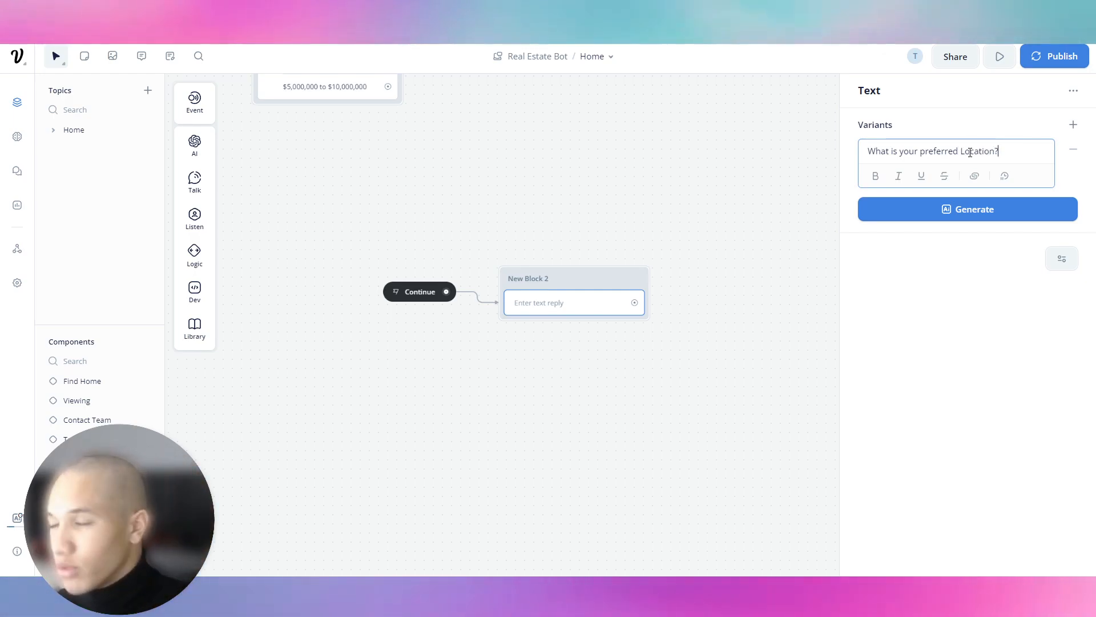
# Generate alternative phrasings and discard all but one variant.
pyautogui.click(956, 209)
pyautogui.click(957, 284)
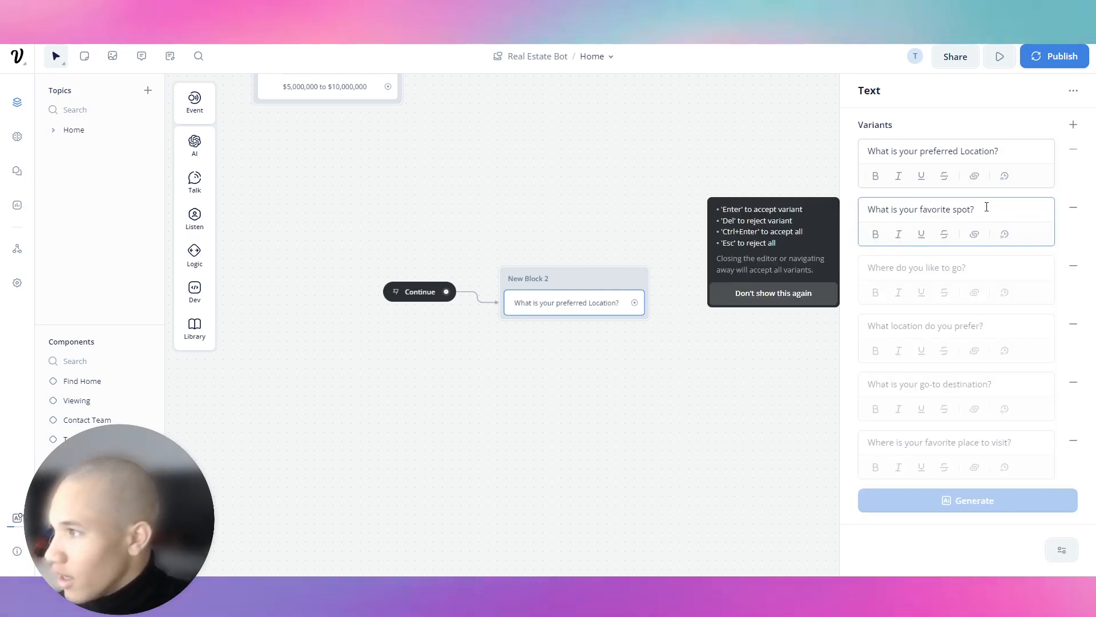
pyautogui.click(1071, 208)
pyautogui.click(1071, 209)
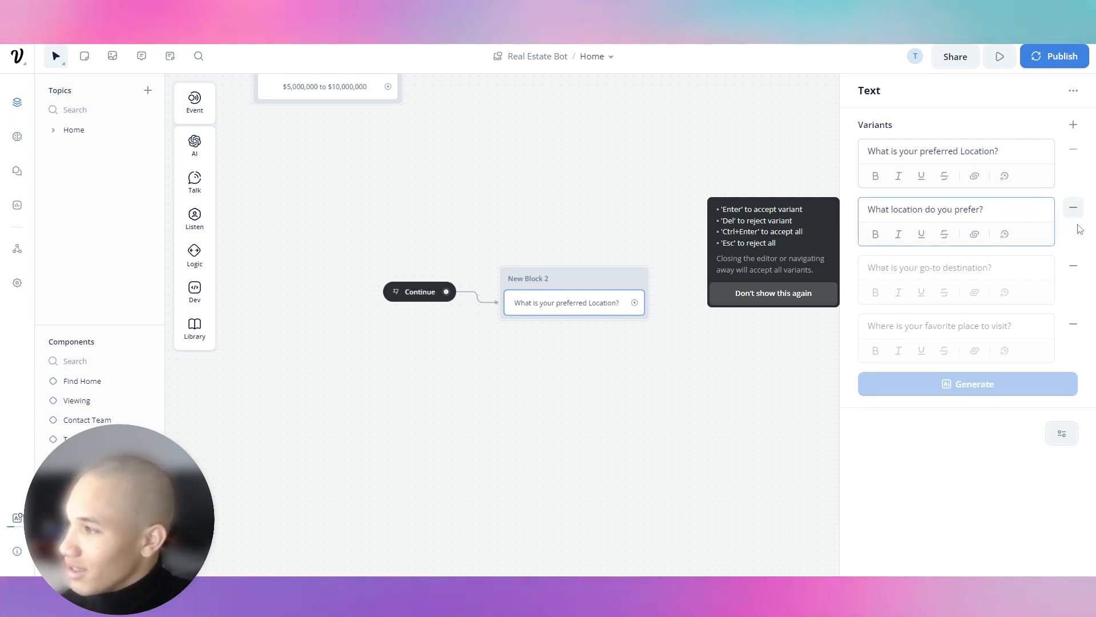
pyautogui.click(1073, 266)
pyautogui.click(1074, 266)
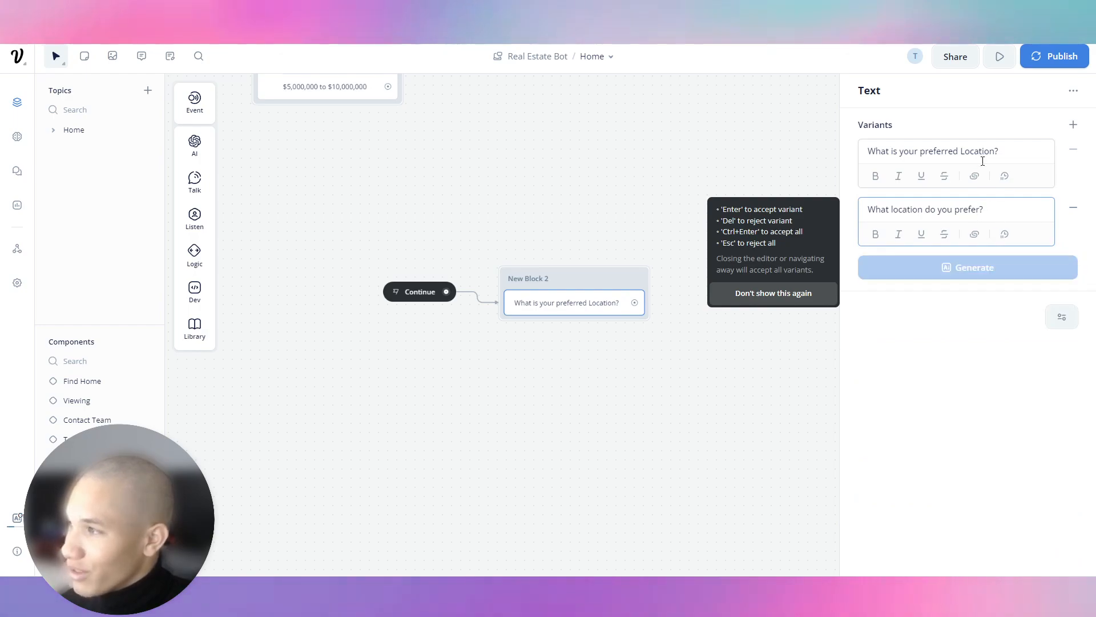
pyautogui.click(573, 155)
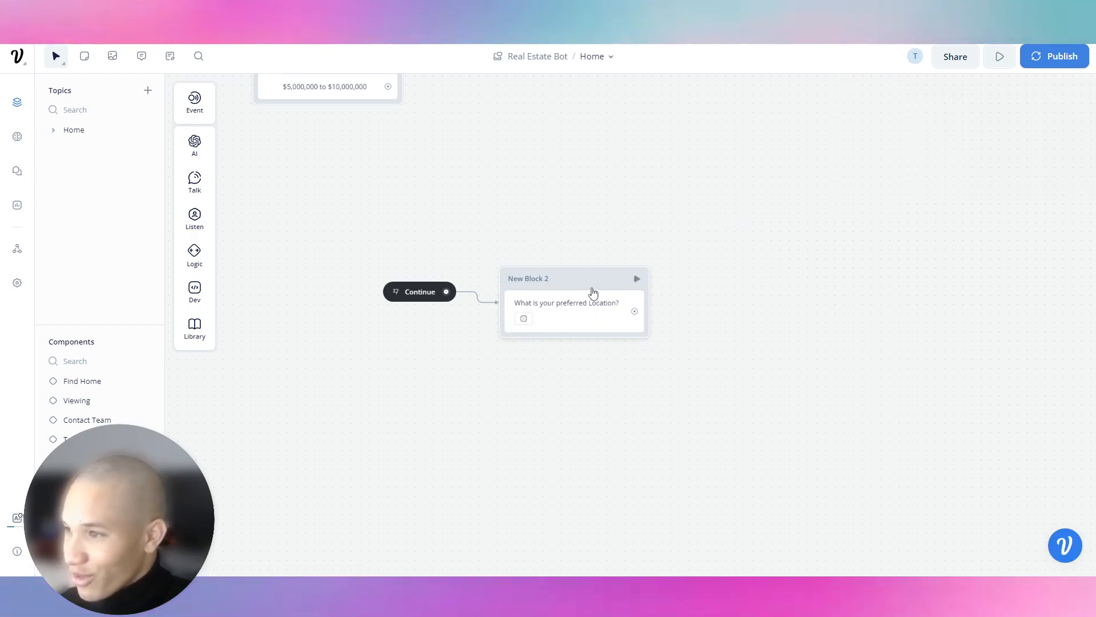
# Add a Buttons step to New Block 2 with the first button labelled Aventura.
pyautogui.moveTo(182, 187)
pyautogui.moveTo(196, 214)
pyautogui.moveTo(261, 219); pyautogui.dragTo(565, 322)
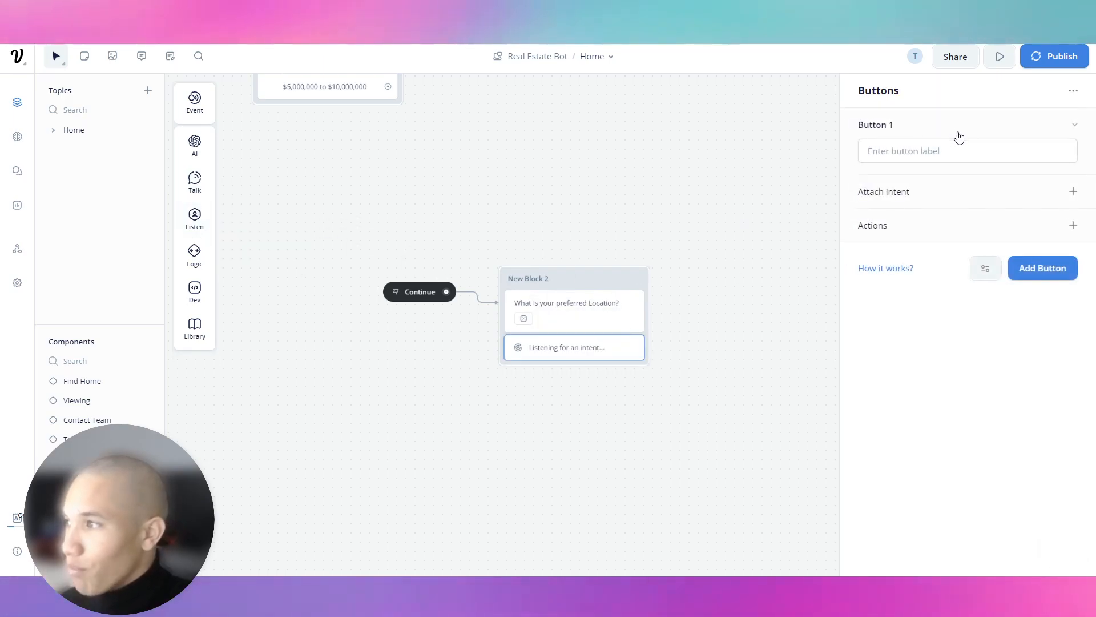
pyautogui.click(960, 154)
pyautogui.write('Ave')
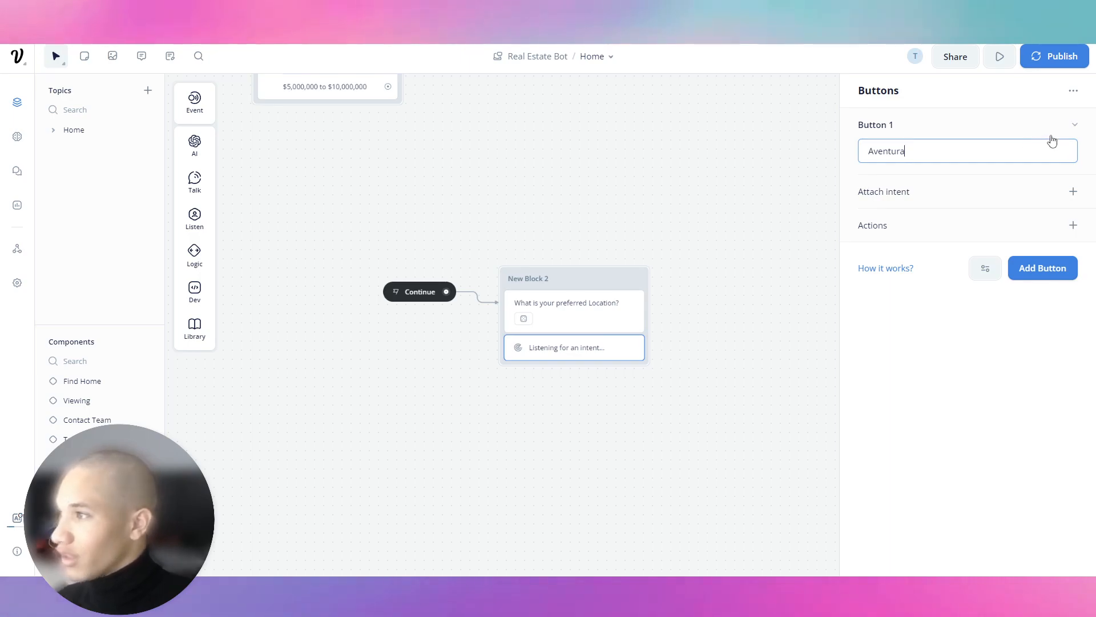
pyautogui.write('ntura')
pyautogui.click(1082, 132)
# Add Sunny Isles and Brickle buttons, then close the button settings.
pyautogui.click(1054, 169)
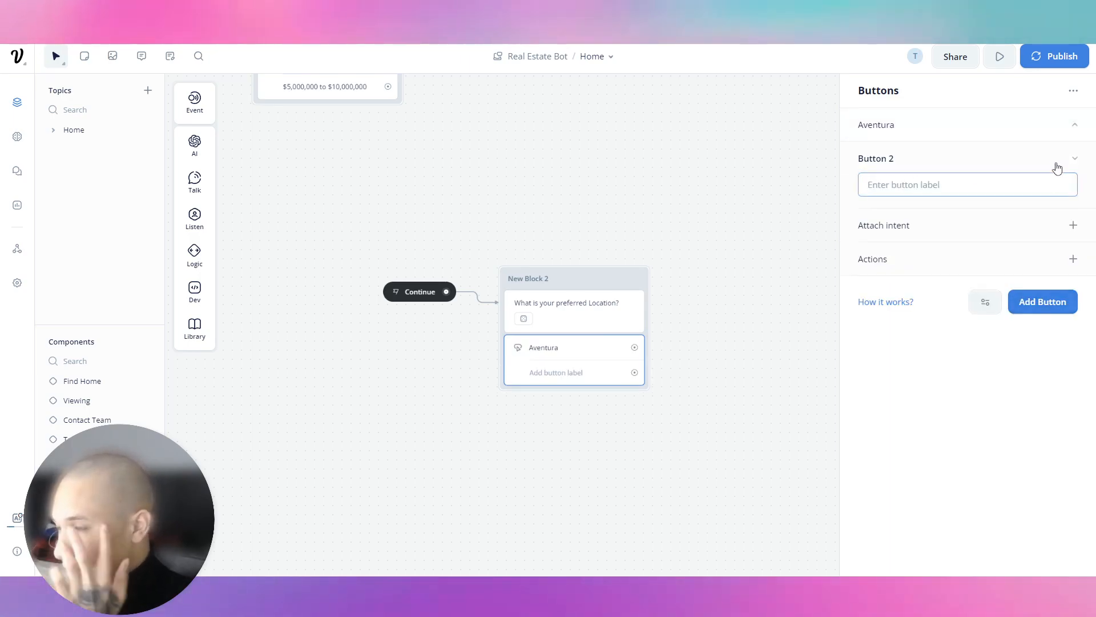
pyautogui.write('Sunn')
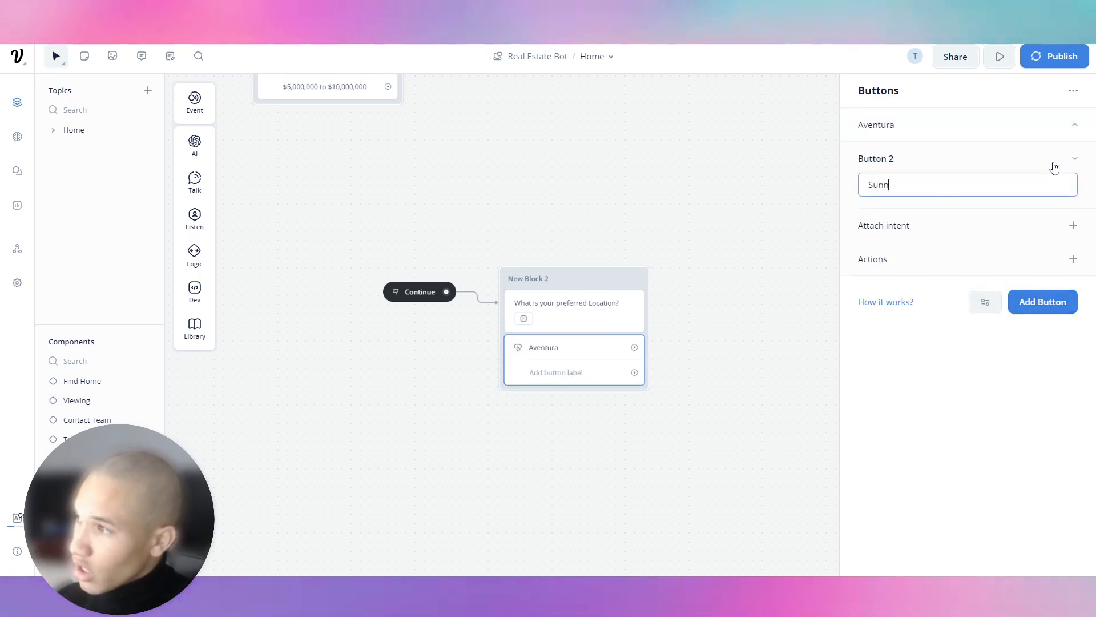
pyautogui.write('y Isles')
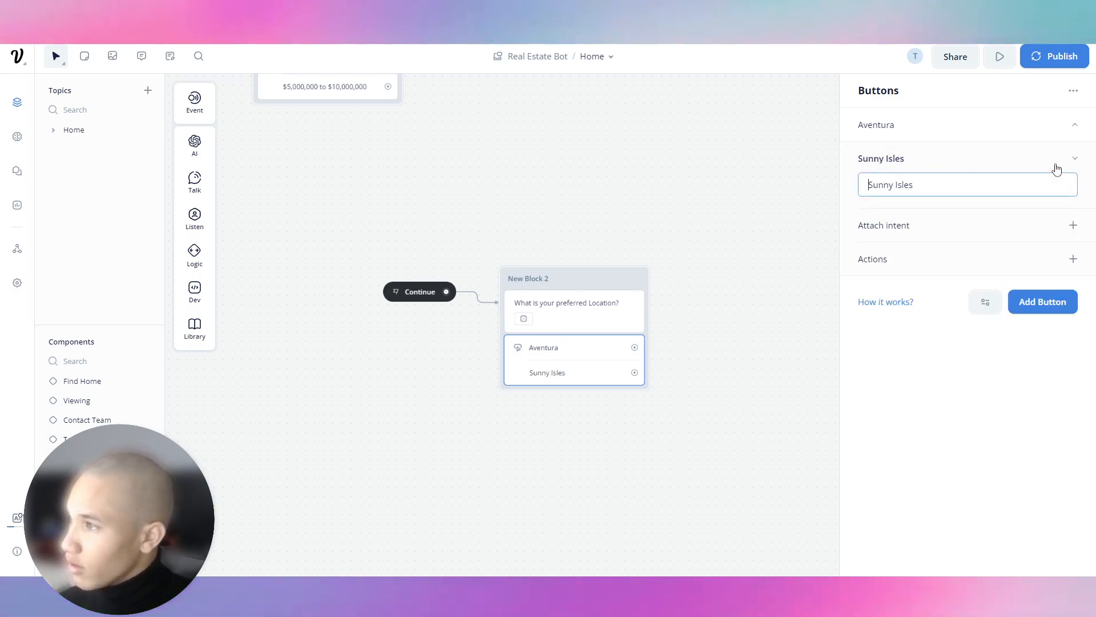
pyautogui.click(1059, 172)
pyautogui.click(1028, 199)
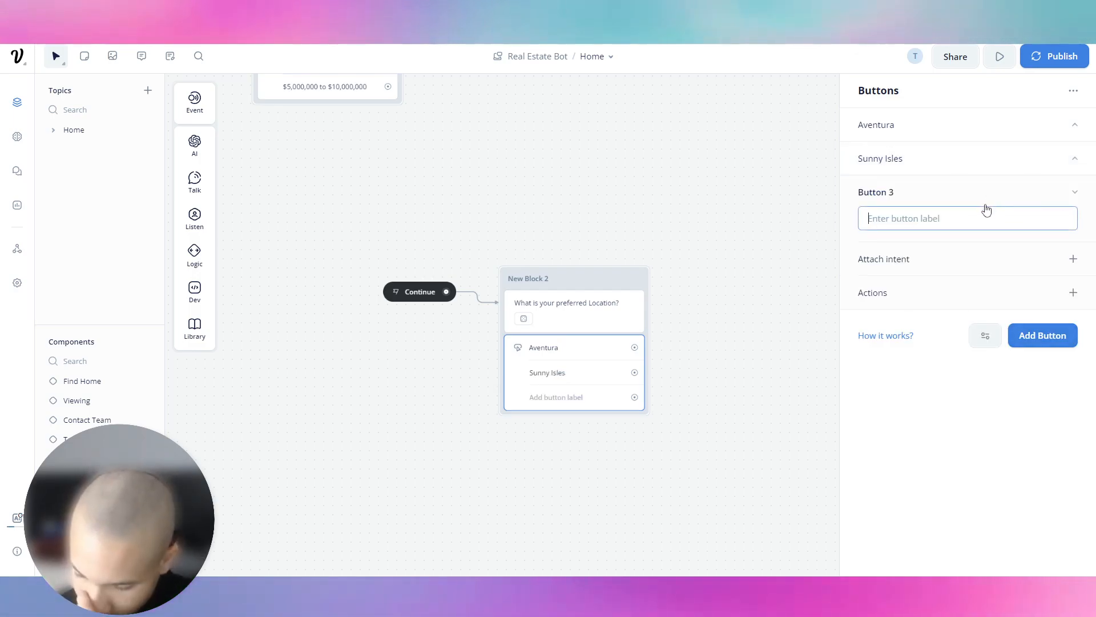
pyautogui.write('Brick')
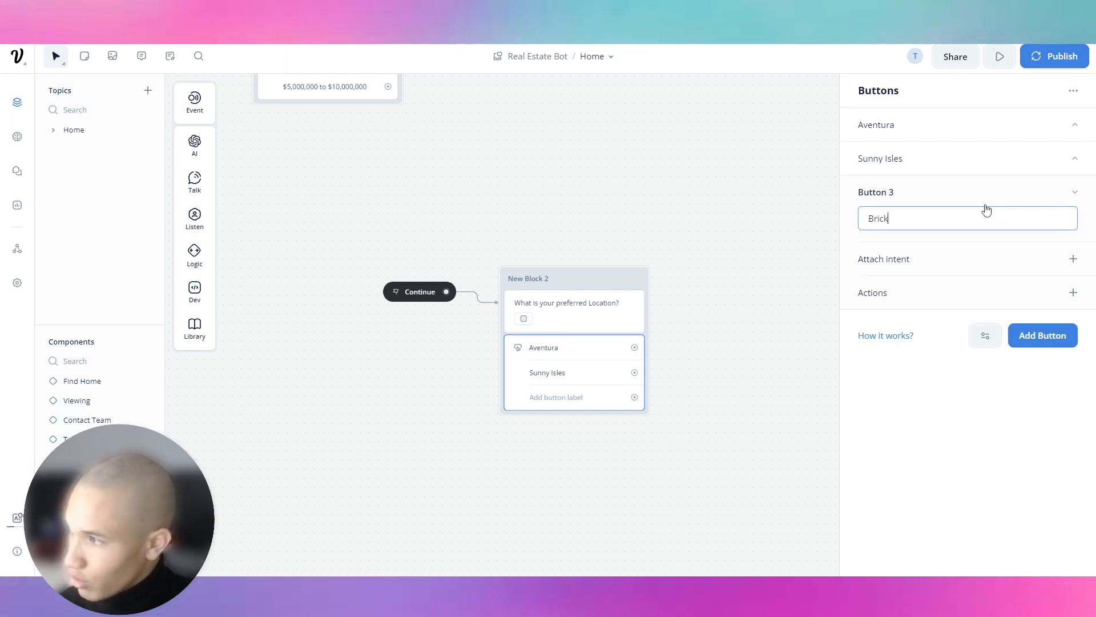
pyautogui.click(1076, 191)
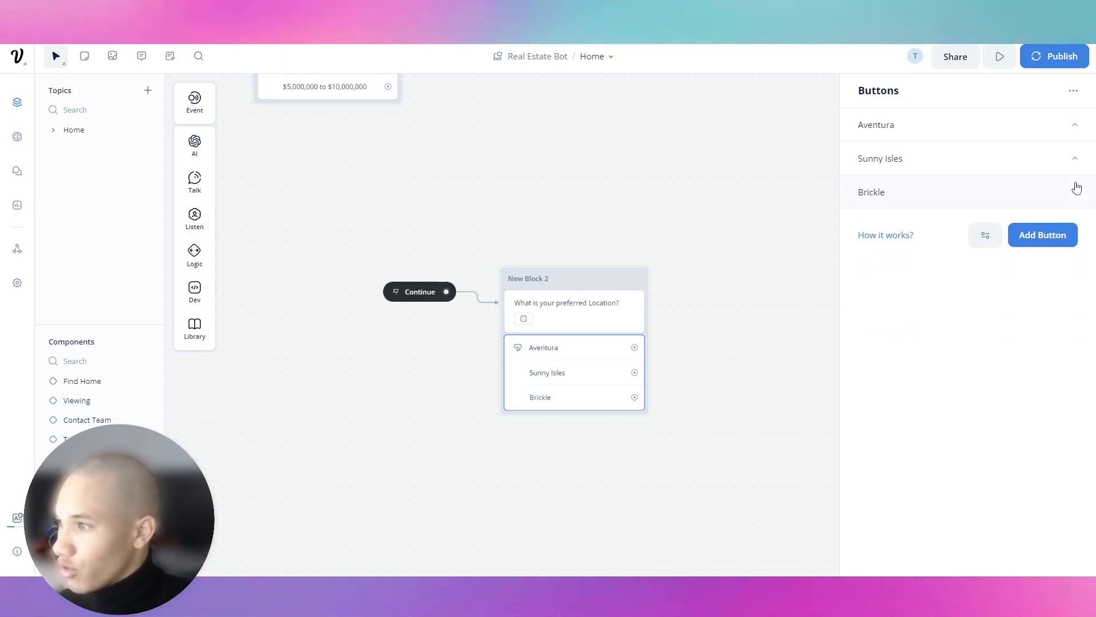
pyautogui.click(698, 260)
pyautogui.scroll(1, 615, 360)
pyautogui.moveTo(607, 351); pyautogui.dragTo(687, 359)
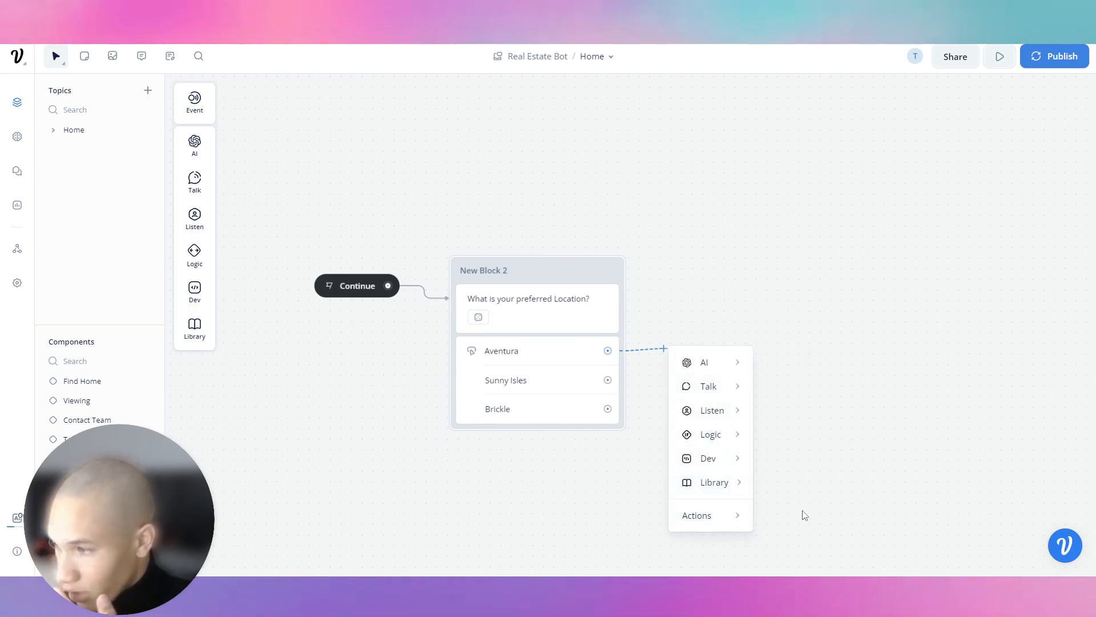
# Link the Aventura button to a new component named Aventura Budget.
pyautogui.moveTo(742, 518)
pyautogui.click(785, 515)
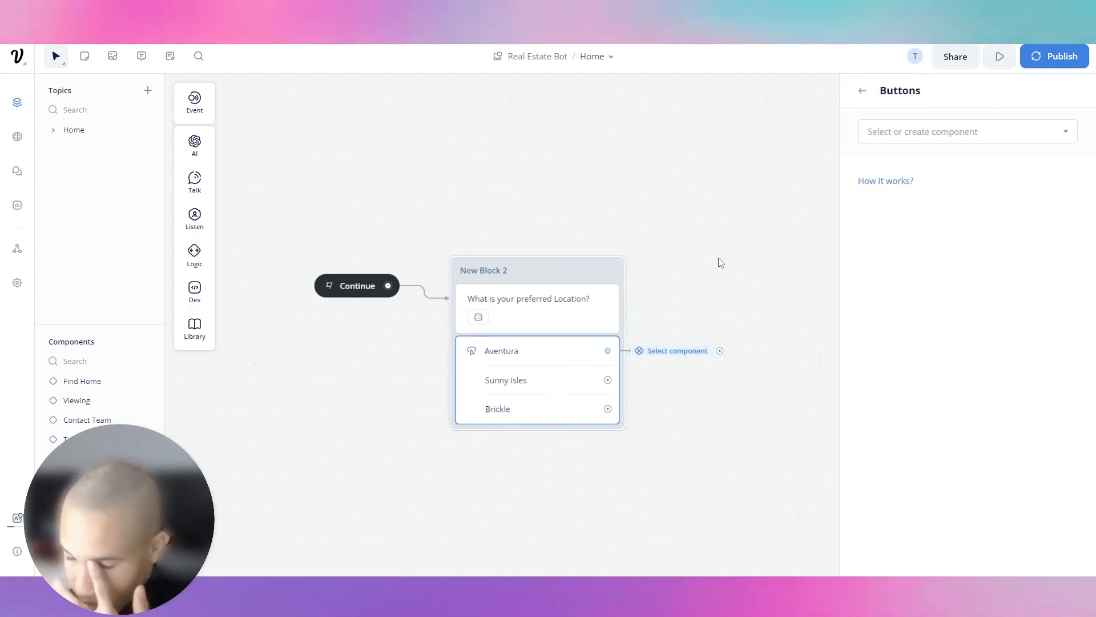
pyautogui.click(933, 139)
pyautogui.click(965, 372)
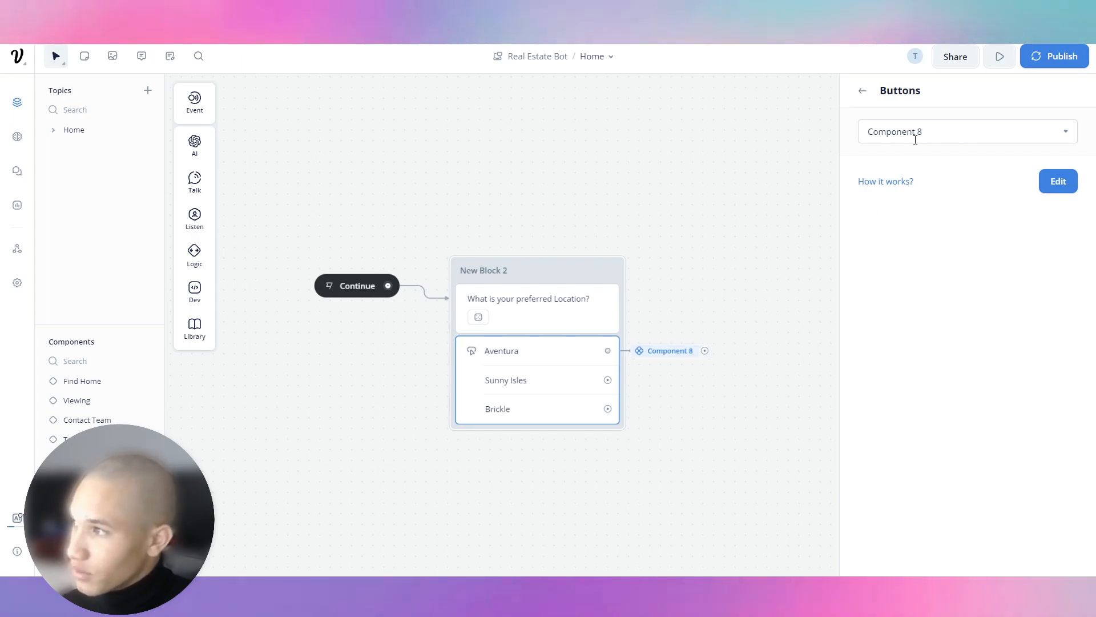
pyautogui.write('Aventura Budget')
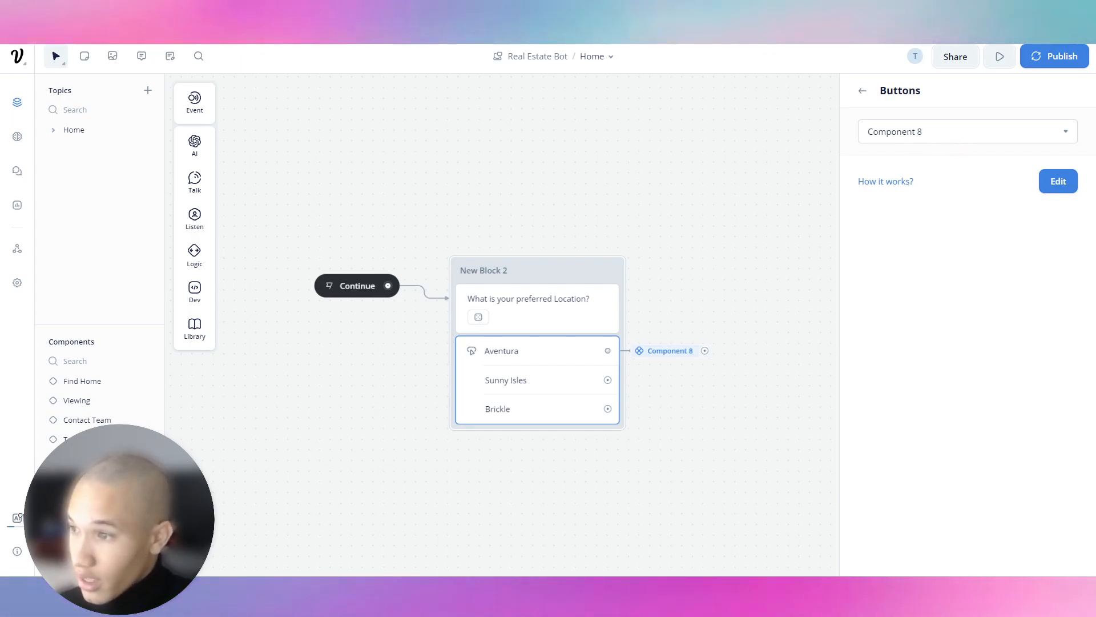
pyautogui.press('Return')
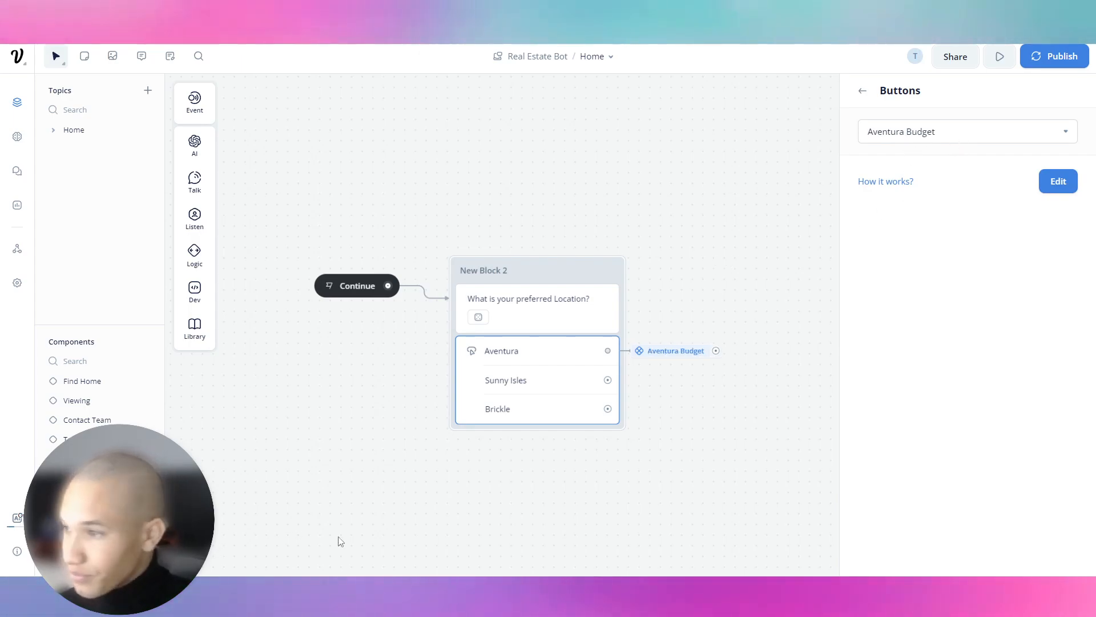
# Link Sunny Isles and Brickle to new components Sunny Isles Budget and Brickle Budget.
pyautogui.moveTo(608, 380); pyautogui.dragTo(671, 379)
pyautogui.moveTo(707, 543)
pyautogui.click(817, 556)
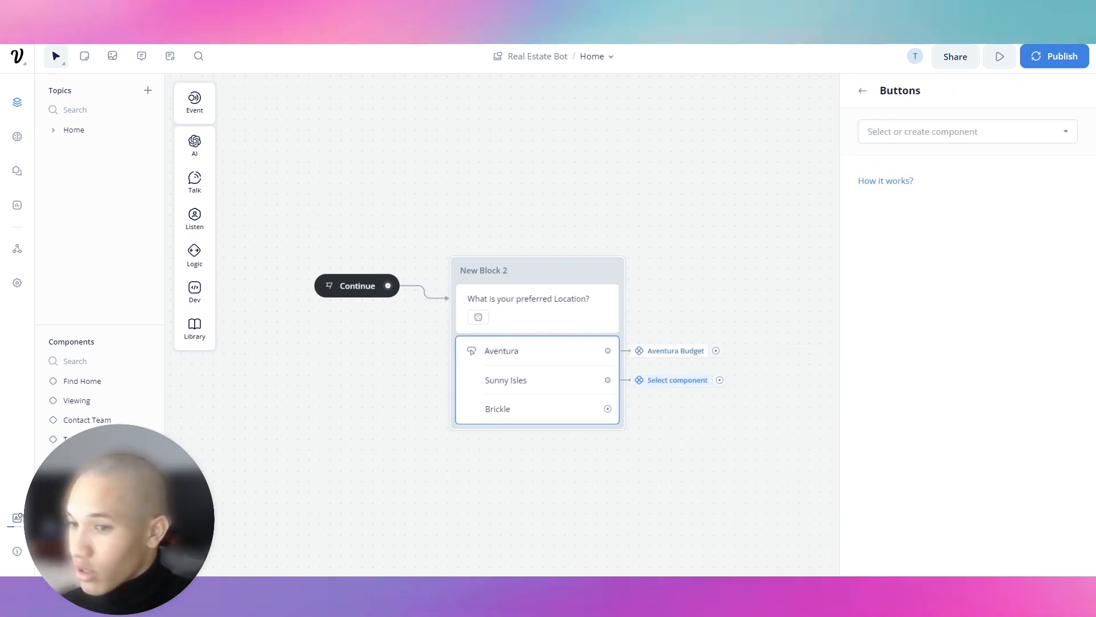
pyautogui.click(952, 382)
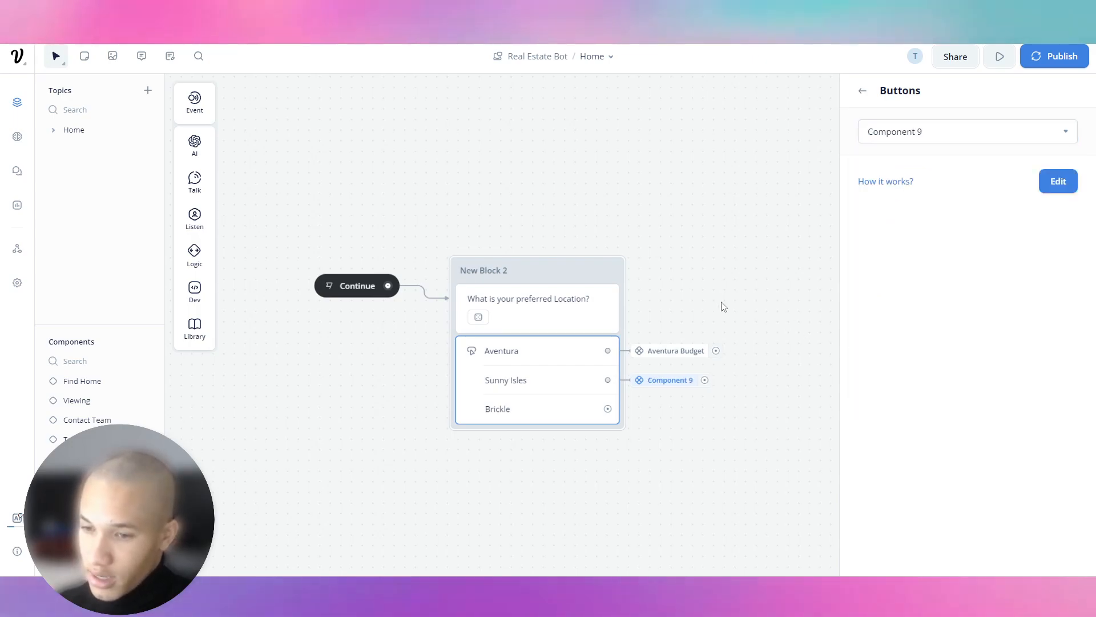
pyautogui.moveTo(607, 408); pyautogui.dragTo(670, 414)
pyautogui.moveTo(718, 398)
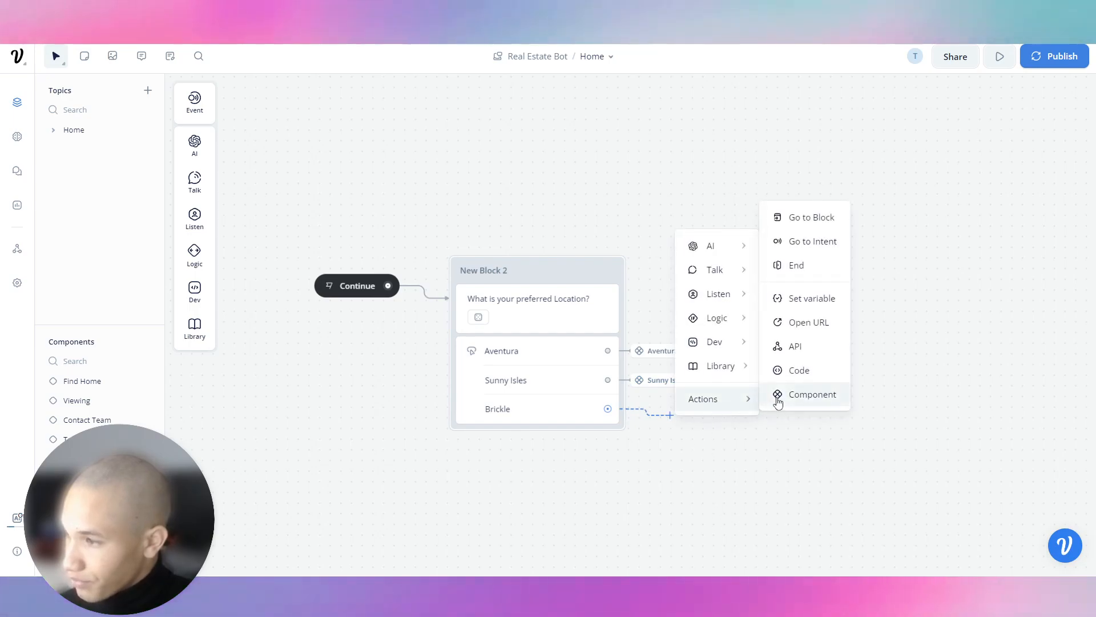
pyautogui.click(780, 397)
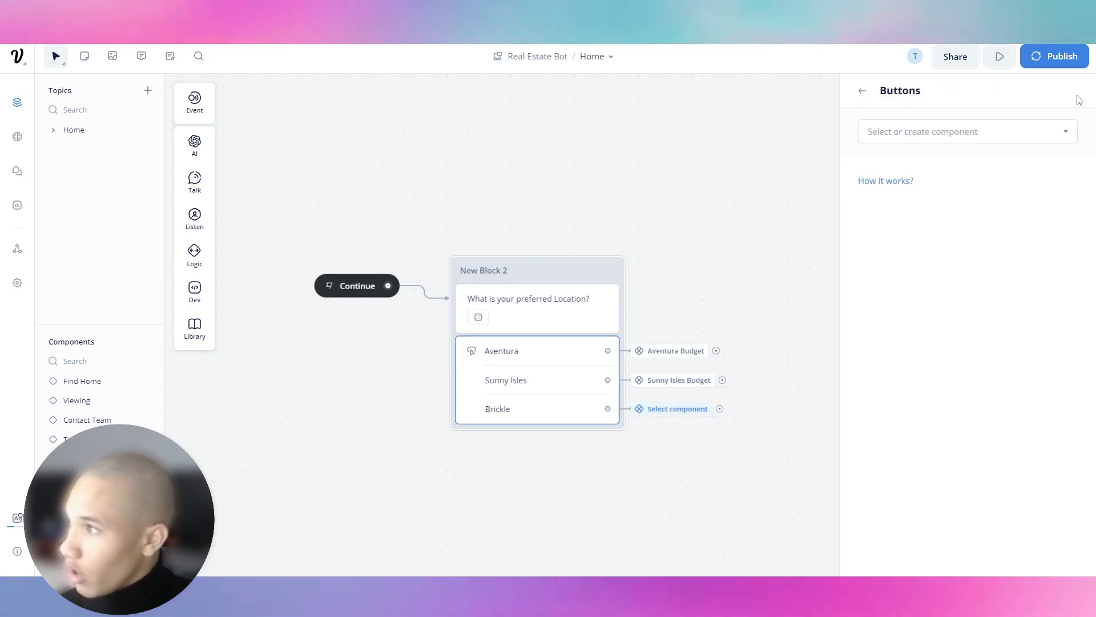
pyautogui.click(1061, 132)
pyautogui.click(945, 385)
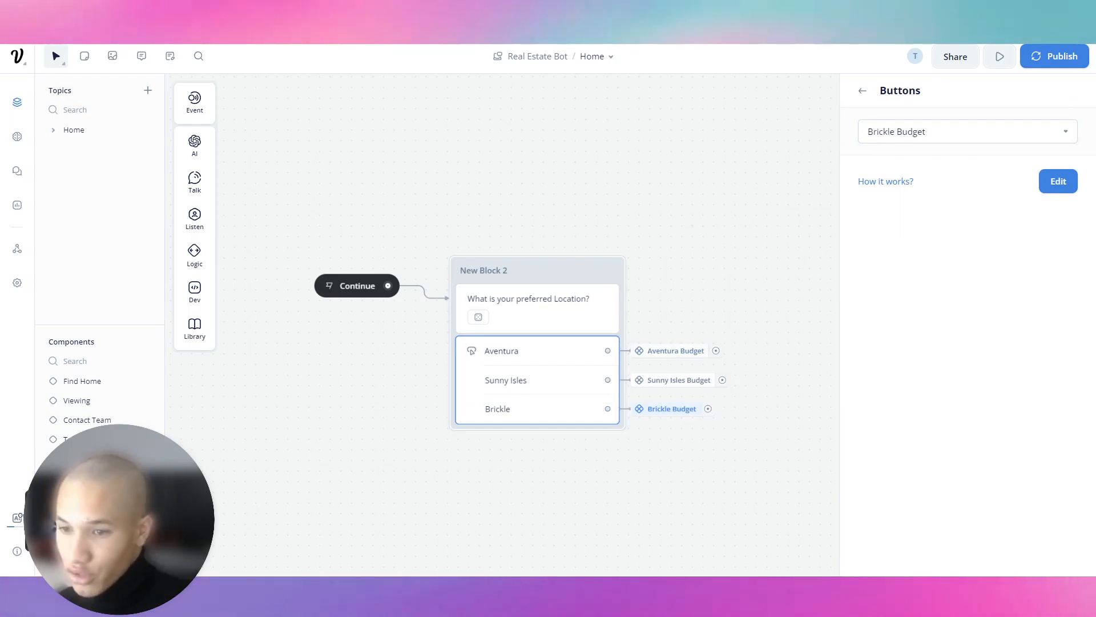
pyautogui.moveTo(438, 141); pyautogui.dragTo(496, 363)
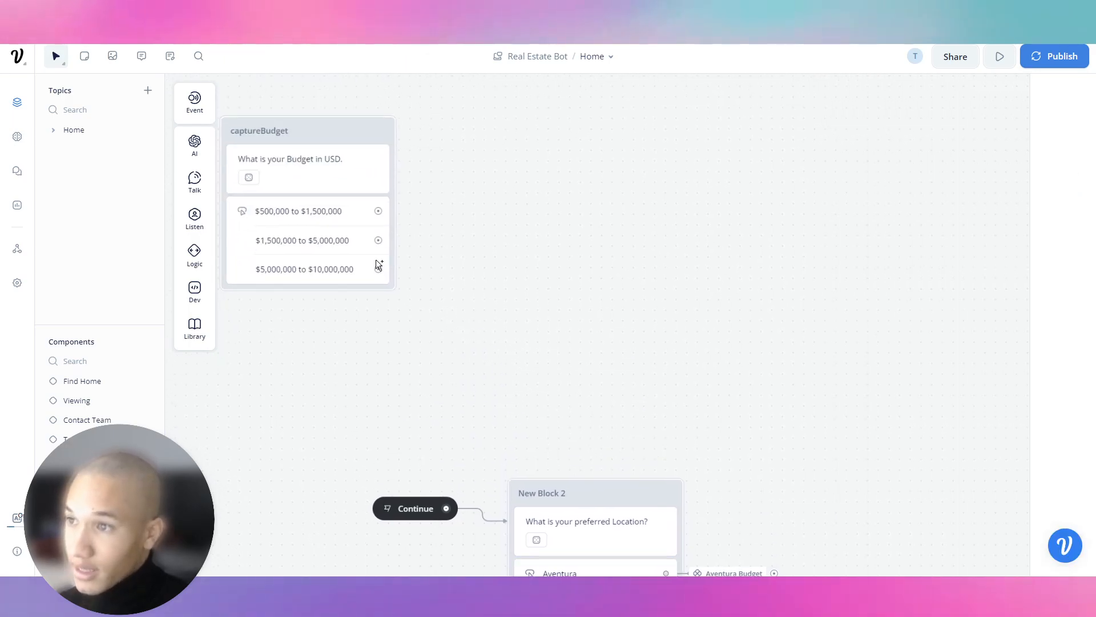
# Copy the captureBudget block from its current canvas.
pyautogui.rightClick(308, 133)
pyautogui.click(342, 280)
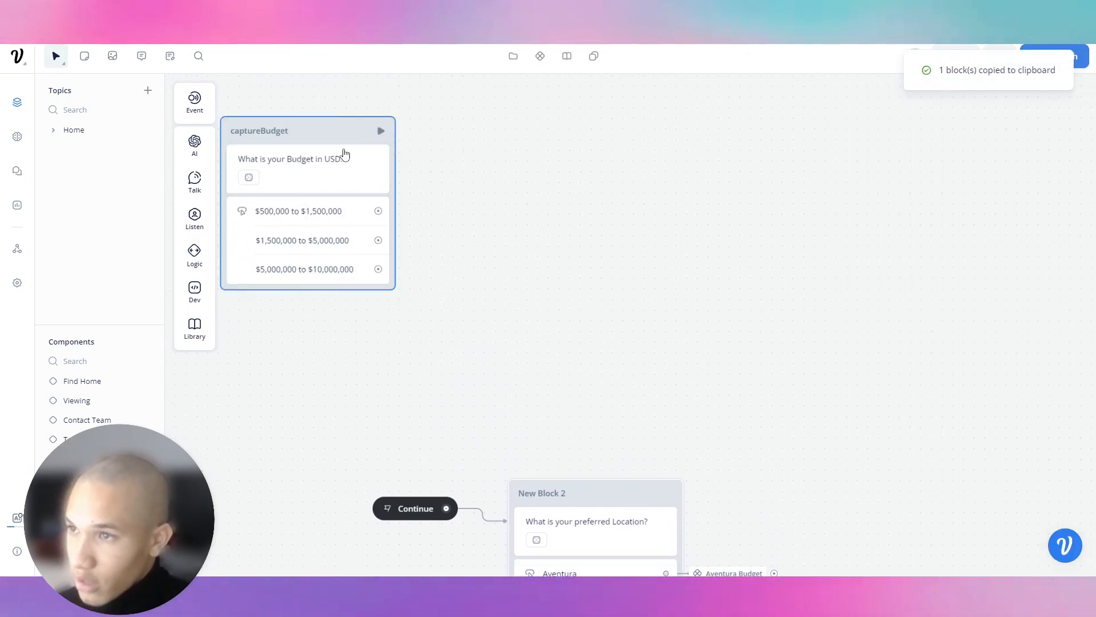
pyautogui.press('Delete')
pyautogui.moveTo(418, 294); pyautogui.dragTo(252, 44)
# Paste the captureBudget copy onto the Continue-only canvas and connect Continue to it.
pyautogui.click(86, 478)
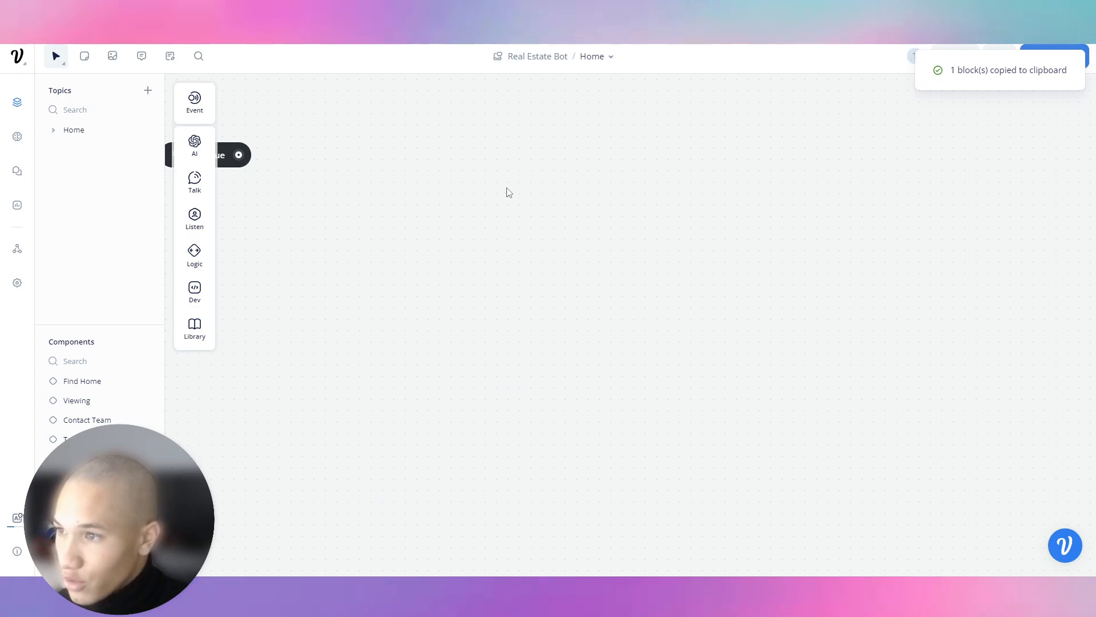
pyautogui.rightClick(521, 239)
pyautogui.click(539, 255)
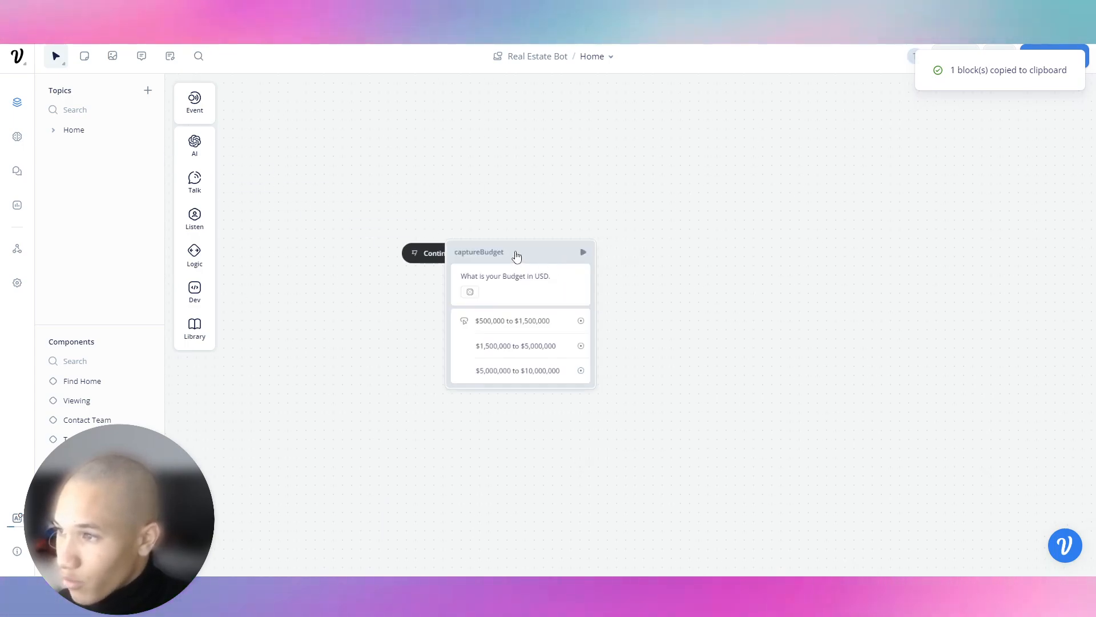
pyautogui.moveTo(465, 253); pyautogui.dragTo(590, 214)
pyautogui.click(595, 271)
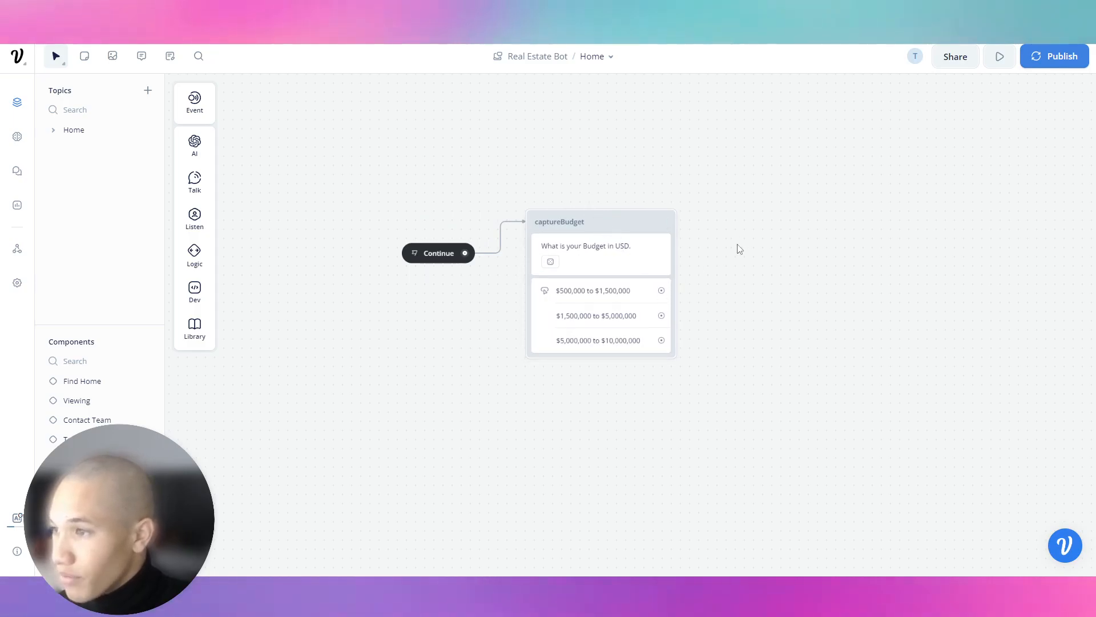
# Begin drawing a connection from the first budget-range answer button.
pyautogui.scroll(3, 656, 290)
pyautogui.scroll(2, 614, 304)
pyautogui.click(613, 289)
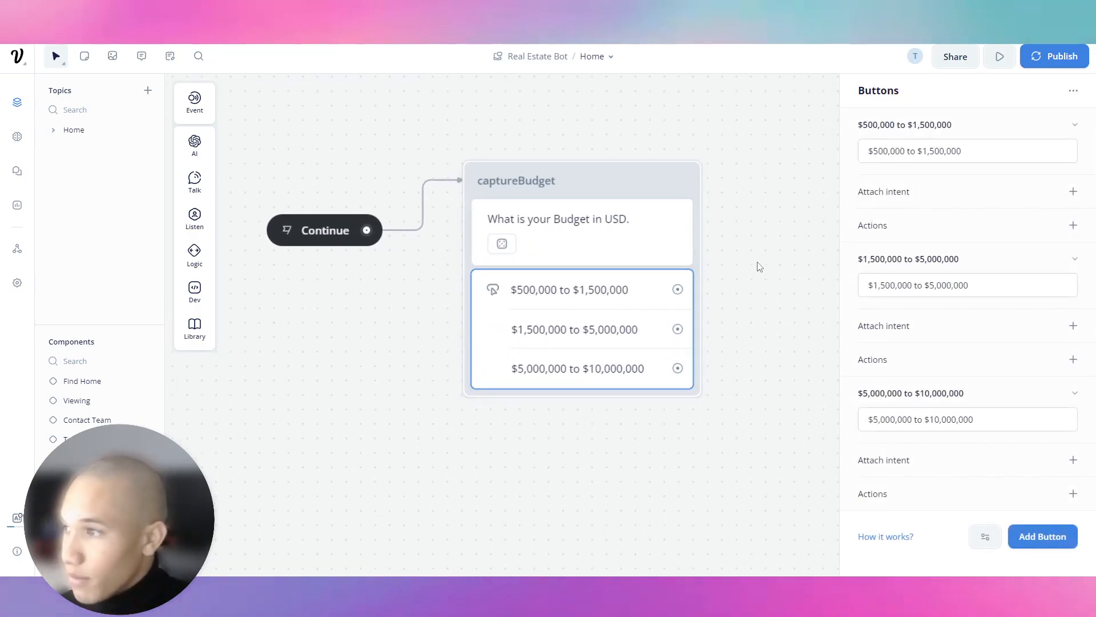
pyautogui.moveTo(678, 289); pyautogui.dragTo(745, 289)
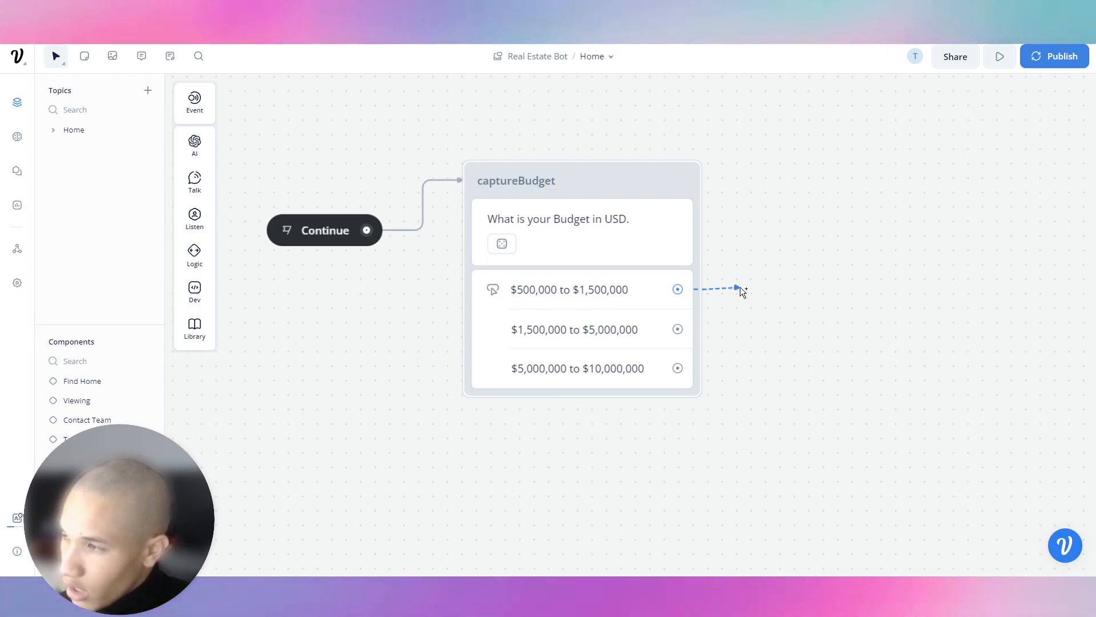
pyautogui.moveTo(740, 287); pyautogui.dragTo(741, 290)
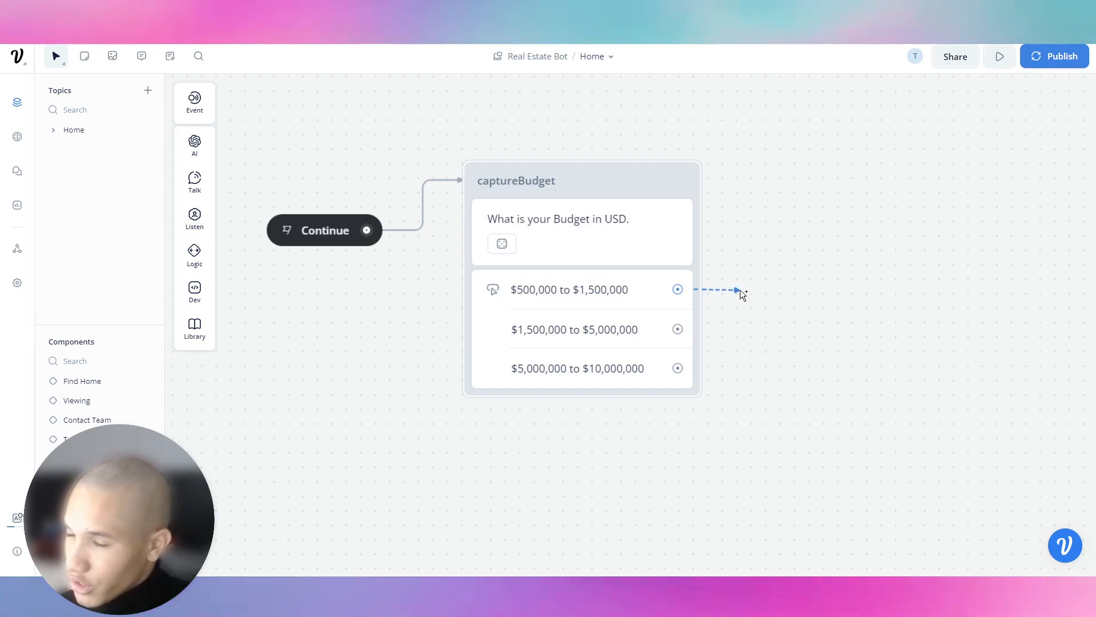
# Link the $500,000 to $1,500,000 answer to a new Carousel step, creating New Block 2.
pyautogui.rightClick(740, 289)
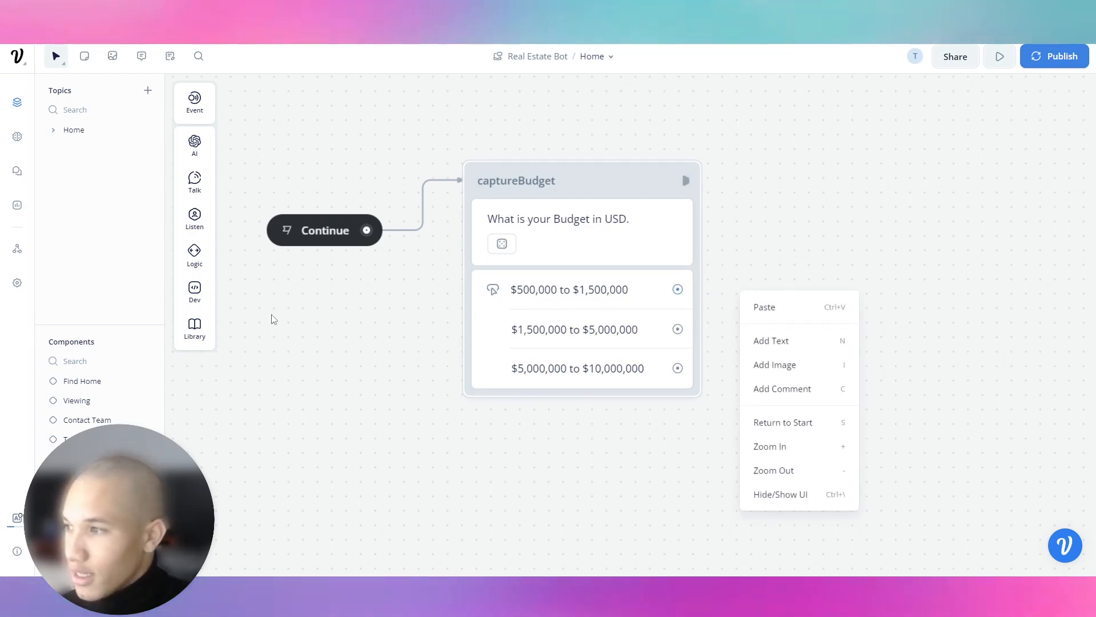
pyautogui.click(765, 264)
pyautogui.scroll(-2, 754, 285)
pyautogui.moveTo(810, 238); pyautogui.dragTo(531, 303)
pyautogui.scroll(-2, 531, 311)
pyautogui.moveTo(440, 359); pyautogui.dragTo(540, 162)
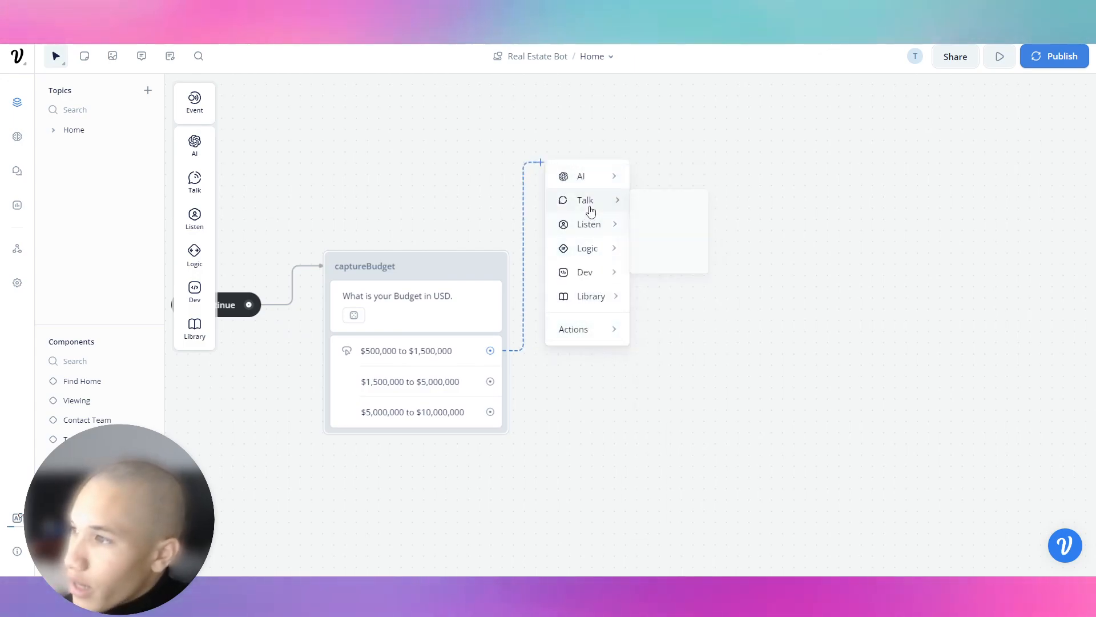
pyautogui.moveTo(618, 224)
pyautogui.click(669, 278)
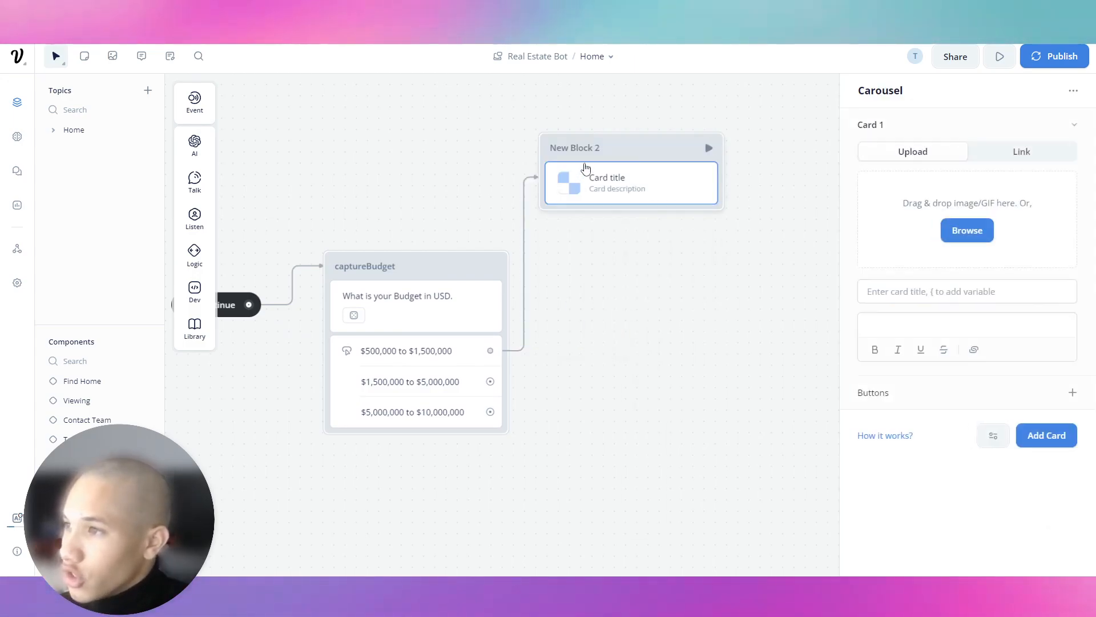
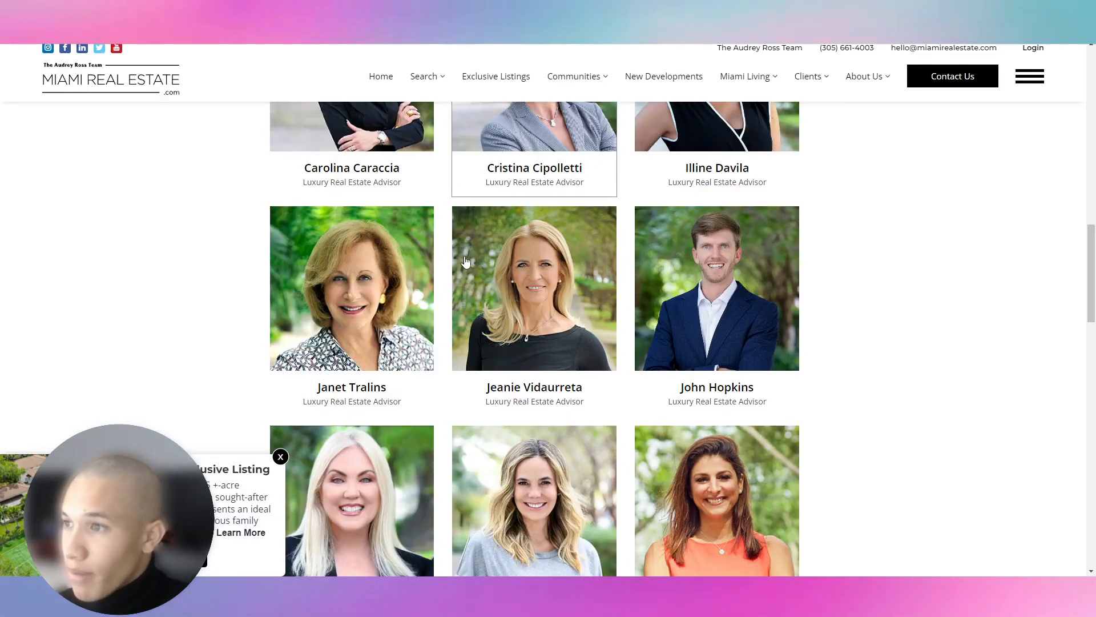
# Leave the Voiceflow editor and bring up the Miami Real Estate website's Our Team page.
pyautogui.scroll(10, 491, 80)
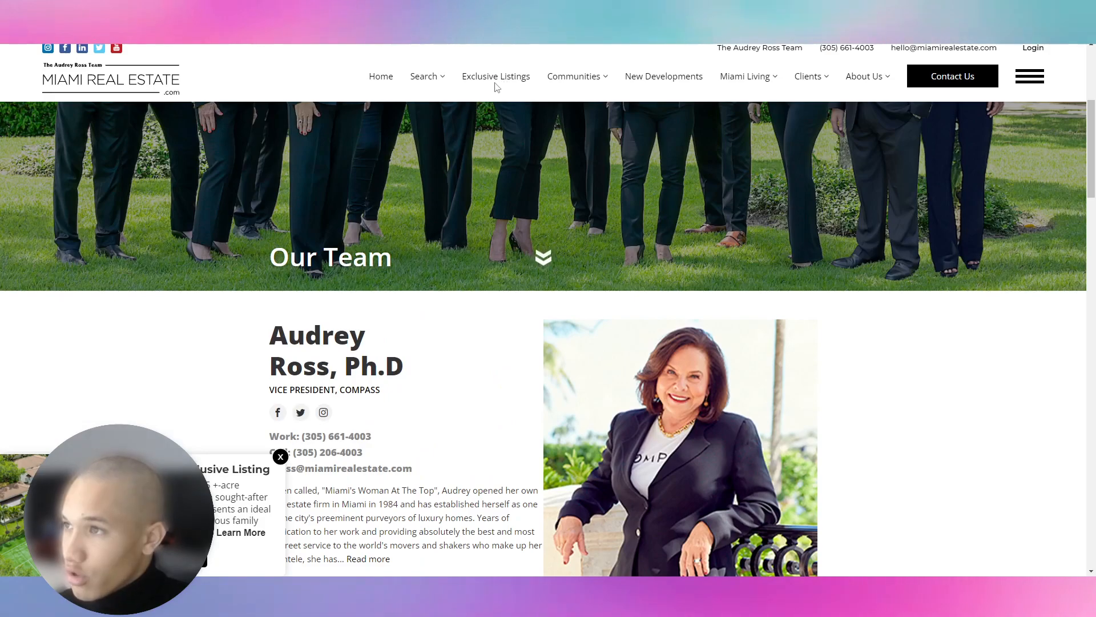
# Look at Miami Luxury Listings, then return home and start an I Want To Buy search.
pyautogui.moveTo(418, 83)
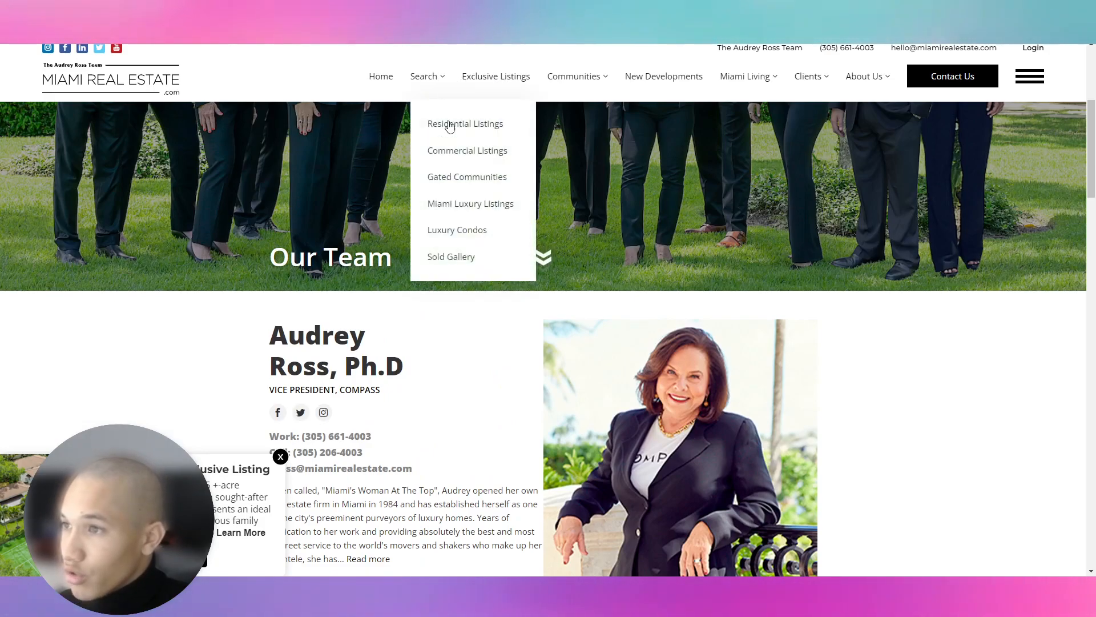
pyautogui.click(463, 211)
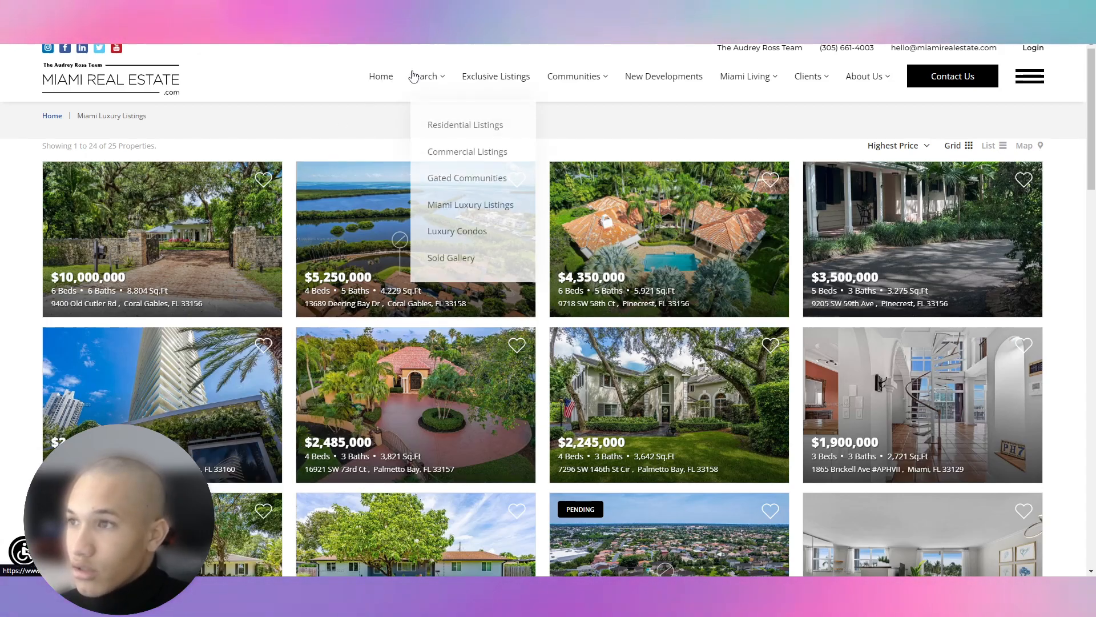
pyautogui.click(380, 81)
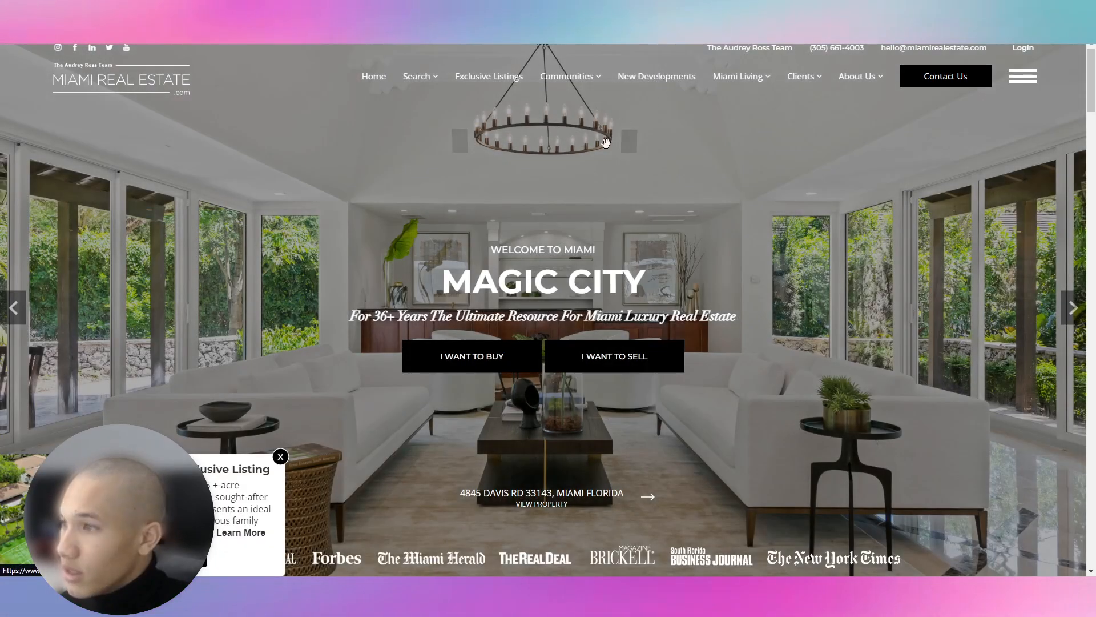
pyautogui.click(501, 363)
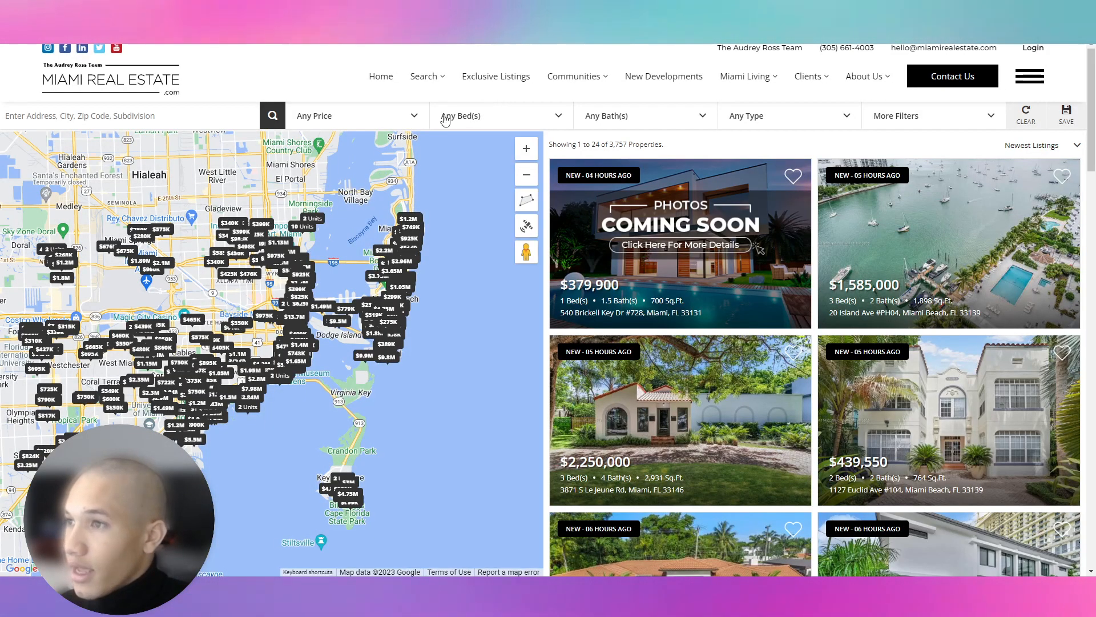
pyautogui.moveTo(499, 110); pyautogui.dragTo(715, 115)
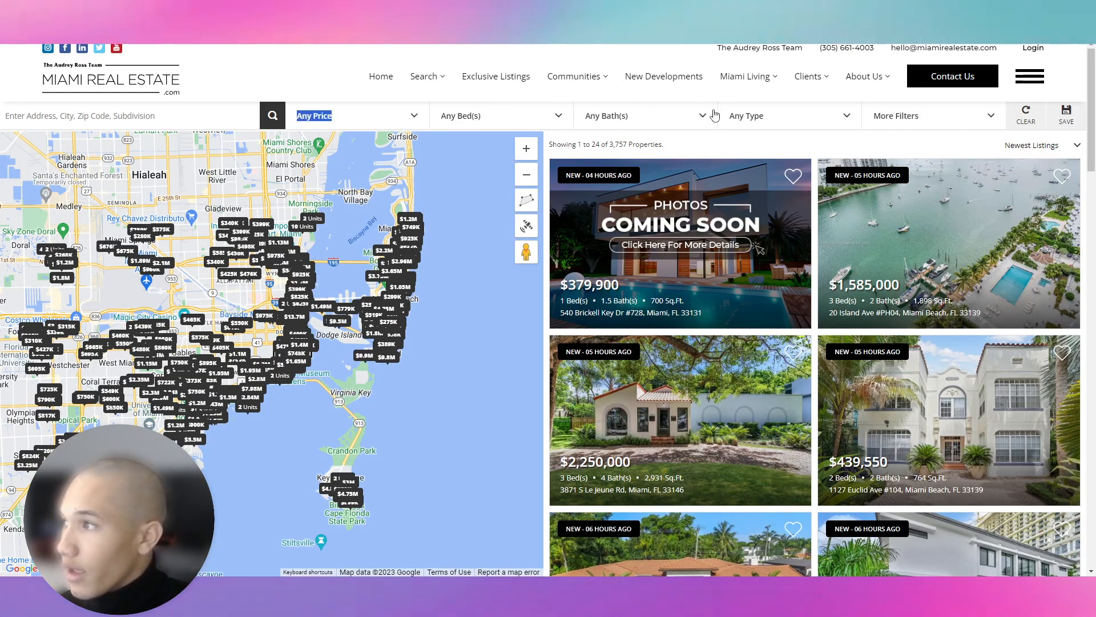
# Filter the search to Condominiums only, priced $500,000–$1,500,000, and show the matches.
pyautogui.click(910, 119)
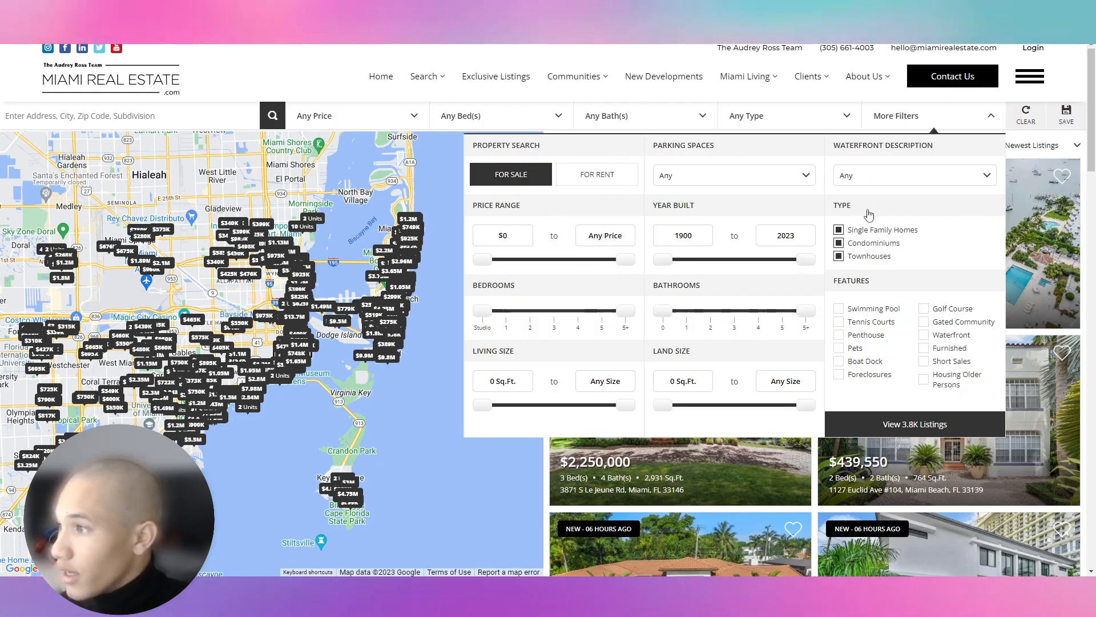
pyautogui.click(839, 230)
pyautogui.click(839, 256)
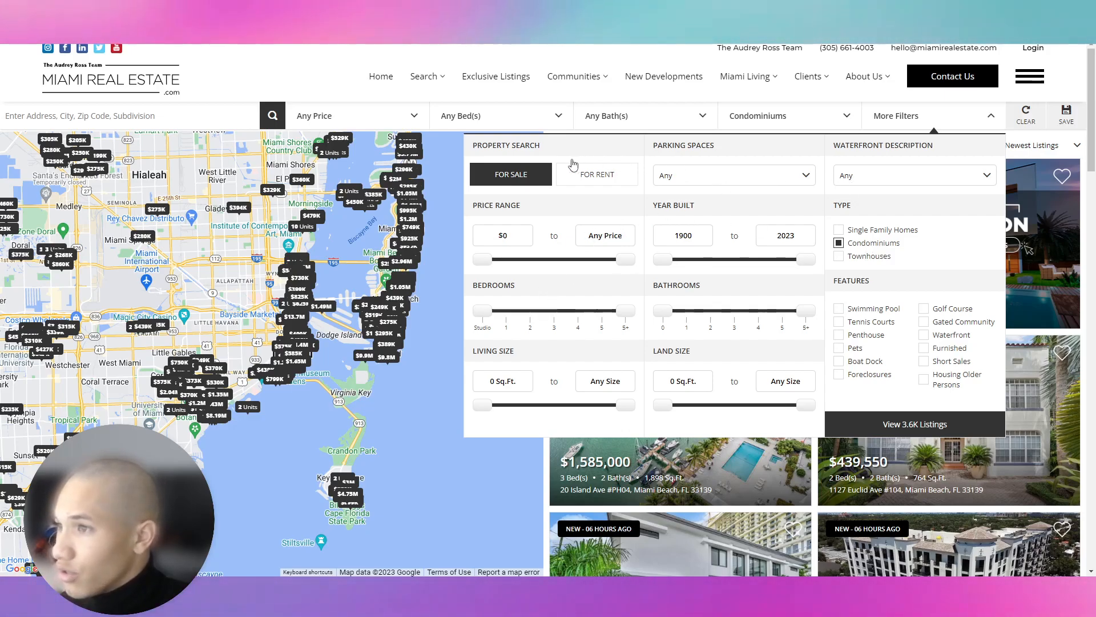
pyautogui.moveTo(482, 260); pyautogui.dragTo(543, 268)
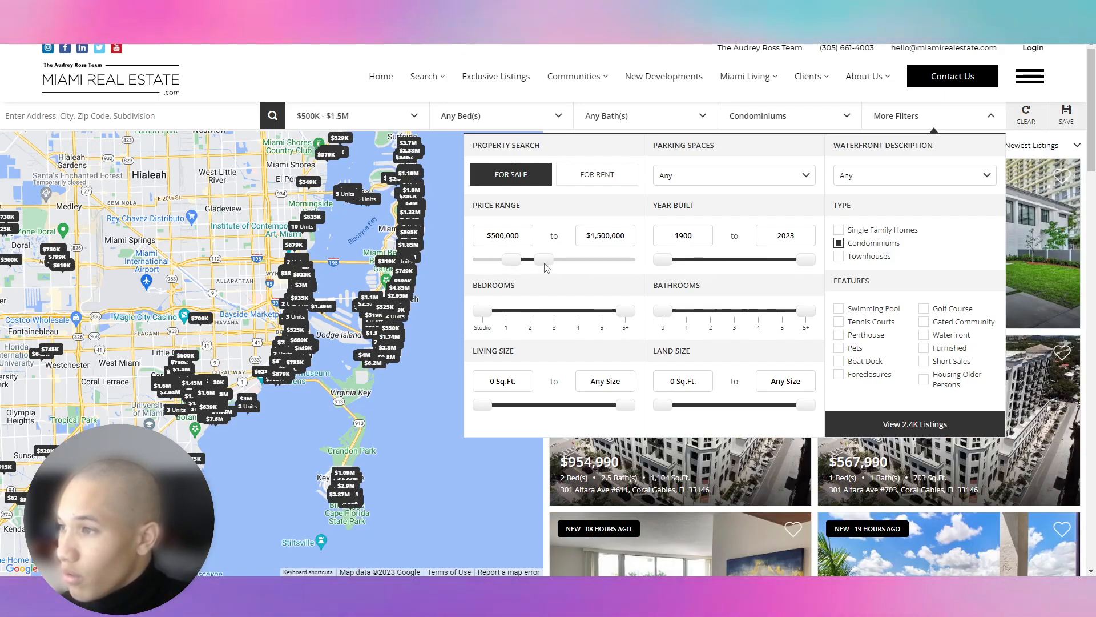
pyautogui.click(919, 425)
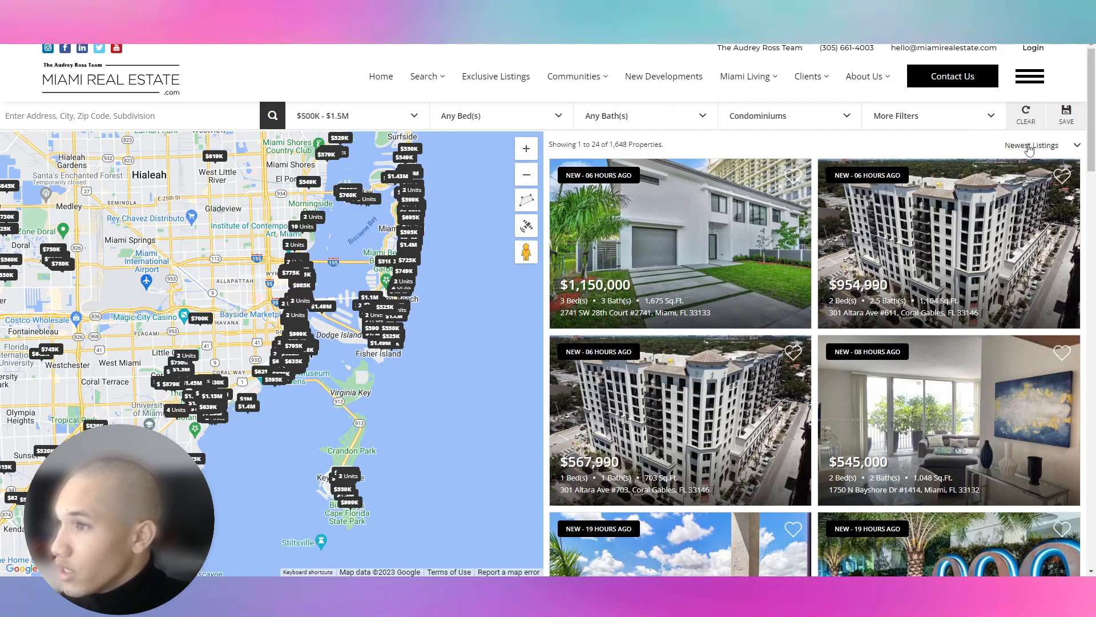
pyautogui.click(939, 124)
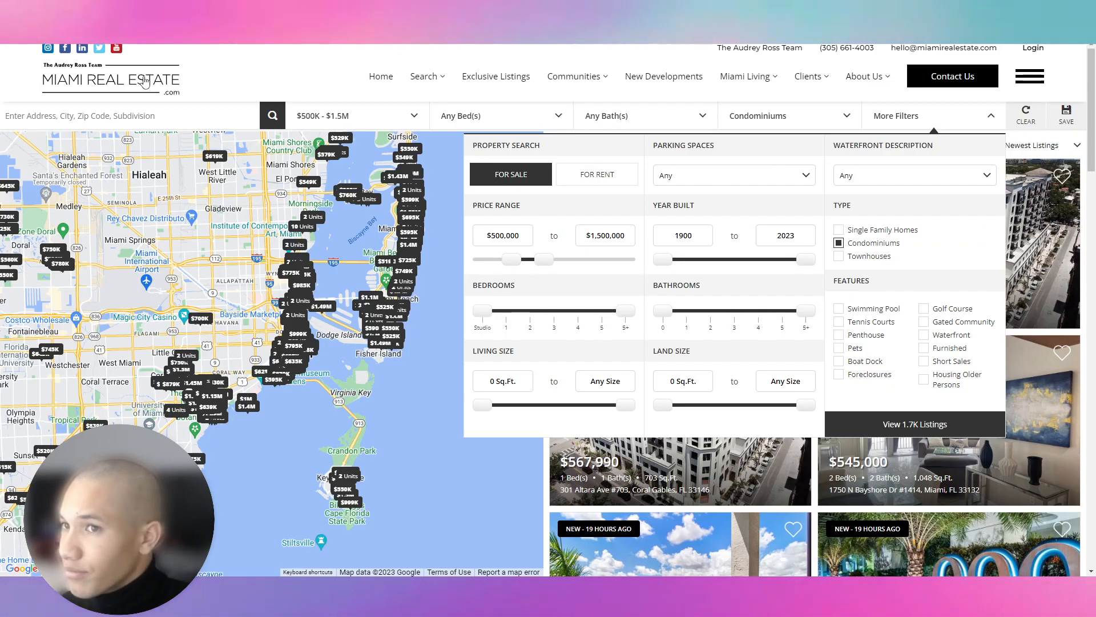
pyautogui.write('Aventura')
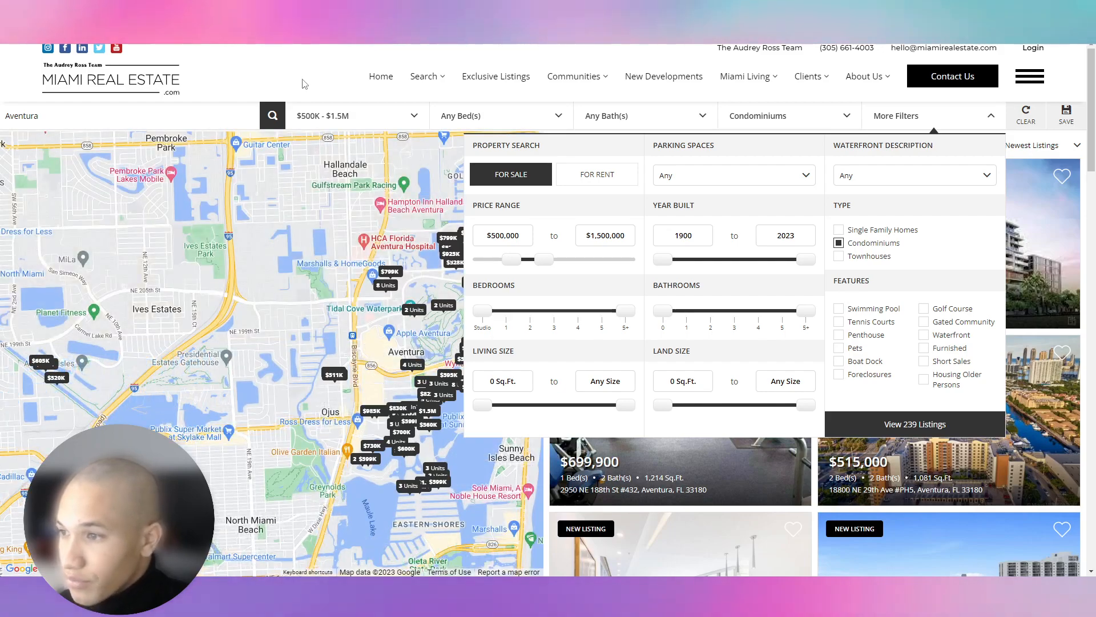
pyautogui.click(948, 124)
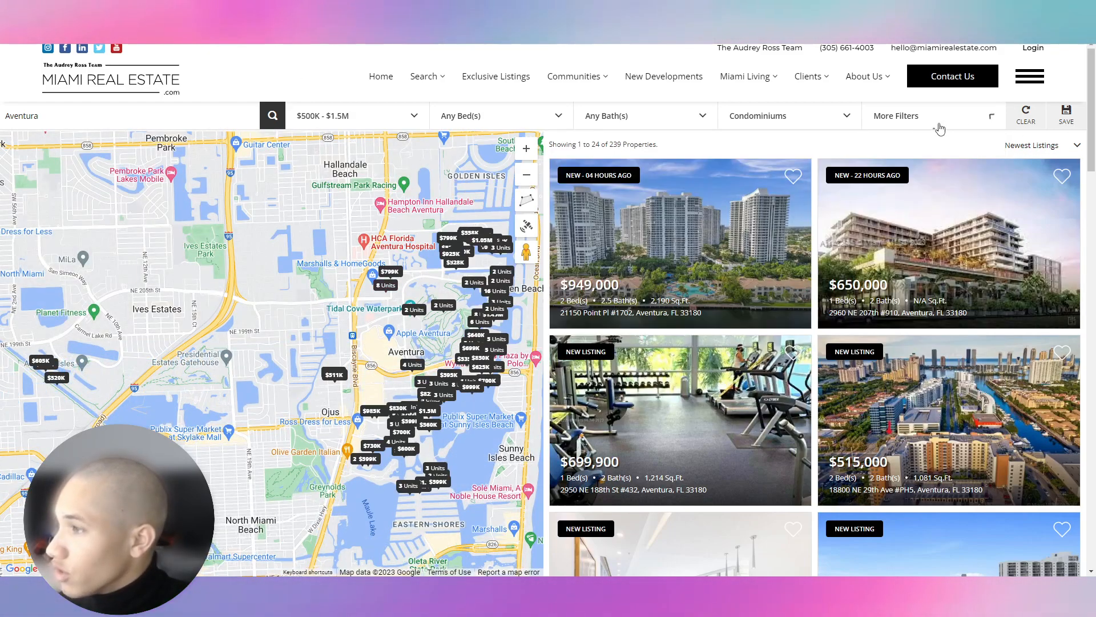
pyautogui.click(796, 243)
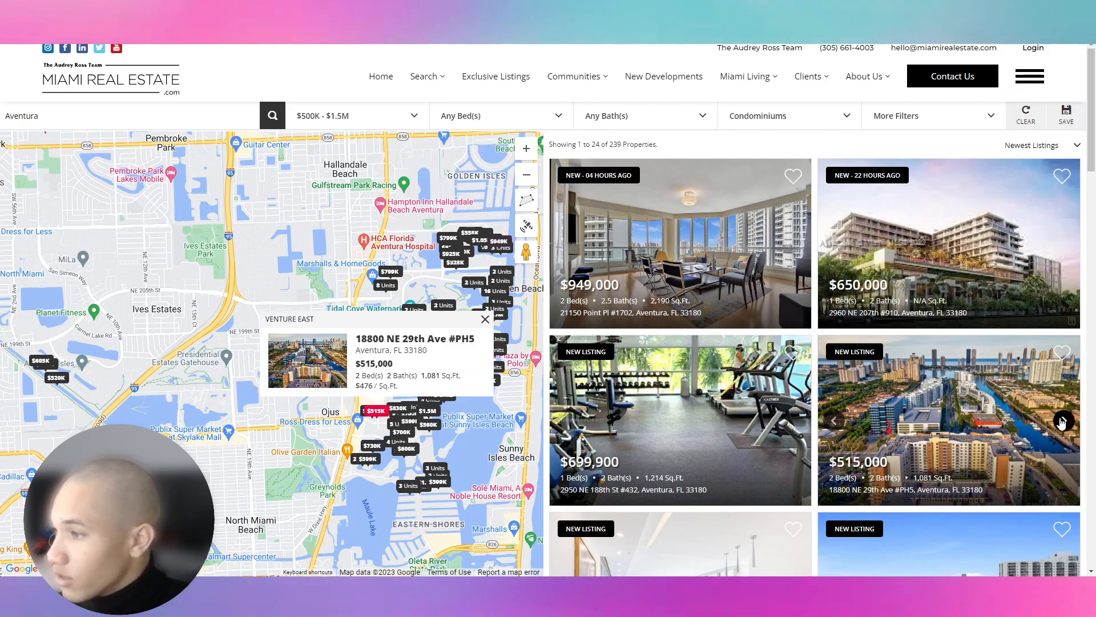
pyautogui.click(1063, 421)
pyautogui.click(1061, 424)
pyautogui.click(1062, 424)
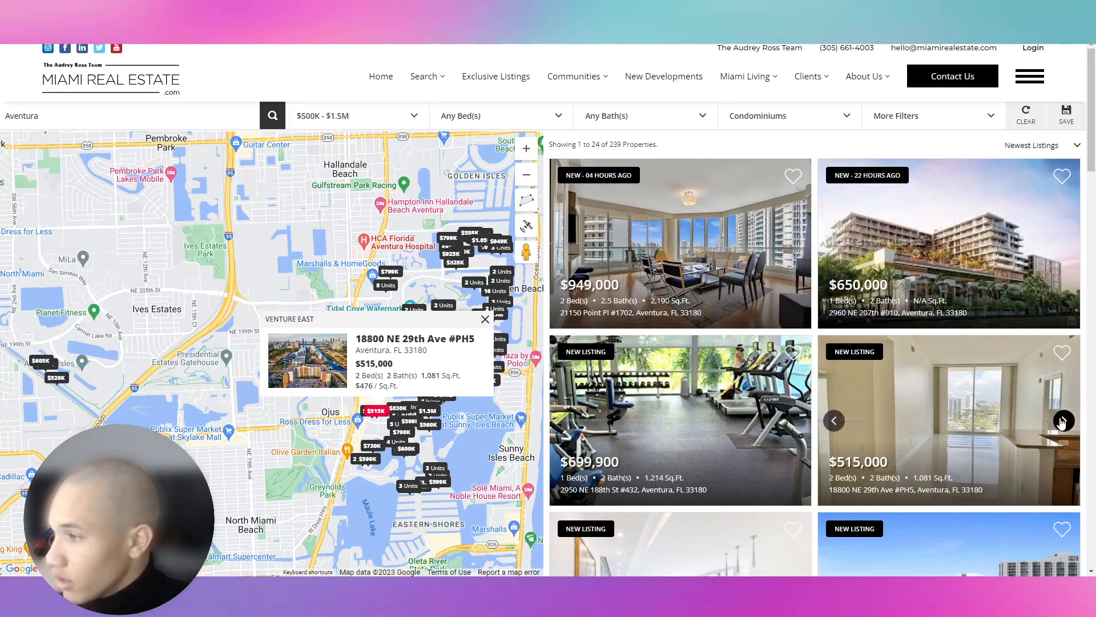
pyautogui.rightClick(1030, 384)
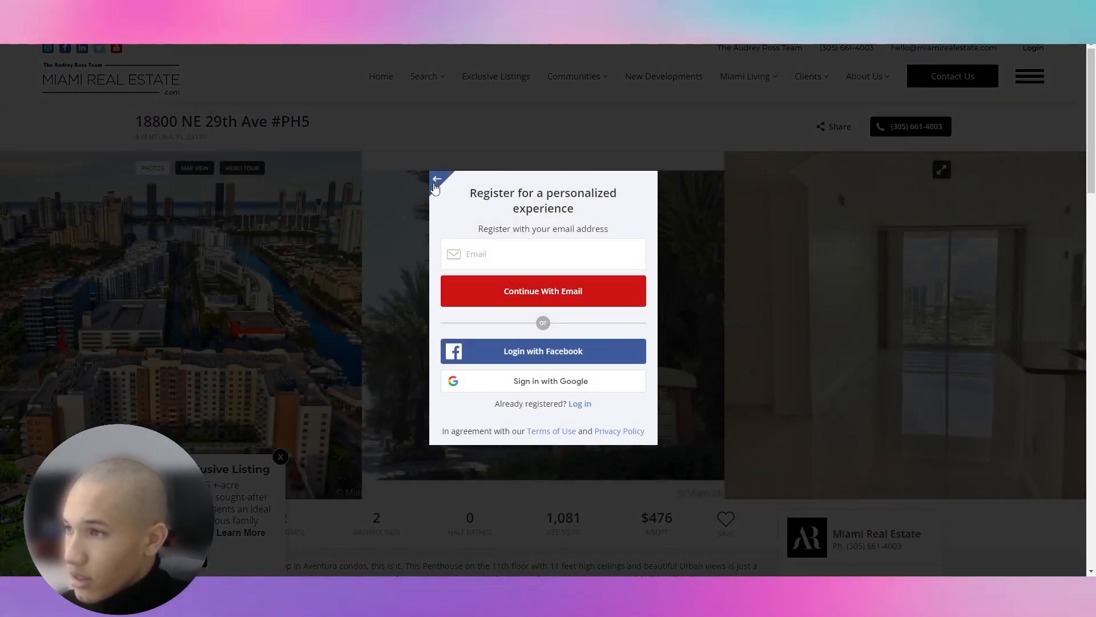
# Switch the popup to the sign-in form and enter a login email and password.
pyautogui.click(435, 180)
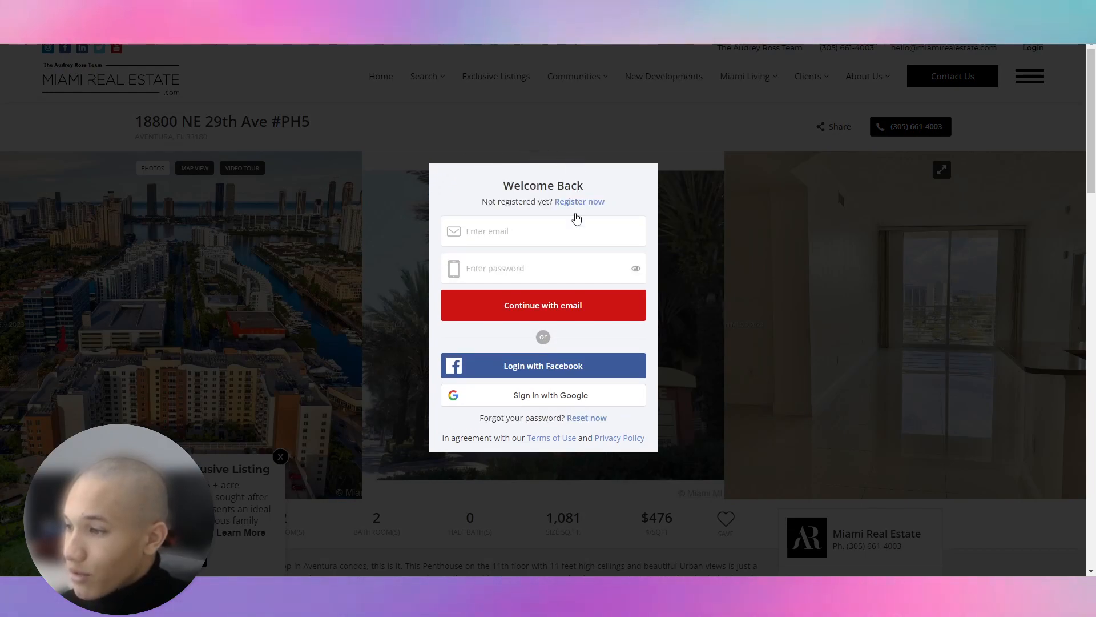
pyautogui.scroll(-3, 608, 419)
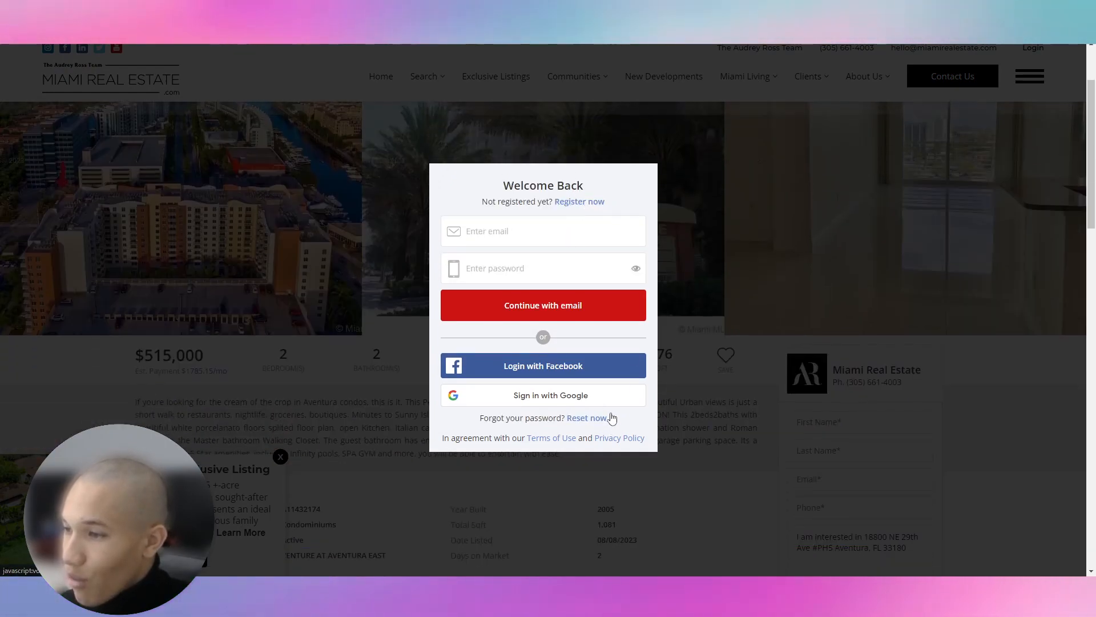
pyautogui.scroll(3, 617, 411)
pyautogui.click(547, 247)
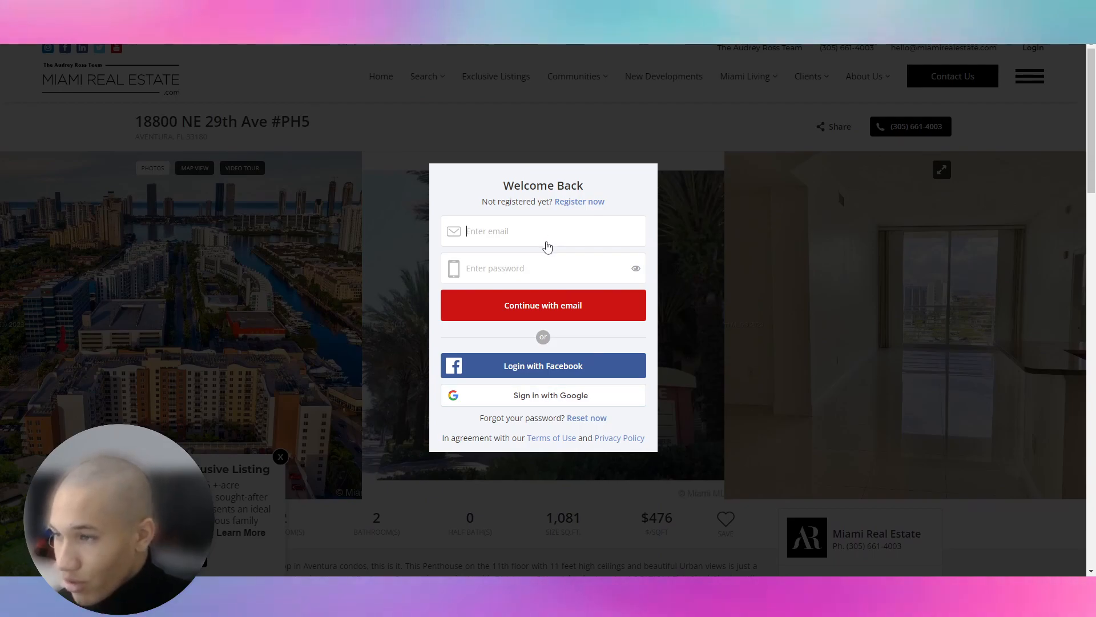
pyautogui.press('Tab')
pyautogui.write('••')
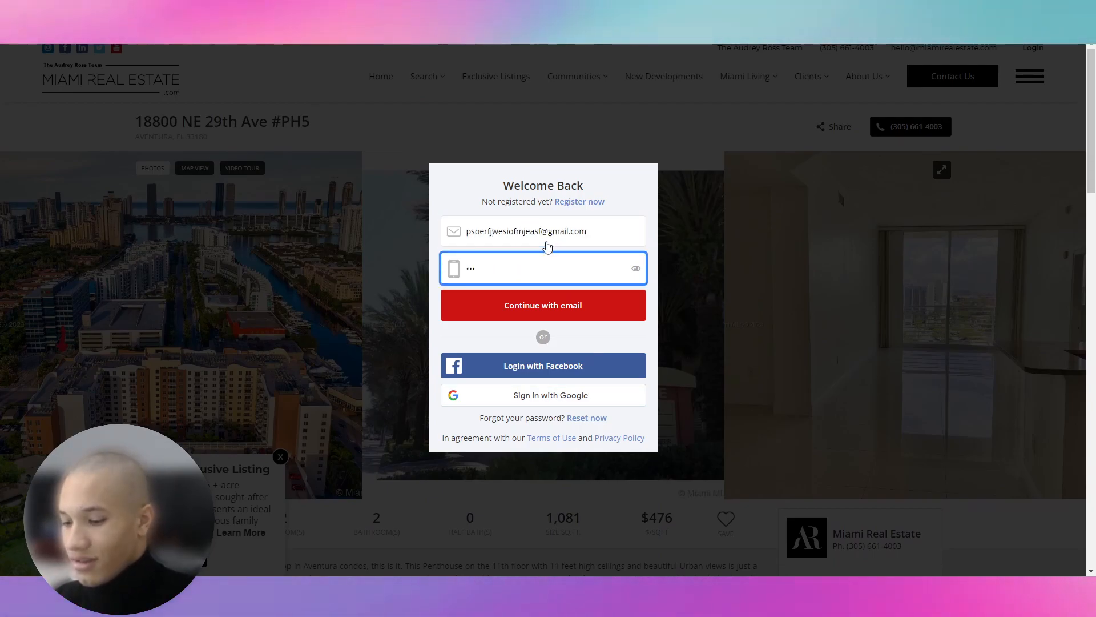
pyautogui.hotkey('ctrl', 'a')
pyautogui.press('BackSpace')
pyautogui.write('•')
pyautogui.press('BackSpace')
pyautogui.write('••••••••••')
# Replace the email name, submit the login, and dismiss the invalid-credentials warning.
pyautogui.moveTo(540, 233); pyautogui.dragTo(396, 238)
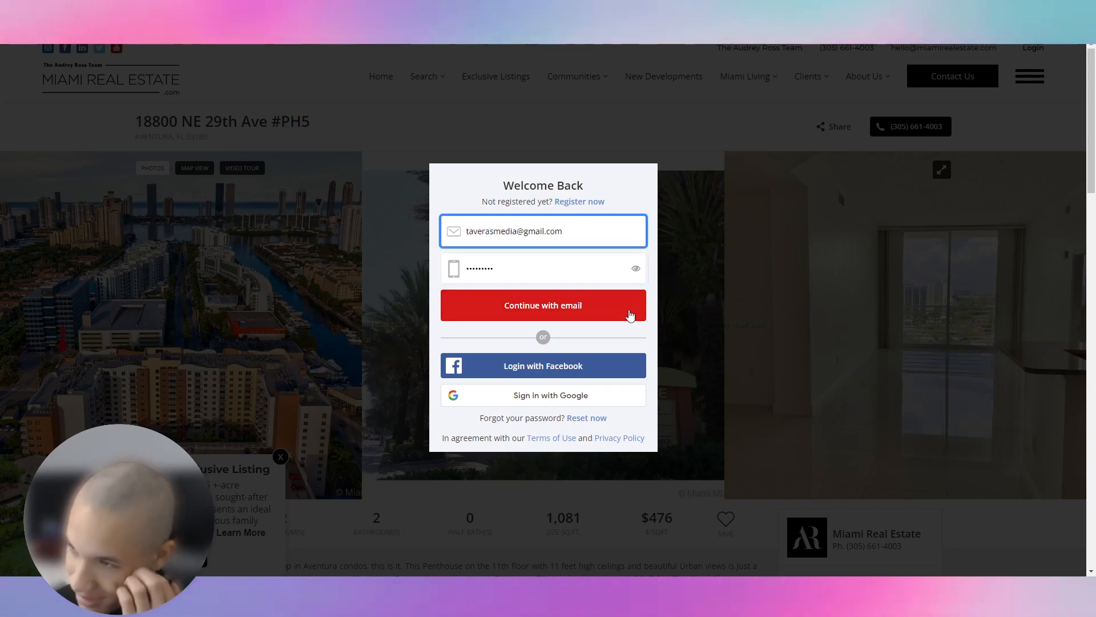
pyautogui.press('Return')
pyautogui.click(538, 374)
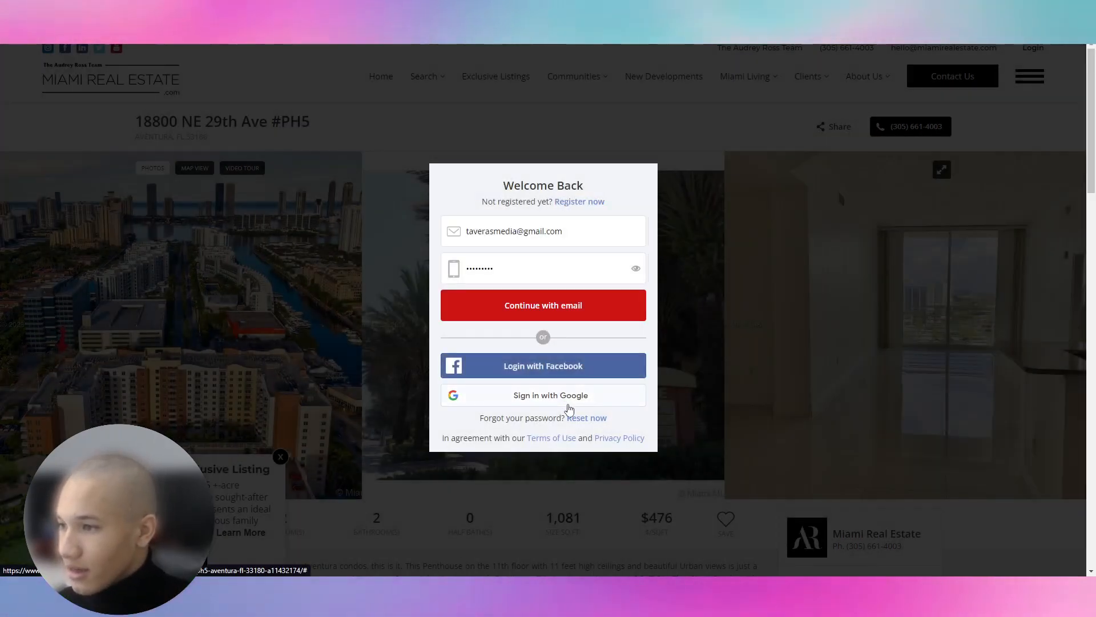
# Switch to the registration form and continue with the user's email address.
pyautogui.click(580, 201)
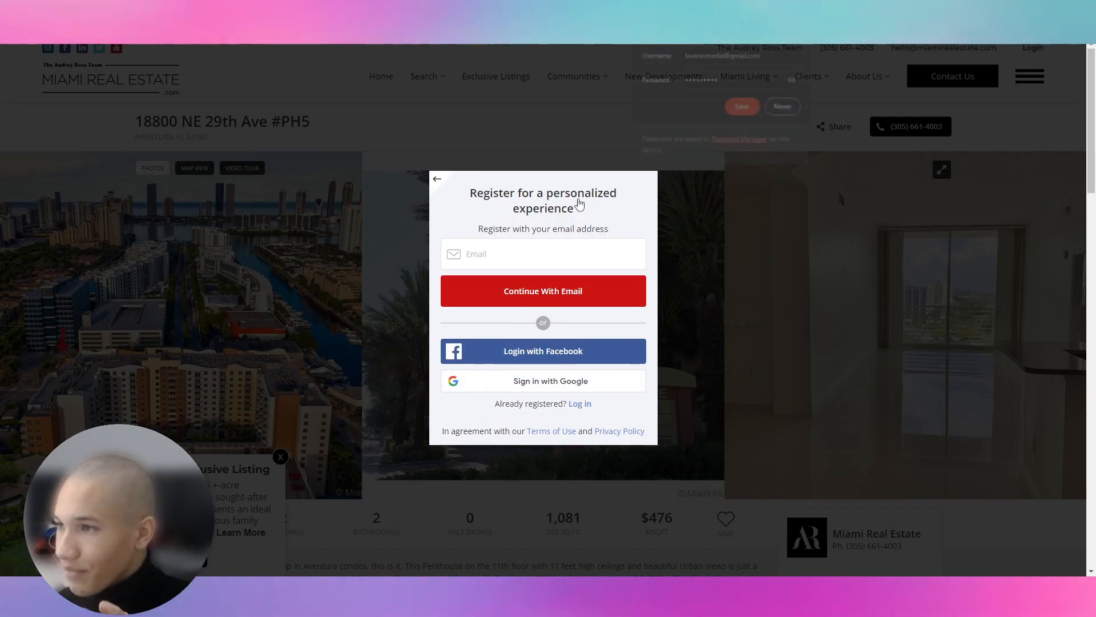
pyautogui.rightClick(544, 249)
pyautogui.click(803, 114)
pyautogui.click(600, 261)
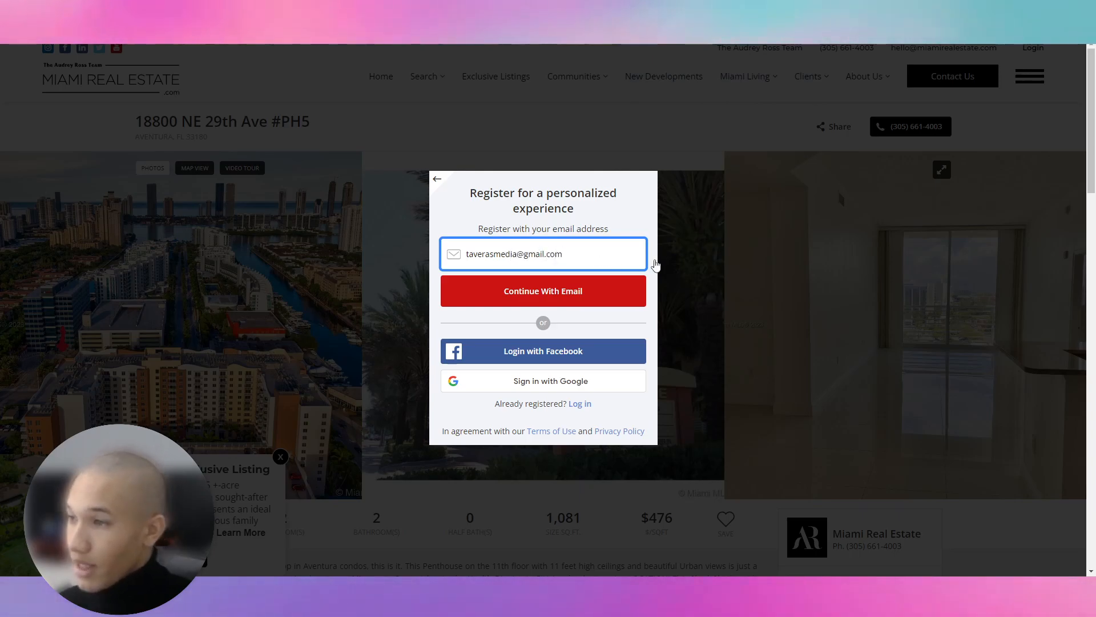
pyautogui.click(590, 290)
# Fill in the user's first name, last name and phone number and submit them.
pyautogui.click(508, 268)
pyautogui.press('Tab')
pyautogui.press('Tab')
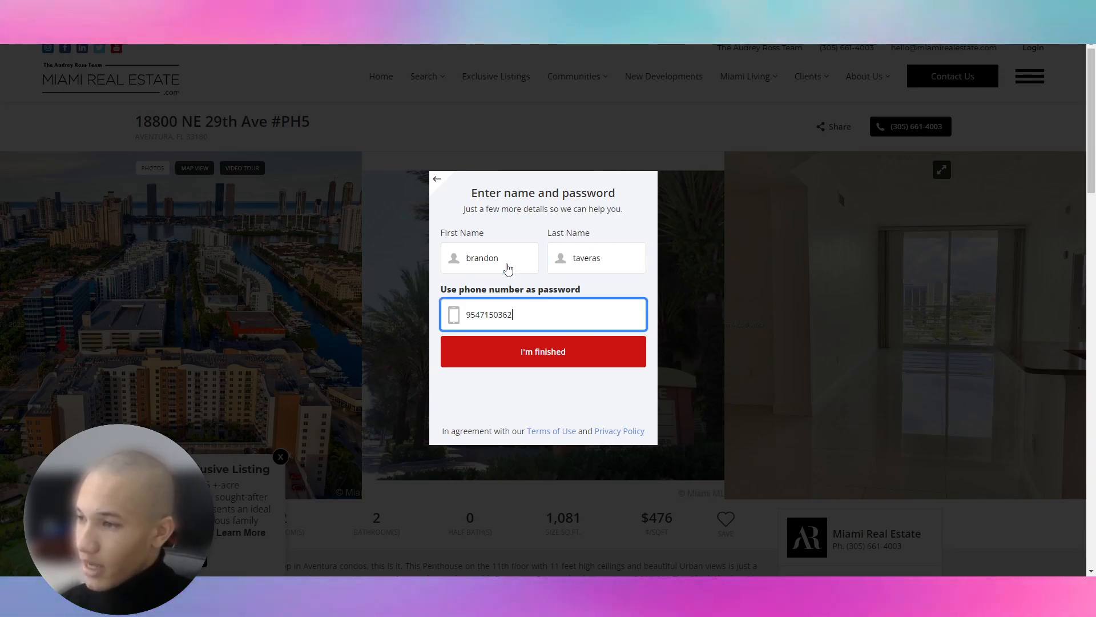
pyautogui.click(543, 358)
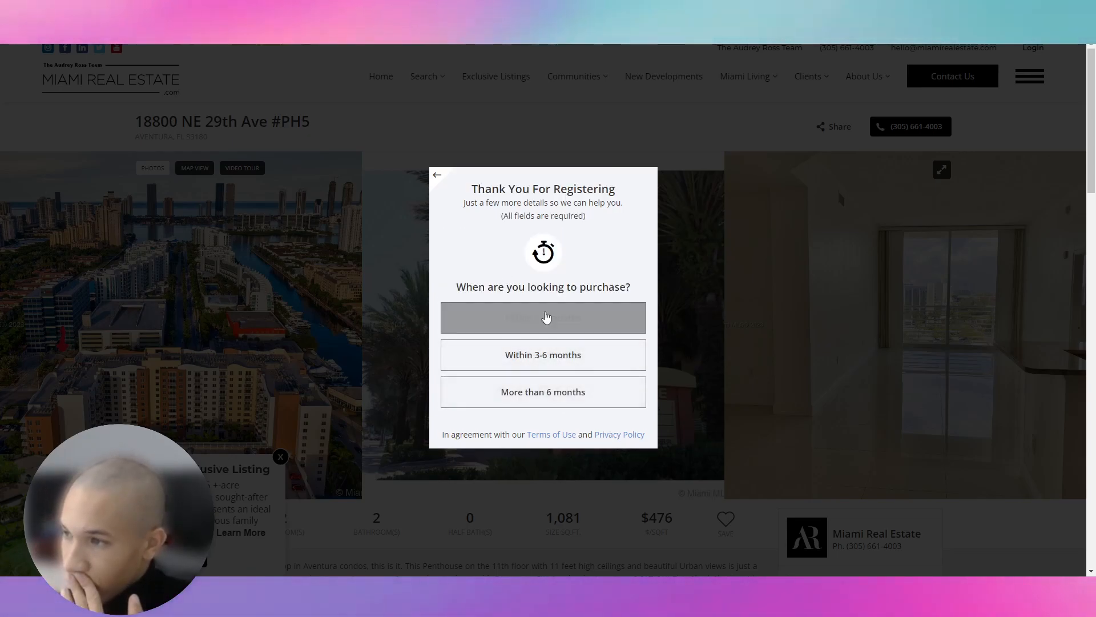
# Answer the purchase timeline, financing and final registration questions.
pyautogui.click(544, 329)
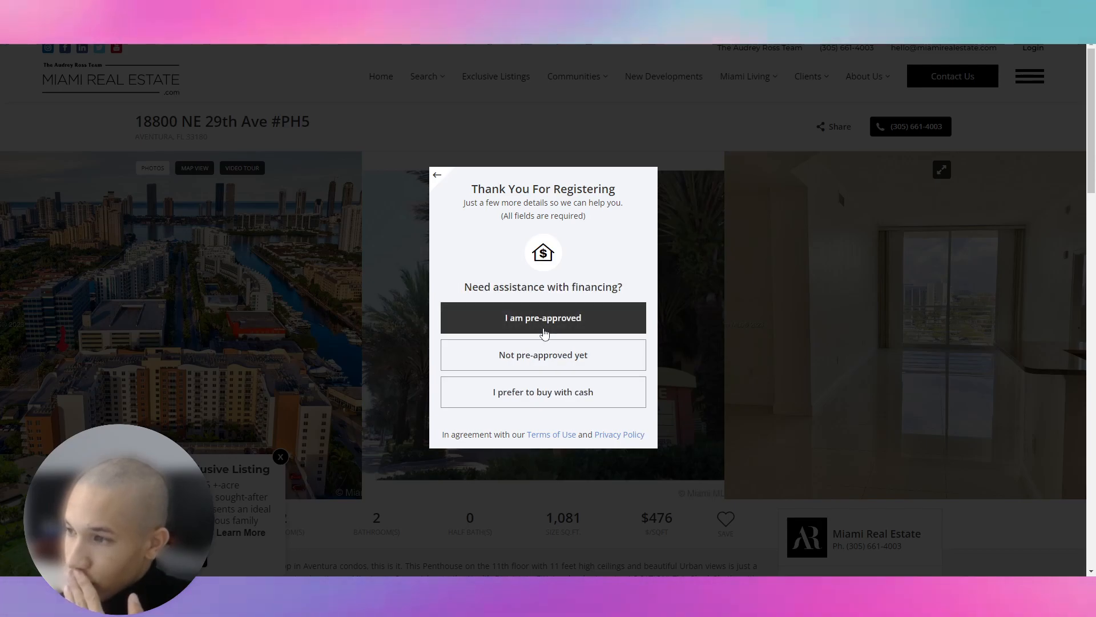
pyautogui.click(545, 329)
pyautogui.click(546, 328)
pyautogui.click(547, 328)
pyautogui.click(676, 345)
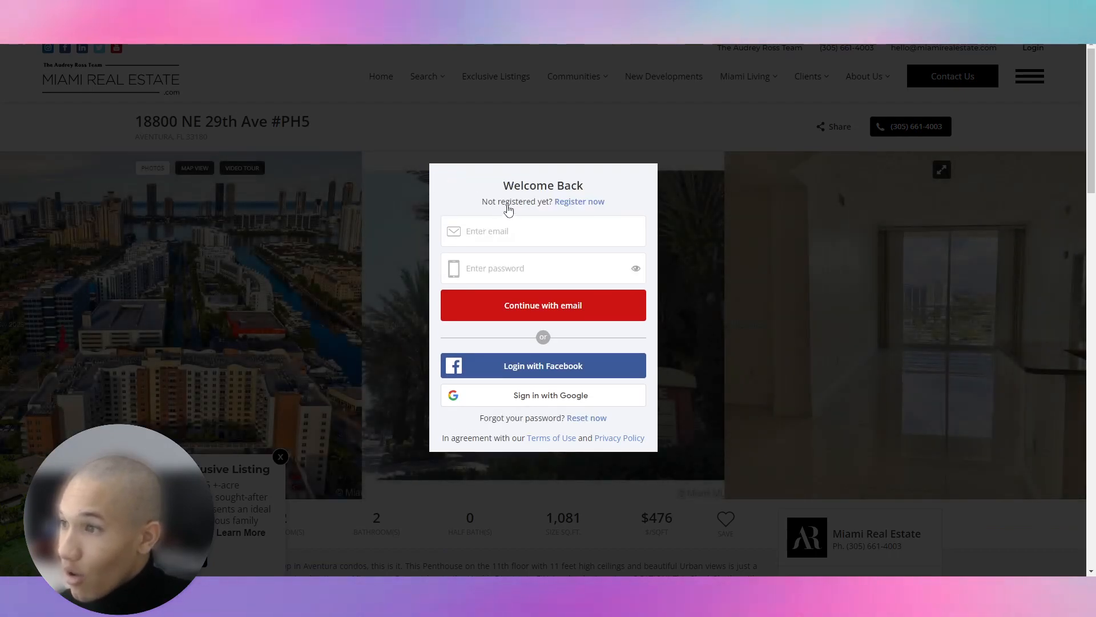
# Sign in with the saved email and the account password.
pyautogui.click(510, 236)
pyautogui.click(505, 256)
pyautogui.click(506, 274)
pyautogui.click(505, 269)
pyautogui.write('***')
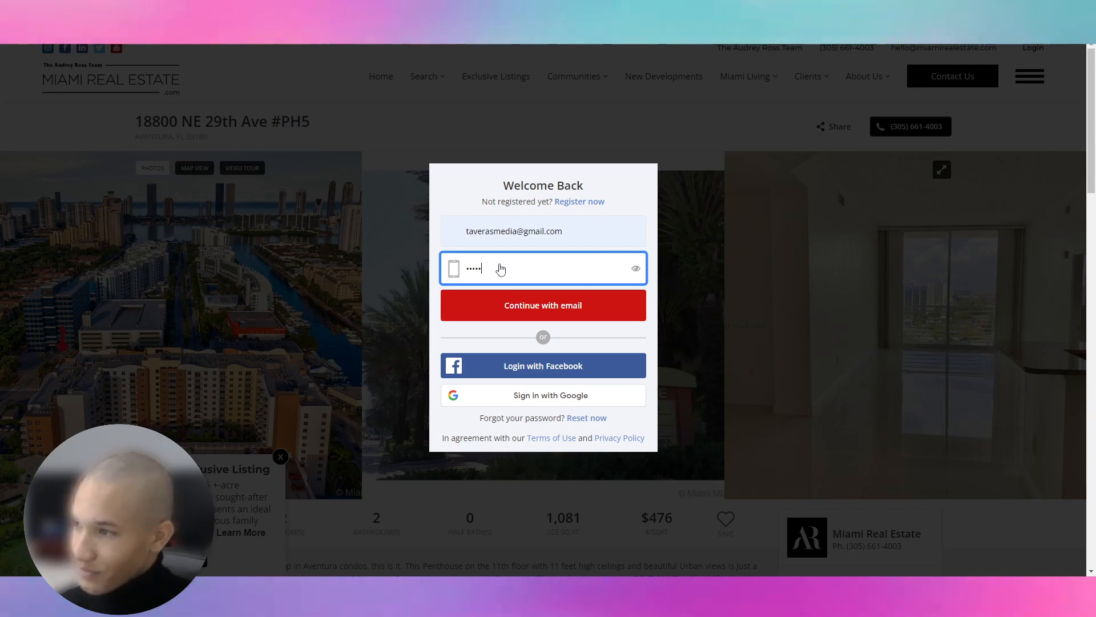
pyautogui.click(635, 269)
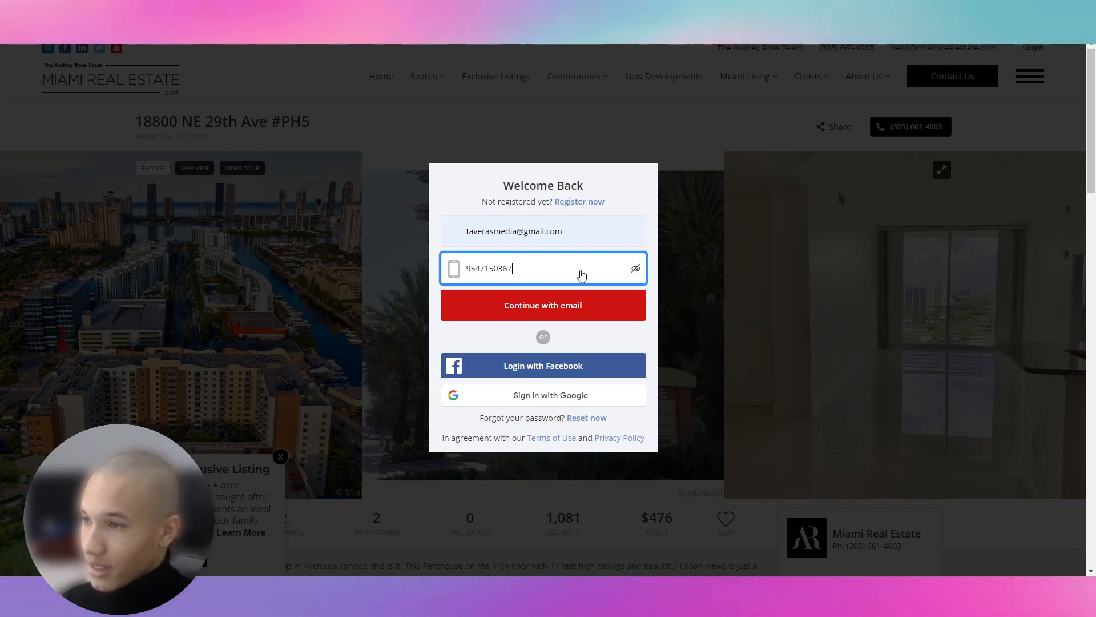
pyautogui.click(528, 299)
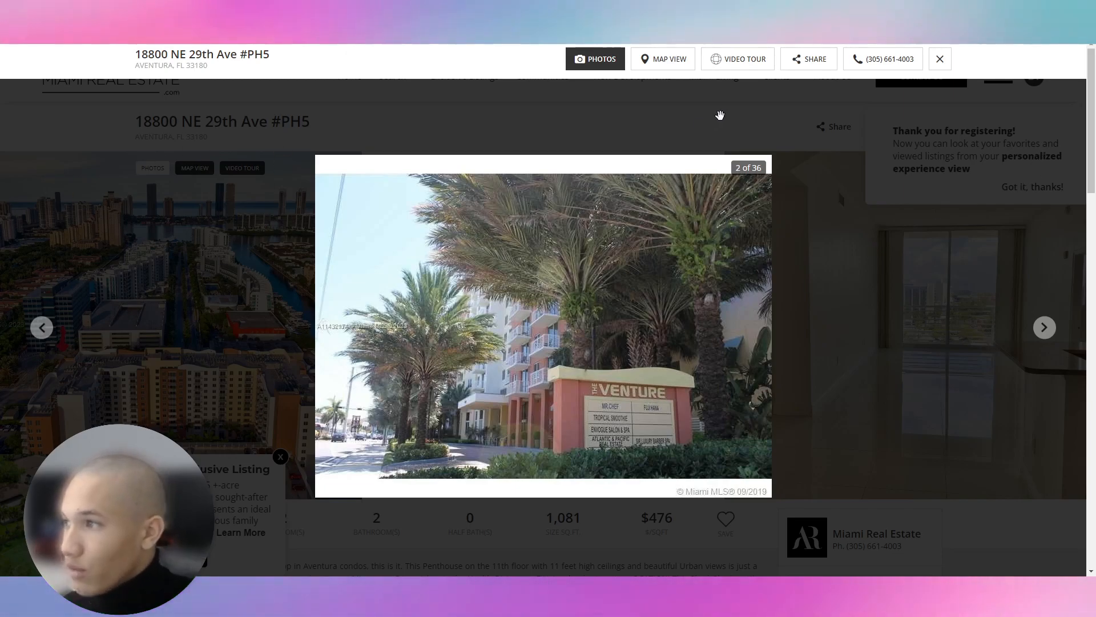
pyautogui.click(1045, 327)
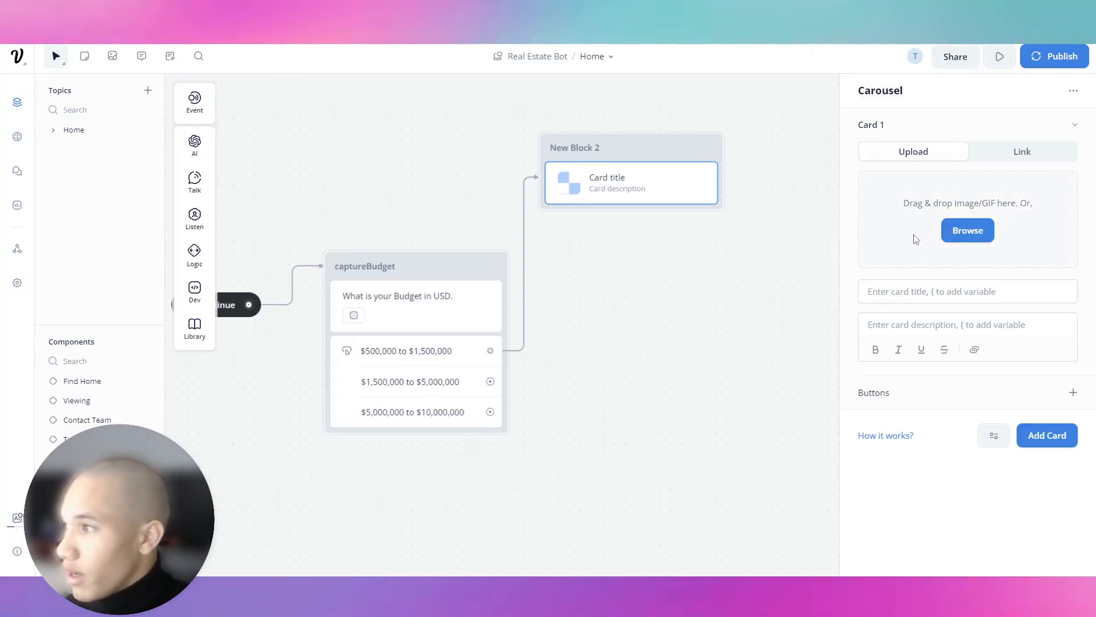
pyautogui.click(967, 231)
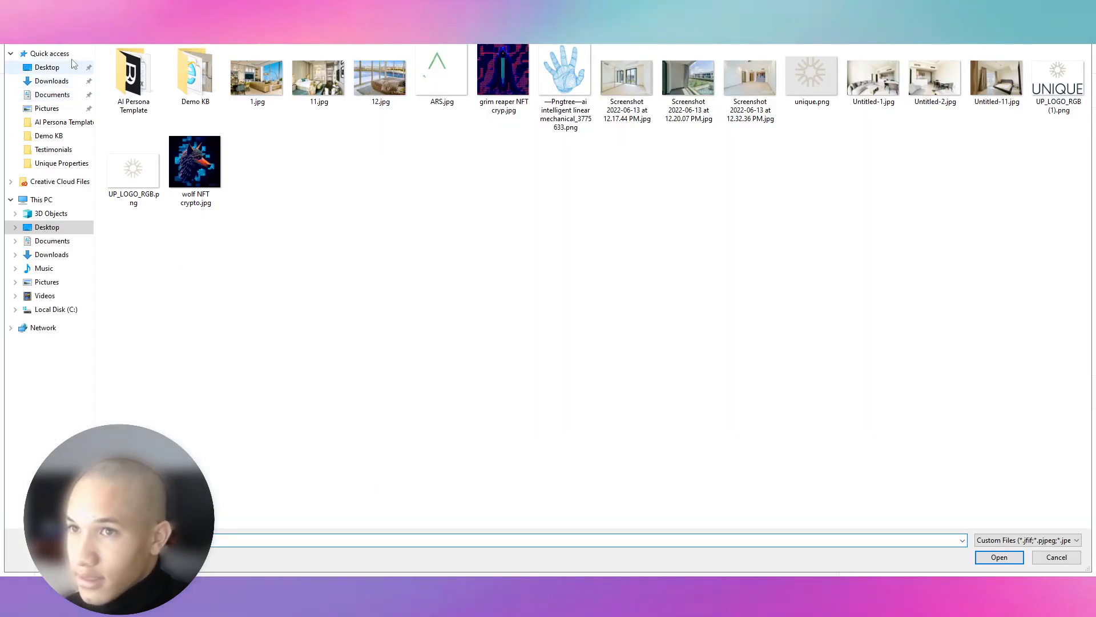
pyautogui.click(51, 53)
pyautogui.doubleClick(213, 166)
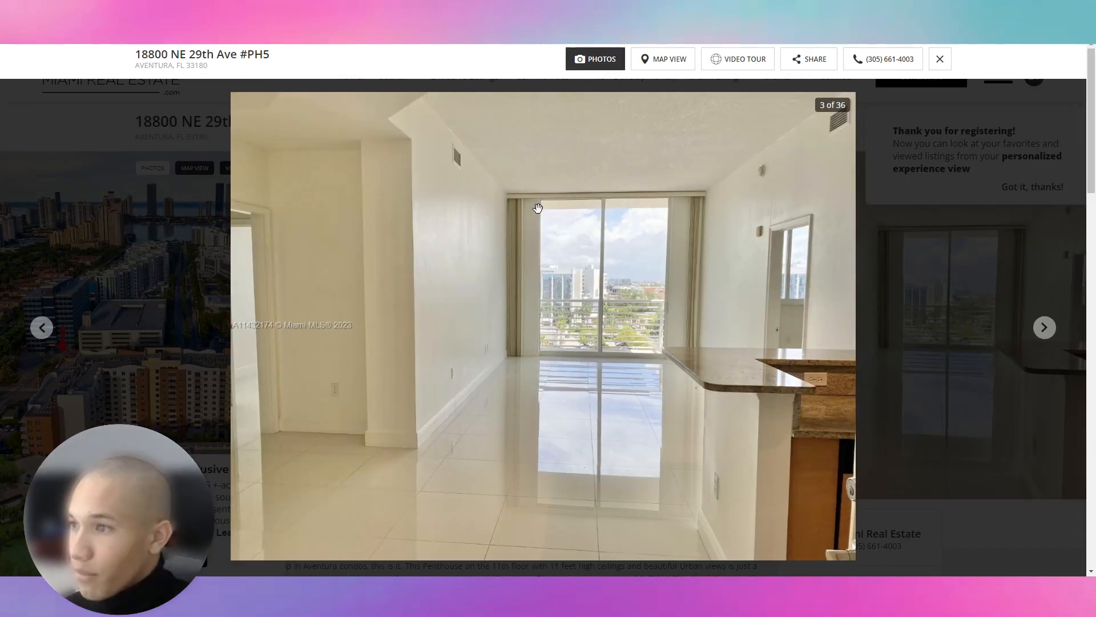
pyautogui.moveTo(235, 66); pyautogui.dragTo(137, 55)
pyautogui.hotkey('ctrl', 'c')
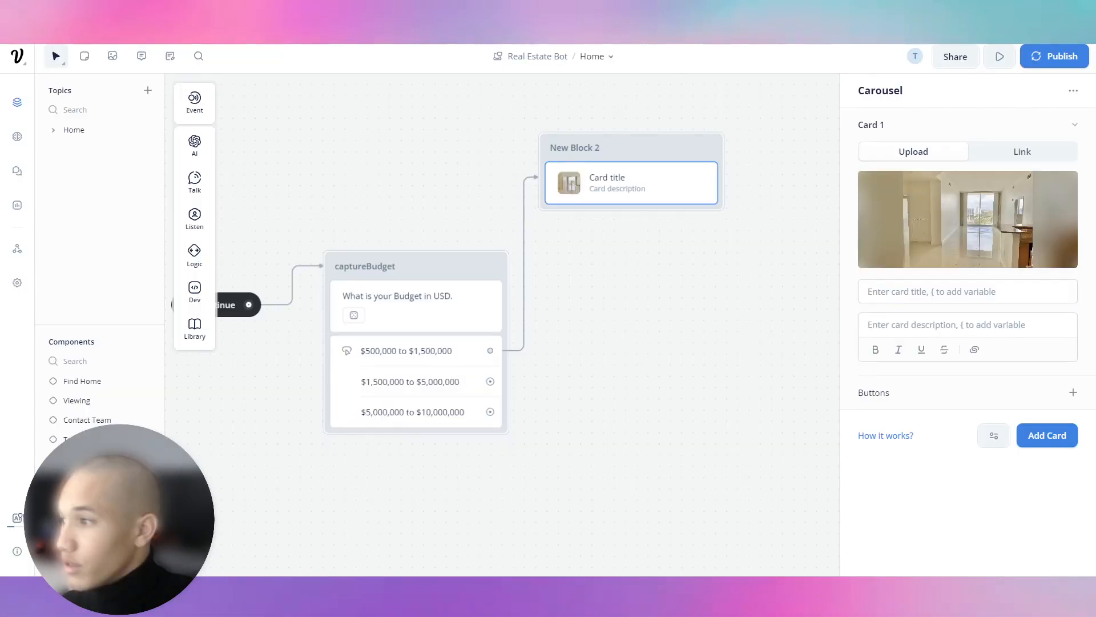
pyautogui.click(996, 328)
pyautogui.hotkey('ctrl', 'v')
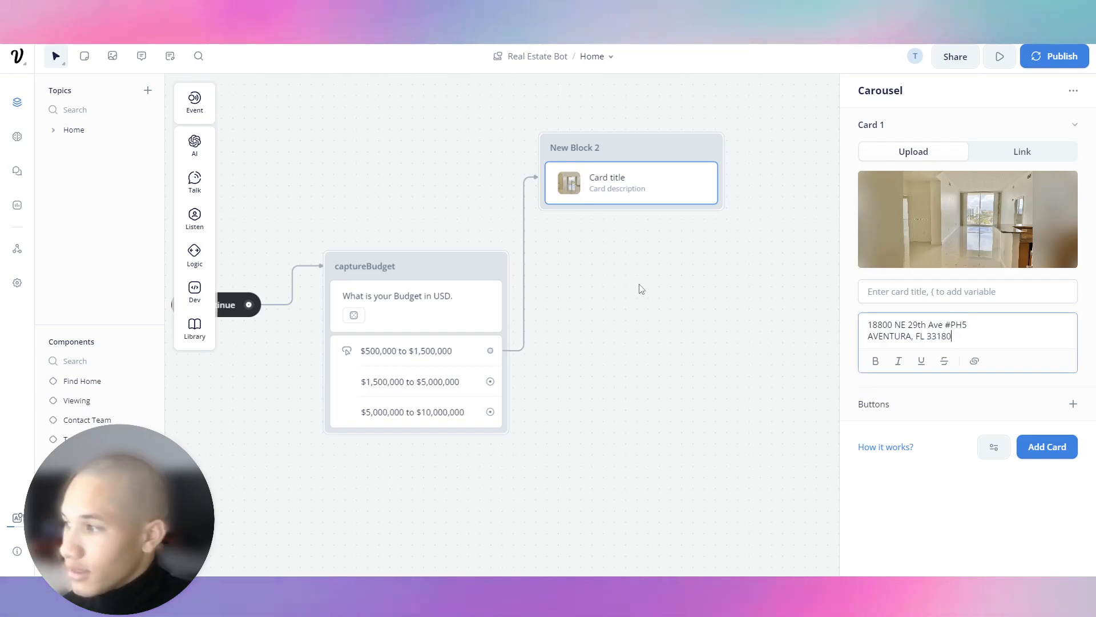
pyautogui.hotkey('ctrl', 'a')
pyautogui.click(915, 290)
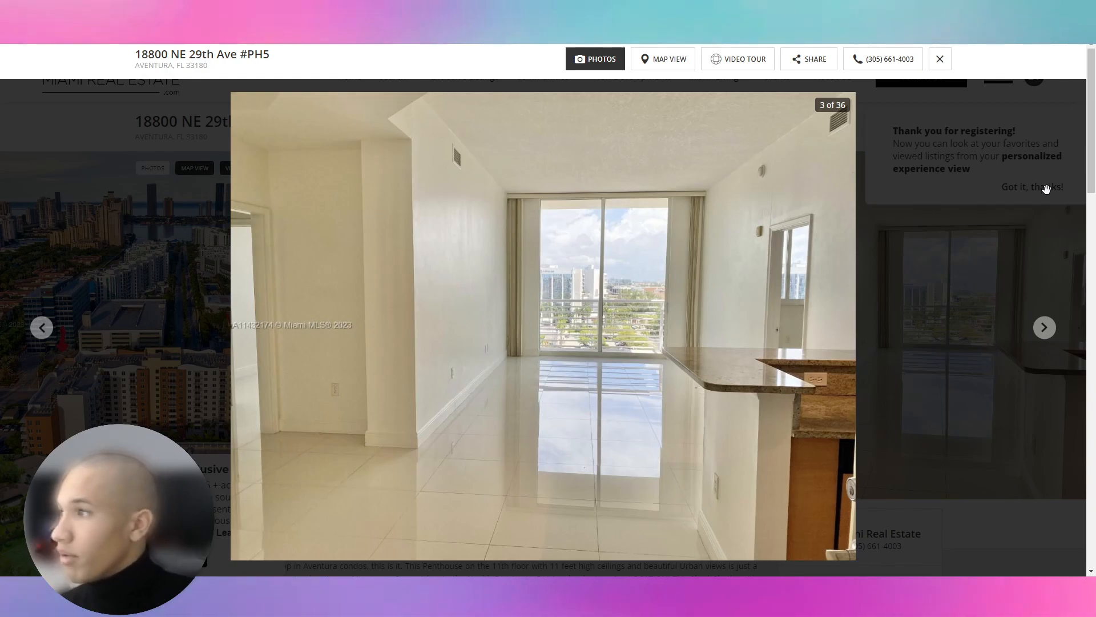
pyautogui.click(940, 60)
pyautogui.scroll(-5, 514, 399)
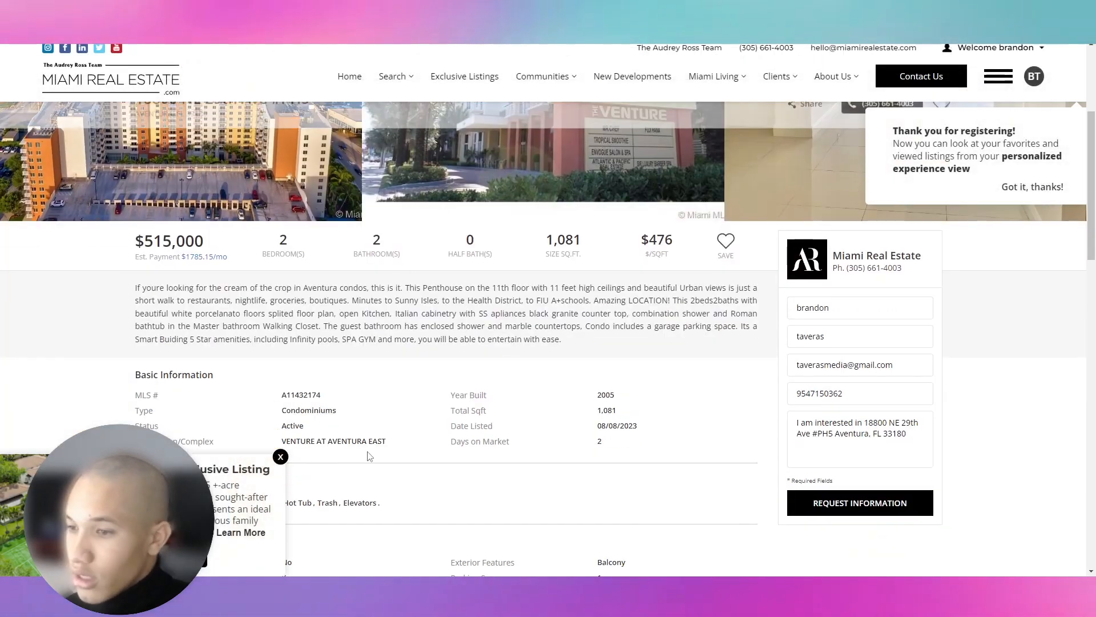
pyautogui.click(281, 457)
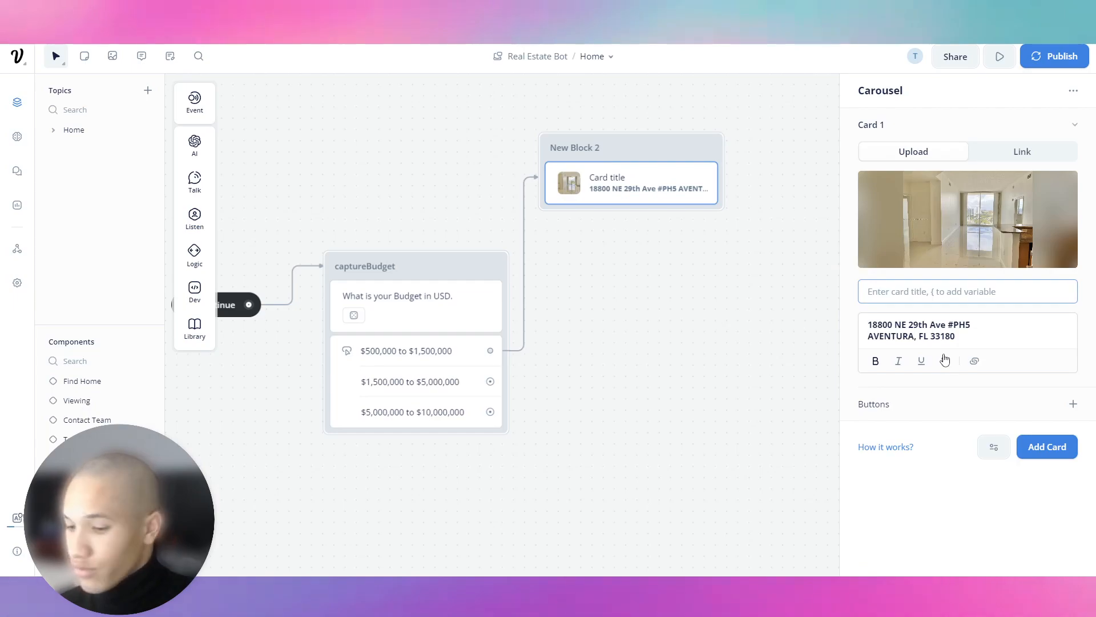
# Title Card 1 '$515,000 | Aventura | 1,081 SQft'.
pyautogui.write('$515')
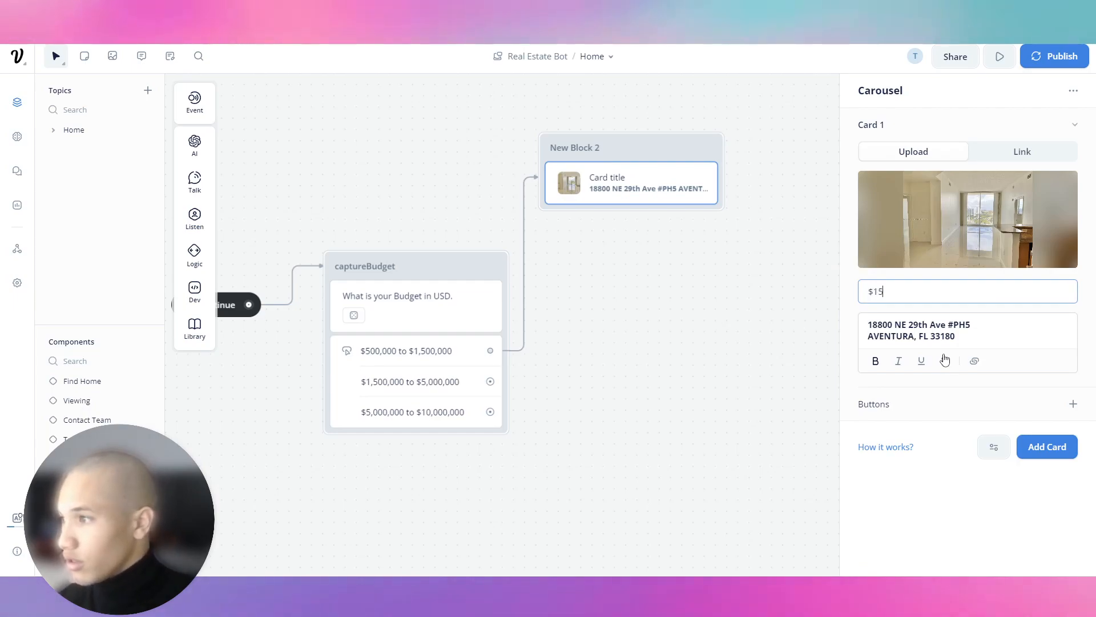
pyautogui.press('BackSpace')
pyautogui.press('BackSpace')
pyautogui.write('515,000 | Aventura |')
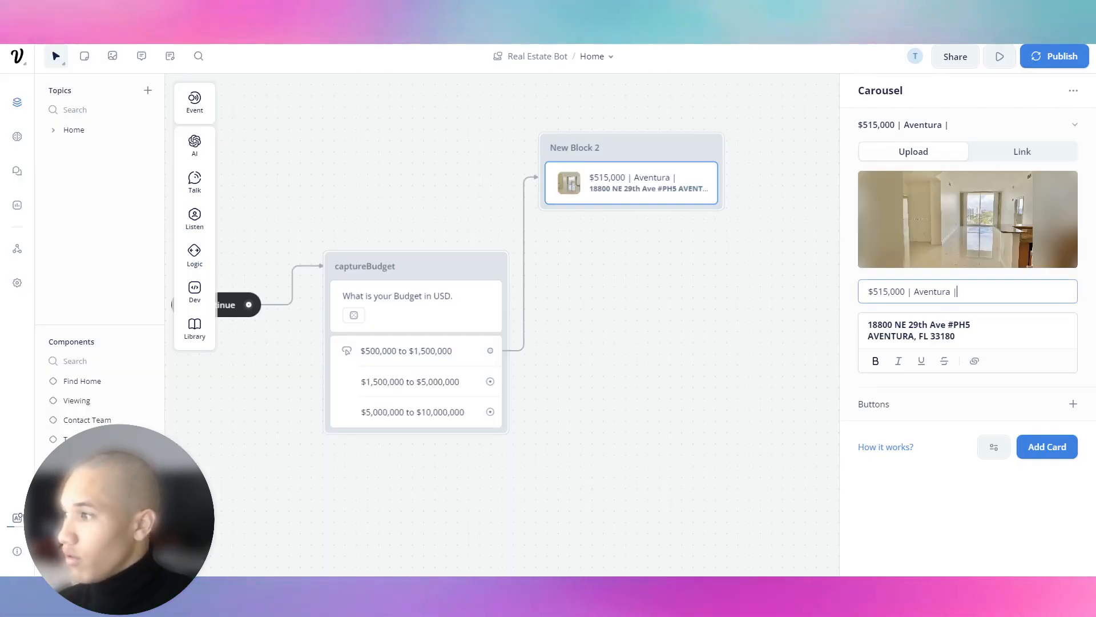
pyautogui.write('1,081 SQF')
pyautogui.press('BackSpace')
pyautogui.write('.f')
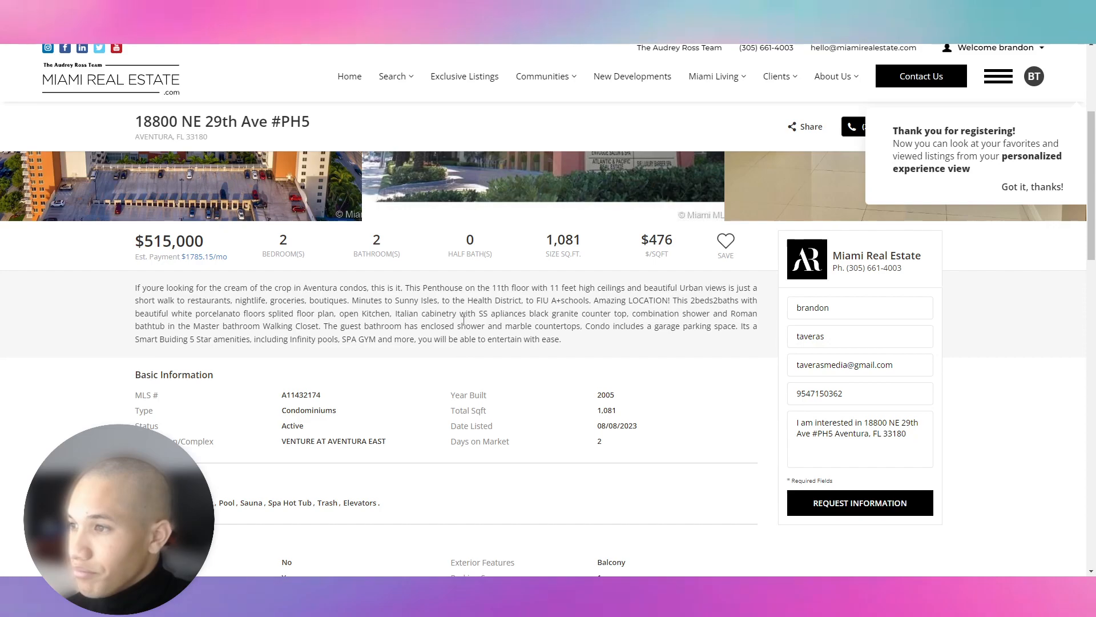
pyautogui.scroll(-1, 457, 280)
pyautogui.scroll(-7, 426, 277)
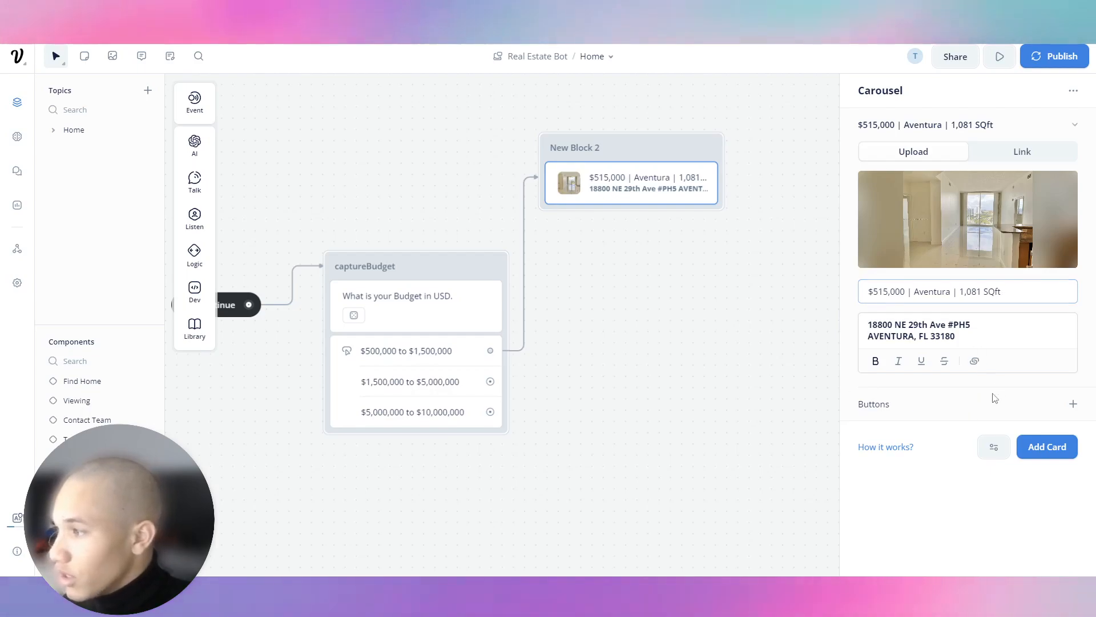
# Add a 'Request More Info' button to Card 1 and collapse the card.
pyautogui.click(1073, 404)
pyautogui.write('Request m')
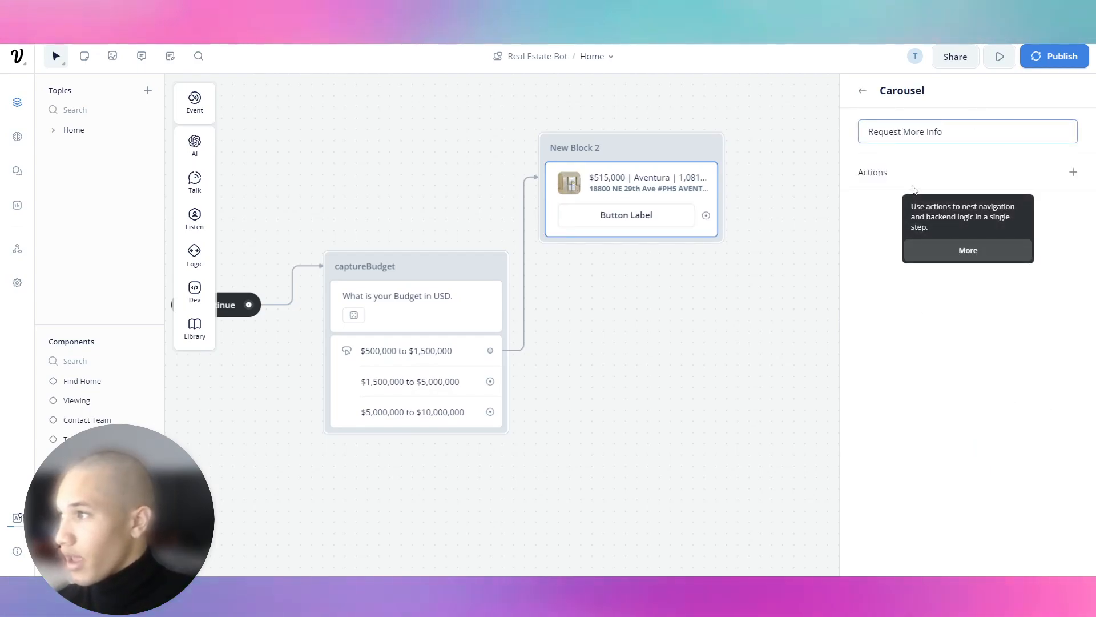
pyautogui.click(1015, 178)
pyautogui.click(1067, 177)
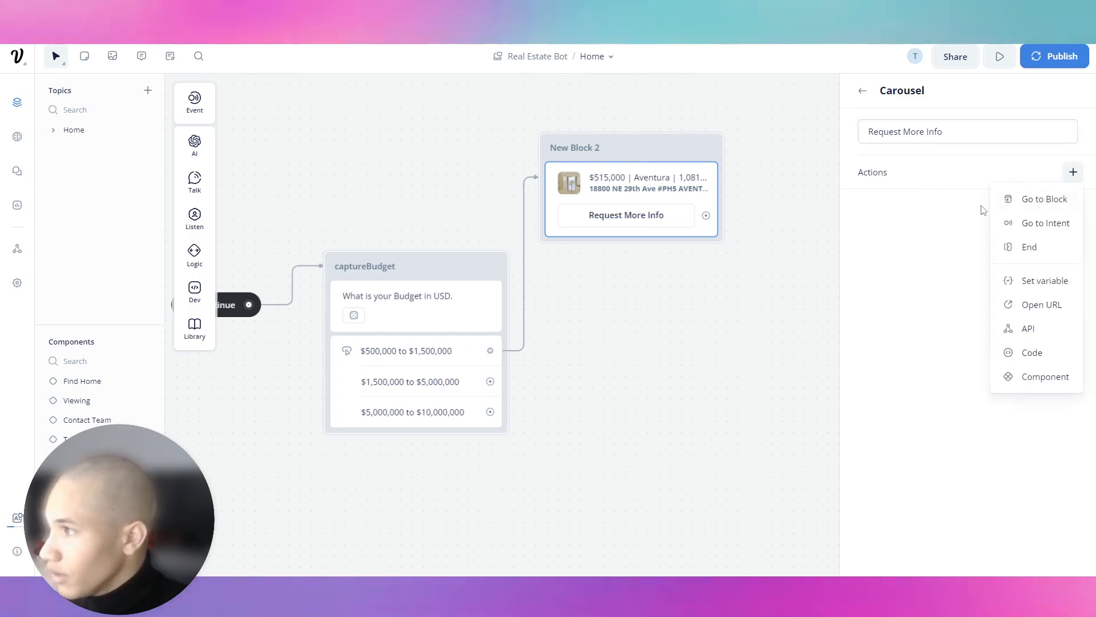
pyautogui.click(923, 238)
pyautogui.click(862, 90)
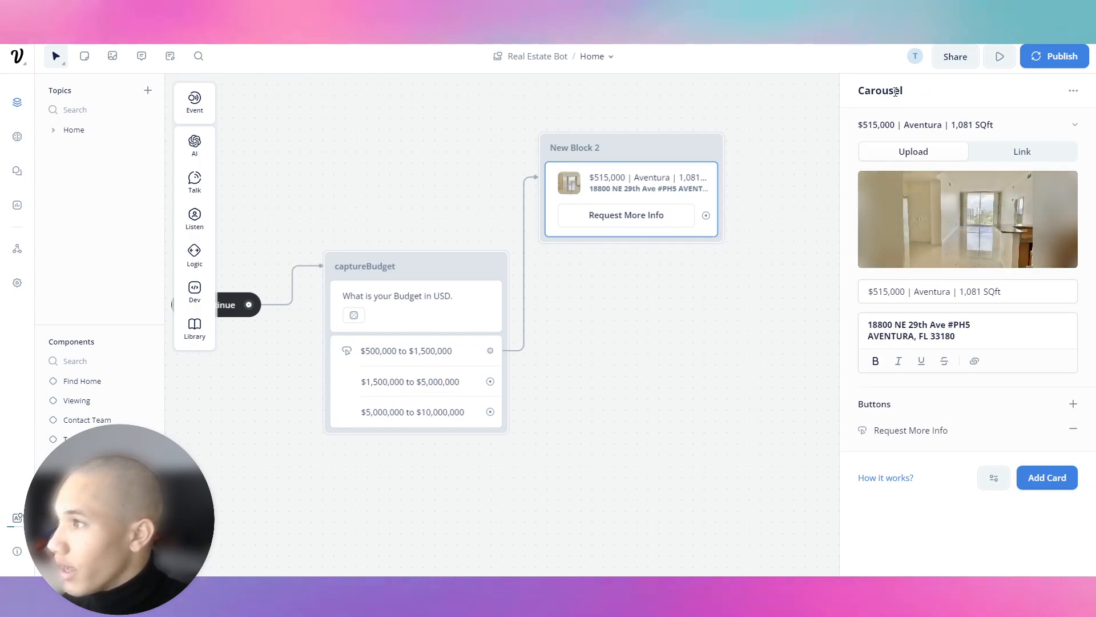
pyautogui.click(1072, 124)
pyautogui.click(993, 168)
pyautogui.click(1047, 167)
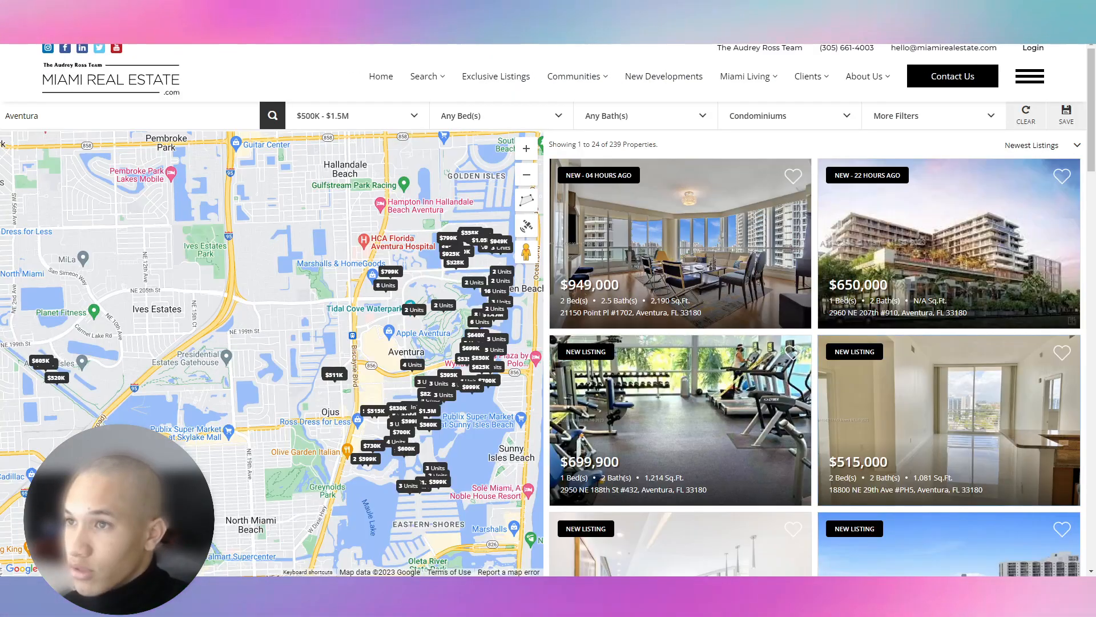
pyautogui.scroll(-3, 681, 249)
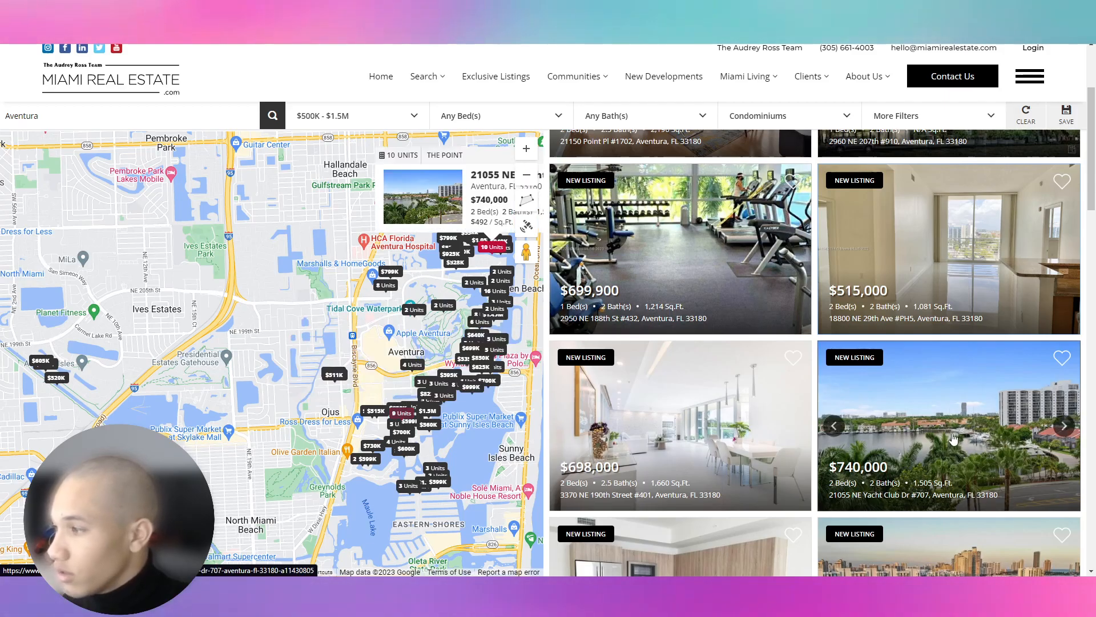
pyautogui.rightClick(944, 181)
pyautogui.click(977, 192)
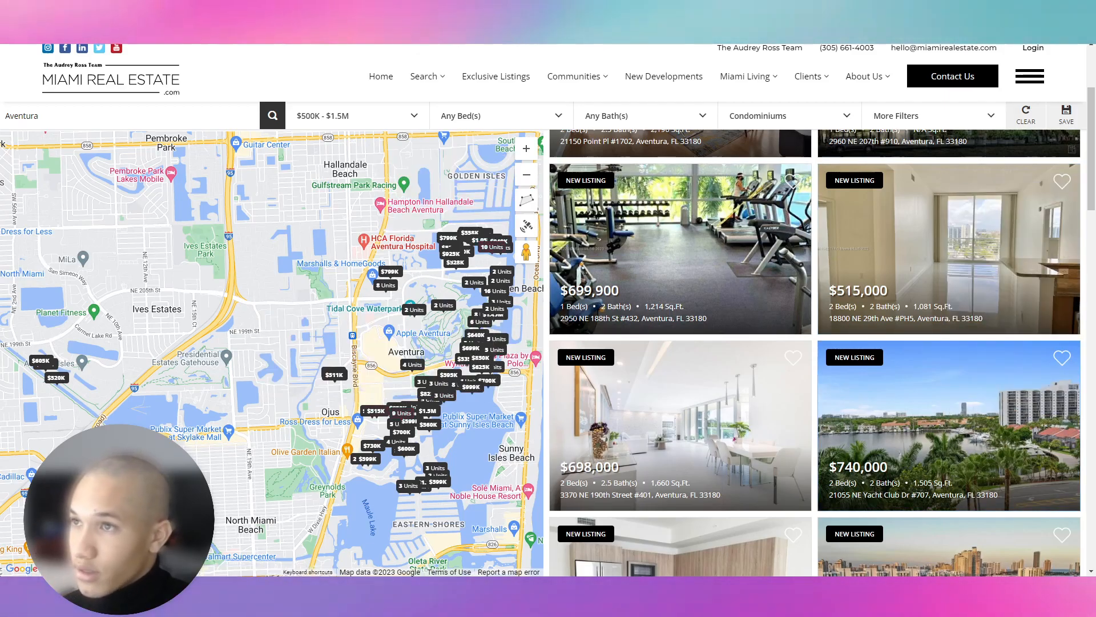
pyautogui.click(314, 11)
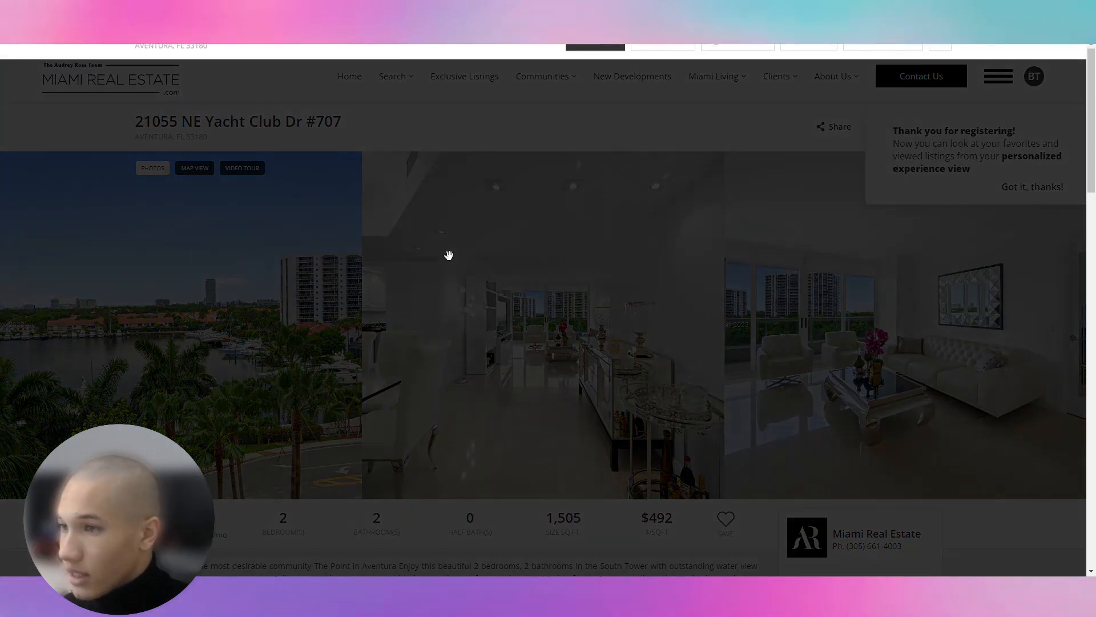
# Save the listing's living-room photo to the computer.
pyautogui.rightClick(444, 276)
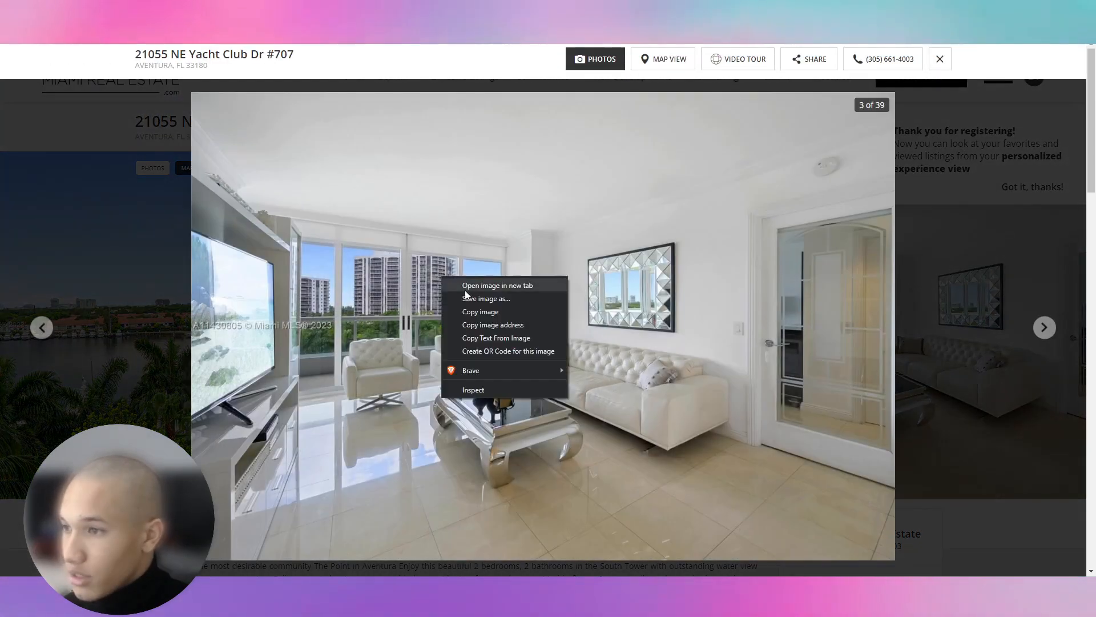
pyautogui.click(468, 297)
pyautogui.press('Return')
pyautogui.click(86, 10)
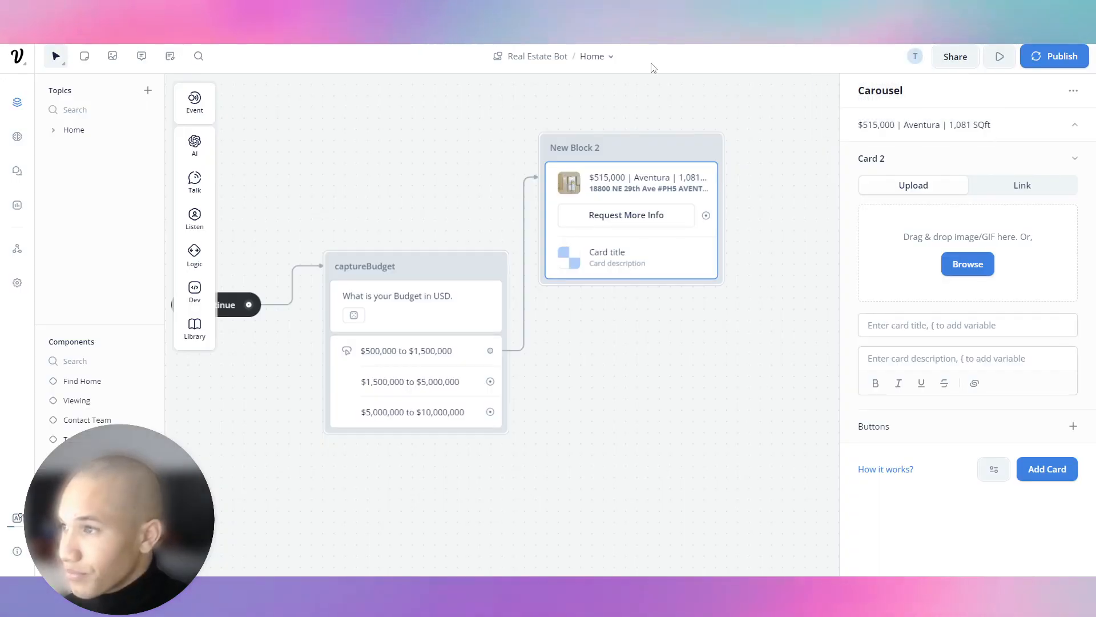
# Upload the living-room photo to Card 2 and paste the Yacht Club Dr address into its description.
pyautogui.click(988, 269)
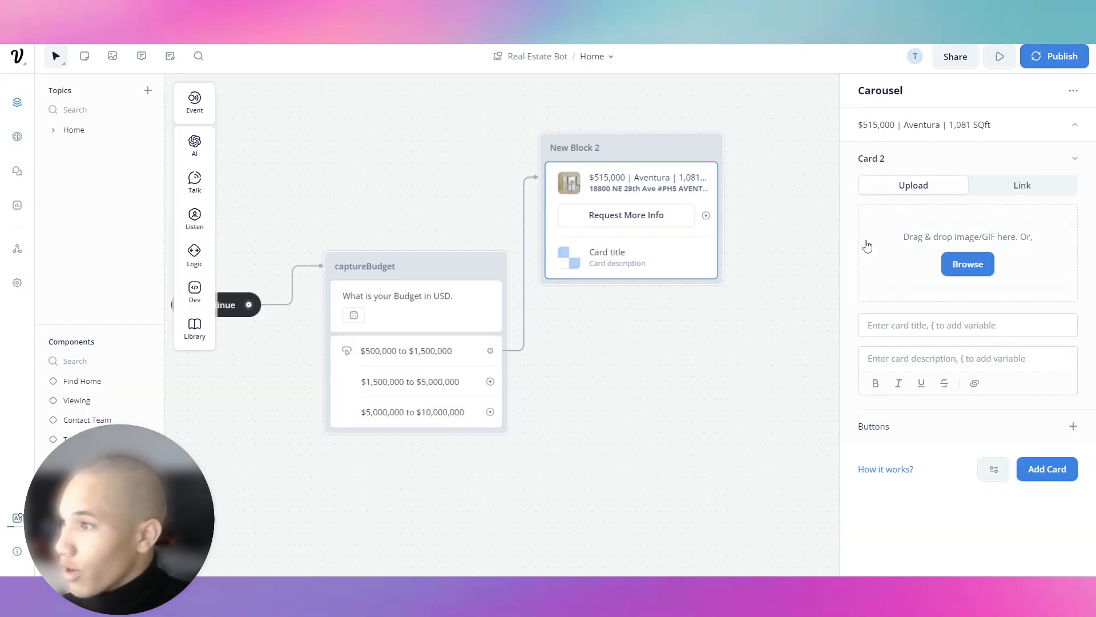
pyautogui.click(985, 268)
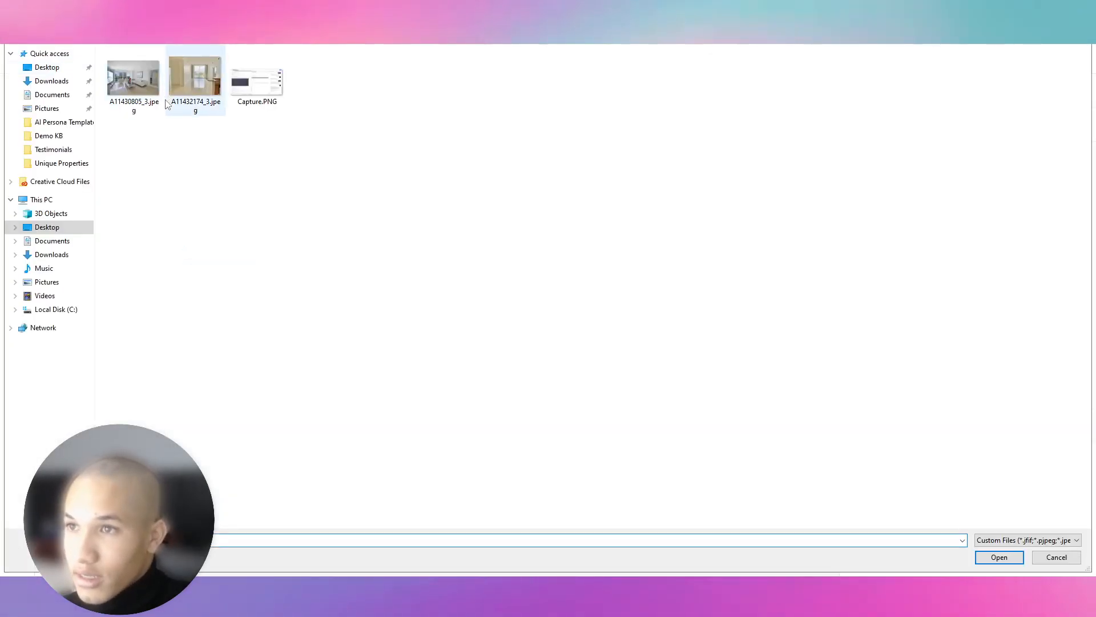
pyautogui.doubleClick(133, 80)
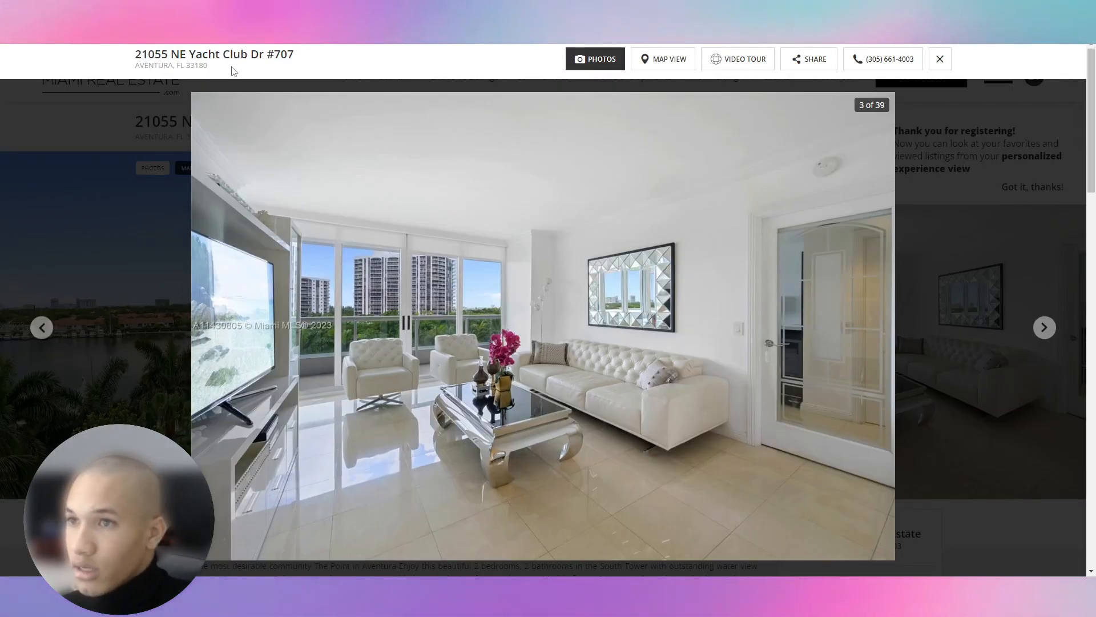
pyautogui.moveTo(231, 72); pyautogui.dragTo(132, 60)
pyautogui.hotkey('ctrl', 'c')
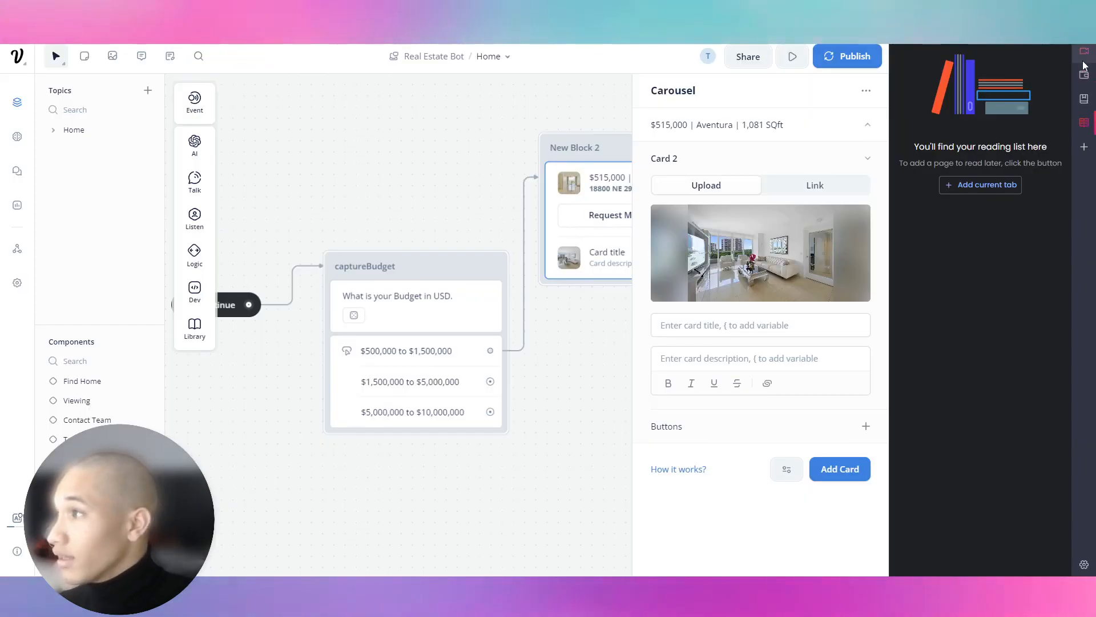
pyautogui.click(1084, 122)
pyautogui.click(931, 358)
pyautogui.hotkey('ctrl', 'v')
pyautogui.hotkey('ctrl', 'a')
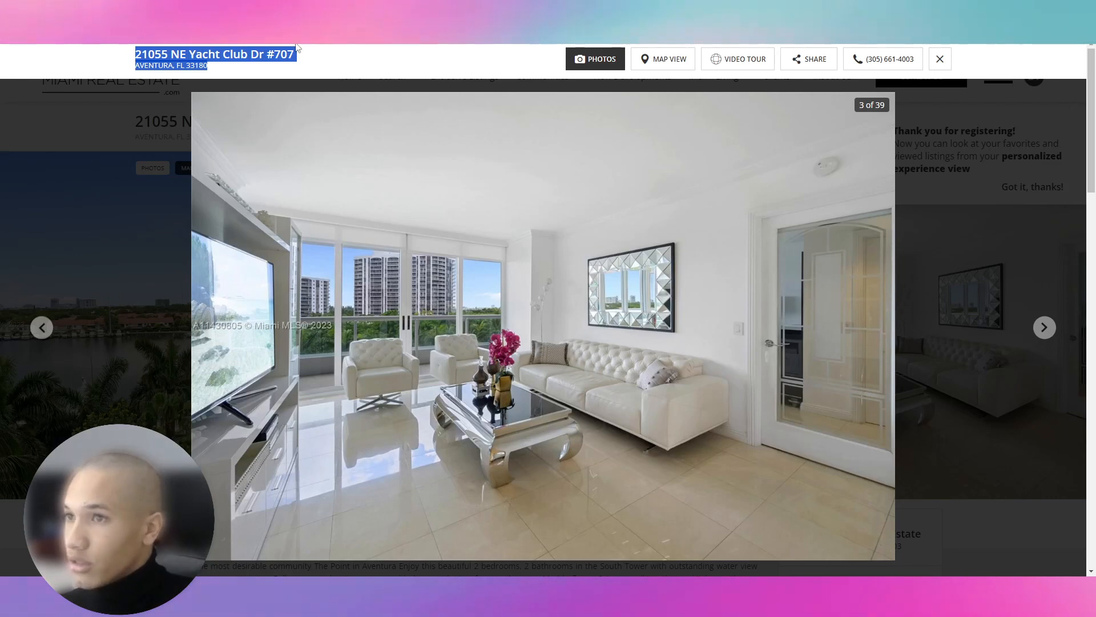
pyautogui.click(164, 144)
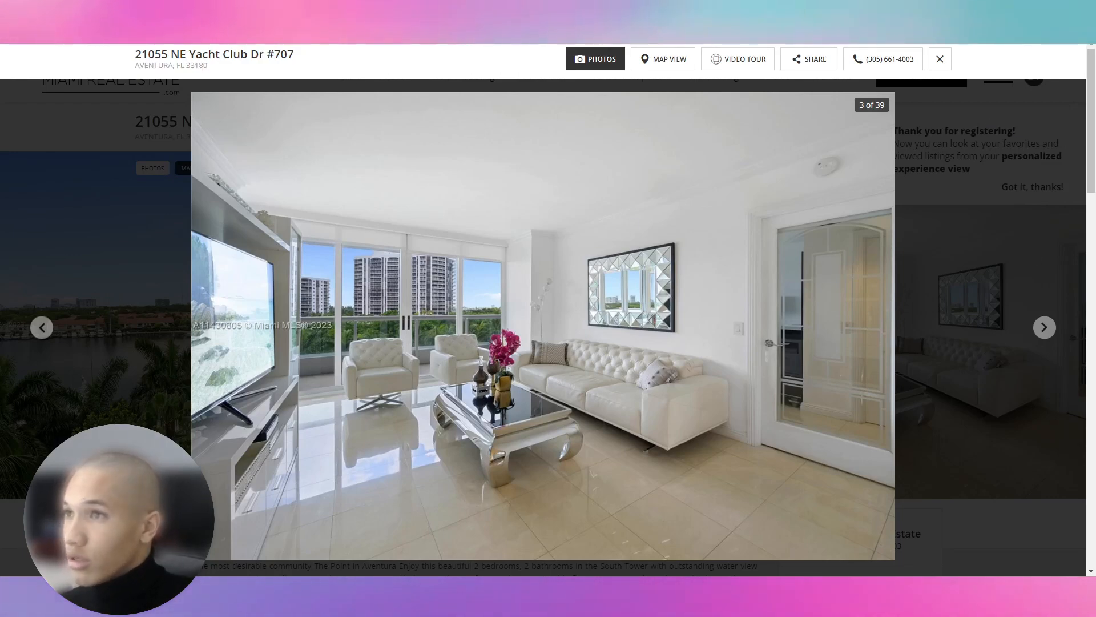
pyautogui.click(939, 59)
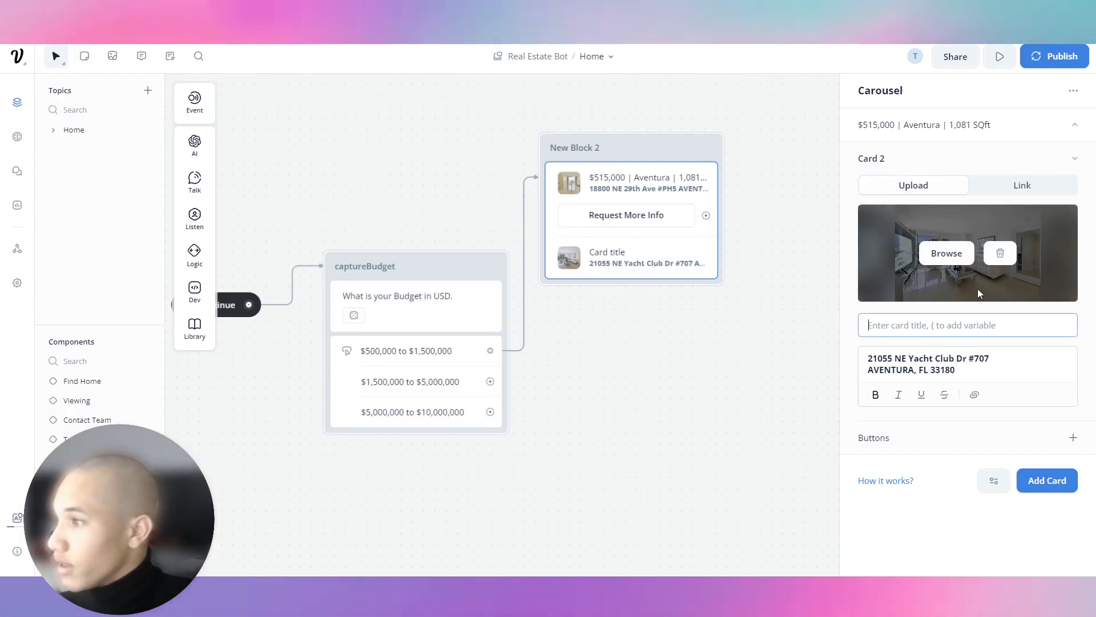
# Title Card 2 '$740,000 | Aventura |1,505 SQft' with the price in bold.
pyautogui.write('$740,000')
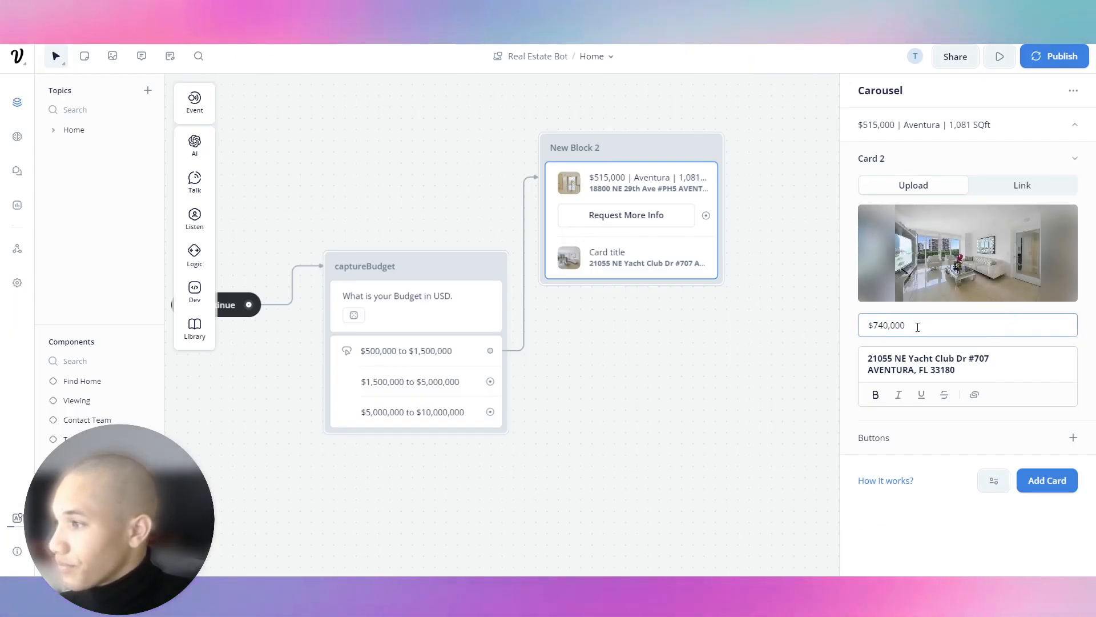
pyautogui.moveTo(932, 327); pyautogui.dragTo(815, 321)
pyautogui.hotkey('ctrl', 'b')
pyautogui.click(1084, 124)
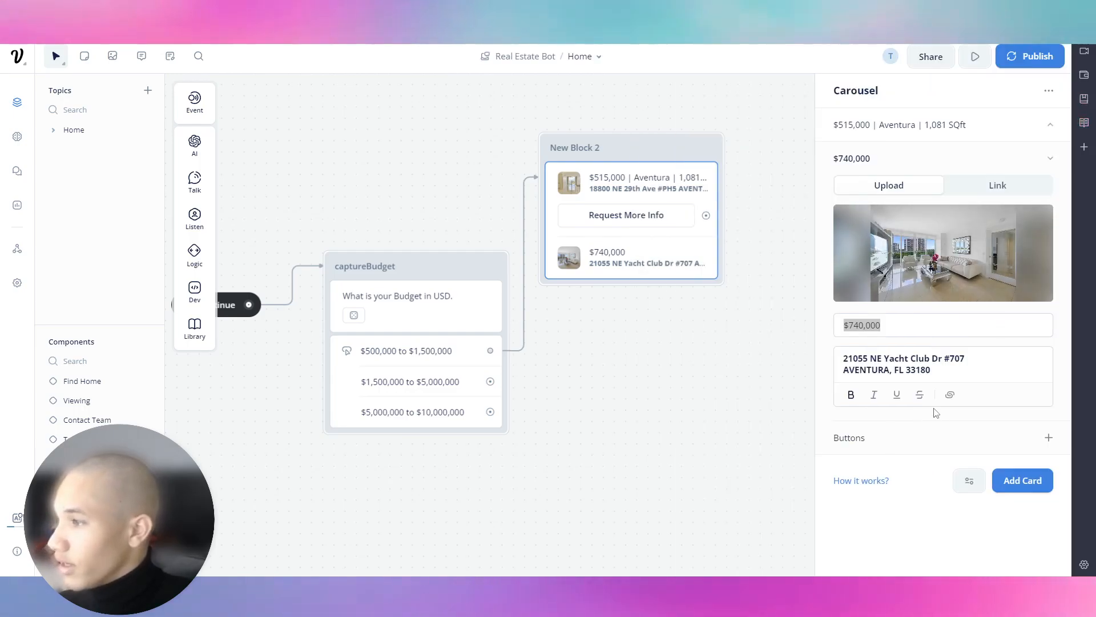
pyautogui.click(927, 324)
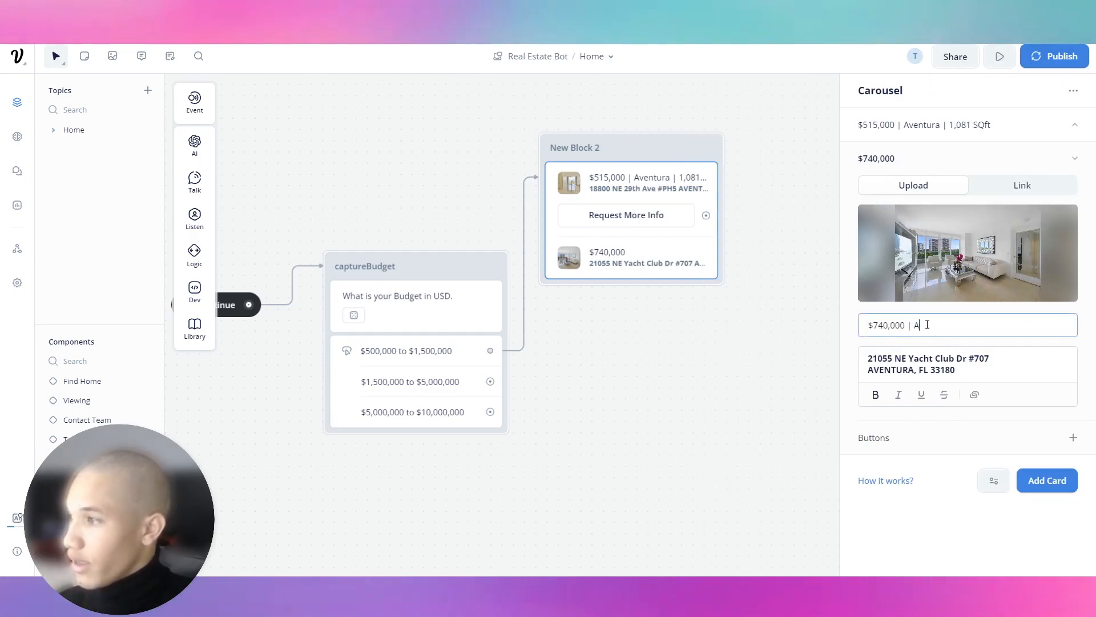
pyautogui.write('| Aventura |')
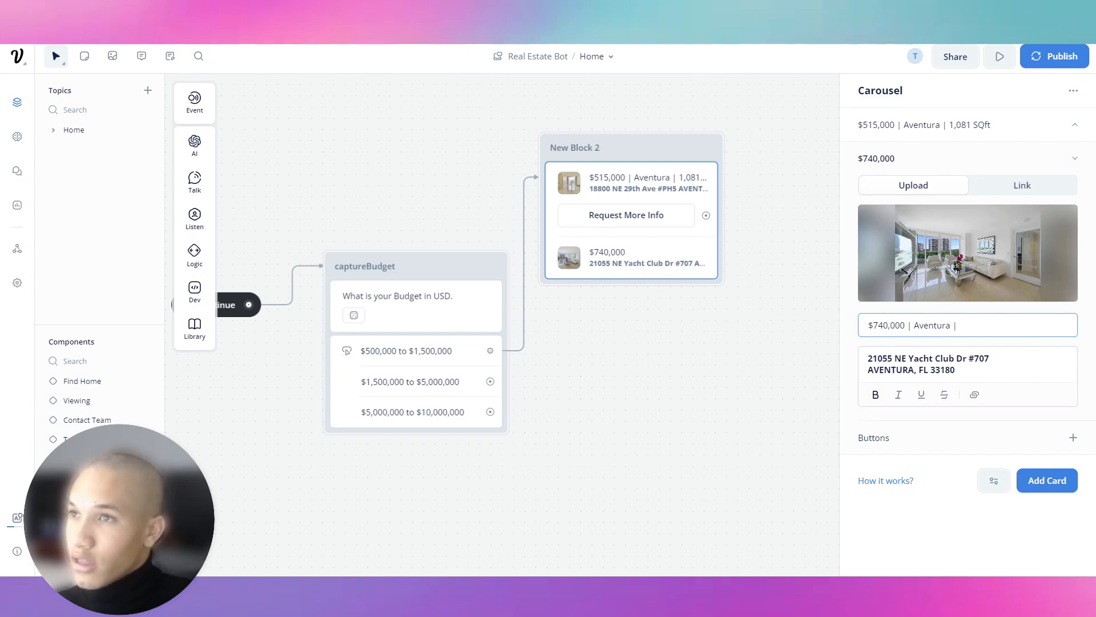
pyautogui.hotkey('alt', 'Tab')
pyautogui.hotkey('alt', 'Tab')
pyautogui.write('1')
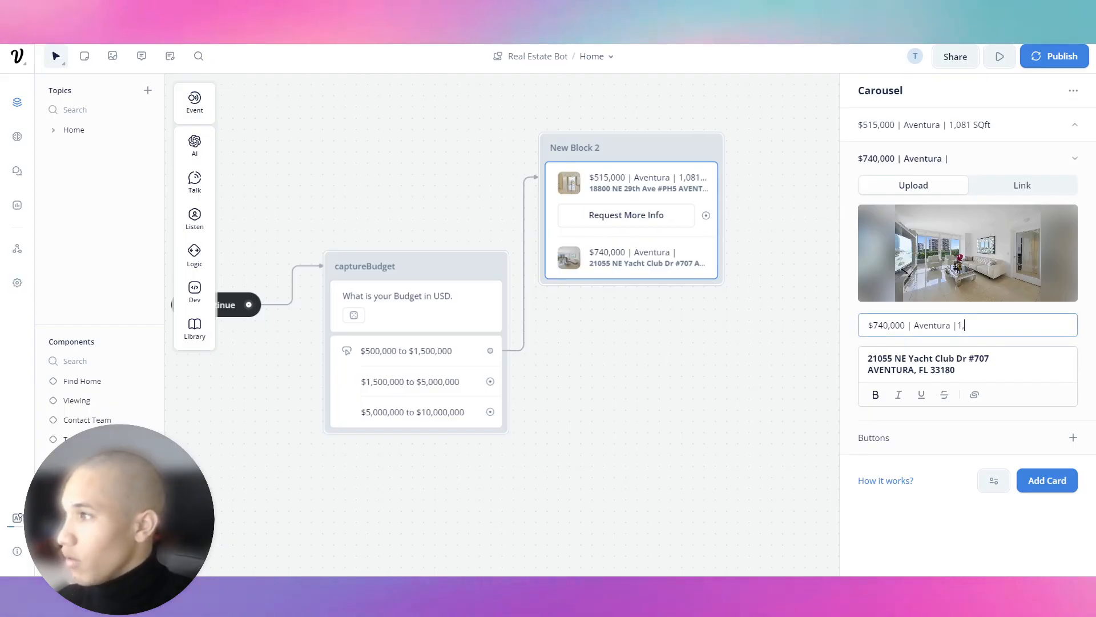
pyautogui.write(',505 SQft')
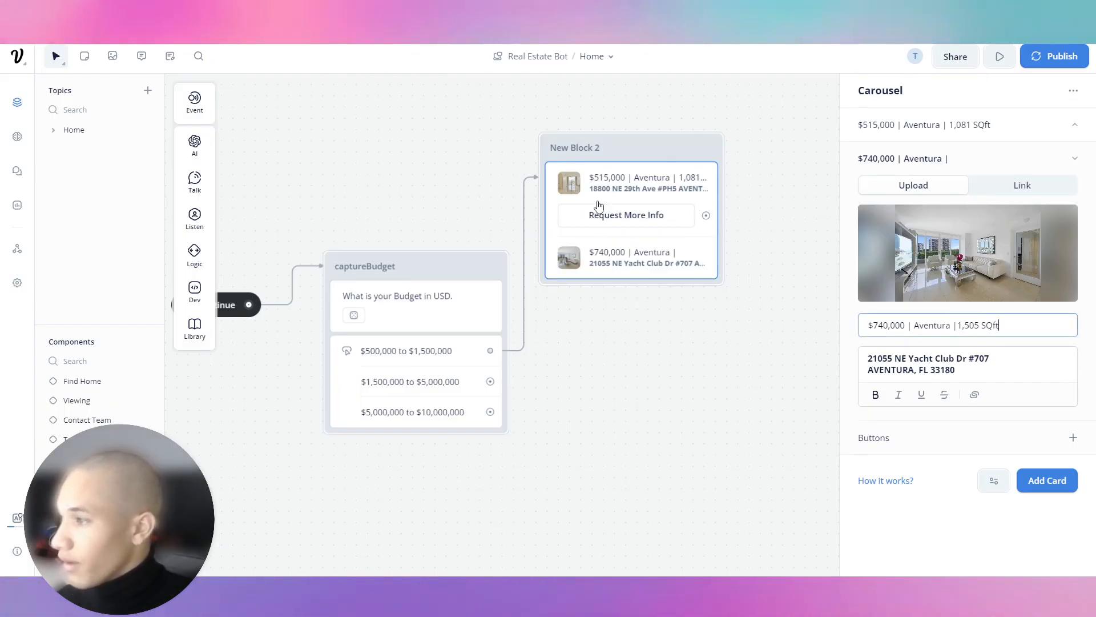
# Give Card 2 a 'Request More Info' button.
pyautogui.click(1073, 437)
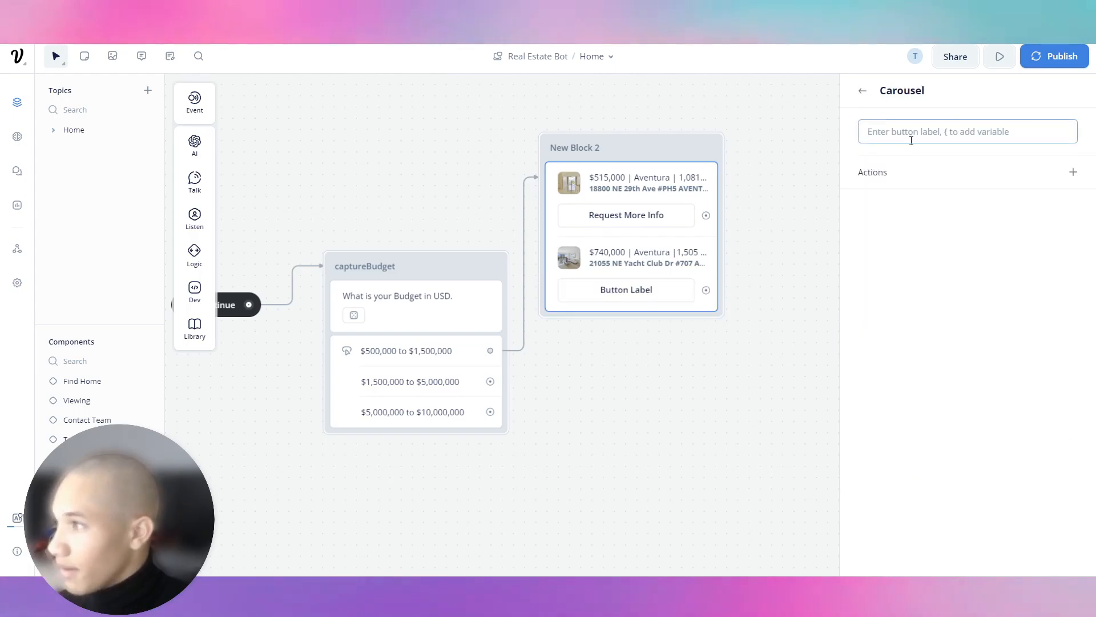
pyautogui.write('Requ')
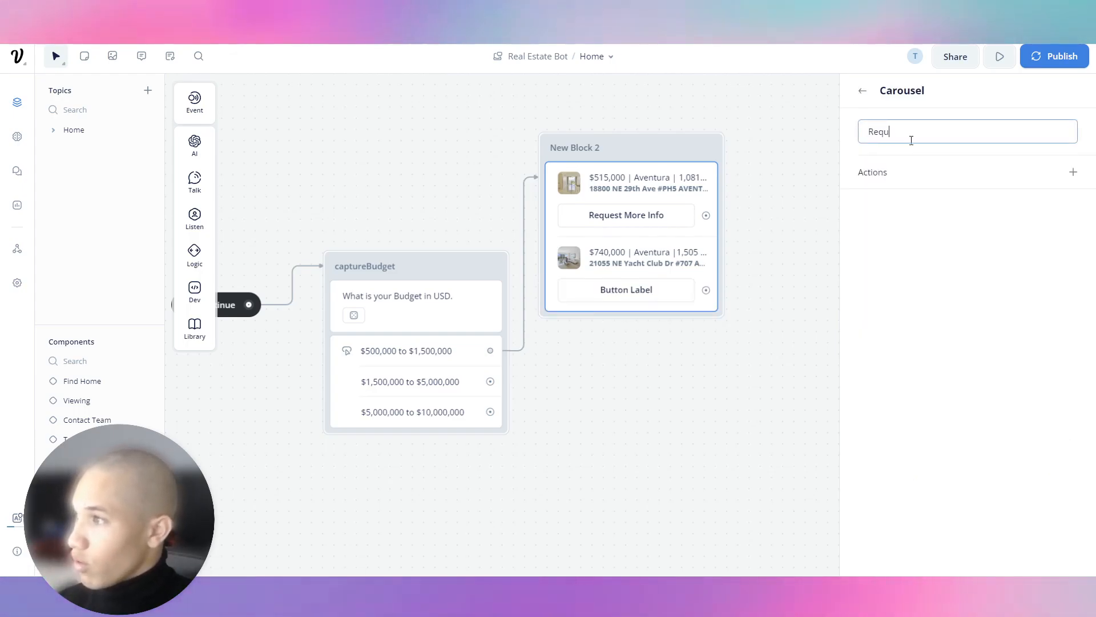
pyautogui.write('est More Info')
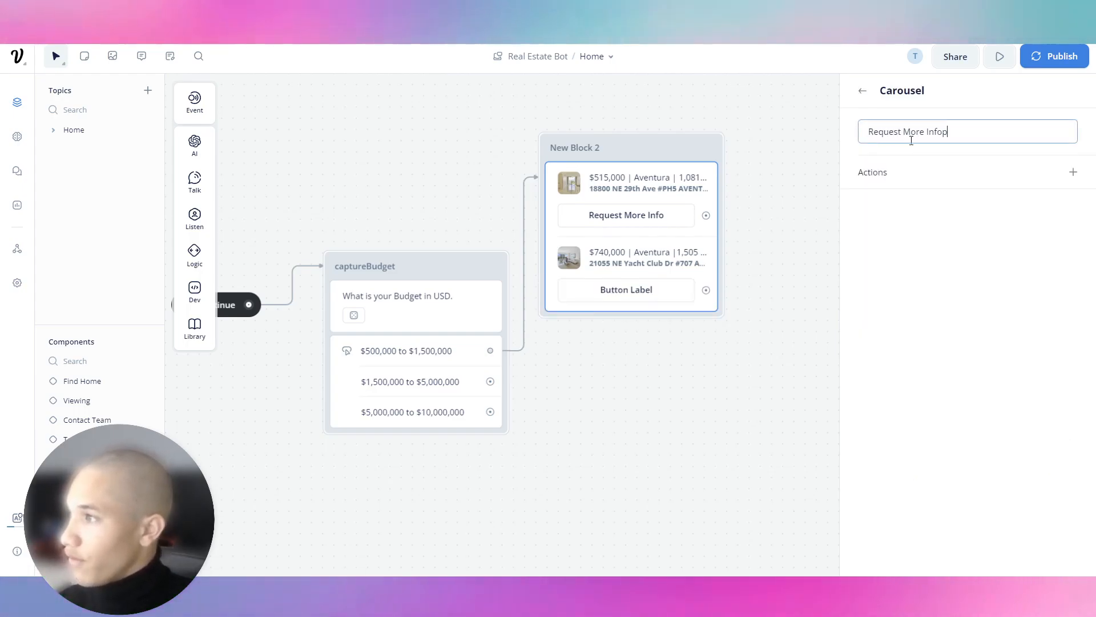
pyautogui.click(863, 93)
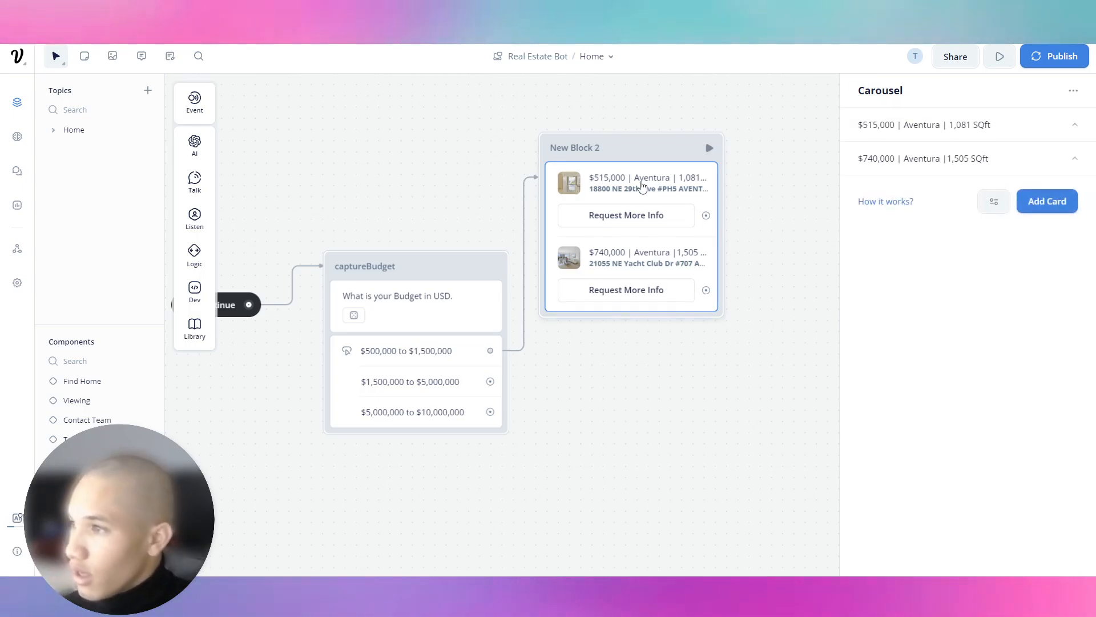
# Add a third card to the carousel.
pyautogui.click(1045, 202)
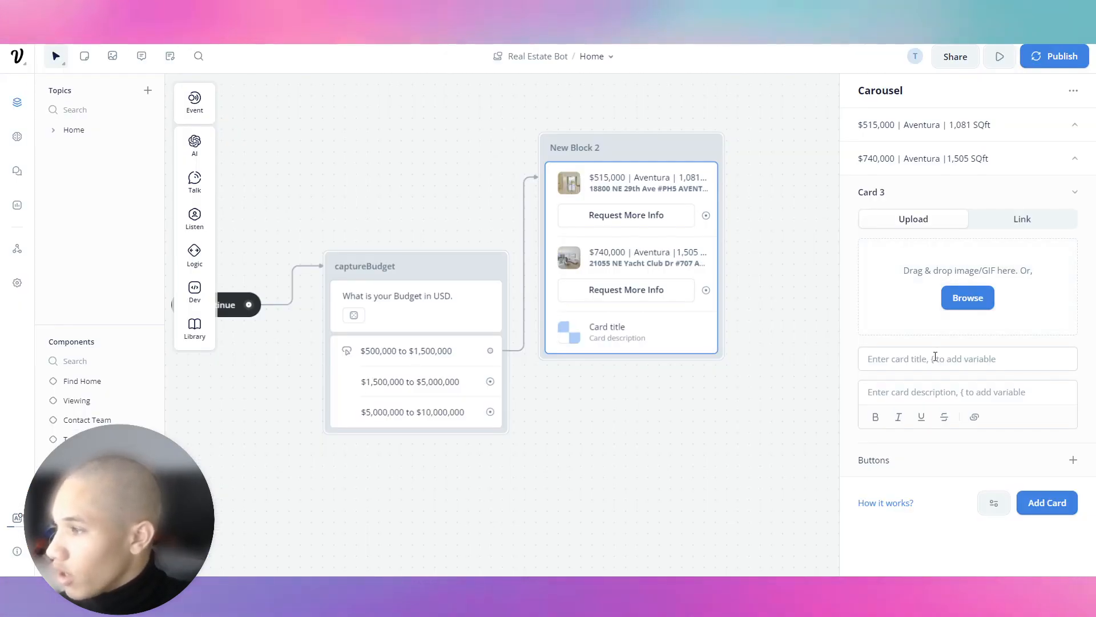
pyautogui.click(935, 357)
pyautogui.write('$1')
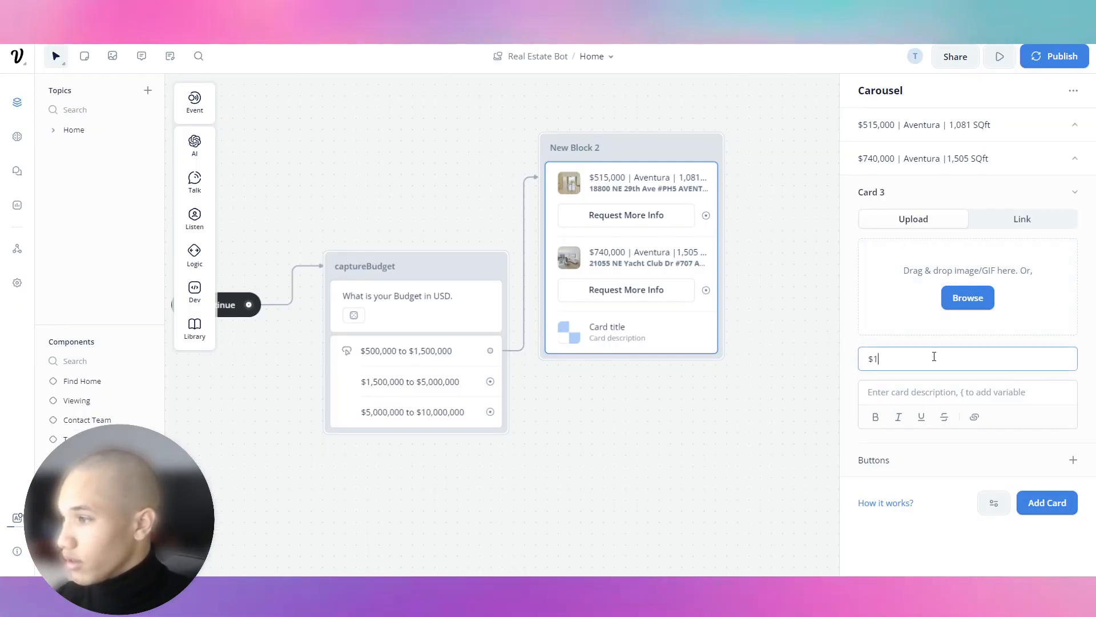
pyautogui.press('BackSpace')
pyautogui.press('BackSpace')
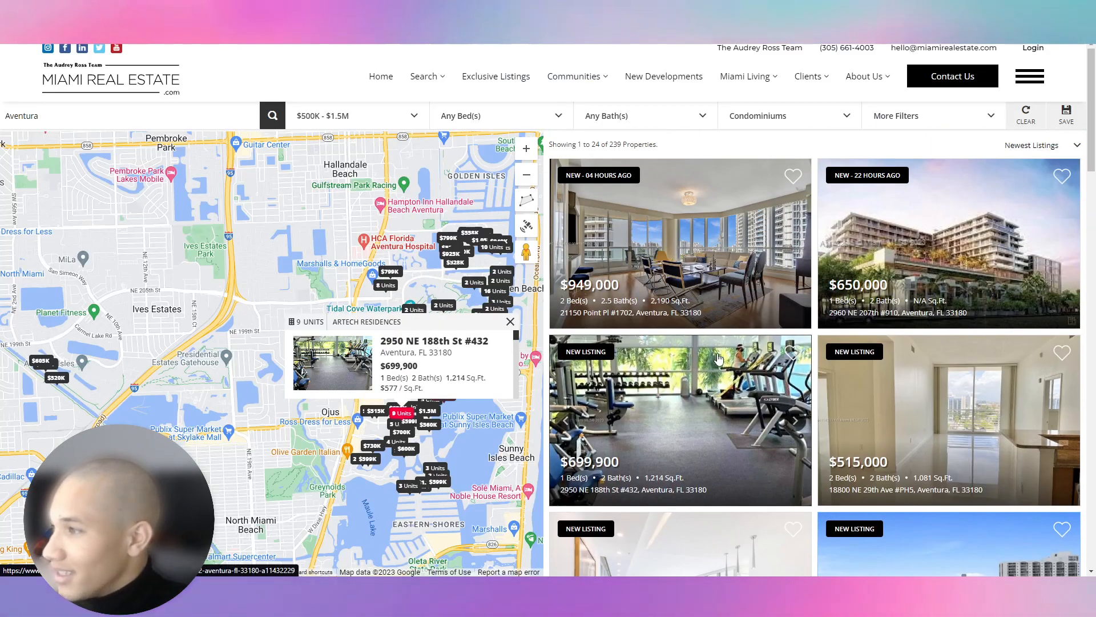
# Save the $949,000 listing's living-room photo and upload it as the third card's image.
pyautogui.click(660, 251)
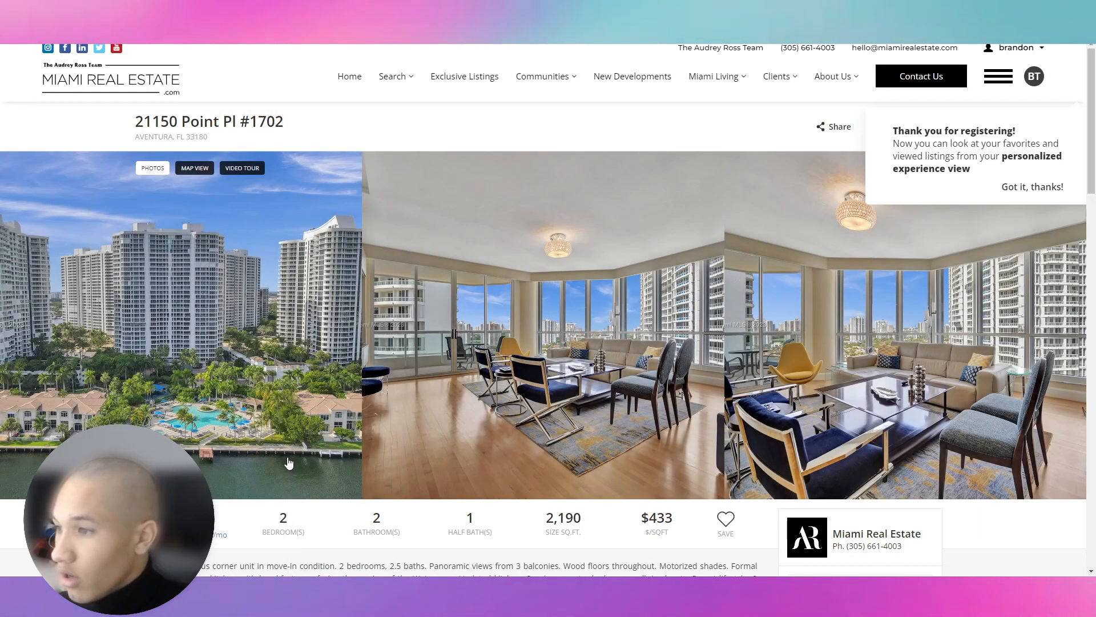
pyautogui.click(482, 300)
pyautogui.rightClick(531, 246)
pyautogui.click(567, 268)
pyautogui.press('Return')
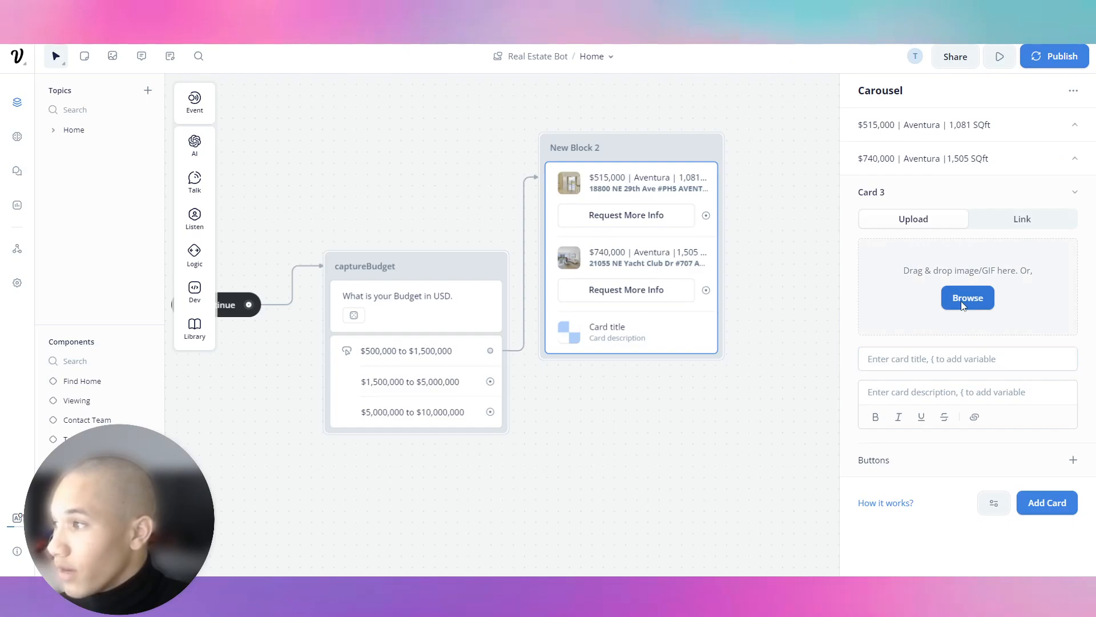
pyautogui.click(970, 302)
pyautogui.doubleClick(129, 71)
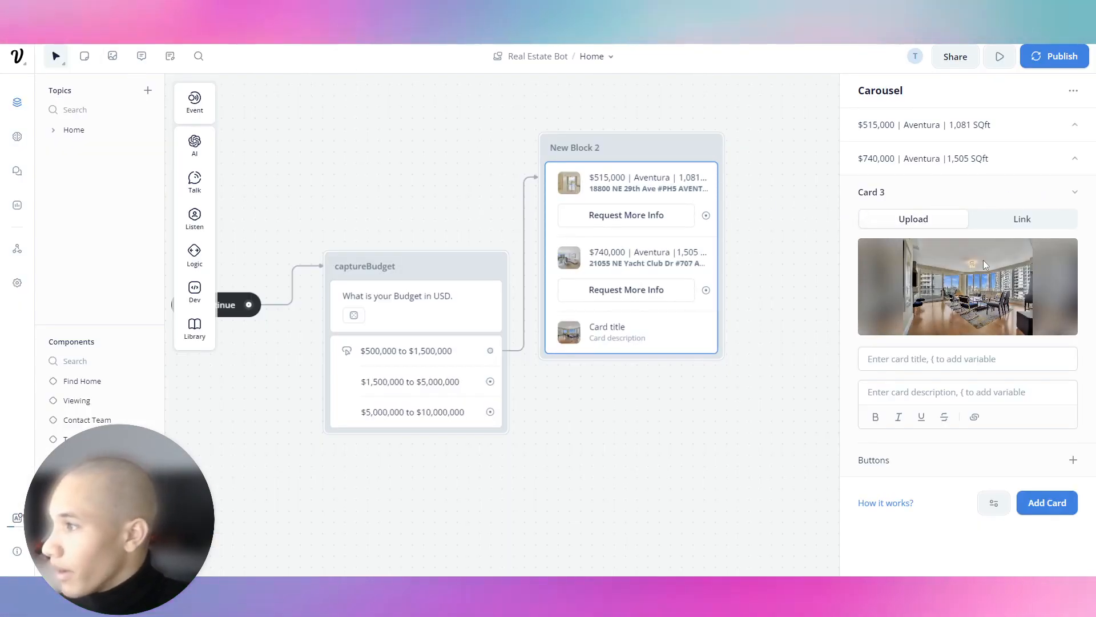
# Title the third card '$949,000 | Aventura |' after checking the listing details.
pyautogui.click(914, 359)
pyautogui.write('$949,000')
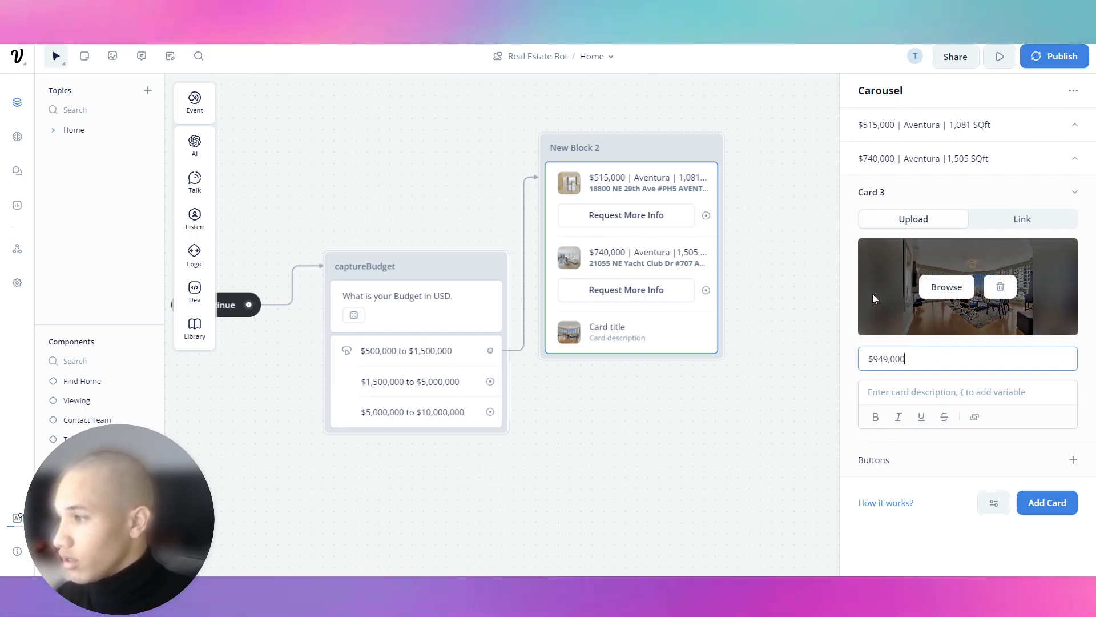
pyautogui.write(' | Aventura |')
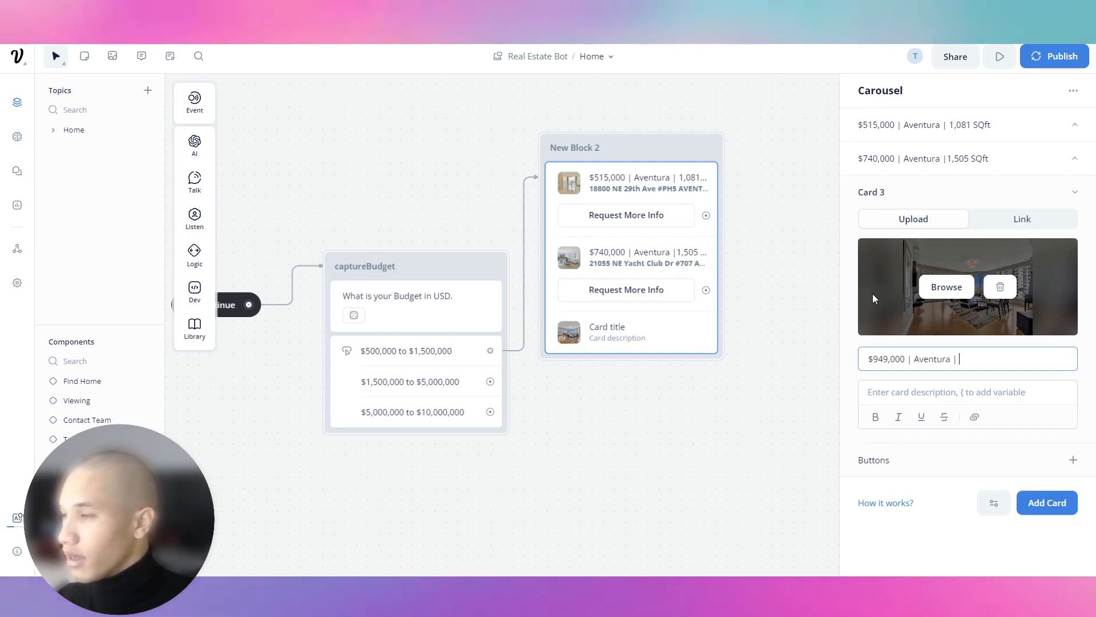
pyautogui.hotkey('alt', 'Tab')
pyautogui.click(940, 59)
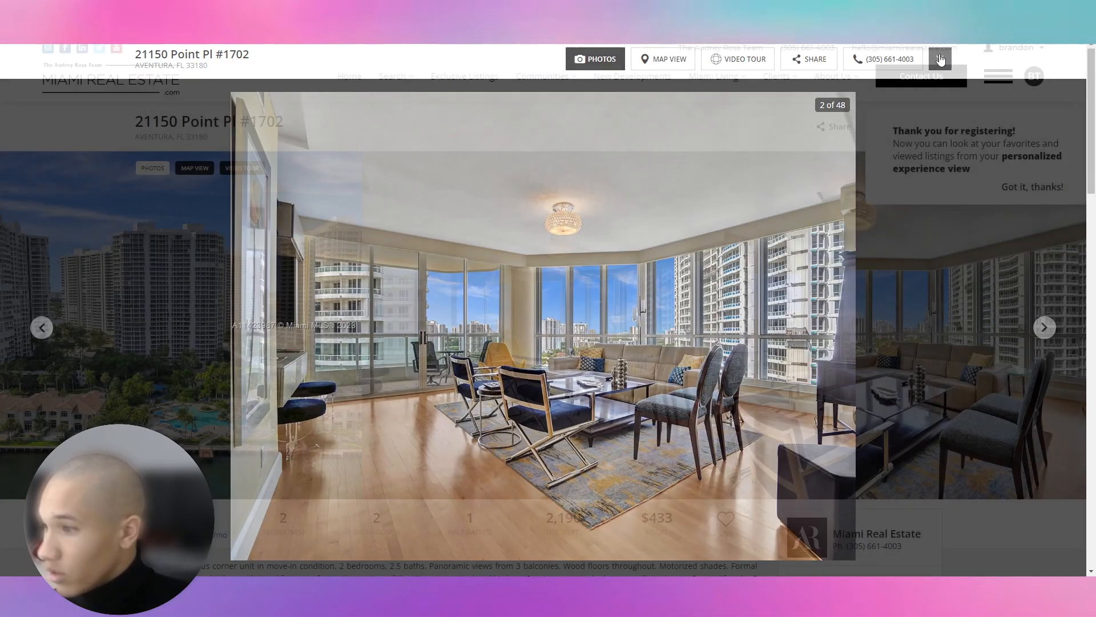
pyautogui.hotkey('alt', 'Tab')
pyautogui.moveTo(990, 331)
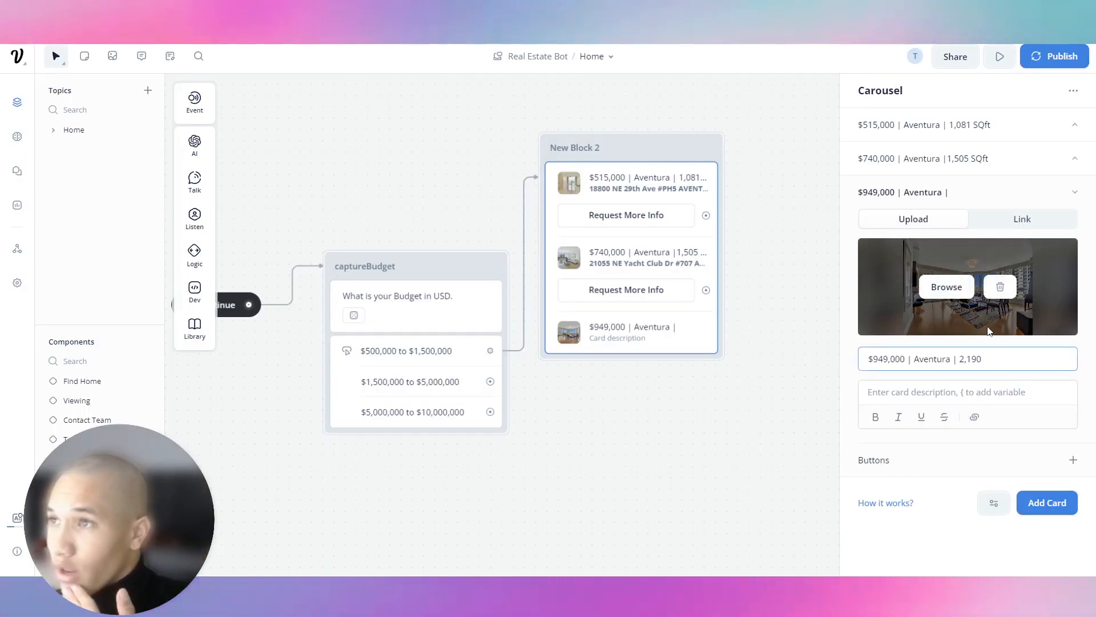
pyautogui.hotkey('alt', 'Tab')
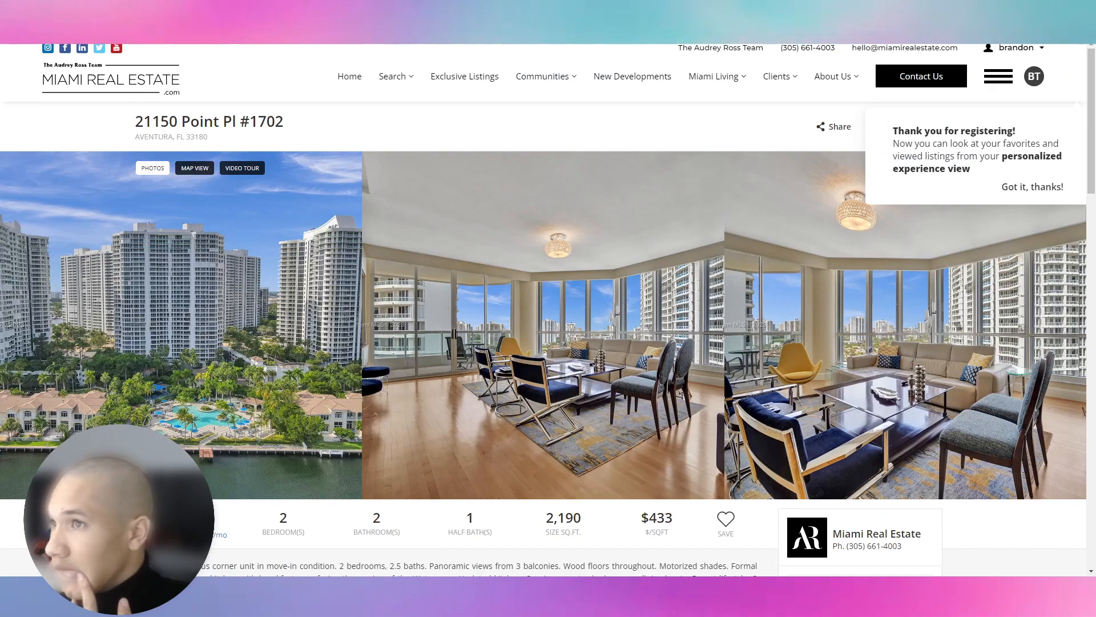
pyautogui.hotkey('alt', 'Tab')
pyautogui.hotkey('alt', 'Tab')
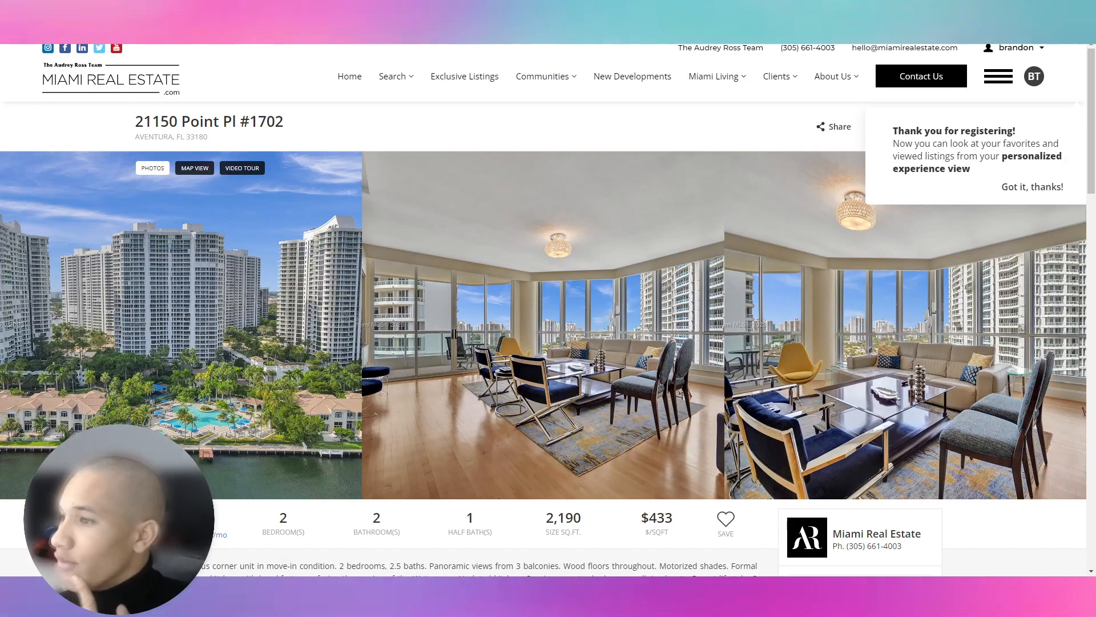
# Copy the listing's Point Pl street address and city into the third card's description.
pyautogui.hotkey('alt', 'Tab')
pyautogui.click(907, 390)
pyautogui.hotkey('alt', 'Tab')
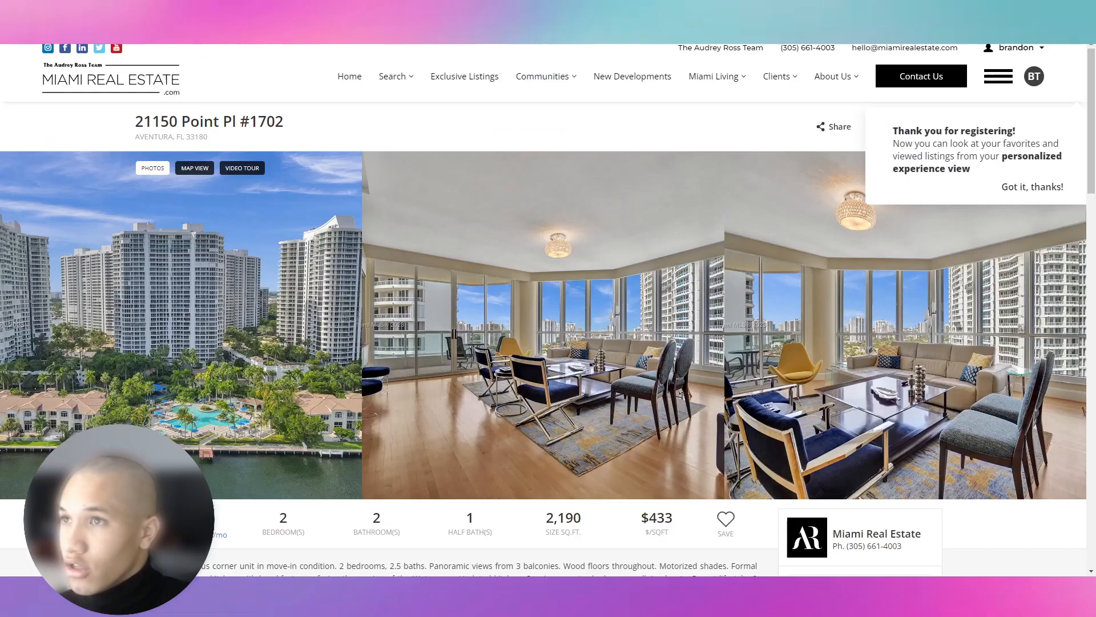
pyautogui.moveTo(214, 137); pyautogui.dragTo(122, 126)
pyautogui.hotkey('ctrl', 'c')
pyautogui.hotkey('alt', 'Tab')
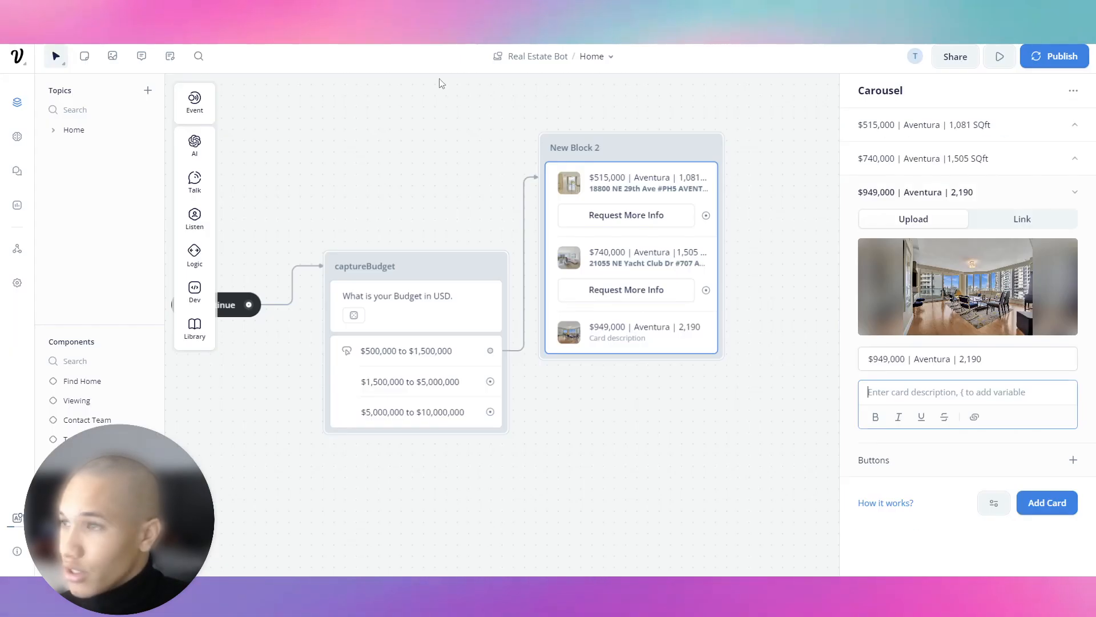
pyautogui.hotkey('ctrl', 'v')
pyautogui.hotkey('ctrl', 'a')
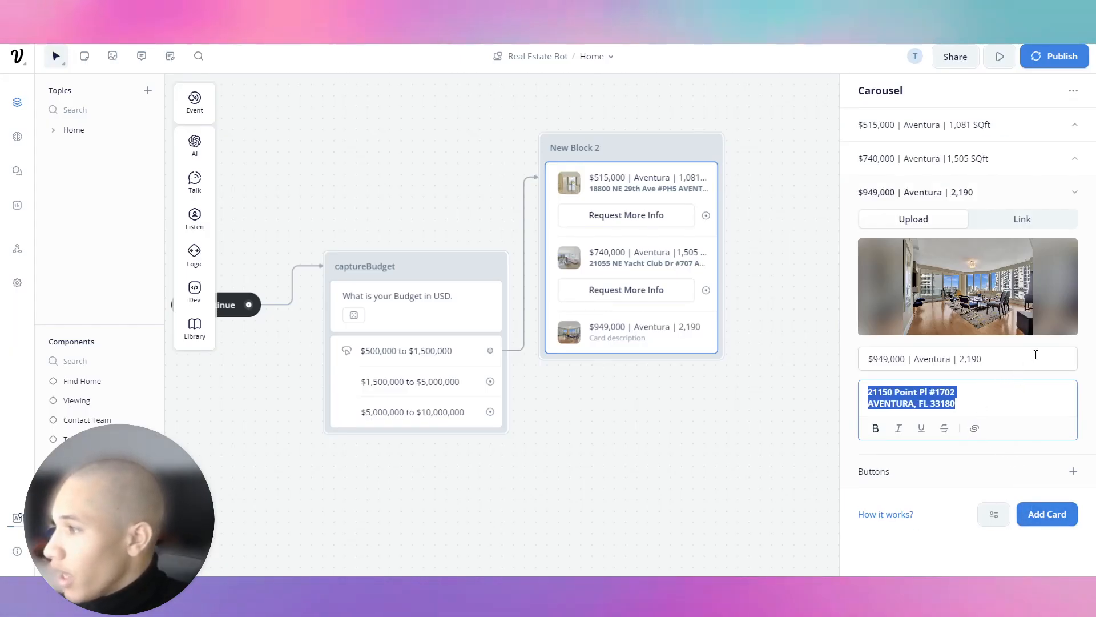
pyautogui.click(913, 193)
# Add a fourth carousel card and title it $1,500,000.
pyautogui.click(1047, 235)
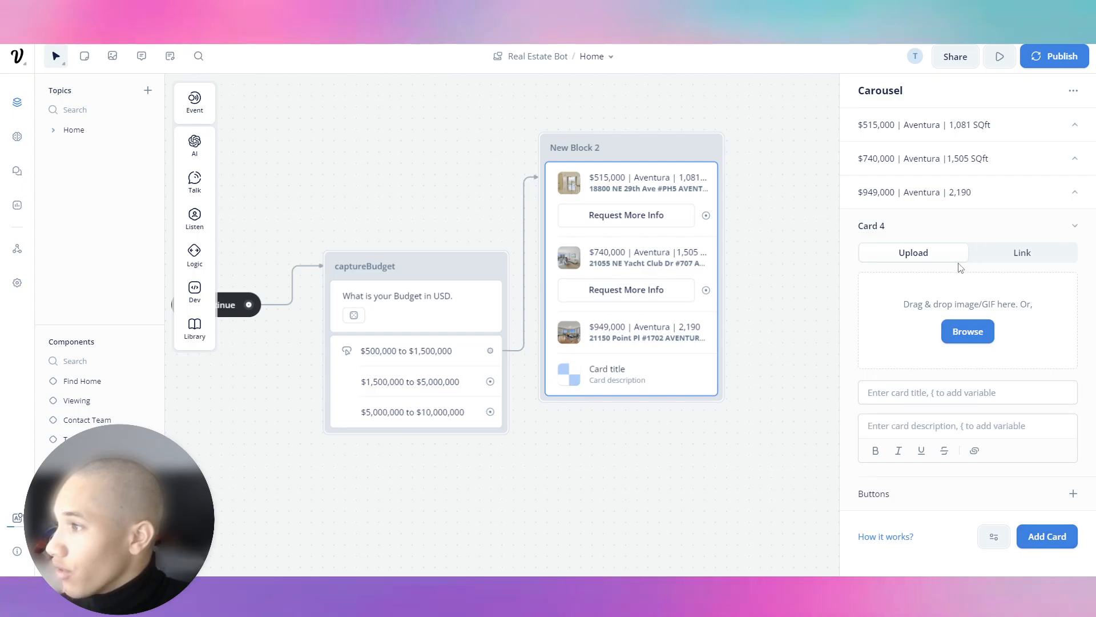
pyautogui.write('$')
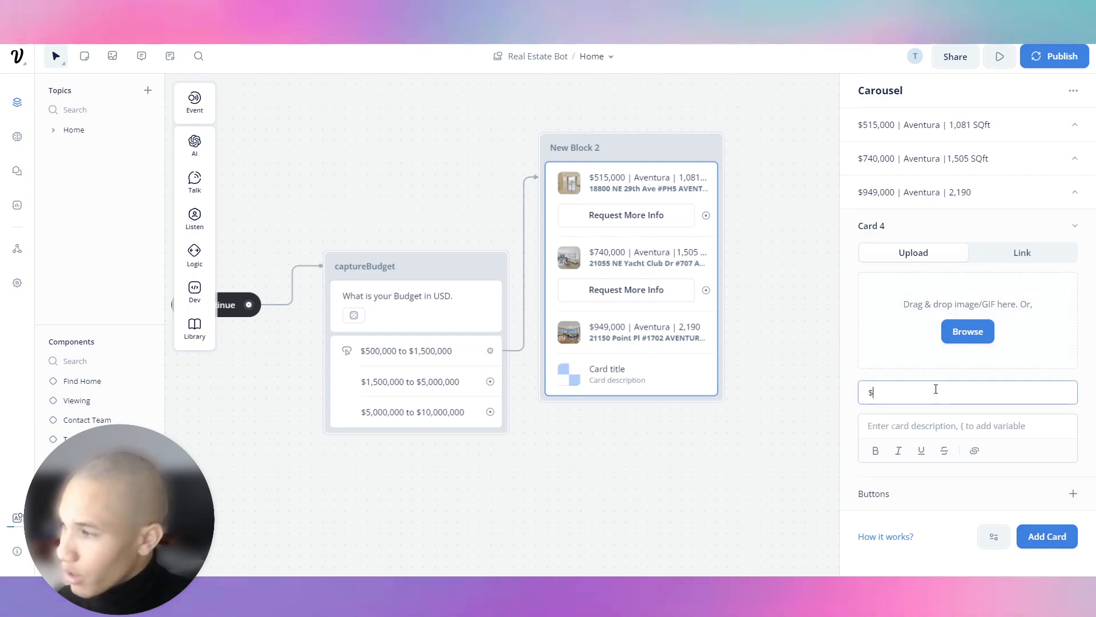
pyautogui.write('1,')
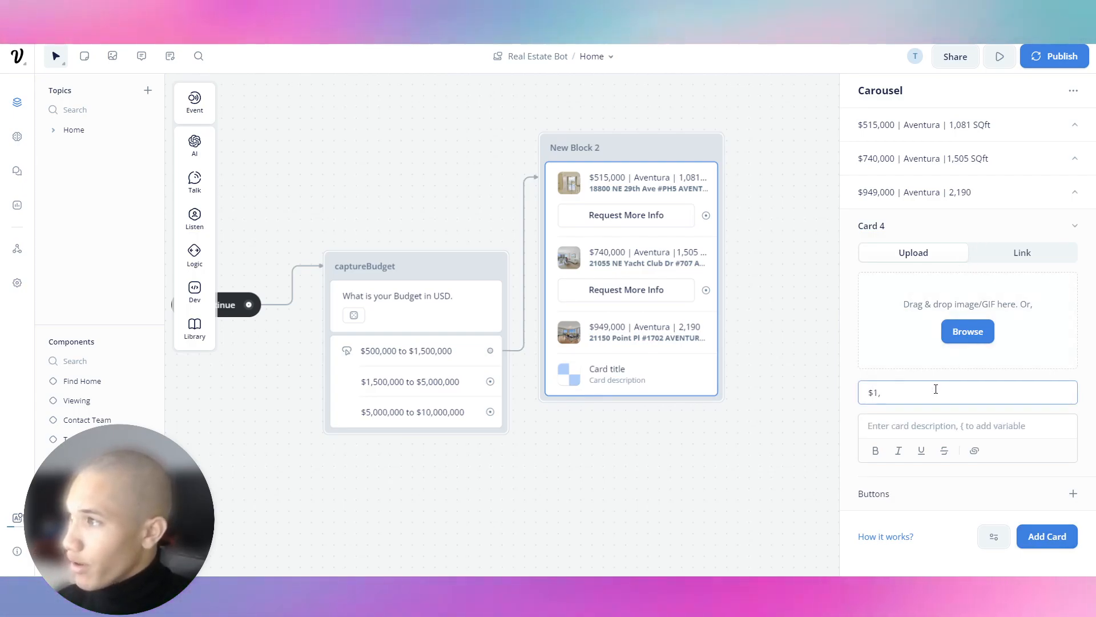
pyautogui.write('2')
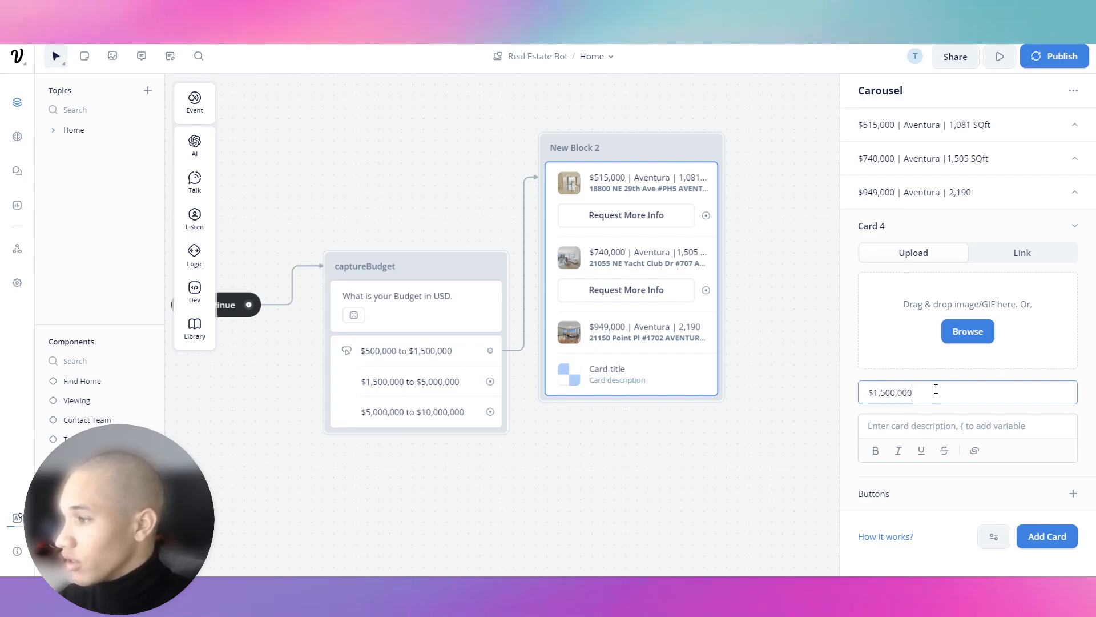
pyautogui.click(944, 234)
pyautogui.click(945, 231)
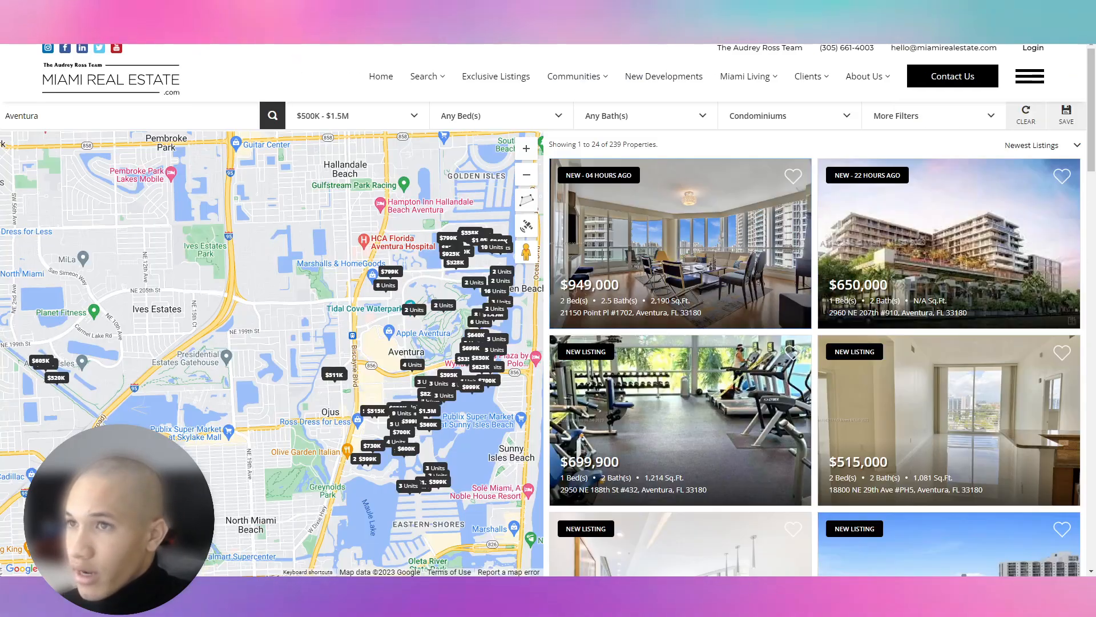
pyautogui.scroll(-3, 813, 447)
pyautogui.scroll(-4, 814, 446)
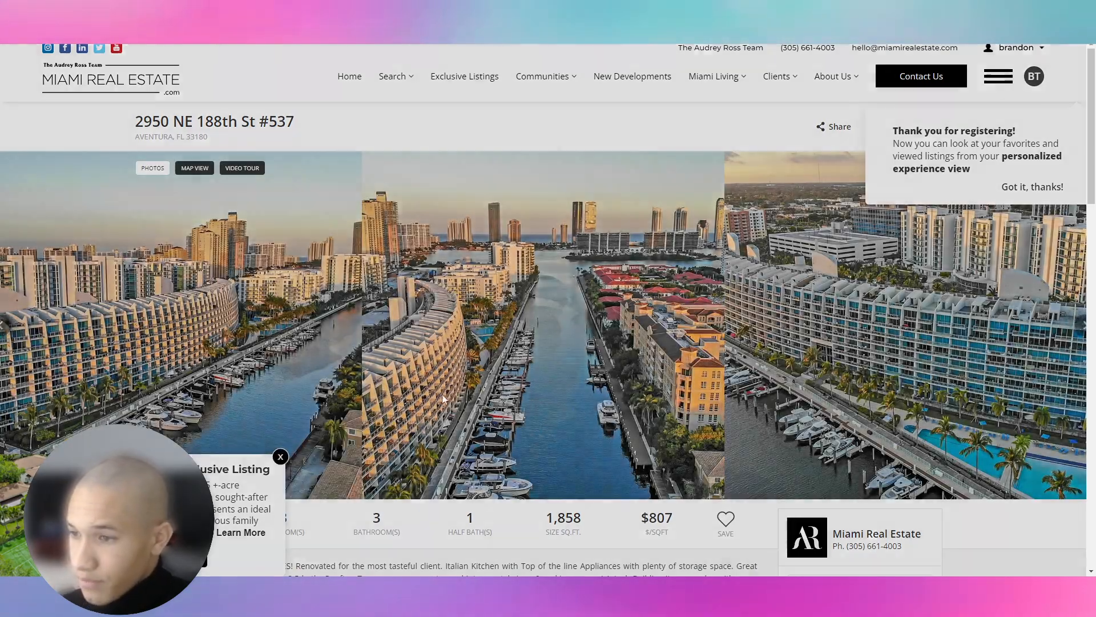
pyautogui.click(443, 398)
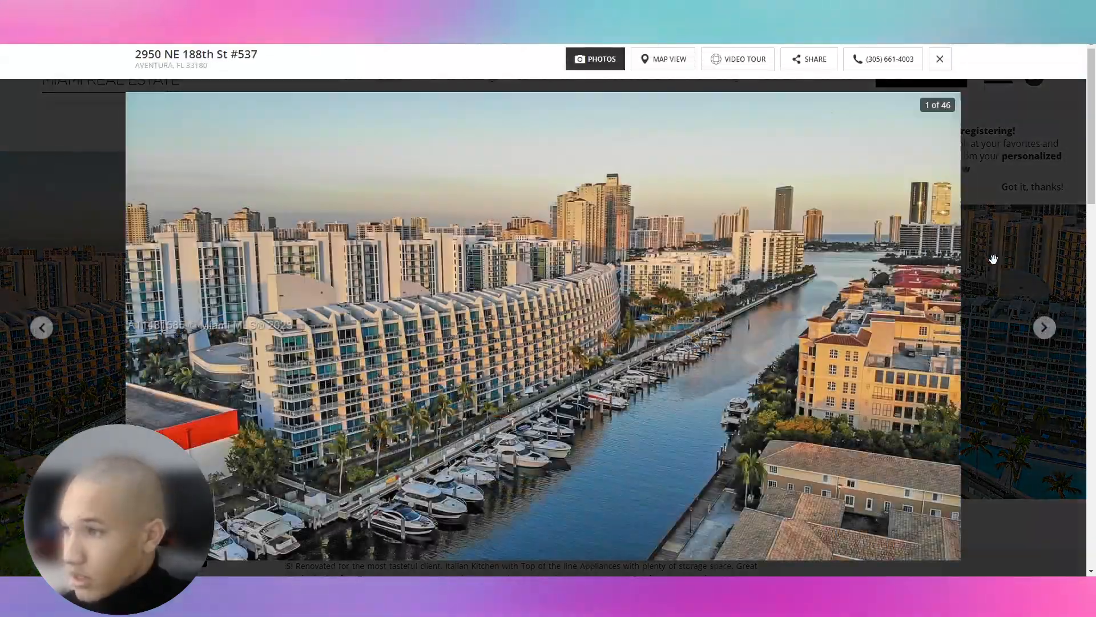
pyautogui.click(1045, 328)
pyautogui.click(1044, 328)
pyautogui.click(1045, 328)
pyautogui.click(1044, 329)
pyautogui.click(1045, 329)
pyautogui.click(1044, 329)
pyautogui.click(1044, 328)
pyautogui.click(1044, 328)
pyautogui.click(1044, 329)
pyautogui.click(1045, 328)
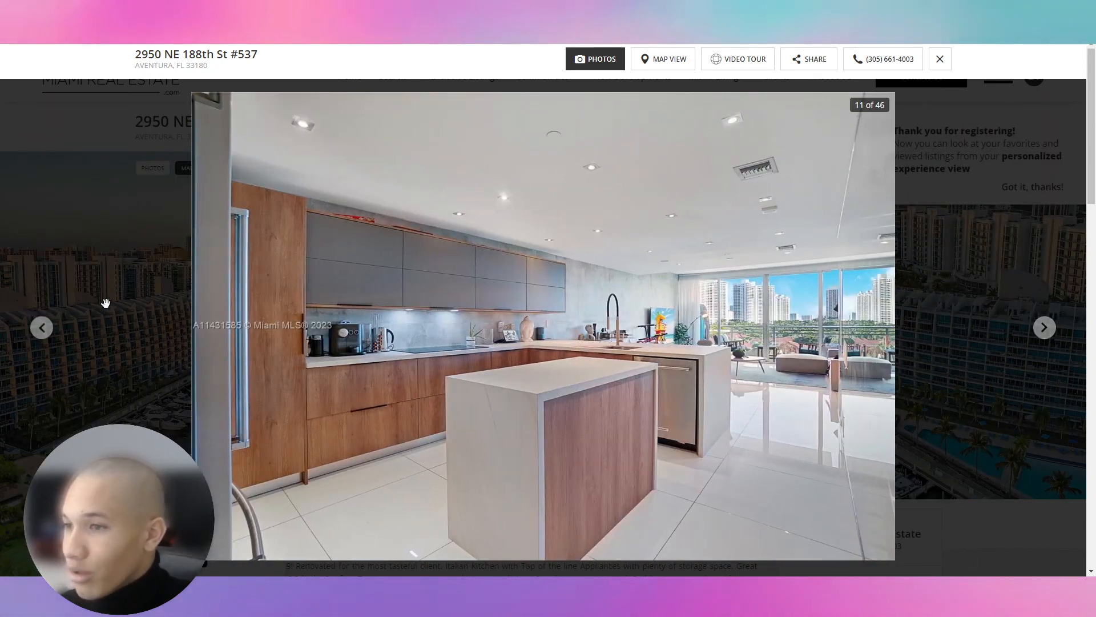
# Save photo 12 of 46, the dining and living room shot, to the computer.
pyautogui.click(43, 330)
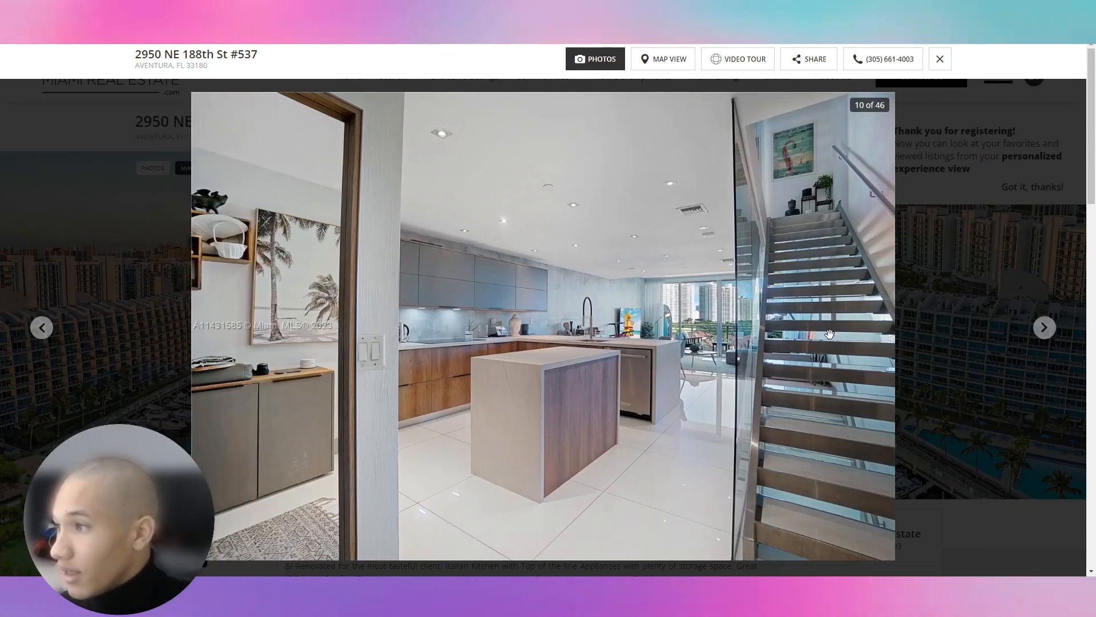
pyautogui.click(1051, 331)
pyautogui.click(1055, 335)
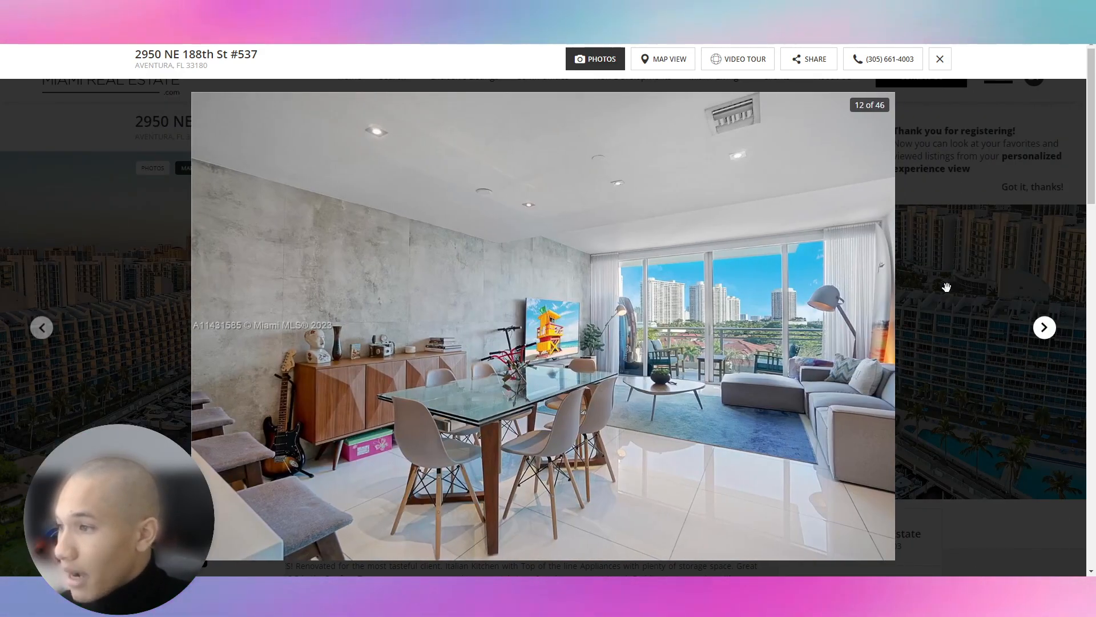
pyautogui.rightClick(730, 262)
pyautogui.click(763, 288)
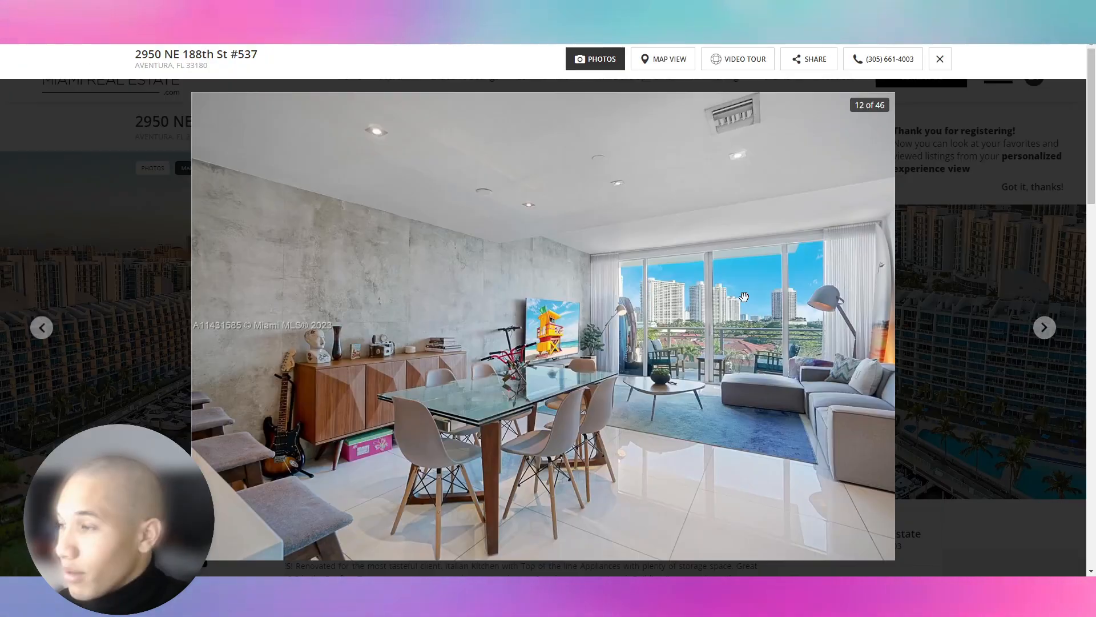
pyautogui.press('Return')
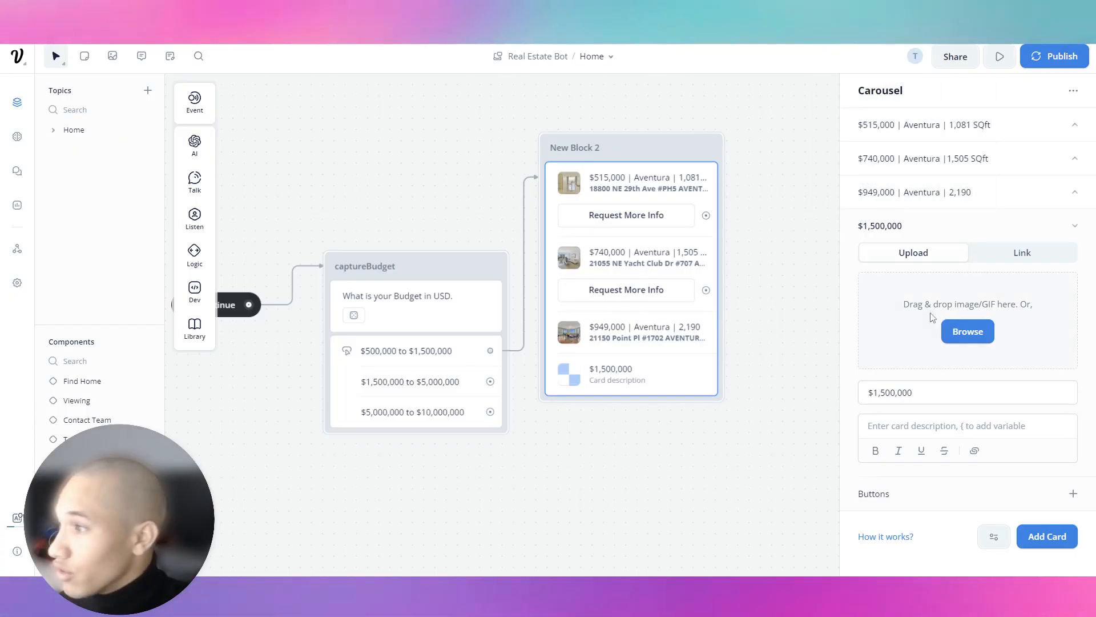
pyautogui.click(967, 330)
# Upload A11431585_12.jpeg as the $1,500,000 card's image.
pyautogui.click(131, 83)
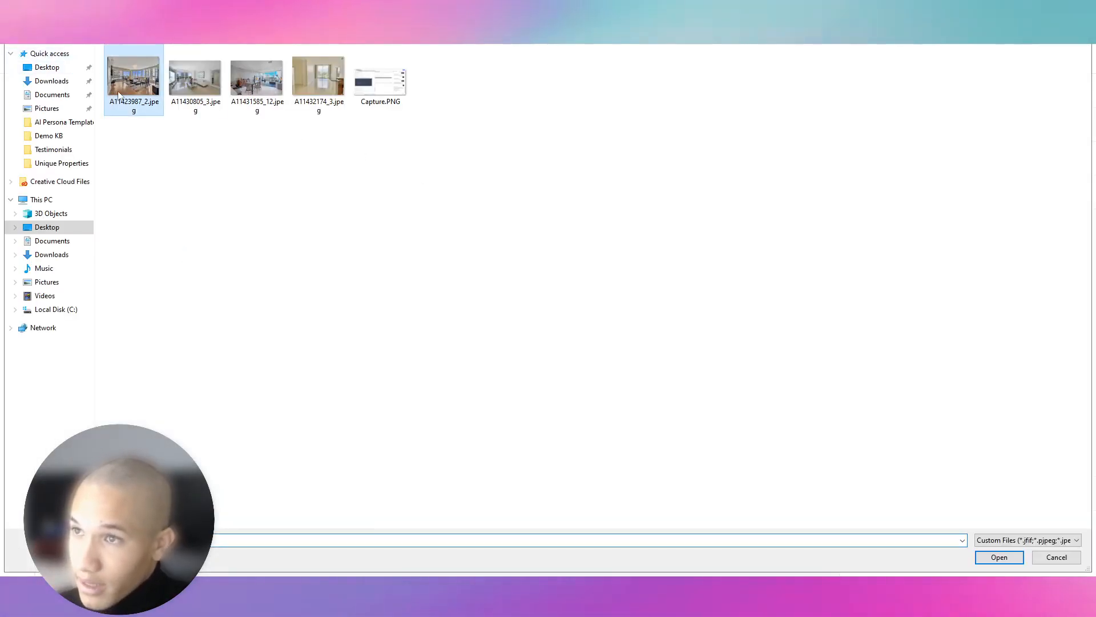
pyautogui.doubleClick(240, 88)
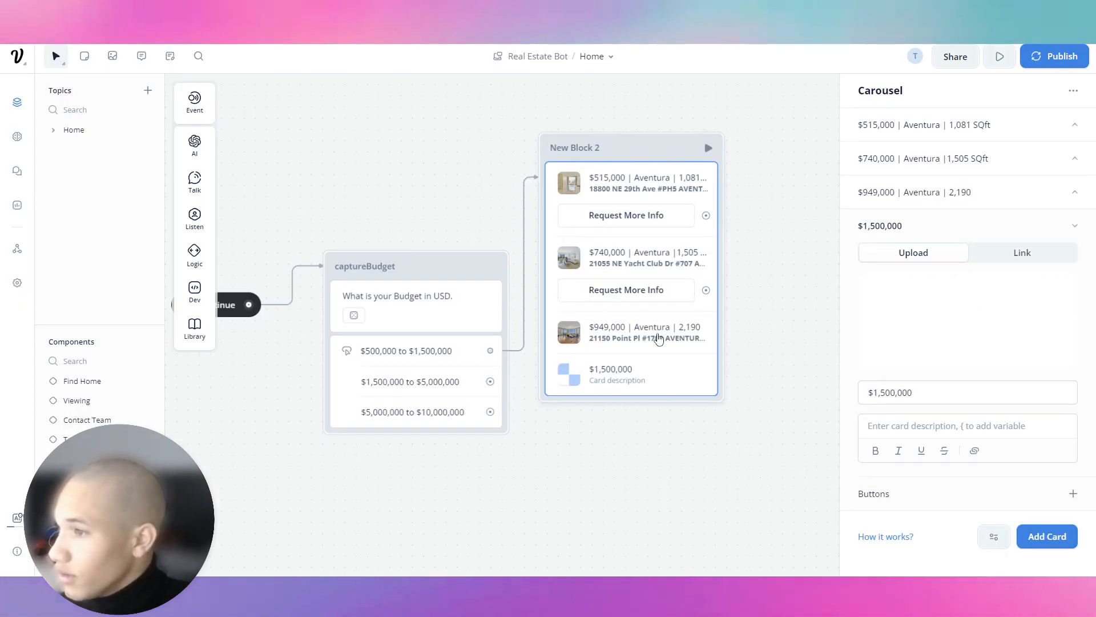
pyautogui.click(938, 392)
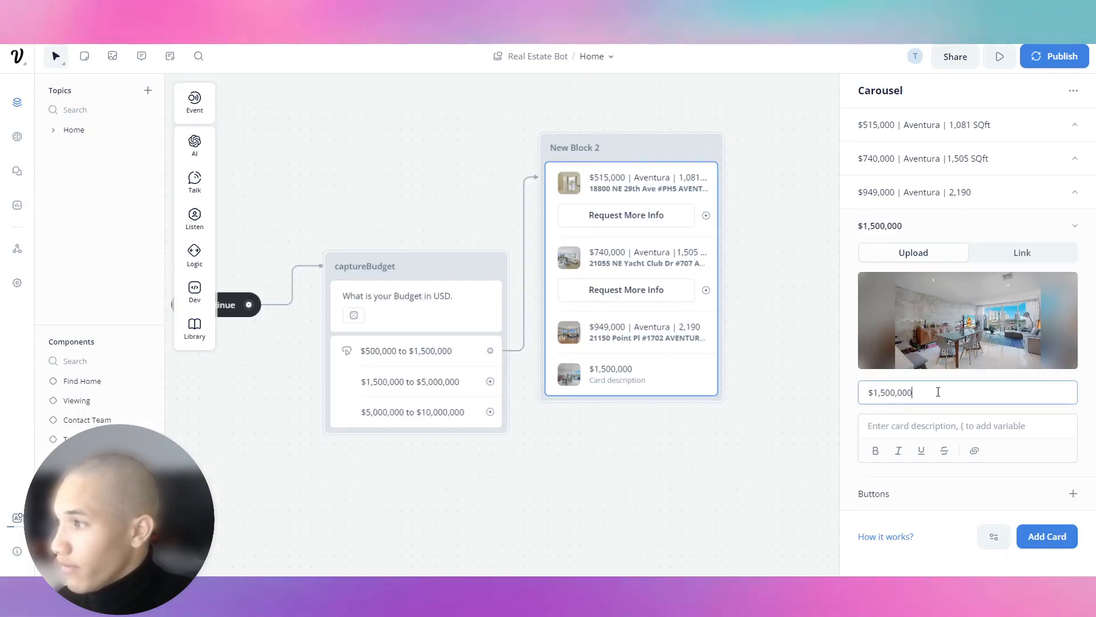
pyautogui.hotkey('ctrl', 'Tab')
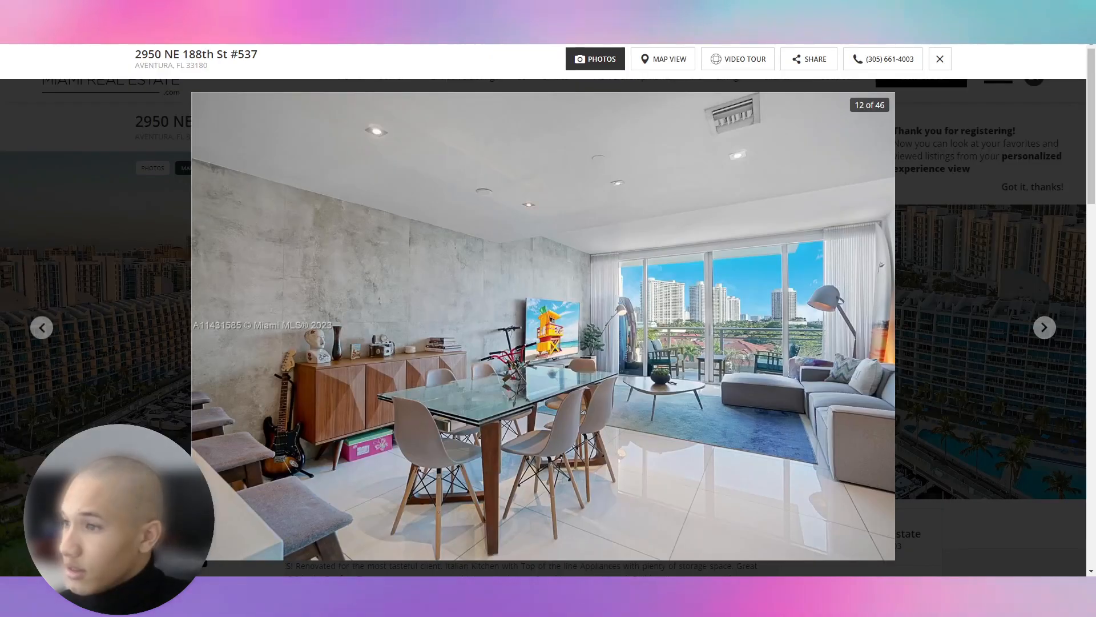
pyautogui.click(940, 59)
pyautogui.moveTo(293, 122); pyautogui.dragTo(138, 121)
pyautogui.hotkey('ctrl', 'Tab')
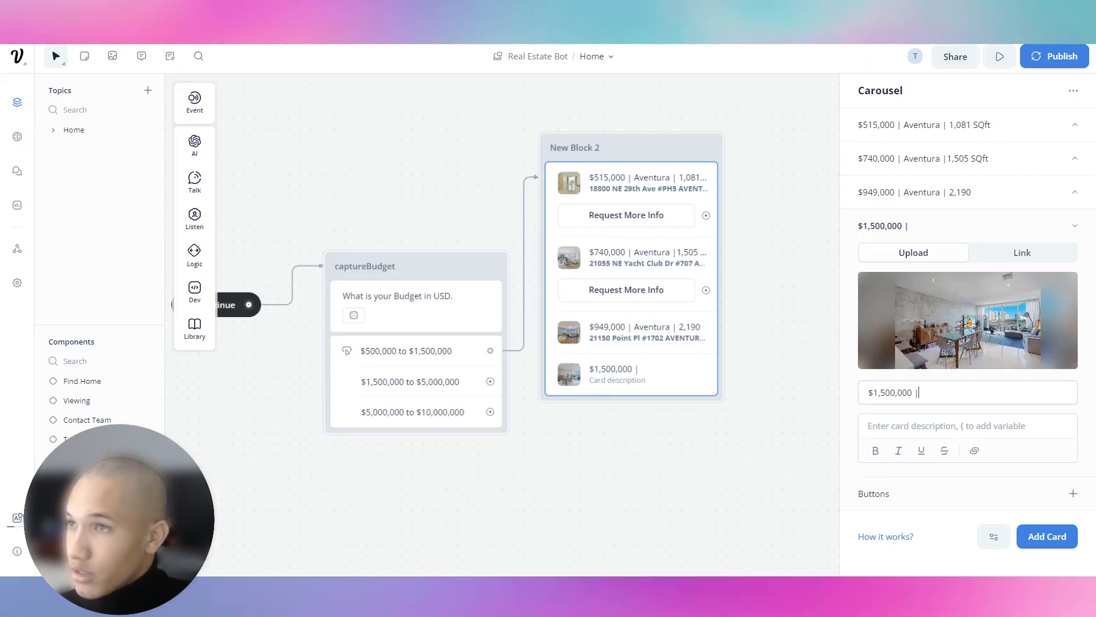
pyautogui.click(951, 425)
pyautogui.hotkey('ctrl', 'v')
pyautogui.click(954, 397)
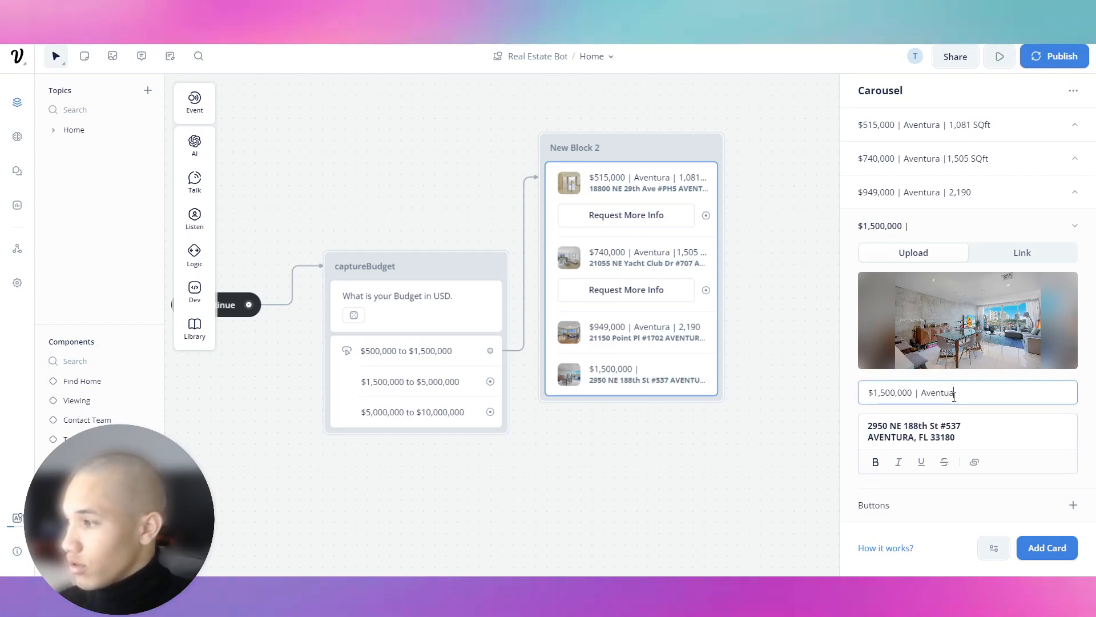
# Check the listing's size and begin adding it after 'Aventura' in the title.
pyautogui.hotkey('ctrl', 'Tab')
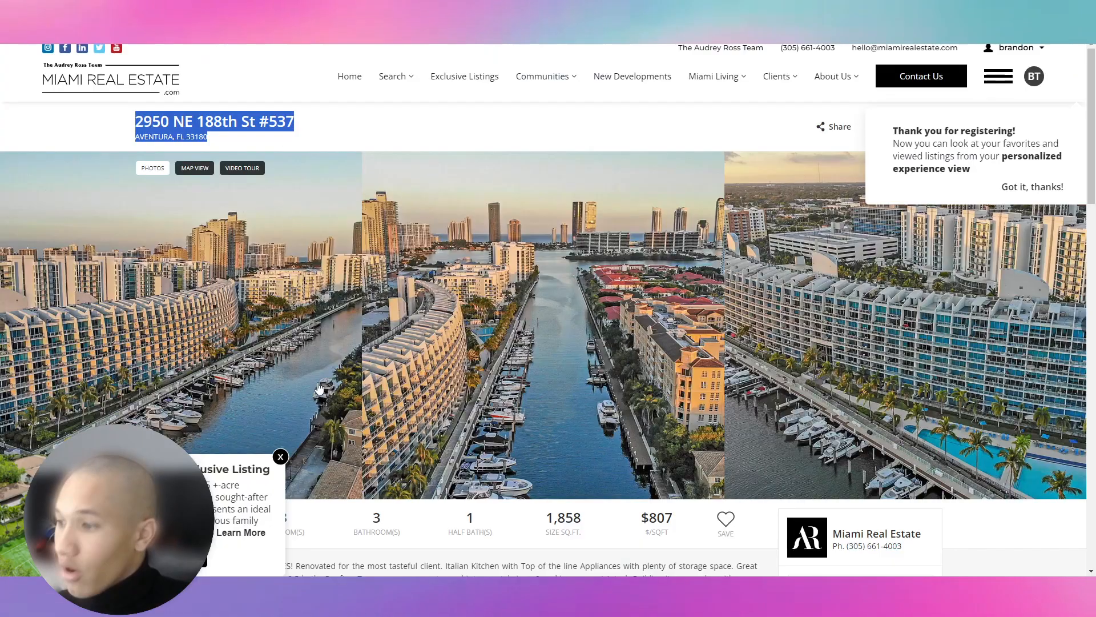
pyautogui.scroll(-6, 355, 359)
pyautogui.hotkey('ctrl', 'shift', 'Tab')
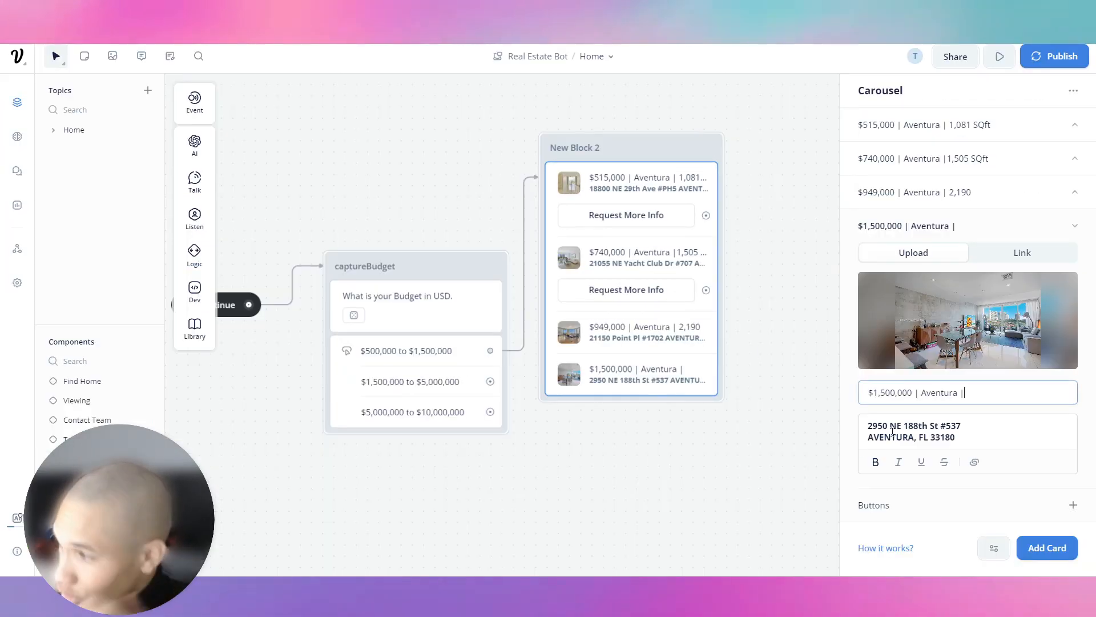
pyautogui.write('18')
pyautogui.press('BackSpace')
pyautogui.press('BackSpace')
pyautogui.write(',')
pyautogui.press('BackSpace')
pyautogui.press('BackSpace')
pyautogui.press('BackSpace')
# Finish the titles with ',858 SQFT' on the $1,500,000 card and SQFT on the $949,000 card.
pyautogui.write(',858 SQFT')
pyautogui.click(982, 192)
pyautogui.click(996, 359)
pyautogui.write('SQftr')
# Add a Request More Info button to the $949,000 card.
pyautogui.moveTo(968, 270)
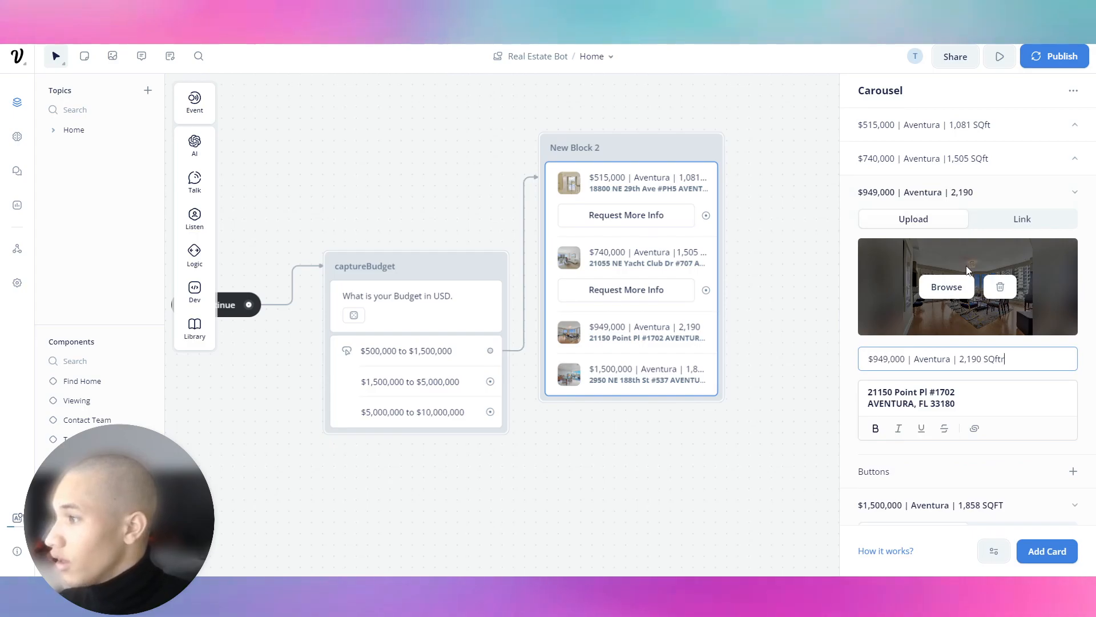
pyautogui.click(1073, 471)
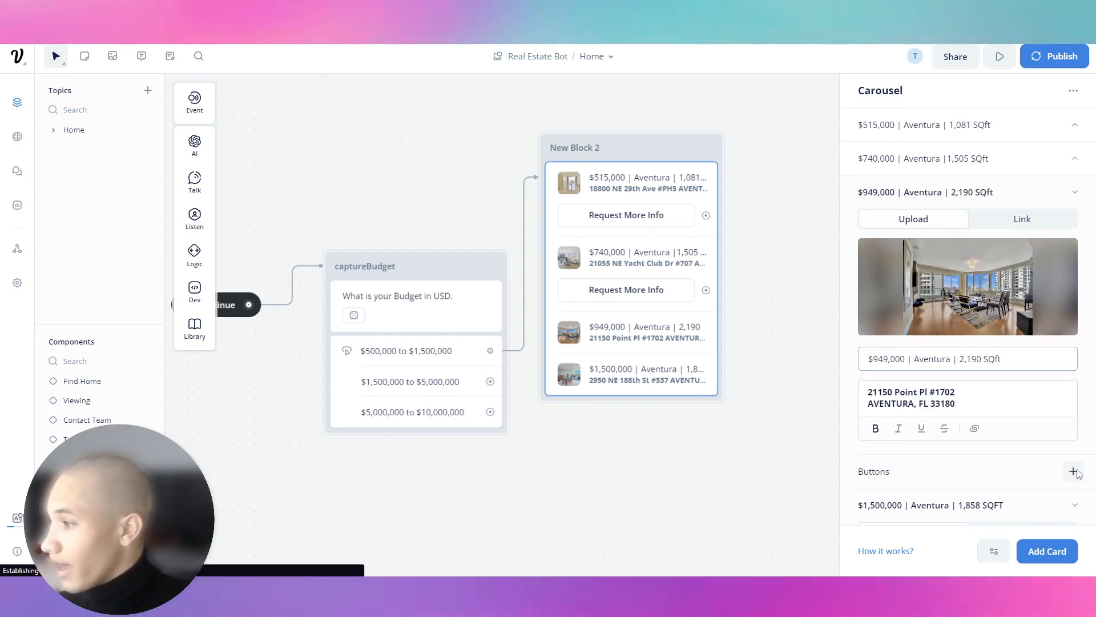
pyautogui.write('Request More Info')
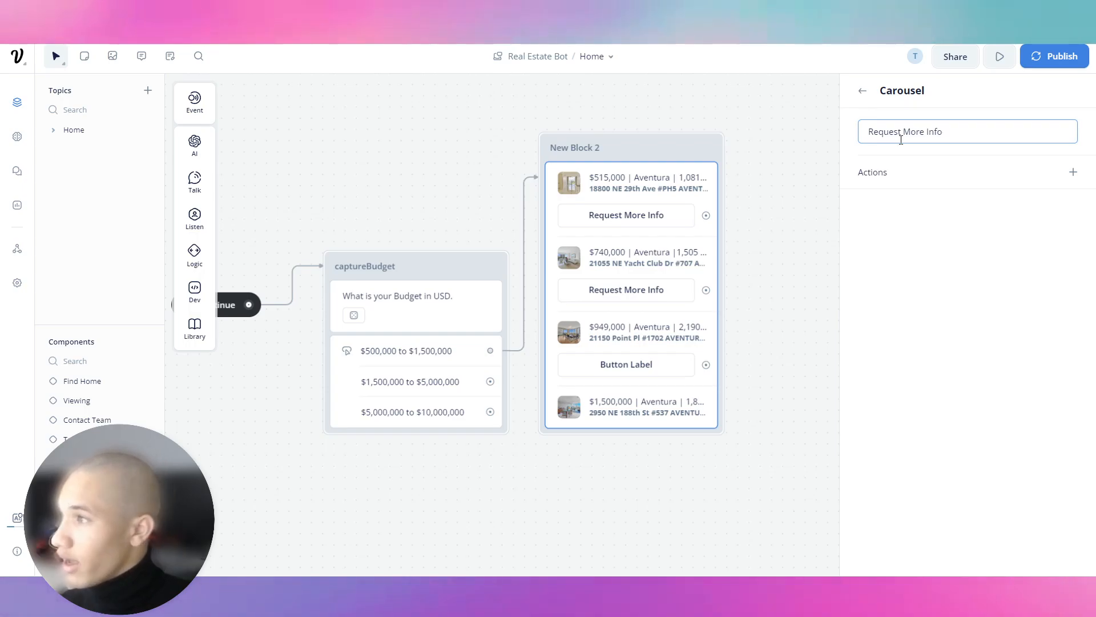
pyautogui.click(864, 92)
pyautogui.click(971, 195)
# Add a Request More Info button to the $1,500,000 card and move New Block 2 higher.
pyautogui.click(971, 227)
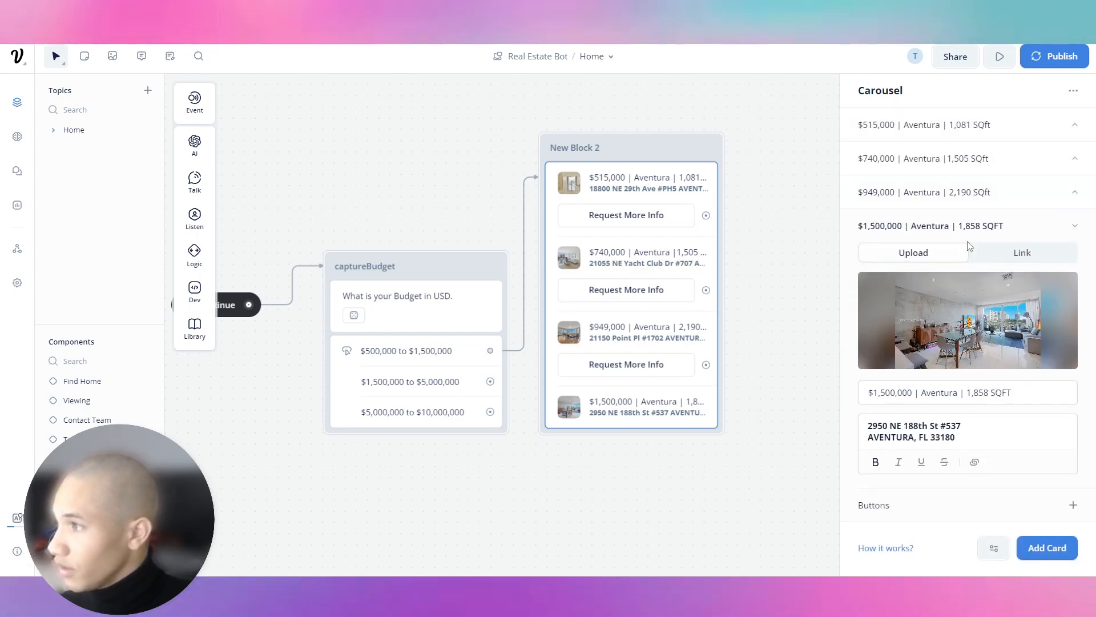
pyautogui.click(1073, 505)
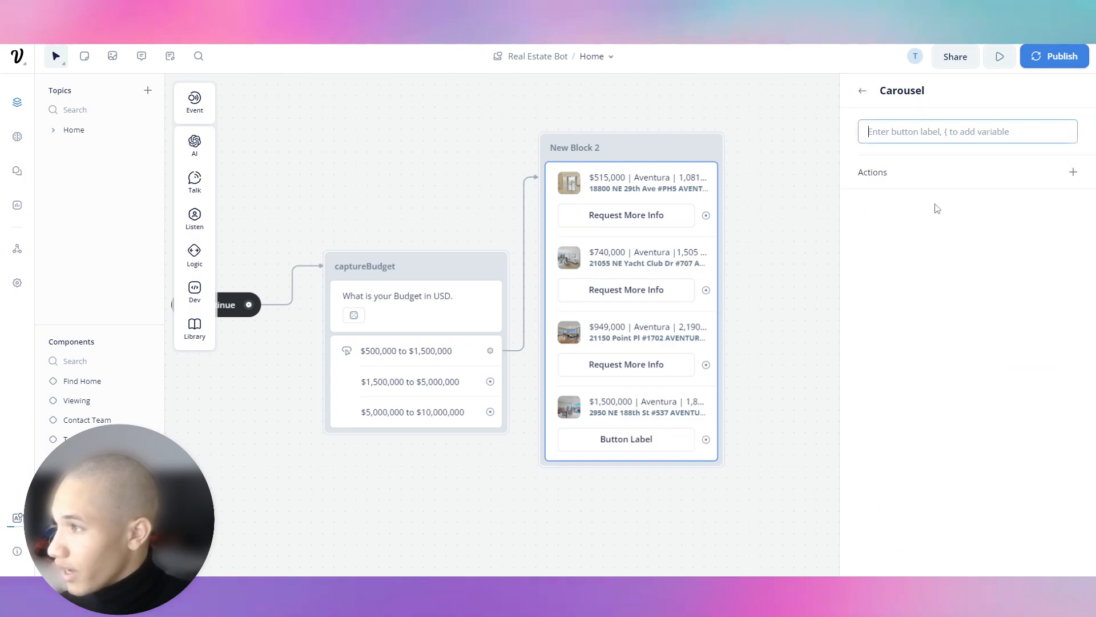
pyautogui.write('Request more Info')
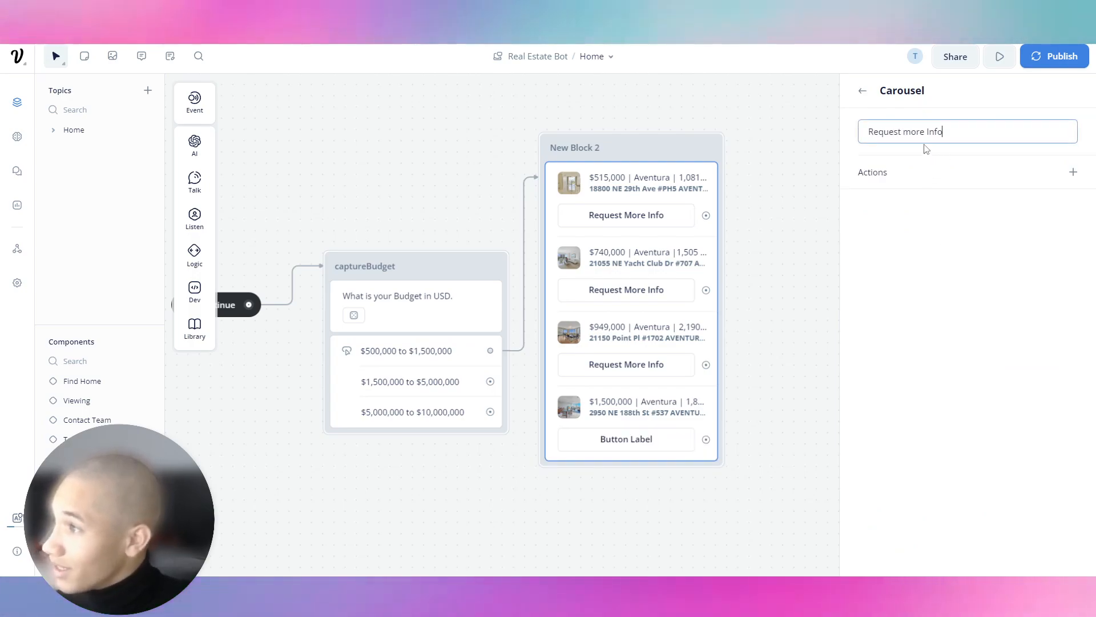
pyautogui.moveTo(912, 131); pyautogui.dragTo(904, 132)
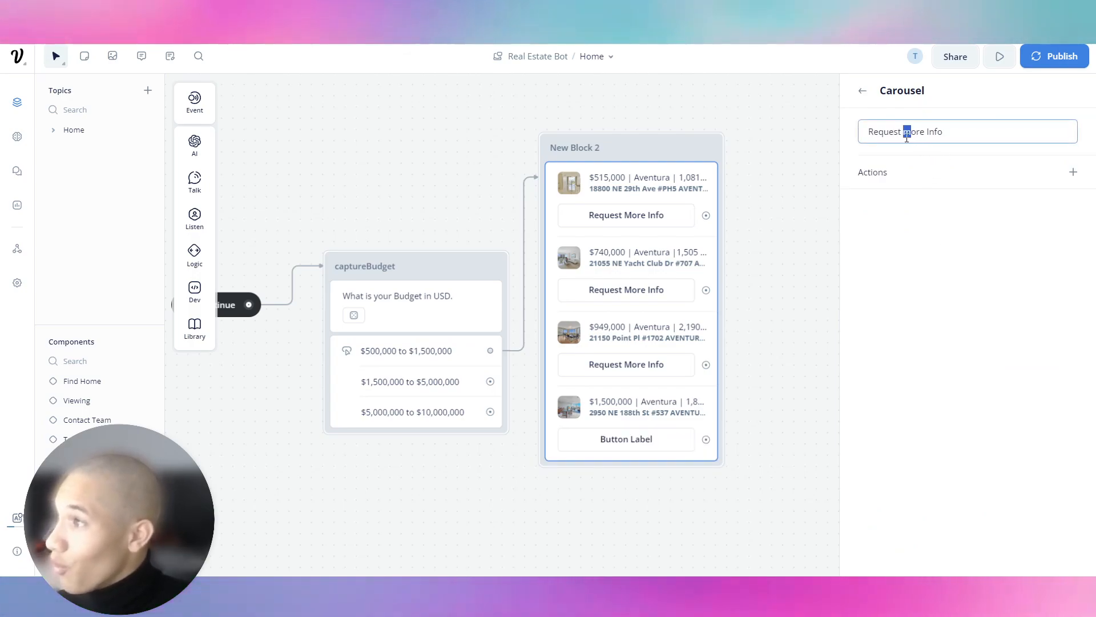
pyautogui.write('M')
pyautogui.click(863, 90)
pyautogui.moveTo(657, 153)
pyautogui.mouseDown()
pyautogui.moveTo(660, 61)
pyautogui.moveTo(656, 146)
pyautogui.mouseUp()
pyautogui.moveTo(421, 198); pyautogui.dragTo(412, 108)
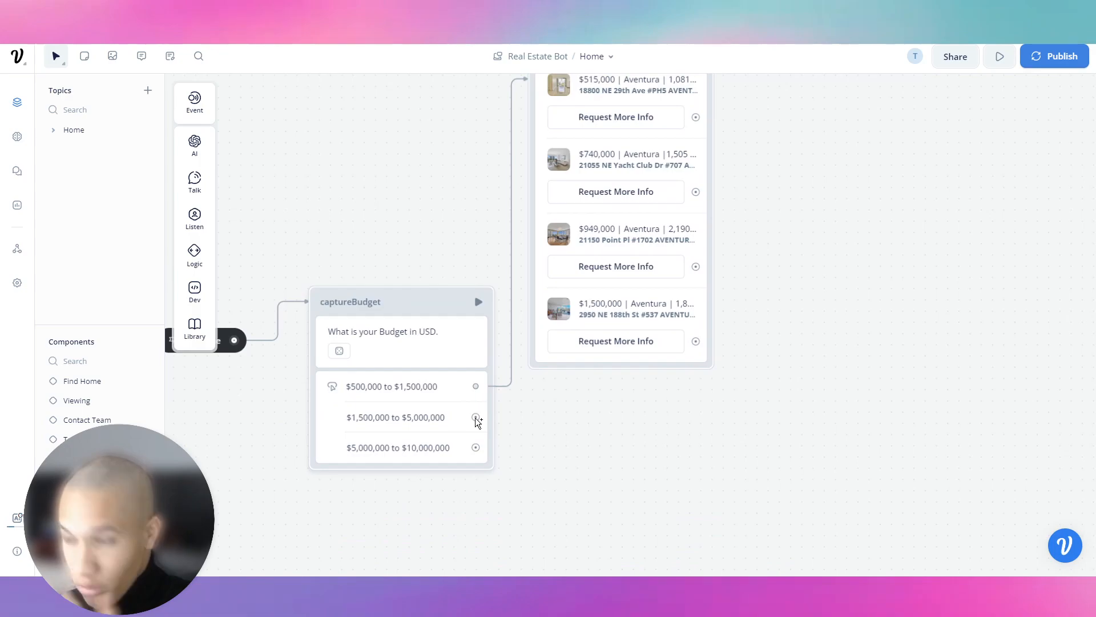
# Cancel a stray connection and reposition New Block 2 on the canvas.
pyautogui.moveTo(476, 418); pyautogui.dragTo(549, 424)
pyautogui.rightClick(549, 424)
pyautogui.click(531, 440)
pyautogui.moveTo(658, 436); pyautogui.dragTo(610, 501)
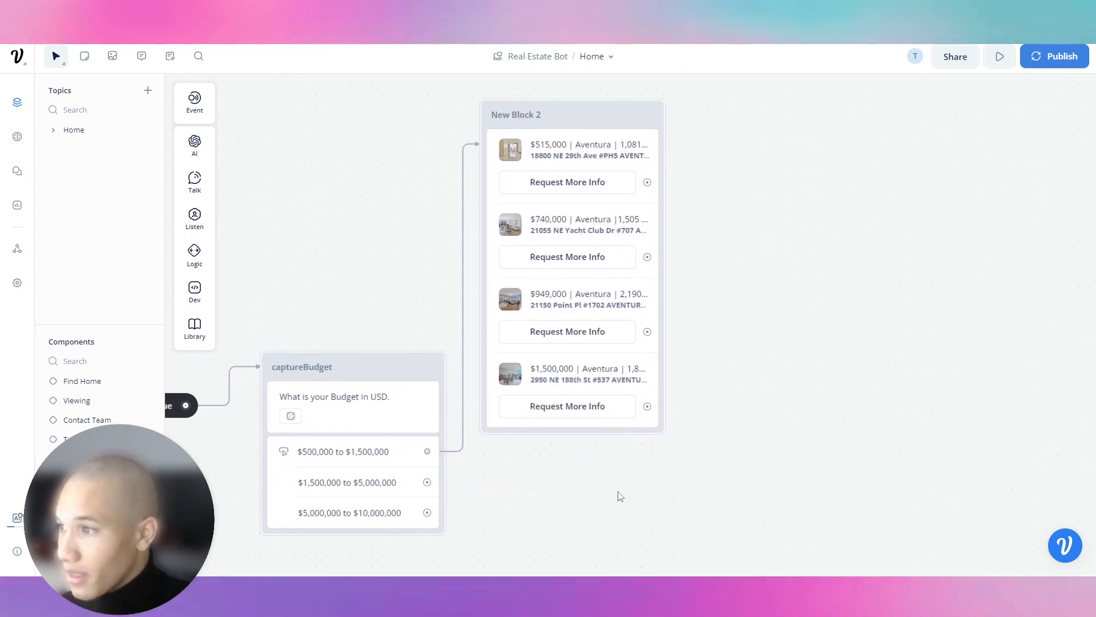
pyautogui.moveTo(566, 119); pyautogui.dragTo(592, 117)
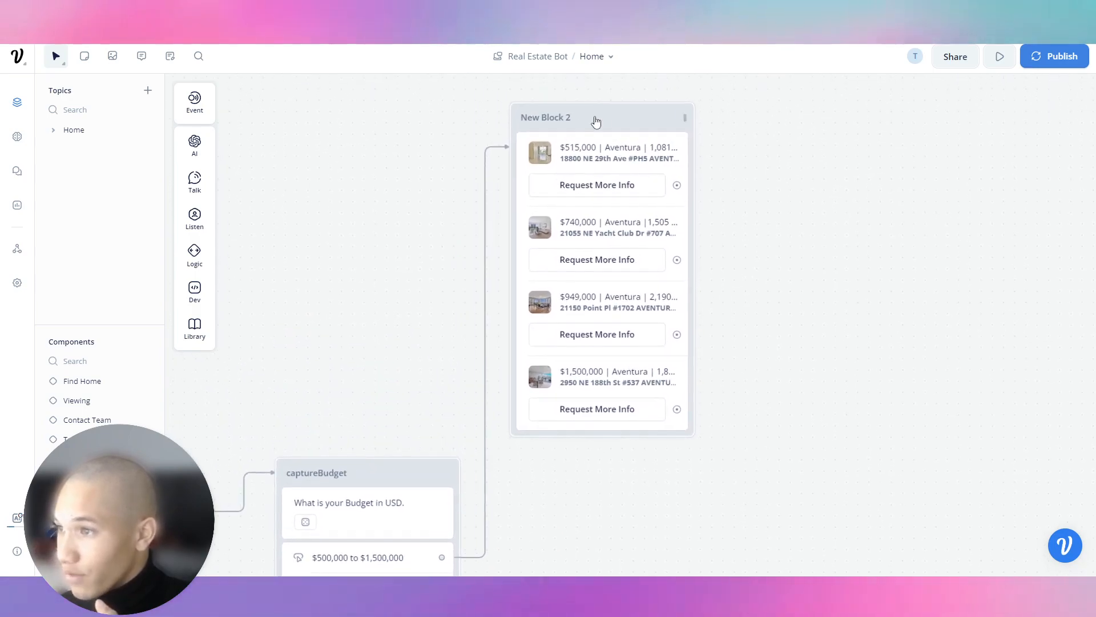
# Connect the first Request More Info button to a new component named Request Info.
pyautogui.moveTo(713, 195); pyautogui.dragTo(653, 203)
pyautogui.click(654, 189)
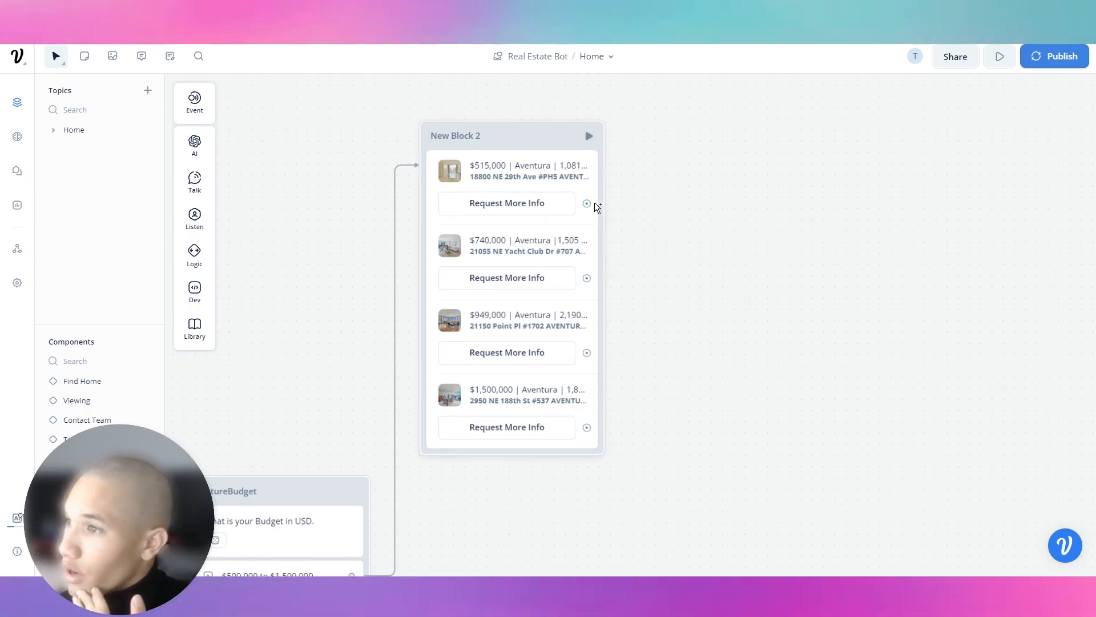
pyautogui.moveTo(588, 203); pyautogui.dragTo(650, 203)
pyautogui.moveTo(697, 374)
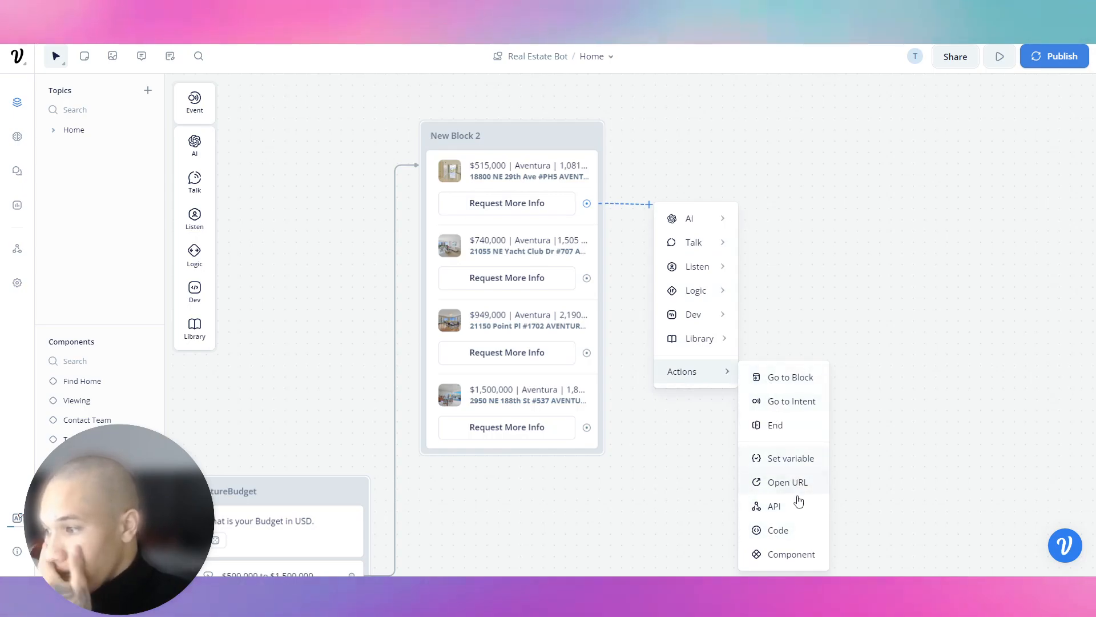
pyautogui.click(791, 554)
pyautogui.click(966, 137)
pyautogui.click(936, 384)
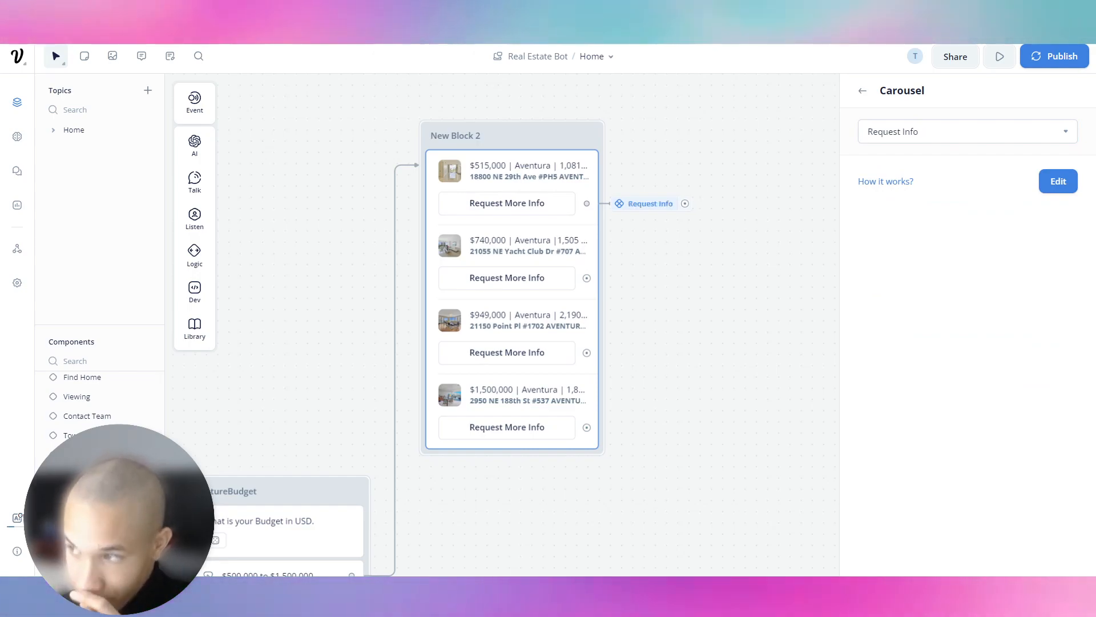
pyautogui.click(587, 279)
# Attach Component steps to the second, third and fourth Request More Info buttons.
pyautogui.moveTo(679, 444)
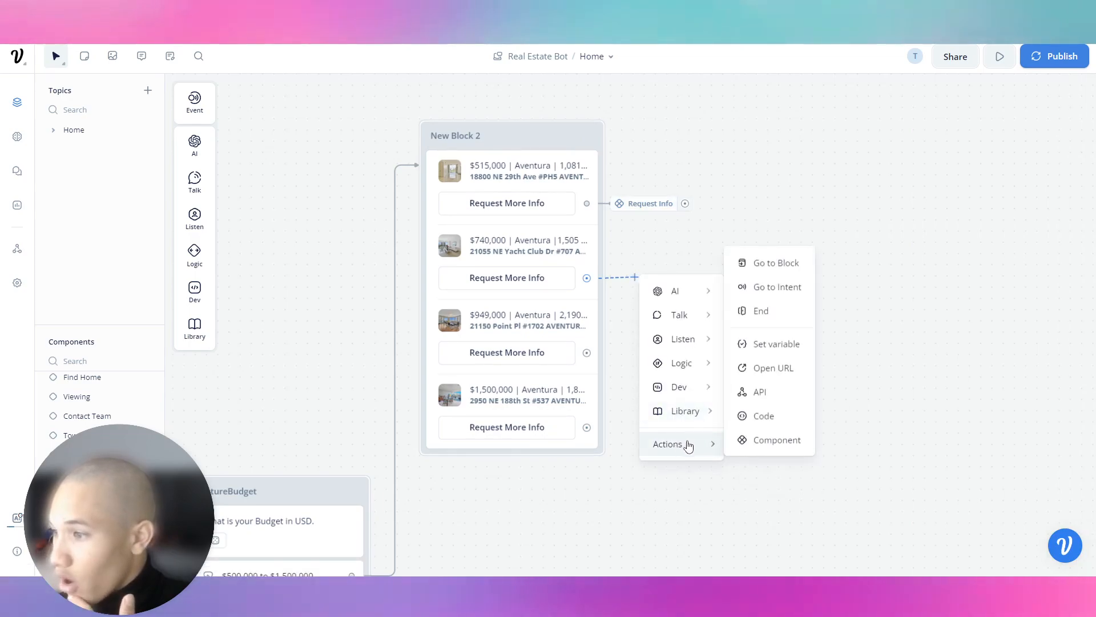
pyautogui.click(765, 442)
pyautogui.moveTo(598, 352); pyautogui.dragTo(649, 354)
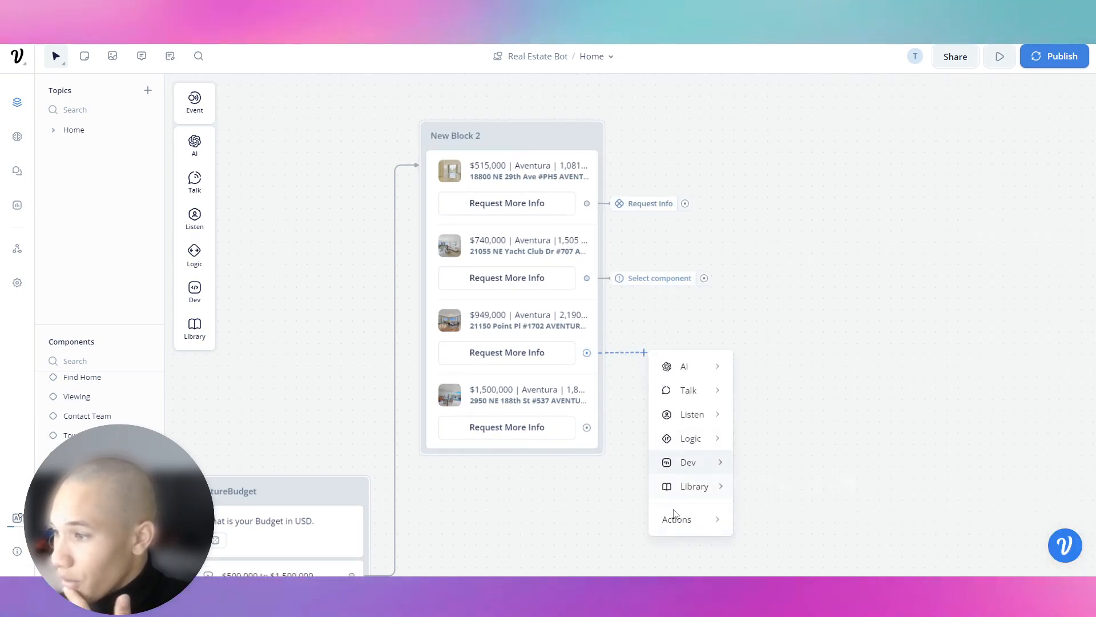
pyautogui.moveTo(671, 517)
pyautogui.click(765, 516)
pyautogui.moveTo(587, 428); pyautogui.dragTo(679, 445)
pyautogui.moveTo(715, 440)
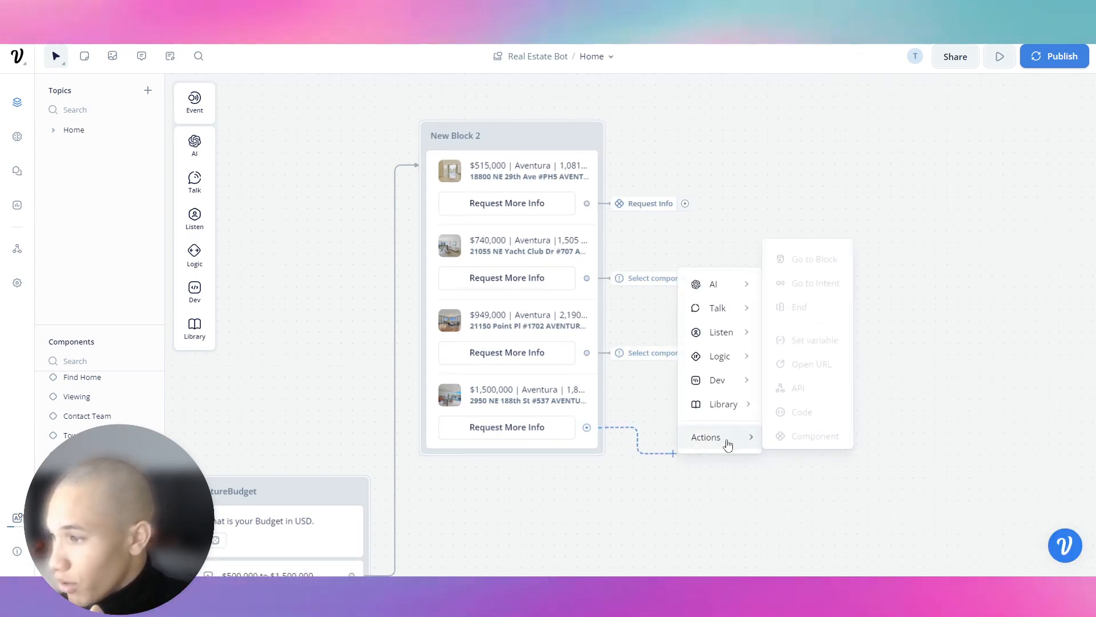
pyautogui.click(777, 439)
# Select Request Info as the fourth button's component.
pyautogui.click(934, 131)
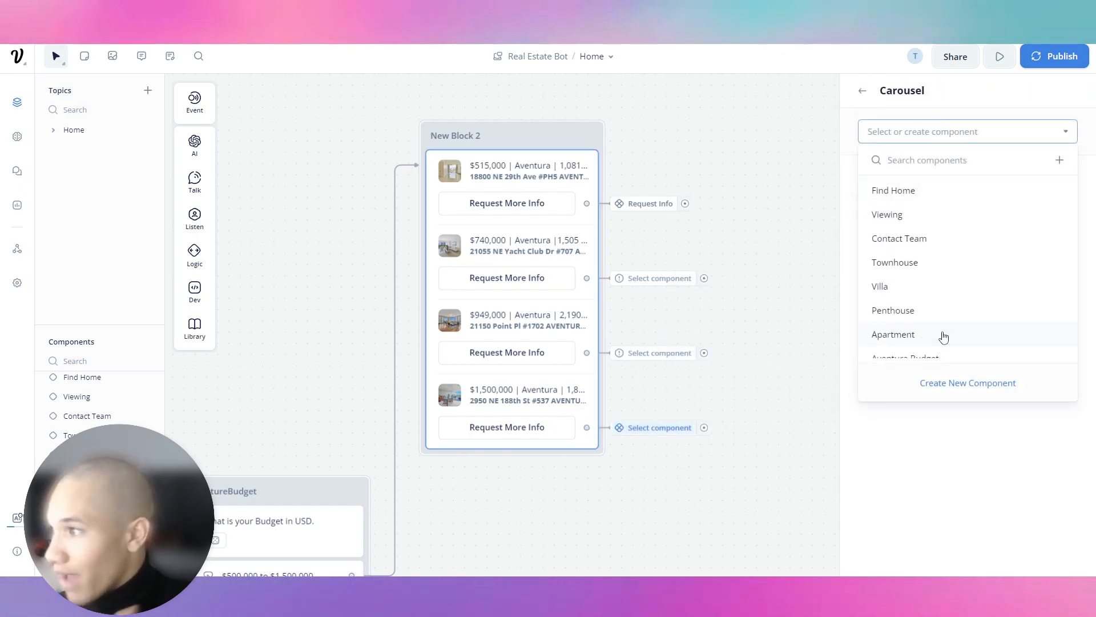
pyautogui.scroll(-3, 937, 343)
pyautogui.scroll(3, 936, 274)
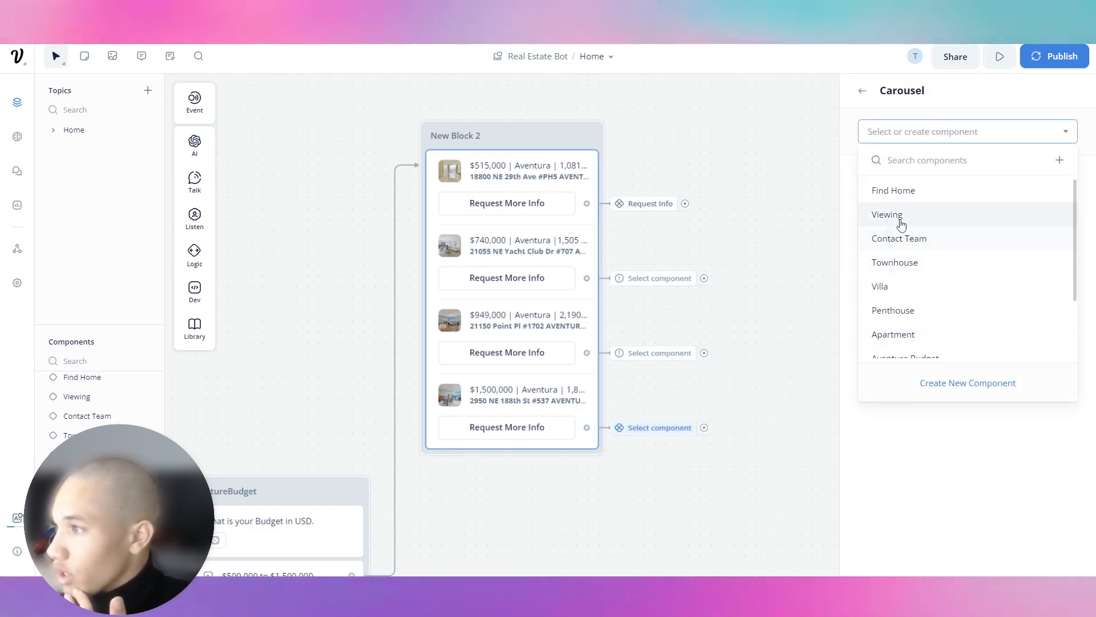
pyautogui.scroll(-5, 922, 325)
pyautogui.scroll(5, 925, 281)
pyautogui.scroll(-5, 923, 306)
pyautogui.click(902, 346)
# Select Request Info for the third and second buttons' components.
pyautogui.click(678, 352)
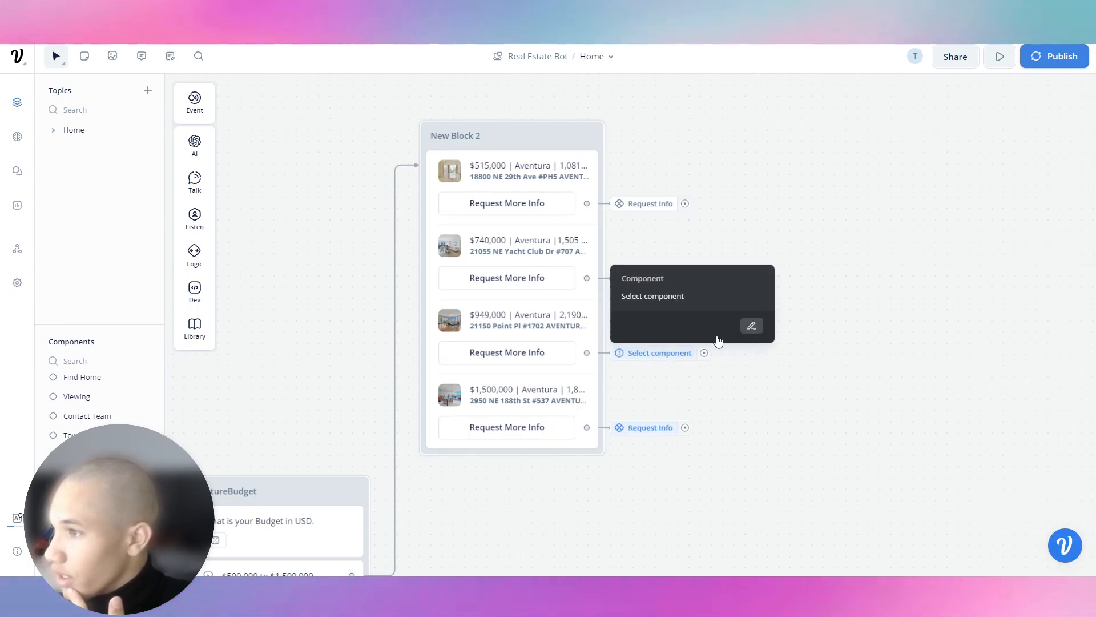
pyautogui.click(751, 323)
pyautogui.click(977, 130)
pyautogui.scroll(-5, 906, 372)
pyautogui.click(901, 345)
pyautogui.click(725, 320)
pyautogui.click(753, 251)
pyautogui.click(955, 133)
pyautogui.scroll(-5, 937, 320)
pyautogui.click(902, 346)
pyautogui.click(712, 276)
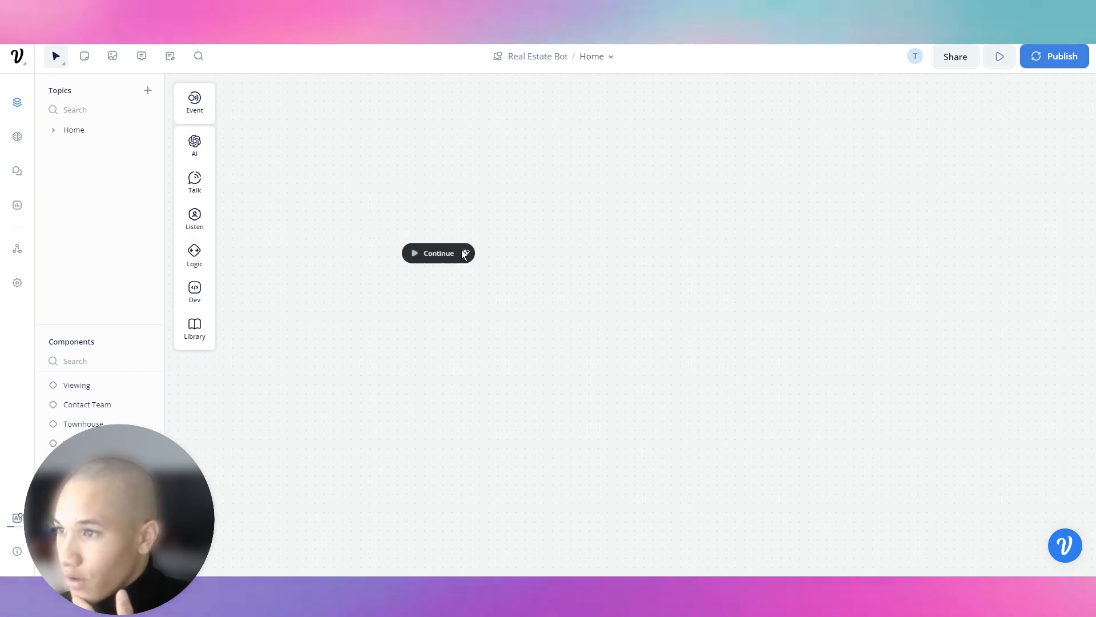
# Attach New Block 1 with a Text step after Continue, leaving its trial message cleared.
pyautogui.moveTo(531, 208); pyautogui.dragTo(535, 233)
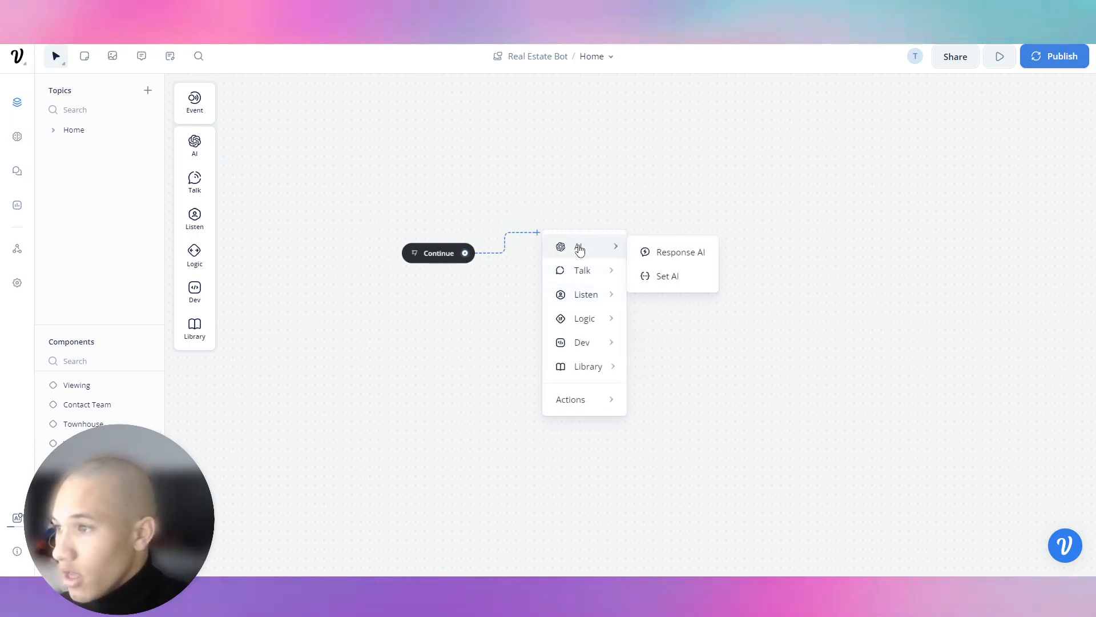
pyautogui.moveTo(588, 269)
pyautogui.click(641, 276)
pyautogui.click(937, 153)
pyautogui.write('What is the Home')
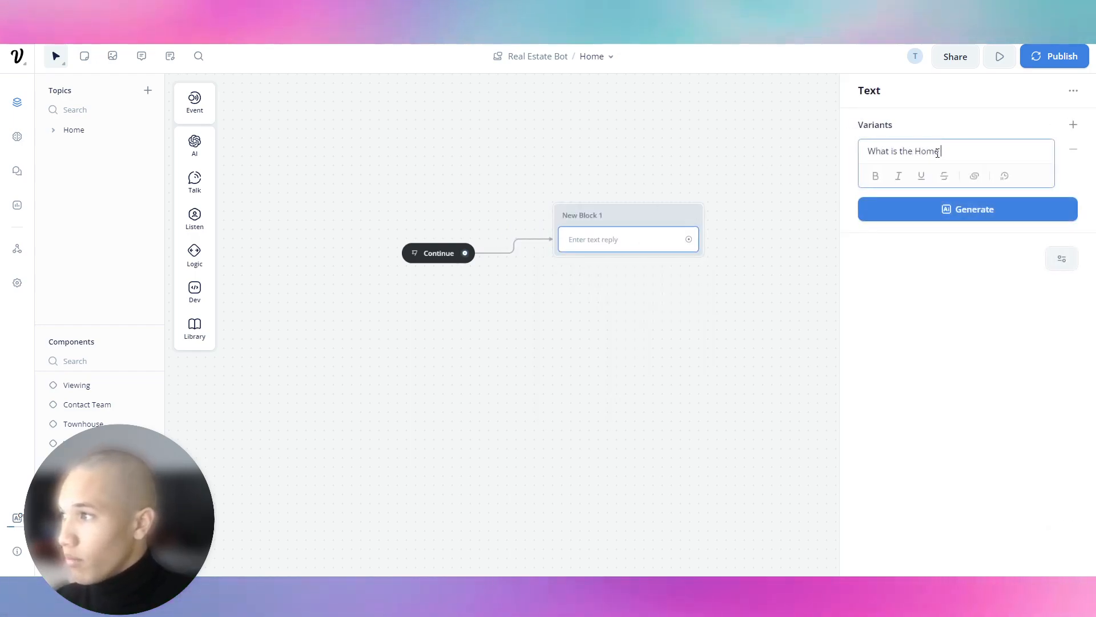
pyautogui.hotkey('ctrl', 'a')
pyautogui.press('BackSpace')
pyautogui.write('Wh')
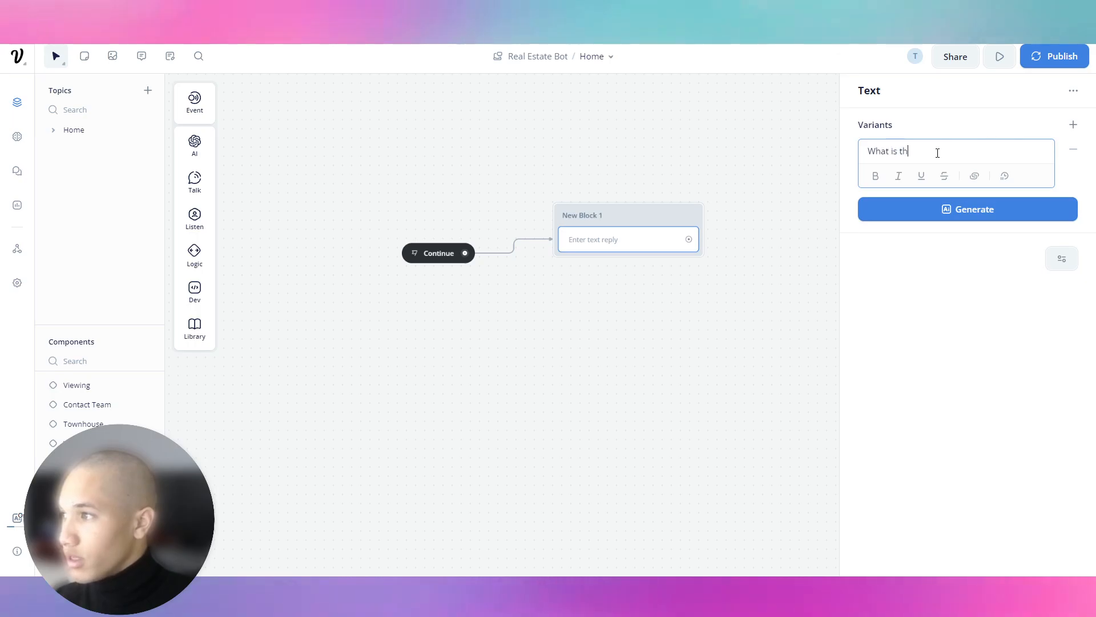
pyautogui.hotkey('ctrl', 'a')
pyautogui.press('BackSpace')
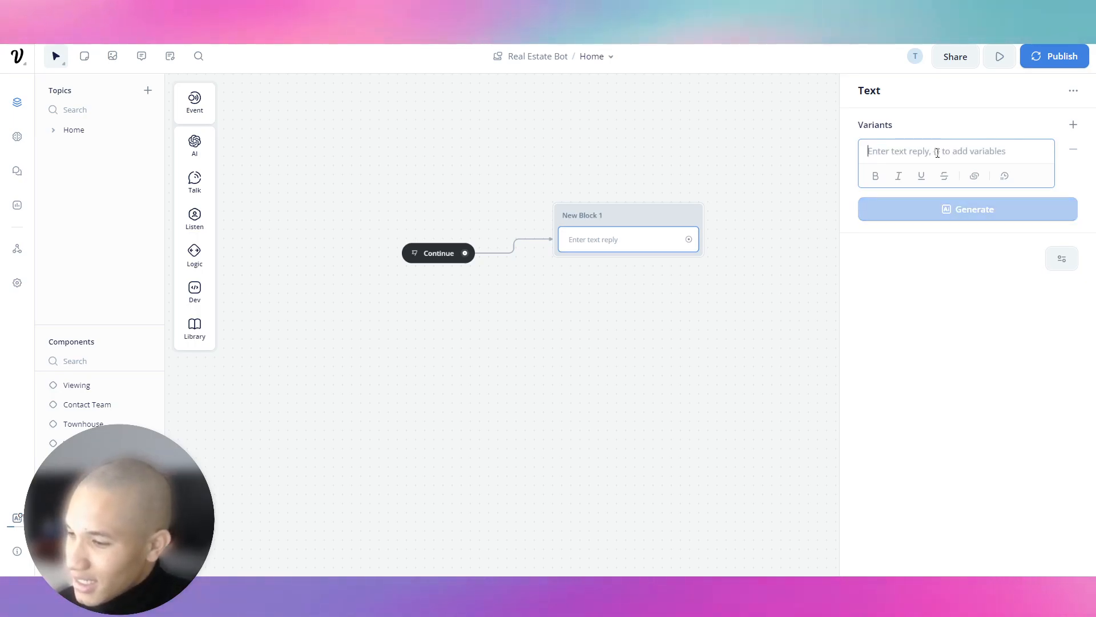
pyautogui.click(526, 159)
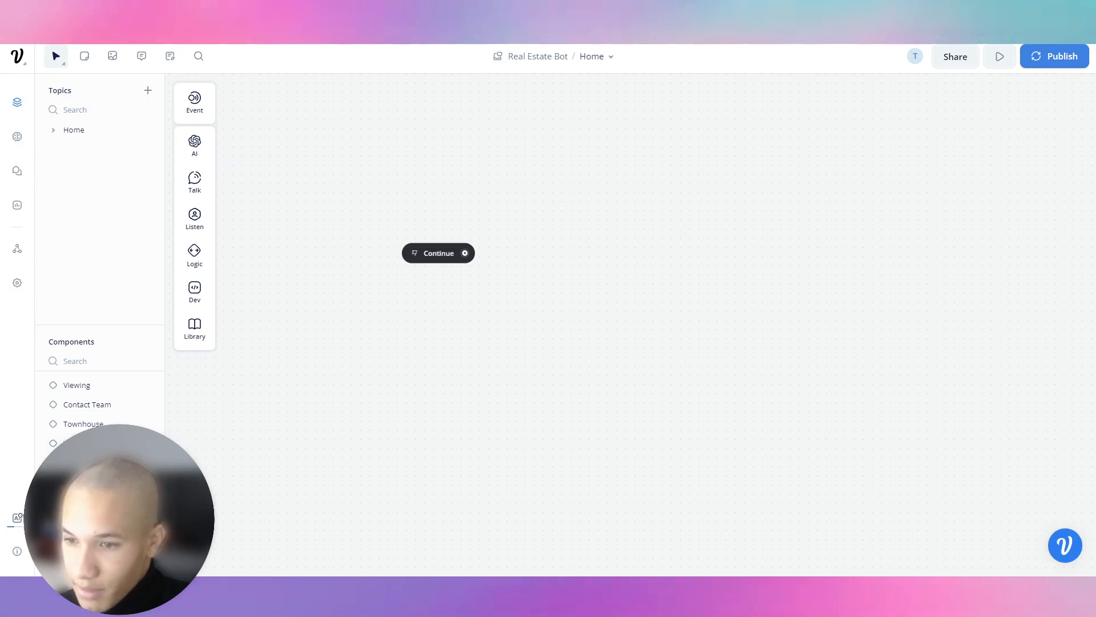
# Open the listings component and expand the $1,500,000 card in the carousel's settings.
pyautogui.click(90, 410)
pyautogui.scroll(1, 89, 413)
pyautogui.click(87, 458)
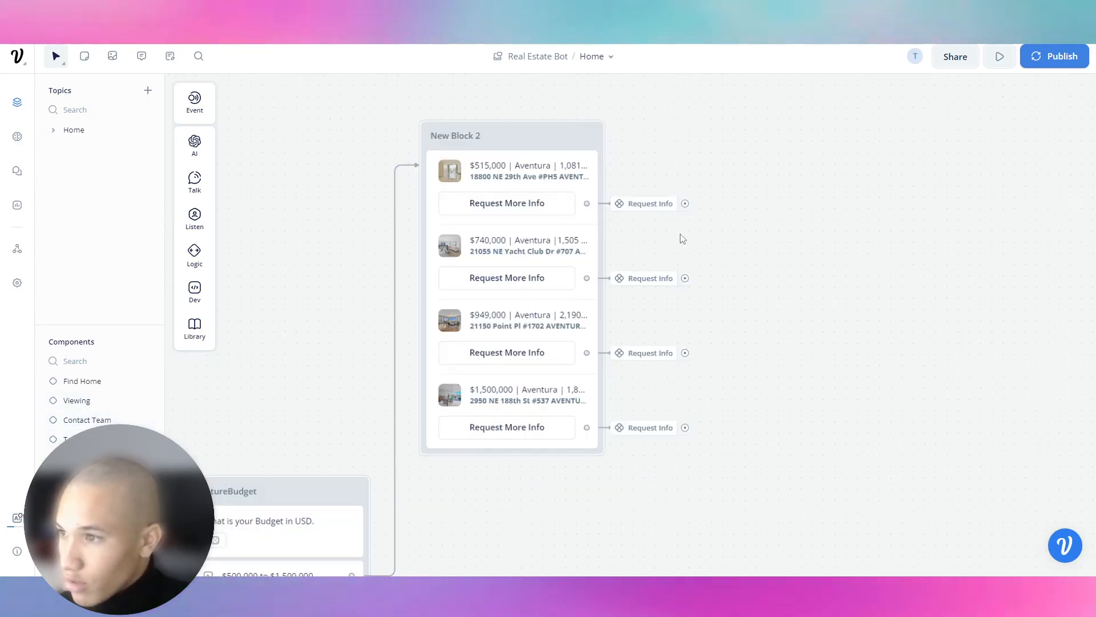
pyautogui.click(538, 206)
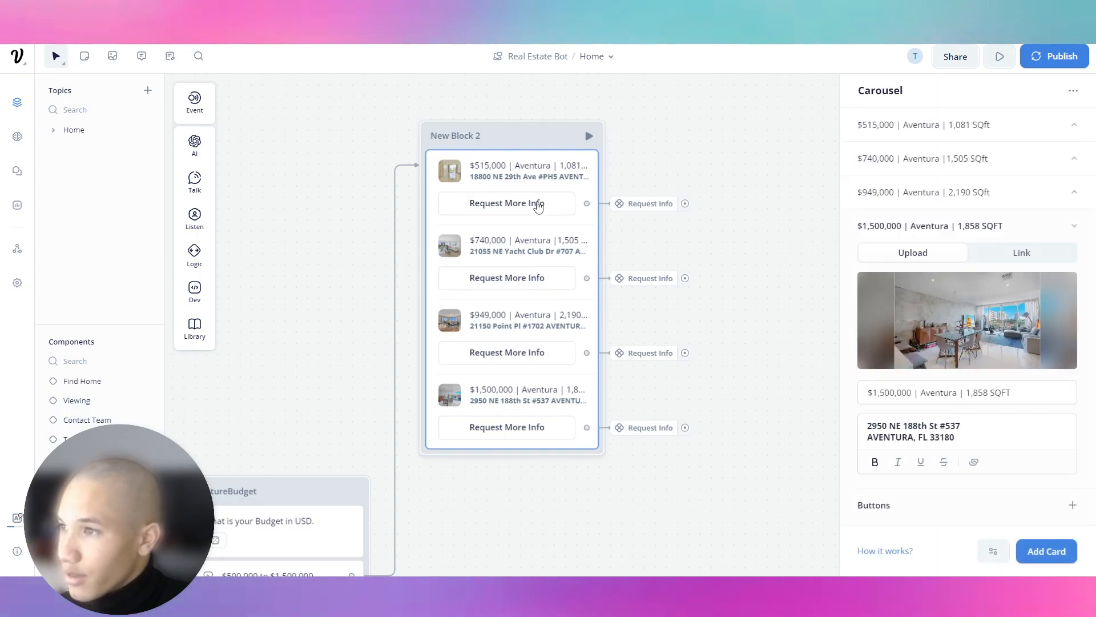
pyautogui.click(964, 235)
pyautogui.click(964, 235)
# Check the Request Info step, then reopen the $1,500,000 card's details and address description.
pyautogui.scroll(-1, 964, 235)
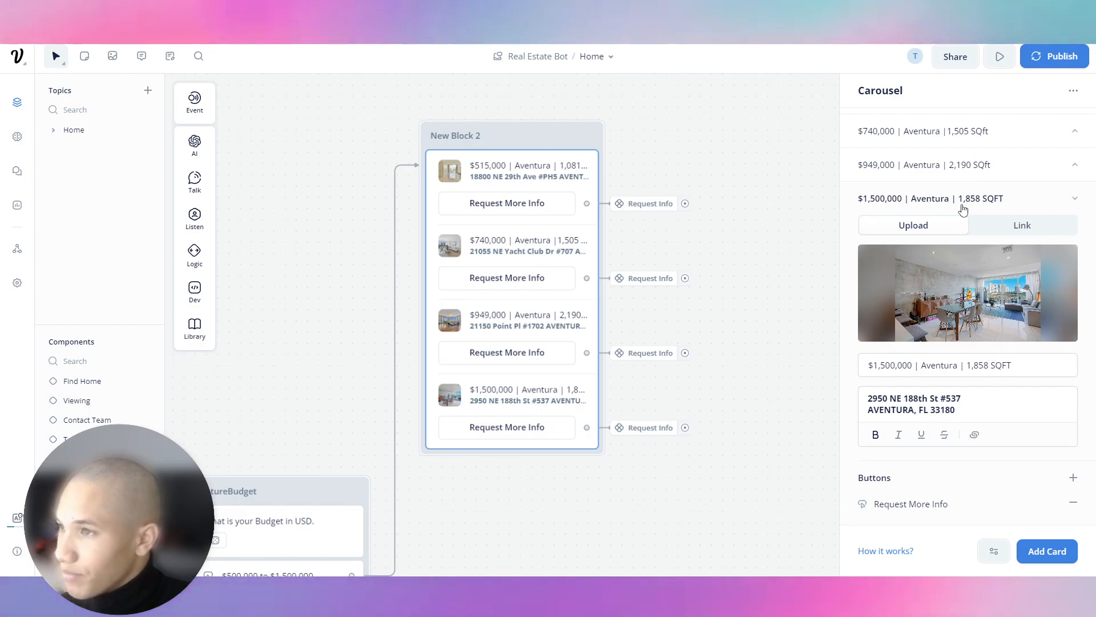
pyautogui.moveTo(902, 248)
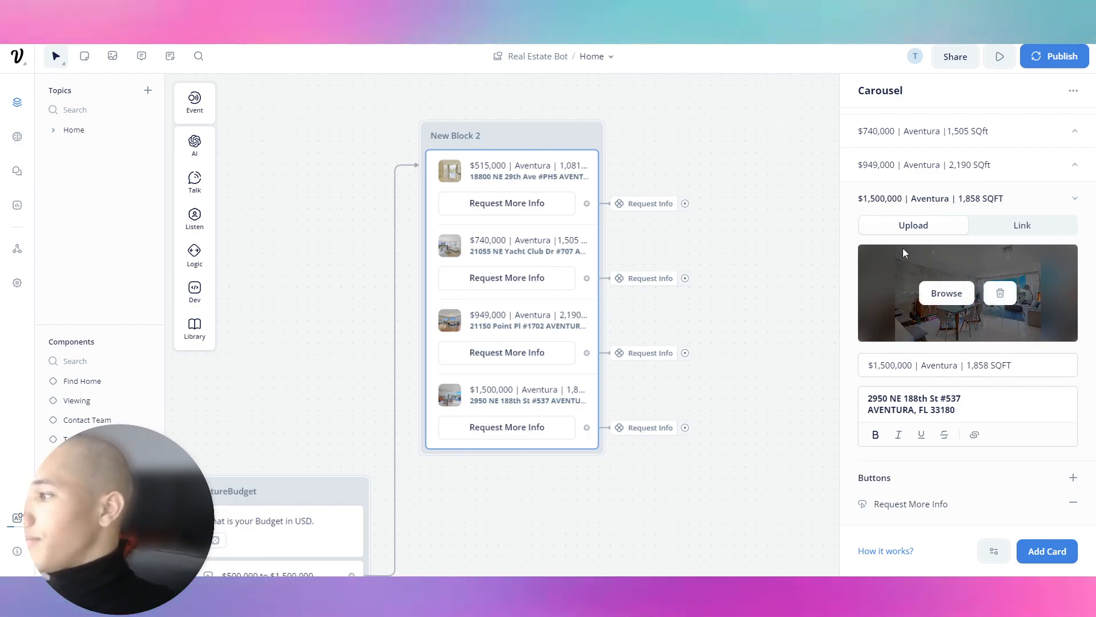
pyautogui.click(642, 209)
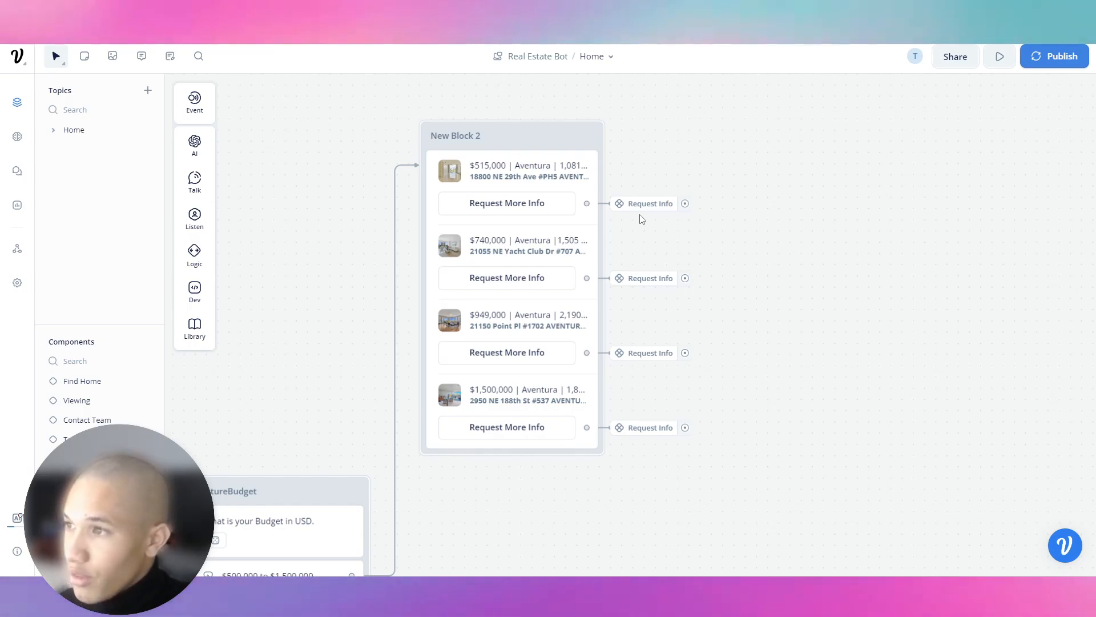
pyautogui.click(517, 207)
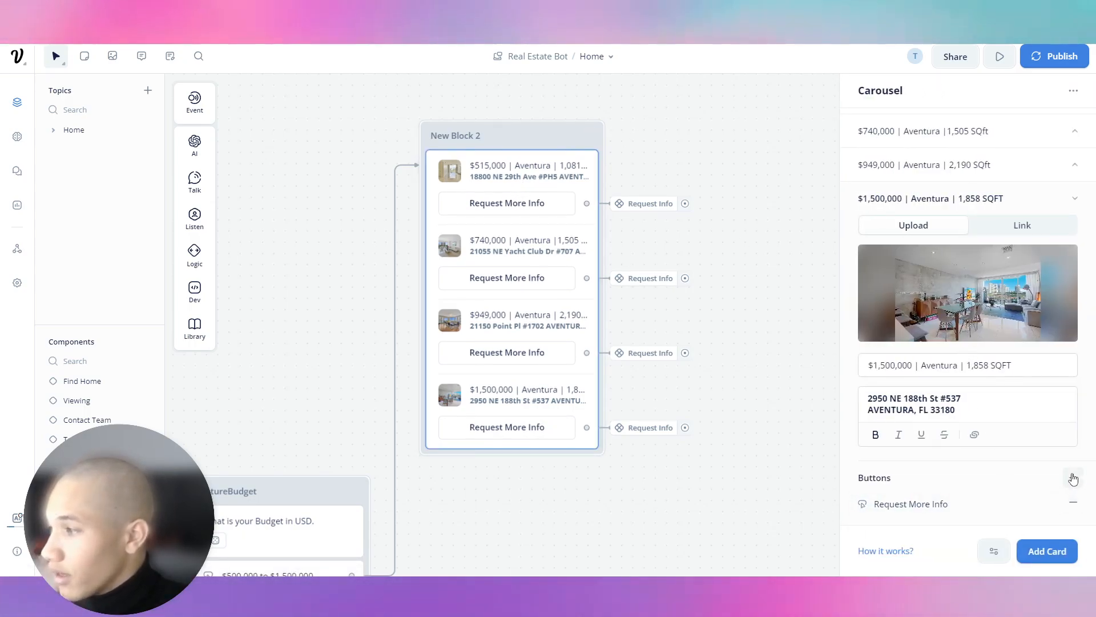
pyautogui.click(937, 206)
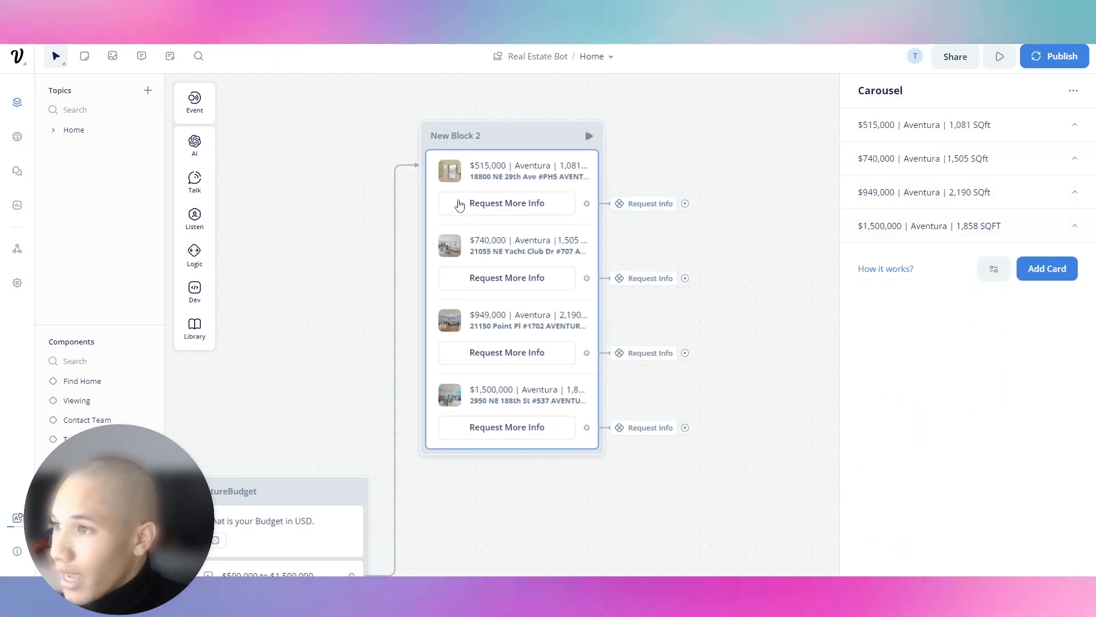
pyautogui.click(990, 225)
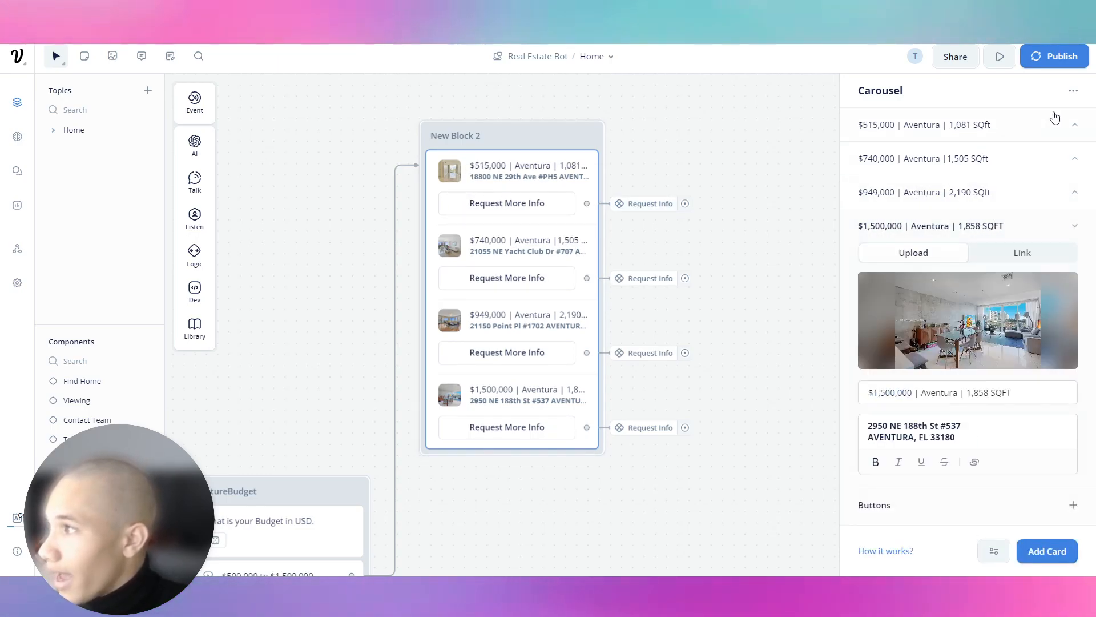
pyautogui.scroll(-1, 930, 263)
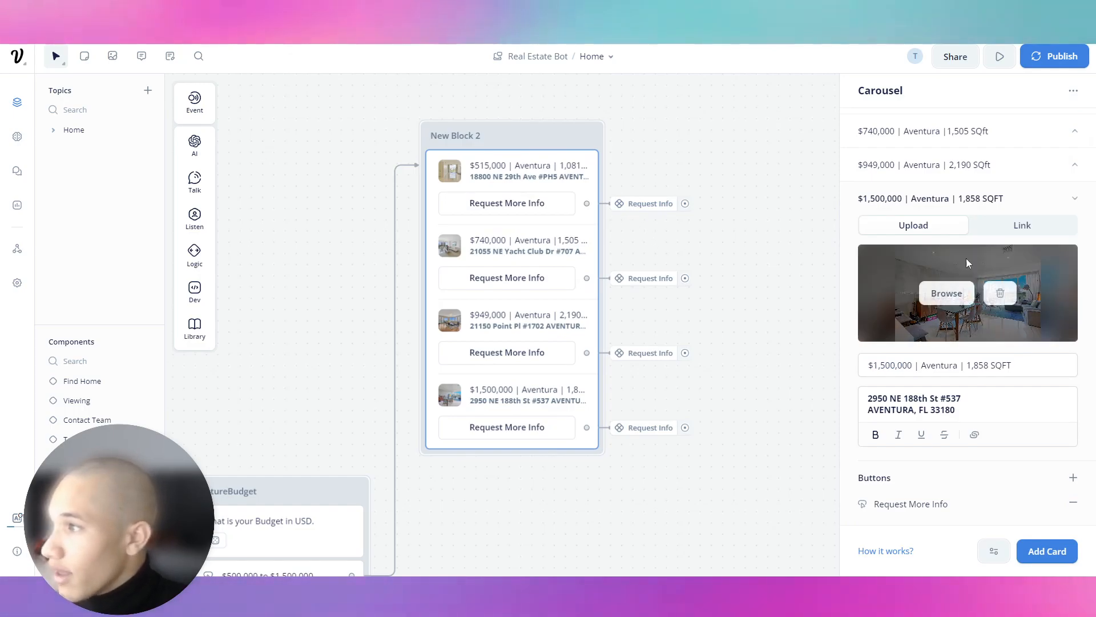
pyautogui.click(961, 405)
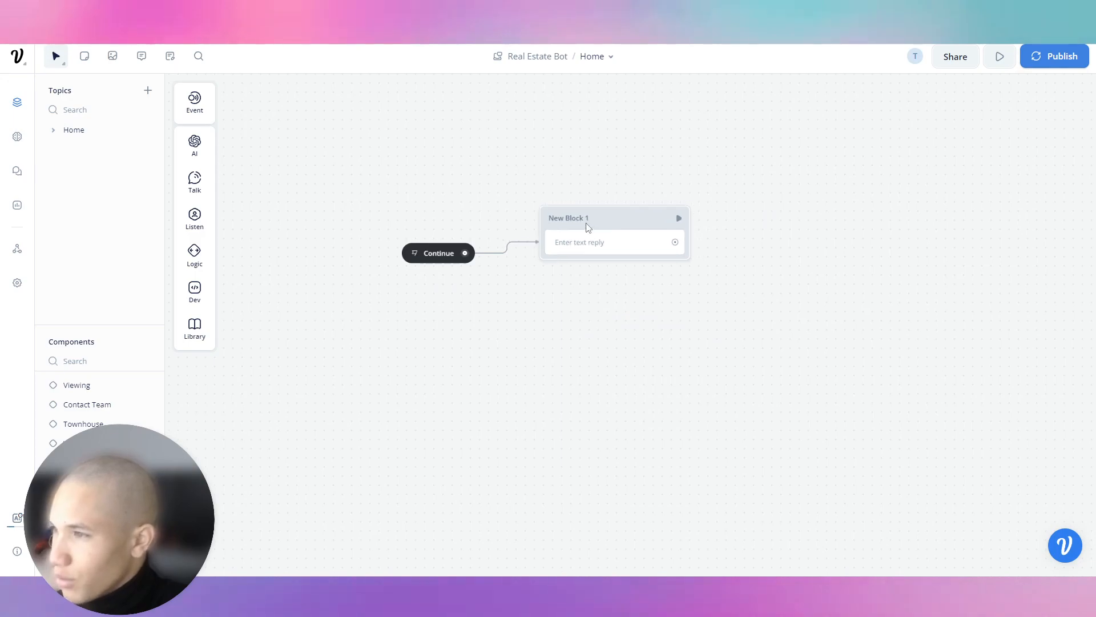
# Make New Block 1 ask 'What is your name?' with 'name' bold and 3 generated variants.
pyautogui.click(580, 246)
pyautogui.click(937, 159)
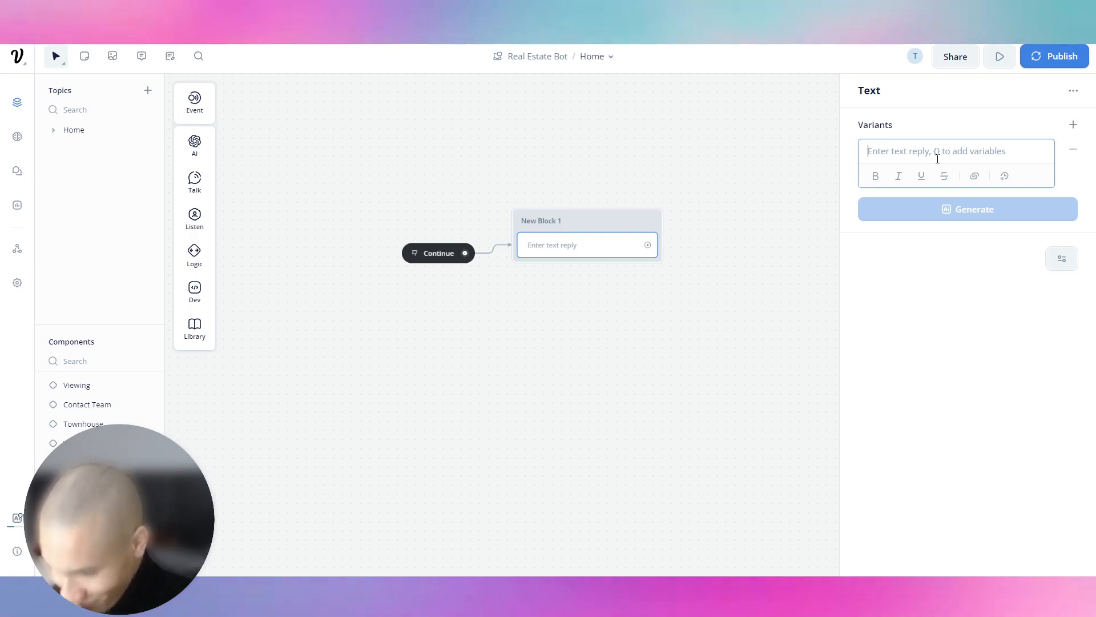
pyautogui.write('What is you')
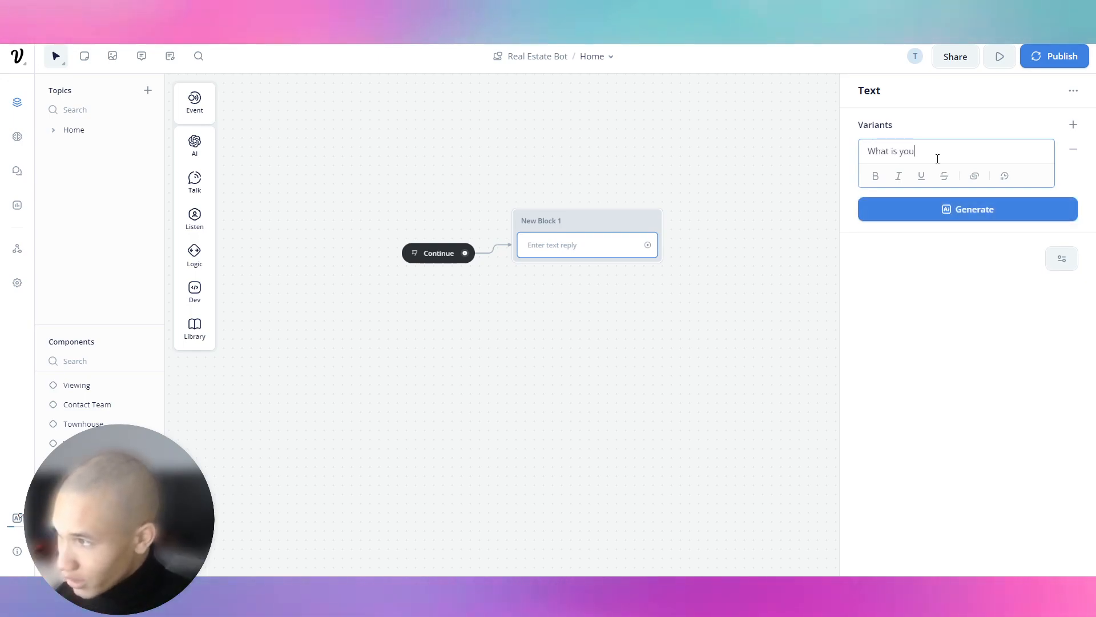
pyautogui.doubleClick(931, 152)
pyautogui.hotkey('ctrl', 'b')
pyautogui.click(945, 212)
pyautogui.click(943, 262)
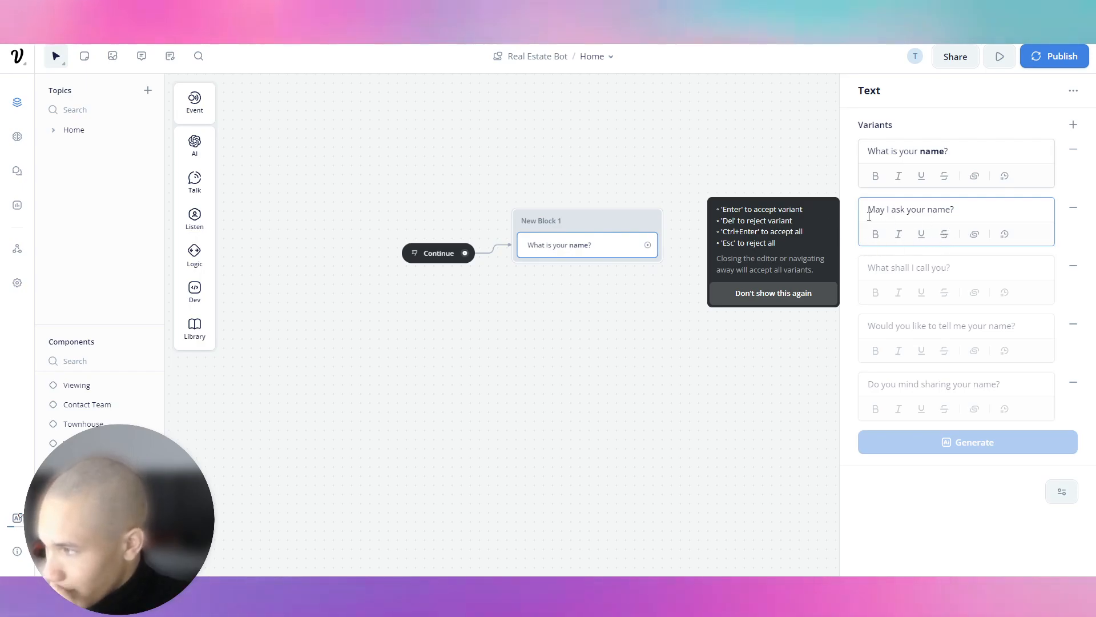
pyautogui.click(316, 196)
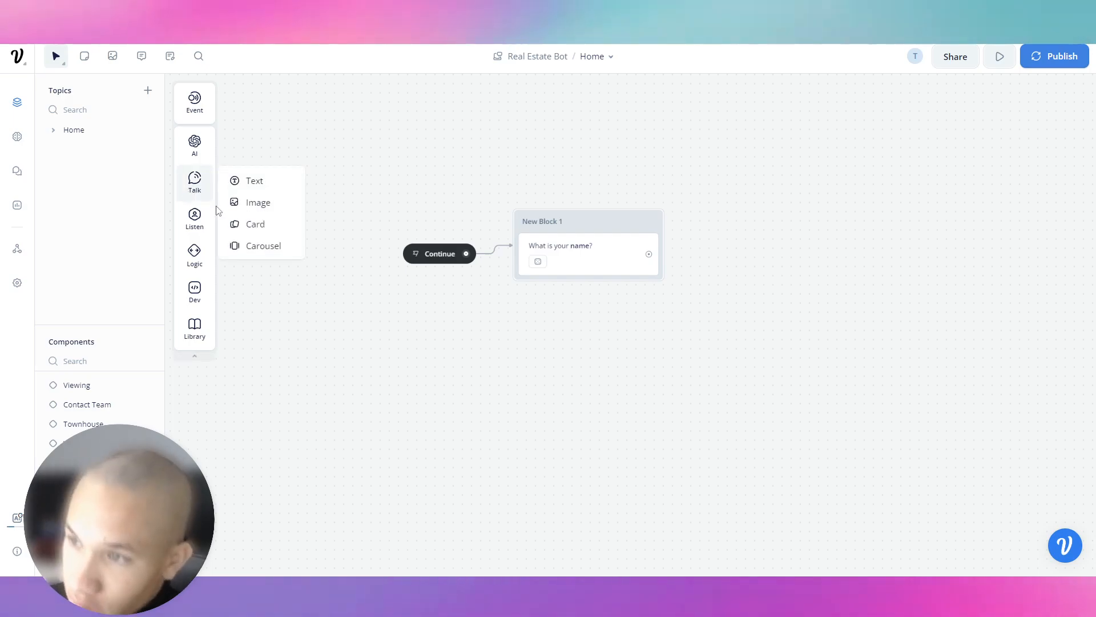
# Add a Capture step below the question that stores the user's whole reply.
pyautogui.moveTo(197, 228)
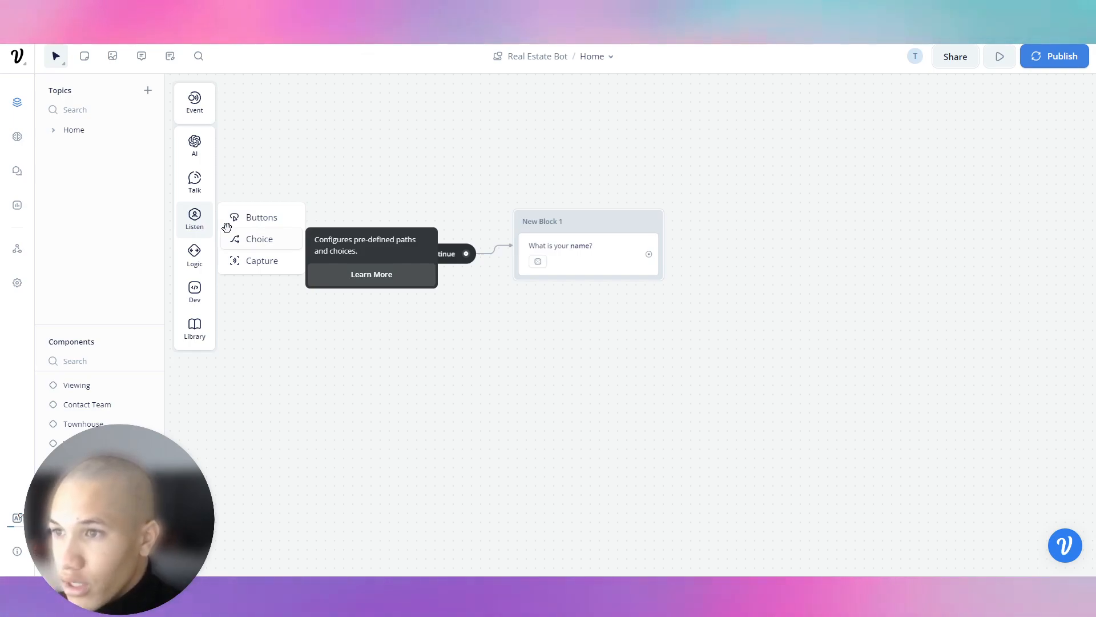
pyautogui.click(600, 261)
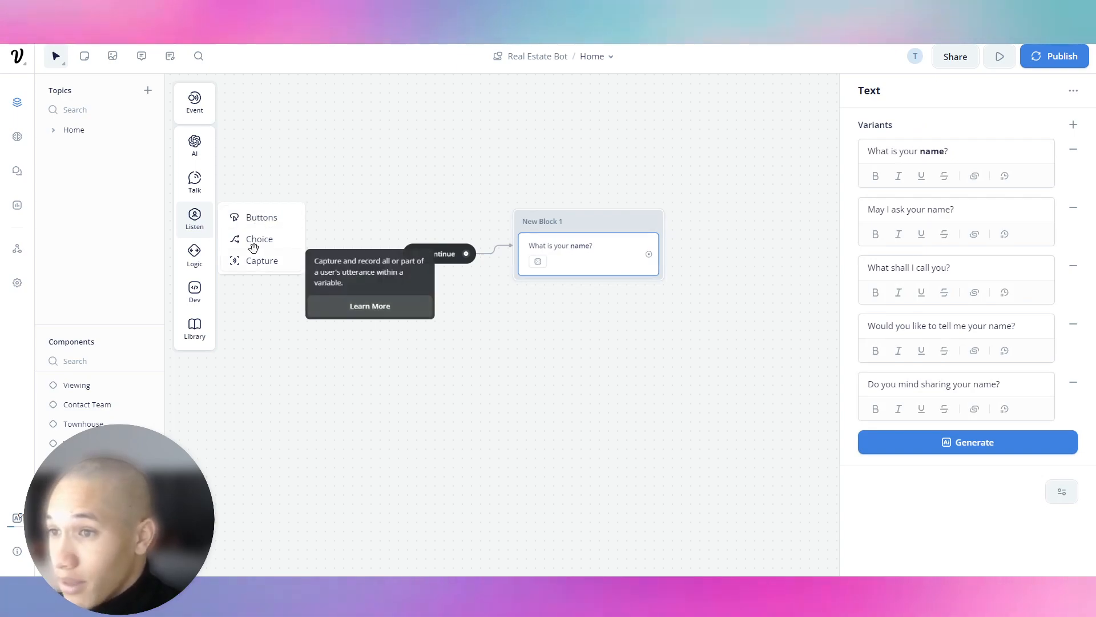
pyautogui.moveTo(249, 261); pyautogui.dragTo(594, 288)
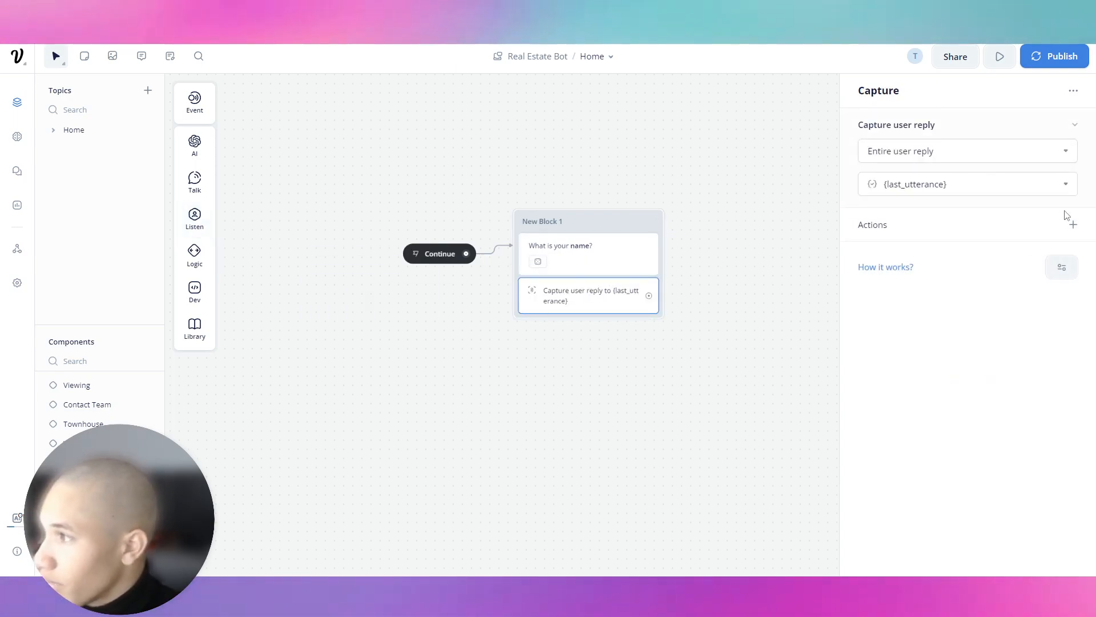
pyautogui.click(1074, 226)
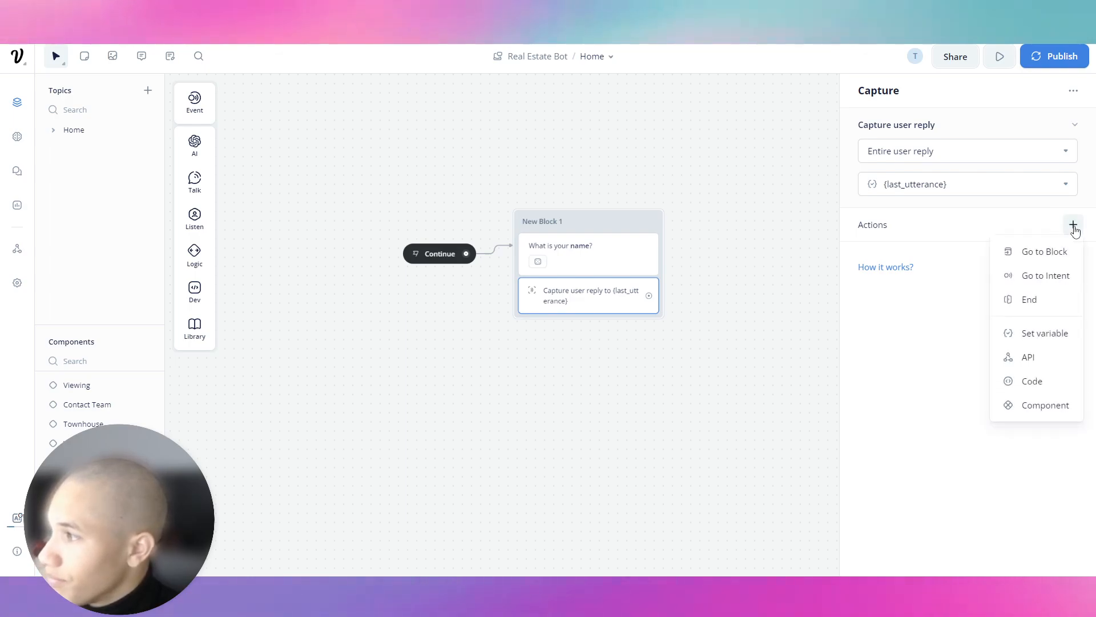
pyautogui.click(838, 317)
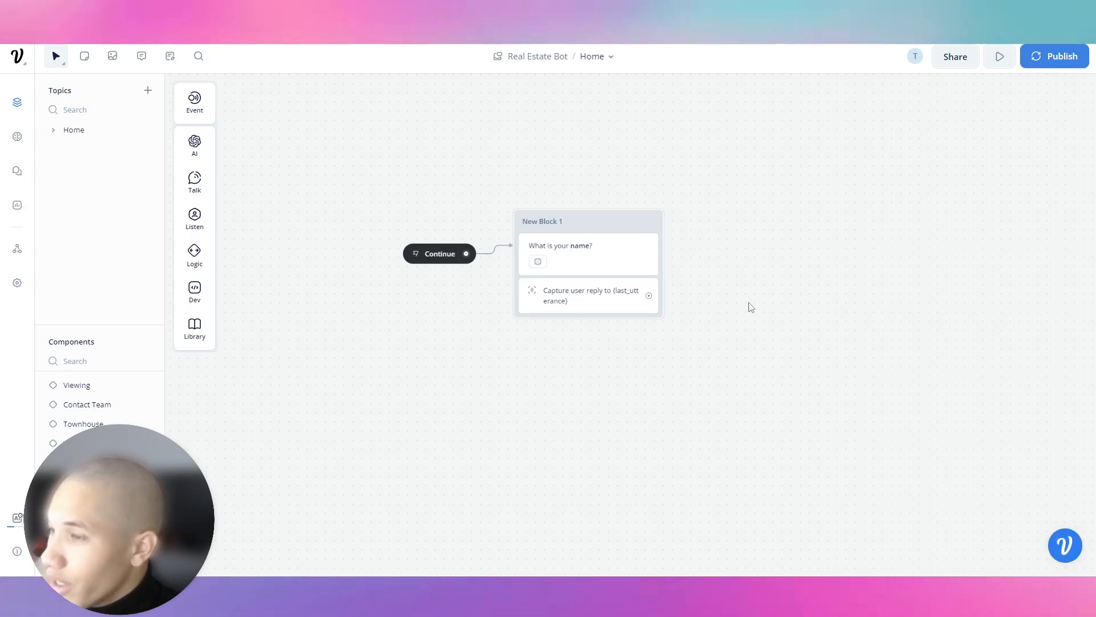
pyautogui.moveTo(188, 221)
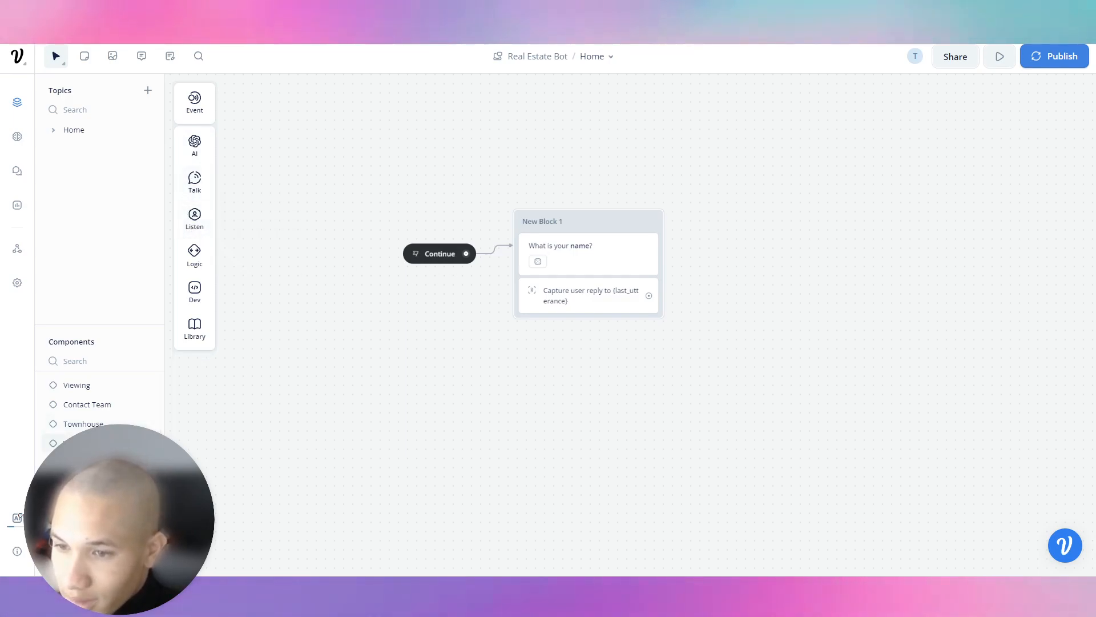
pyautogui.click(97, 443)
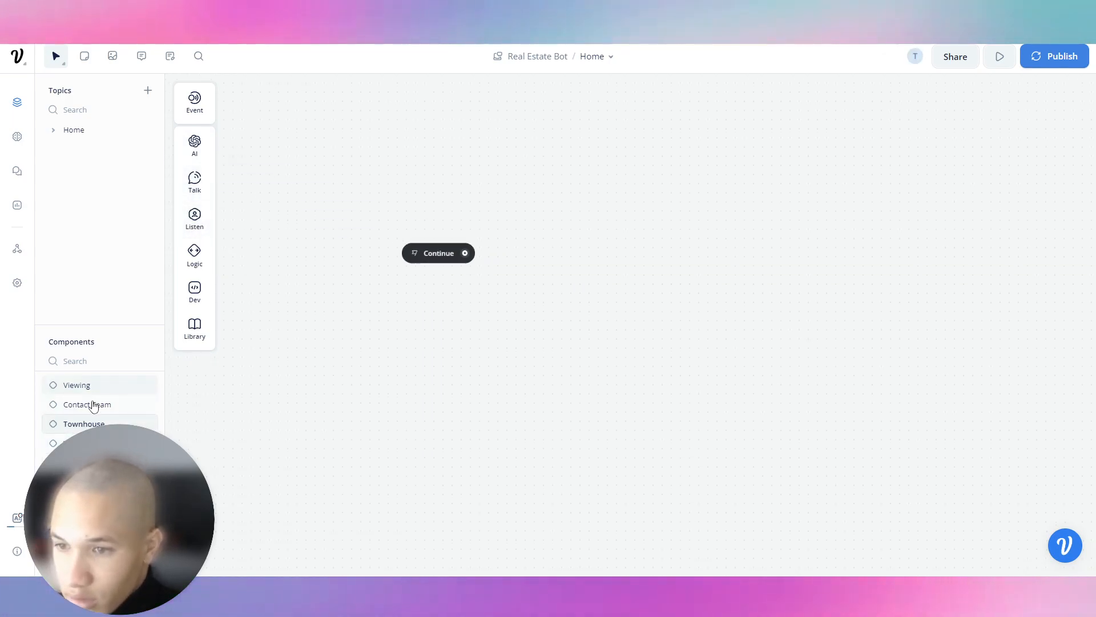
# Inspect the first Request Info step and its linked component.
pyautogui.scroll(1, 93, 388)
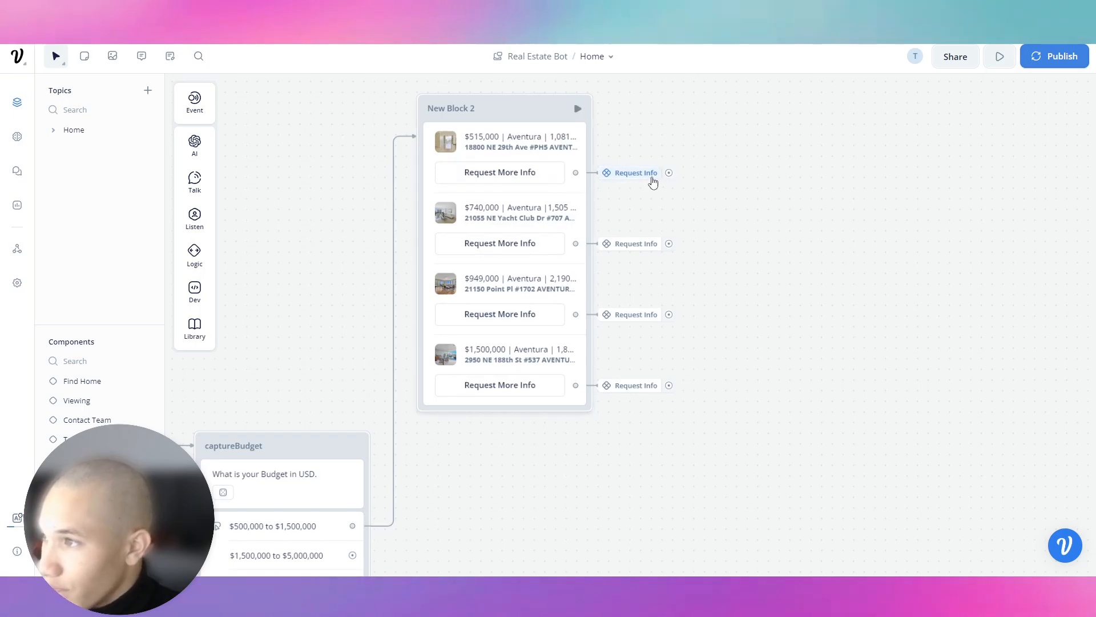
pyautogui.rightClick(628, 173)
pyautogui.click(628, 174)
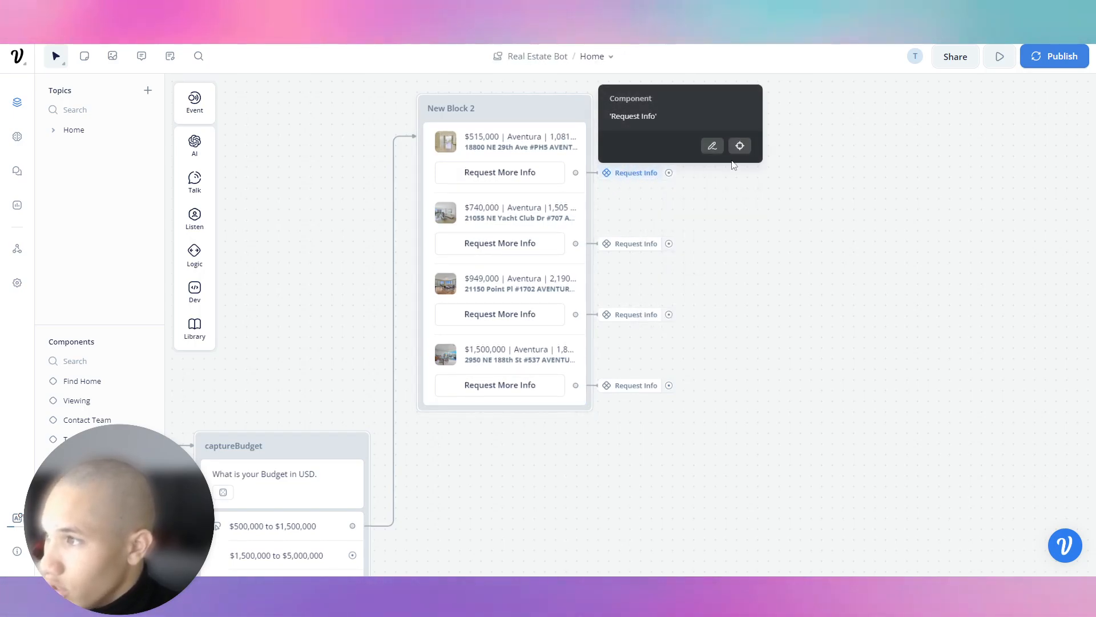
pyautogui.click(713, 147)
pyautogui.click(695, 161)
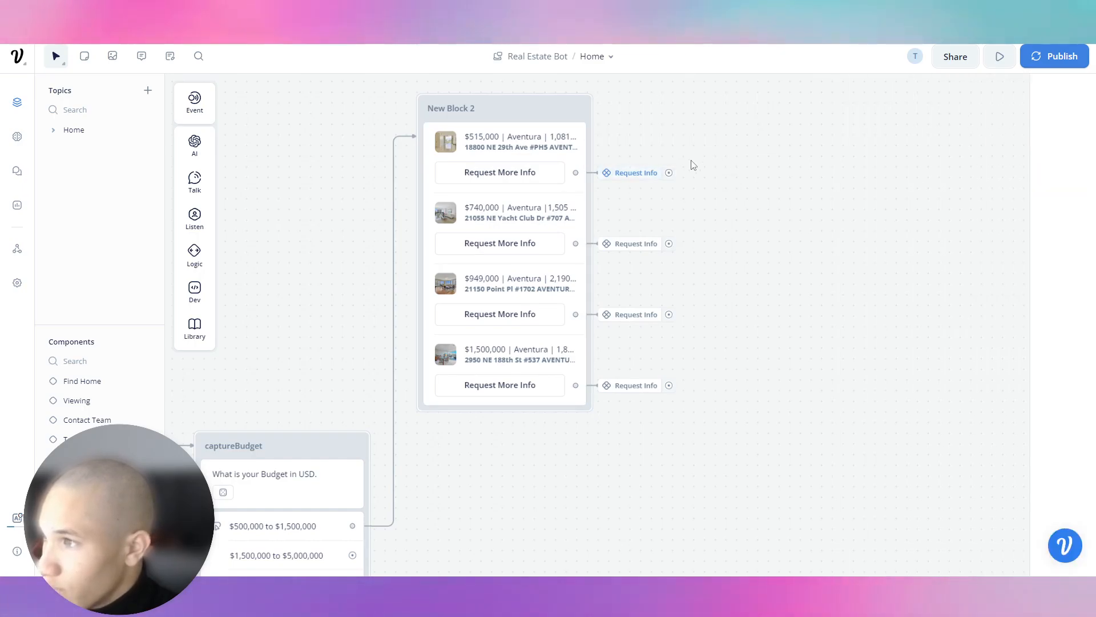
# Replace the first card's Request More Info button with a new Button Label button.
pyautogui.click(574, 174)
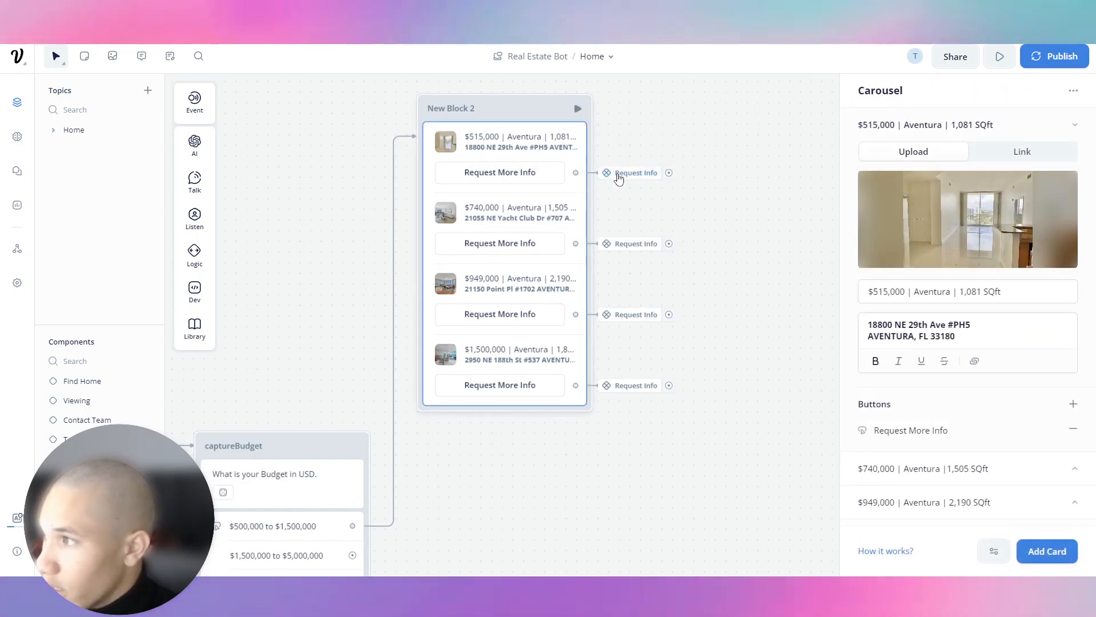
pyautogui.scroll(-1, 914, 257)
pyautogui.click(1074, 401)
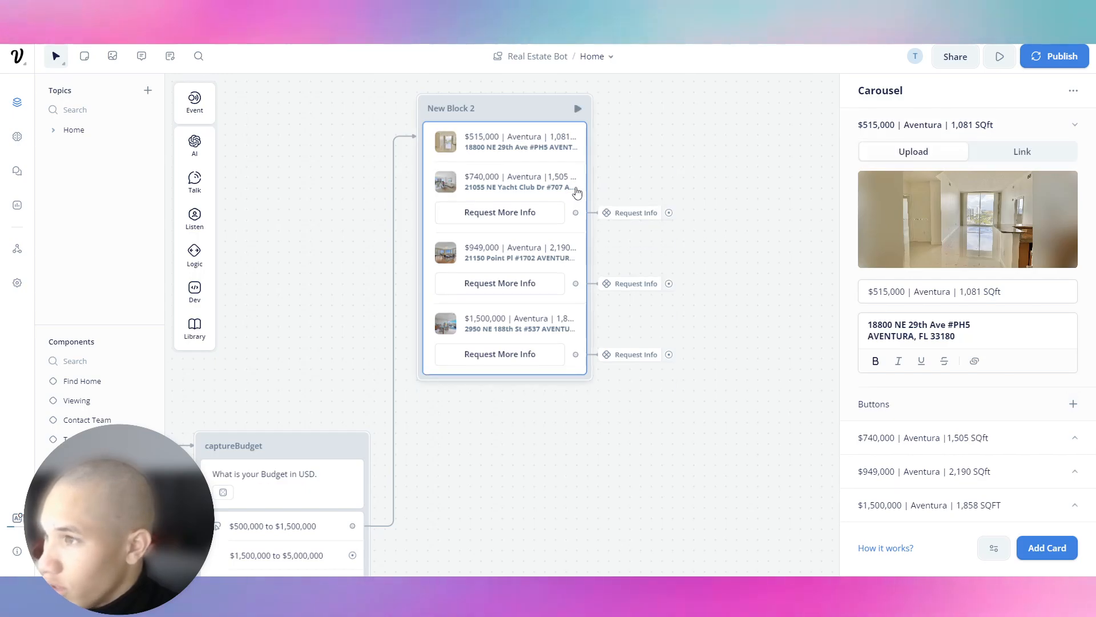
pyautogui.click(1072, 402)
pyautogui.click(862, 91)
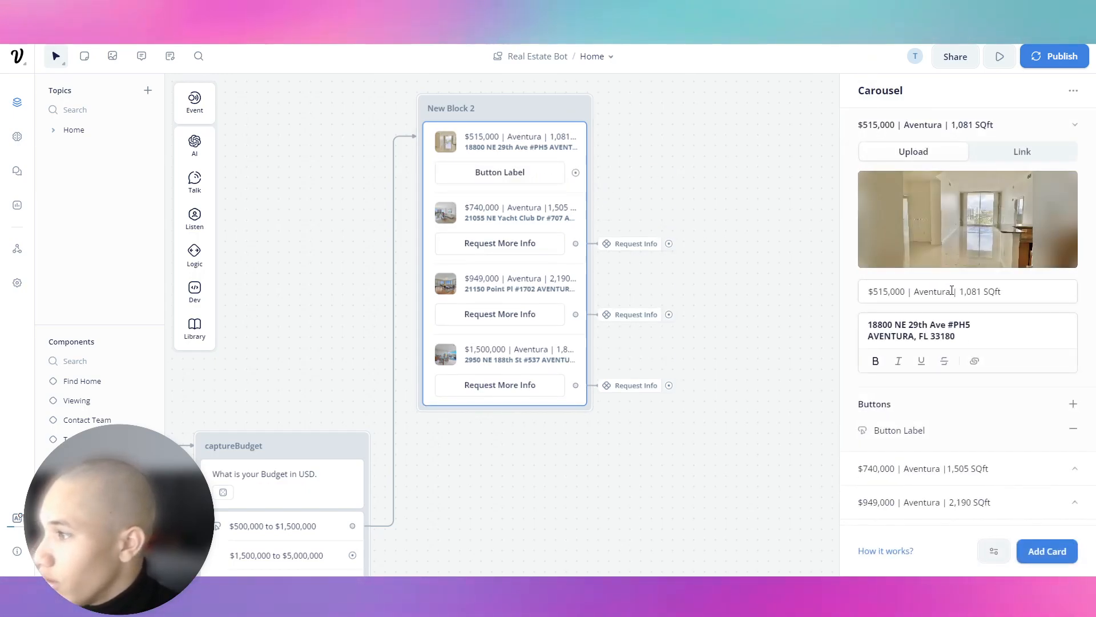
pyautogui.scroll(-1, 1028, 393)
# Add a Set variable action to the first card's button.
pyautogui.click(963, 401)
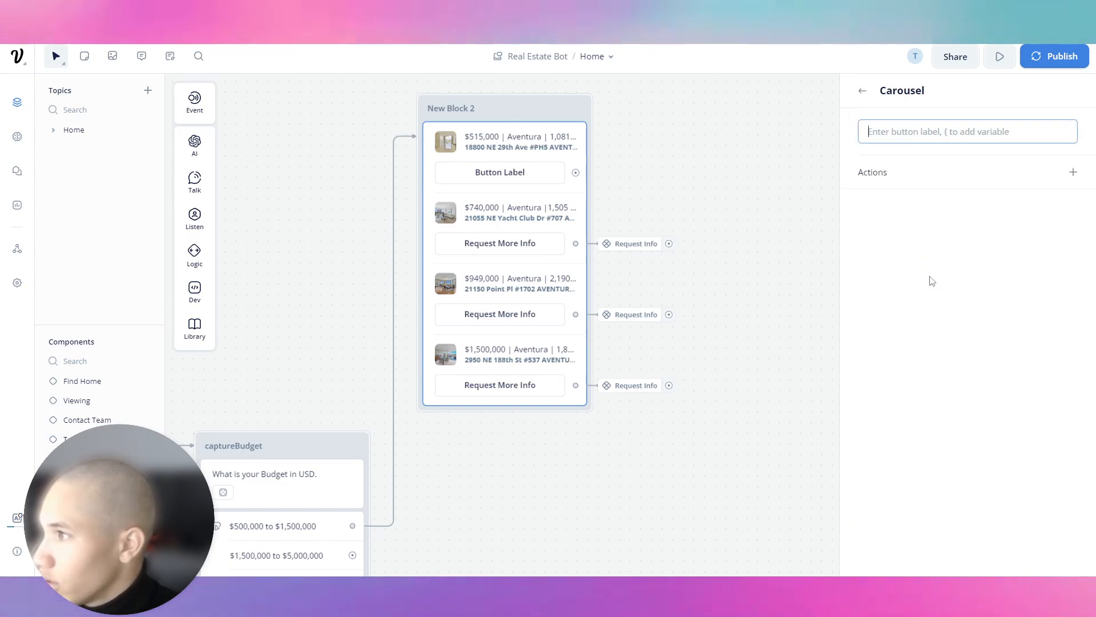
pyautogui.click(1073, 172)
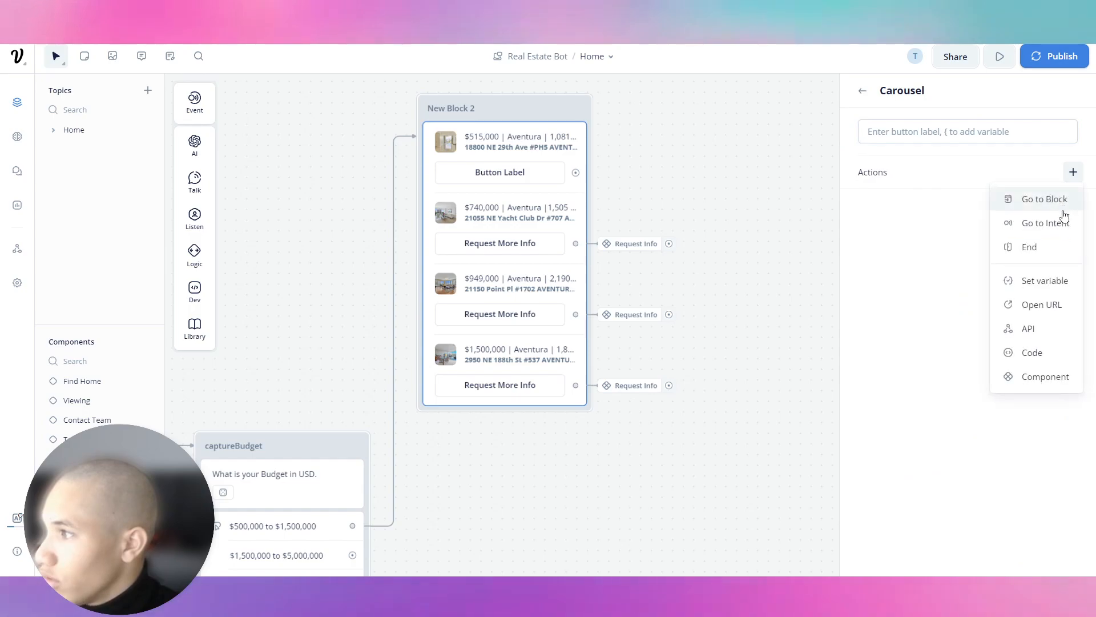
pyautogui.click(1044, 282)
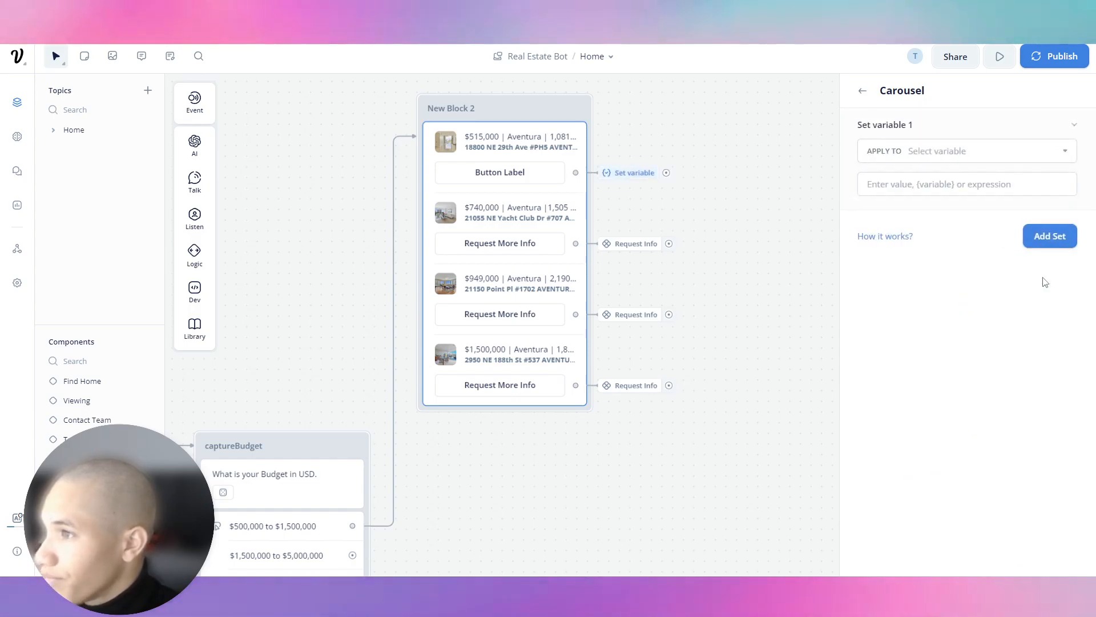
pyautogui.click(941, 181)
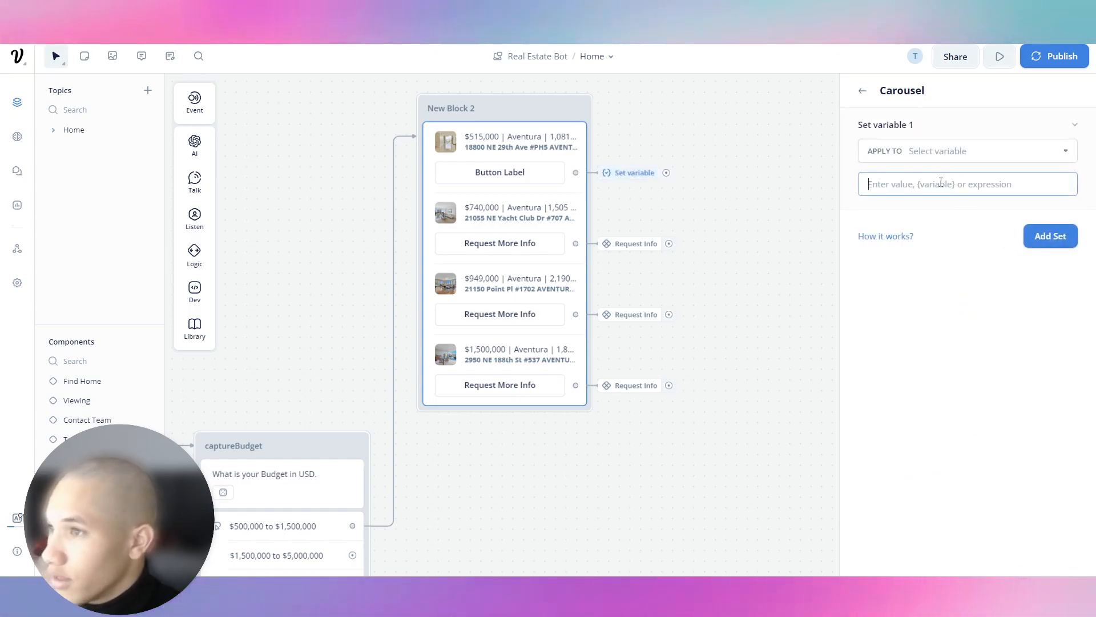
pyautogui.write('{')
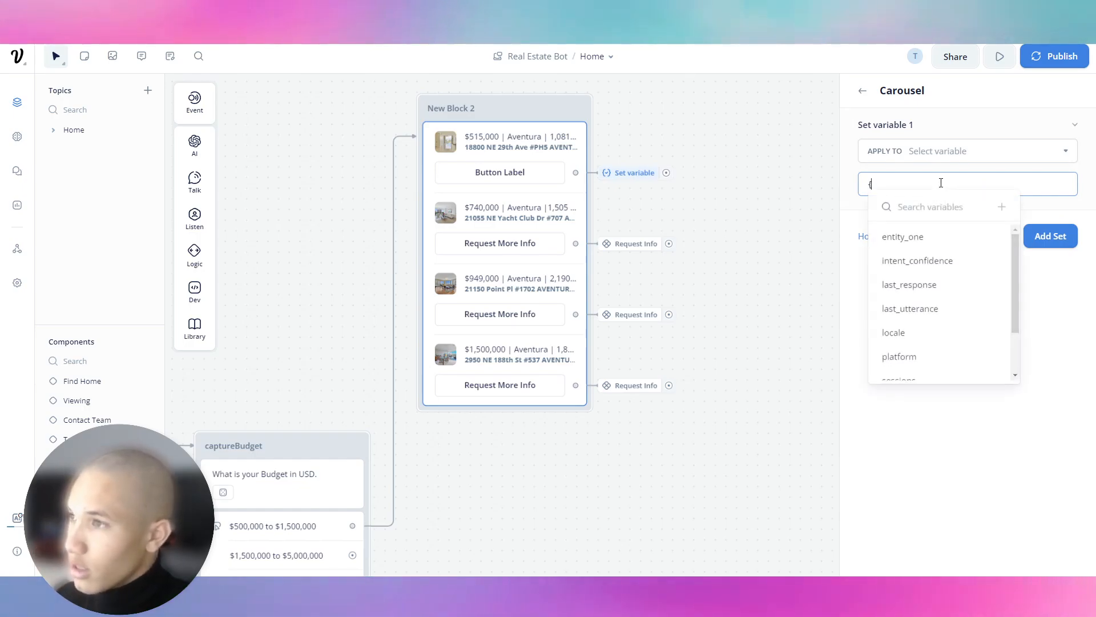
pyautogui.write('home')
pyautogui.press('BackSpace')
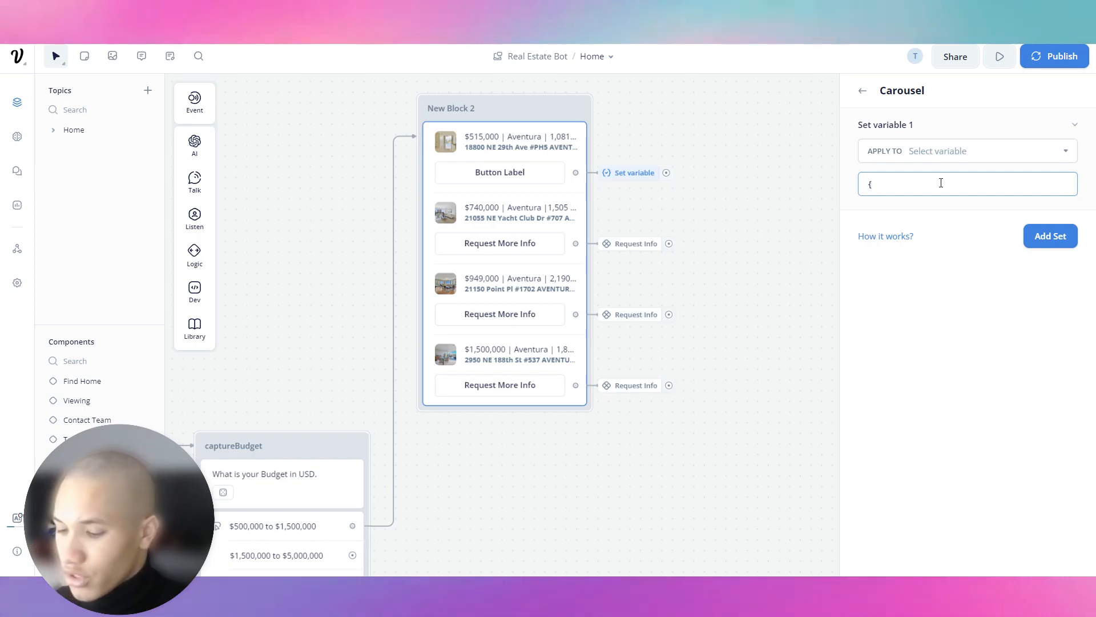
pyautogui.write('captureHome')
pyautogui.hotkey('ctrl', 'a')
pyautogui.press('BackSpace')
# Create a new variable named captureHome for the Set action.
pyautogui.click(944, 152)
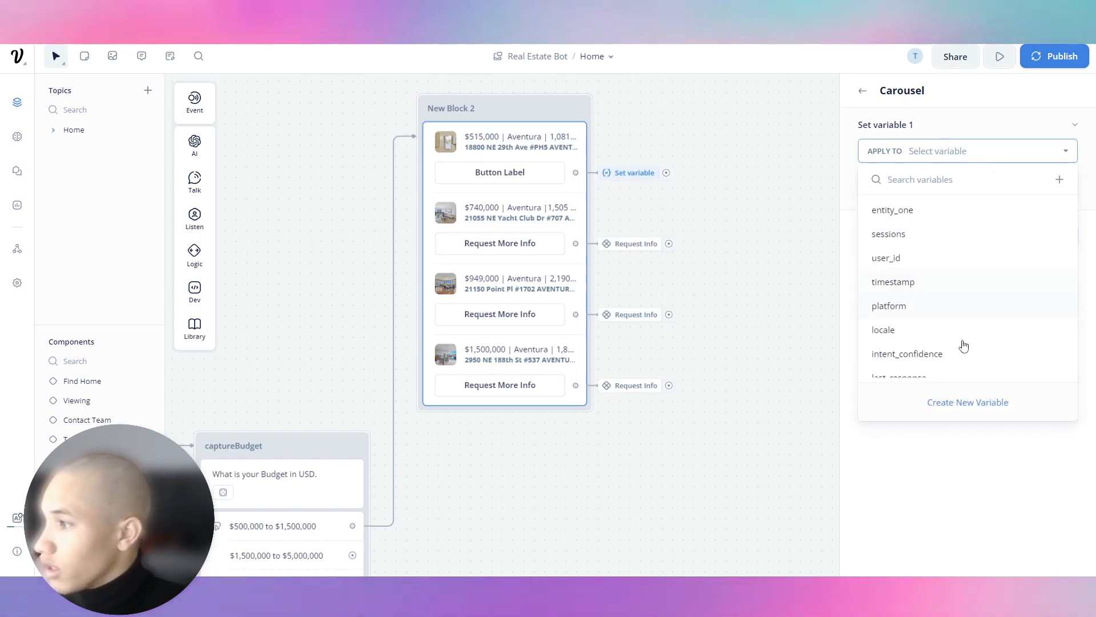
pyautogui.click(971, 403)
pyautogui.write('{captureHome}')
pyautogui.click(624, 174)
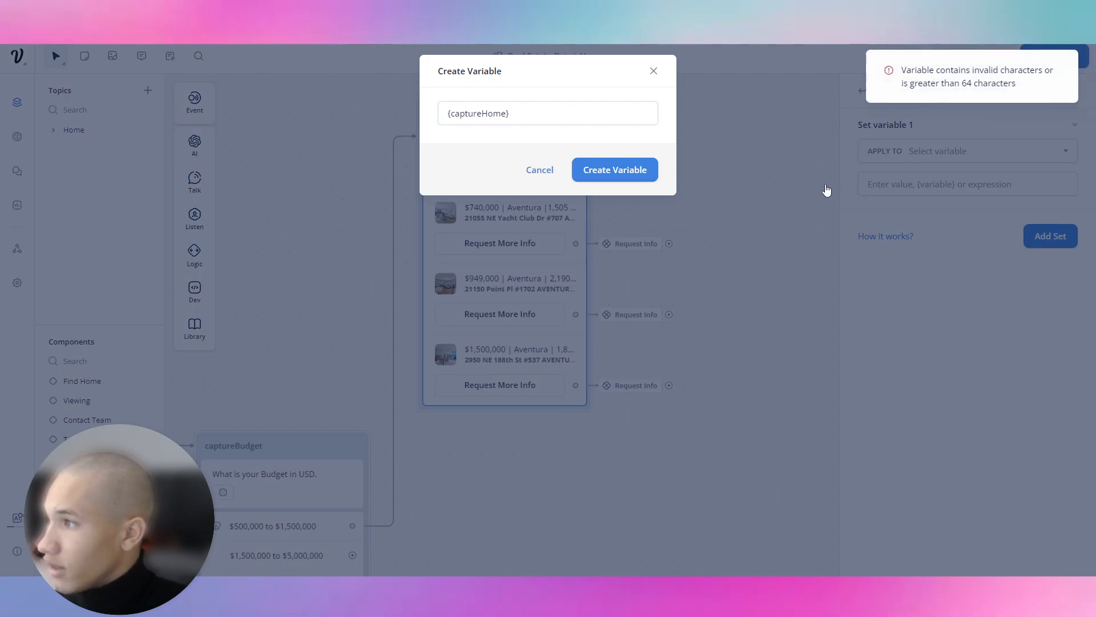
pyautogui.moveTo(516, 113); pyautogui.dragTo(461, 124)
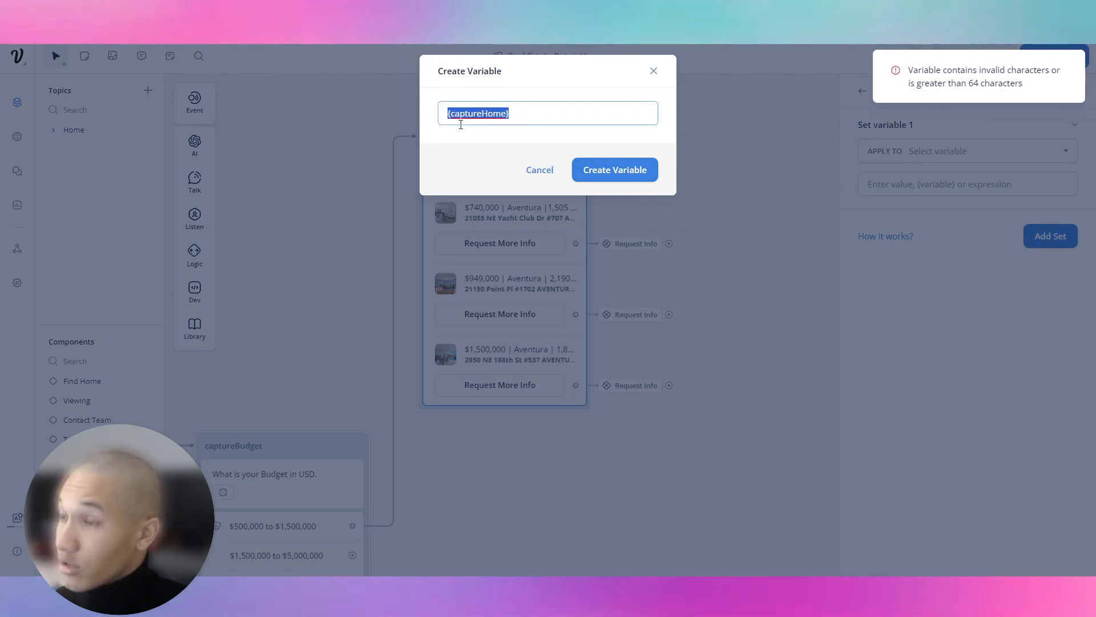
pyautogui.write('captureHome')
pyautogui.press('Return')
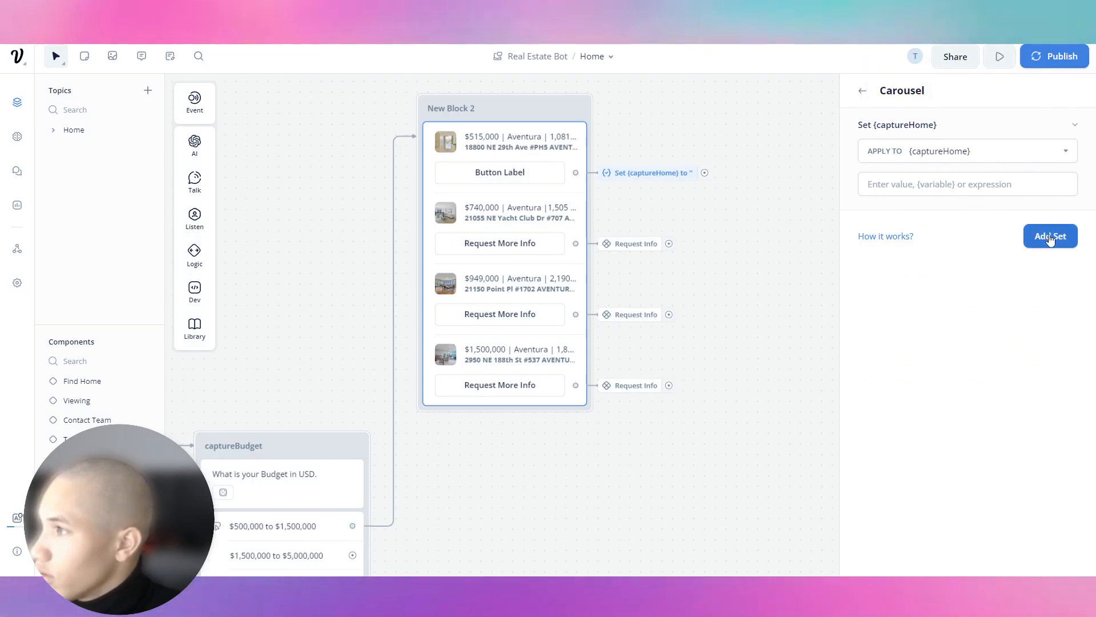
# Connect a Component step after the Set action that runs Request Info.
pyautogui.moveTo(705, 172); pyautogui.dragTo(758, 172)
pyautogui.moveTo(818, 340)
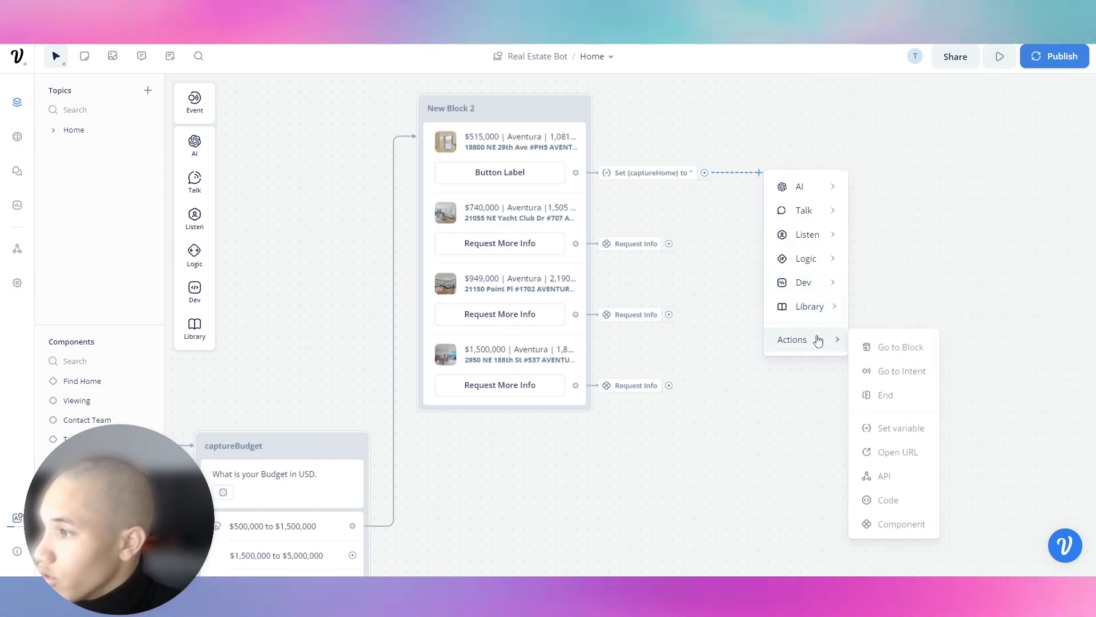
pyautogui.click(901, 524)
pyautogui.click(921, 141)
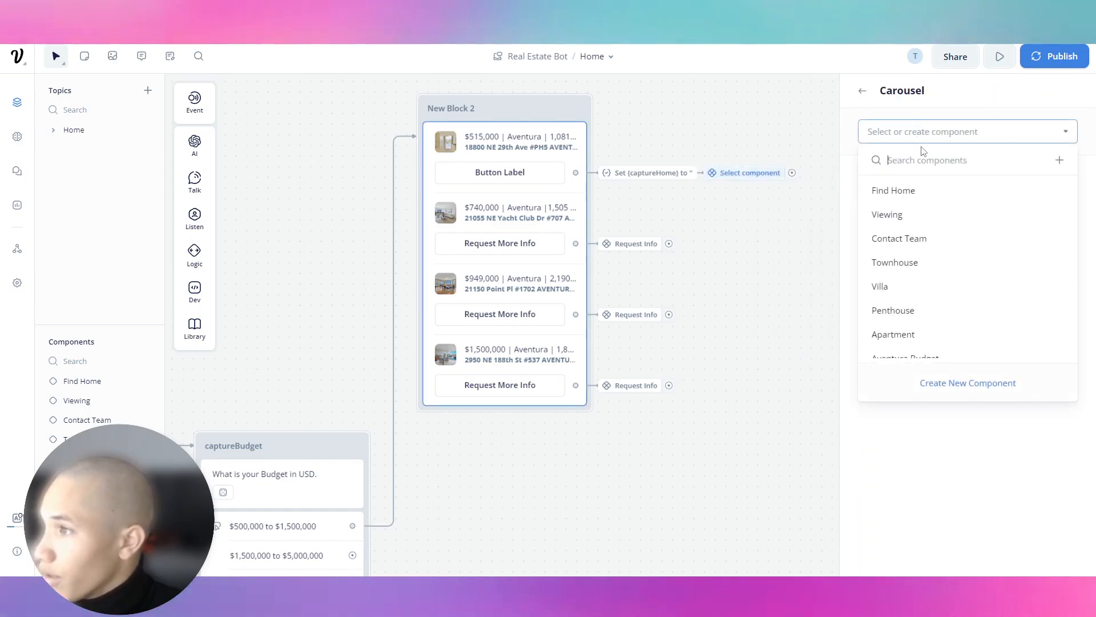
pyautogui.scroll(-3, 910, 286)
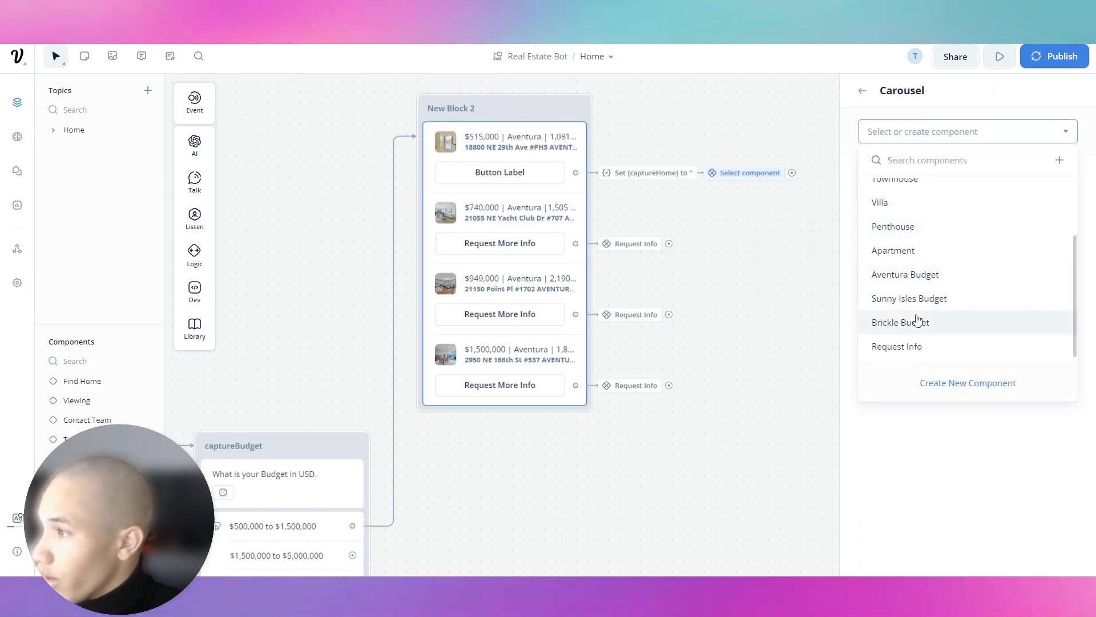
pyautogui.click(908, 346)
pyautogui.scroll(-1, 149, 485)
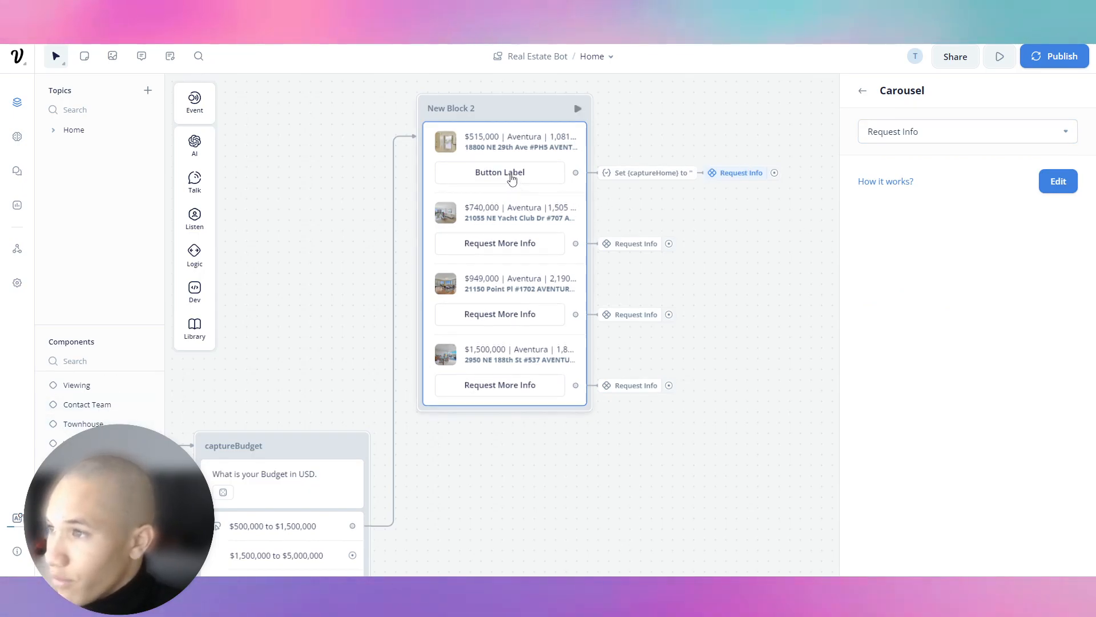
pyautogui.click(513, 180)
# Open the Request Info component and delete its name Capture step.
pyautogui.click(713, 174)
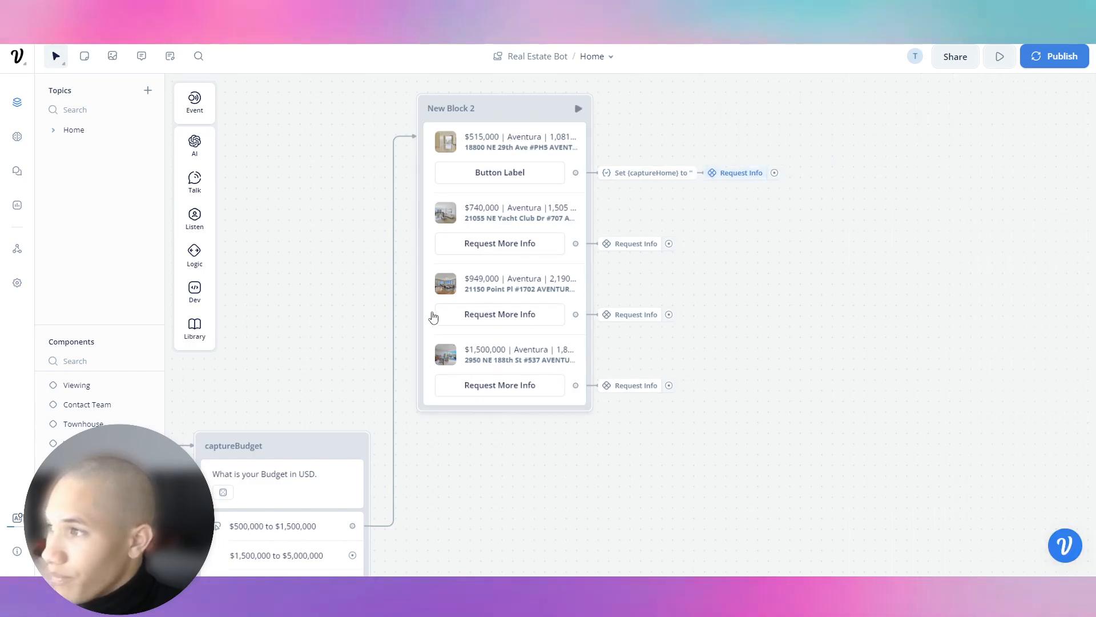
pyautogui.click(103, 482)
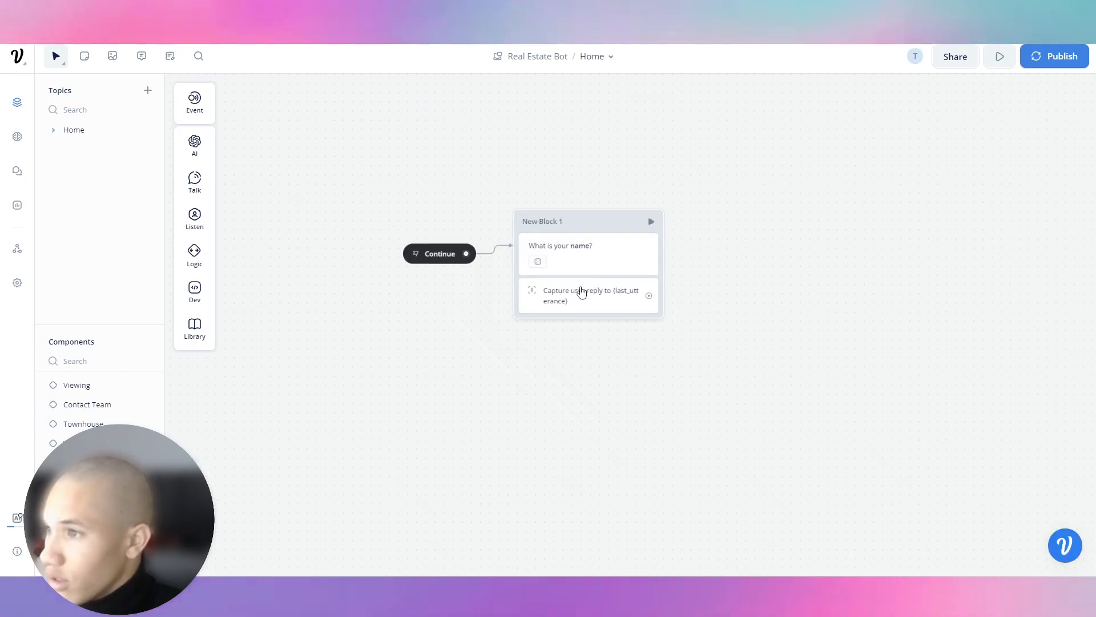
pyautogui.click(582, 306)
pyautogui.rightClick(581, 301)
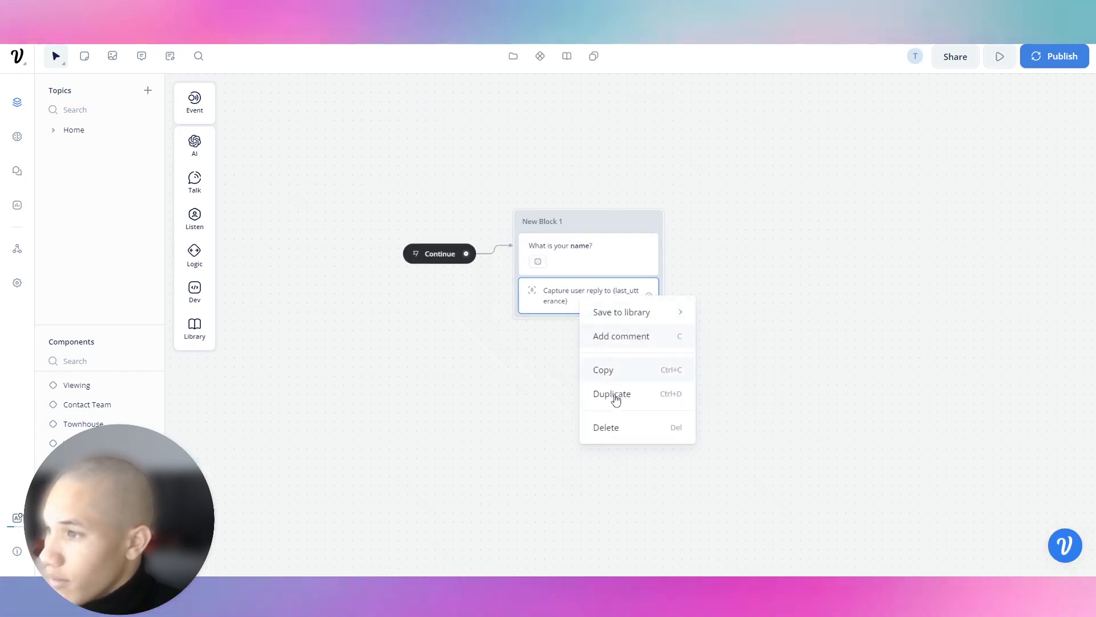
pyautogui.click(615, 425)
# Remove the extra variants and rewrite the message as 'So you want more info on, {captureHome}'.
pyautogui.click(599, 264)
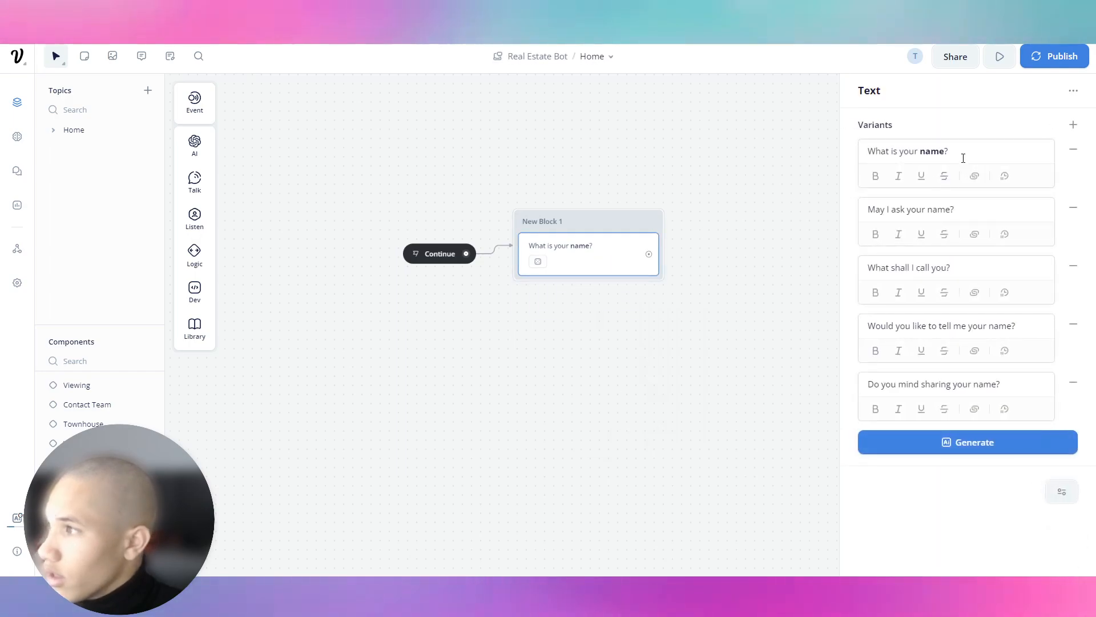
pyautogui.click(1074, 149)
pyautogui.click(1074, 150)
pyautogui.click(1074, 149)
pyautogui.click(1074, 150)
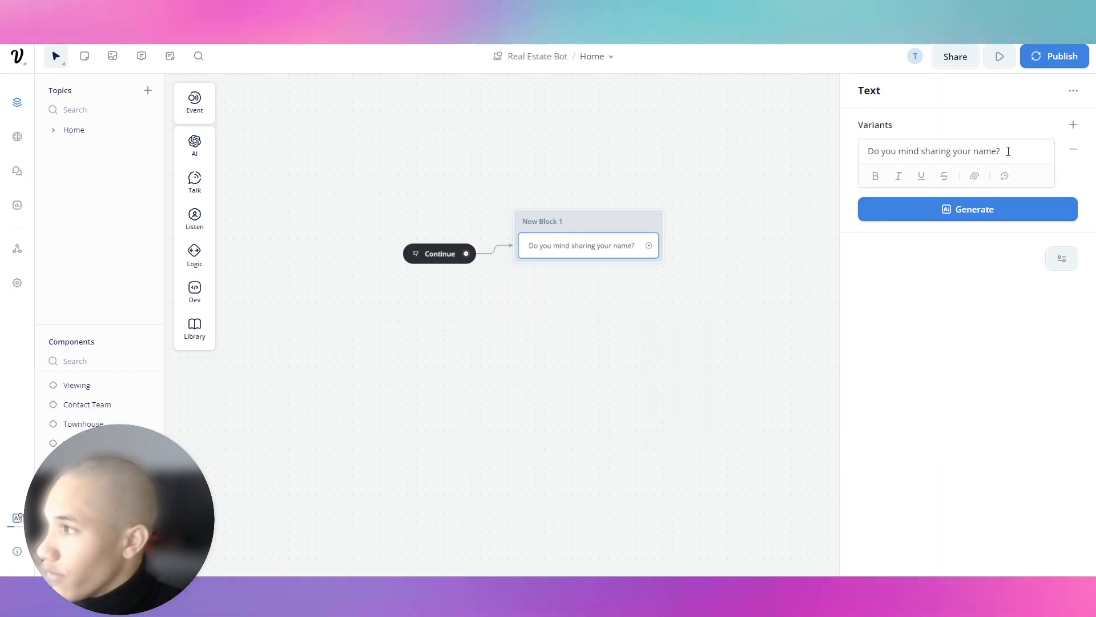
pyautogui.moveTo(1008, 151); pyautogui.dragTo(841, 167)
pyautogui.write('S')
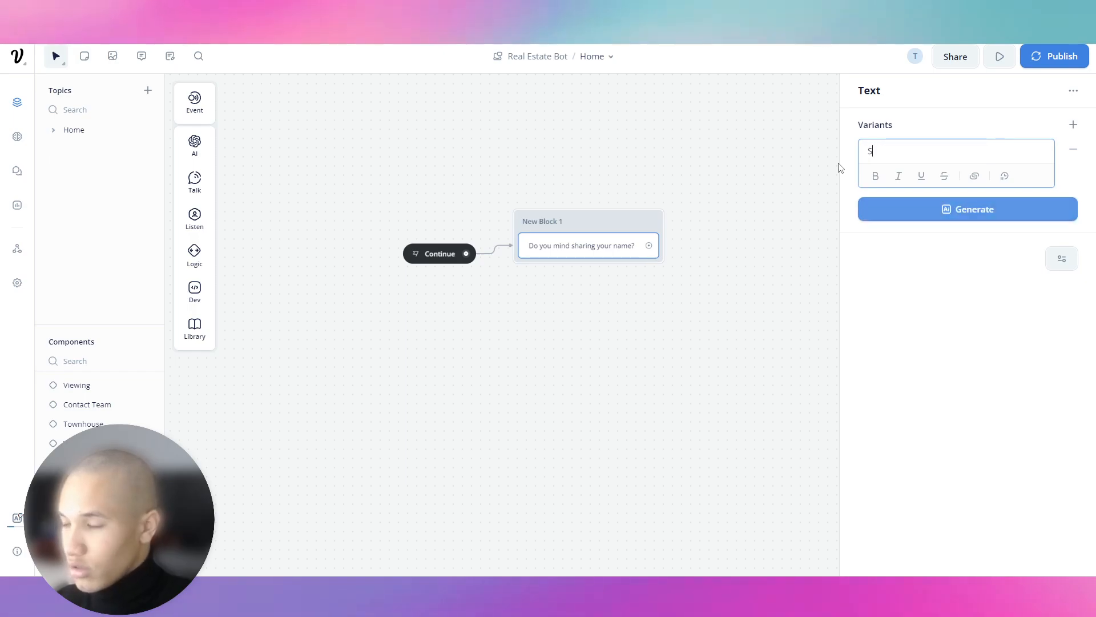
pyautogui.write('o you want to see')
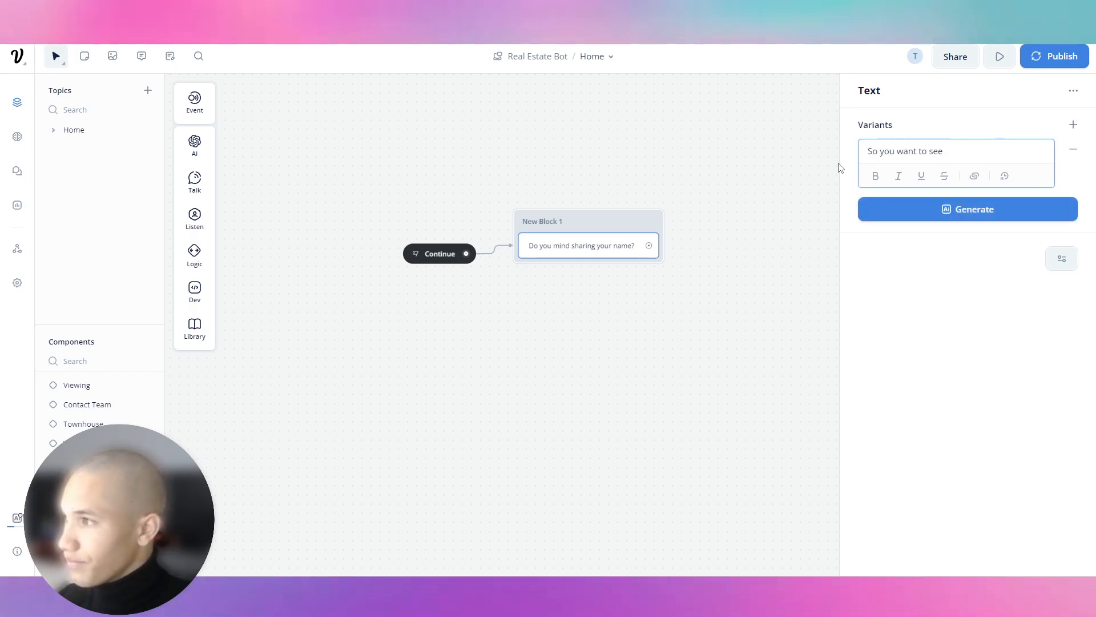
pyautogui.press('BackSpace')
pyautogui.press('BackSpace')
pyautogui.press('BackSpace')
pyautogui.press('BackSpace')
pyautogui.press('BackSpace')
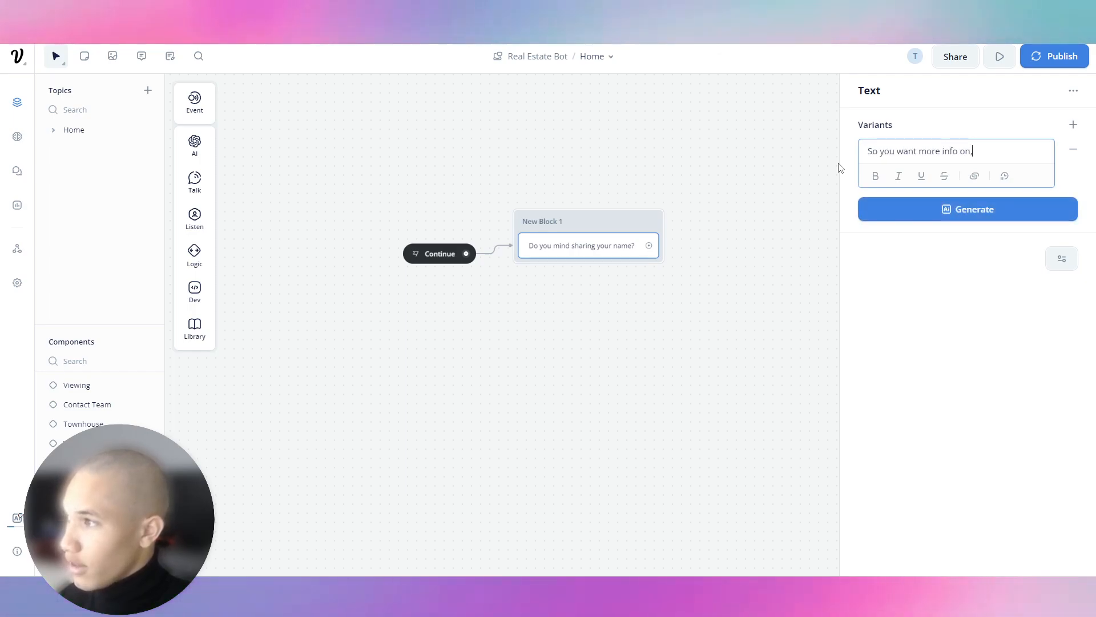
pyautogui.press('Return')
pyautogui.write('{')
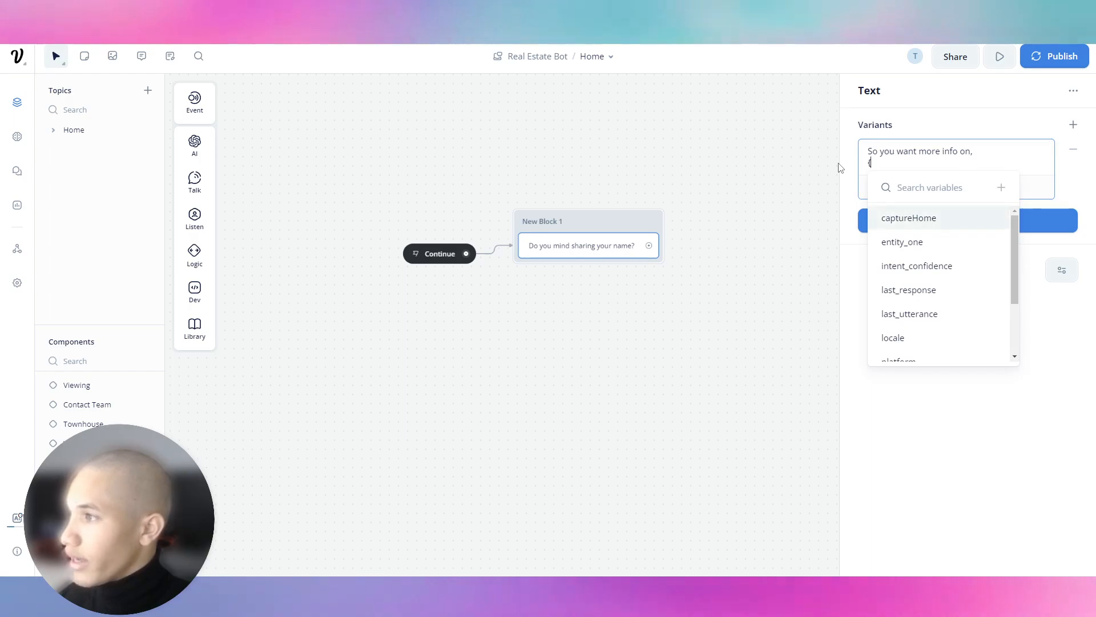
pyautogui.press('Return')
# Close the editor and reopen the message step to confirm the new text.
pyautogui.click(536, 207)
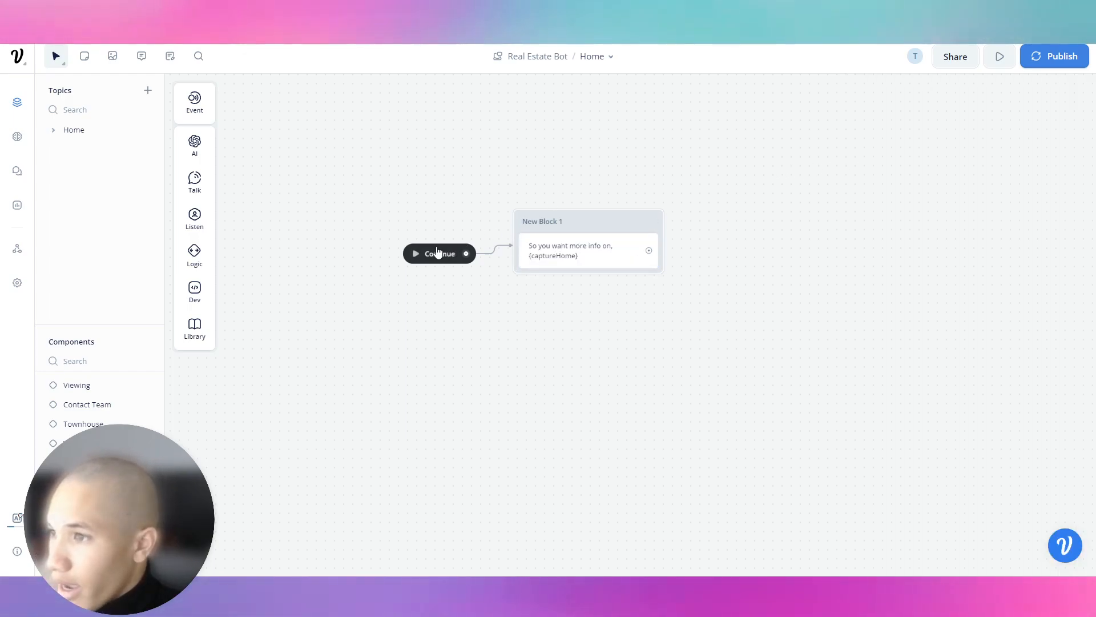
pyautogui.click(585, 261)
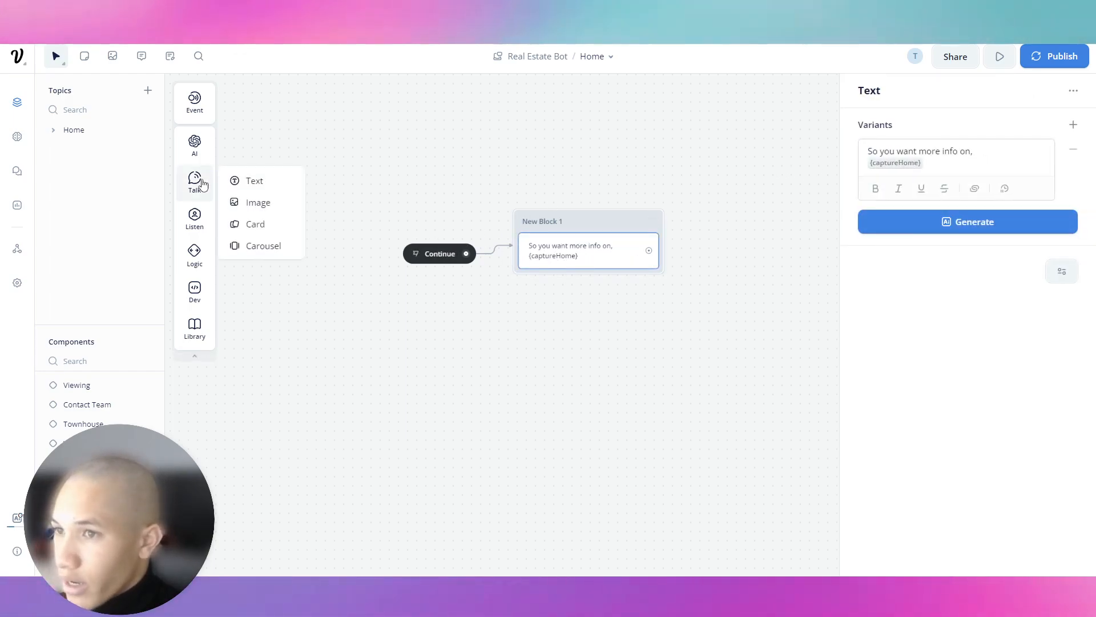
pyautogui.moveTo(195, 193)
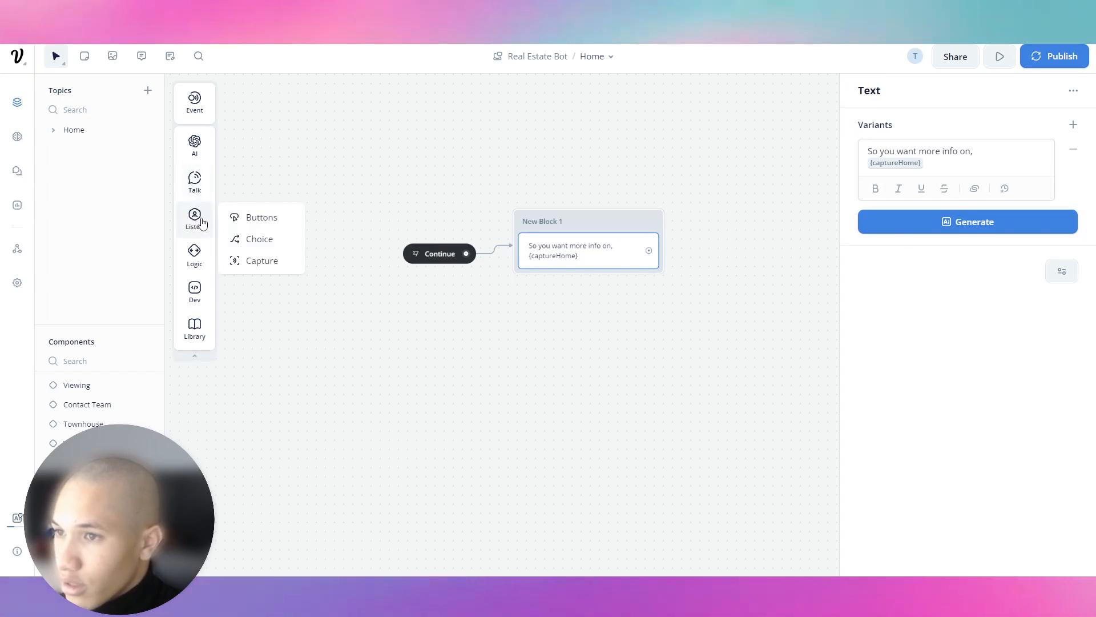
pyautogui.click(451, 199)
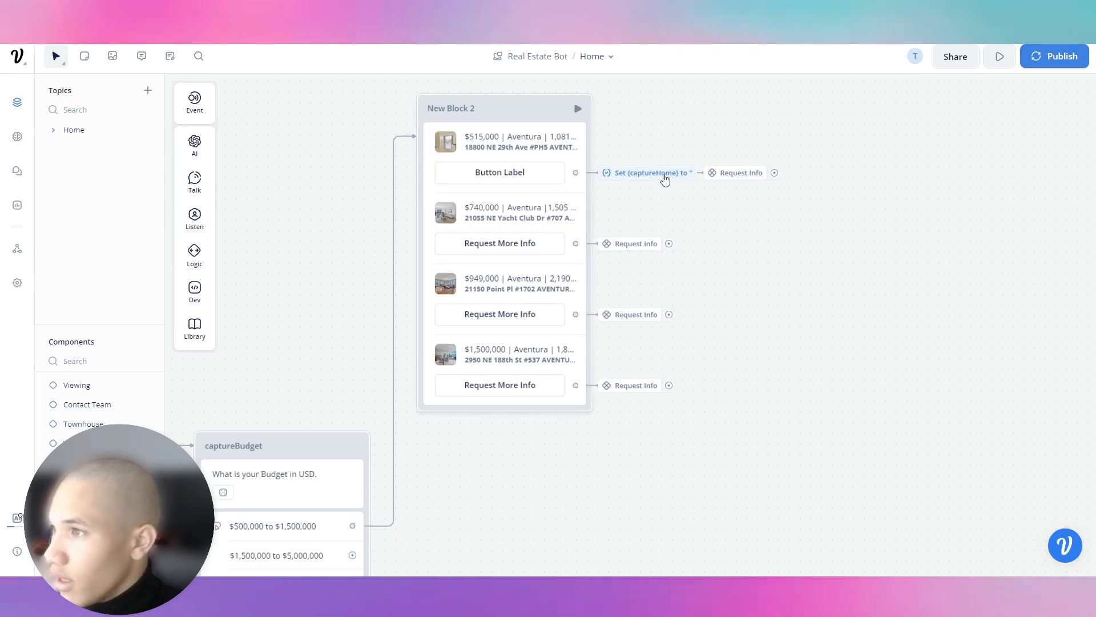
# Label the first card's button {captureHome} and close the carousel settings.
pyautogui.click(529, 178)
pyautogui.click(949, 422)
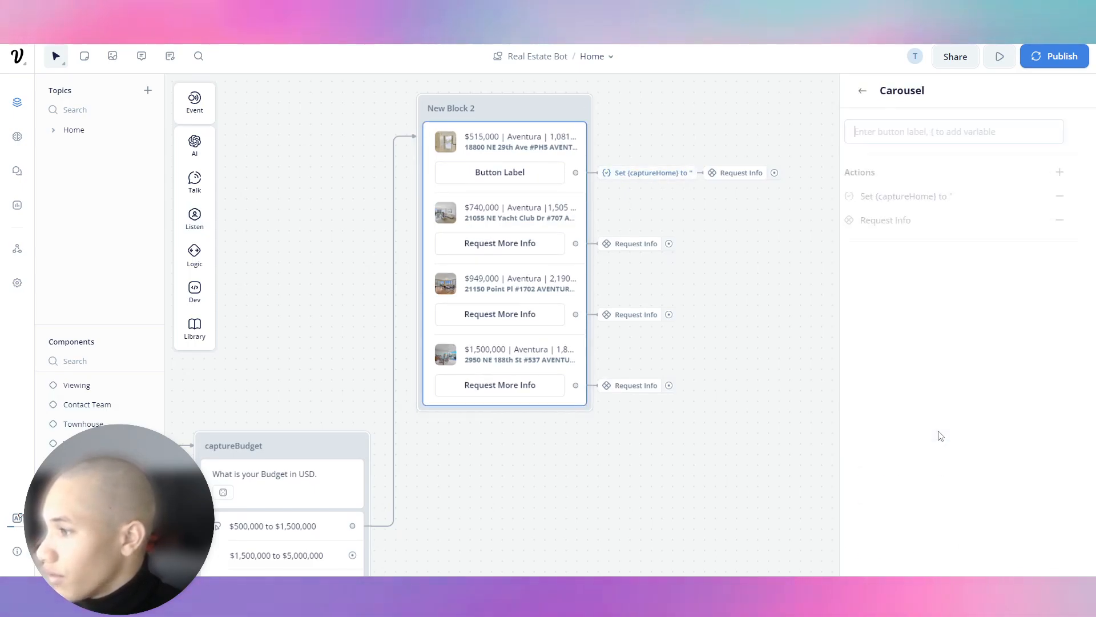
pyautogui.write('Request')
pyautogui.hotkey('ctrl', 'BackSpace')
pyautogui.write('Request')
pyautogui.hotkey('ctrl', 'BackSpace')
pyautogui.hotkey('ctrl', 'BackSpace')
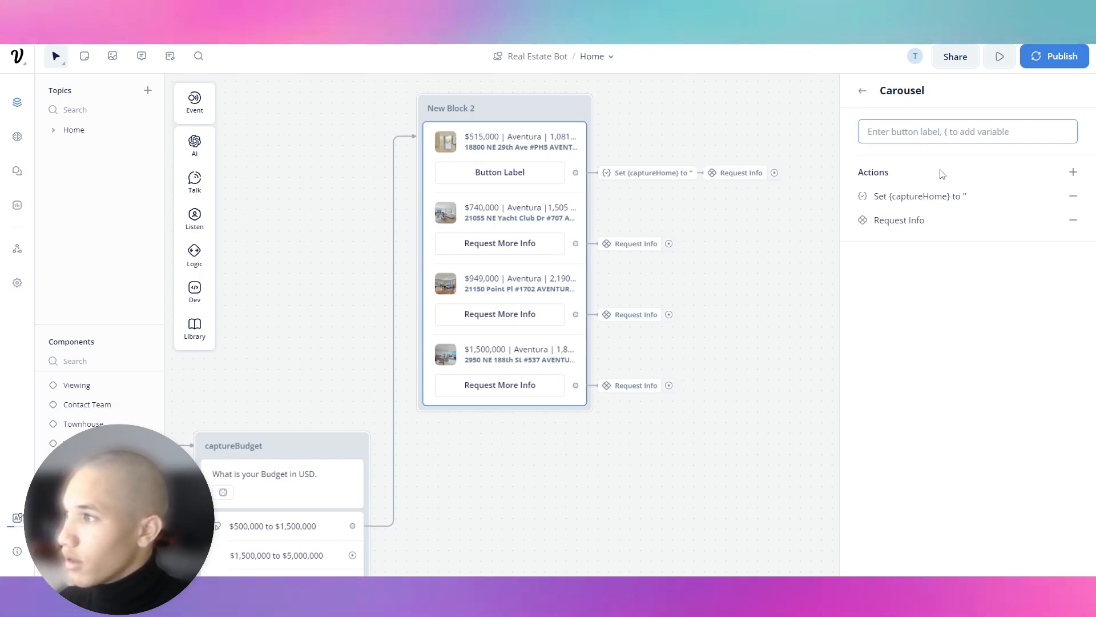
pyautogui.write('{')
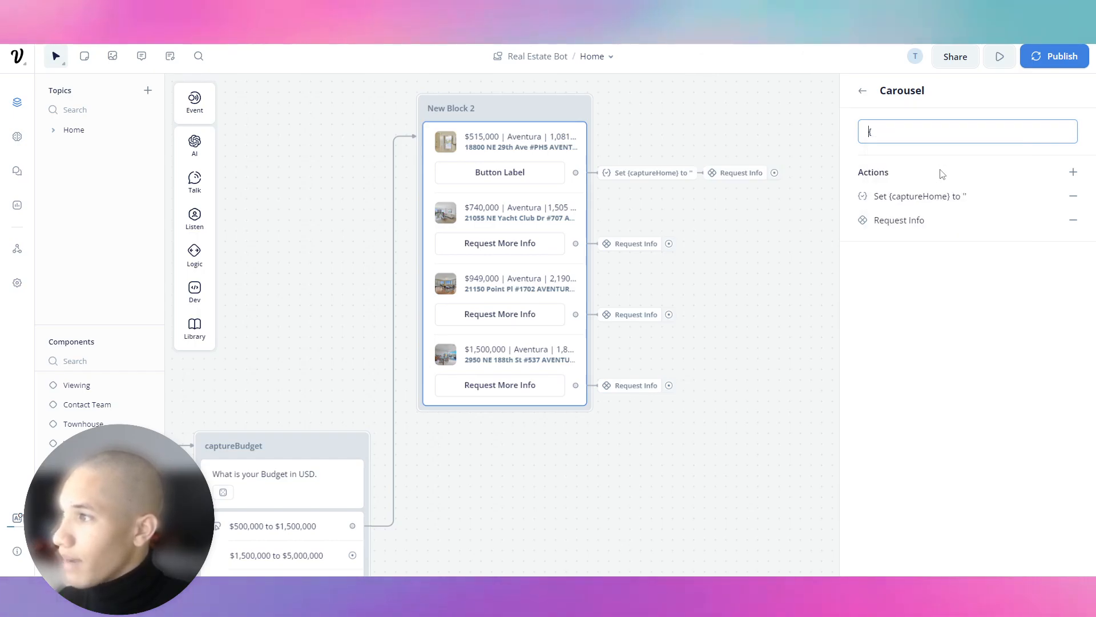
pyautogui.click(941, 177)
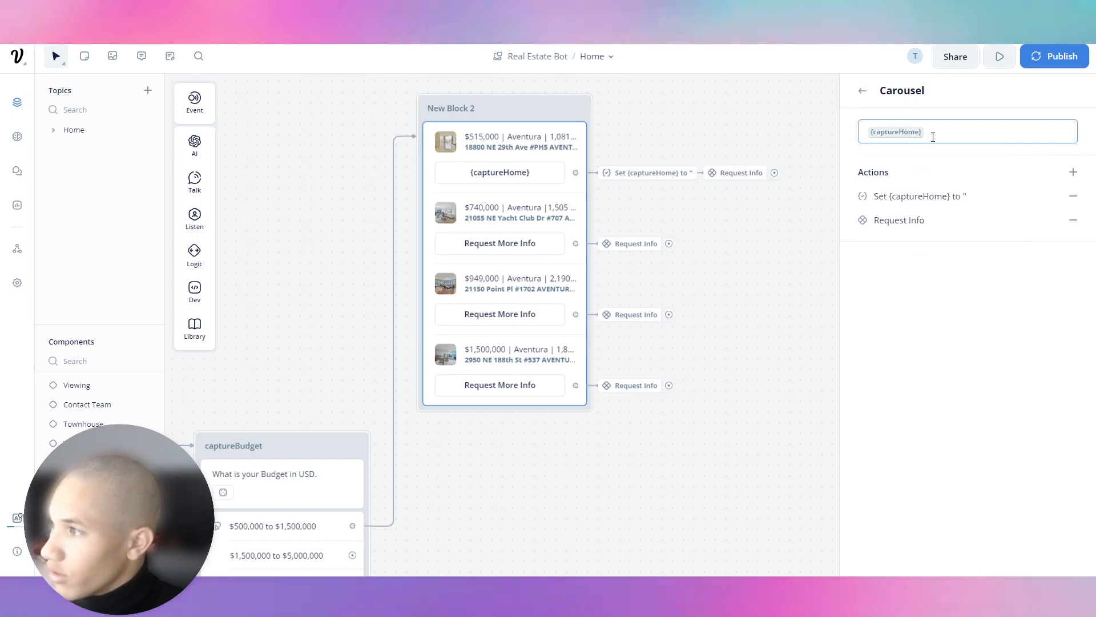
pyautogui.click(646, 140)
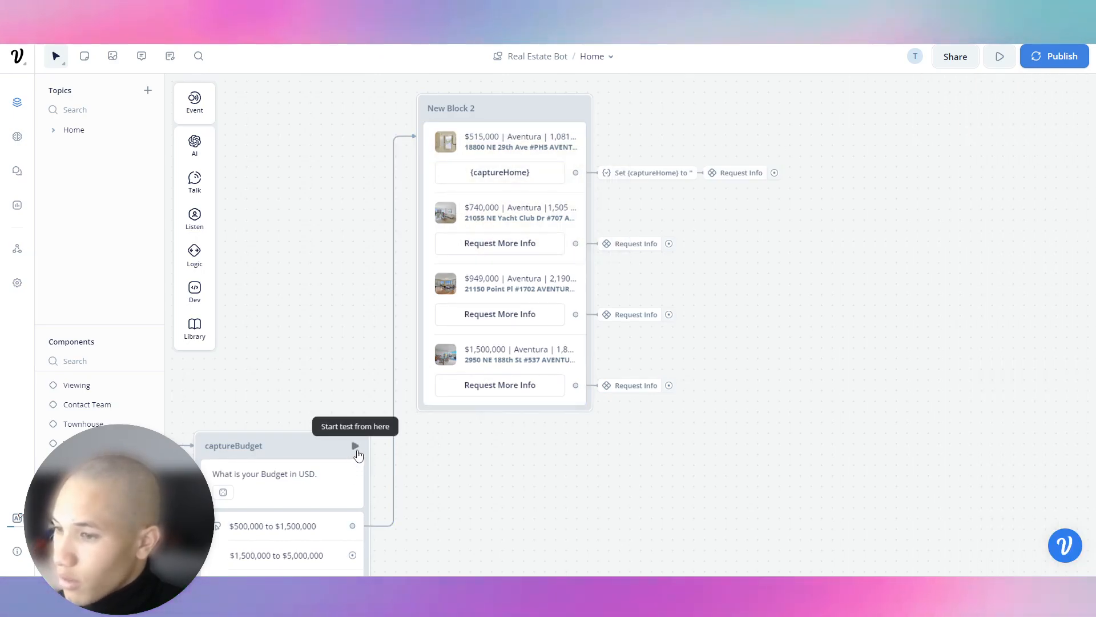
pyautogui.click(357, 447)
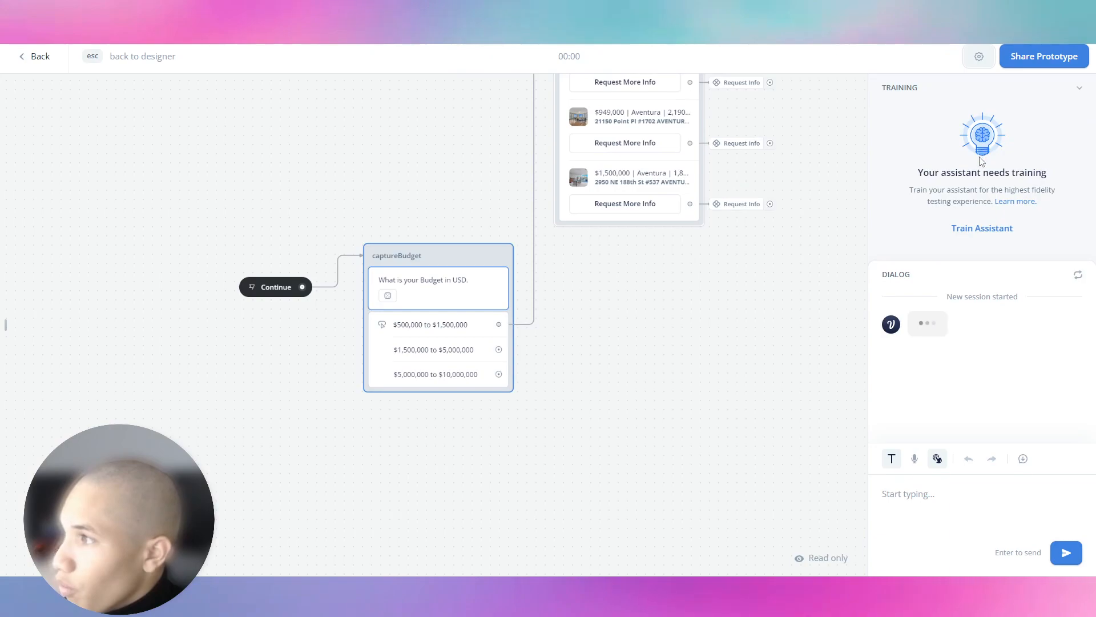
# Train the assistant, choose the $500,000 to $1,500,000 budget, and click the first listing's button.
pyautogui.click(979, 229)
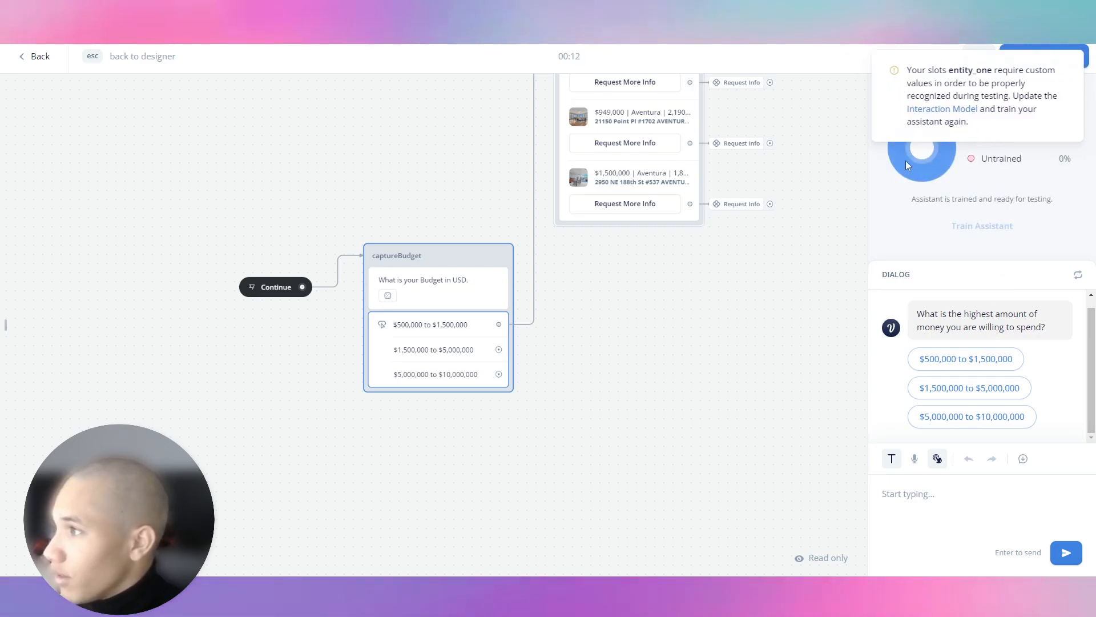
pyautogui.click(973, 360)
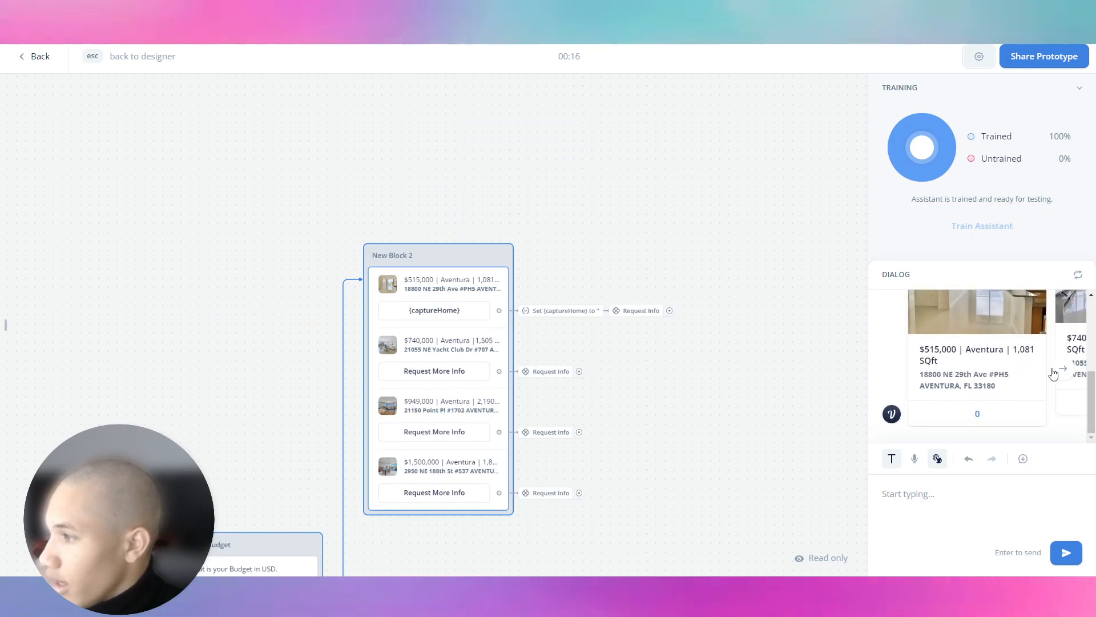
pyautogui.click(979, 418)
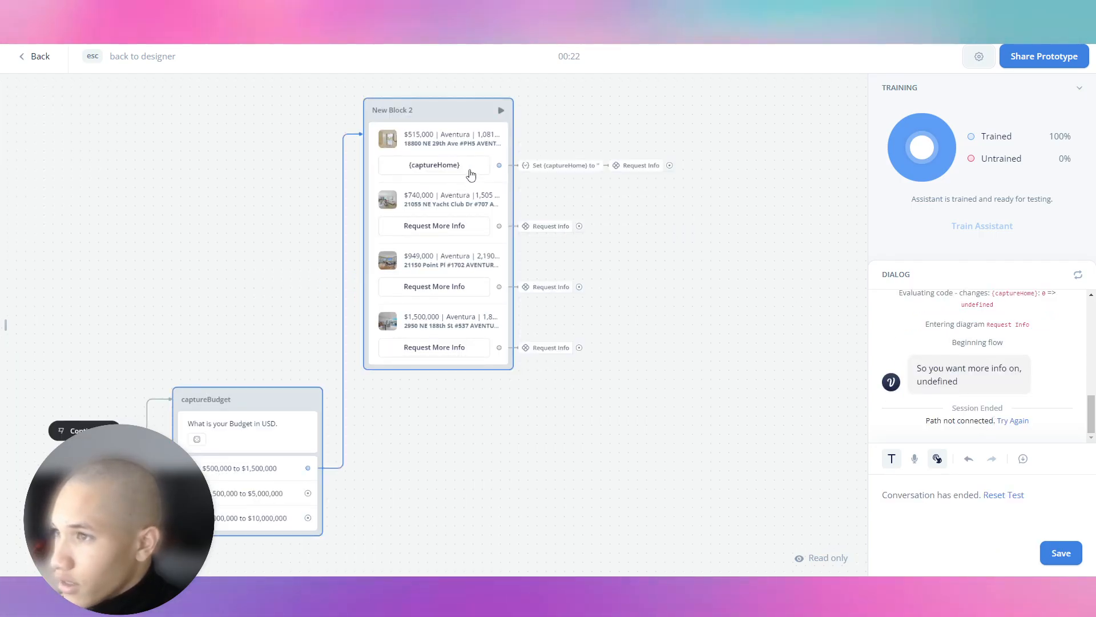
pyautogui.press('Escape')
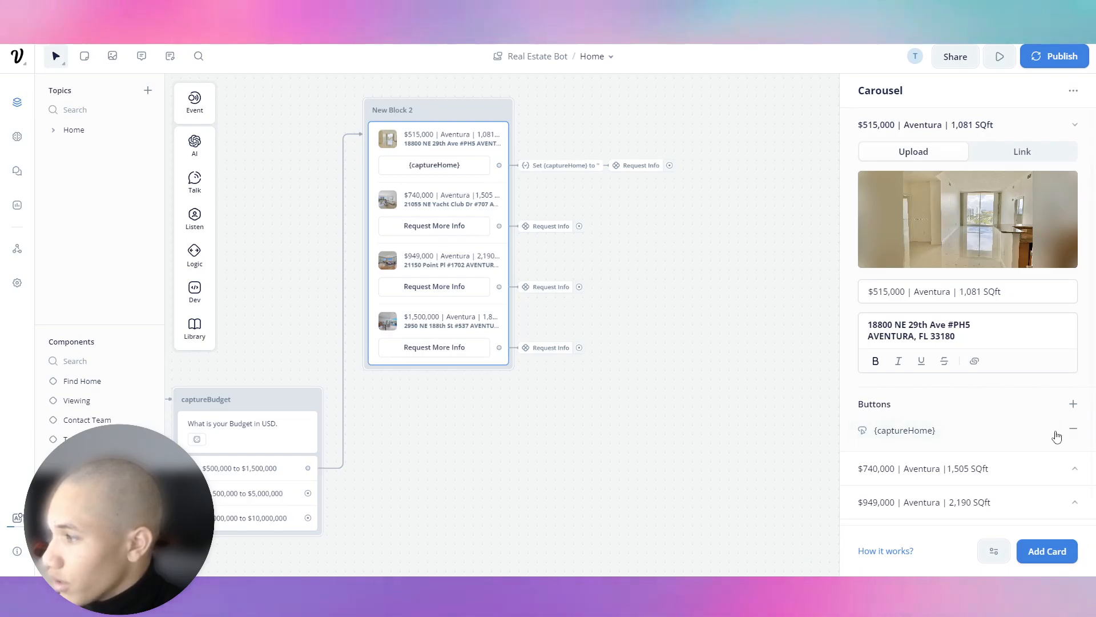
# Relabel the first card's button 'Request More Info' and retest it from the carousel.
pyautogui.click(1005, 430)
pyautogui.press('BackSpace')
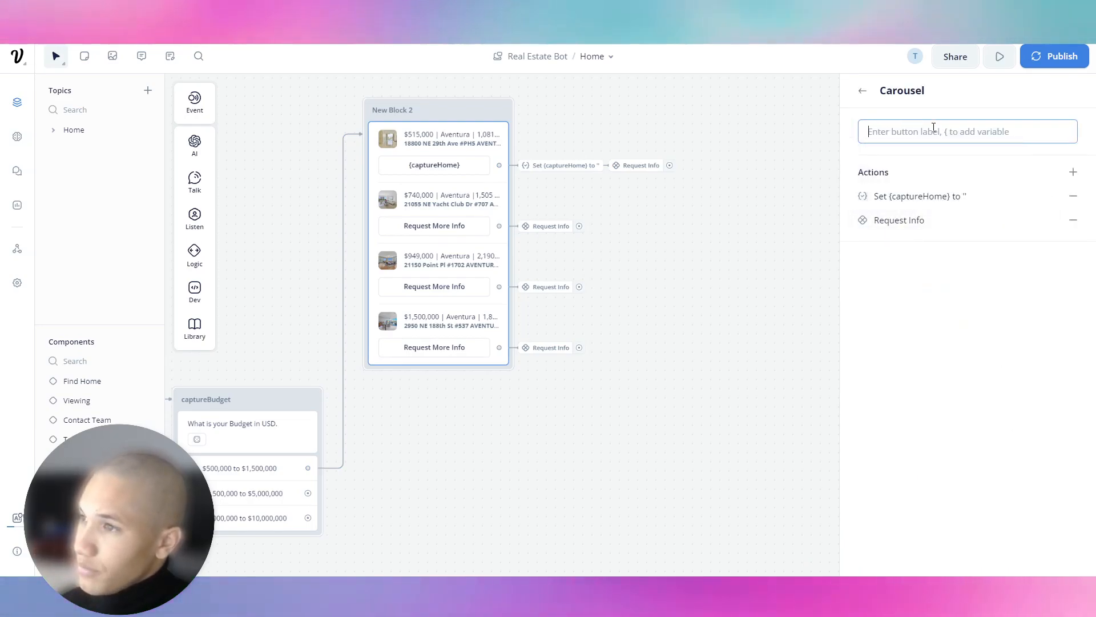
pyautogui.write('Request More Info')
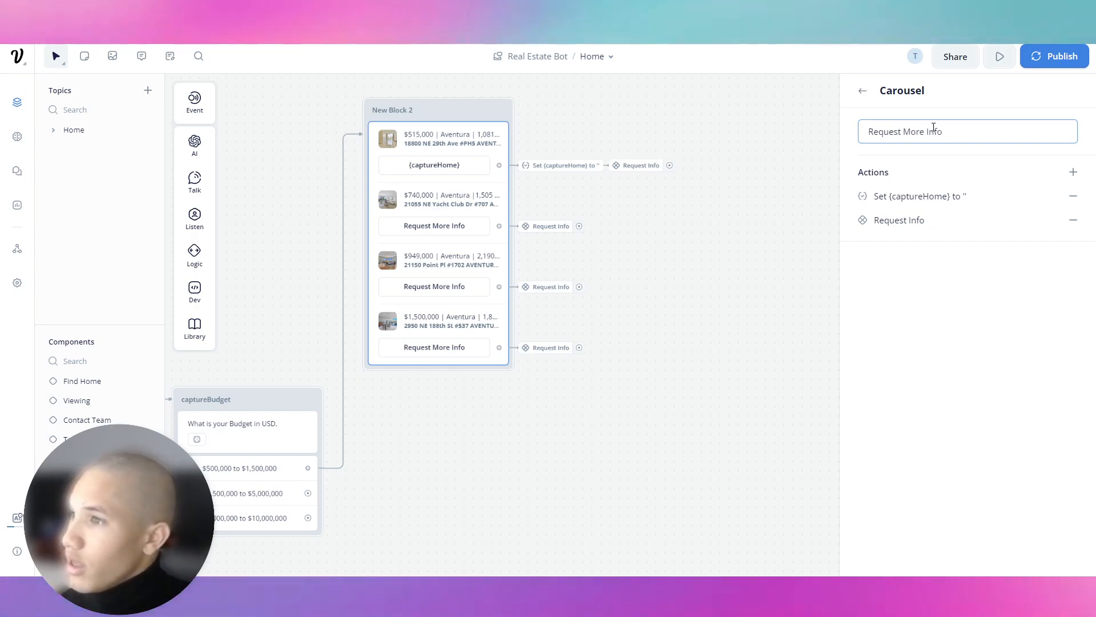
pyautogui.click(643, 148)
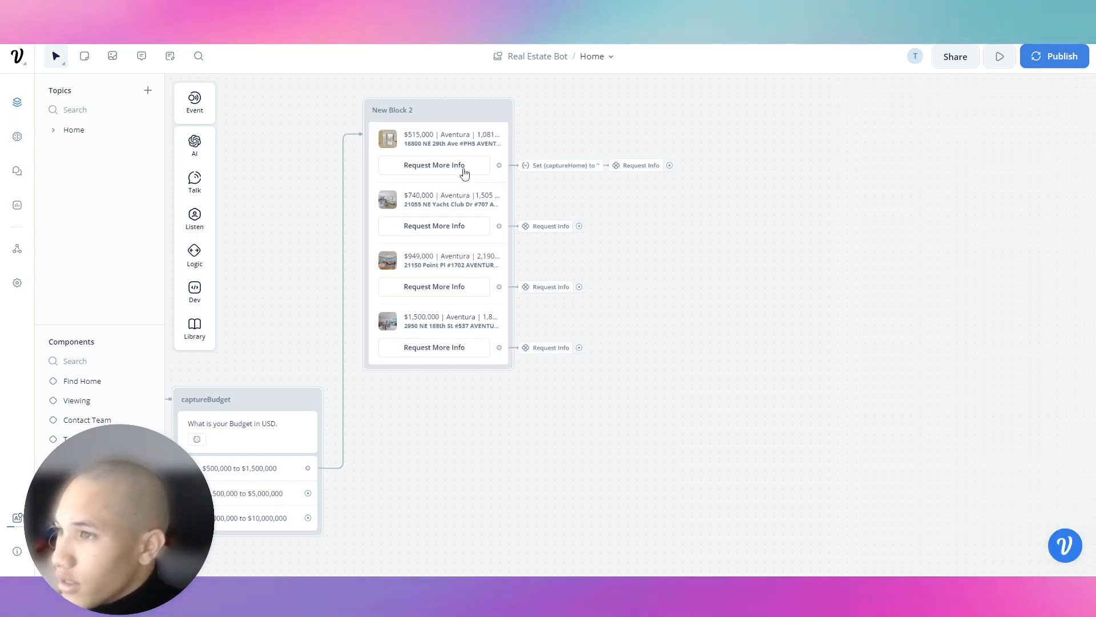
pyautogui.click(498, 121)
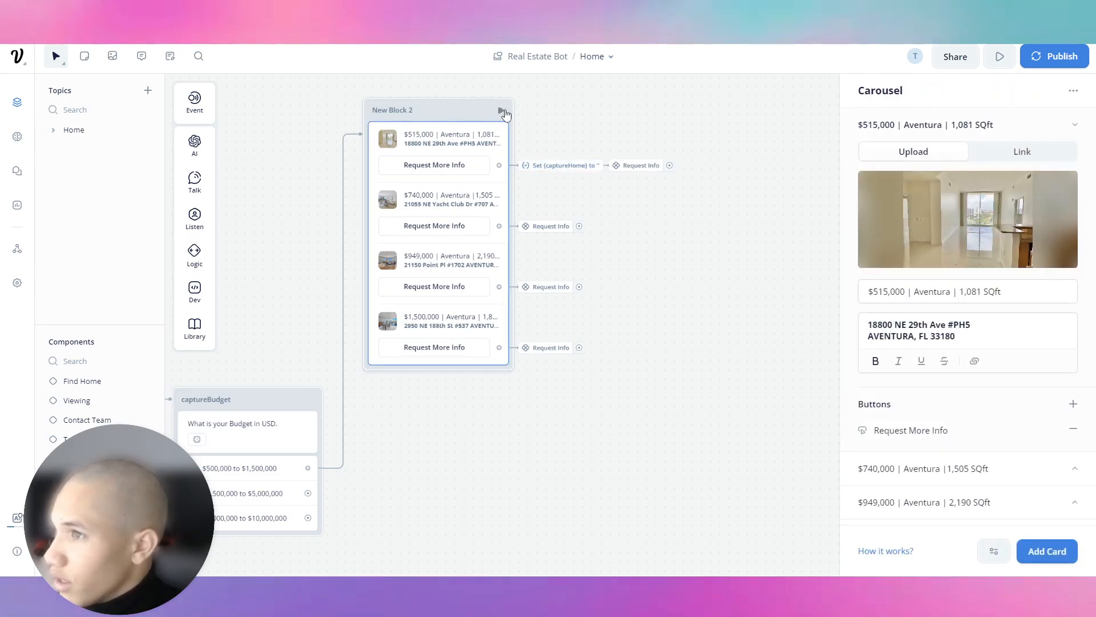
pyautogui.press('r')
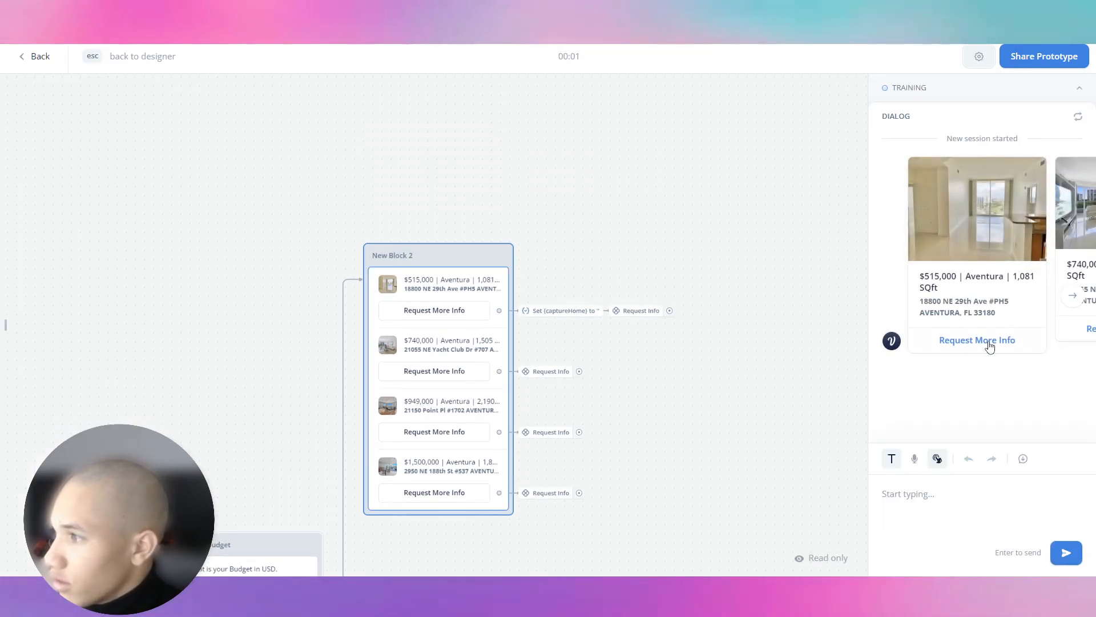
pyautogui.click(990, 353)
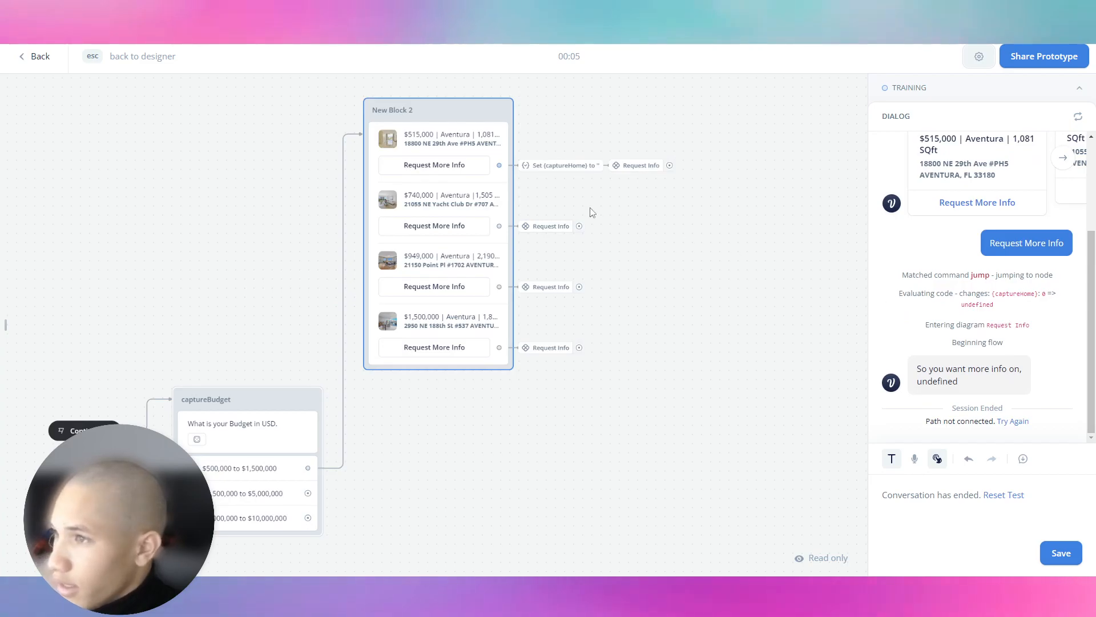
# Delete the Set captureHome action from the Request More Info button and edit Request Info.
pyautogui.press('Escape')
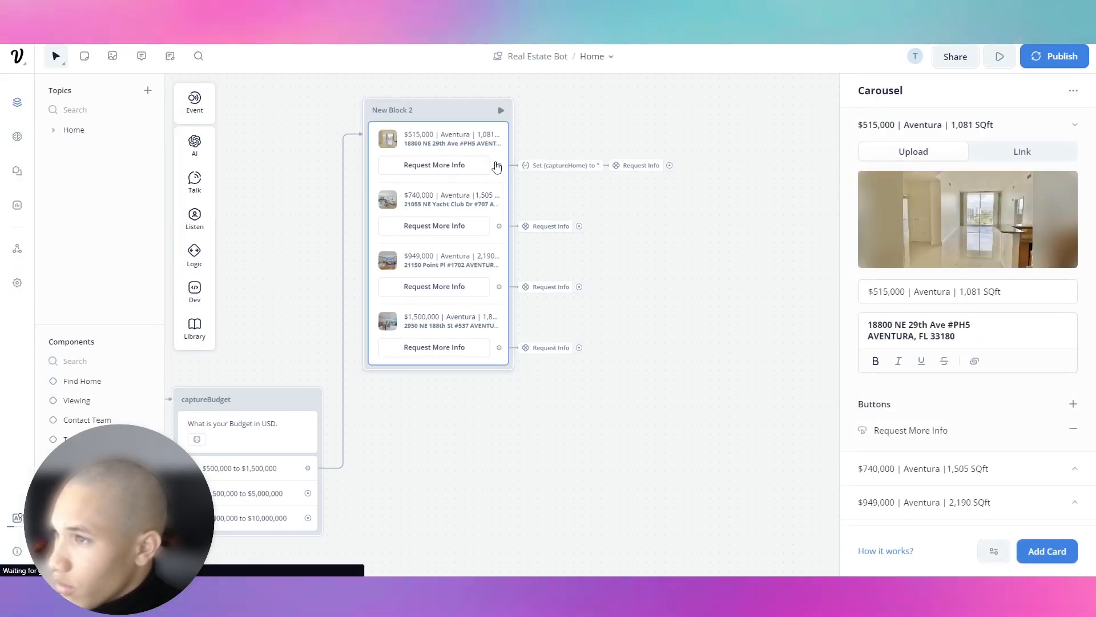
pyautogui.click(961, 429)
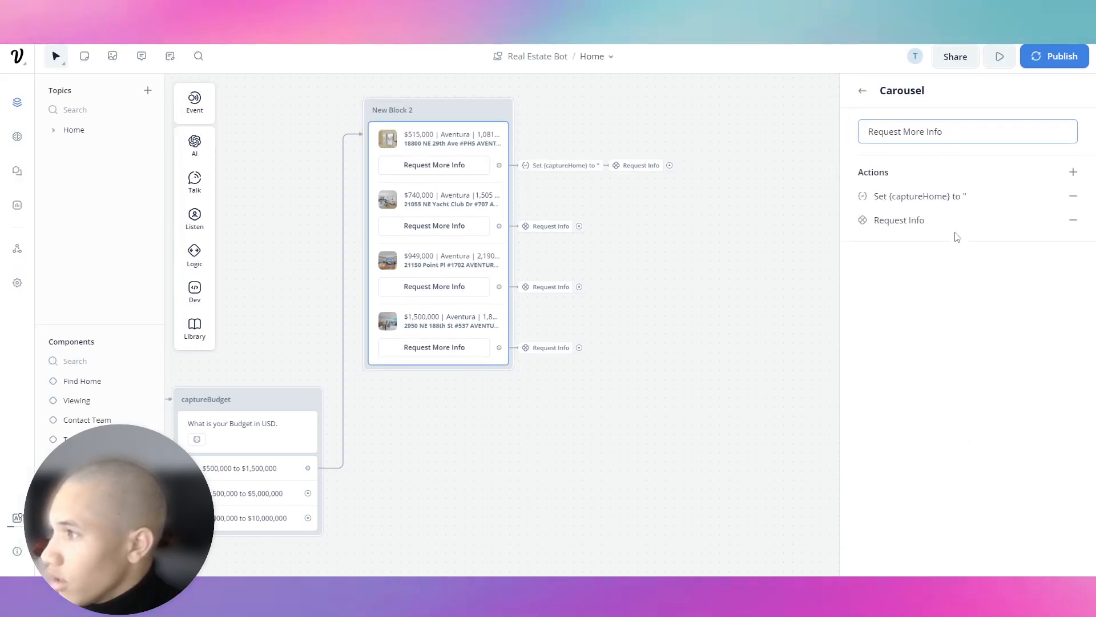
pyautogui.click(1074, 196)
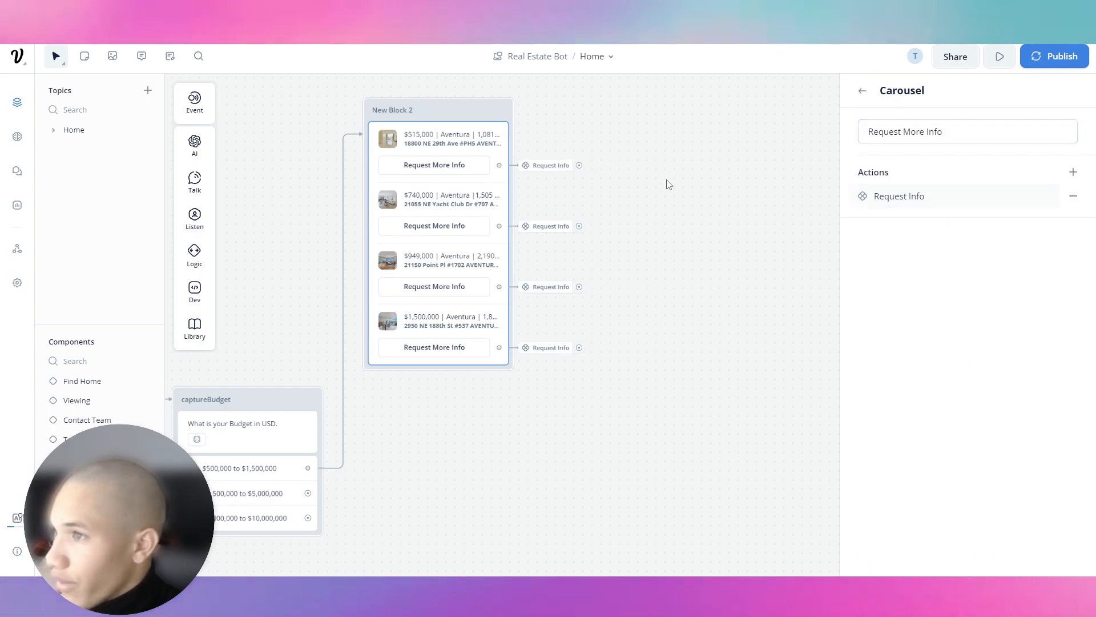
pyautogui.click(551, 166)
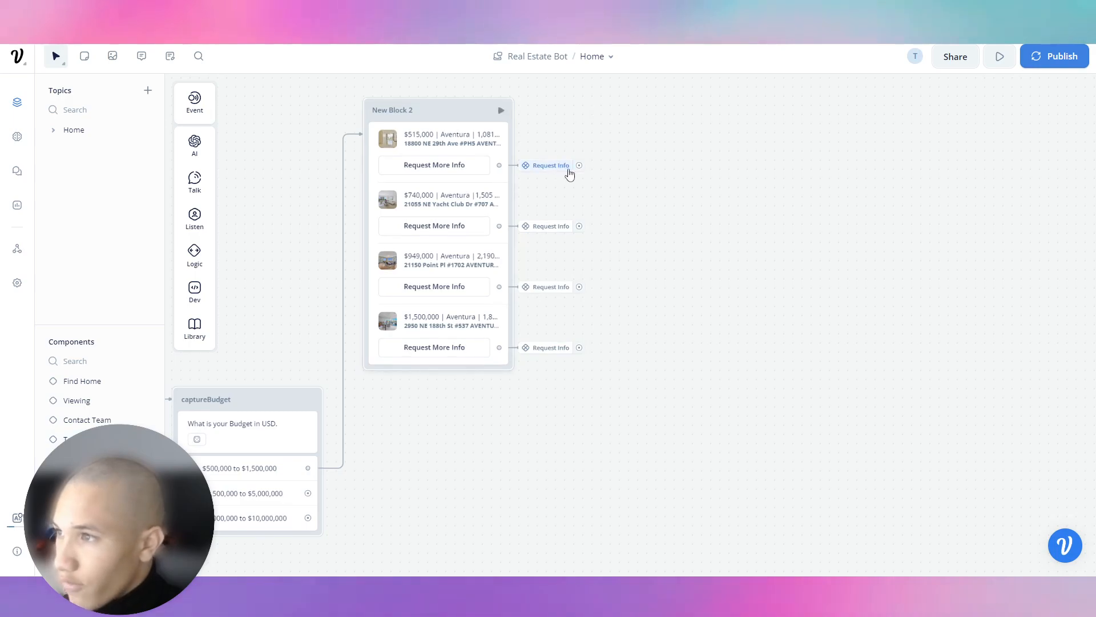
pyautogui.moveTo(563, 172)
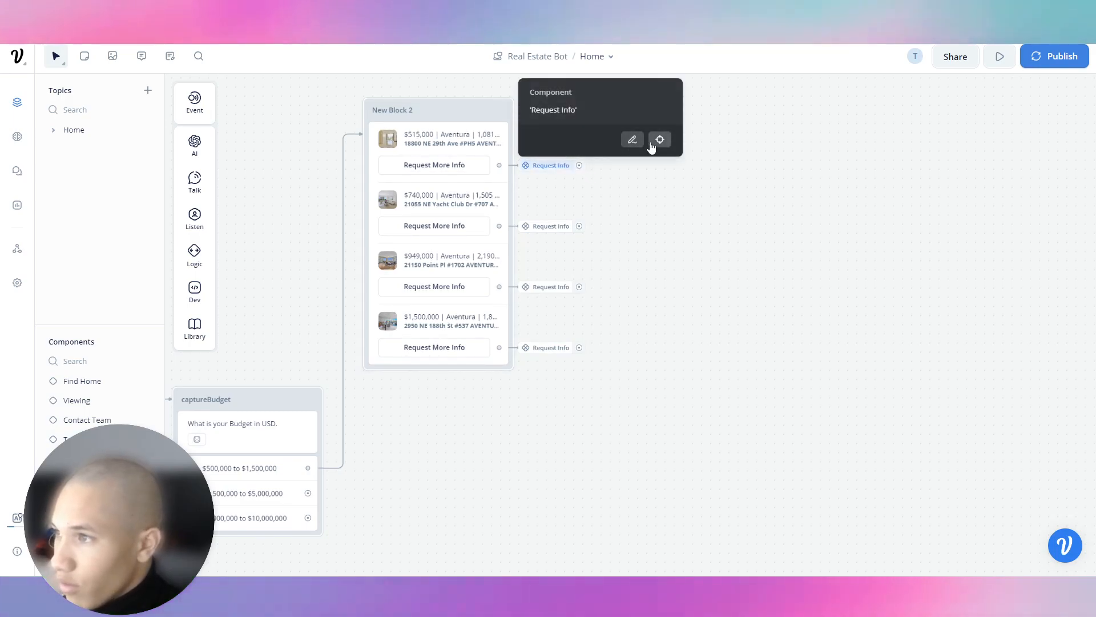
pyautogui.click(632, 139)
pyautogui.scroll(-1, 45, 401)
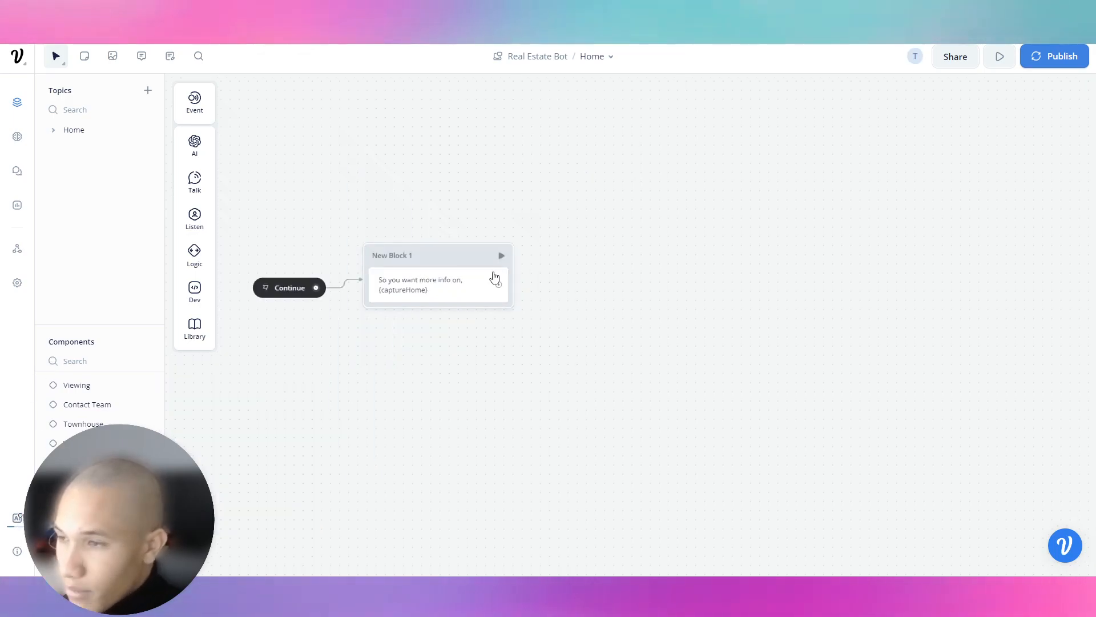
# Change the component's message to 'What is your Name?'.
pyautogui.click(448, 285)
pyautogui.moveTo(1015, 166); pyautogui.dragTo(822, 145)
pyautogui.press('BackSpace')
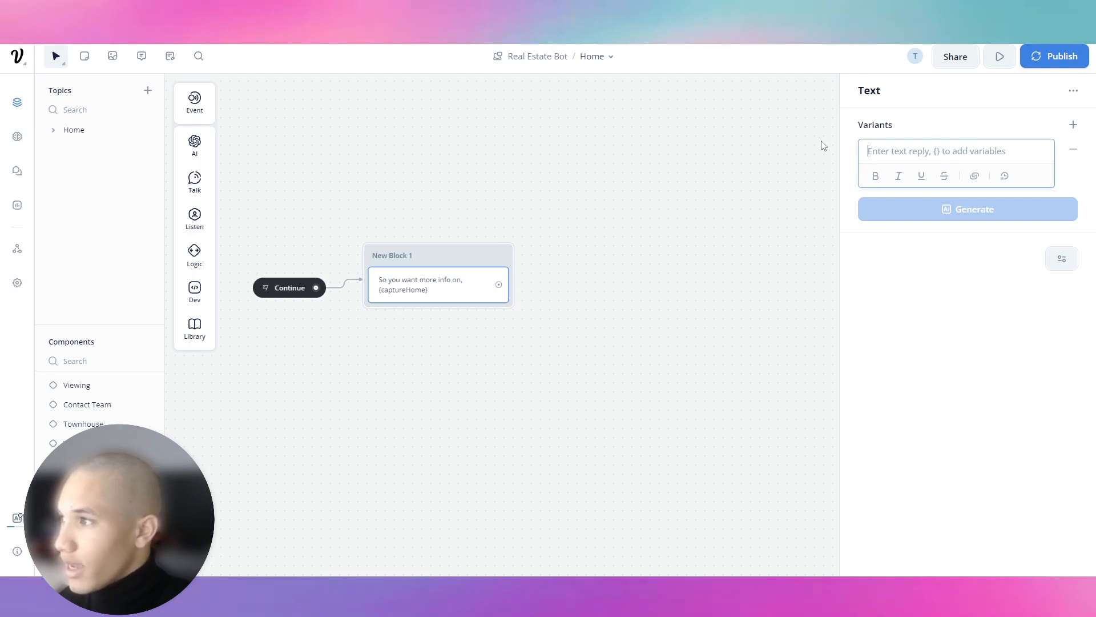
pyautogui.write('What is your Name?')
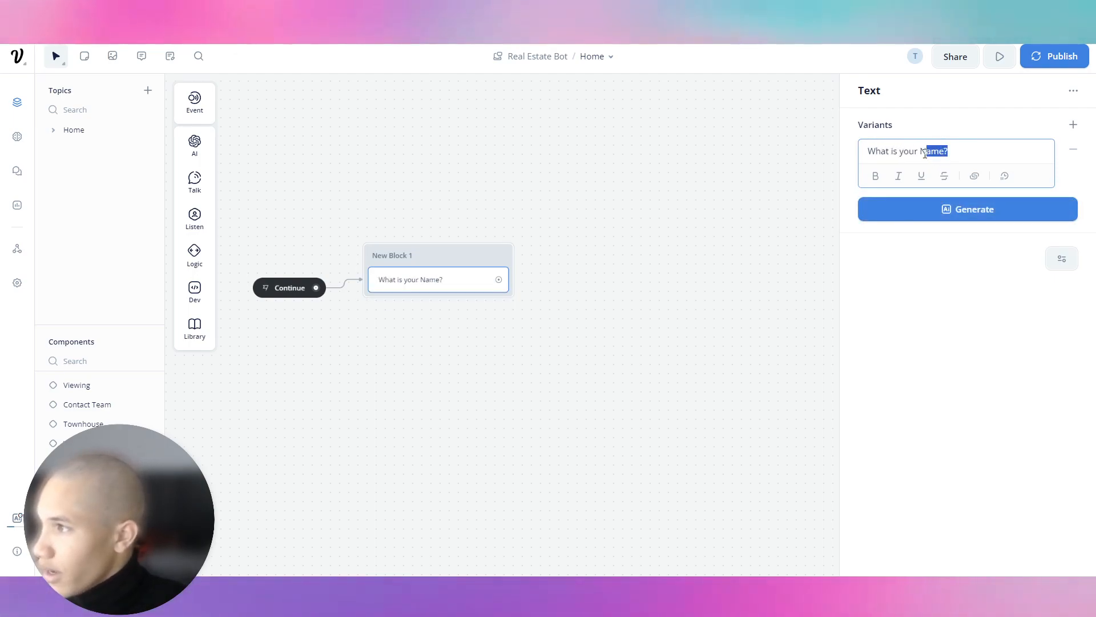
pyautogui.click(771, 196)
# Add a Capture step that stores the reply in a new captureName variable.
pyautogui.moveTo(205, 220)
pyautogui.moveTo(289, 264); pyautogui.dragTo(436, 311)
pyautogui.click(996, 184)
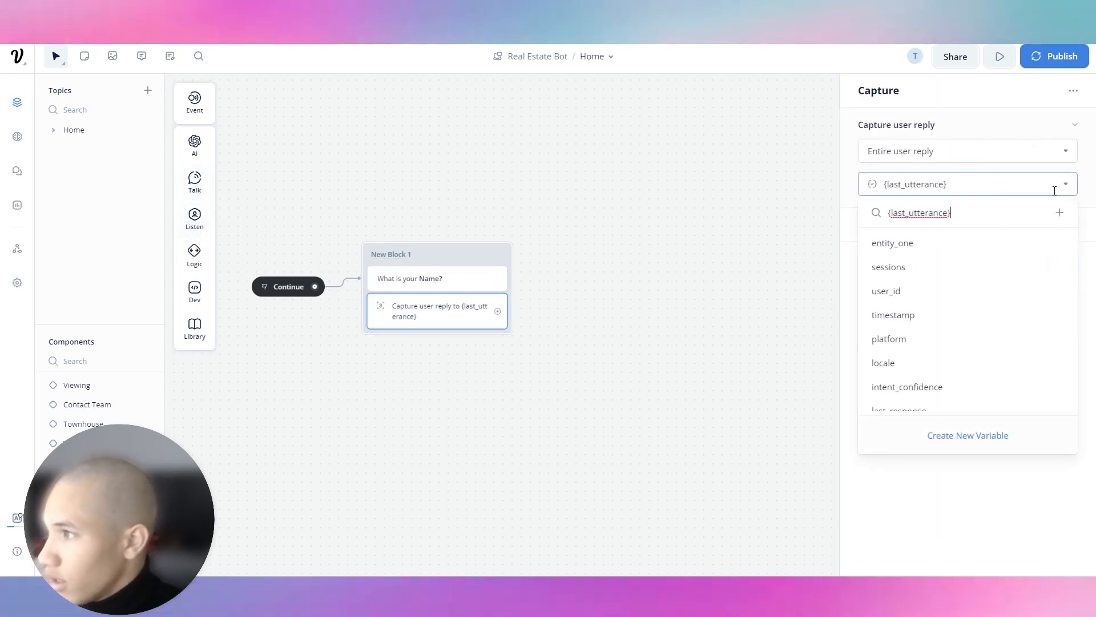
pyautogui.click(966, 445)
pyautogui.click(959, 181)
pyautogui.press('BackSpace')
pyautogui.click(967, 435)
pyautogui.write('captureName')
pyautogui.press('Return')
# Connect a new empty text block after the capture step.
pyautogui.moveTo(497, 311); pyautogui.dragTo(552, 244)
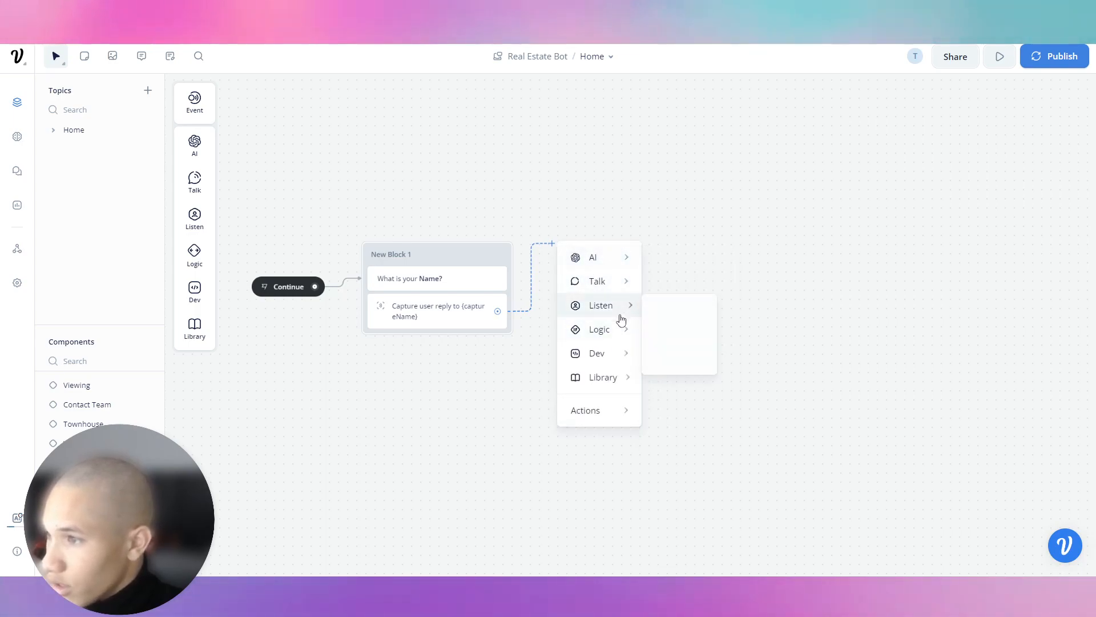
pyautogui.moveTo(611, 284)
pyautogui.click(684, 292)
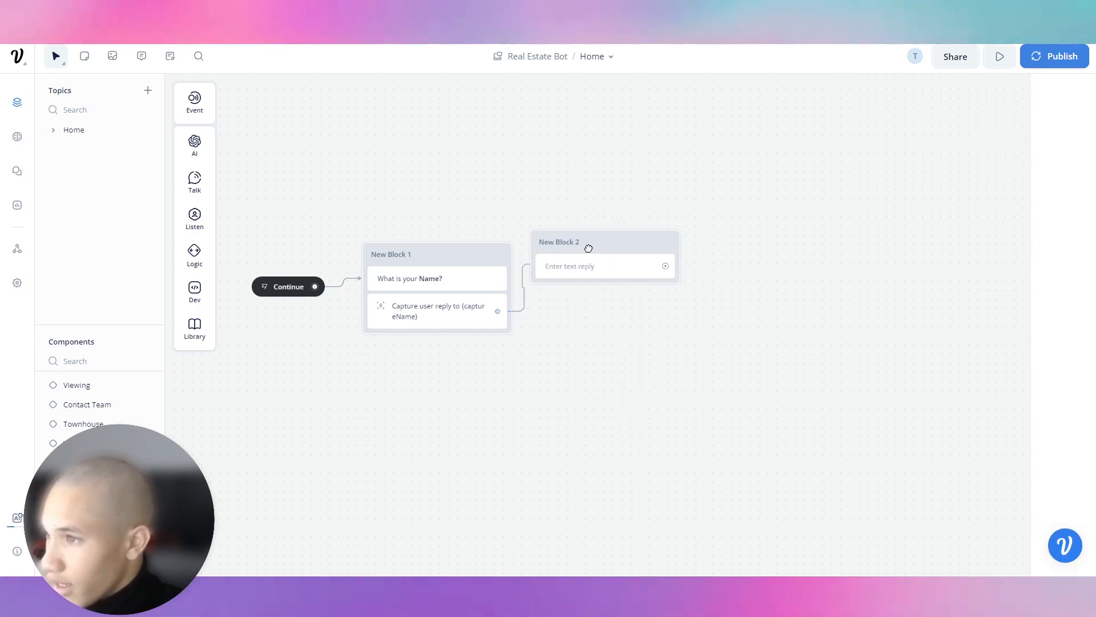
# Write 'What is your Email Address' as New Block 2's message, selecting 'Email Address' for emphasis.
pyautogui.click(592, 275)
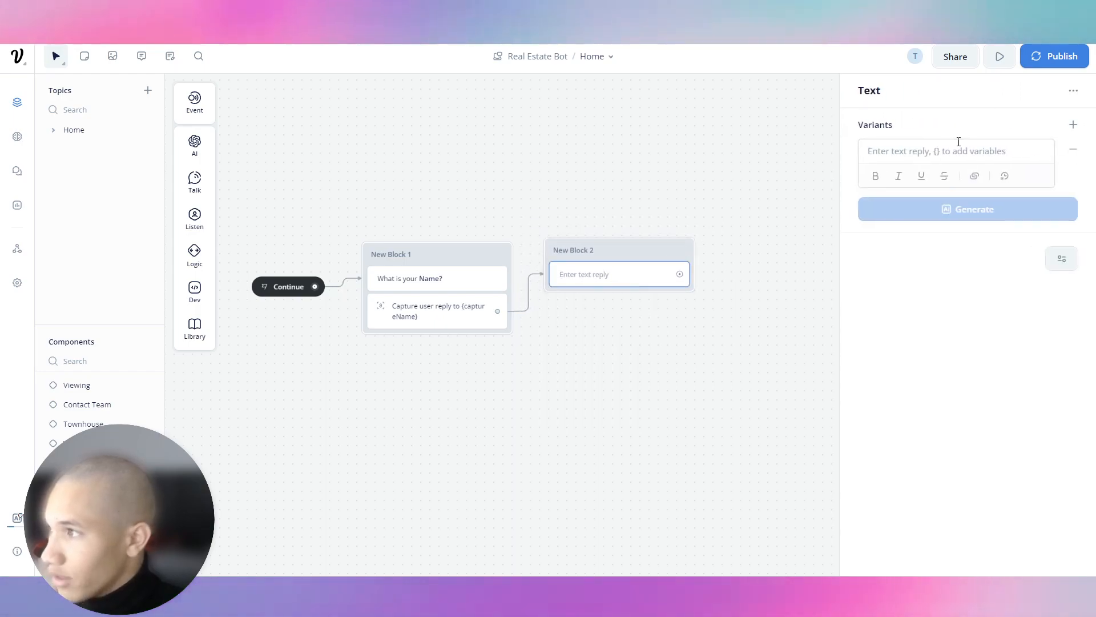
pyautogui.click(958, 145)
pyautogui.write('What is your Ema')
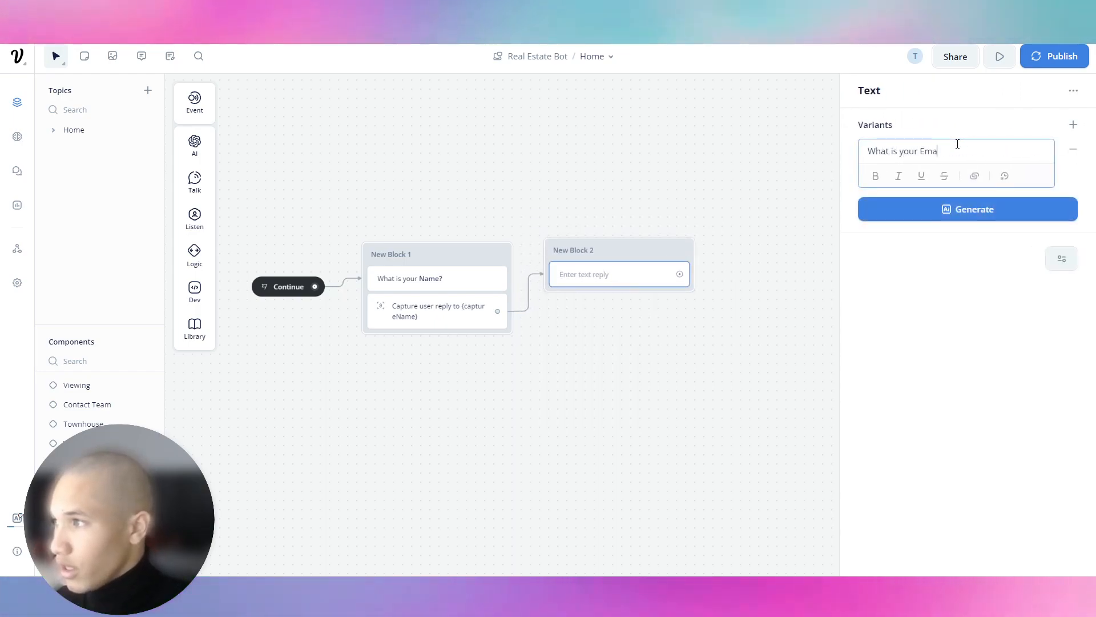
pyautogui.write('il Address?')
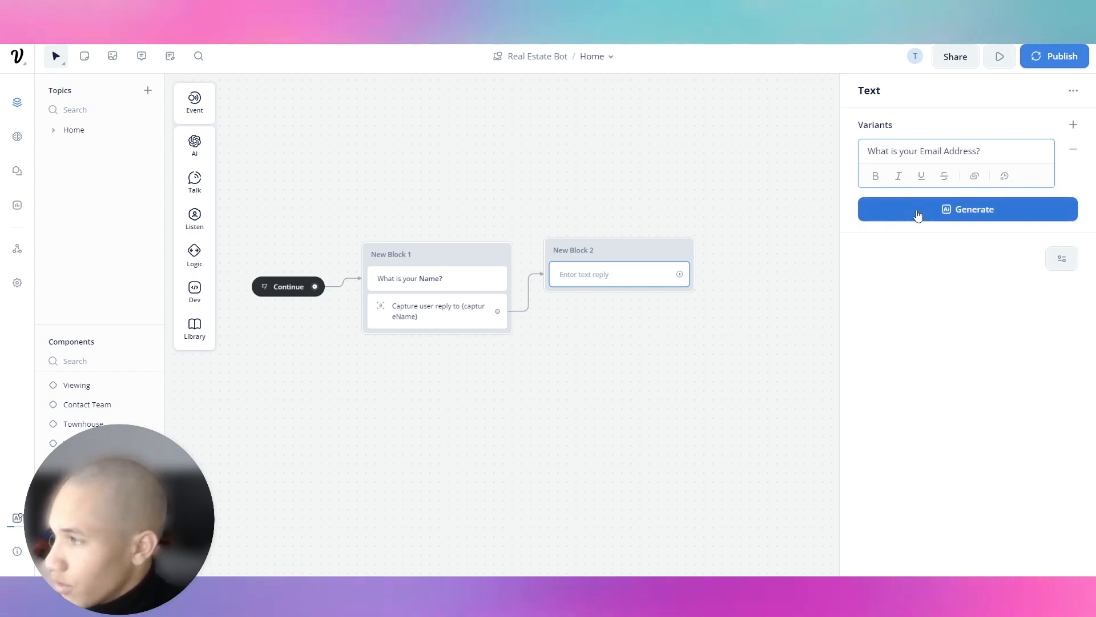
pyautogui.moveTo(920, 151); pyautogui.dragTo(1013, 156)
pyautogui.click(648, 155)
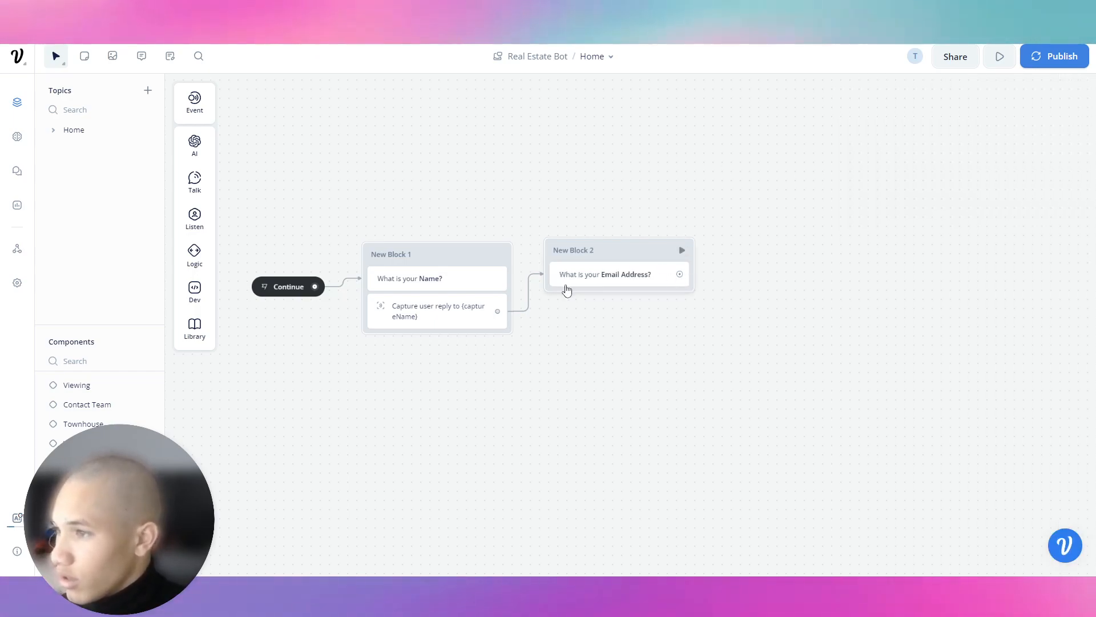
# Copy and paste the name capture step, then delete the unwanted New Block 1 copy.
pyautogui.click(419, 319)
pyautogui.hotkey('ctrl', 'c')
pyautogui.click(616, 278)
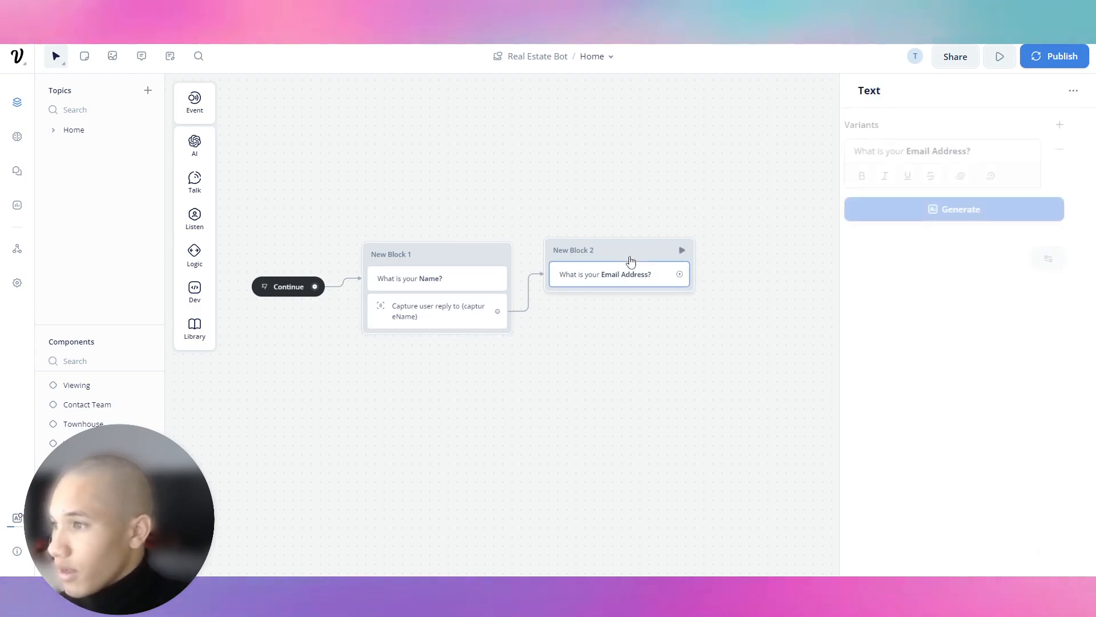
pyautogui.hotkey('ctrl', 'v')
pyautogui.rightClick(626, 303)
pyautogui.click(656, 435)
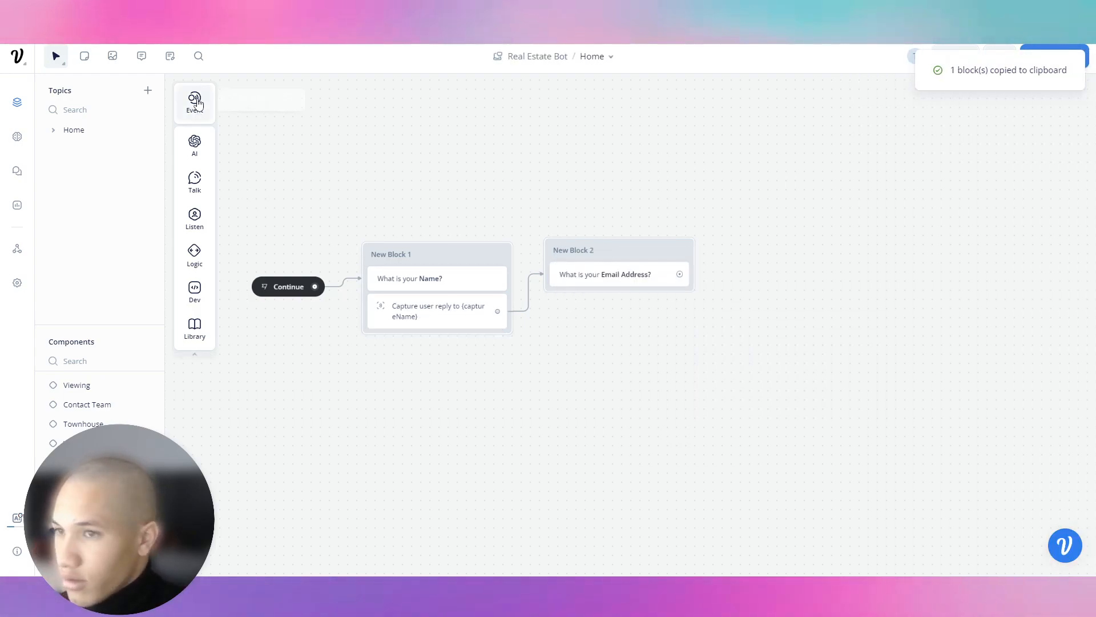
# Add a Capture step to New Block 2 storing the reply in a new captureEmail variable.
pyautogui.moveTo(204, 219)
pyautogui.moveTo(262, 263); pyautogui.dragTo(611, 303)
pyautogui.click(954, 184)
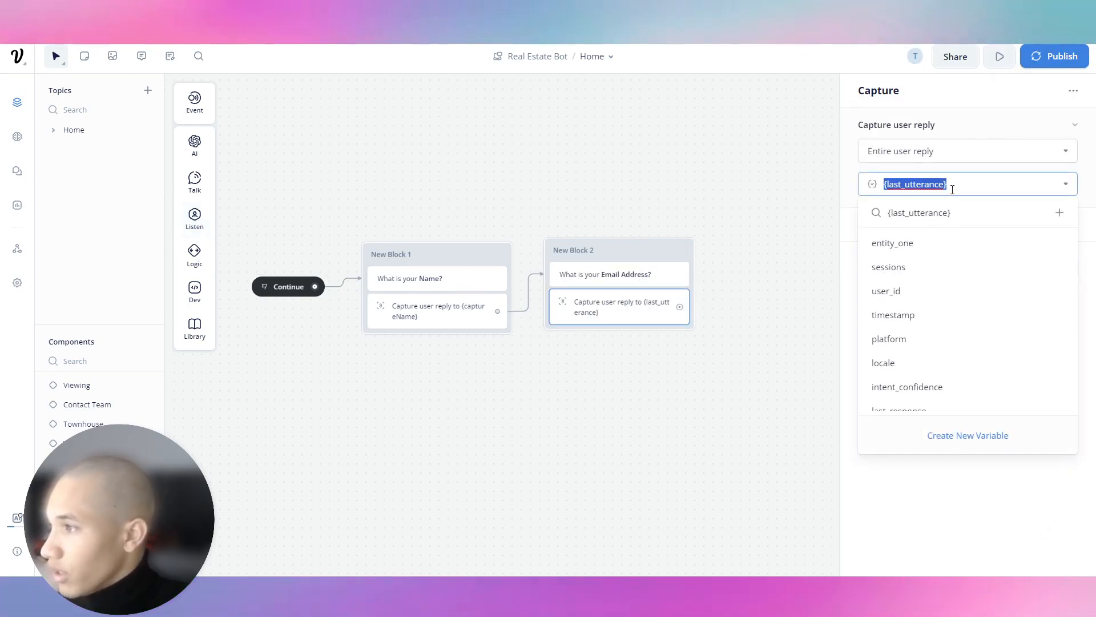
pyautogui.press('BackSpace')
pyautogui.click(1015, 443)
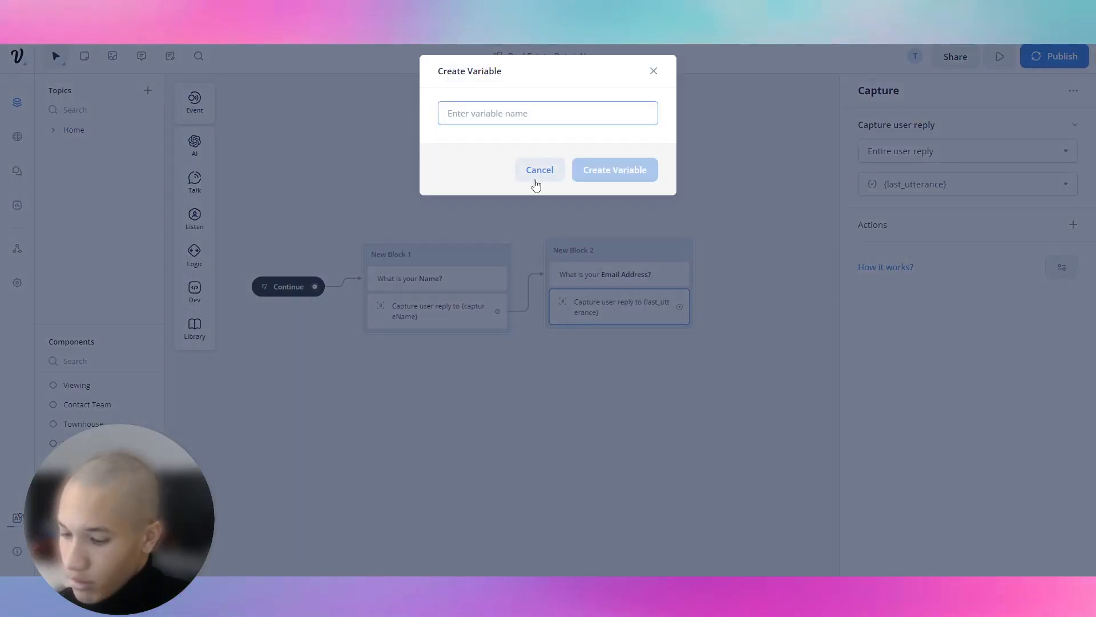
pyautogui.write('captureEmail')
pyautogui.press('Return')
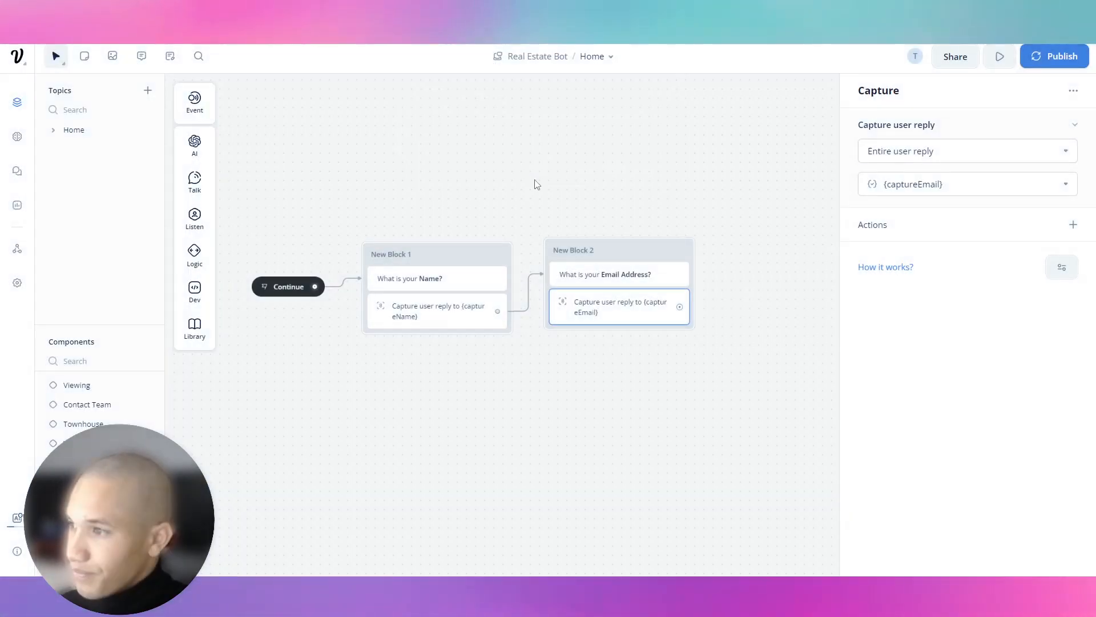
pyautogui.click(710, 287)
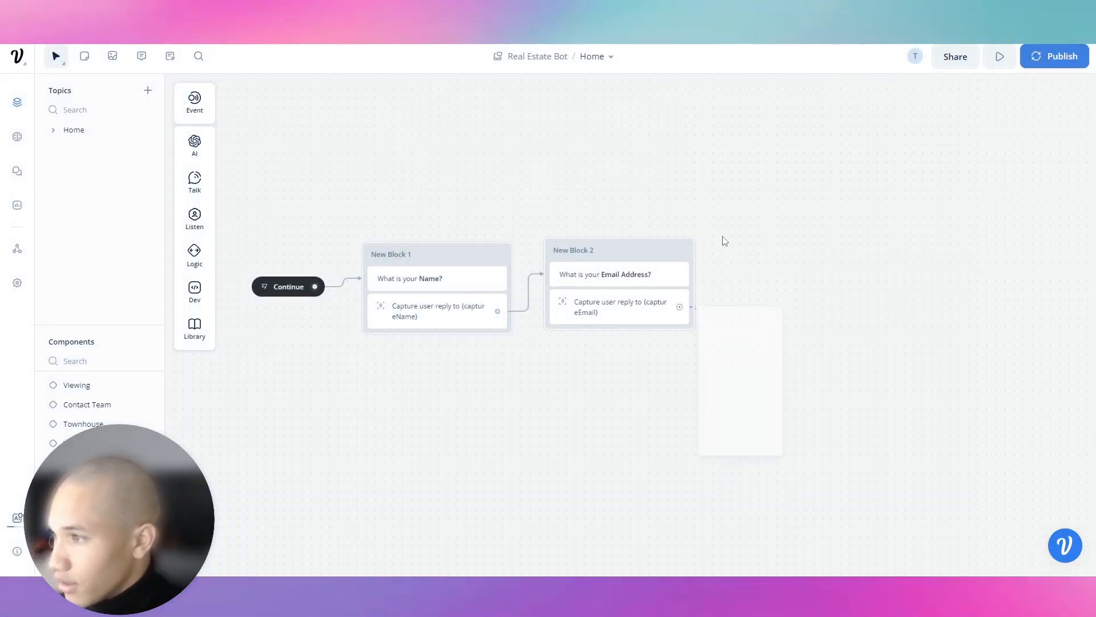
# Add New Block 3 with the text 'What is your Phone Number?', bolding 'Phone Number'.
pyautogui.moveTo(724, 248); pyautogui.dragTo(727, 249)
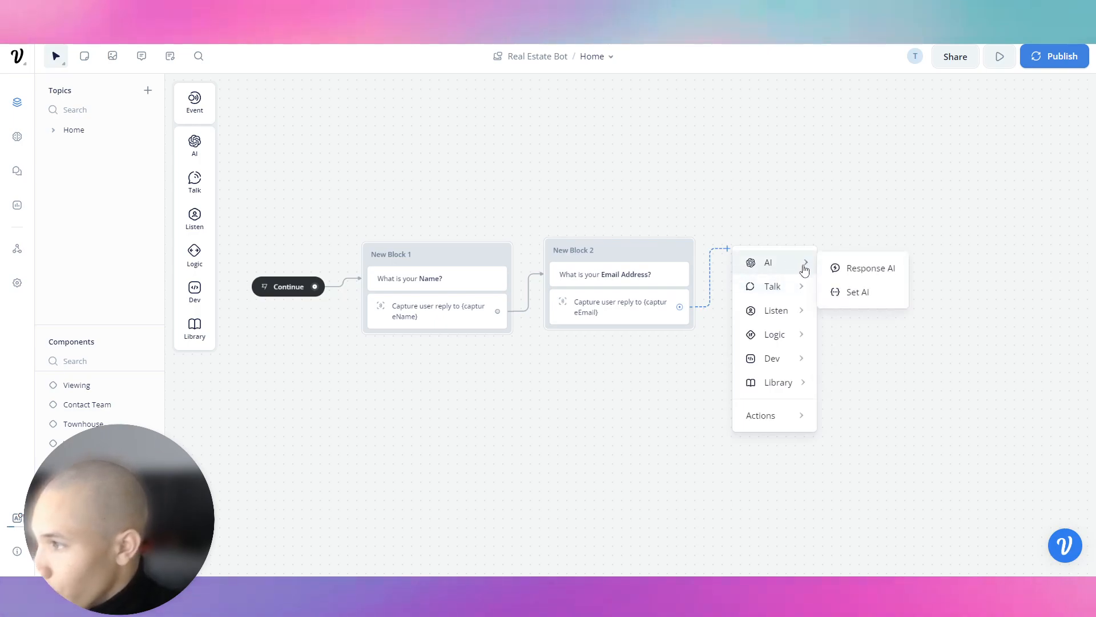
pyautogui.moveTo(782, 294)
pyautogui.click(845, 293)
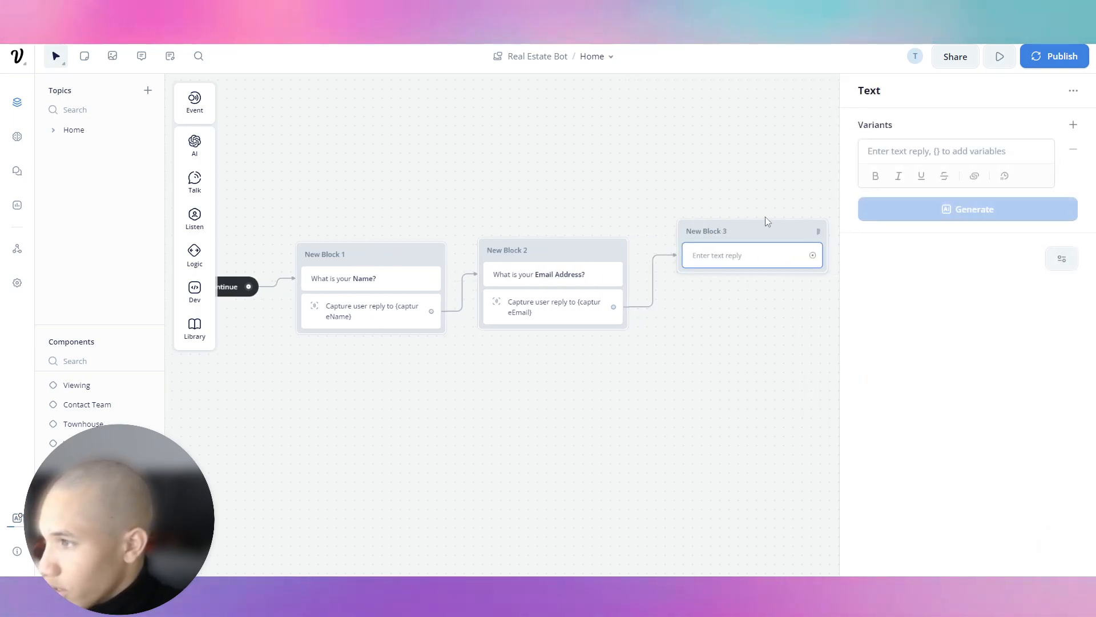
pyautogui.click(754, 239)
pyautogui.click(726, 274)
pyautogui.click(977, 146)
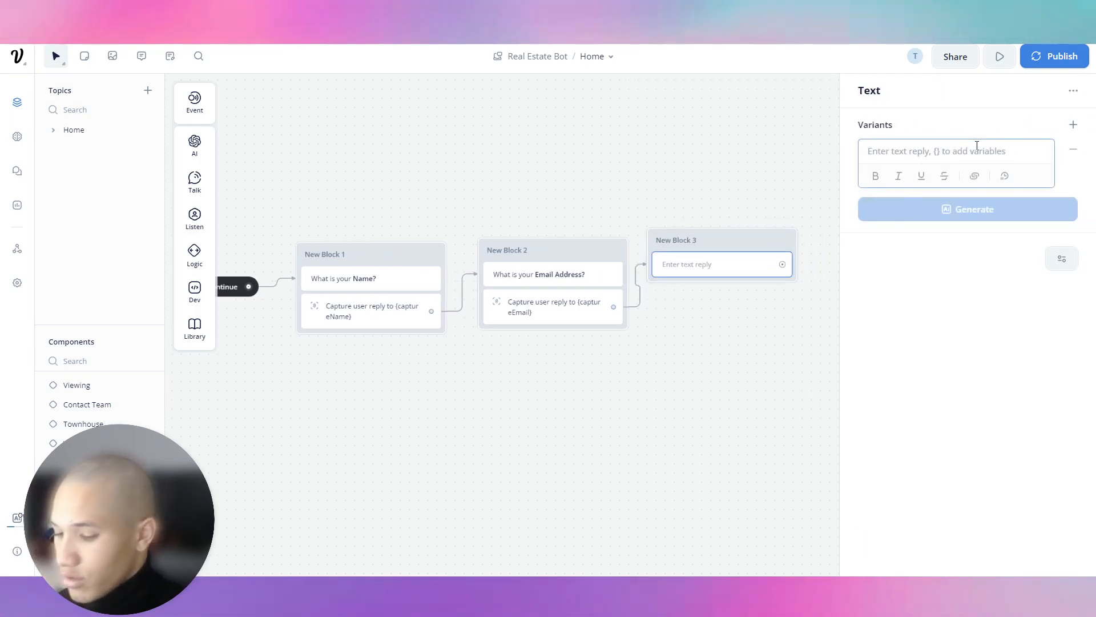
pyautogui.write('What is your')
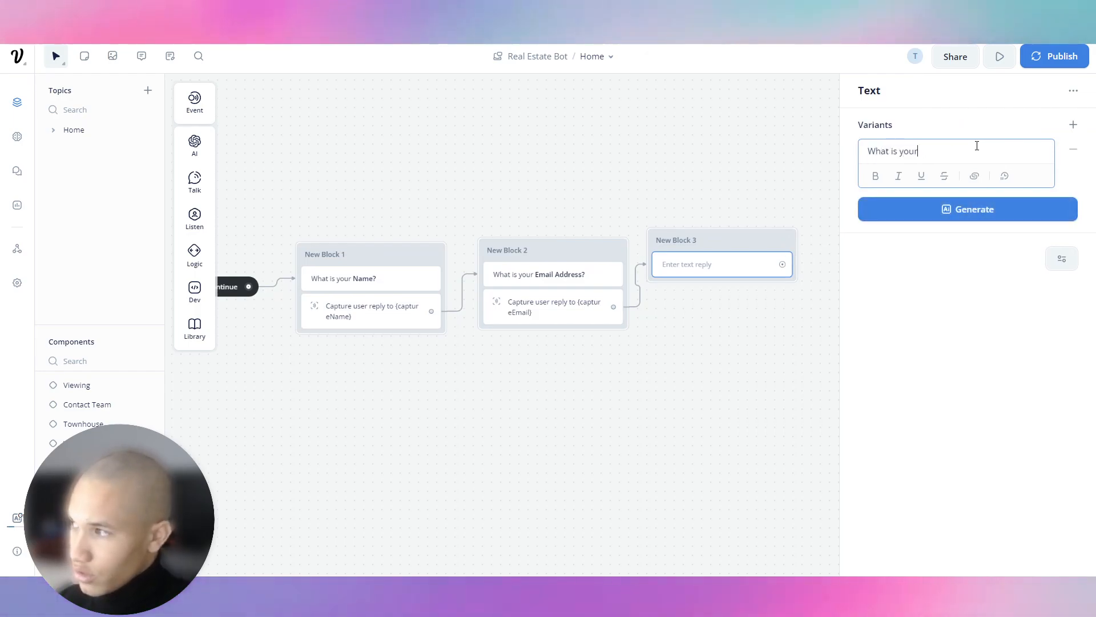
pyautogui.write(' Phone Number?')
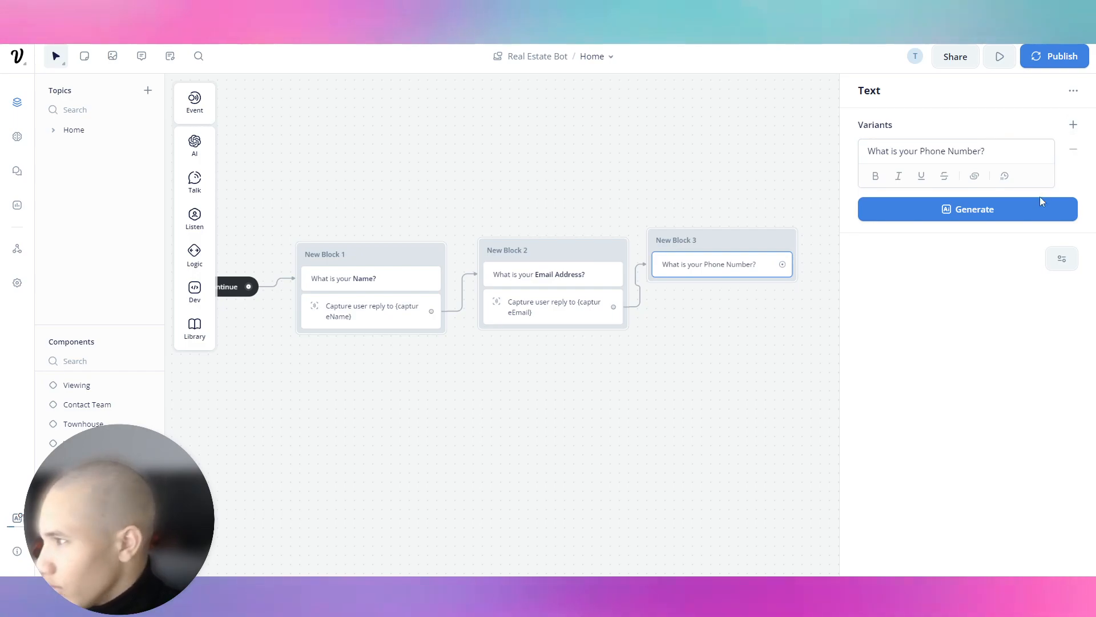
pyautogui.moveTo(1020, 154); pyautogui.dragTo(929, 158)
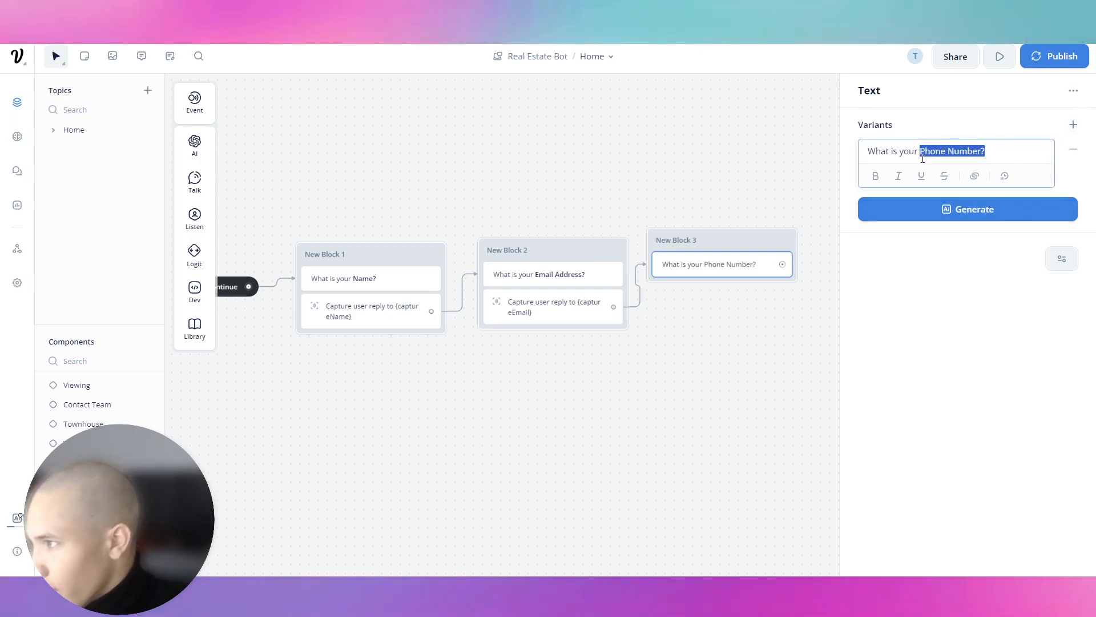
pyautogui.click(750, 165)
# Add a Capture step to New Block 3 saving the reply into a new captureNumbe variable.
pyautogui.click(739, 264)
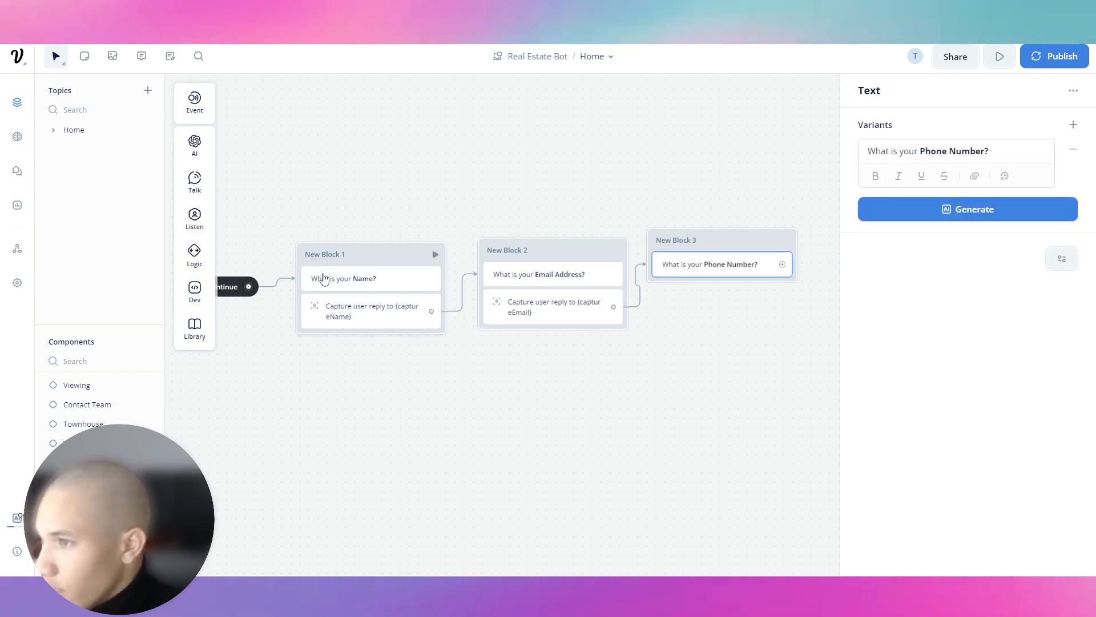
pyautogui.moveTo(200, 194)
pyautogui.moveTo(195, 220)
pyautogui.moveTo(251, 260); pyautogui.dragTo(737, 297)
pyautogui.click(966, 179)
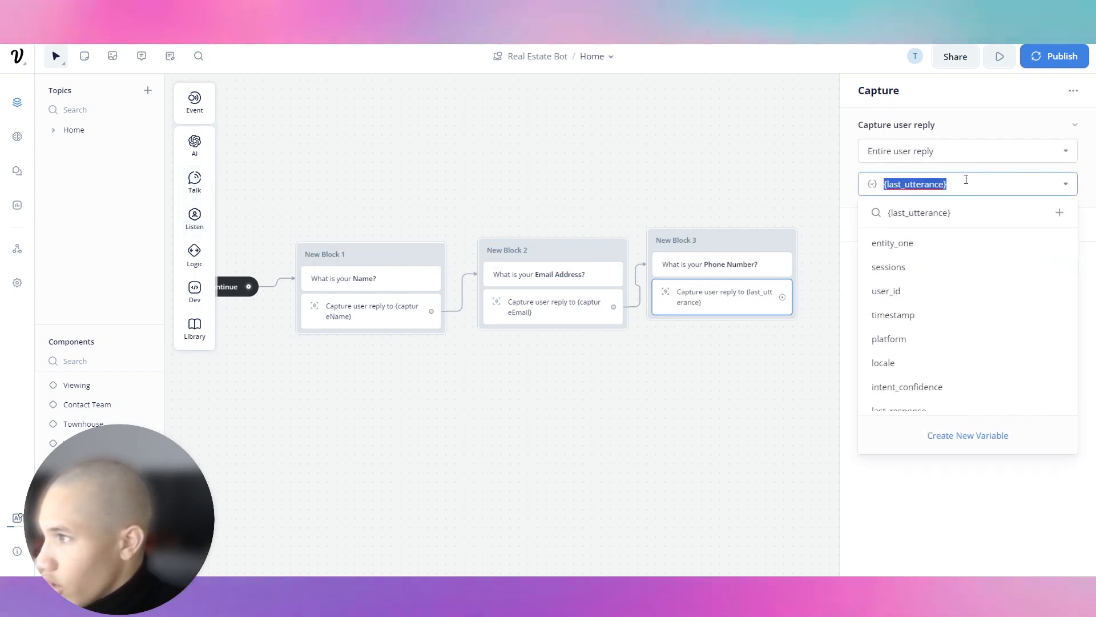
pyautogui.press('BackSpace')
pyautogui.click(985, 442)
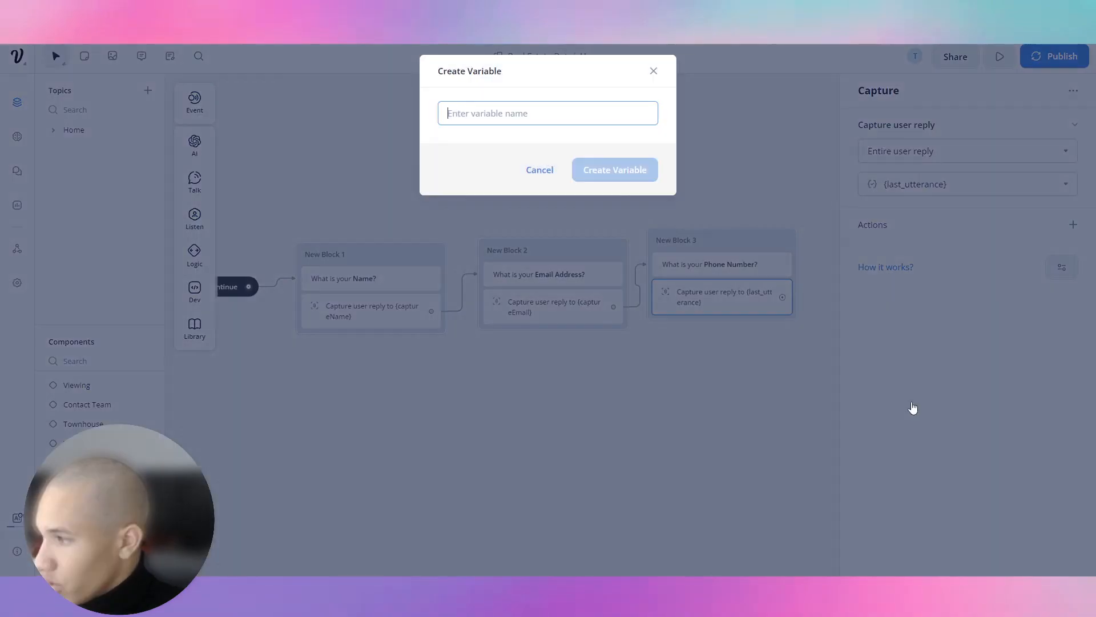
pyautogui.write('captureNumbe')
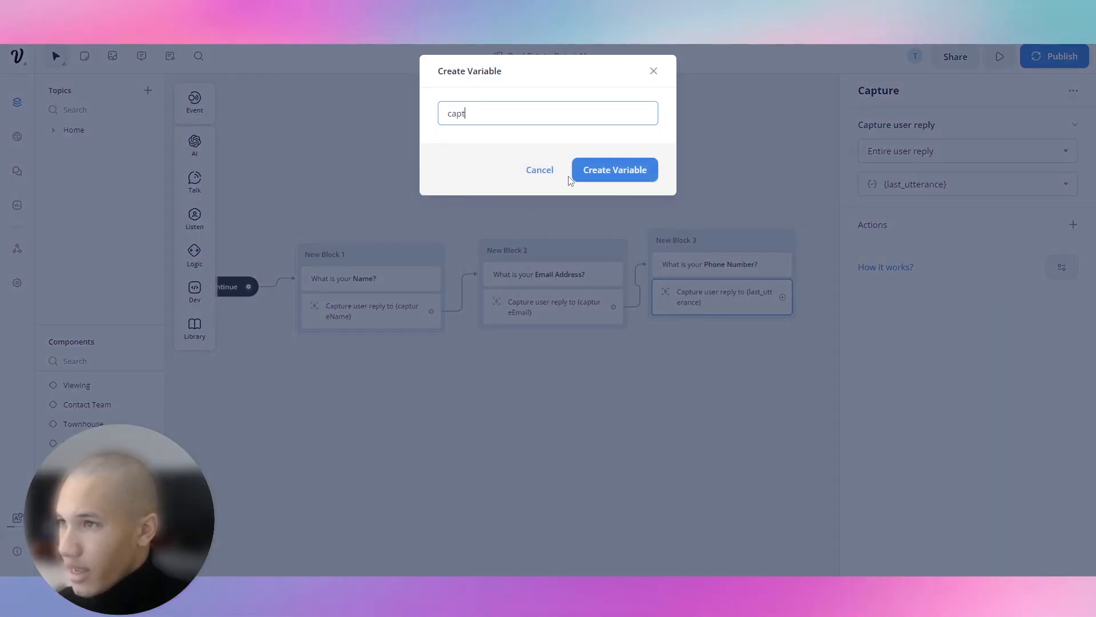
pyautogui.press('Return')
# Add an API request step after the phone question as New Block 4.
pyautogui.moveTo(569, 177); pyautogui.dragTo(407, 194)
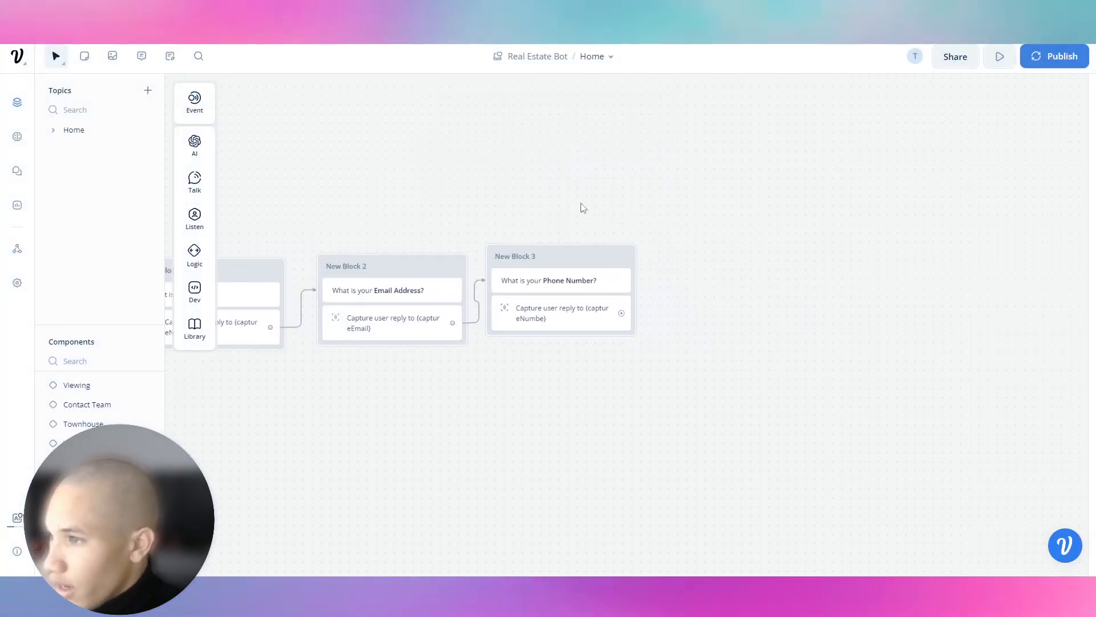
pyautogui.moveTo(581, 205); pyautogui.dragTo(839, 183)
pyautogui.moveTo(592, 287); pyautogui.dragTo(238, 297)
pyautogui.click(527, 302)
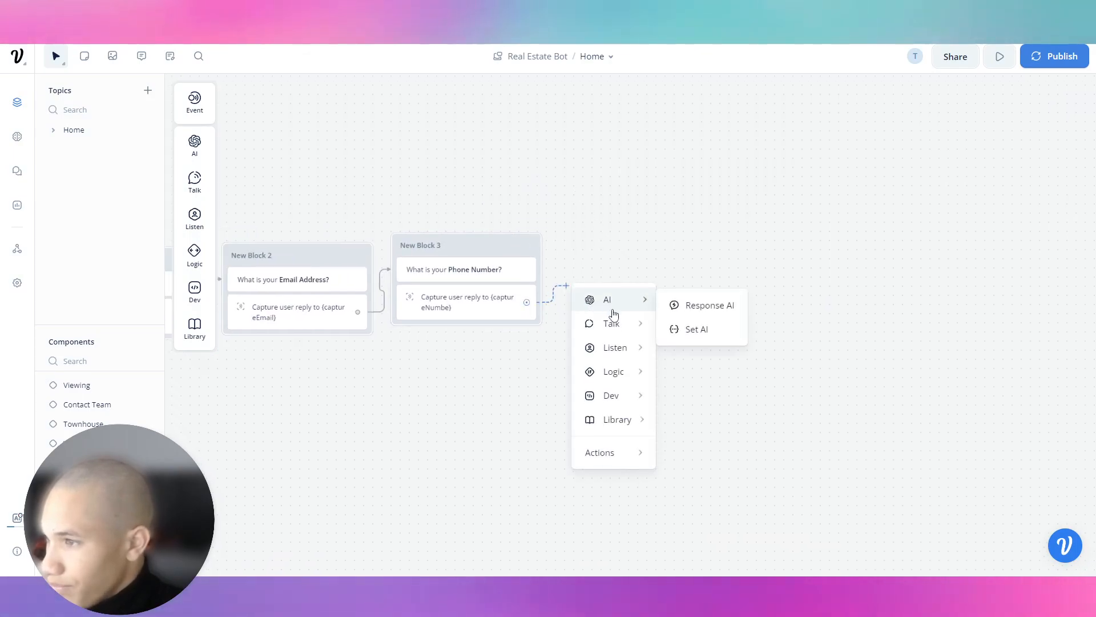
pyautogui.moveTo(620, 428)
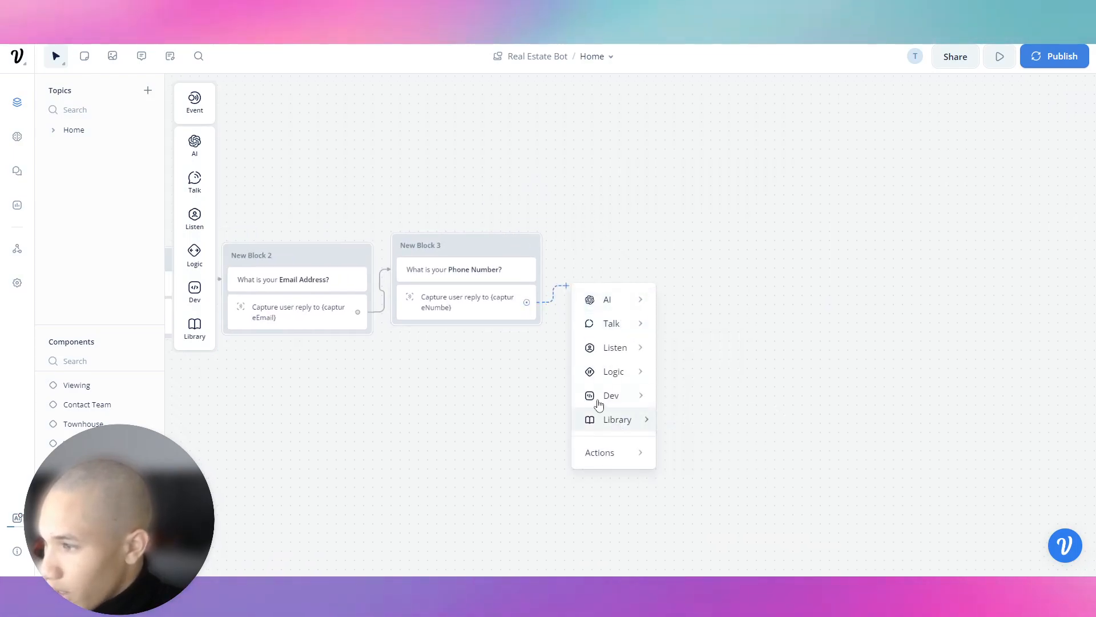
pyautogui.moveTo(628, 395)
pyautogui.click(710, 400)
pyautogui.moveTo(668, 269); pyautogui.dragTo(673, 210)
# Change the API step's request method from GET to POST.
pyautogui.click(712, 262)
pyautogui.click(879, 132)
pyautogui.click(884, 182)
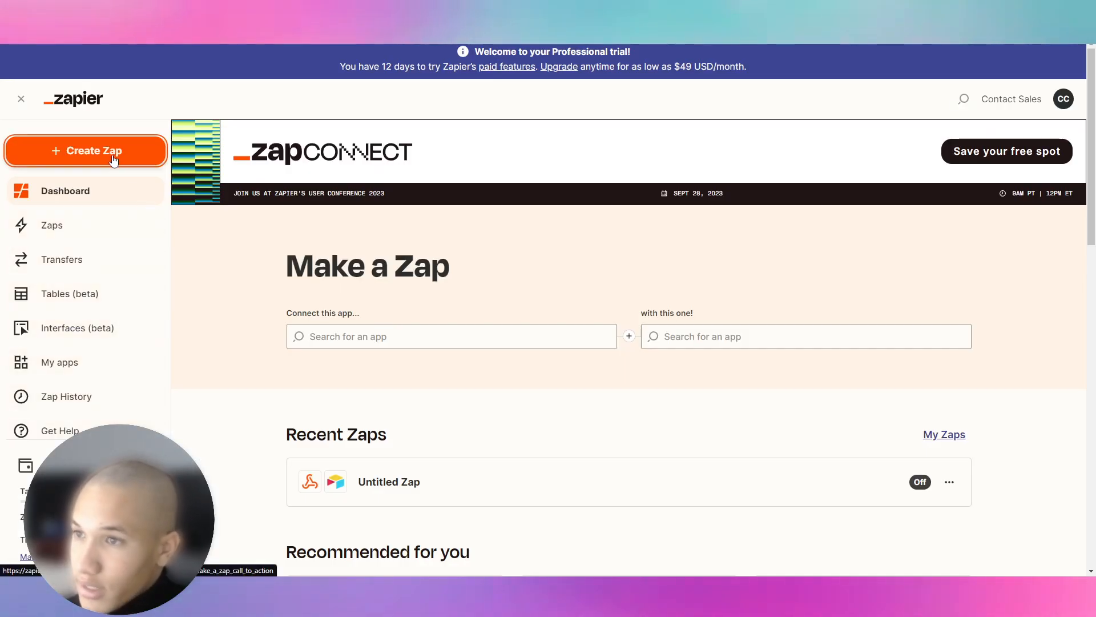
# Create a new Zap triggered by Webhooks by Zapier with the Catch Hook event.
pyautogui.click(112, 155)
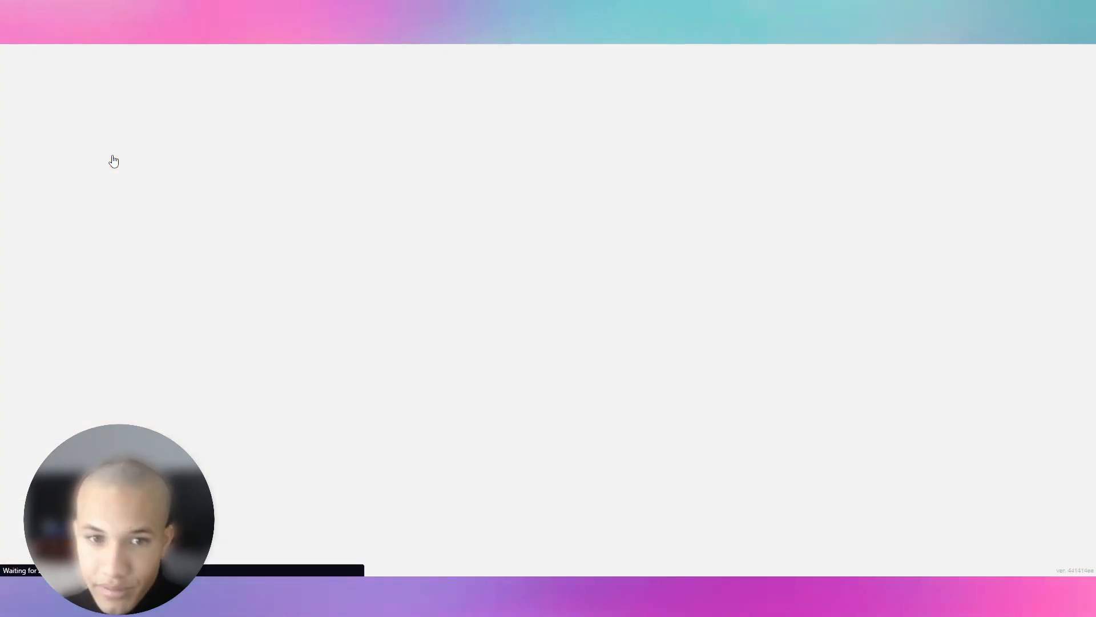
pyautogui.click(647, 244)
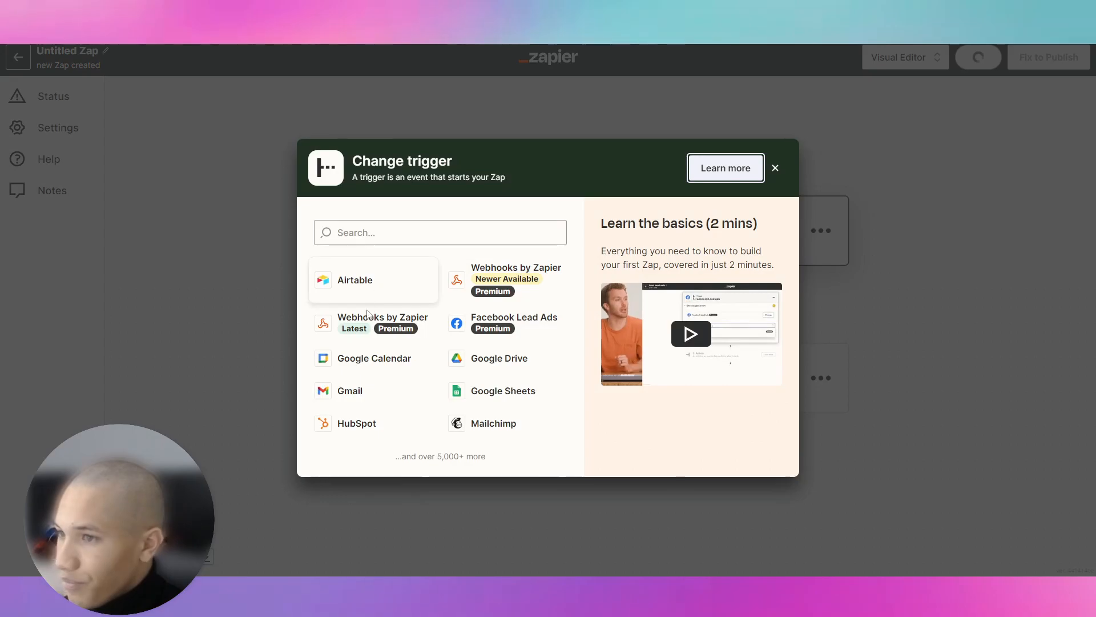
pyautogui.click(369, 318)
pyautogui.click(844, 229)
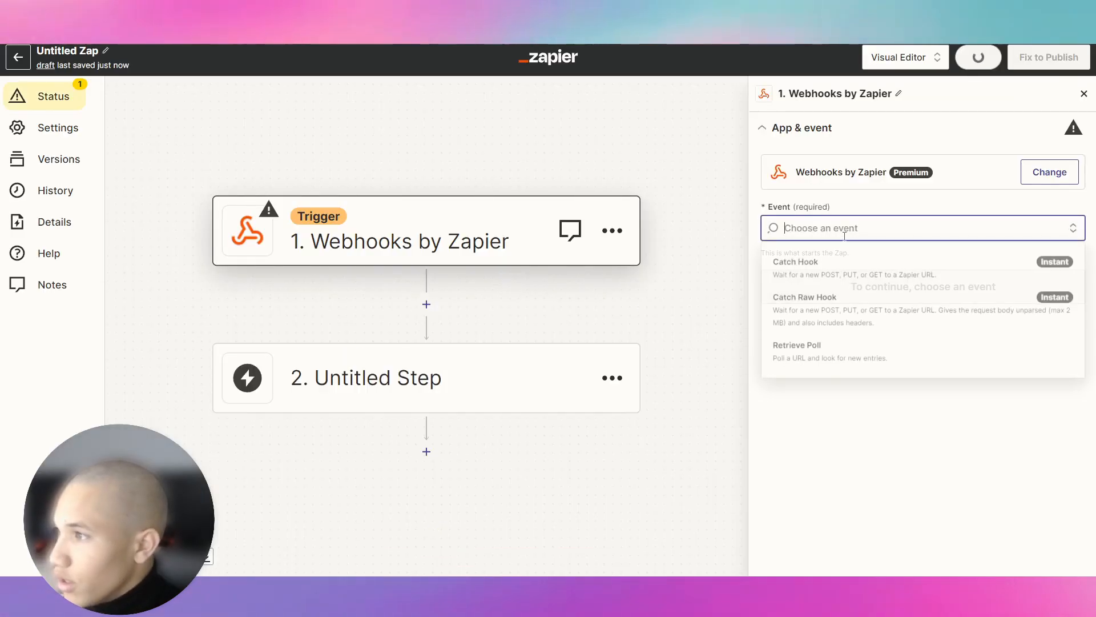
pyautogui.click(839, 268)
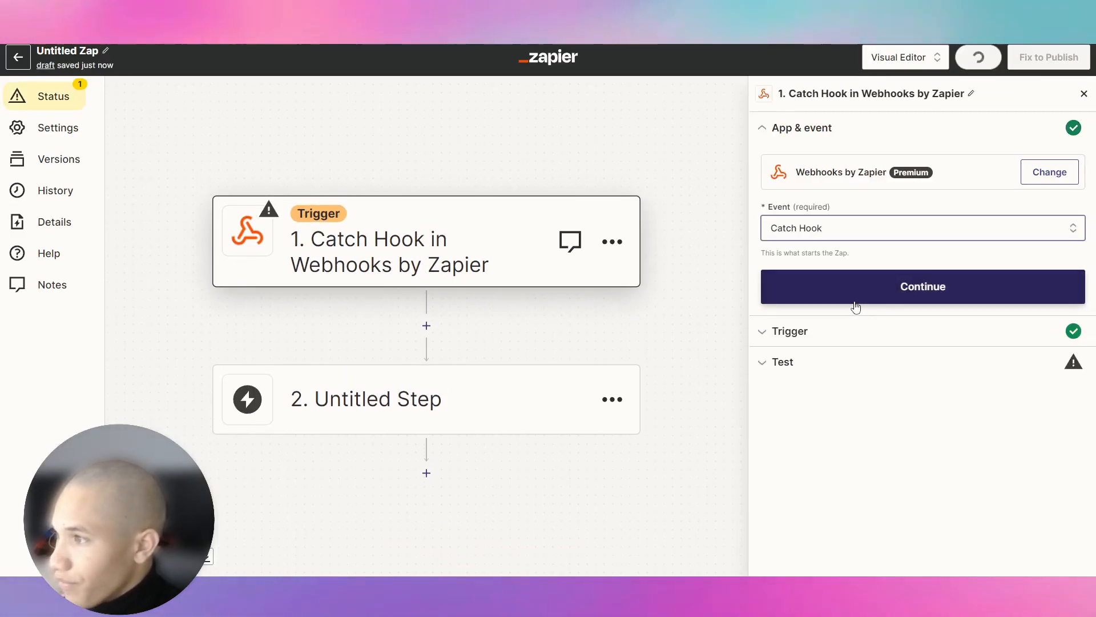
pyautogui.click(856, 303)
# Copy the Zap's webhook URL and bring it back to Voiceflow's Request URL field.
pyautogui.click(849, 324)
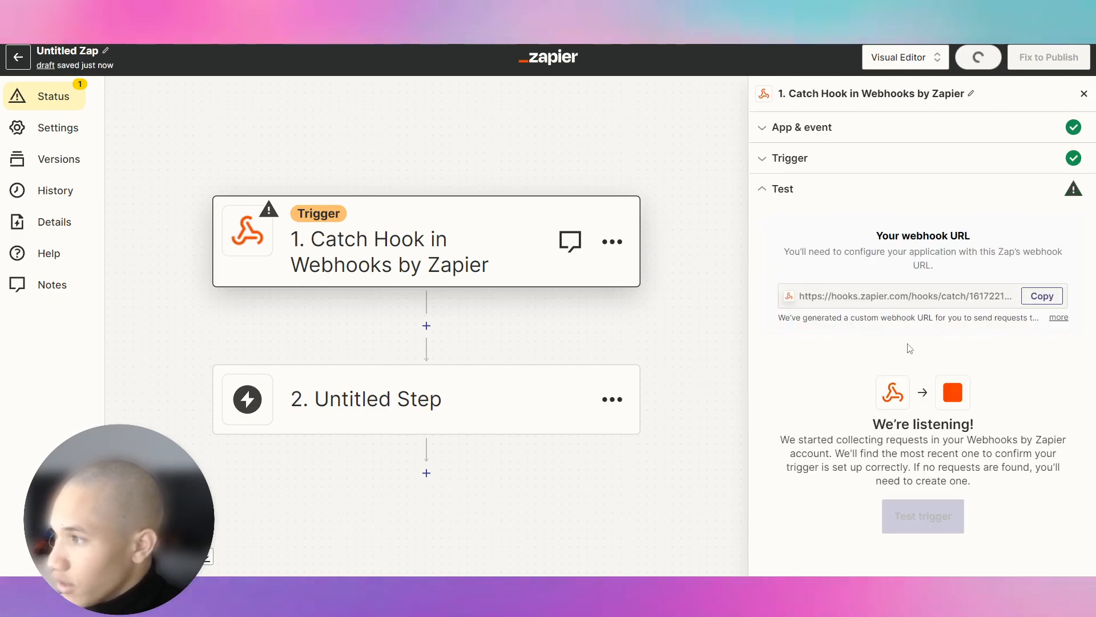
pyautogui.click(1042, 296)
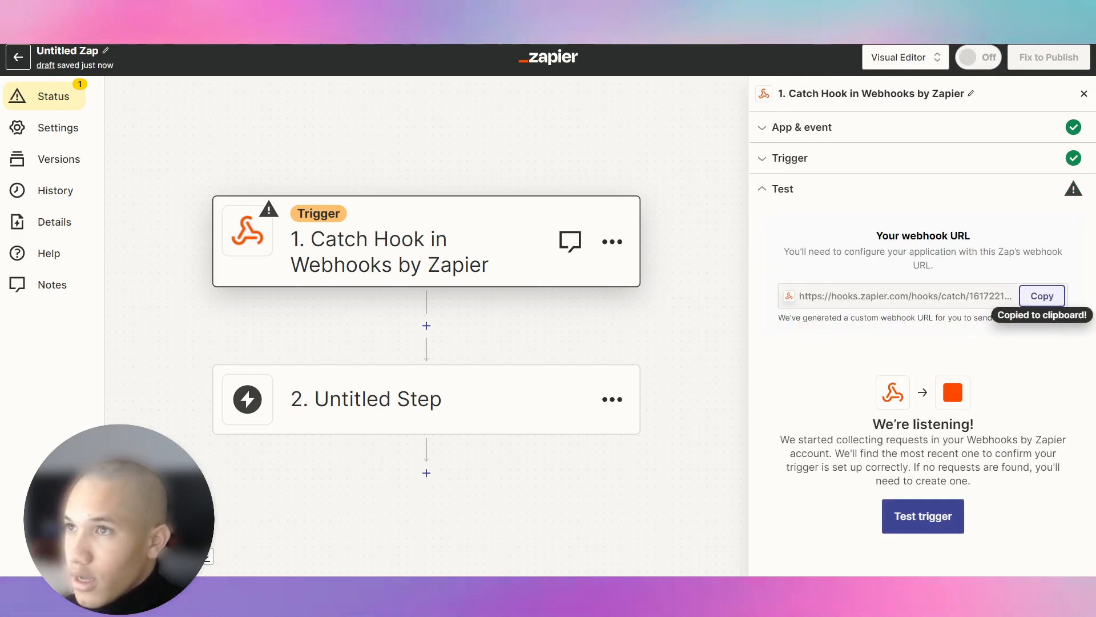
pyautogui.hotkey('ctrl', 'shift', 'Tab')
pyautogui.rightClick(952, 132)
# Paste the Zapier webhook URL as the POST step's request address.
pyautogui.click(994, 219)
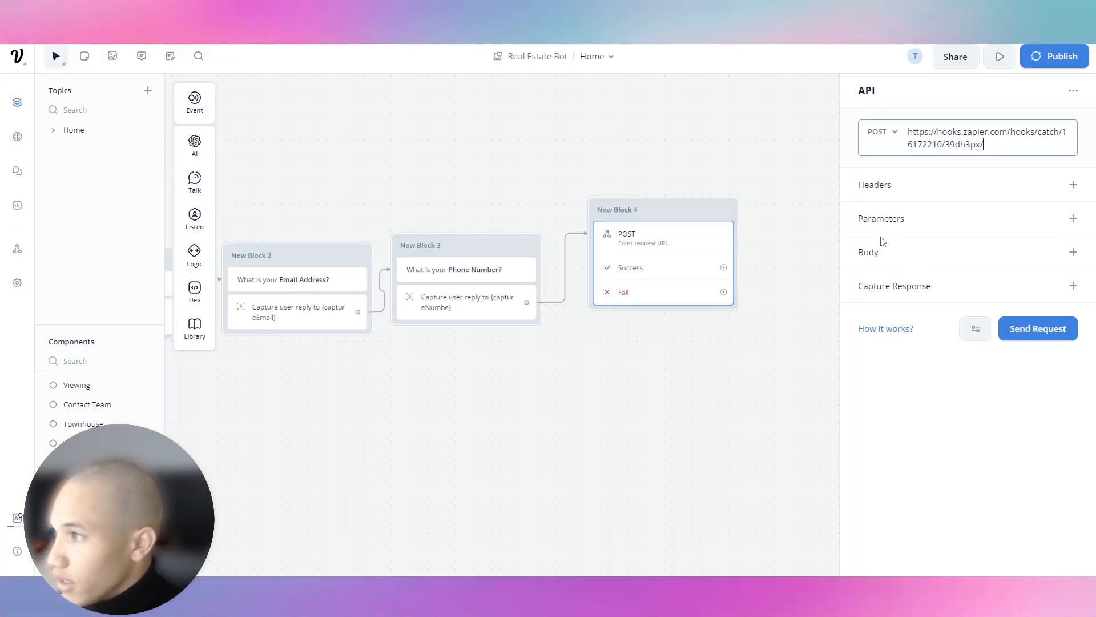
pyautogui.moveTo(534, 163); pyautogui.dragTo(722, 265)
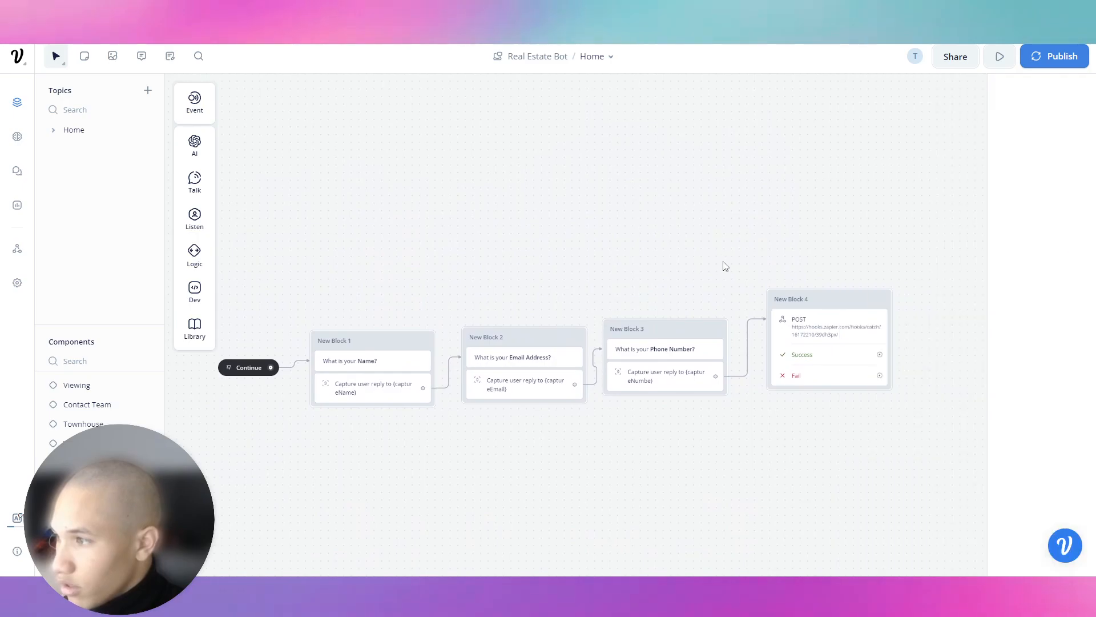
pyautogui.click(842, 314)
# Add a captureName request parameter whose value is the {captureName} variable.
pyautogui.click(1074, 219)
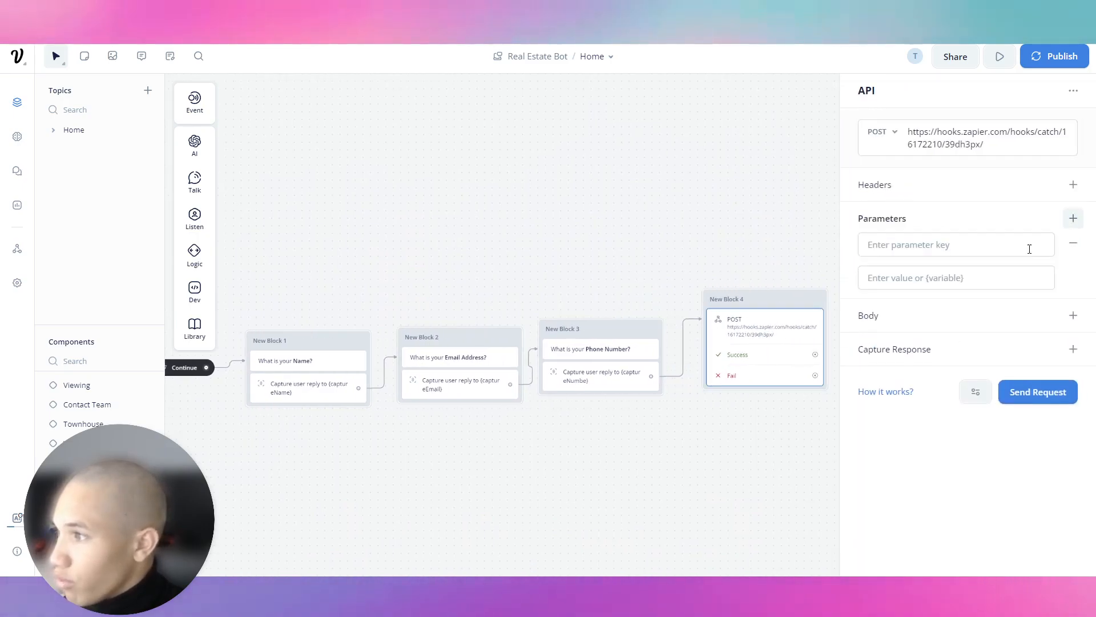
pyautogui.click(1073, 321)
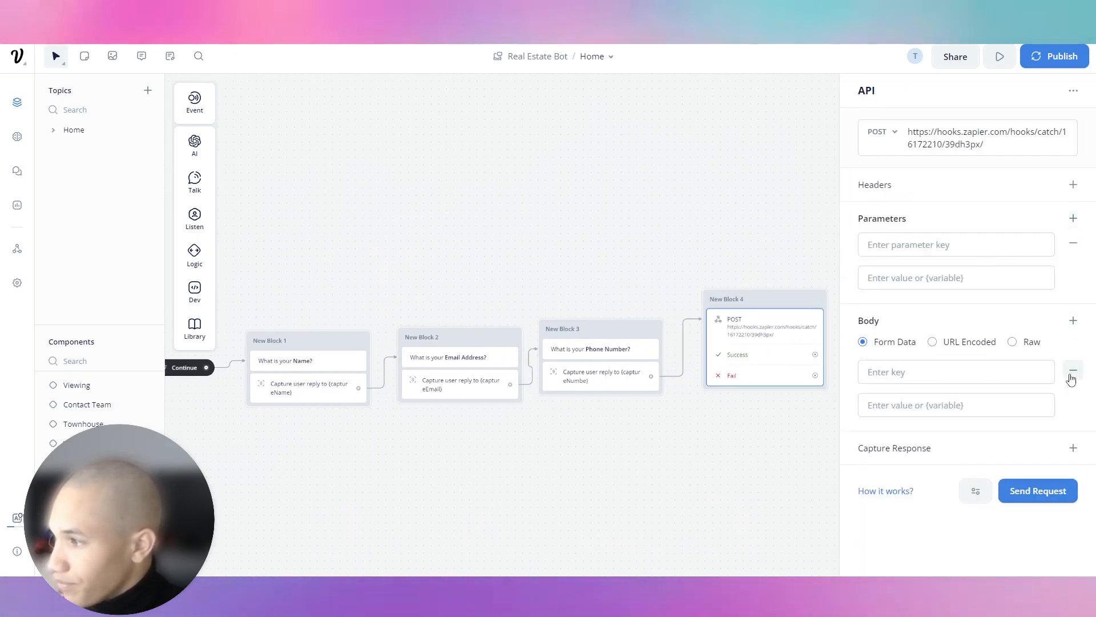
pyautogui.click(1073, 371)
pyautogui.click(922, 245)
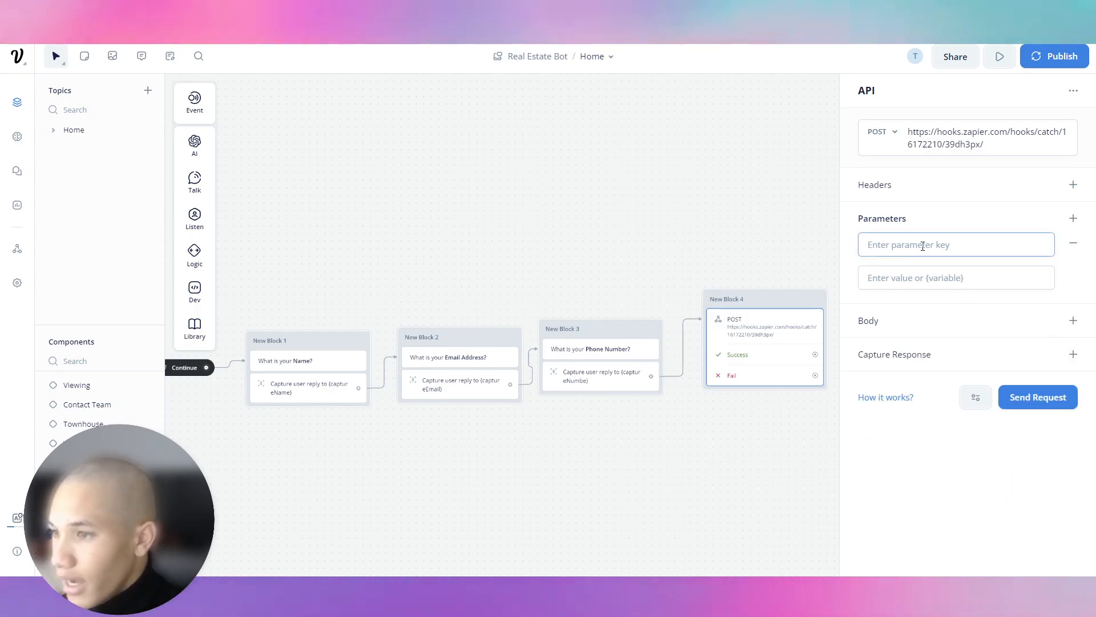
pyautogui.write('captureName')
pyautogui.press('Tab')
pyautogui.write('{Capt')
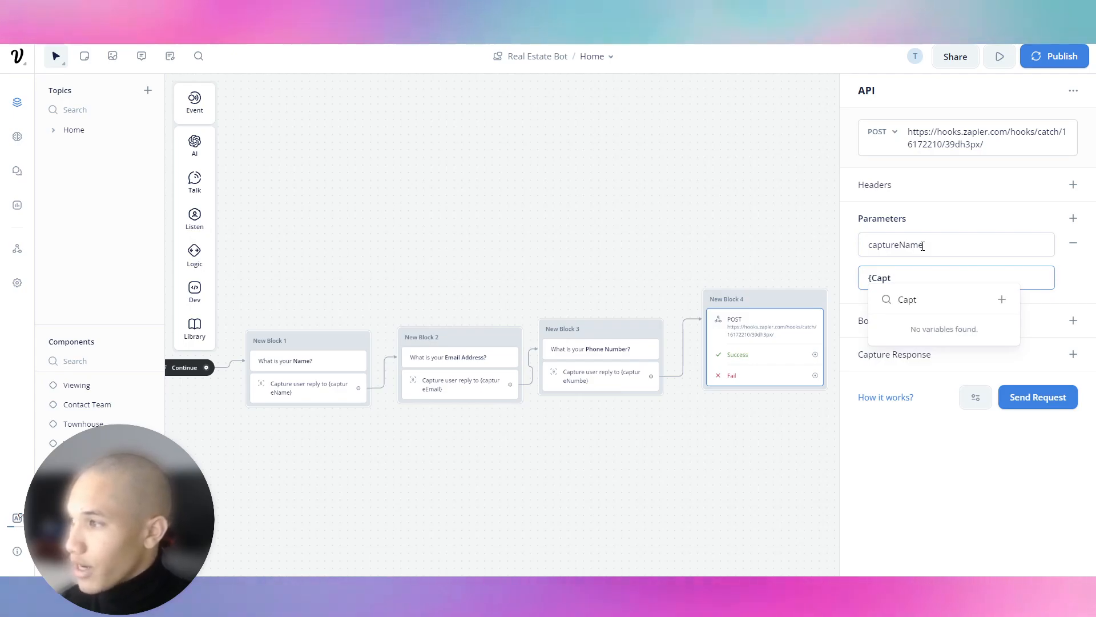
pyautogui.press('BackSpace')
pyautogui.press('BackSpace')
pyautogui.press('BackSpace')
pyautogui.press('BackSpace')
pyautogui.write('captur')
pyautogui.press('Down')
pyautogui.press('Down')
pyautogui.press('Return')
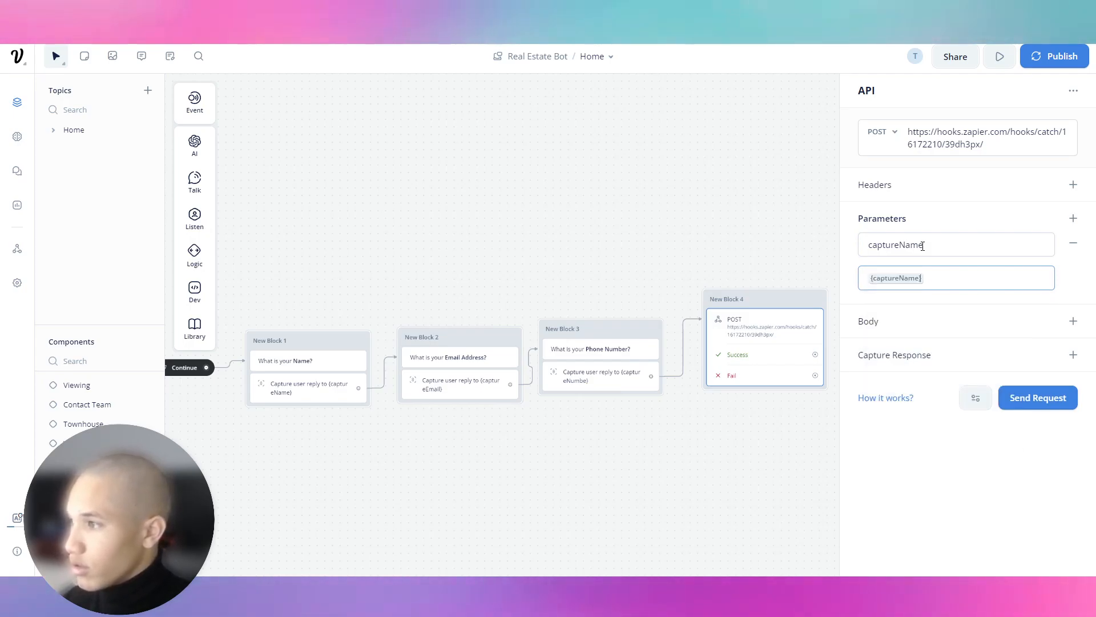
# Add a captureEmail parameter mapped to {captureEmail}, plus an empty third parameter row.
pyautogui.click(1073, 219)
pyautogui.click(990, 323)
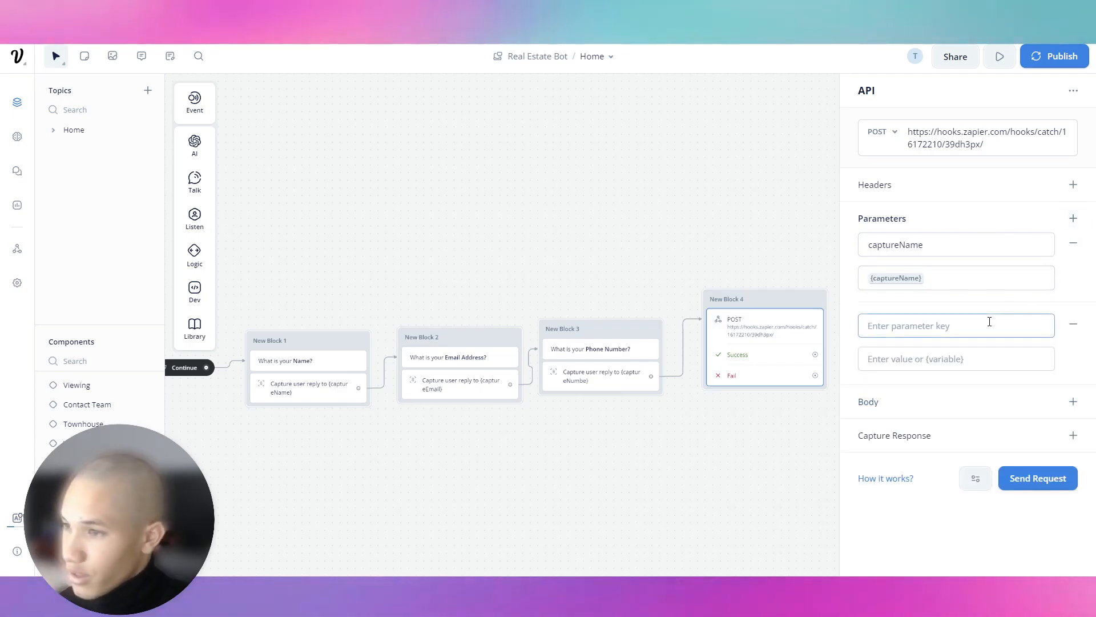
pyautogui.write('captureEmail')
pyautogui.press('Tab')
pyautogui.write('{capt')
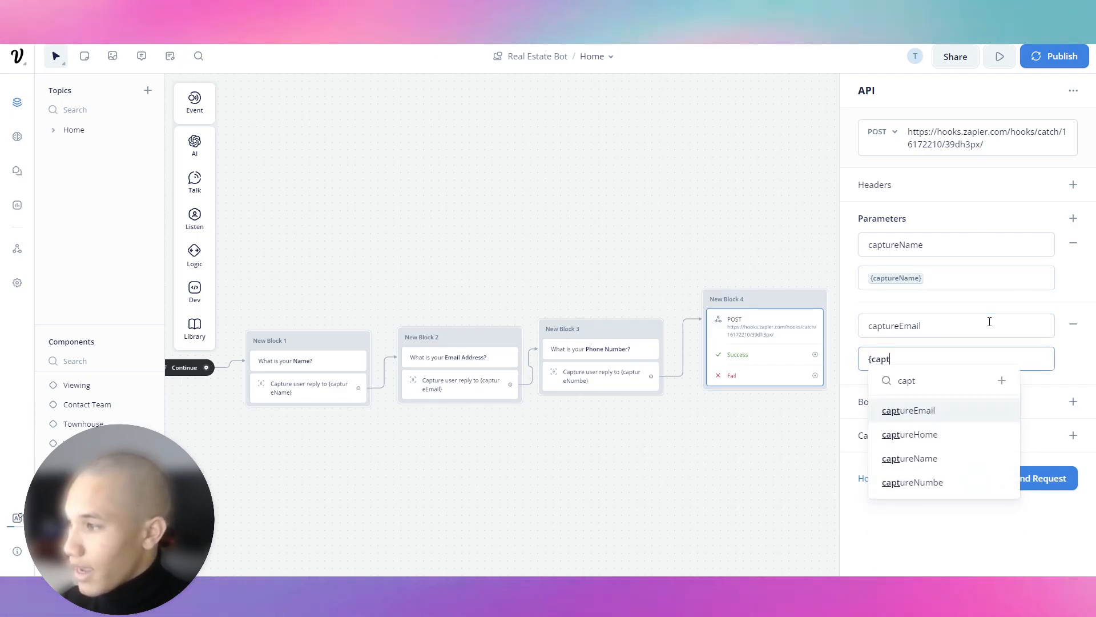
pyautogui.press('Return')
pyautogui.click(1073, 218)
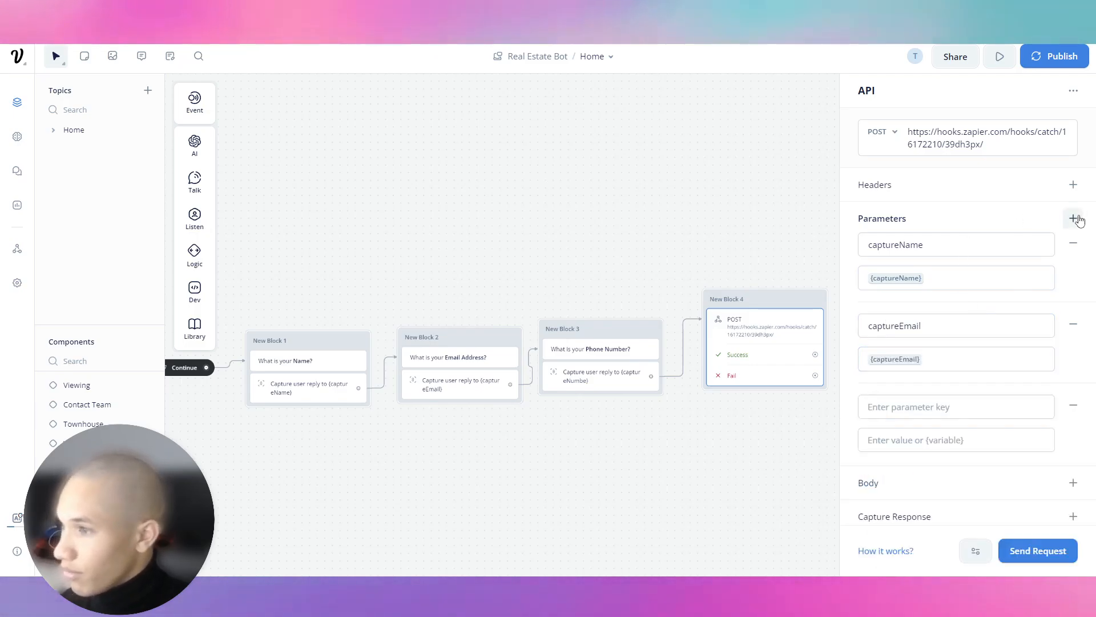
pyautogui.press('c')
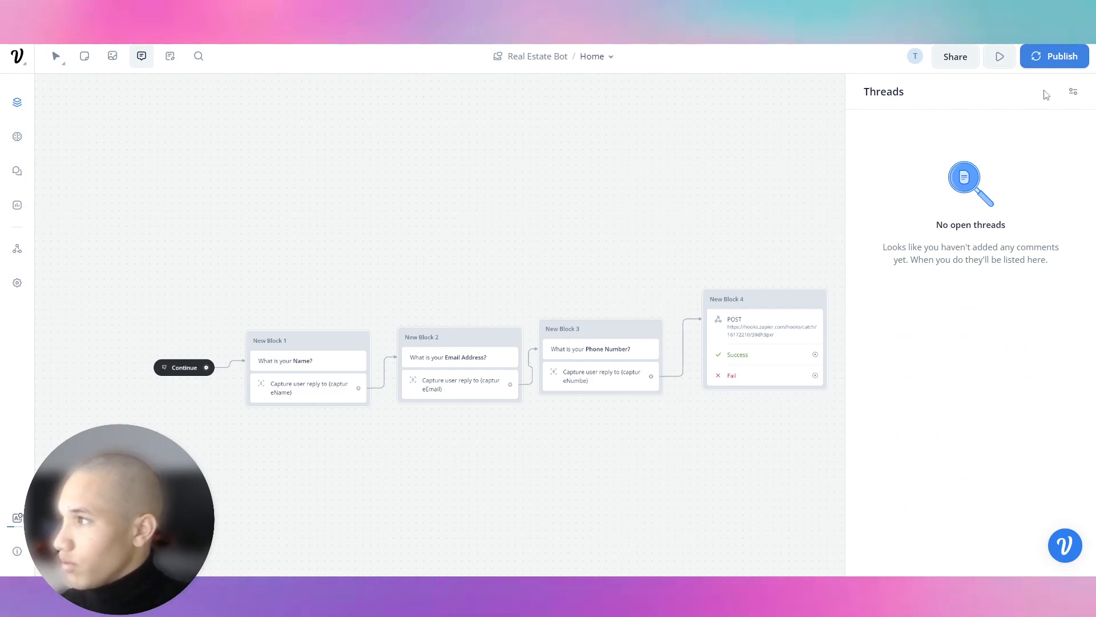
# Discard the draft comment, return to editing, and reopen Block 4's POST step, closing the Discord popup.
pyautogui.click(557, 187)
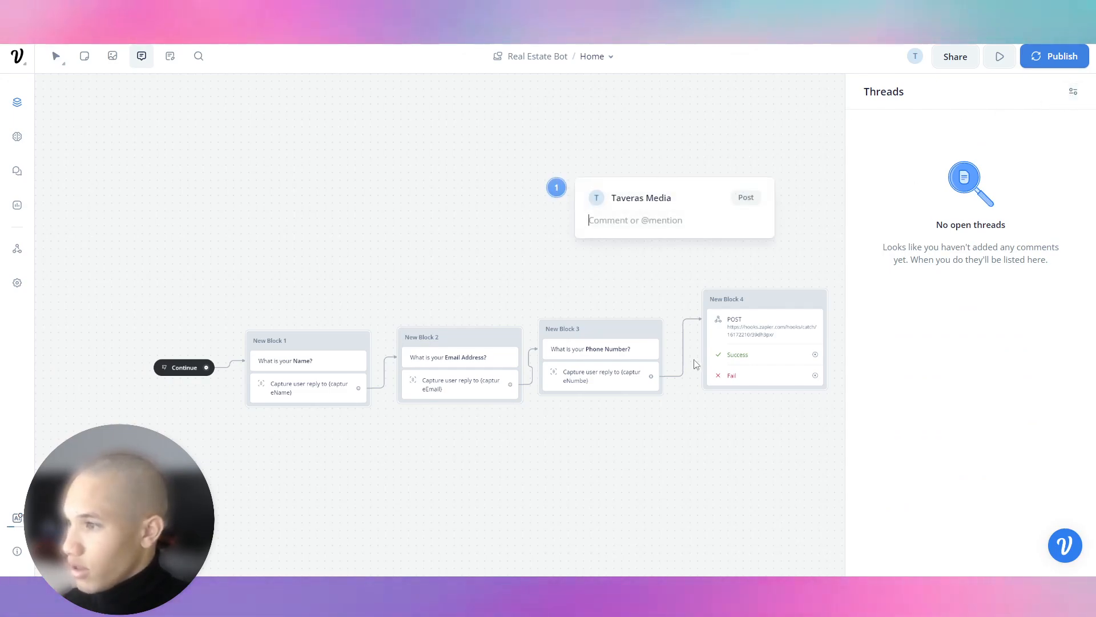
pyautogui.press('Escape')
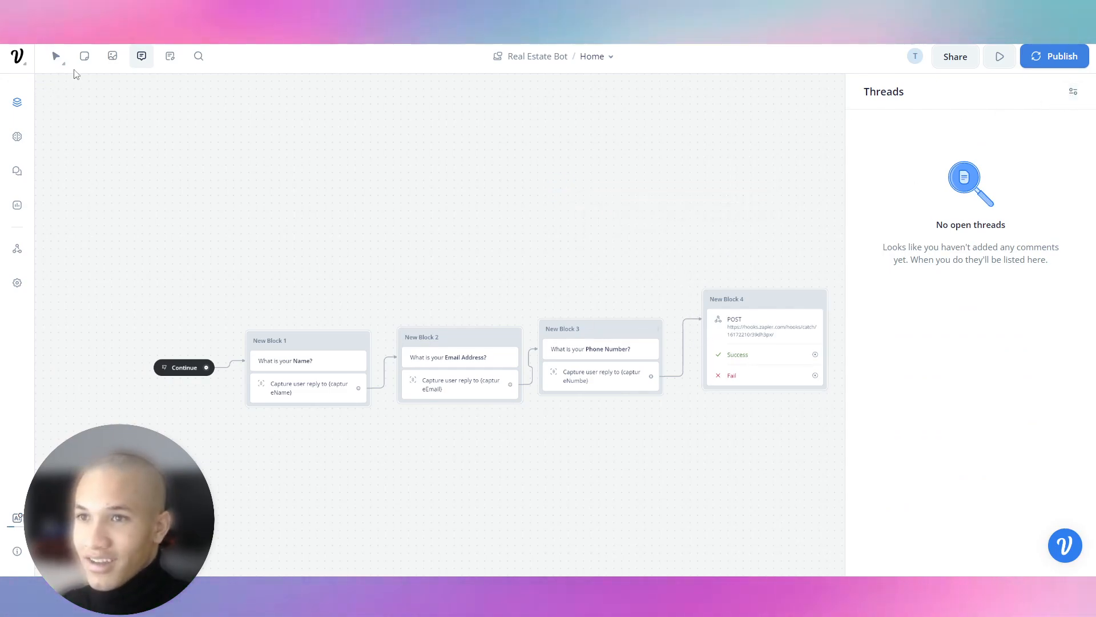
pyautogui.click(56, 56)
pyautogui.click(604, 385)
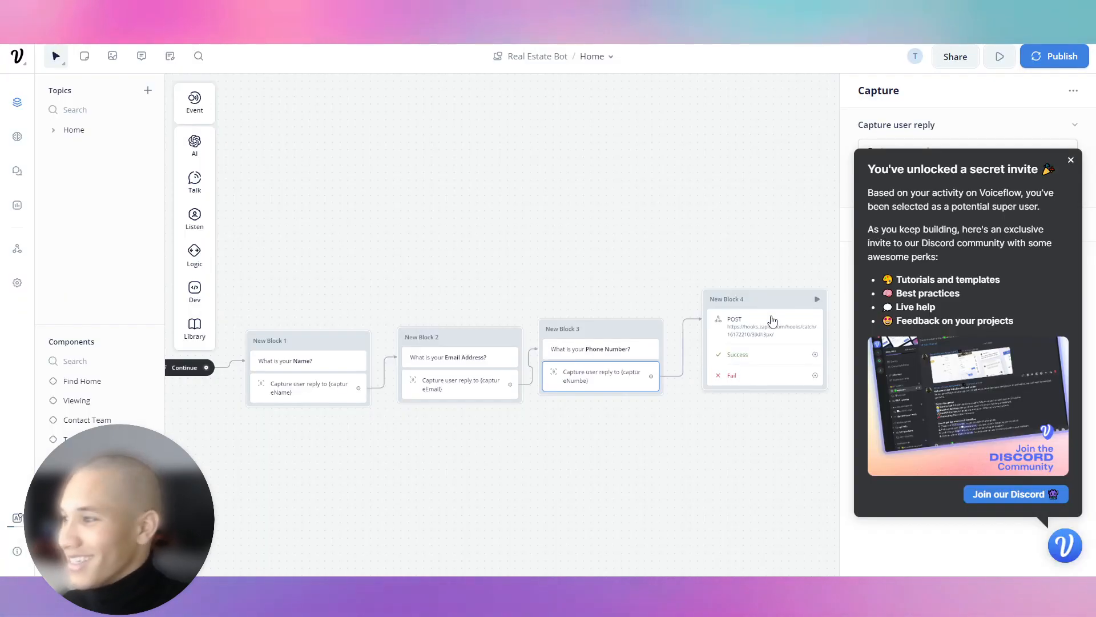
pyautogui.click(770, 316)
pyautogui.click(1071, 161)
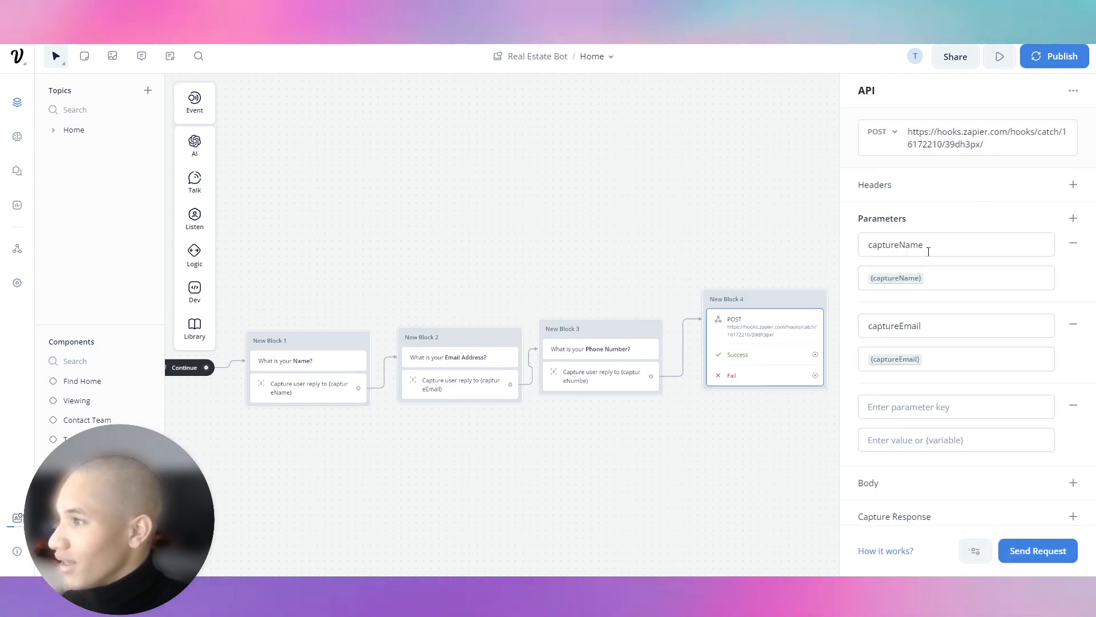
# Fill the third parameter with key captureNumber and the {captureNumbe} variable as its value.
pyautogui.click(956, 408)
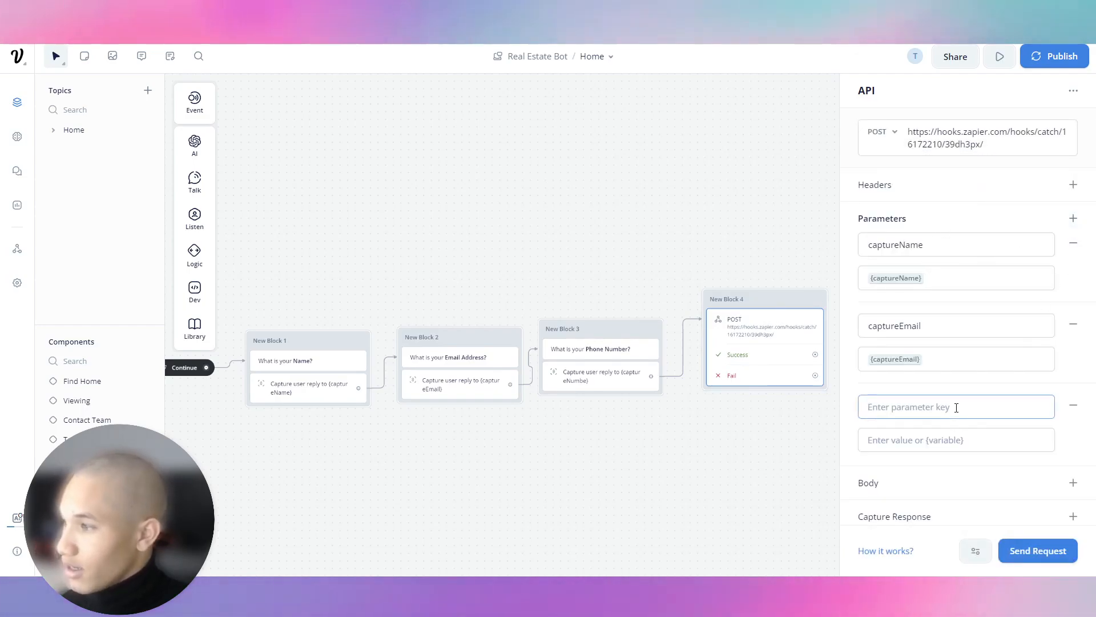
pyautogui.press('Tab')
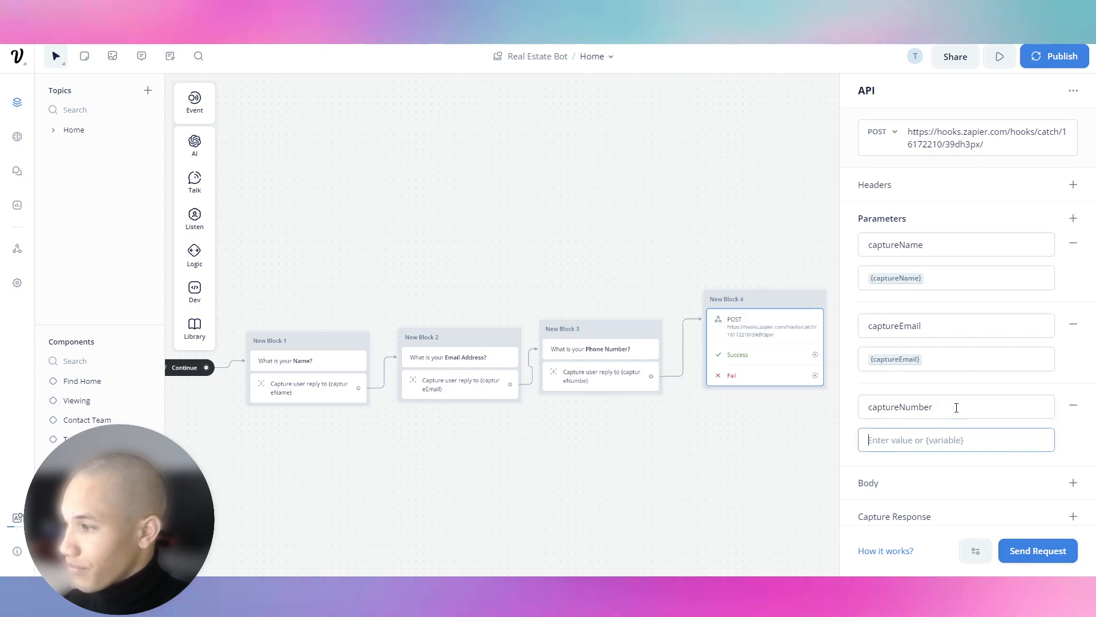
pyautogui.write('{capture')
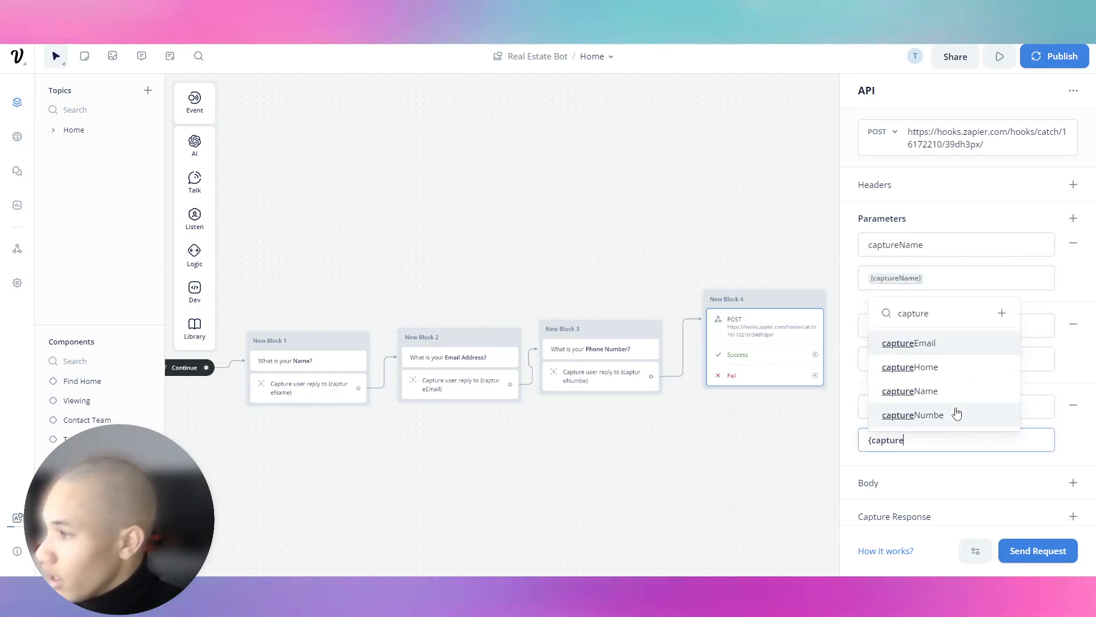
pyautogui.write('Nu')
pyautogui.press('Return')
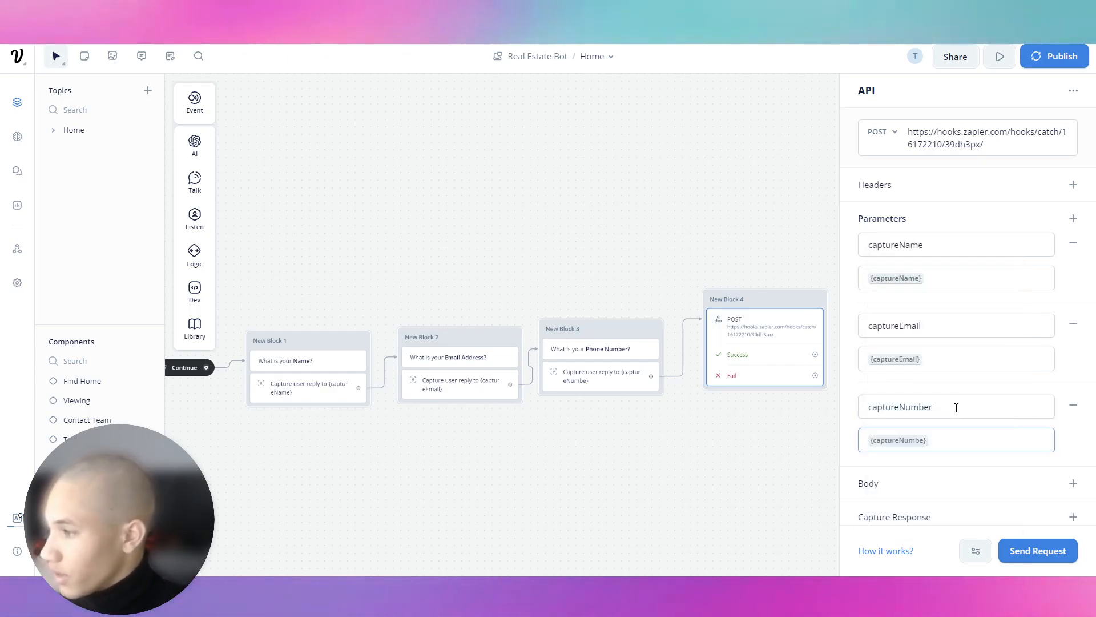
pyautogui.press('BackSpace')
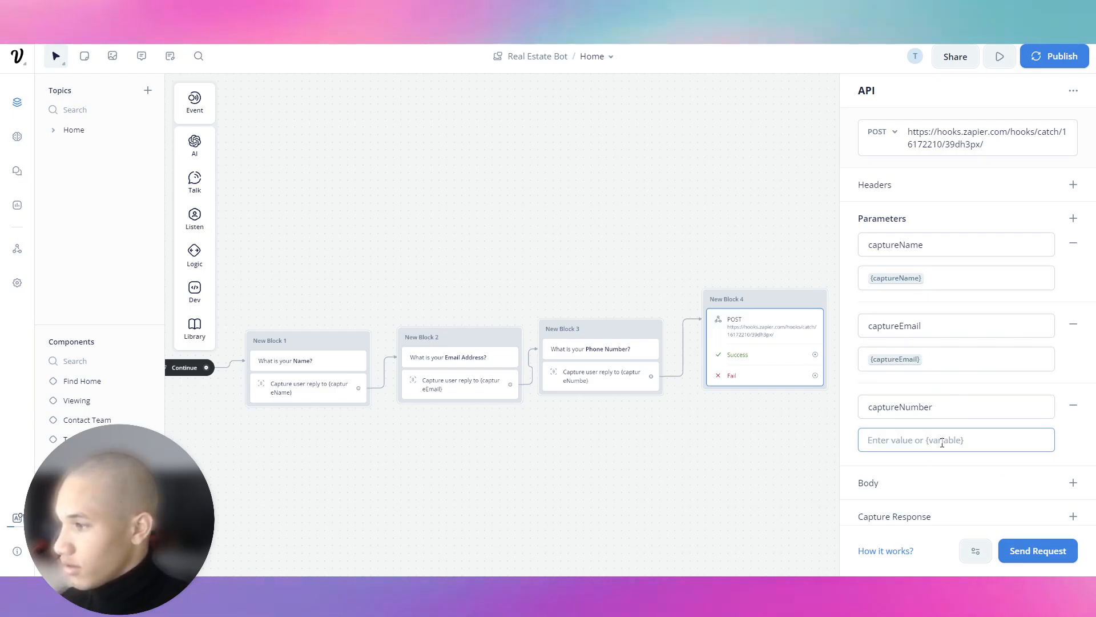
pyautogui.write('{captureN')
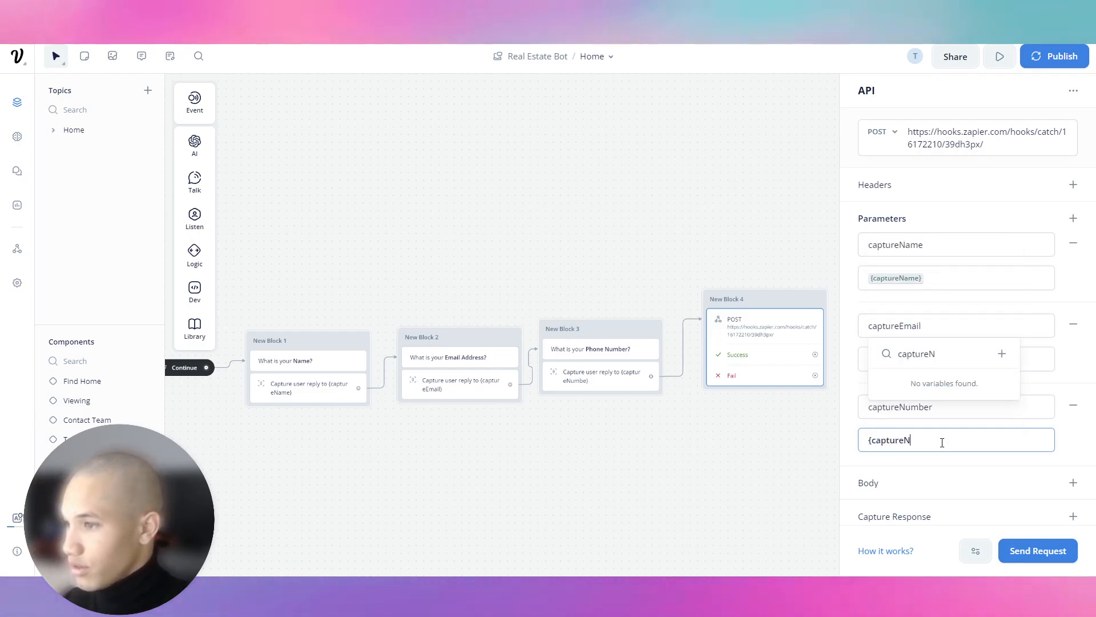
pyautogui.write('umb')
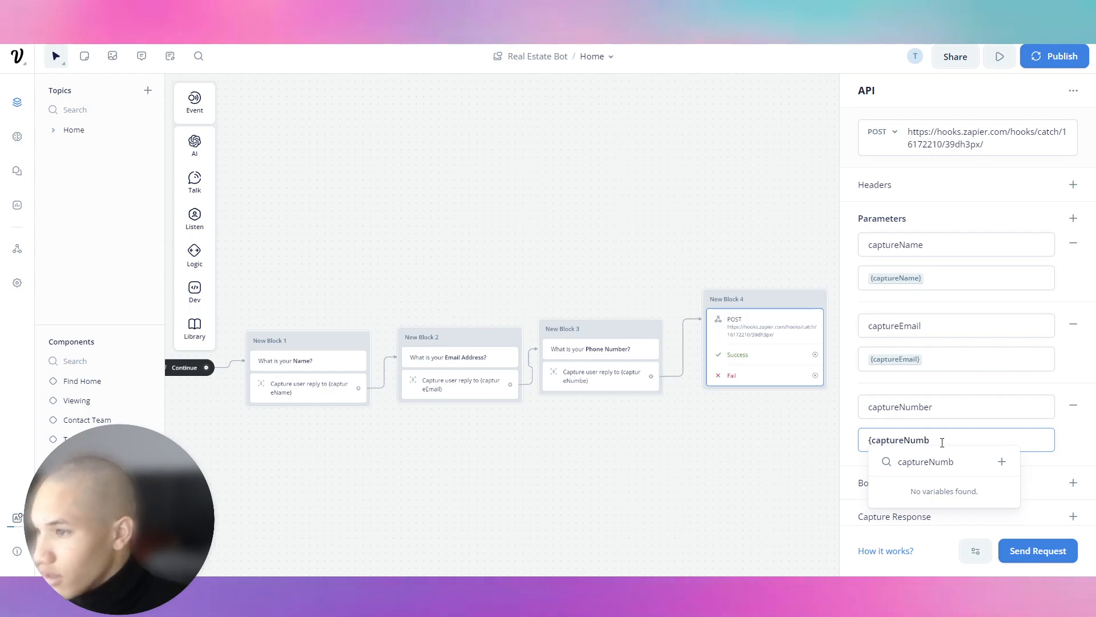
pyautogui.press('BackSpace')
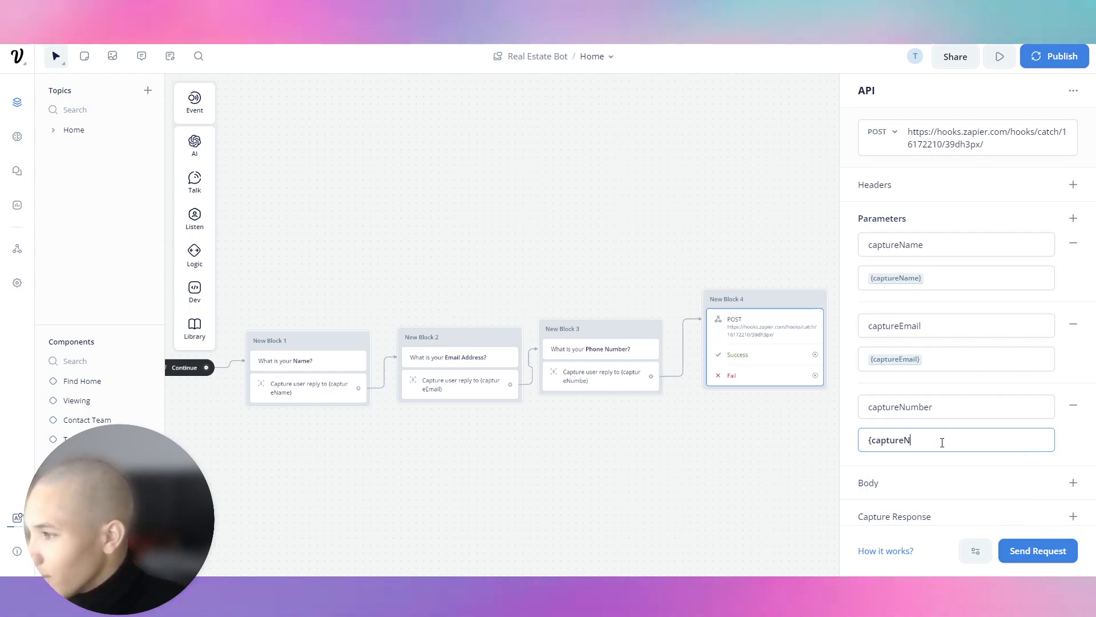
pyautogui.press('BackSpace')
pyautogui.press('BackSpace')
pyautogui.press('BackSpace')
pyautogui.write('{cap')
pyautogui.click(949, 426)
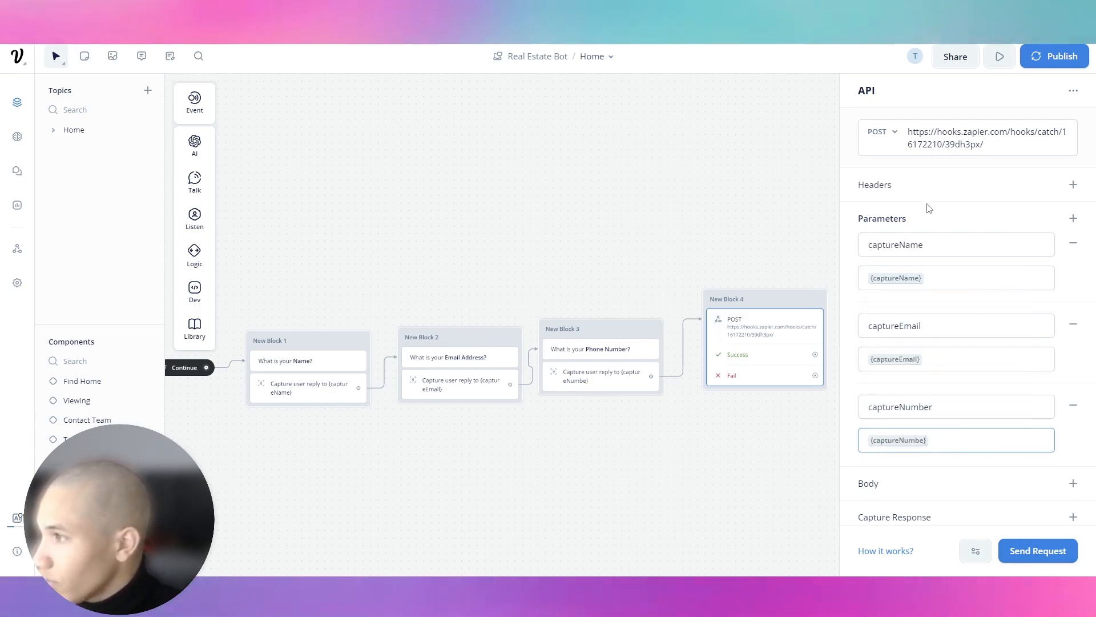
# Add a captureName header whose value is the {captureName} variable.
pyautogui.click(1073, 187)
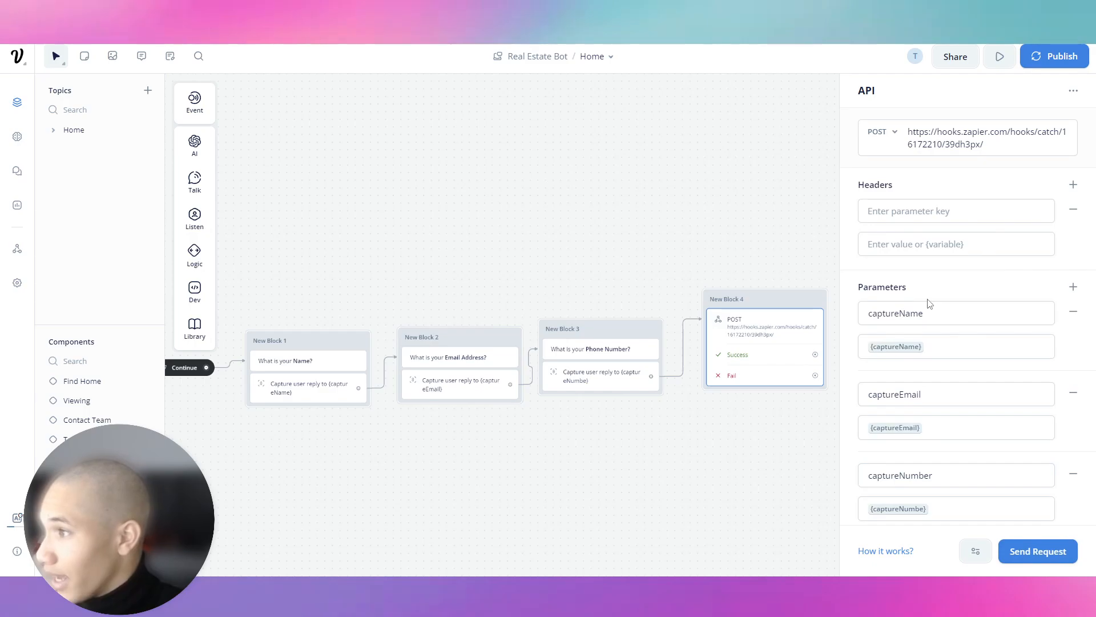
pyautogui.doubleClick(939, 317)
pyautogui.hotkey('ctrl', 'c')
pyautogui.click(912, 216)
pyautogui.hotkey('ctrl', 'v')
pyautogui.doubleClick(935, 349)
pyautogui.hotkey('ctrl', 'c')
pyautogui.click(927, 245)
pyautogui.hotkey('ctrl', 'v')
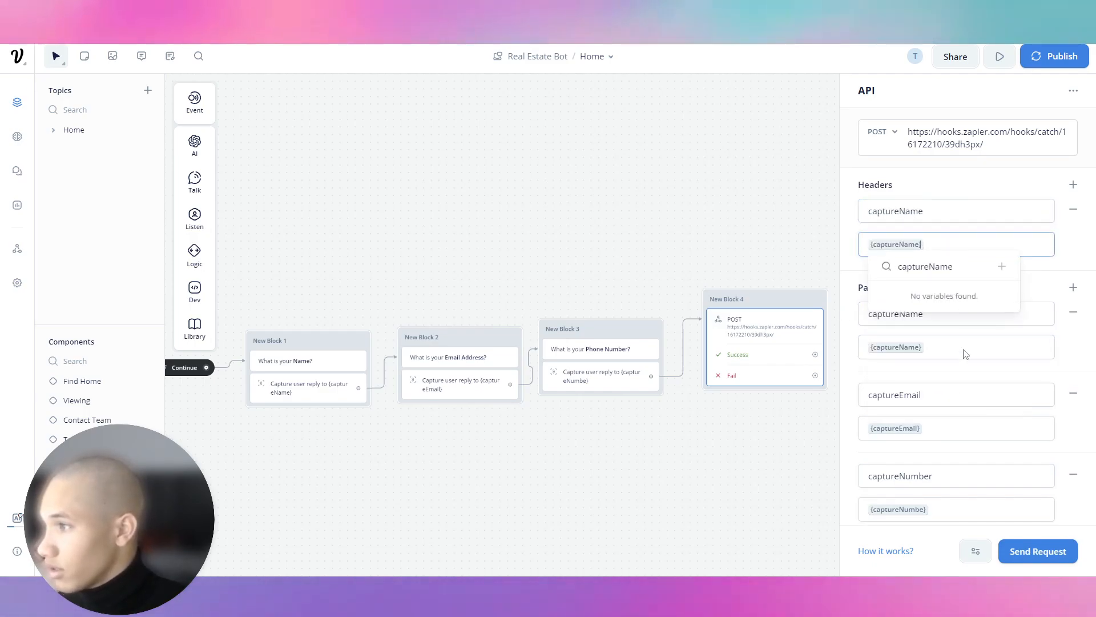
# Add two more header rows and fill the second with captureEmail and {captureEmail}.
pyautogui.click(1079, 187)
pyautogui.click(1081, 187)
pyautogui.click(960, 296)
pyautogui.scroll(-2, 957, 350)
pyautogui.doubleClick(894, 442)
pyautogui.hotkey('ctrl', 'c')
pyautogui.click(940, 173)
pyautogui.hotkey('ctrl', 'v')
pyautogui.doubleClick(930, 479)
pyautogui.hotkey('ctrl', 'c')
pyautogui.click(942, 211)
pyautogui.hotkey('ctrl', 'v')
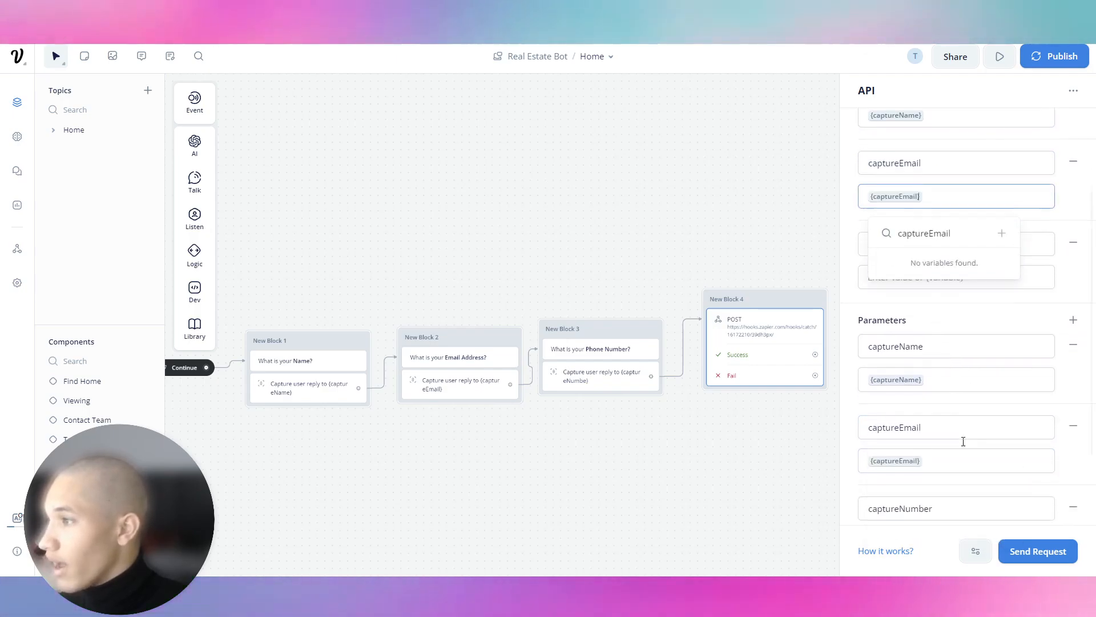
# Fill the third header with key captureNumber and the {captureNumbe} variable value.
pyautogui.scroll(-1, 963, 441)
pyautogui.click(868, 465)
pyautogui.doubleClick(869, 465)
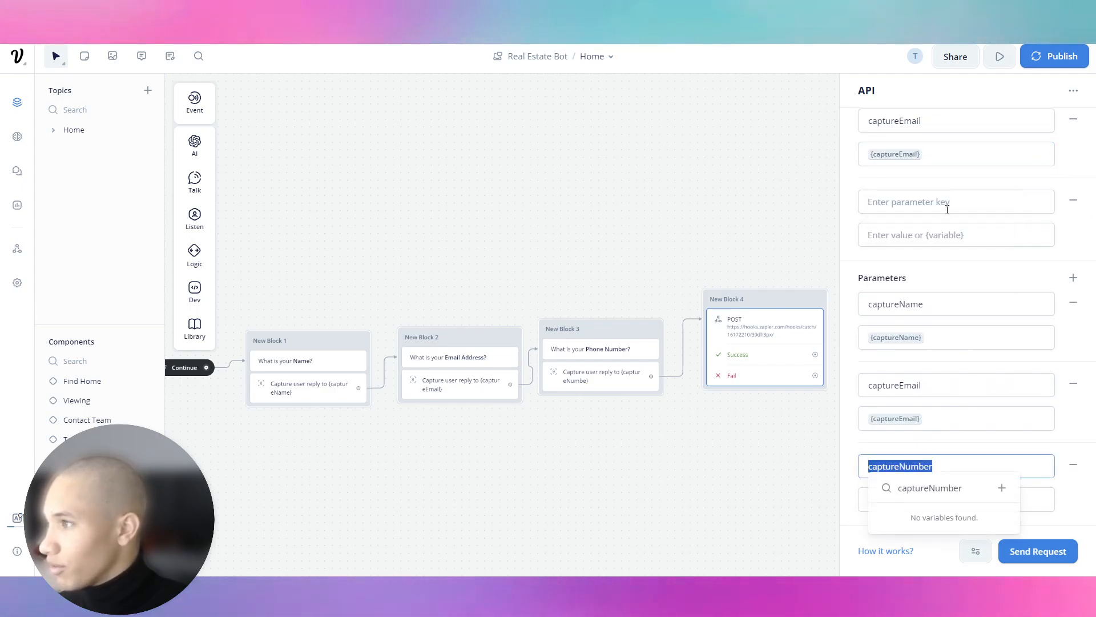
pyautogui.hotkey('ctrl', 'c')
pyautogui.scroll(1, 947, 212)
pyautogui.click(932, 261)
pyautogui.hotkey('ctrl', 'v')
pyautogui.scroll(-2, 935, 412)
pyautogui.doubleClick(892, 451)
pyautogui.hotkey('ctrl', 'c')
pyautogui.click(950, 178)
pyautogui.hotkey('ctrl', 'v')
pyautogui.scroll(1, 1045, 260)
pyautogui.click(1045, 268)
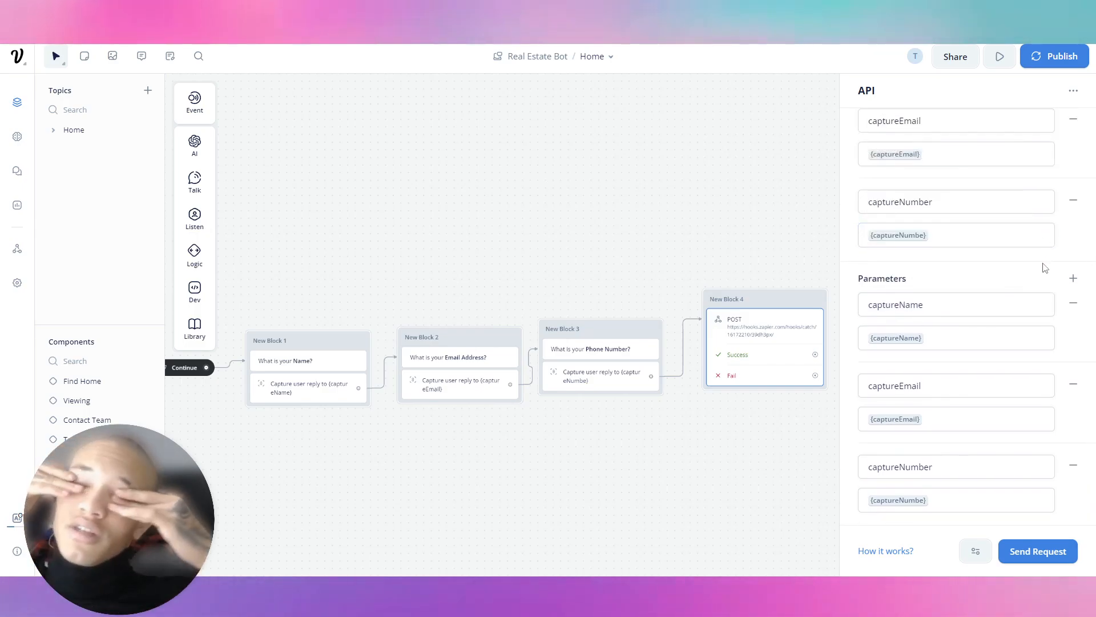
pyautogui.scroll(3, 1041, 180)
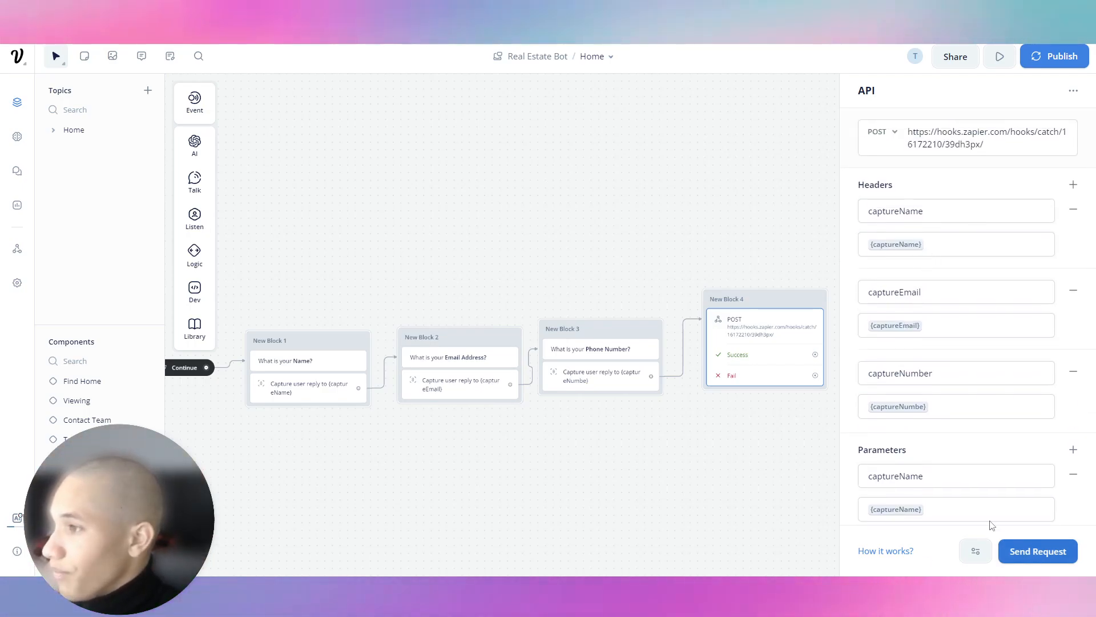
pyautogui.moveTo(305, 247); pyautogui.dragTo(420, 231)
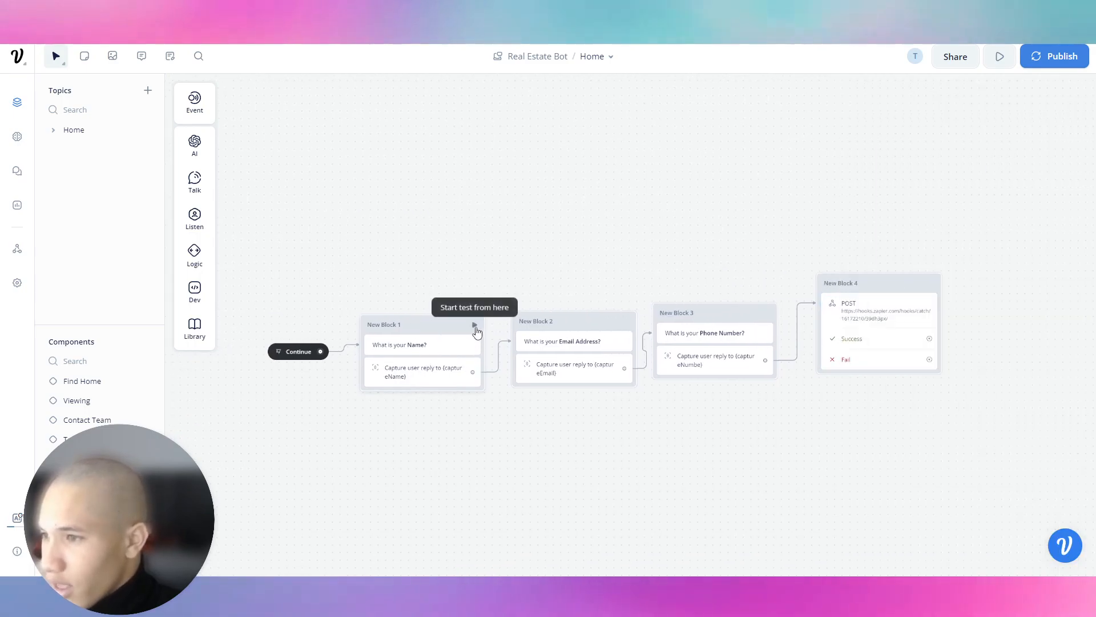
# Start a test run from Block 1 and answer the name prompt with the lead's name.
pyautogui.click(474, 323)
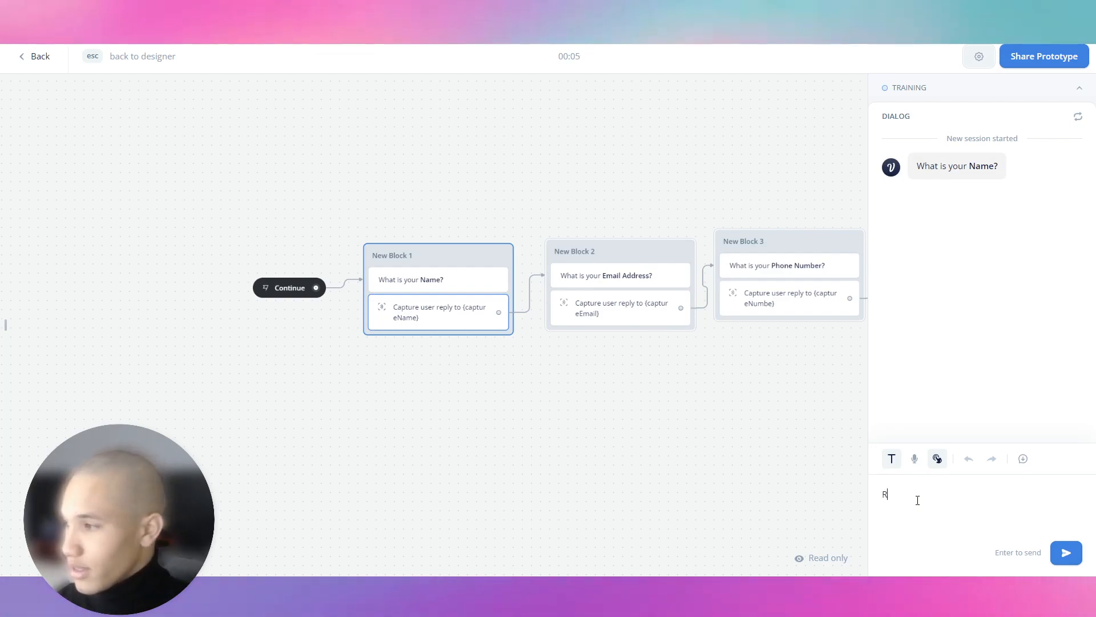
pyautogui.write('bradn')
pyautogui.hotkey('ctrl', 'BackSpace')
pyautogui.write('Brandio')
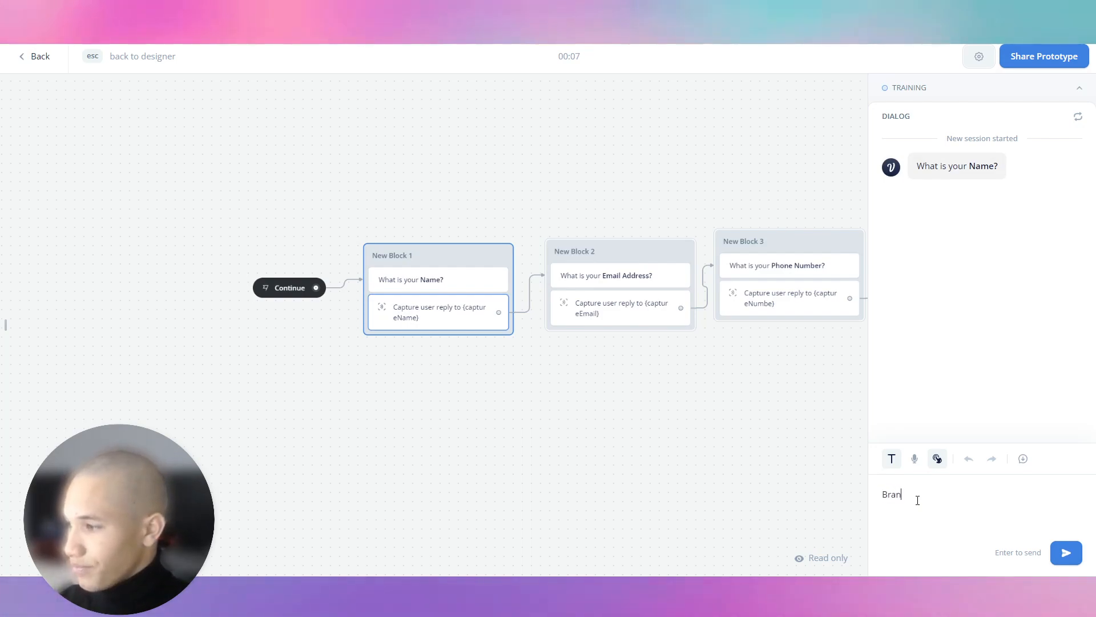
pyautogui.press('Return')
# Reply with the lead's e-mail and phone number, then run Zapier's Catch Hook test trigger.
pyautogui.press('Return')
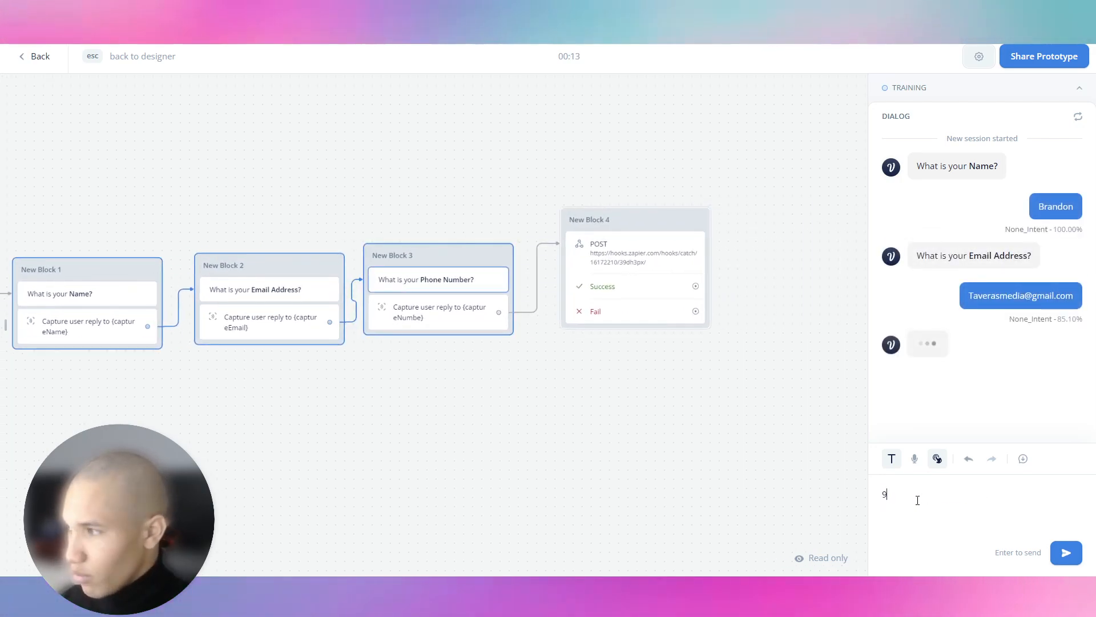
pyautogui.press('Return')
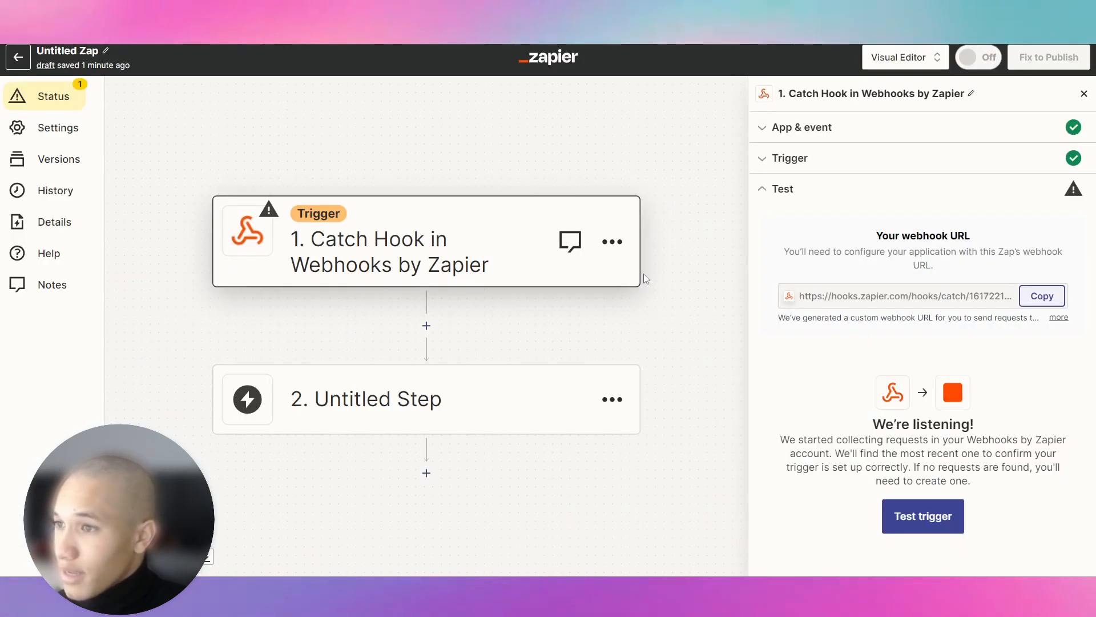
pyautogui.click(923, 516)
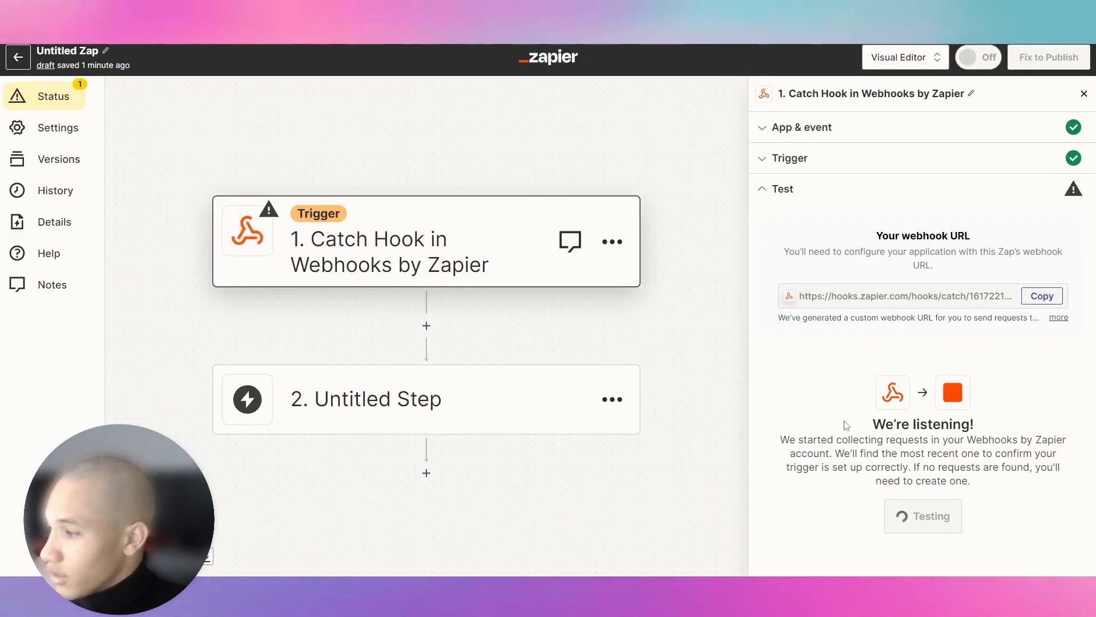
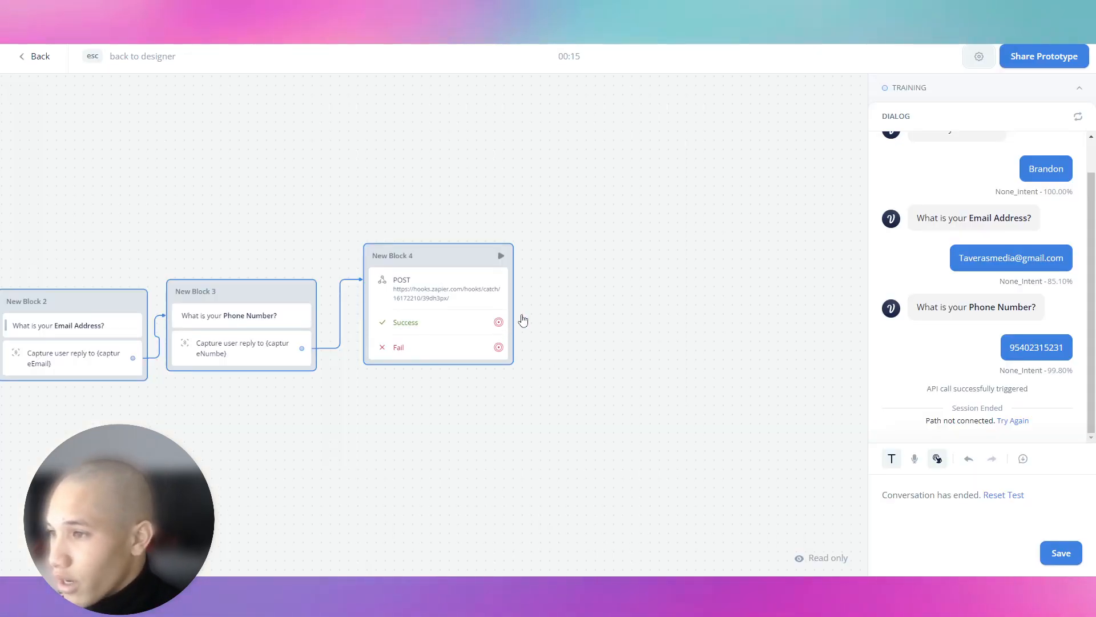
# Add a Text reply after the API Success path: 'Thank you! Our team will reach out to you shortly to help you view th…'.
pyautogui.press('Escape')
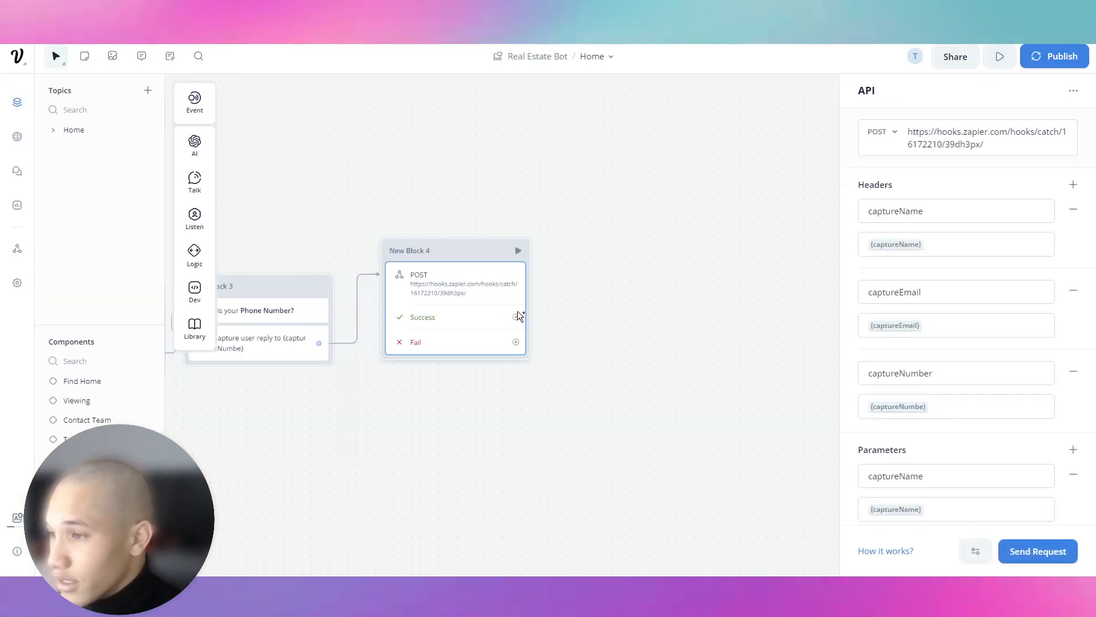
pyautogui.moveTo(516, 317); pyautogui.dragTo(573, 244)
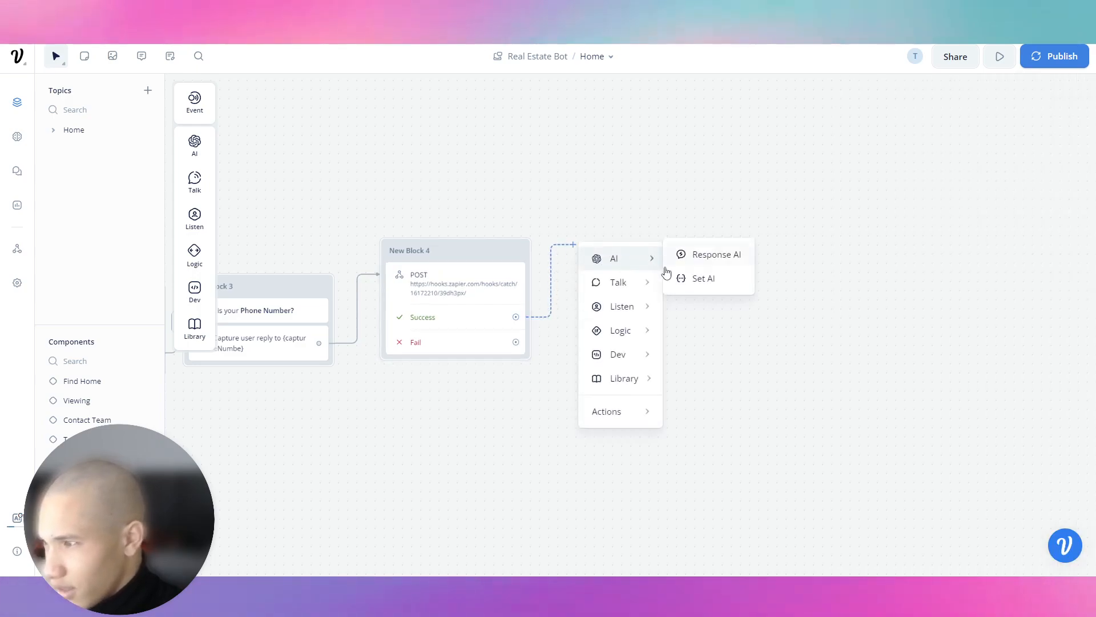
pyautogui.moveTo(628, 282)
pyautogui.click(693, 288)
pyautogui.click(998, 146)
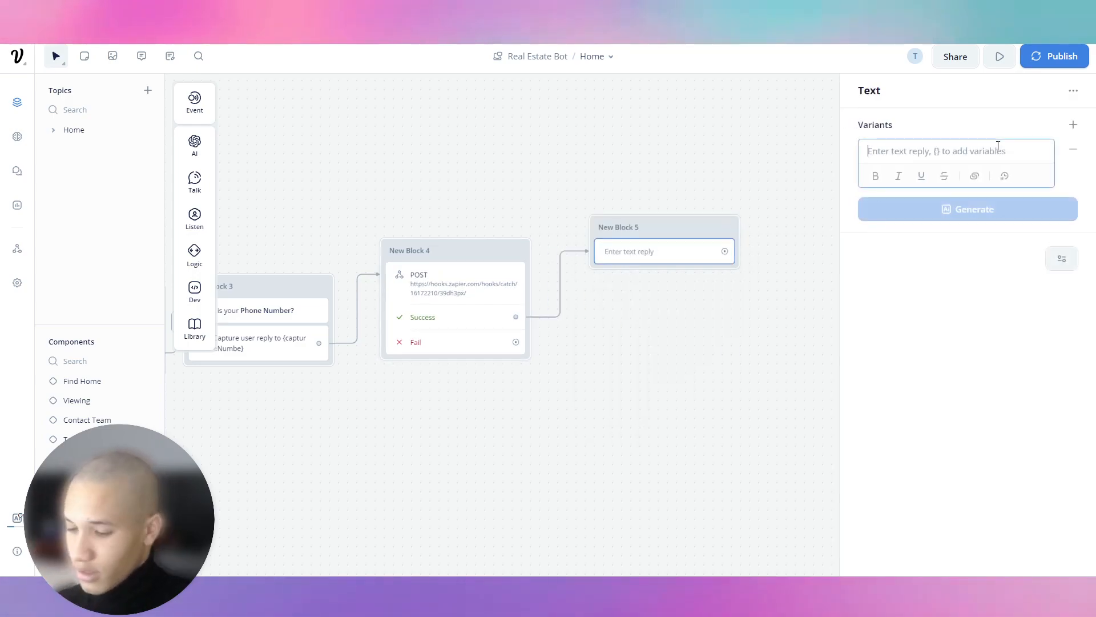
pyautogui.write('Thank you! Our team will reach out to ')
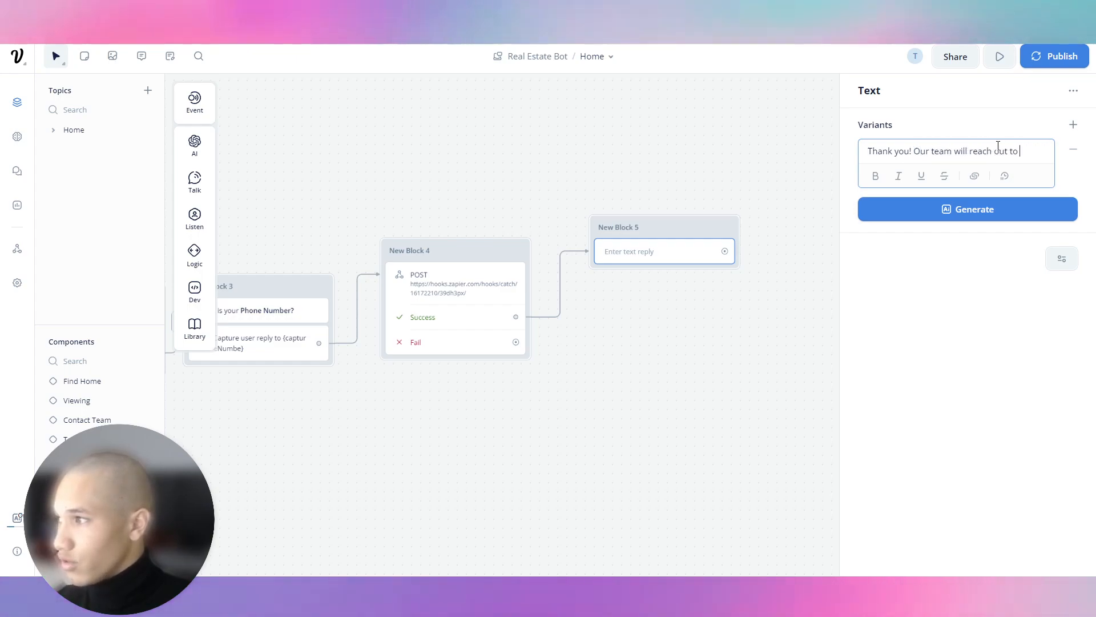
pyautogui.write('you shortly to help you view this property.')
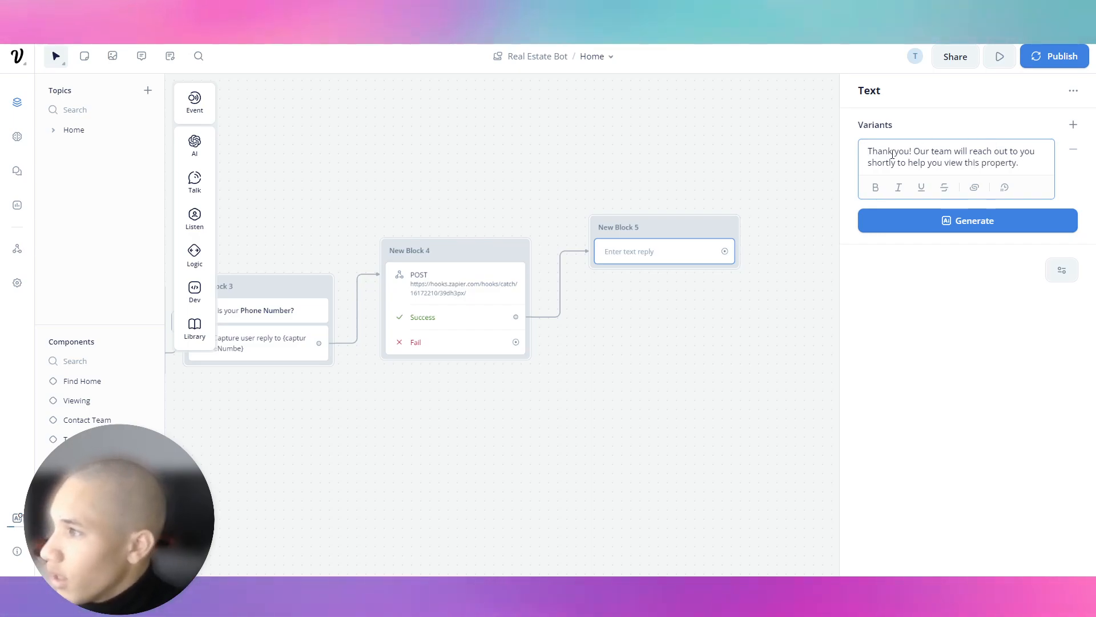
pyautogui.click(704, 189)
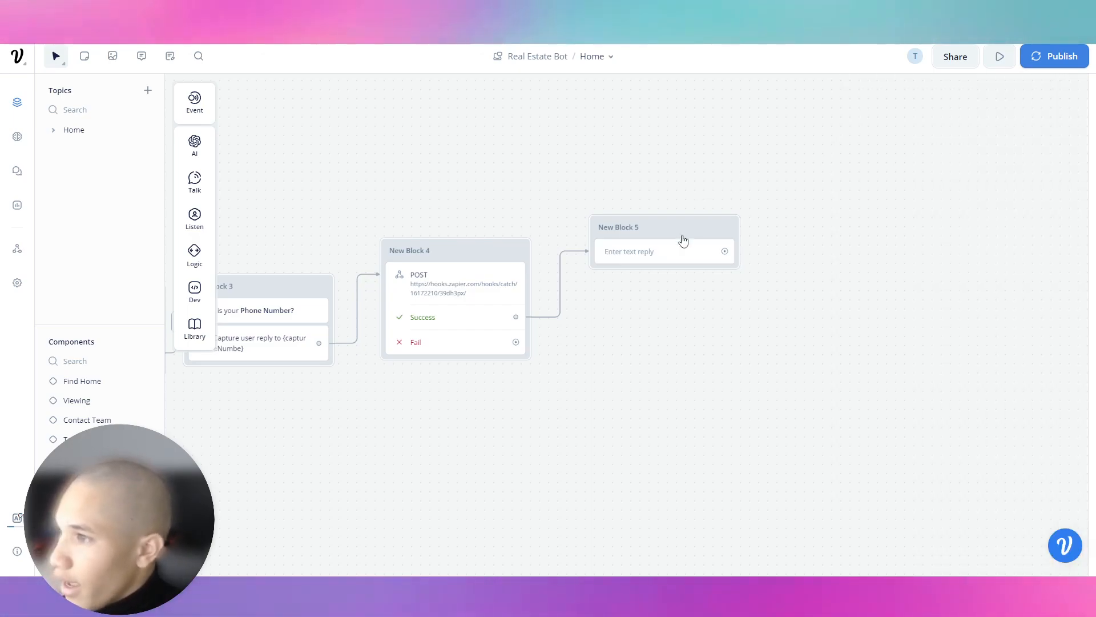
# Reopen the thank-you reply to check it and bring the whole lead flow into view.
pyautogui.click(656, 264)
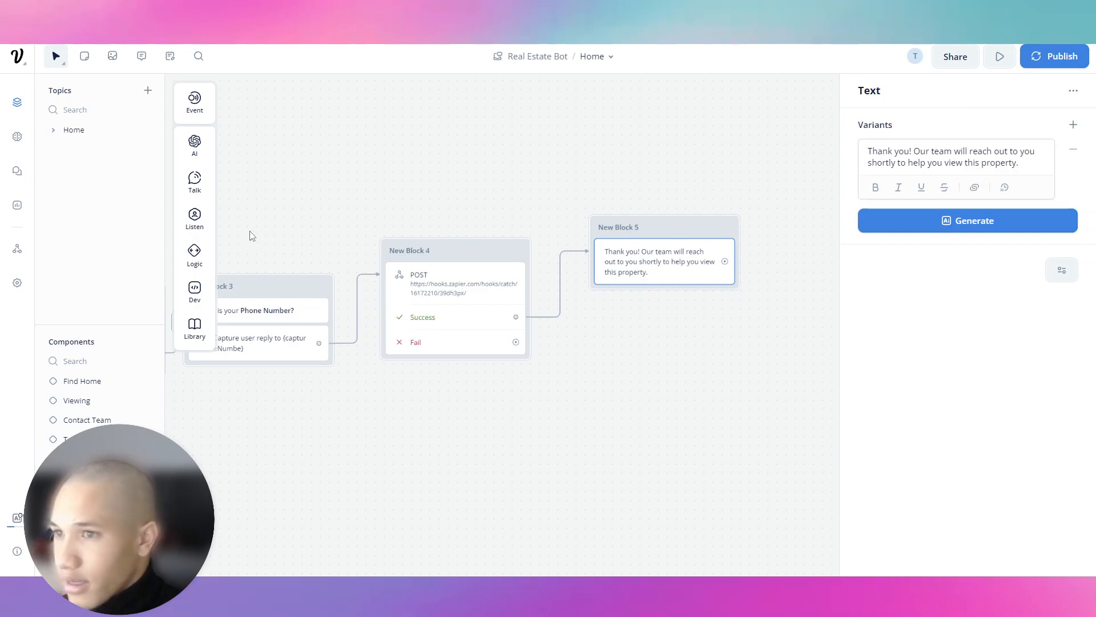
pyautogui.moveTo(466, 172); pyautogui.dragTo(782, 174)
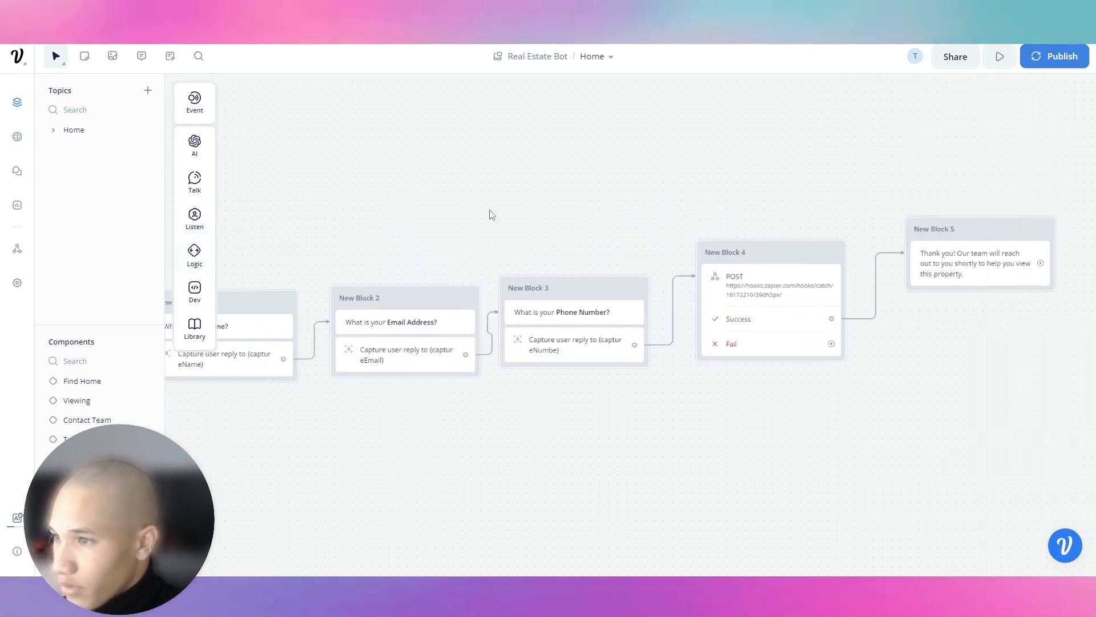
pyautogui.scroll(-3, 614, 247)
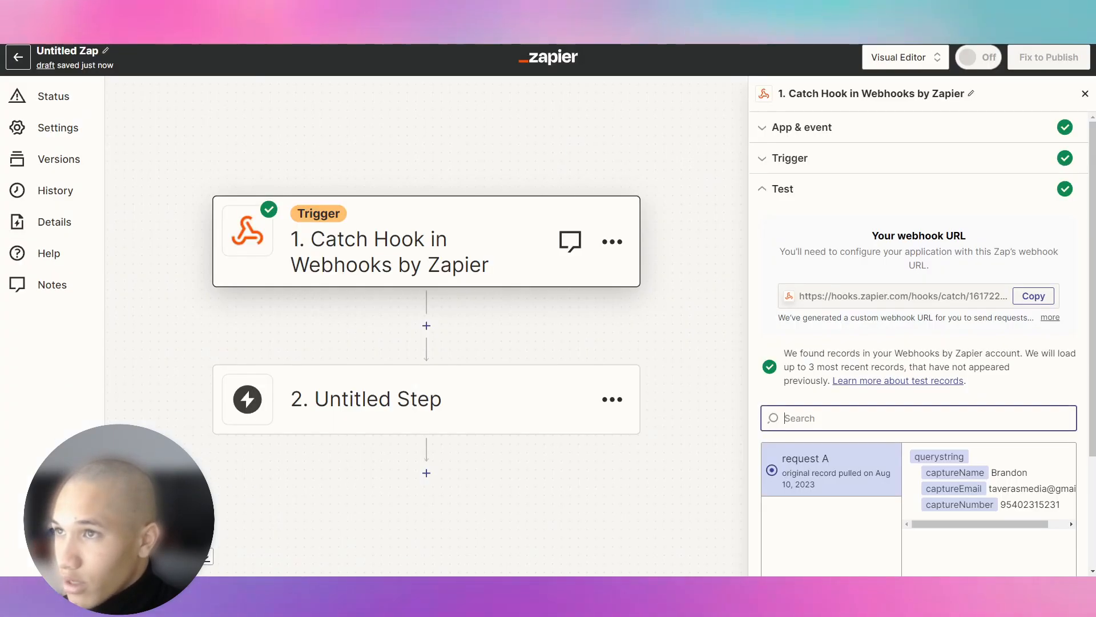
# Continue with the selected test record and pick Google Sheets as the action app.
pyautogui.scroll(-3, 804, 444)
pyautogui.click(883, 539)
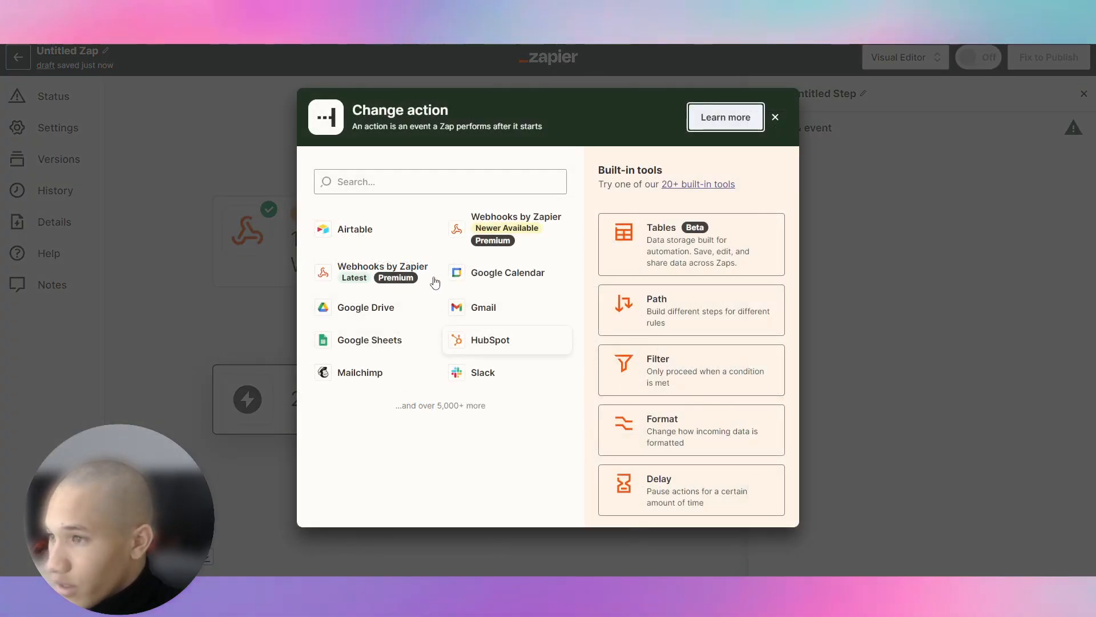
pyautogui.click(354, 344)
# Choose Update Spreadsheet Row as the event and start signing in a Google account.
pyautogui.click(909, 236)
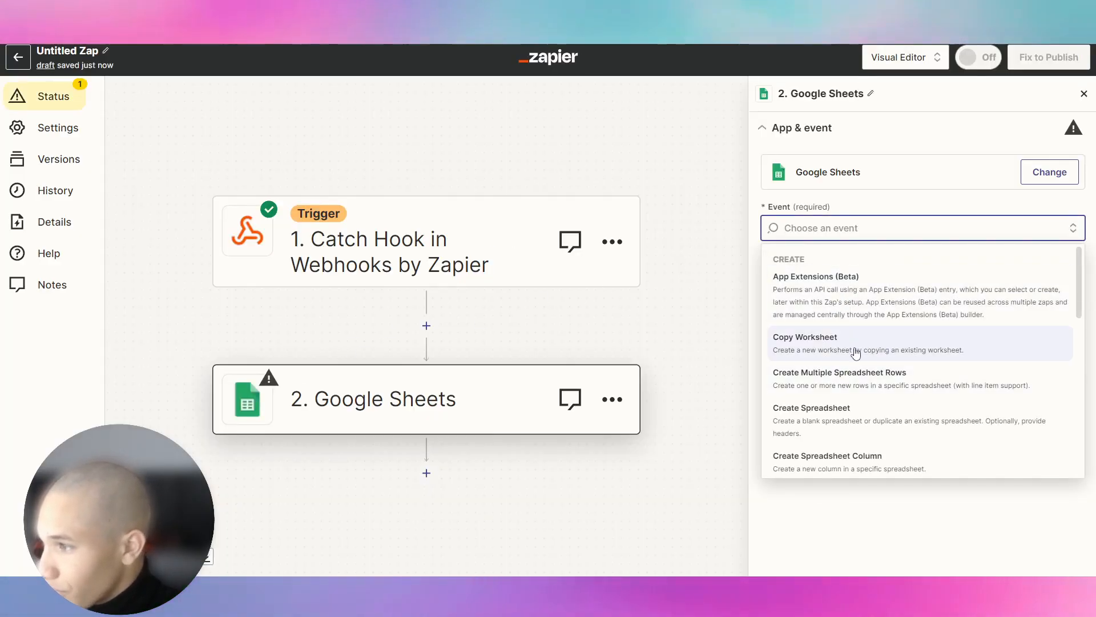
pyautogui.scroll(-2, 848, 372)
pyautogui.scroll(3, 833, 350)
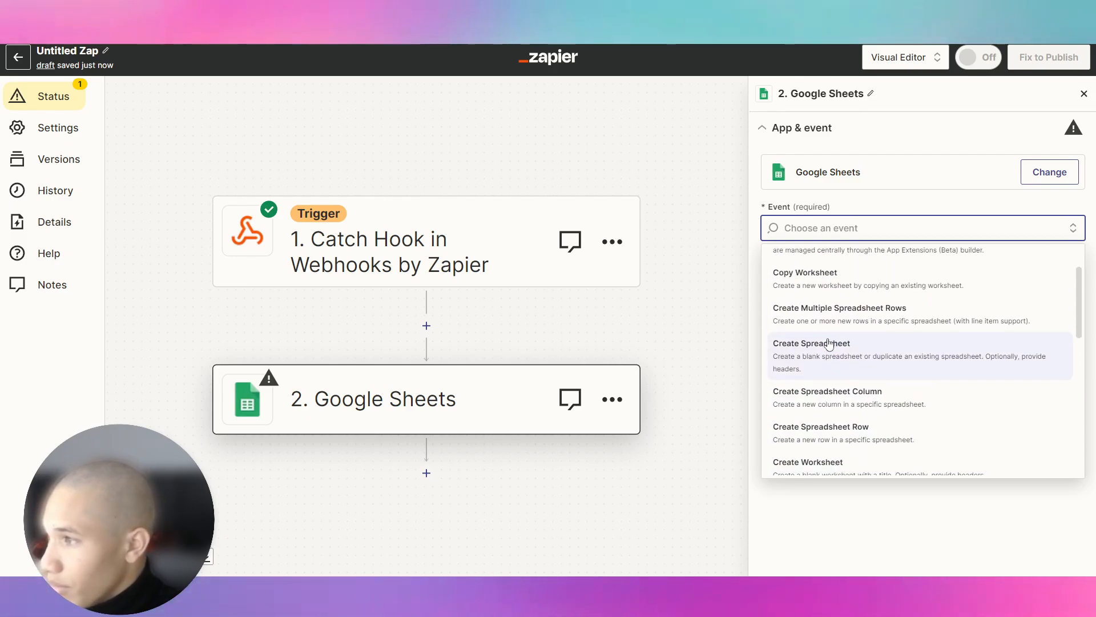
pyautogui.scroll(-5, 836, 337)
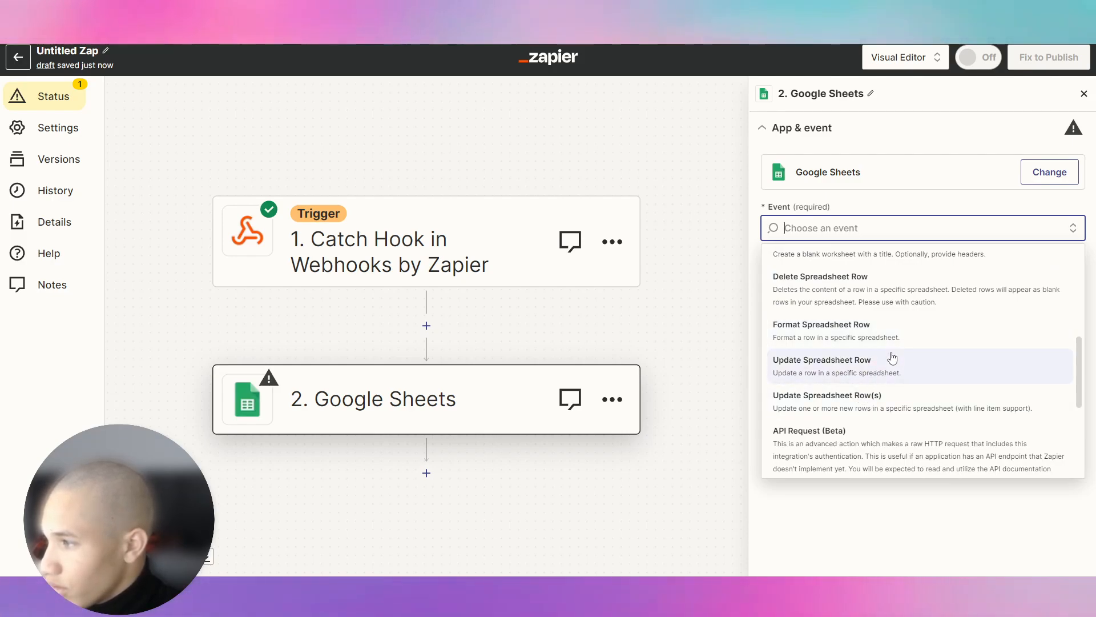
pyautogui.click(893, 358)
pyautogui.click(874, 298)
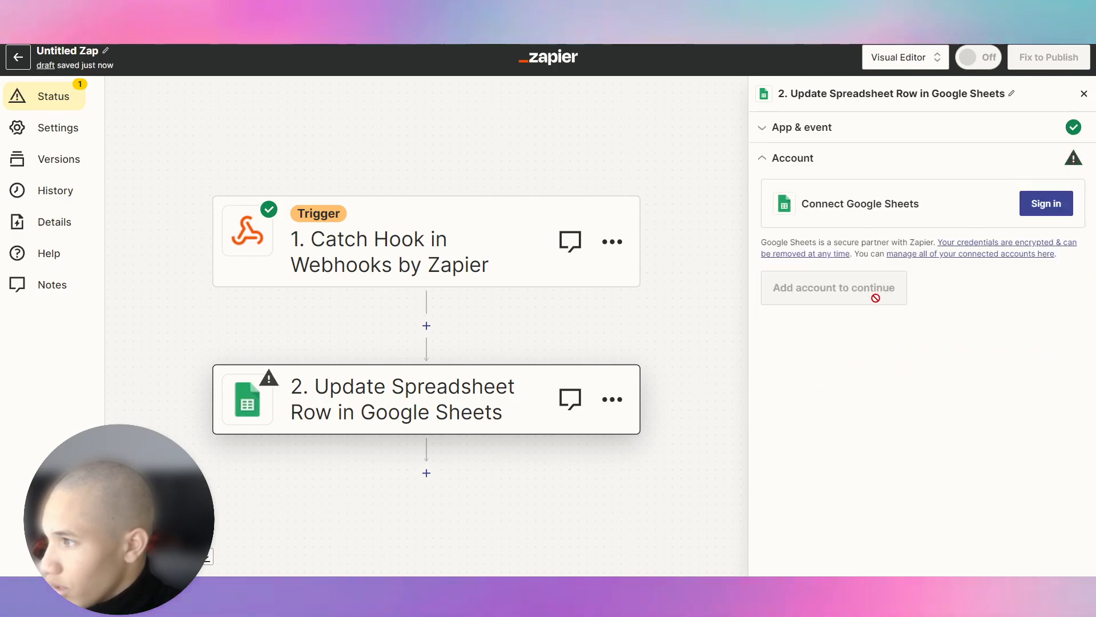
pyautogui.click(1028, 211)
pyautogui.moveTo(285, 23); pyautogui.dragTo(0, 41)
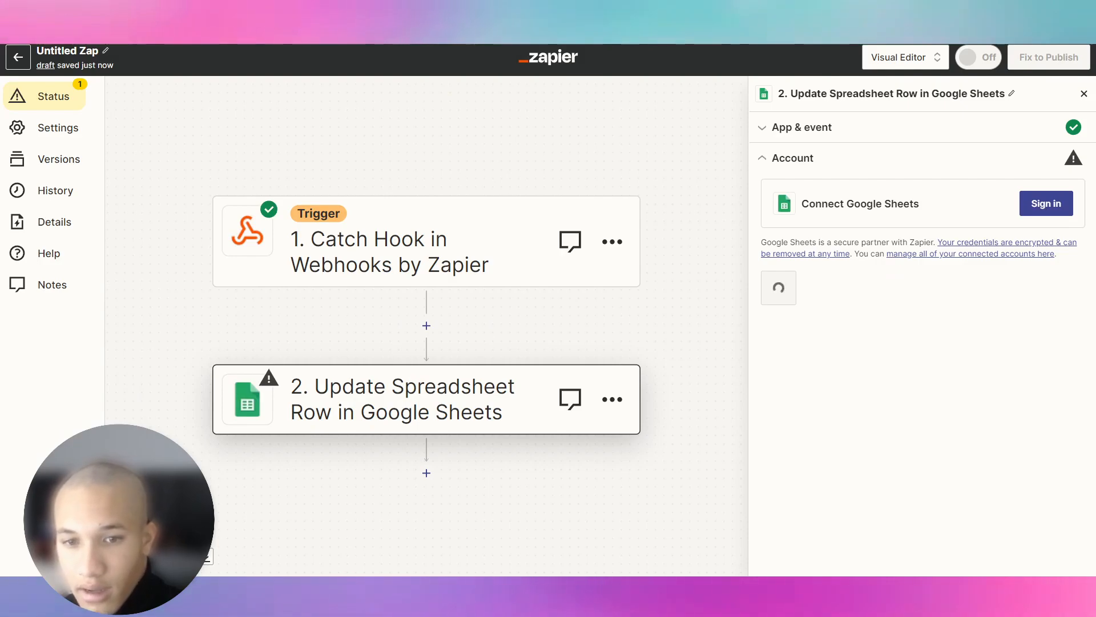
# In Google Sheets, confirm the active account and delete the old lead rows A2:C3.
pyautogui.hotkey('ctrl', 'Tab')
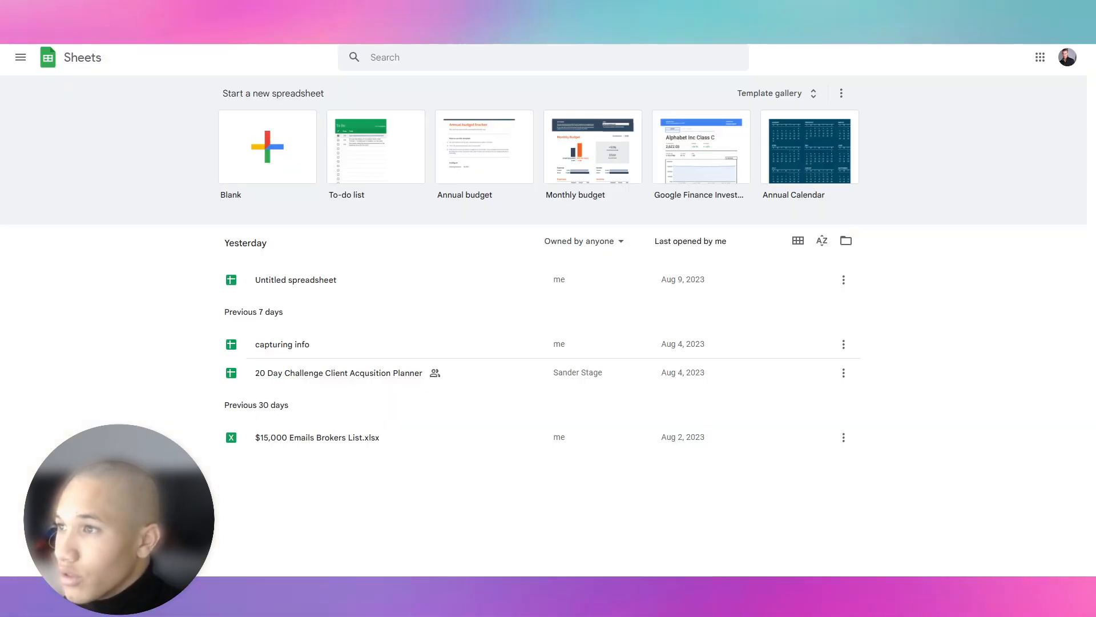
pyautogui.click(1040, 58)
pyautogui.click(1069, 57)
pyautogui.click(1074, 56)
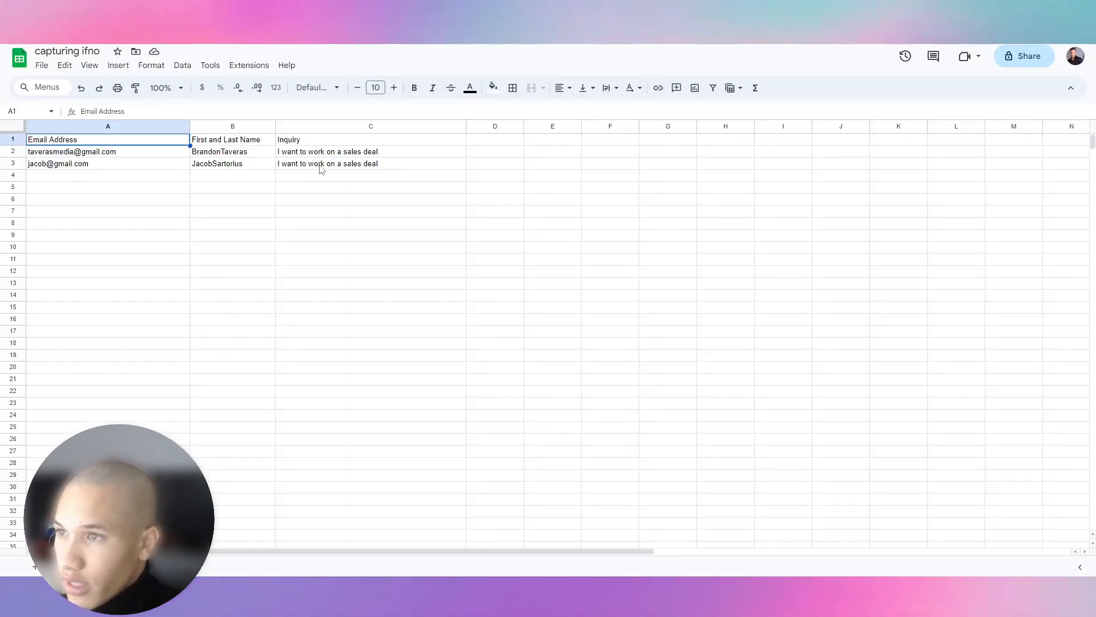
pyautogui.click(320, 166)
pyautogui.keyDown('shift'); pyautogui.click(84, 152); pyautogui.keyUp('shift')
pyautogui.press('Delete')
# Set the headers A1–C1 to Name, Email Address and Phone Number.
pyautogui.tripleClick(84, 141)
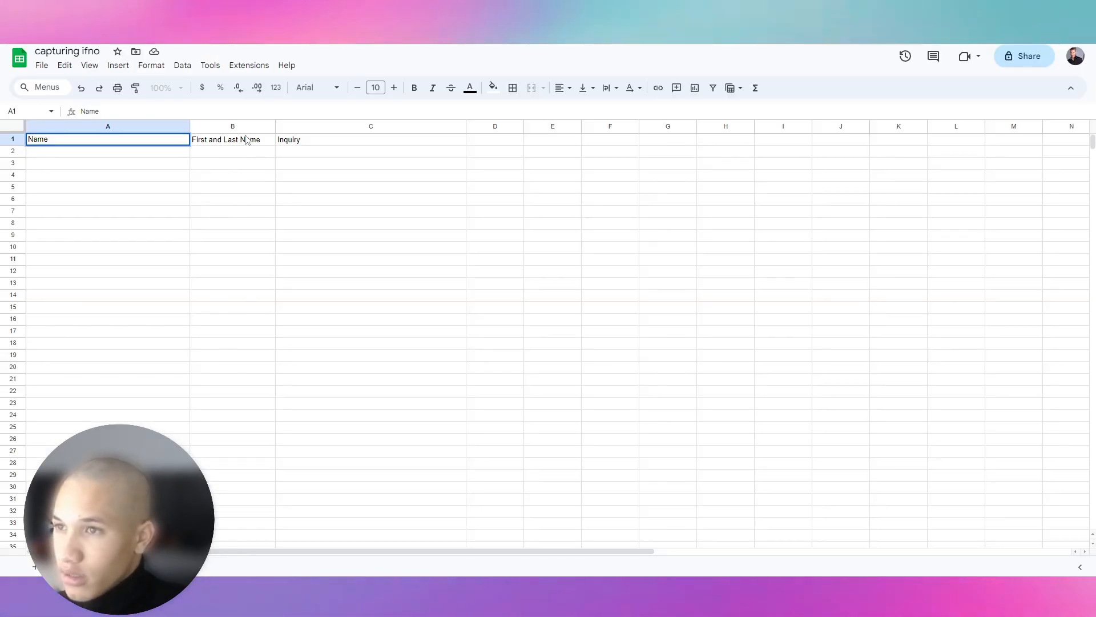
pyautogui.click(247, 140)
pyautogui.doubleClick(245, 142)
pyautogui.write('Email Address')
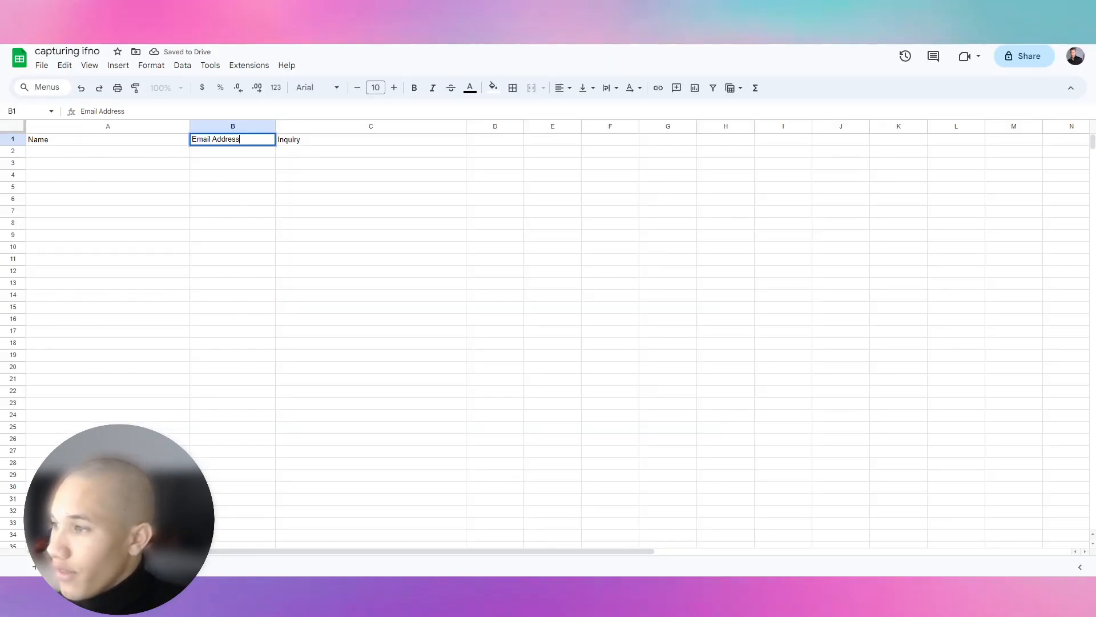
pyautogui.click(337, 142)
pyautogui.doubleClick(335, 141)
pyautogui.write('Number')
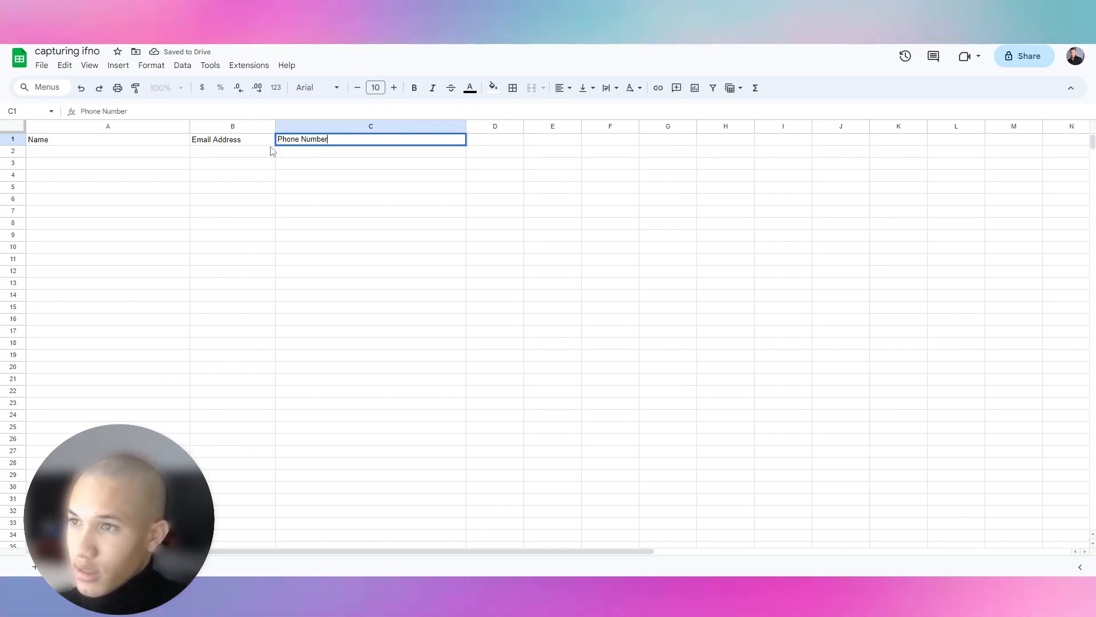
pyautogui.click(151, 151)
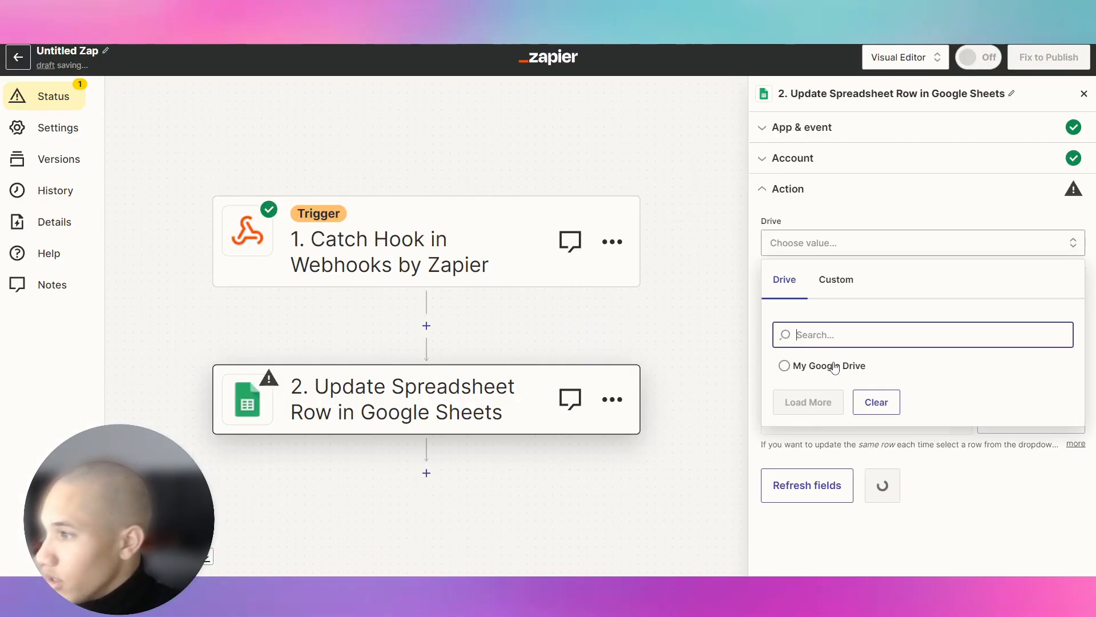
# Set the Update step to My Google Drive, spreadsheet capturing ifno, worksheet Sheet1, and check the empty Row list.
pyautogui.click(825, 365)
pyautogui.click(821, 310)
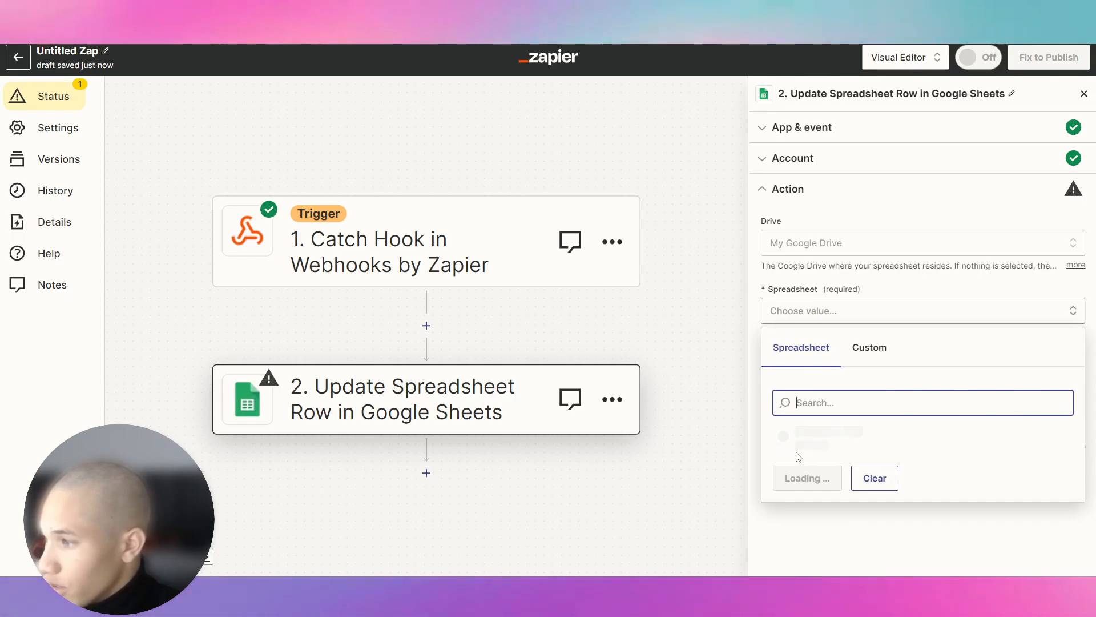
pyautogui.click(832, 445)
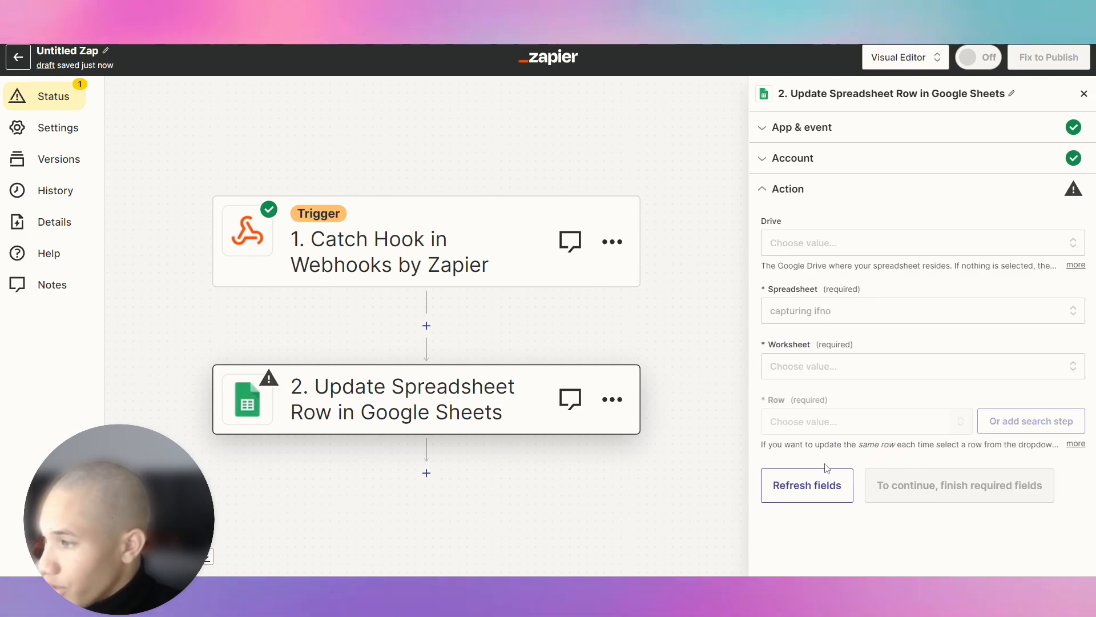
pyautogui.click(821, 367)
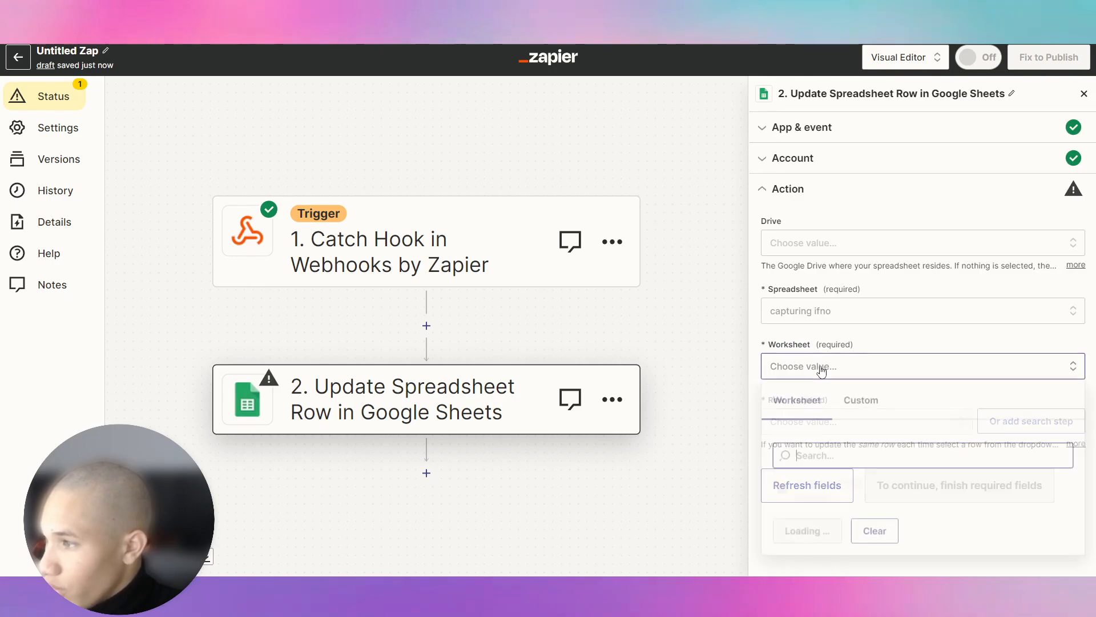
pyautogui.click(788, 491)
pyautogui.click(823, 421)
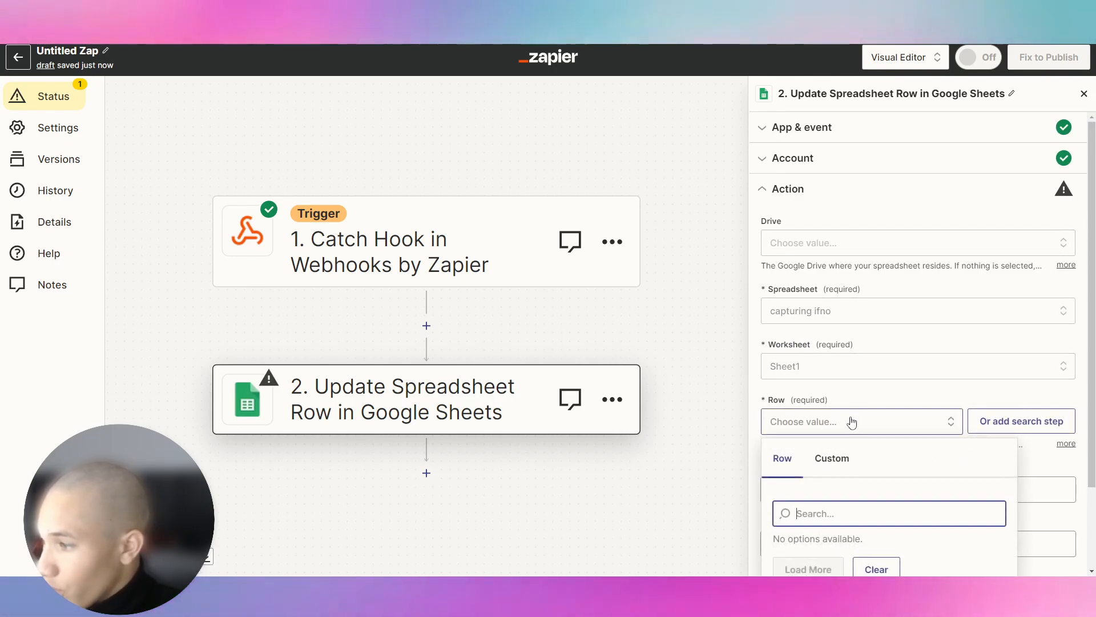
pyautogui.click(850, 398)
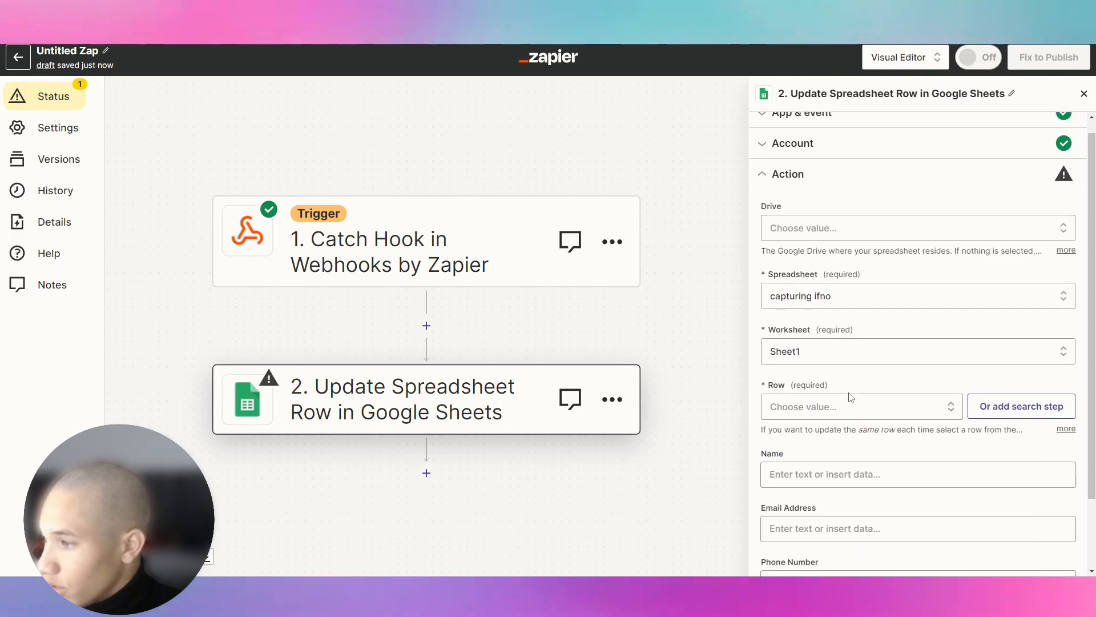
pyautogui.scroll(-2, 850, 398)
pyautogui.click(844, 321)
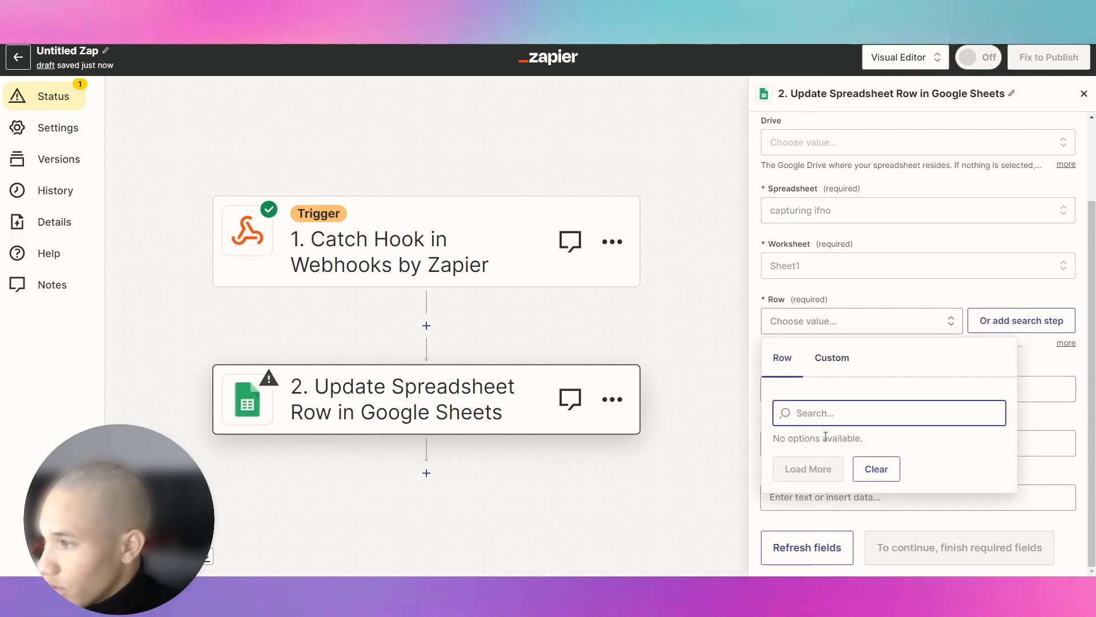
pyautogui.click(876, 467)
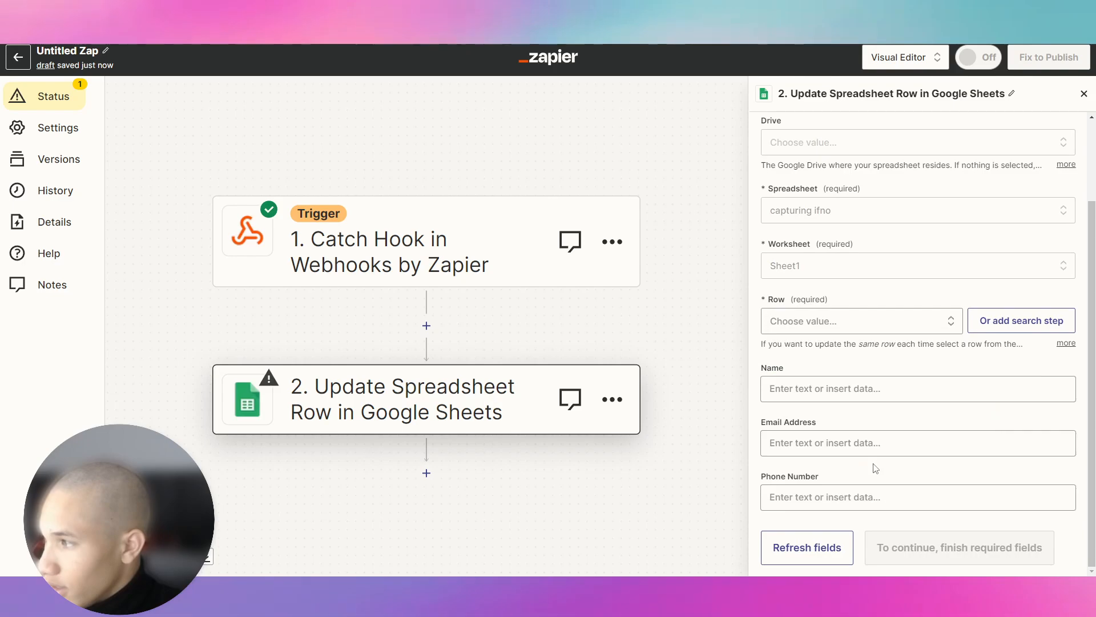
# Add a Lookup Spreadsheet Row search step and review its lookup value data choices.
pyautogui.click(1013, 321)
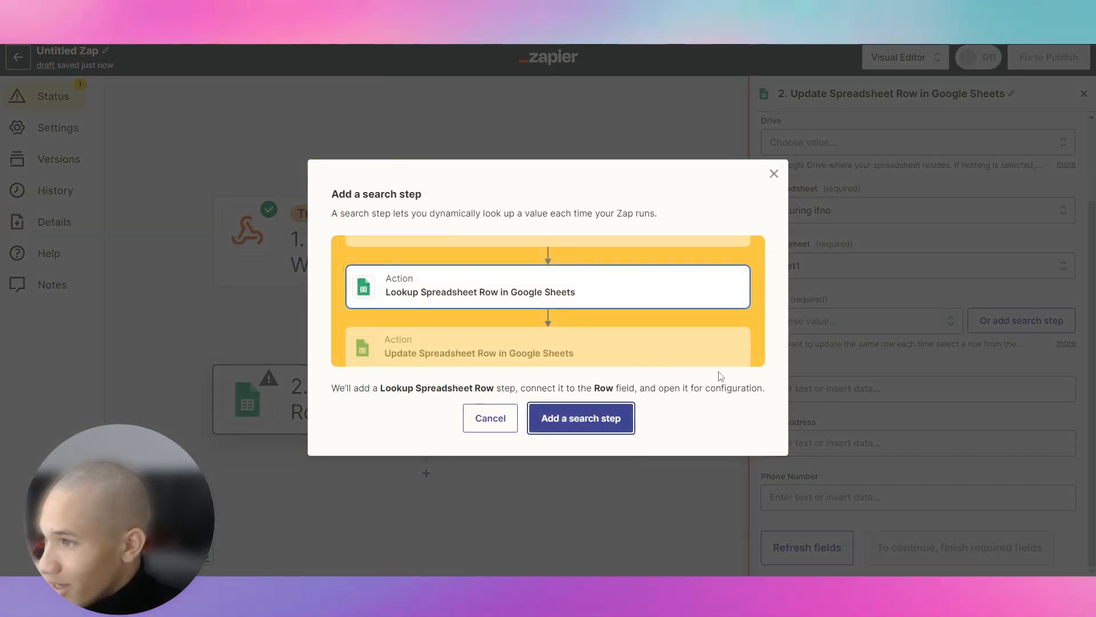
pyautogui.click(587, 429)
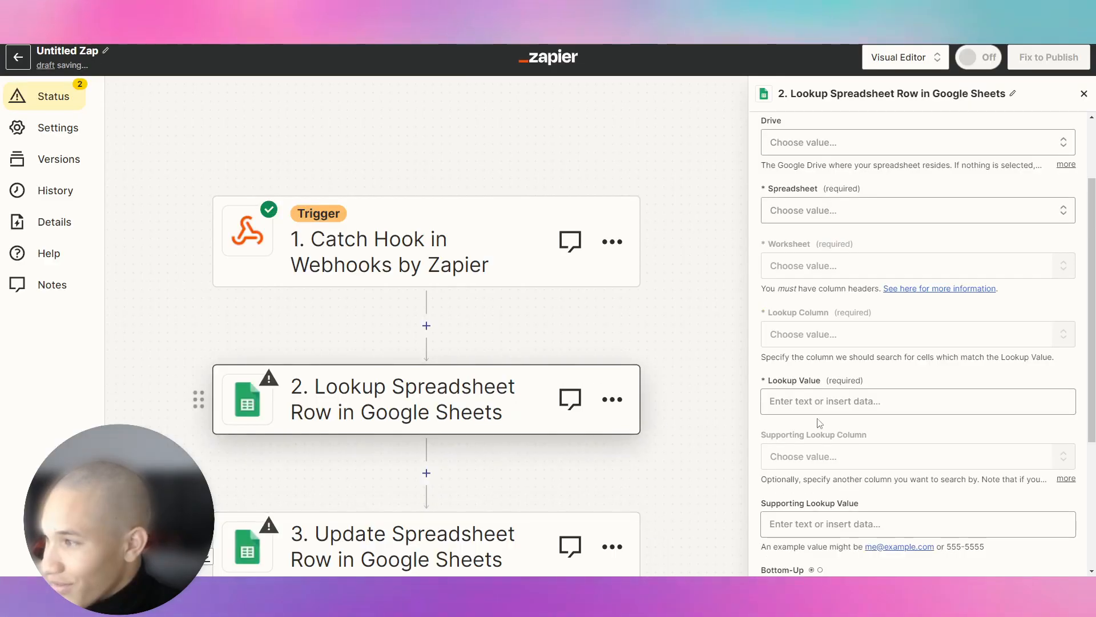
pyautogui.click(862, 405)
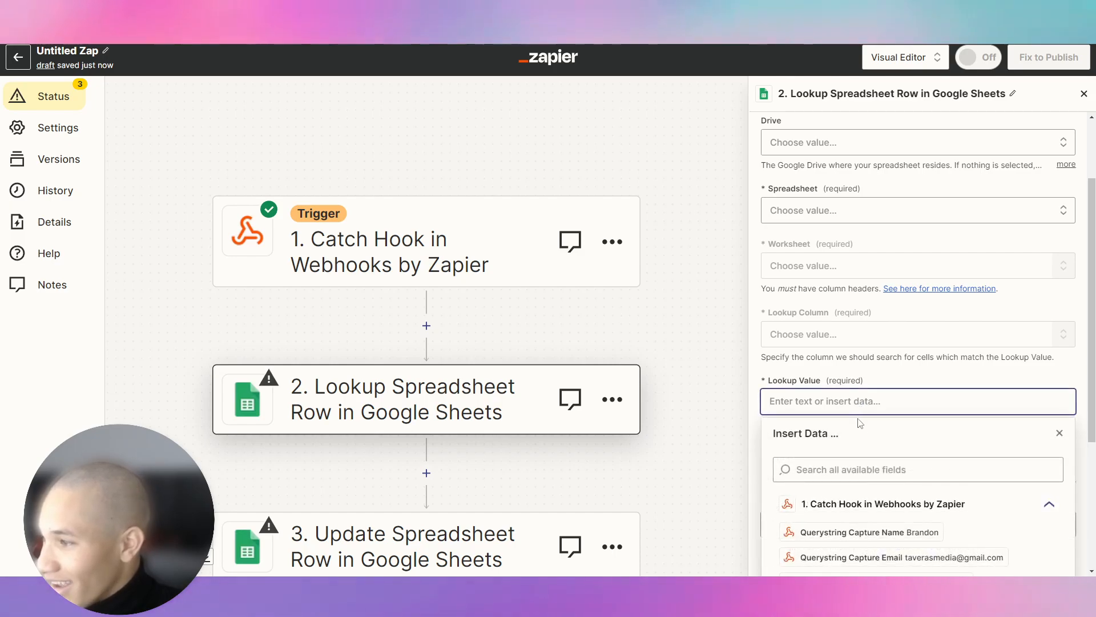
pyautogui.scroll(-2, 854, 423)
pyautogui.click(870, 281)
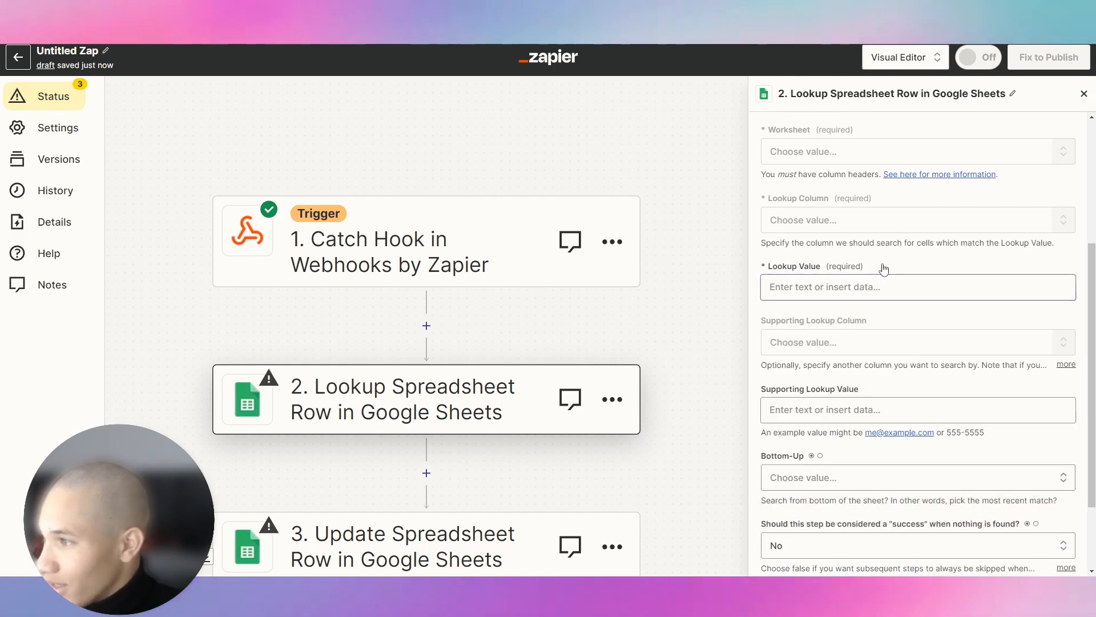
pyautogui.scroll(4, 862, 320)
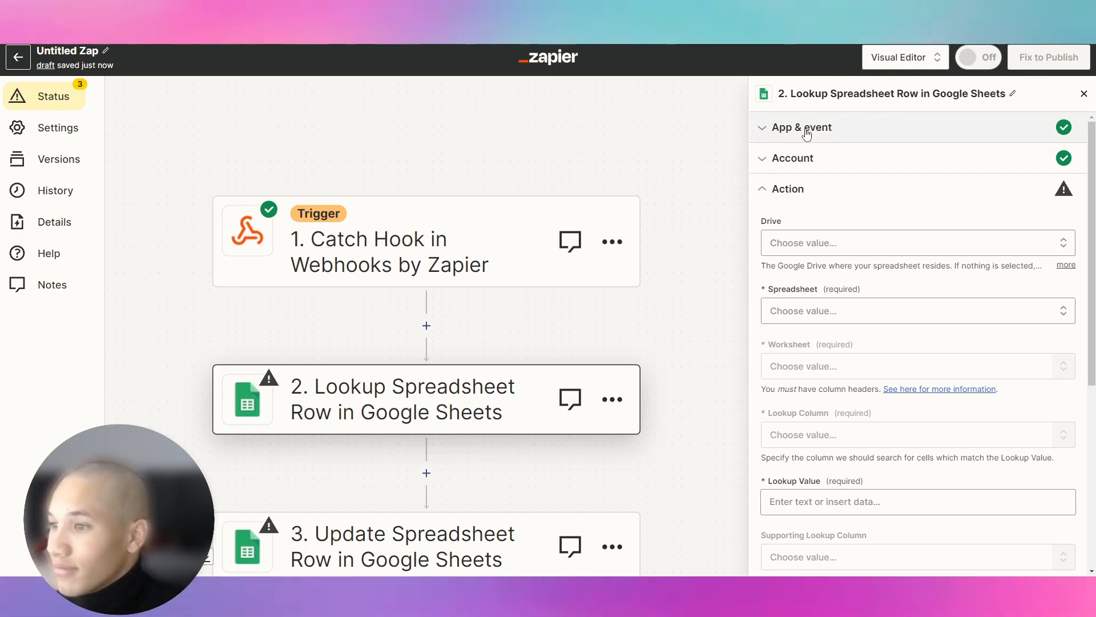
# Delete both the Lookup Spreadsheet Row and Update Spreadsheet Row steps.
pyautogui.click(622, 404)
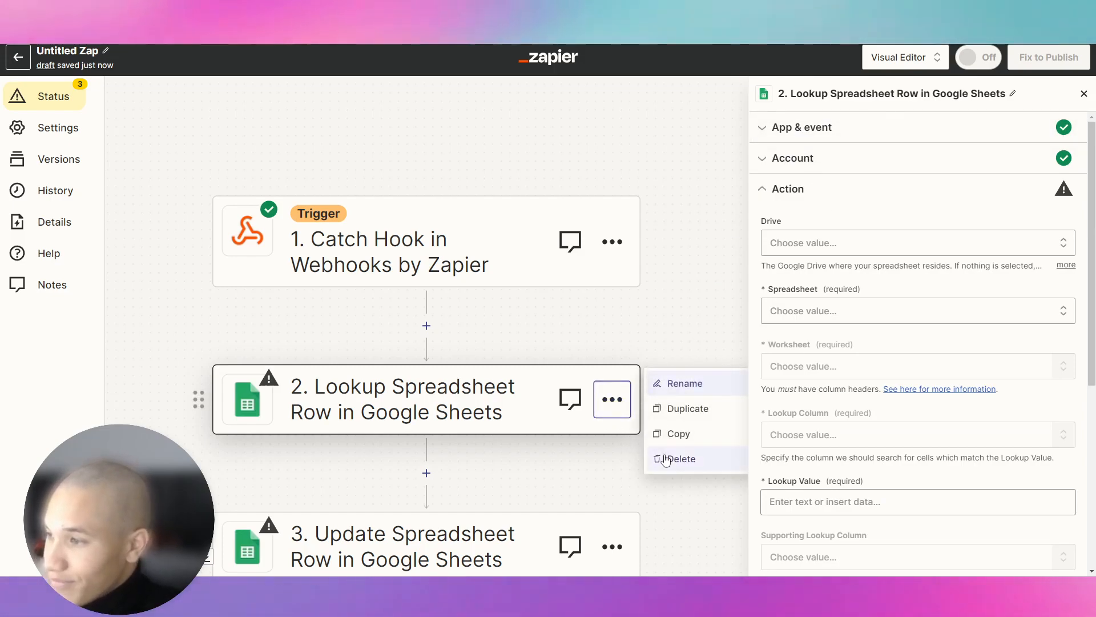
pyautogui.click(685, 471)
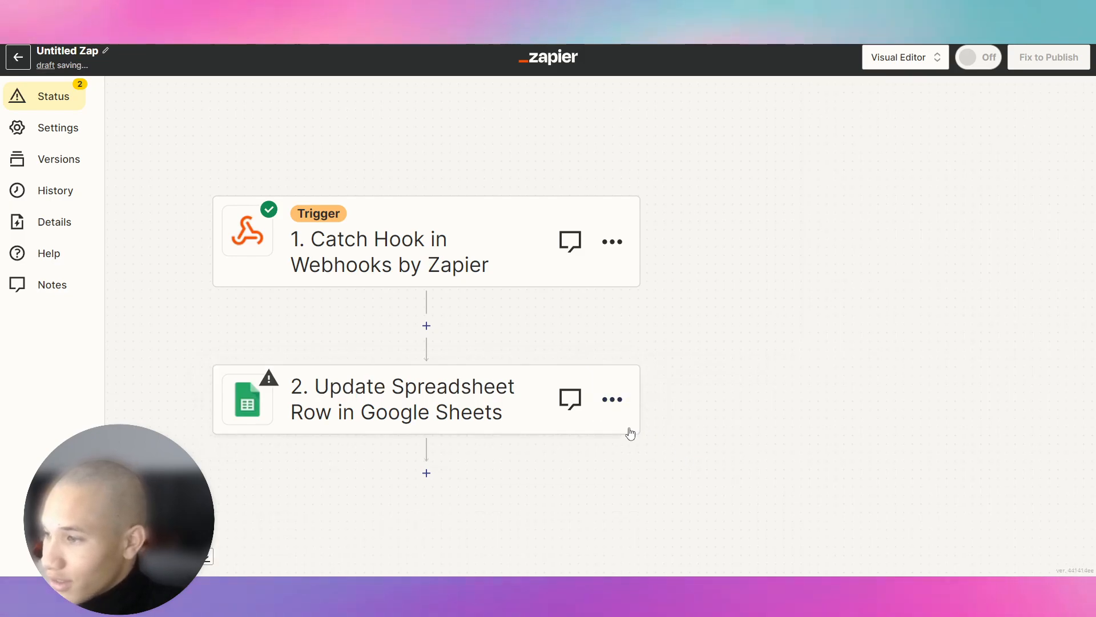
pyautogui.click(611, 398)
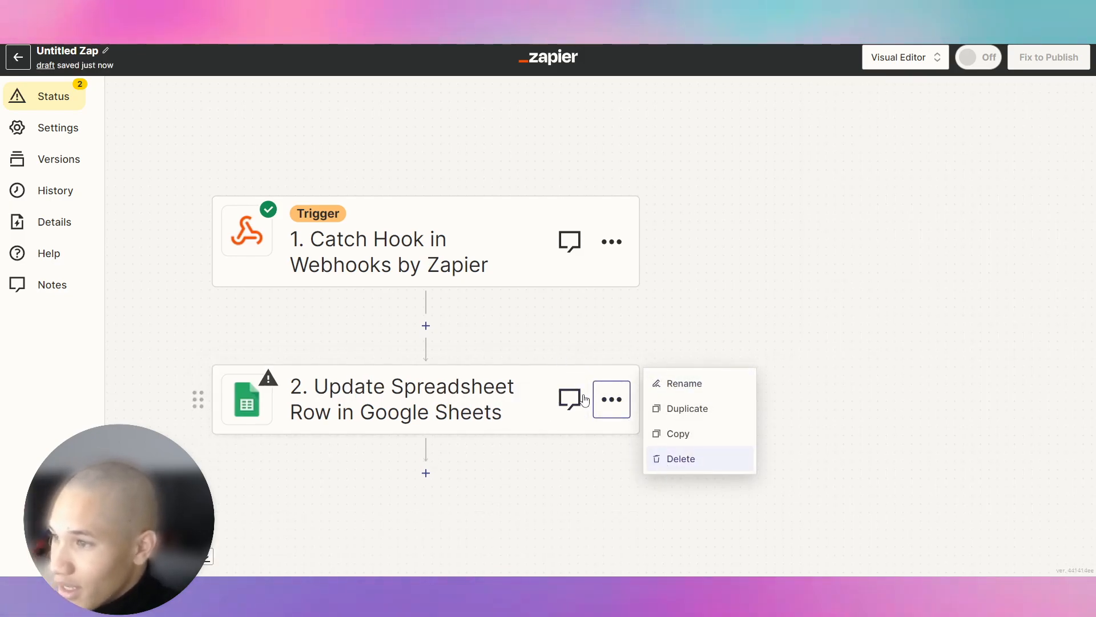
pyautogui.click(685, 458)
pyautogui.click(687, 457)
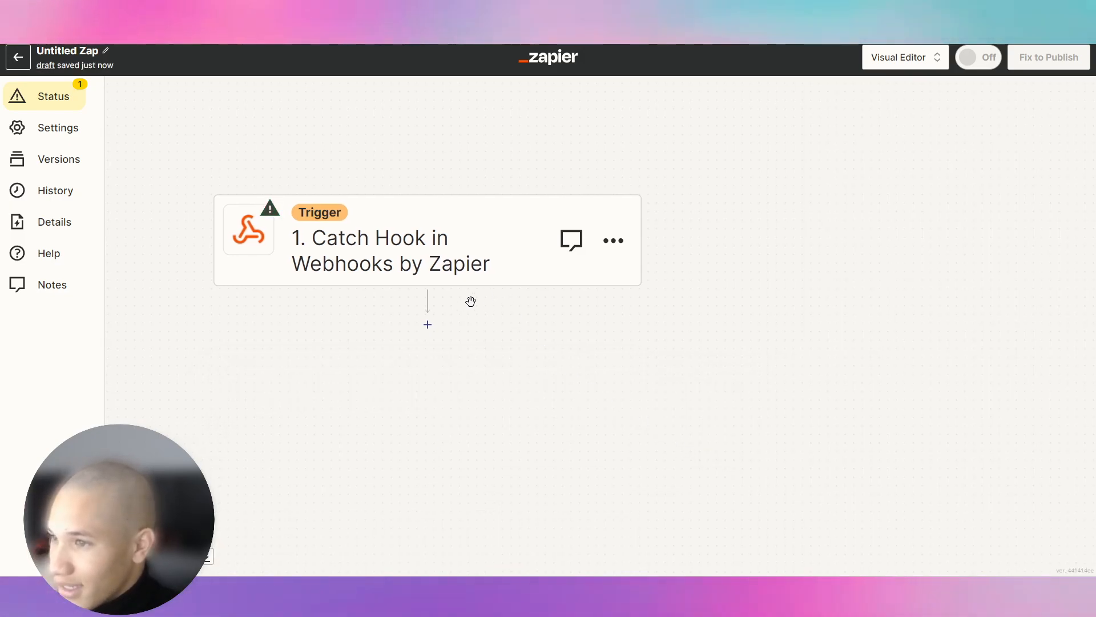
# Add a Google Sheets Create Spreadsheet Row action after the trigger using the connected Google account.
pyautogui.click(427, 325)
pyautogui.click(400, 339)
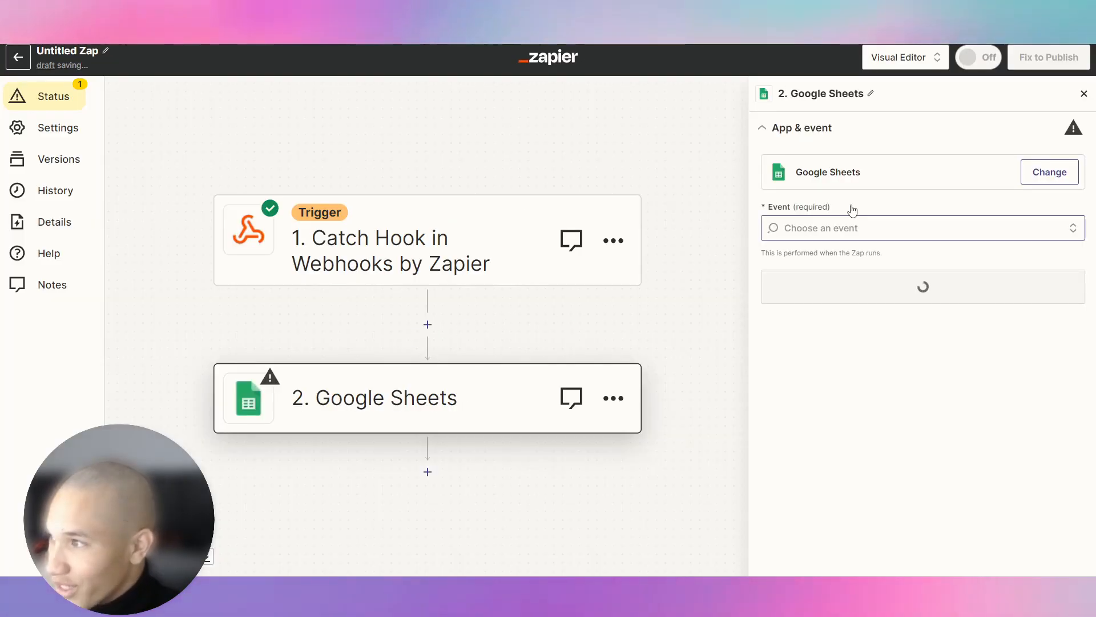
pyautogui.click(869, 228)
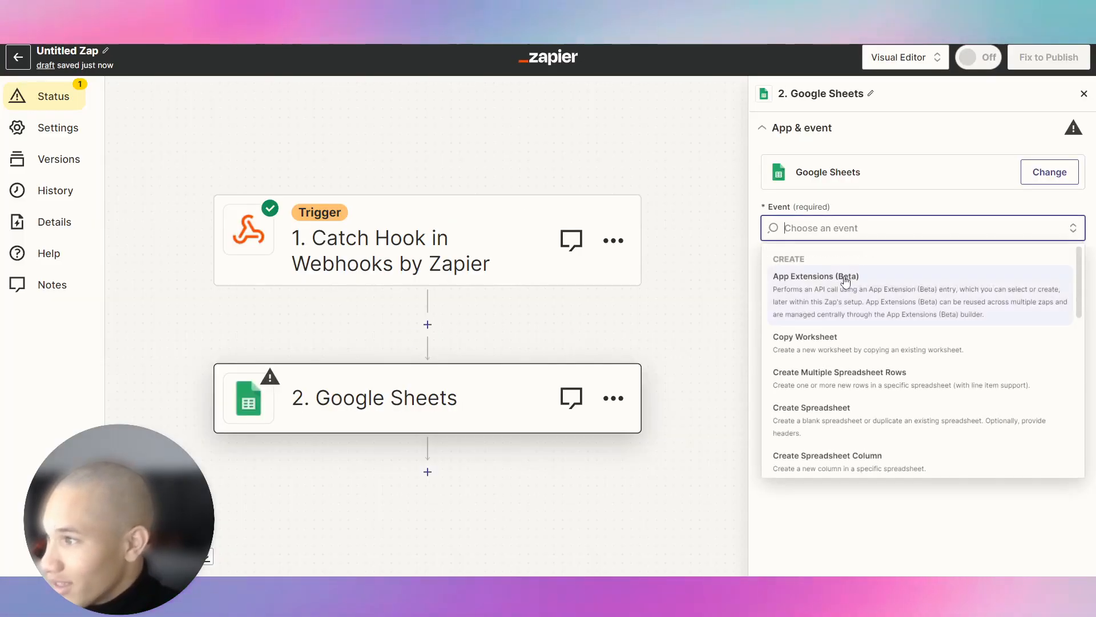
pyautogui.scroll(-1, 866, 430)
pyautogui.click(863, 437)
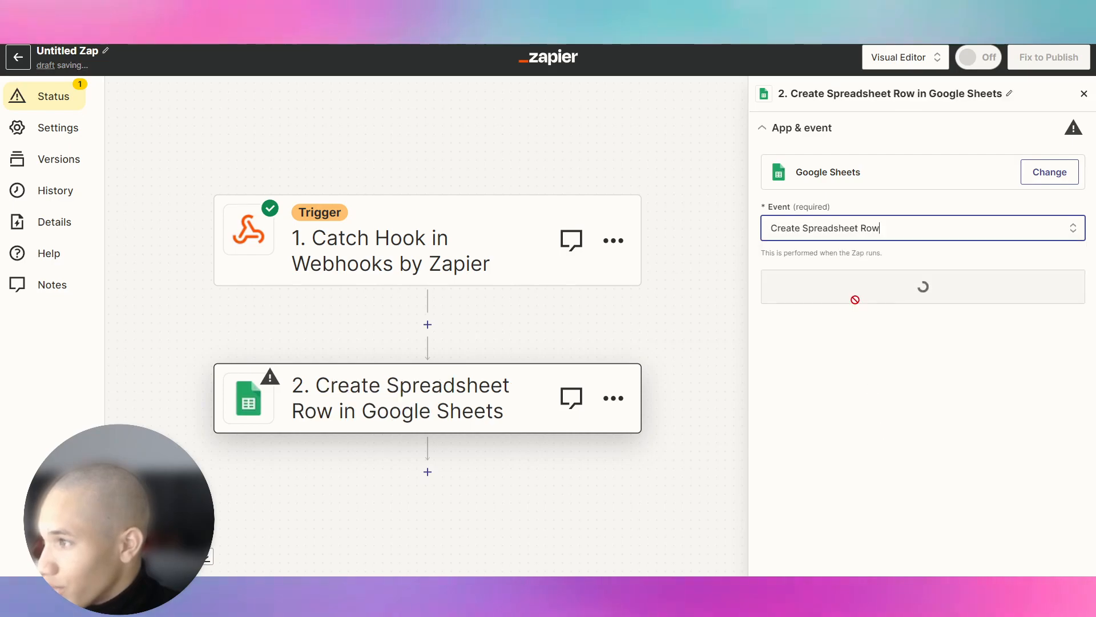
pyautogui.click(861, 297)
pyautogui.click(828, 354)
pyautogui.click(820, 245)
# Point the action at My Google Drive, spreadsheet capturing ifno, worksheet Sheet1.
pyautogui.click(801, 366)
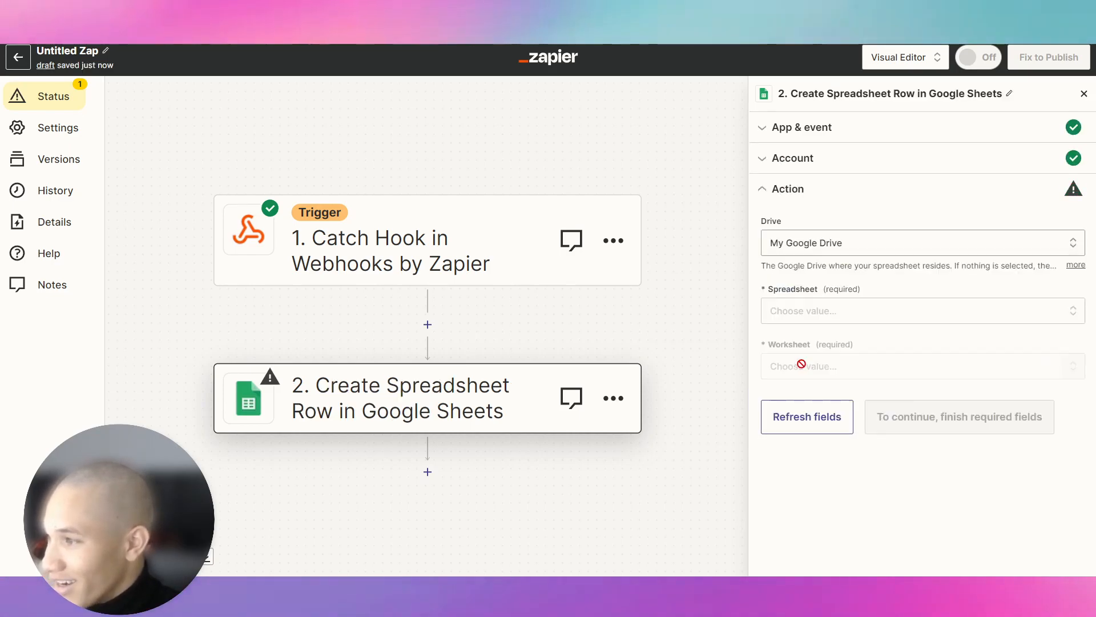
pyautogui.click(797, 313)
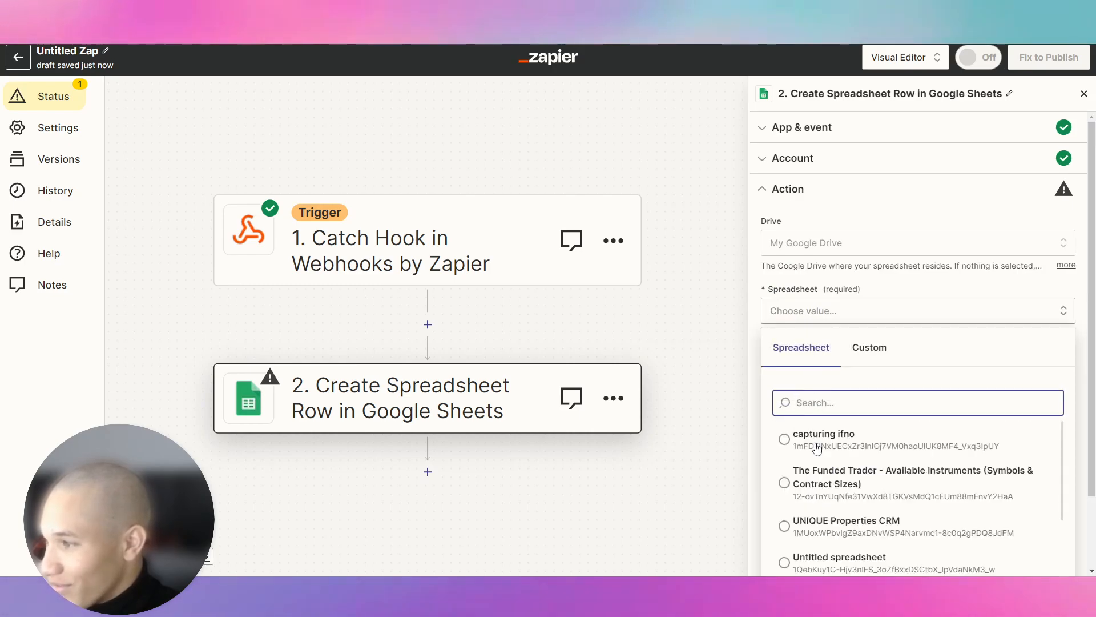
pyautogui.click(817, 441)
pyautogui.click(816, 372)
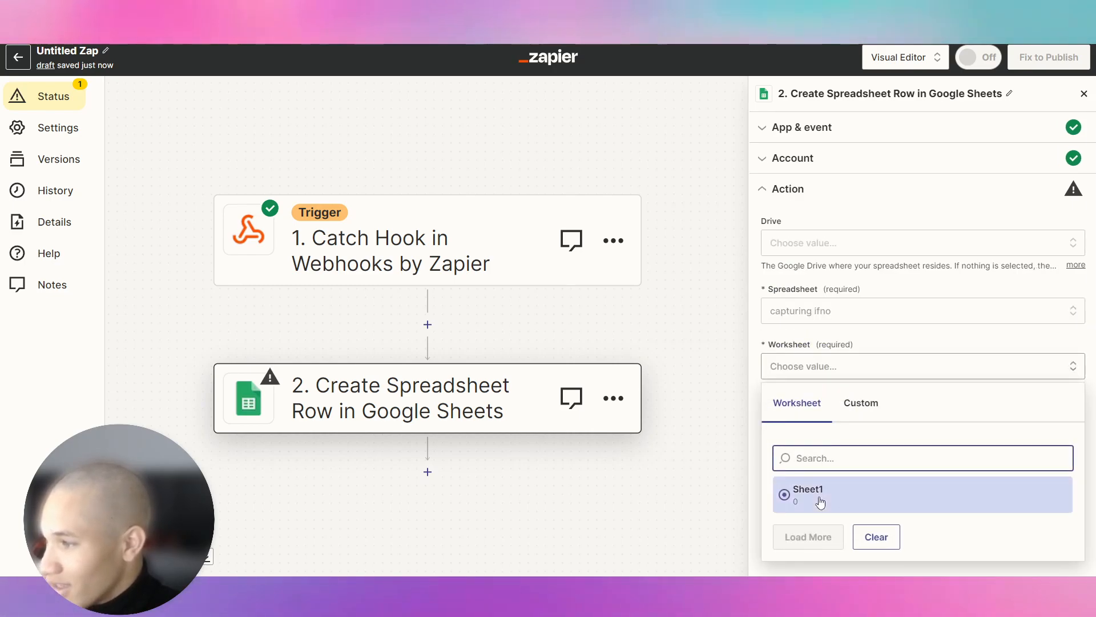
pyautogui.click(820, 495)
# Map the captured name, email and number into Name, Email Address and Phone Number, then send a test row.
pyautogui.click(826, 352)
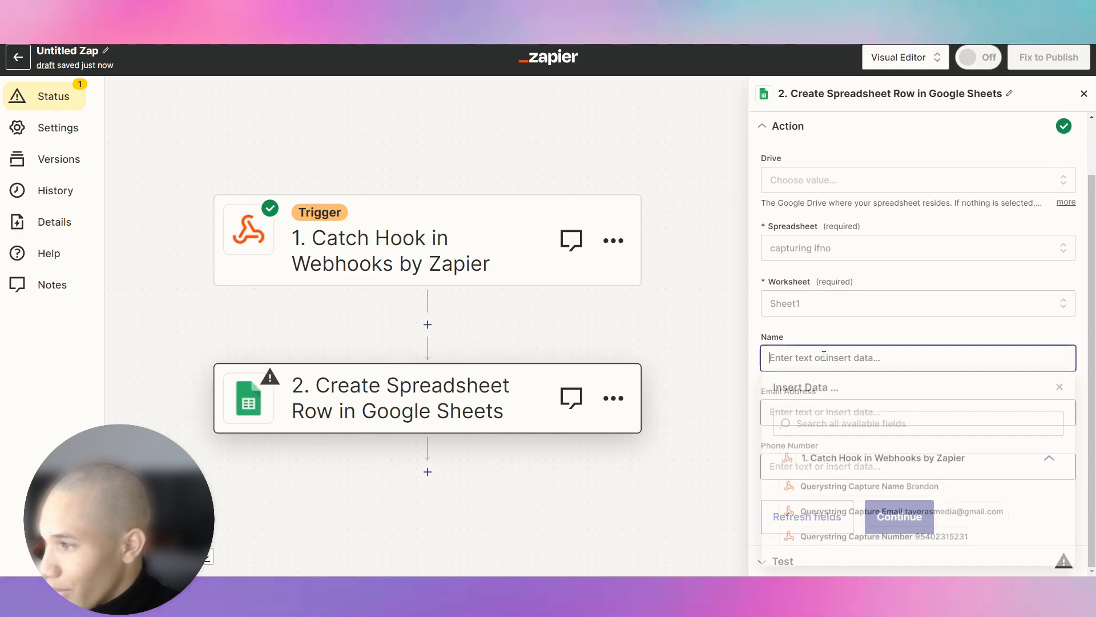
pyautogui.click(826, 490)
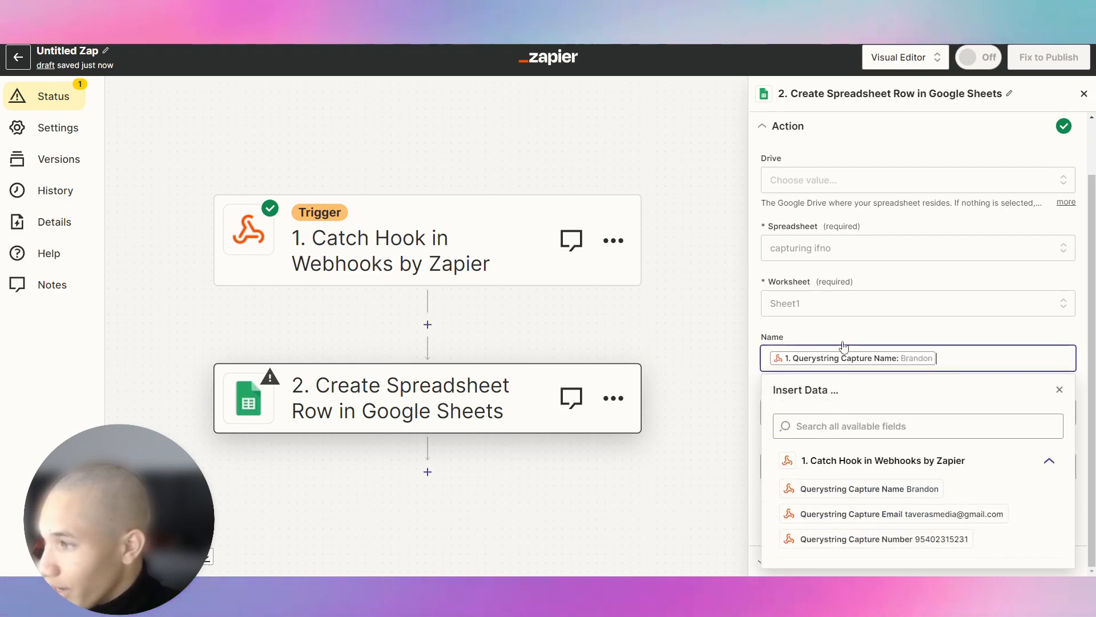
pyautogui.click(832, 411)
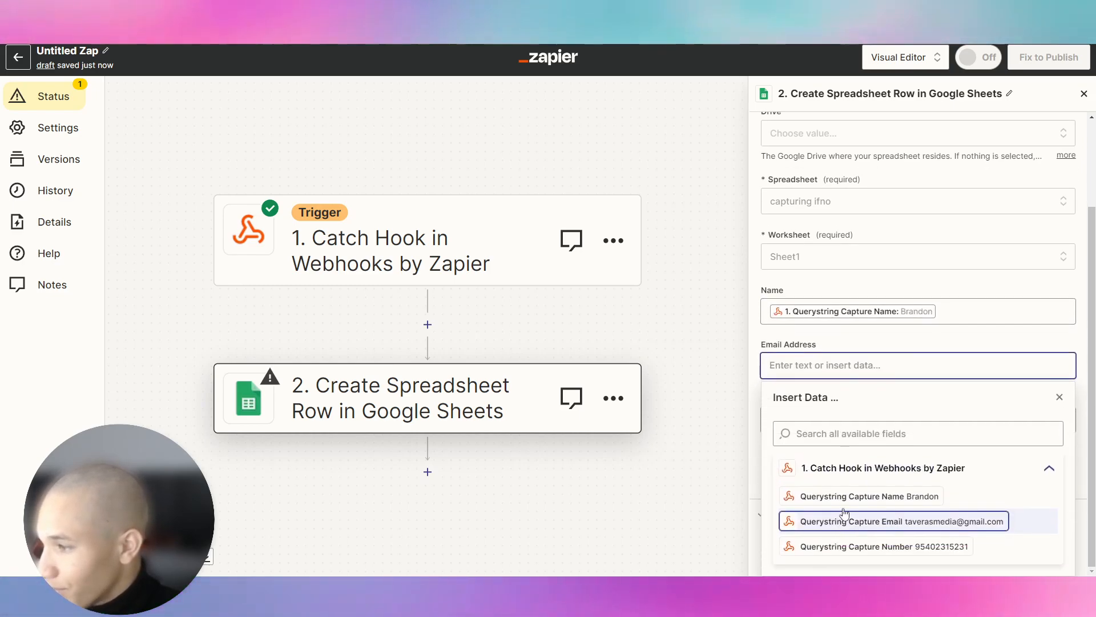
pyautogui.click(843, 516)
pyautogui.click(833, 420)
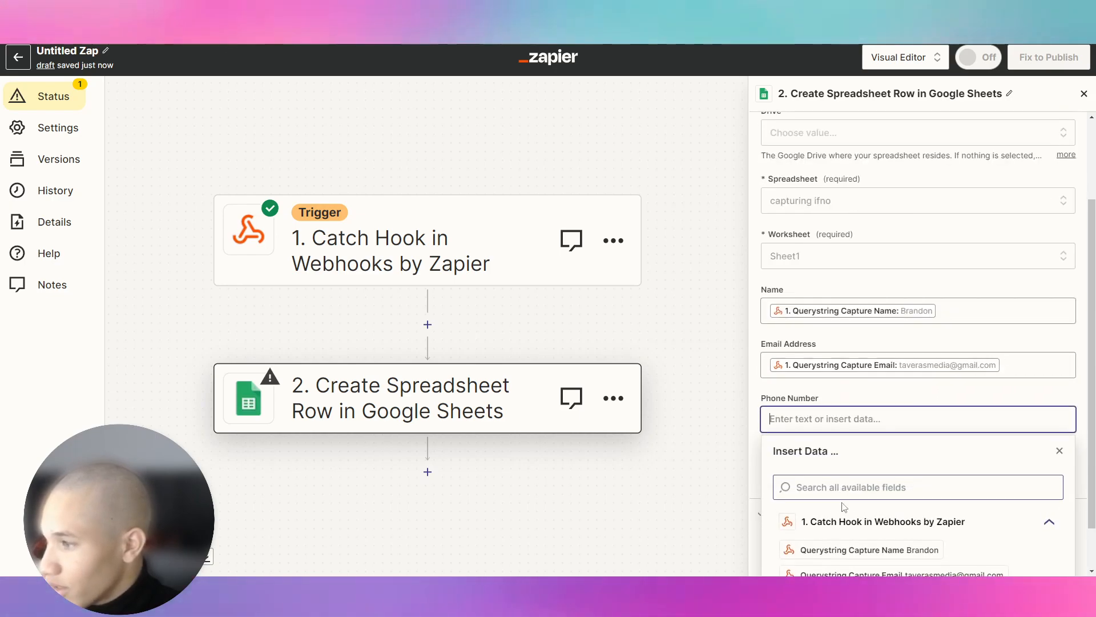
pyautogui.click(880, 546)
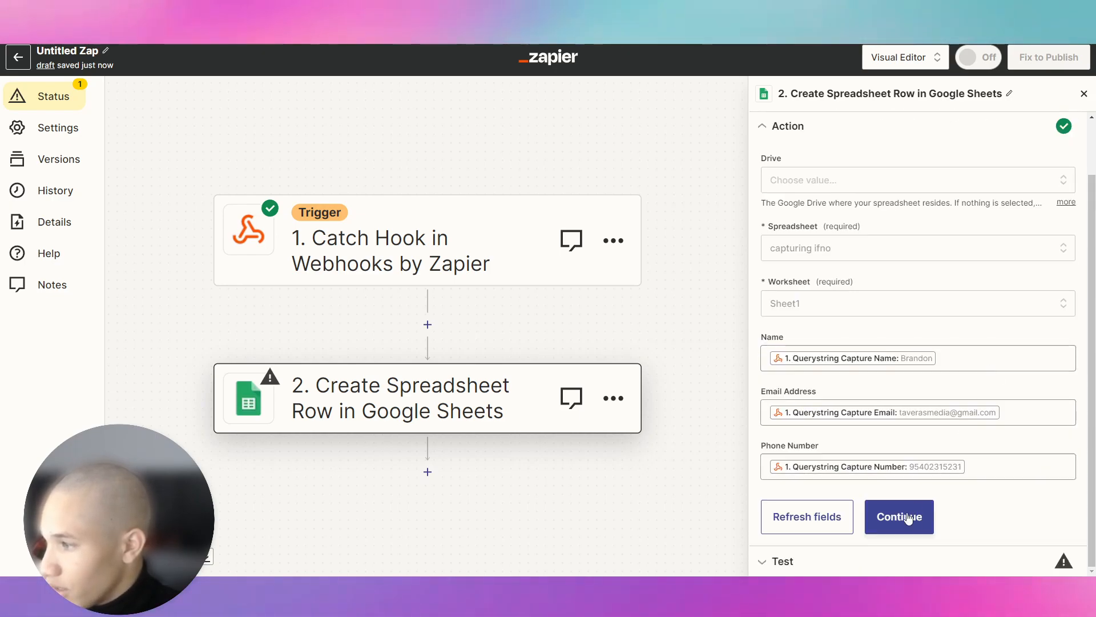
pyautogui.click(900, 517)
pyautogui.click(868, 548)
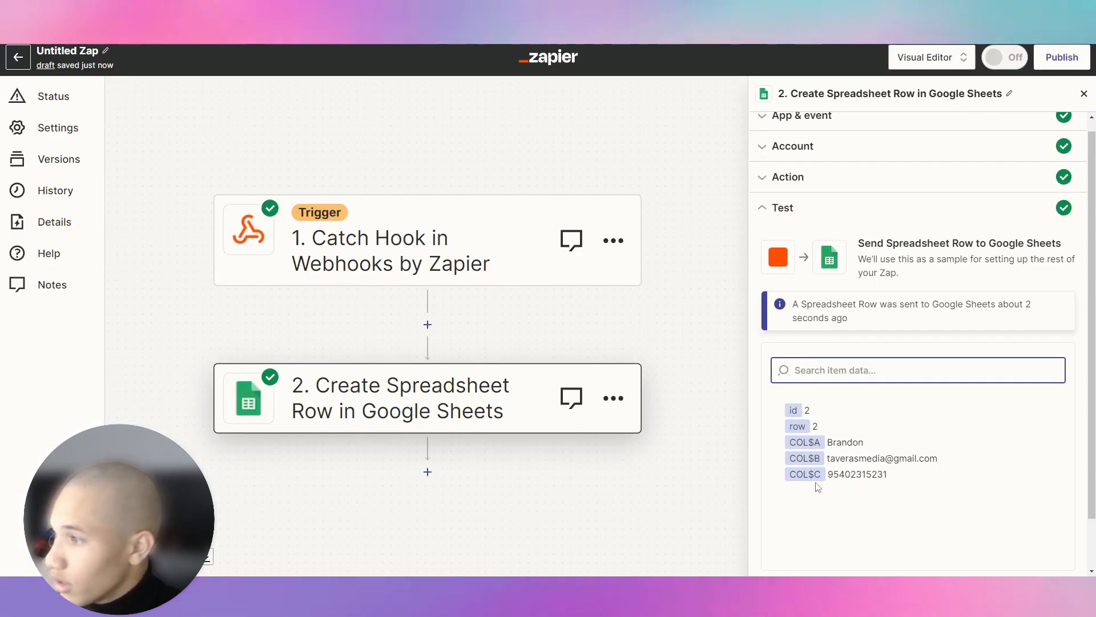
# Publish the Zap after confirming the test lead landed in row 2.
pyautogui.scroll(-2, 819, 486)
pyautogui.click(892, 542)
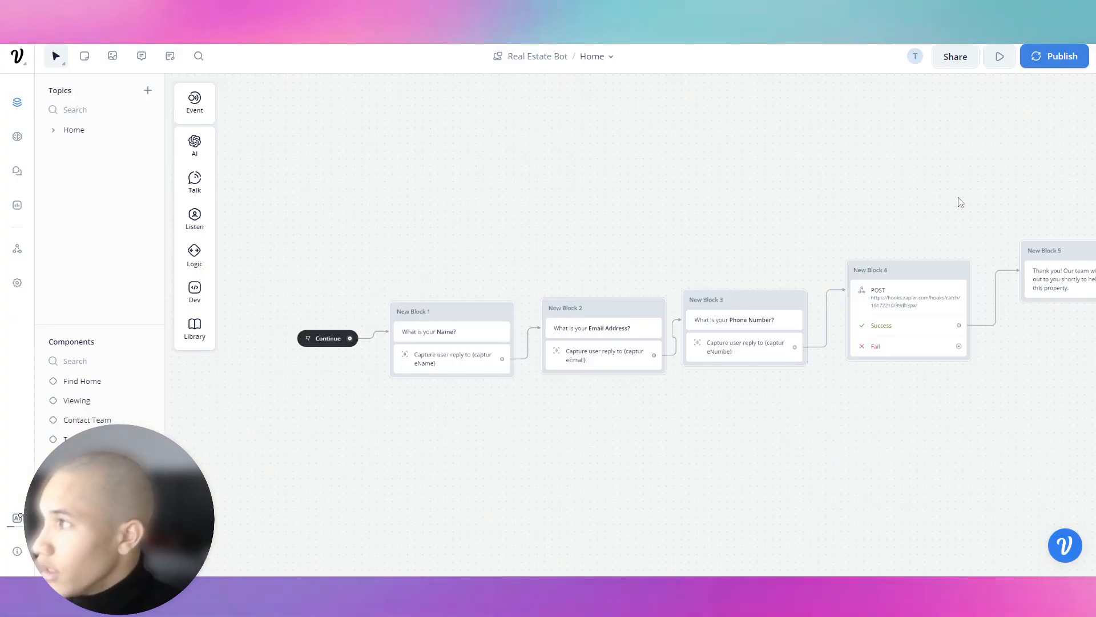
# In Find Home, link the Apartment choice to a Component step set to Apartment, then open it.
pyautogui.hscroll(5, 845, 203)
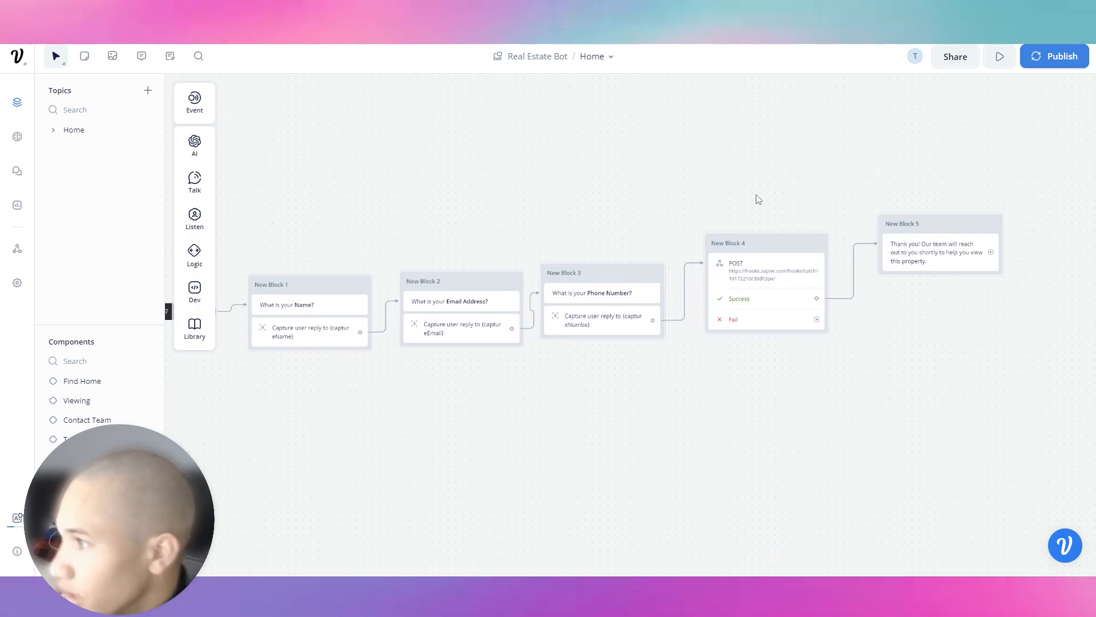
pyautogui.hscroll(-3, 237, 296)
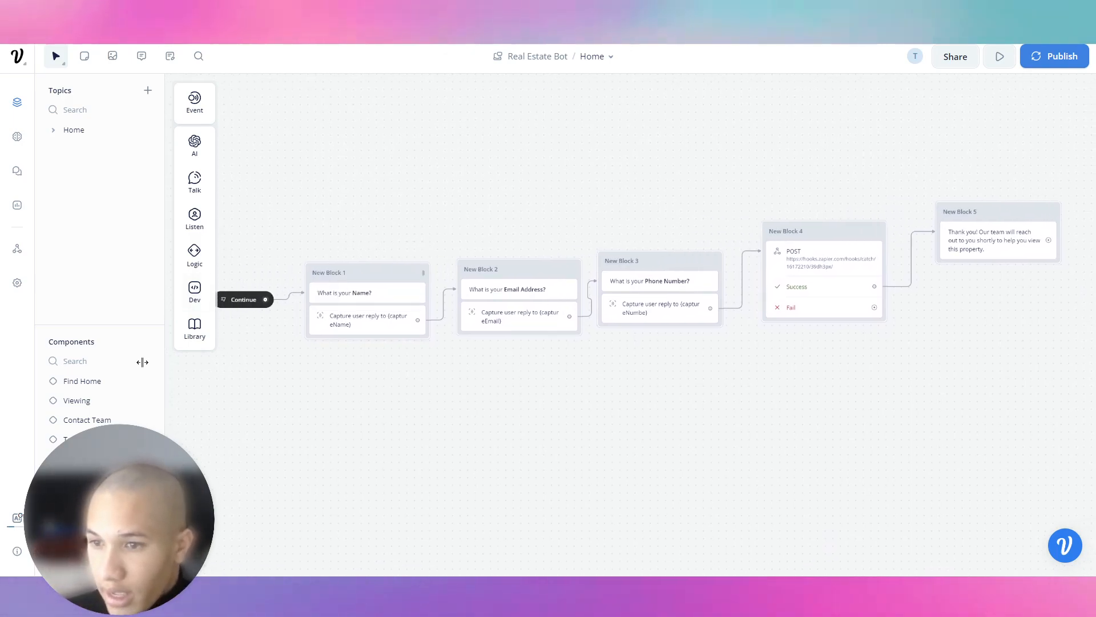
pyautogui.click(86, 383)
pyautogui.moveTo(649, 274); pyautogui.dragTo(685, 274)
pyautogui.moveTo(737, 441)
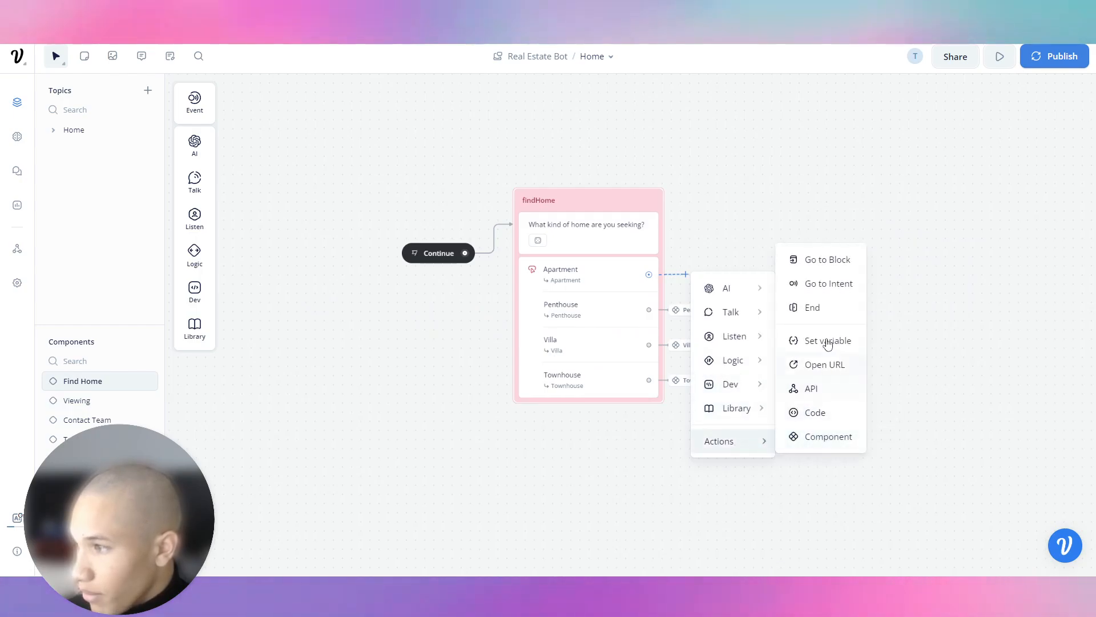
pyautogui.click(827, 435)
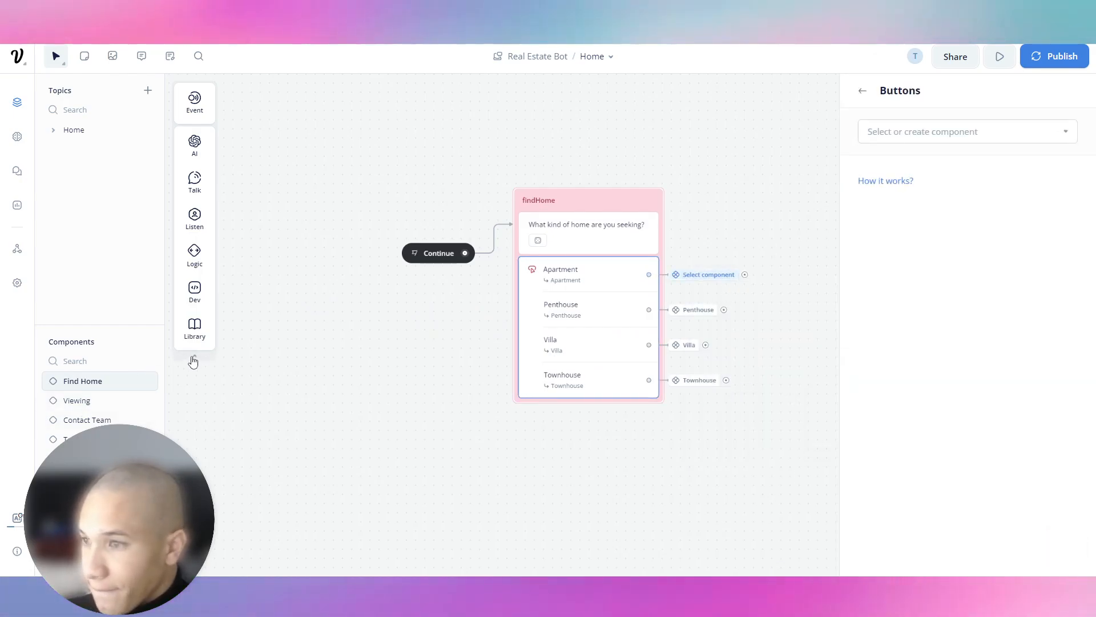
pyautogui.click(965, 133)
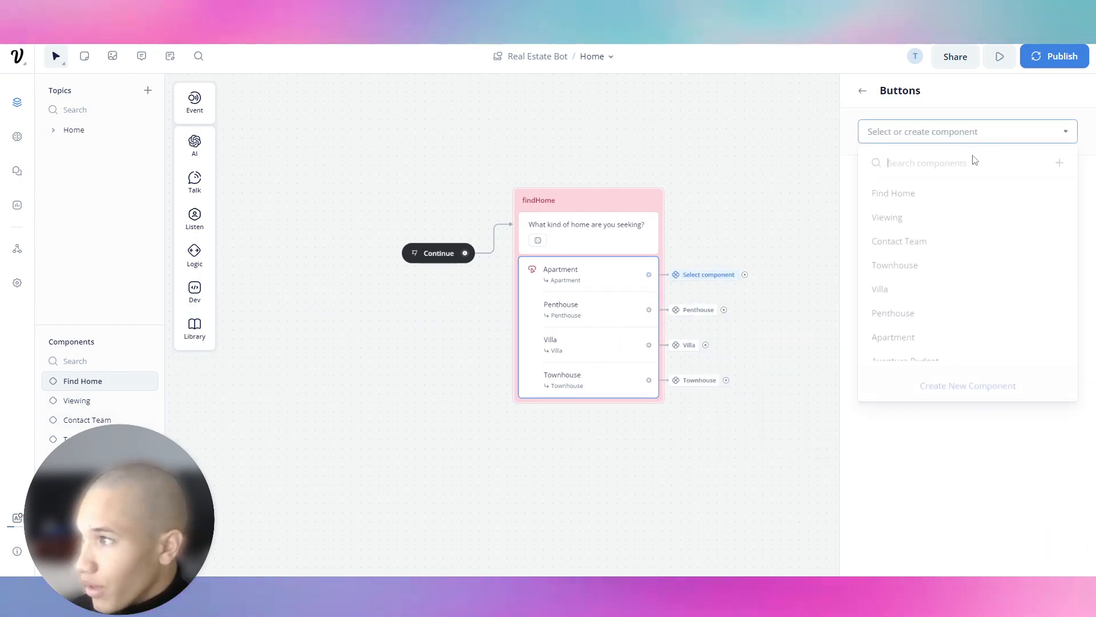
pyautogui.click(910, 336)
pyautogui.click(746, 201)
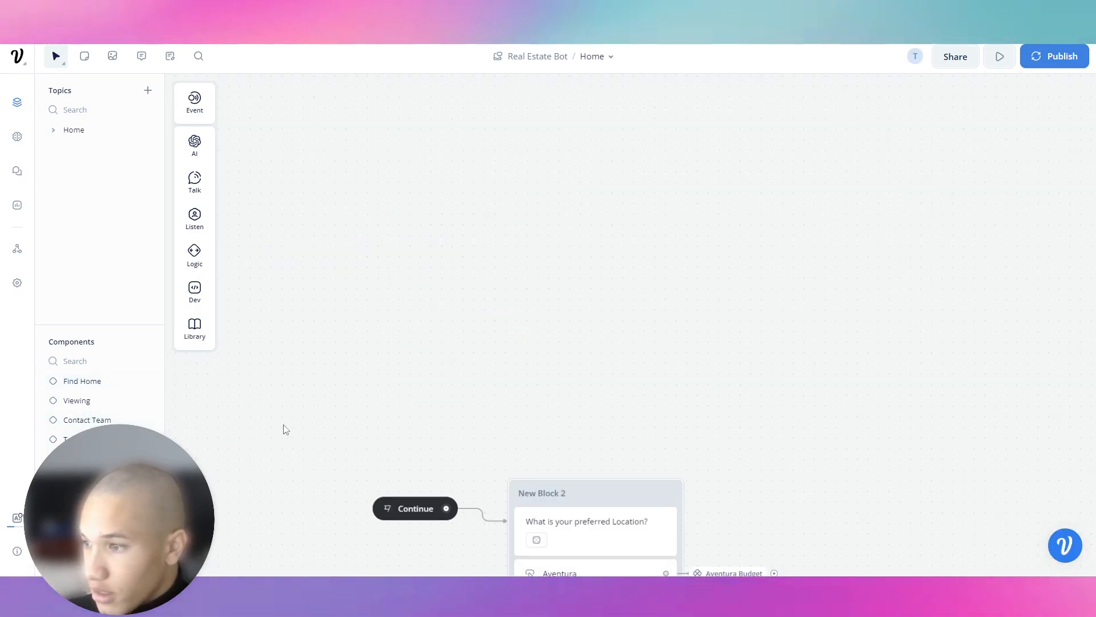
# Pan through the location question, property listings and budget blocks of the Apartment component.
pyautogui.moveTo(315, 441); pyautogui.dragTo(289, 214)
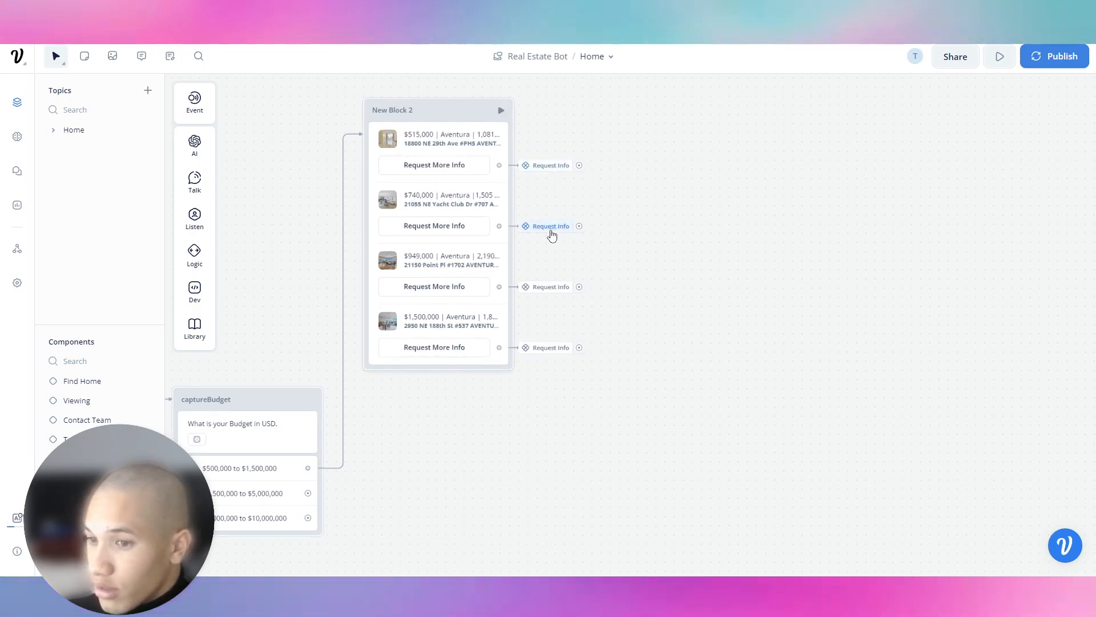
pyautogui.moveTo(288, 323); pyautogui.dragTo(417, 292)
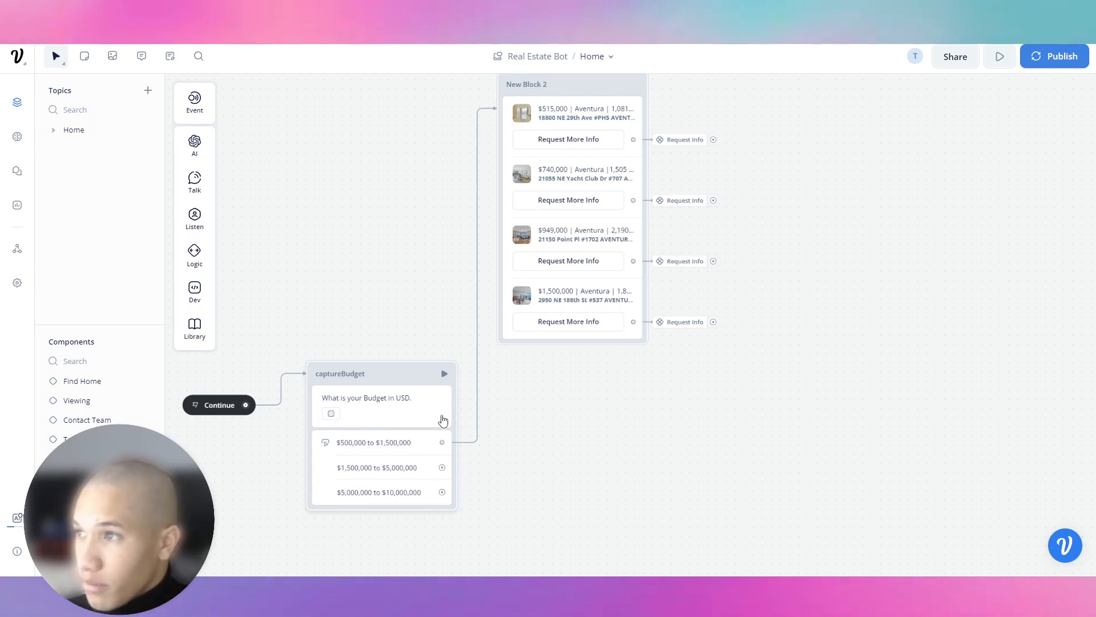
pyautogui.moveTo(375, 198); pyautogui.dragTo(363, 205)
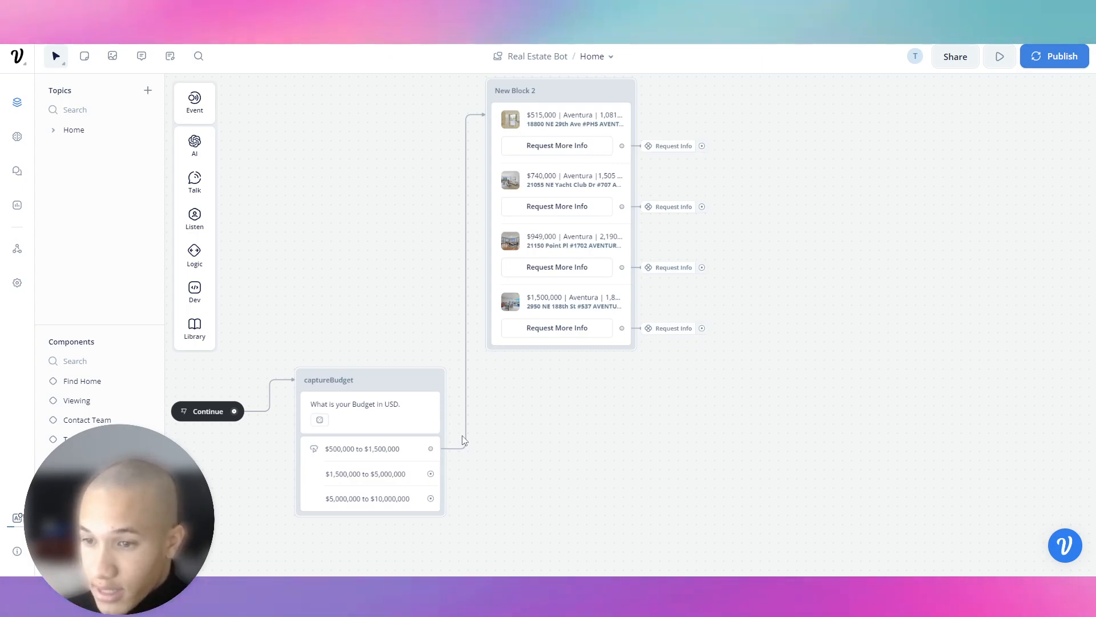
pyautogui.moveTo(351, 347); pyautogui.dragTo(374, 363)
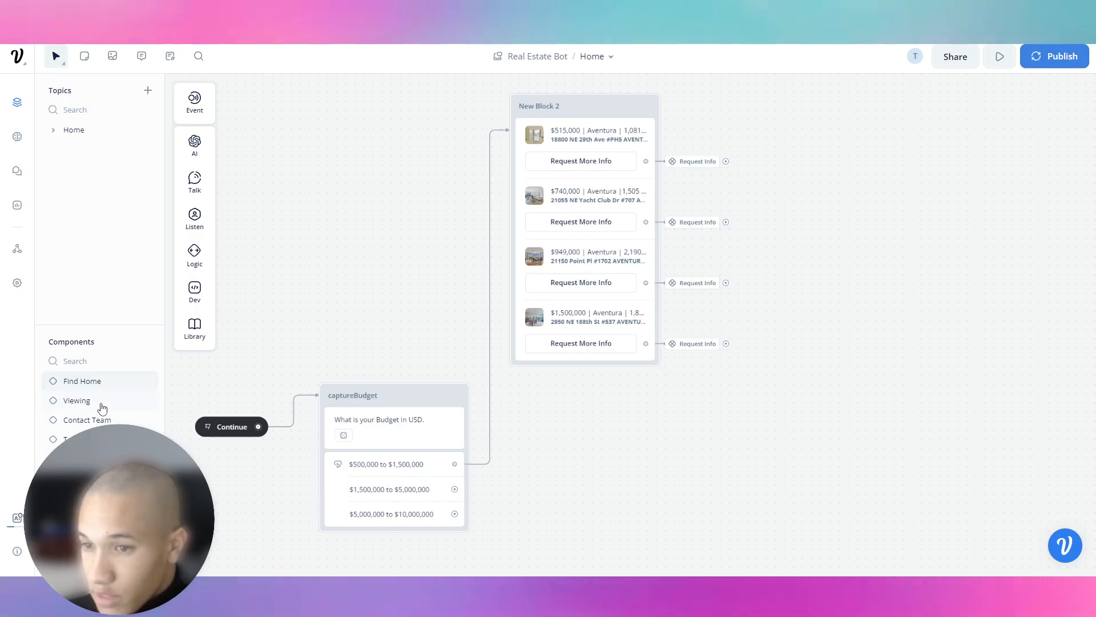
# Check the Find Home component, then open the empty Contact Team component.
pyautogui.click(83, 384)
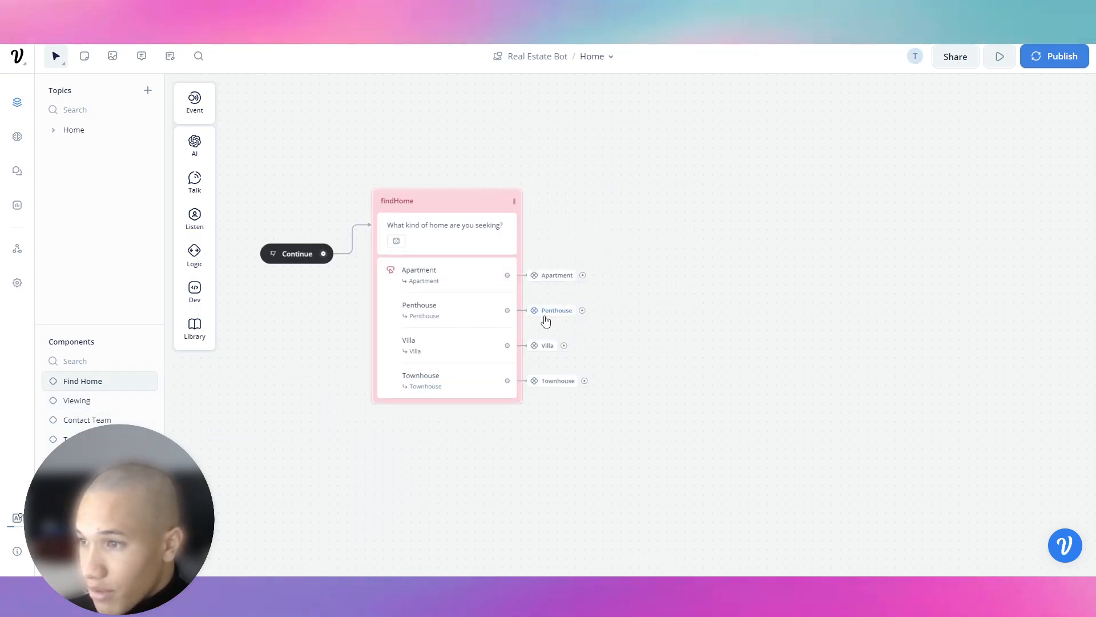
pyautogui.moveTo(546, 321)
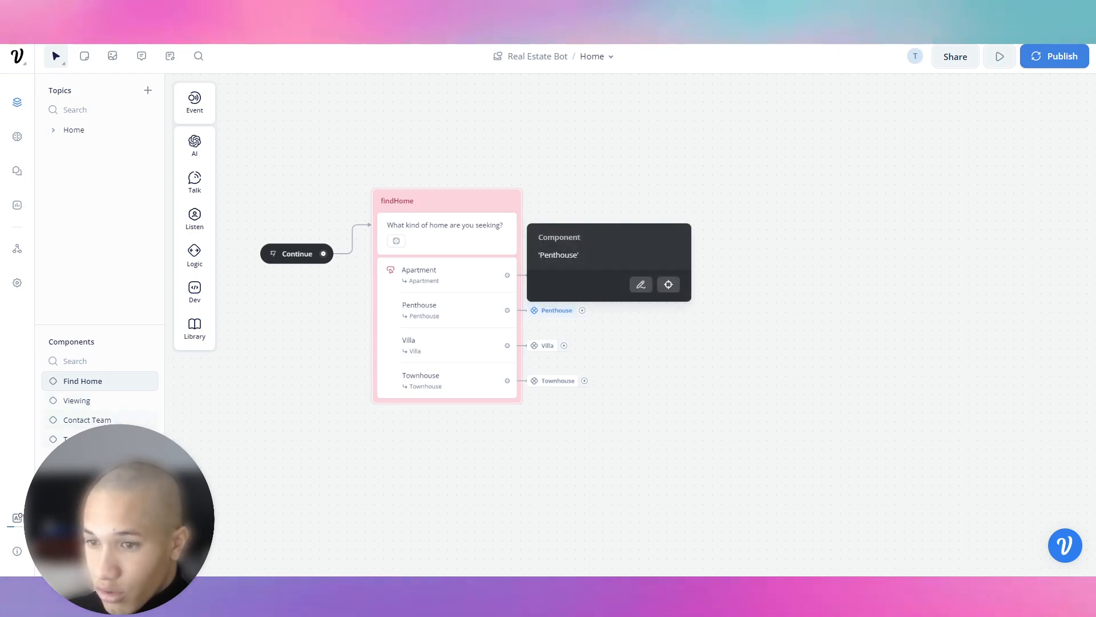
pyautogui.click(84, 472)
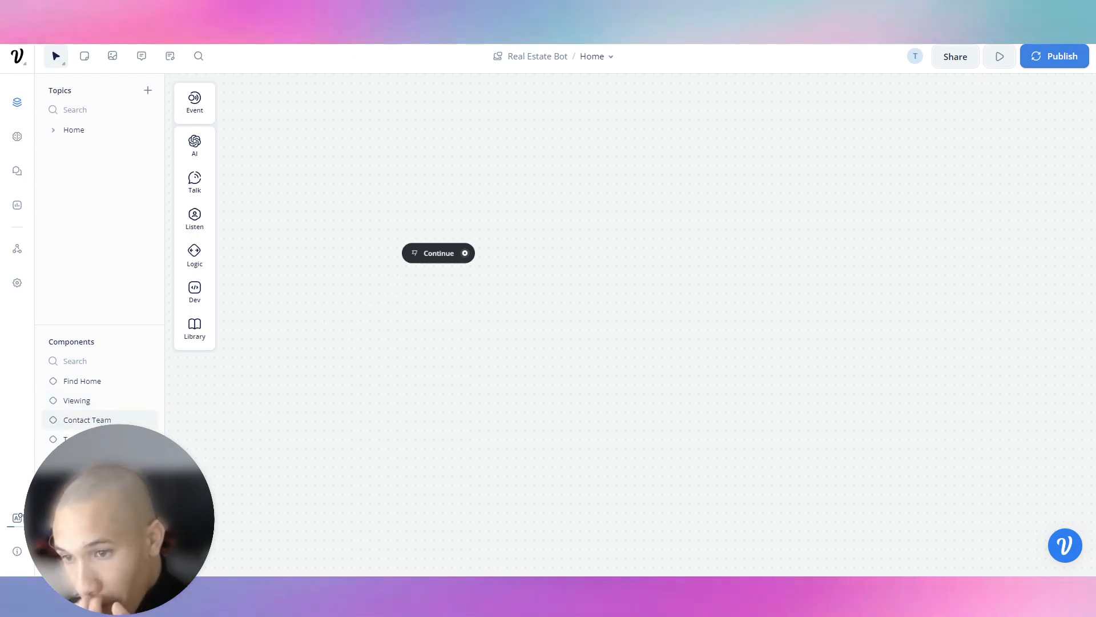
# Copy the preferred-location question block with its Aventura, Sunny Isles and Brickle choices.
pyautogui.moveTo(464, 254); pyautogui.dragTo(527, 229)
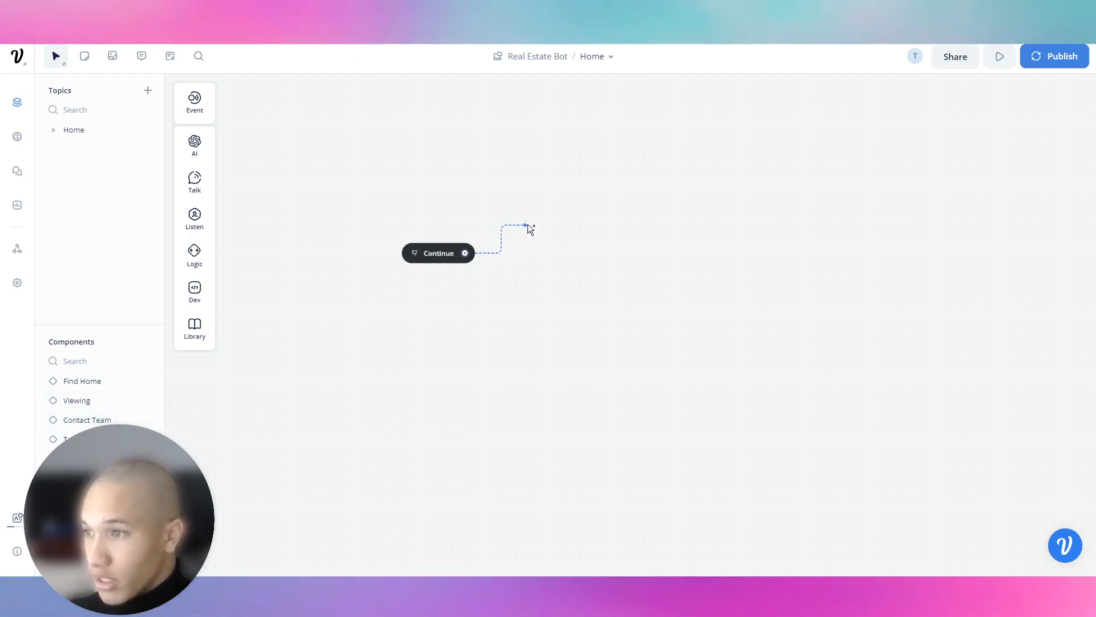
pyautogui.rightClick(527, 225)
pyautogui.click(479, 235)
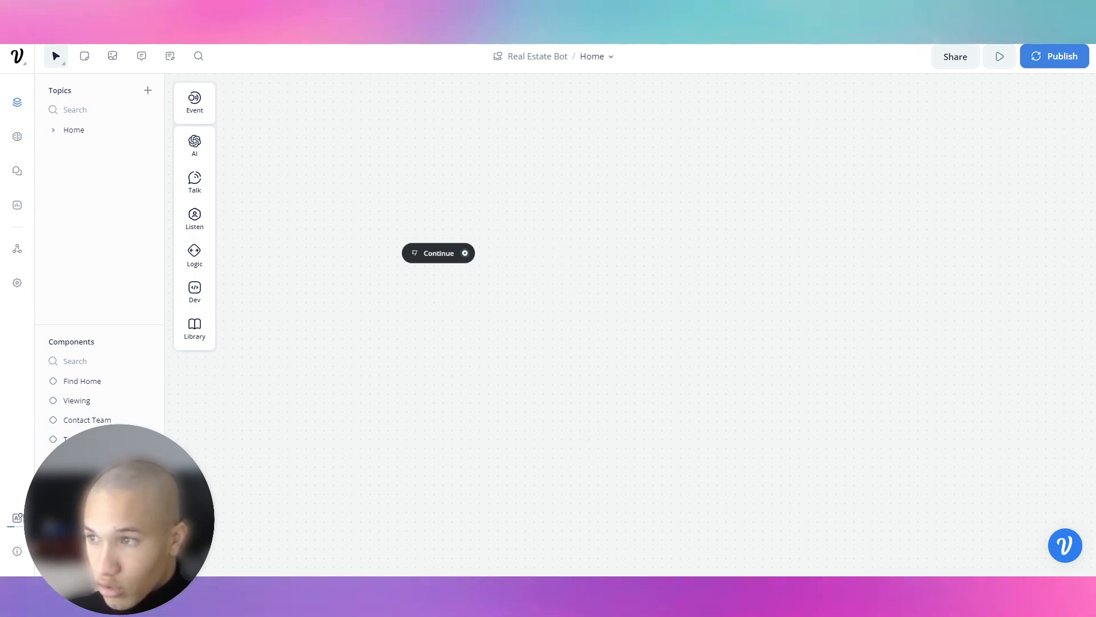
pyautogui.click(530, 260)
pyautogui.rightClick(530, 257)
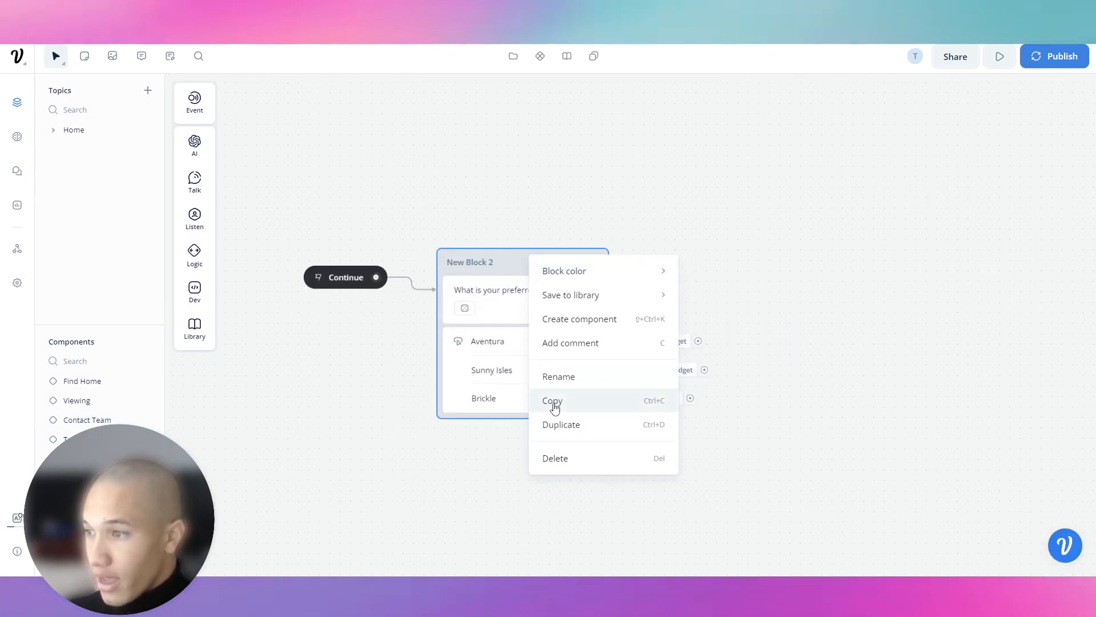
pyautogui.click(553, 404)
# Paste the location block into the empty component, link Continue to it, and centre the view.
pyautogui.click(86, 478)
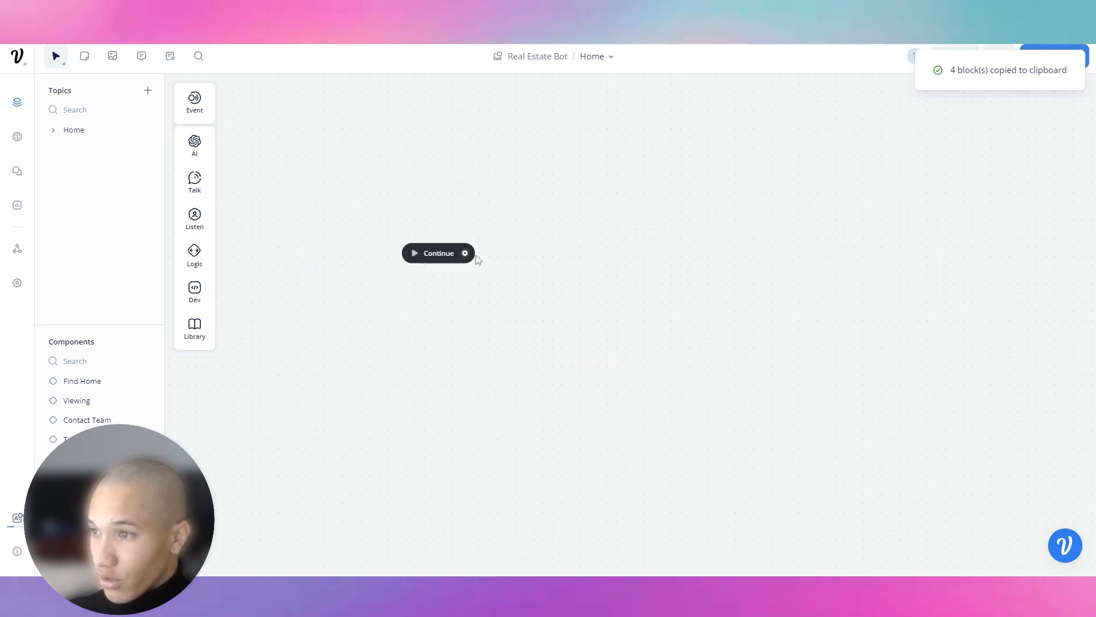
pyautogui.rightClick(485, 250)
pyautogui.click(517, 266)
pyautogui.moveTo(466, 253); pyautogui.dragTo(551, 238)
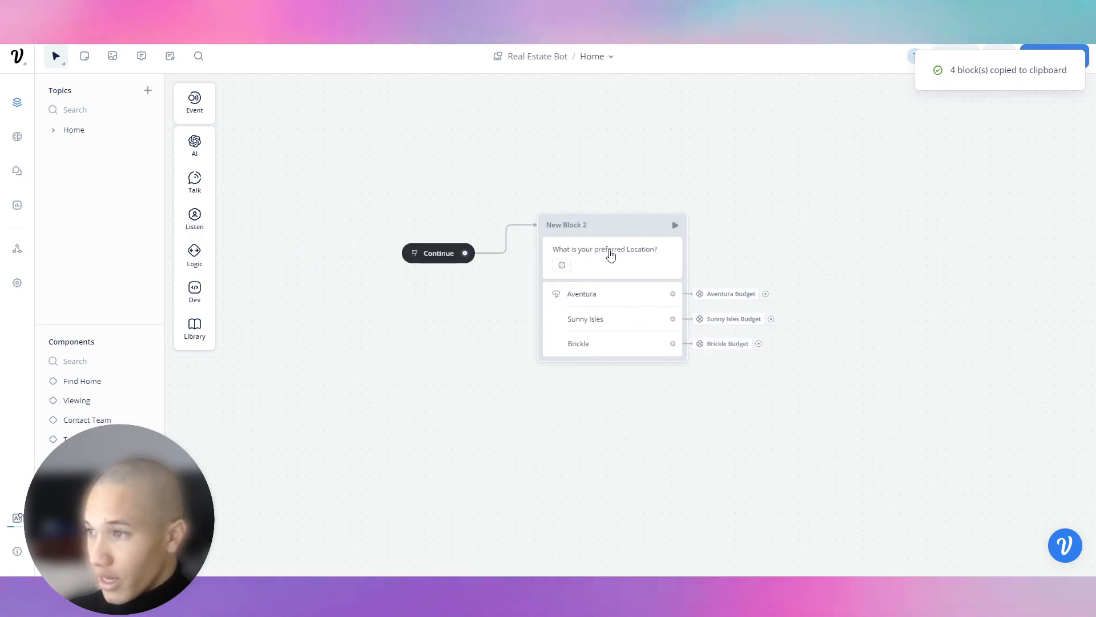
pyautogui.moveTo(609, 261); pyautogui.dragTo(587, 234)
pyautogui.moveTo(560, 160); pyautogui.dragTo(407, 193)
pyautogui.scroll(3, 443, 273)
pyautogui.moveTo(436, 424); pyautogui.dragTo(508, 439)
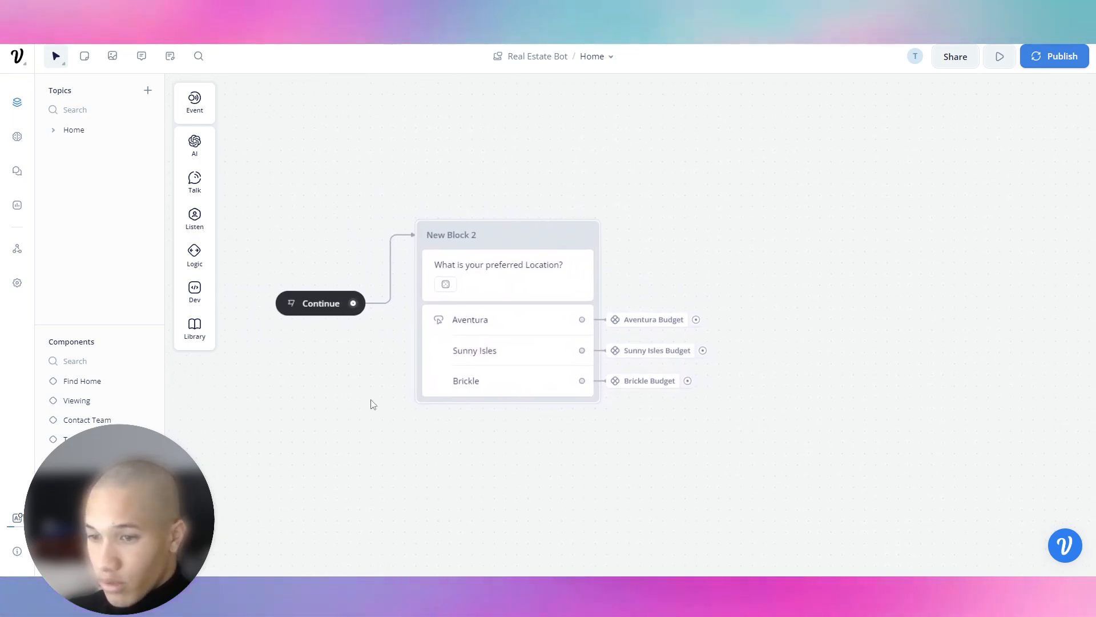
# Paste the location block again, link Continue to the copy, and cancel an unwanted new step.
pyautogui.click(517, 251)
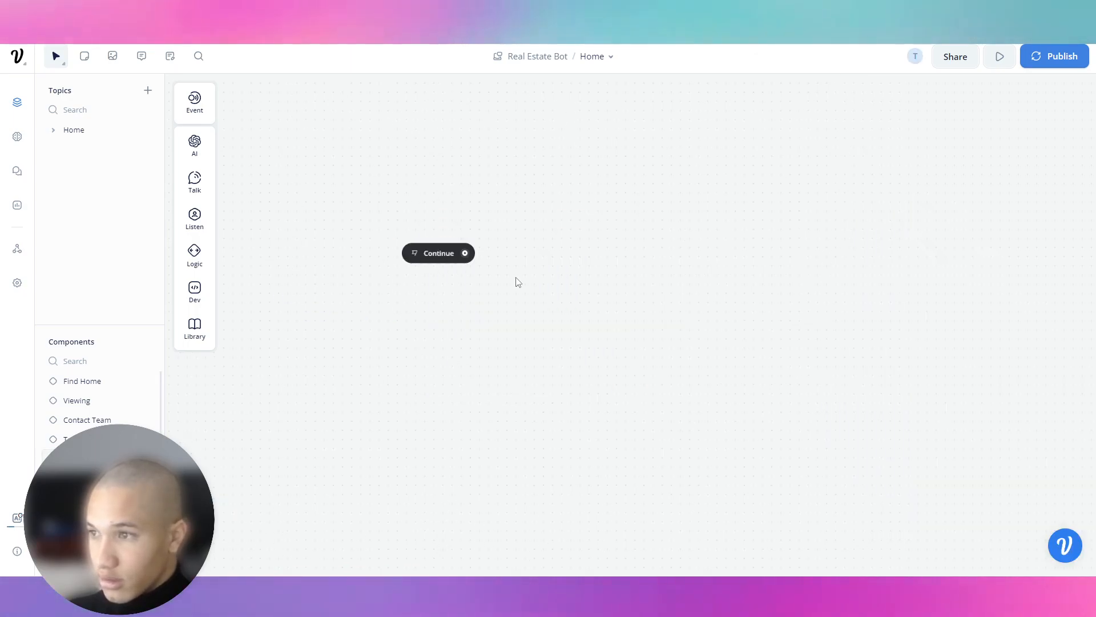
pyautogui.rightClick(526, 257)
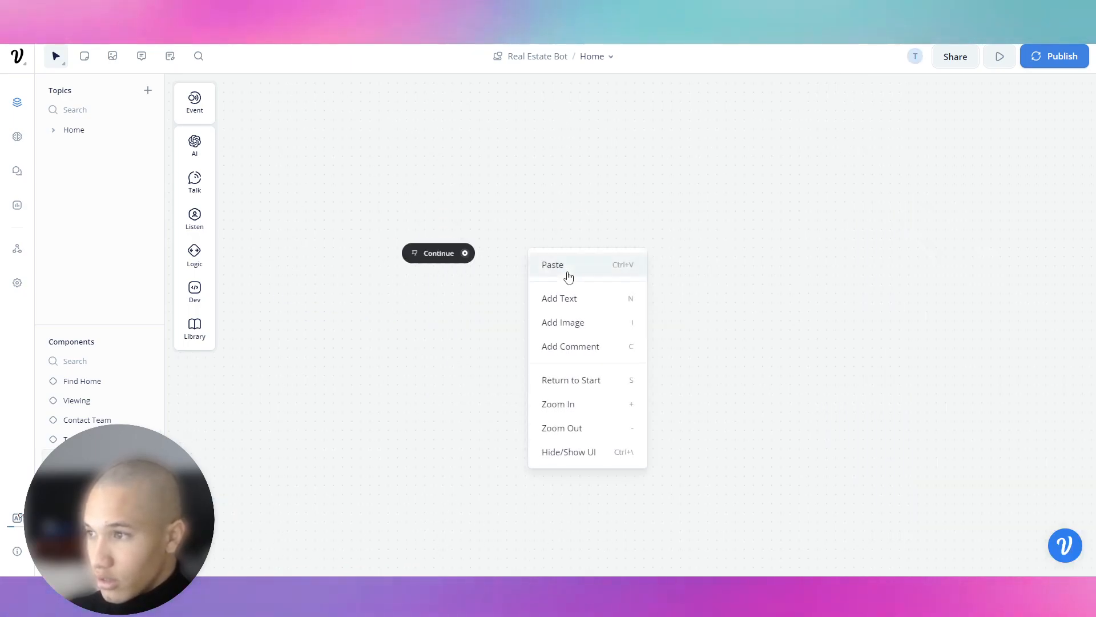
pyautogui.click(567, 268)
pyautogui.moveTo(464, 253); pyautogui.dragTo(571, 240)
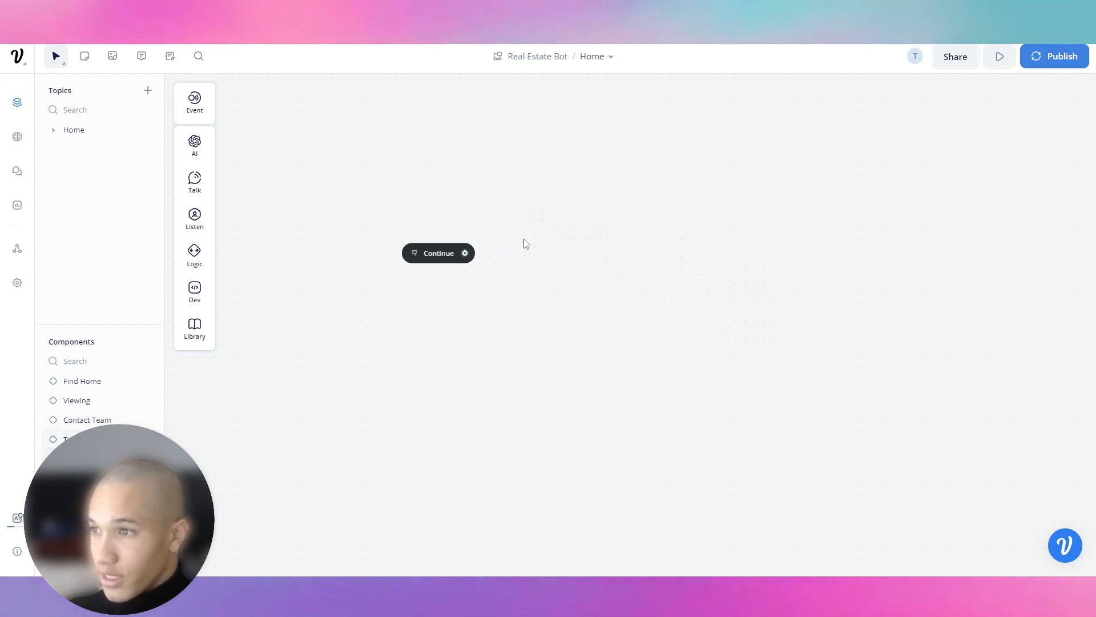
pyautogui.rightClick(517, 228)
pyautogui.click(585, 249)
pyautogui.moveTo(474, 261); pyautogui.dragTo(571, 239)
pyautogui.click(489, 229)
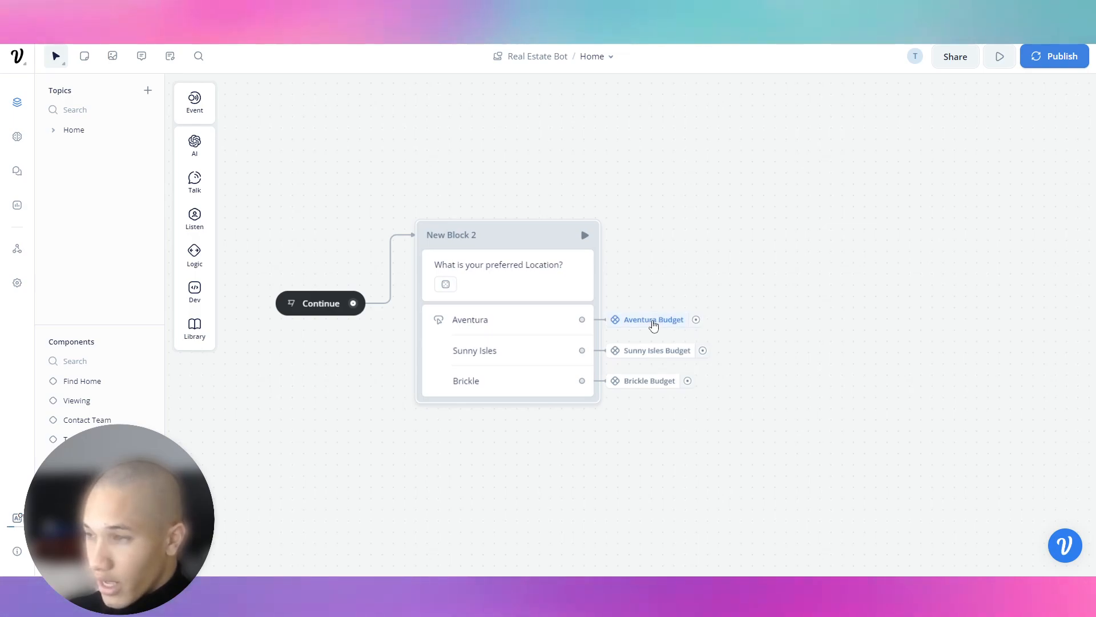
# Open the options for the Aventura Budget link and for a component in the Components list.
pyautogui.rightClick(654, 325)
pyautogui.click(638, 331)
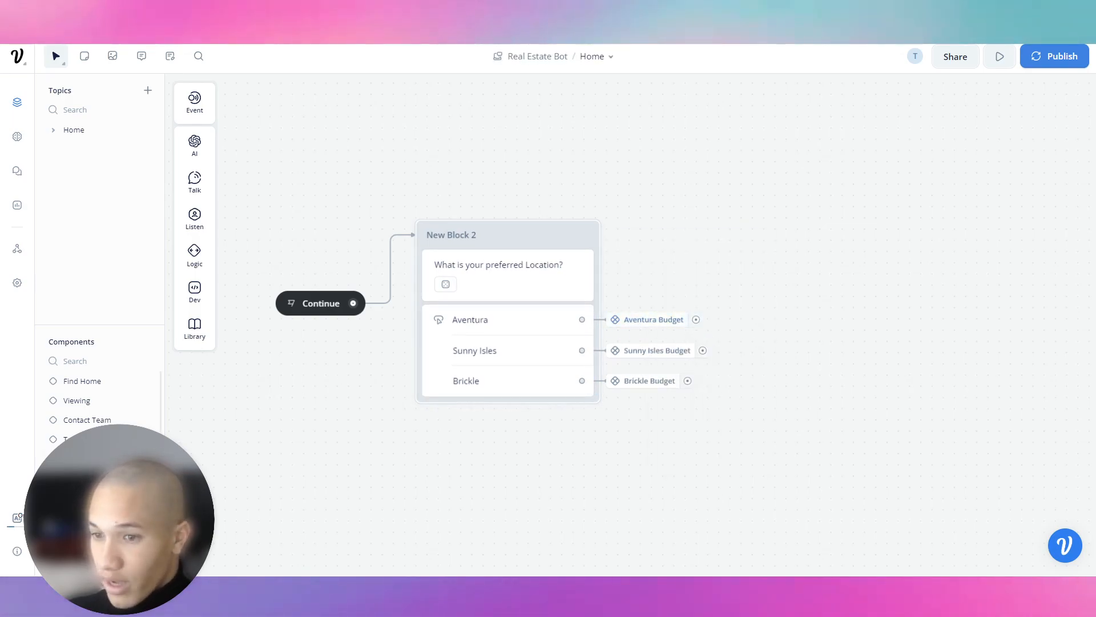
pyautogui.scroll(-1, 103, 406)
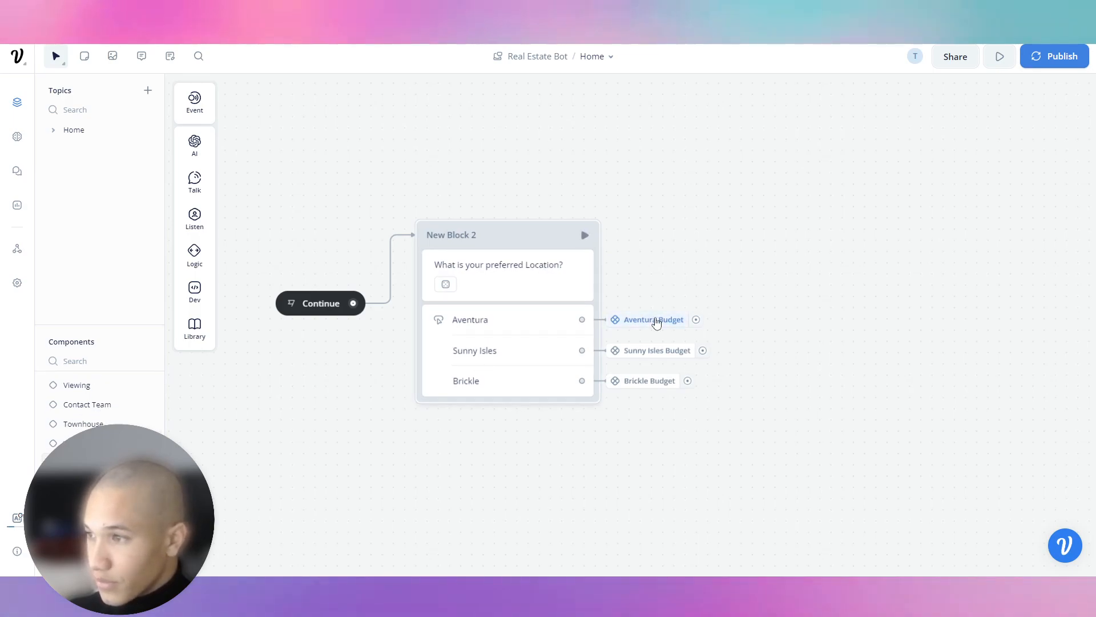
pyautogui.rightClick(655, 318)
pyautogui.click(662, 288)
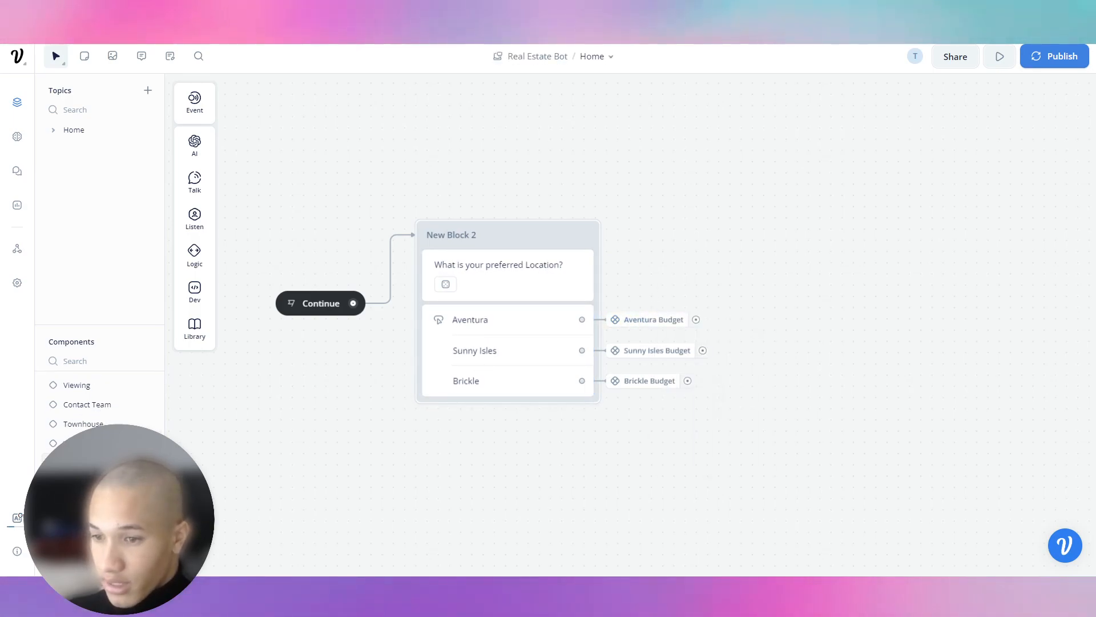
pyautogui.rightClick(147, 423)
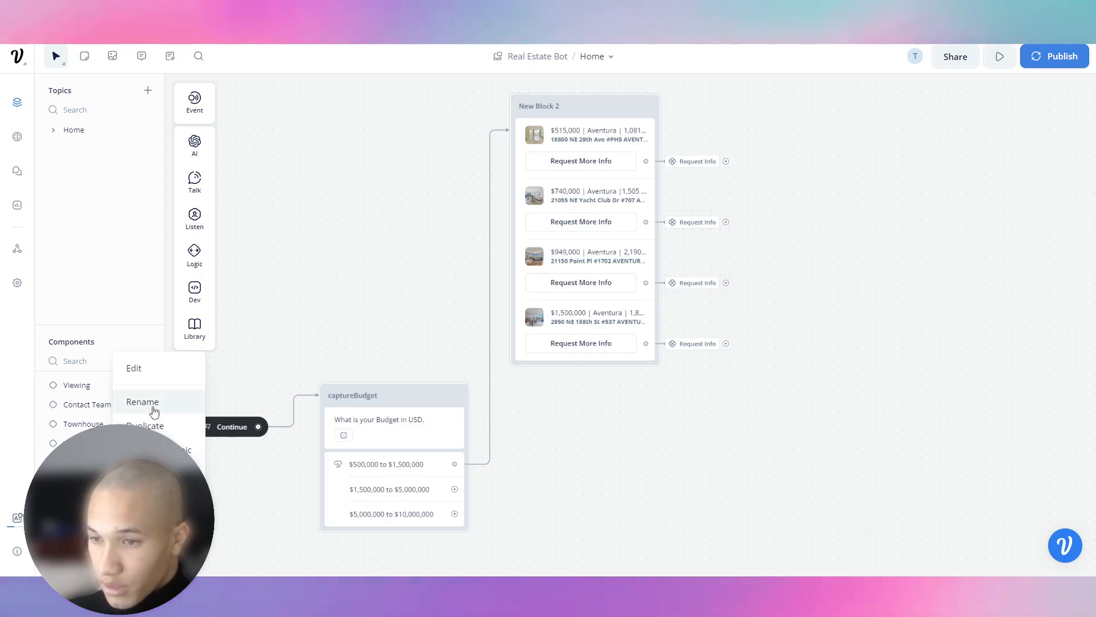
# Copy the listings carousel block, then delete it from the flow.
pyautogui.click(149, 403)
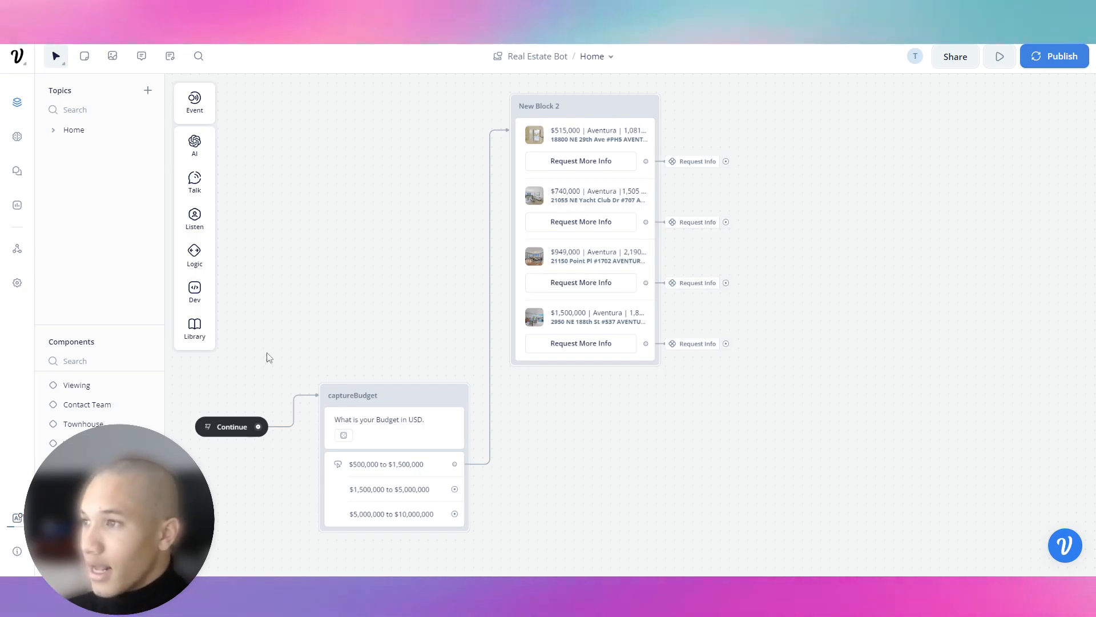
pyautogui.click(584, 118)
pyautogui.rightClick(586, 110)
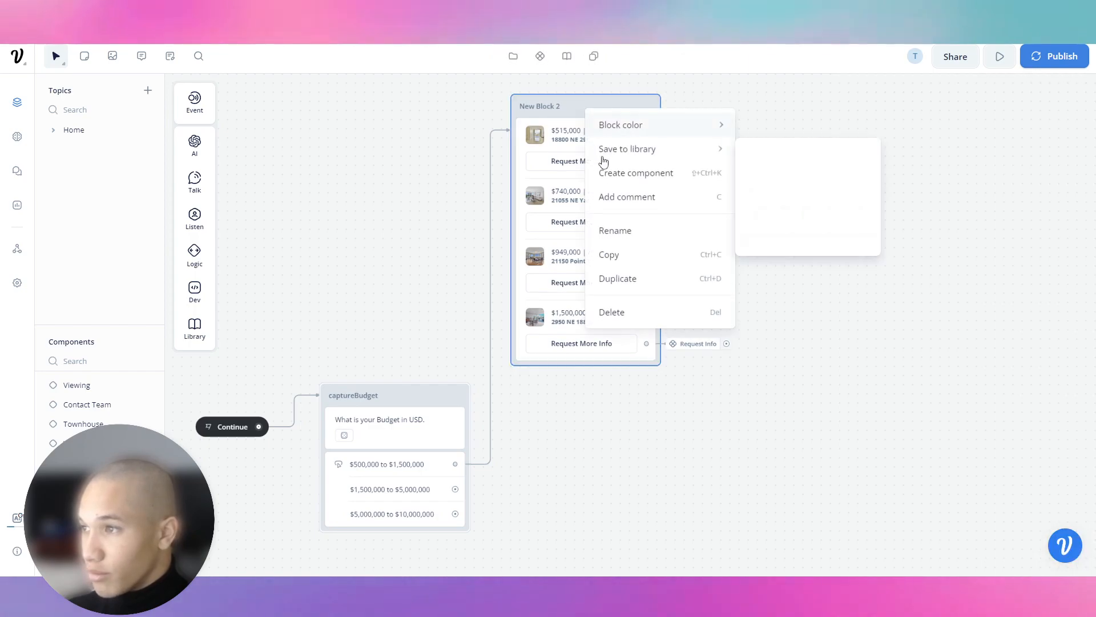
pyautogui.click(628, 255)
pyautogui.rightClick(601, 113)
pyautogui.click(661, 324)
# Add a component step to the $500,000 to $1,500,000 choice, linked to a newly created component.
pyautogui.moveTo(455, 463); pyautogui.dragTo(510, 463)
pyautogui.moveTo(558, 451)
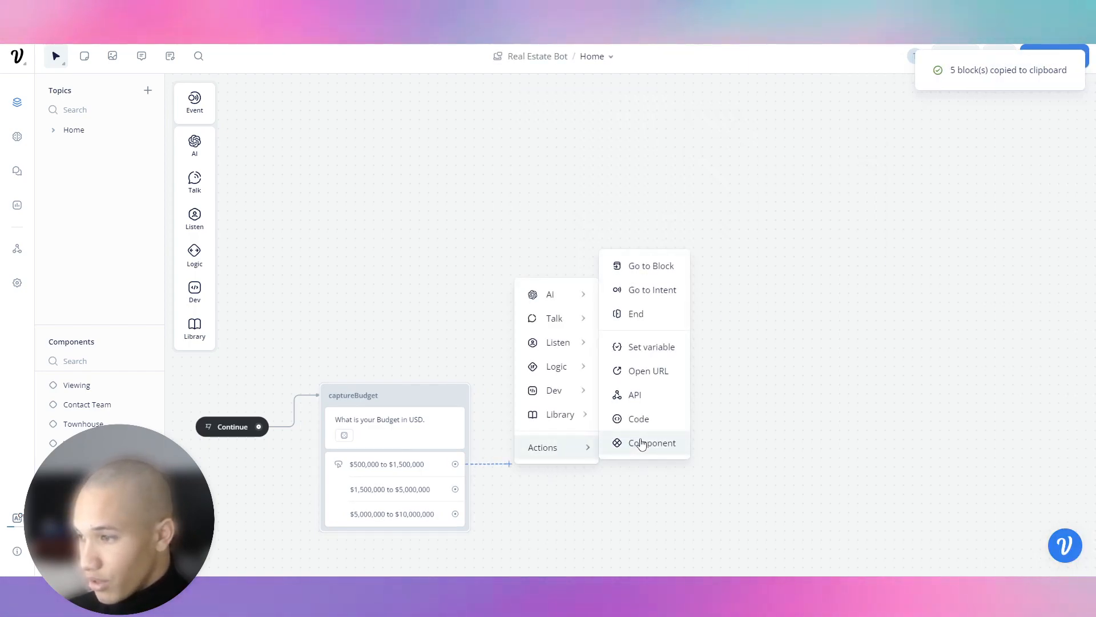
pyautogui.click(642, 443)
pyautogui.click(965, 131)
pyautogui.click(952, 383)
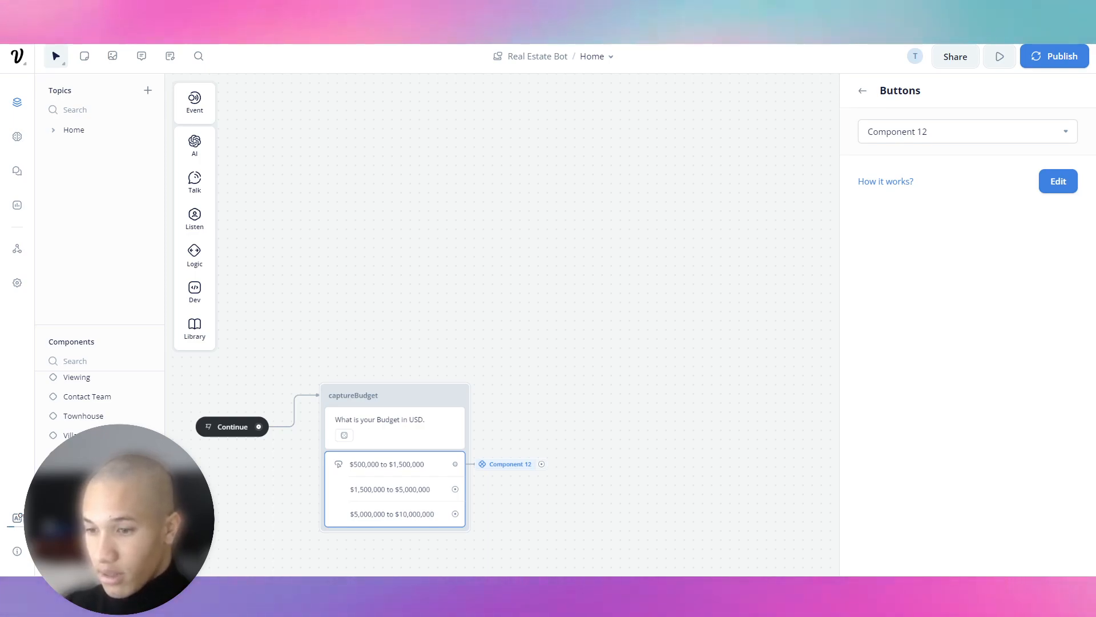
pyautogui.press('Return')
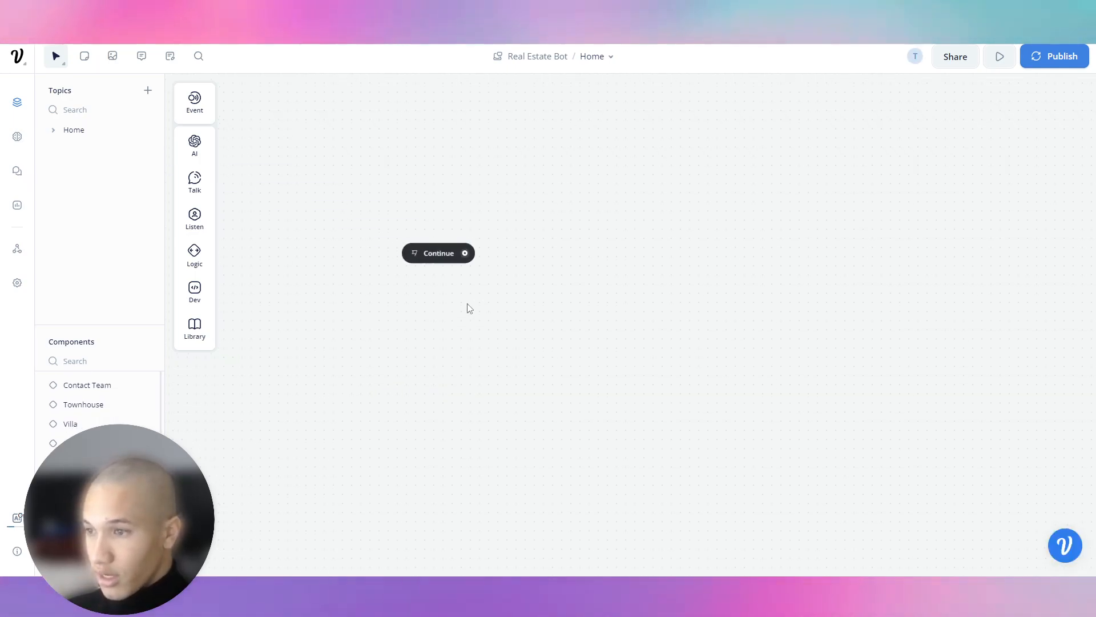
# Paste the listings carousel into the new component and link it after Continue.
pyautogui.rightClick(467, 305)
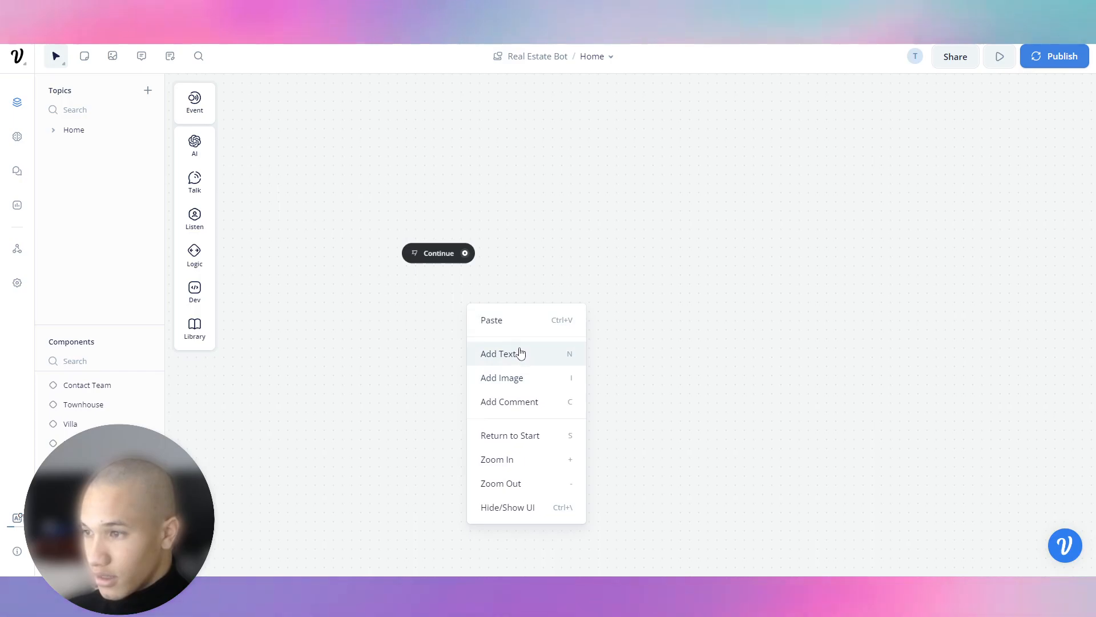
pyautogui.click(519, 318)
pyautogui.moveTo(522, 296); pyautogui.dragTo(614, 99)
pyautogui.click(564, 173)
pyautogui.click(92, 482)
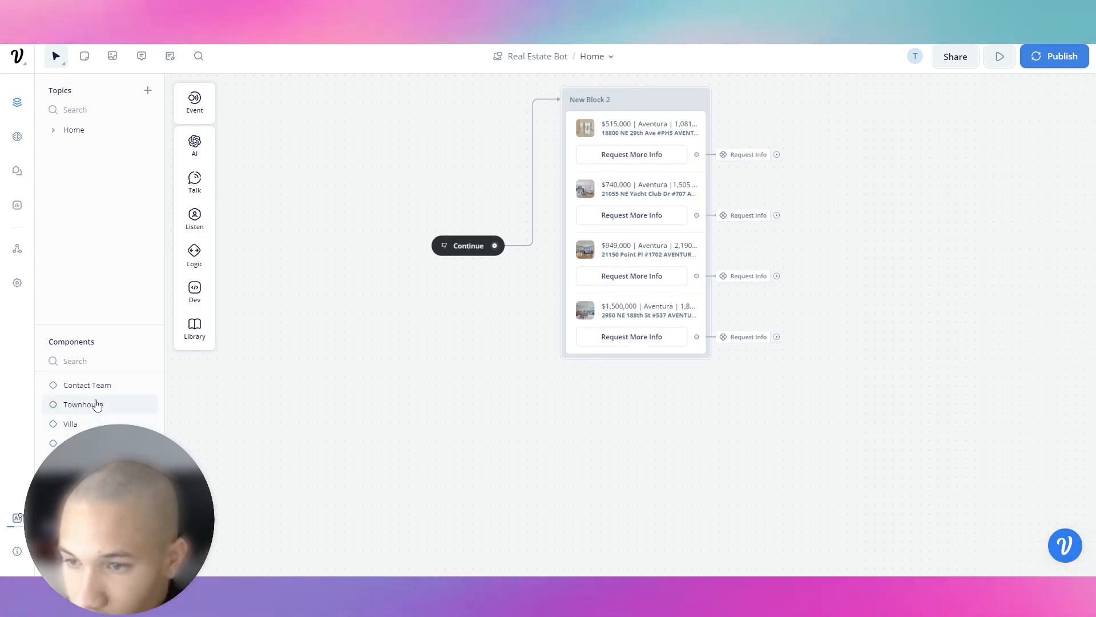
# Find the captureBudget flow and open the empty Sunny Isles Budget component for editing.
pyautogui.scroll(2, 97, 404)
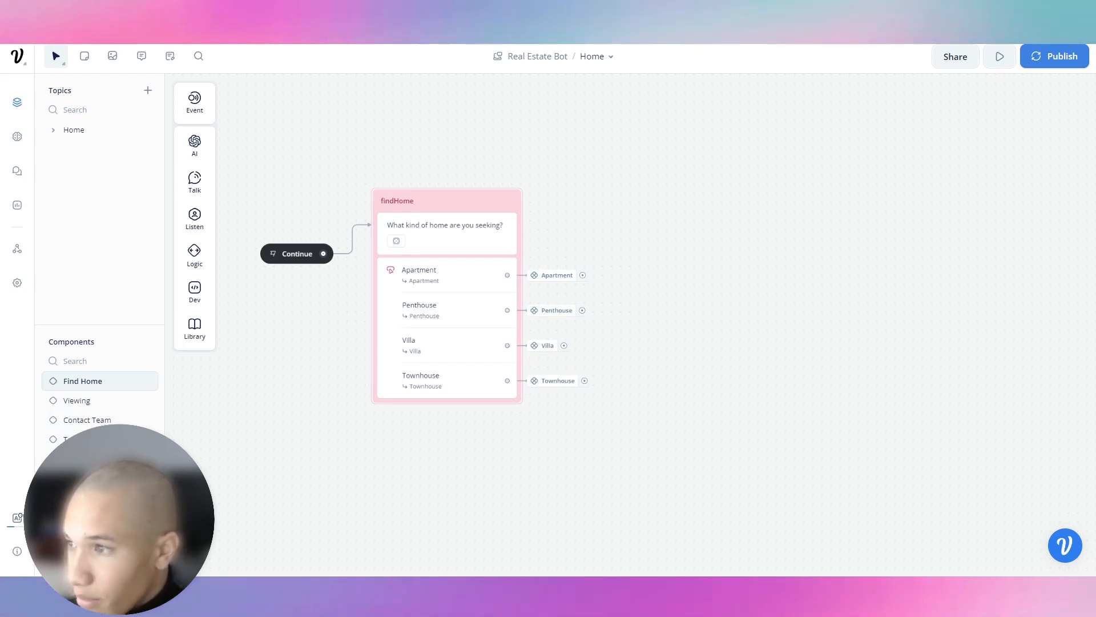
pyautogui.click(85, 478)
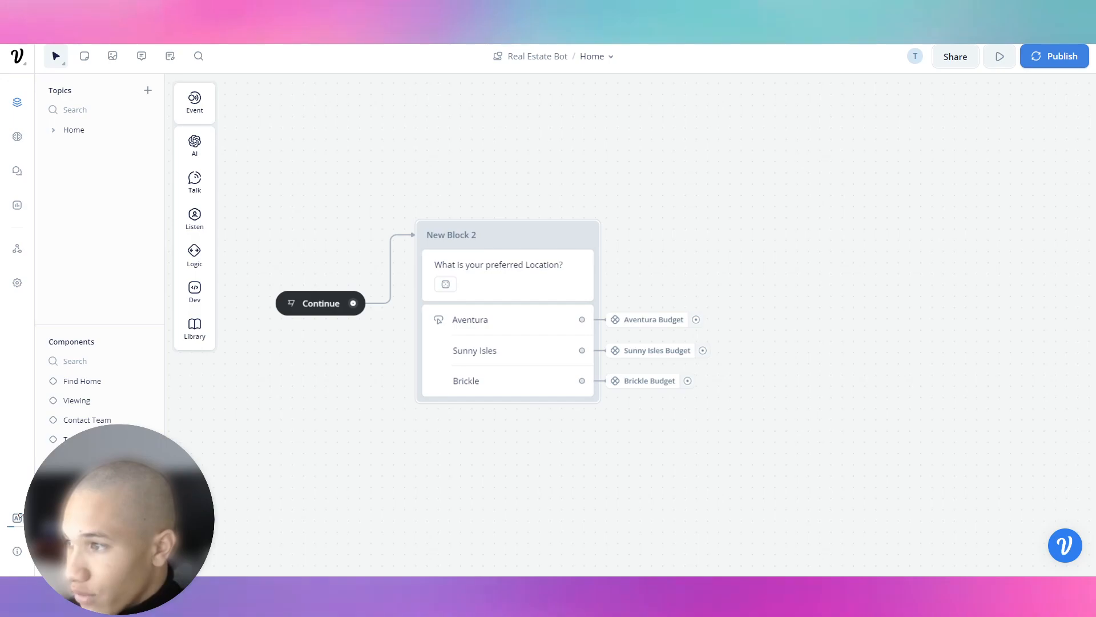
pyautogui.click(85, 497)
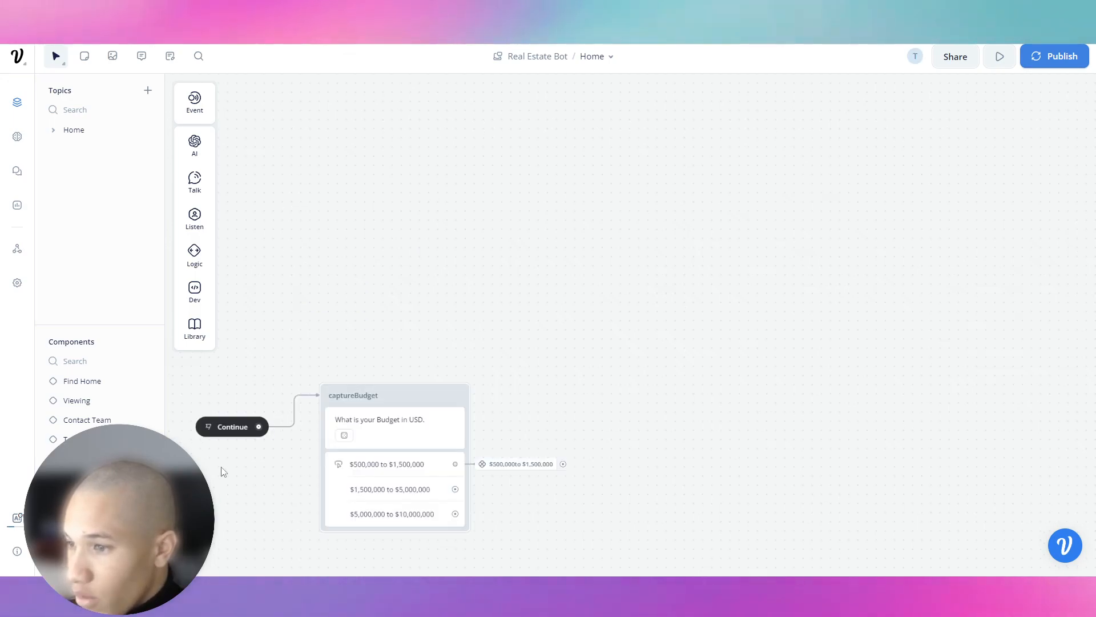
pyautogui.moveTo(244, 479); pyautogui.dragTo(269, 415)
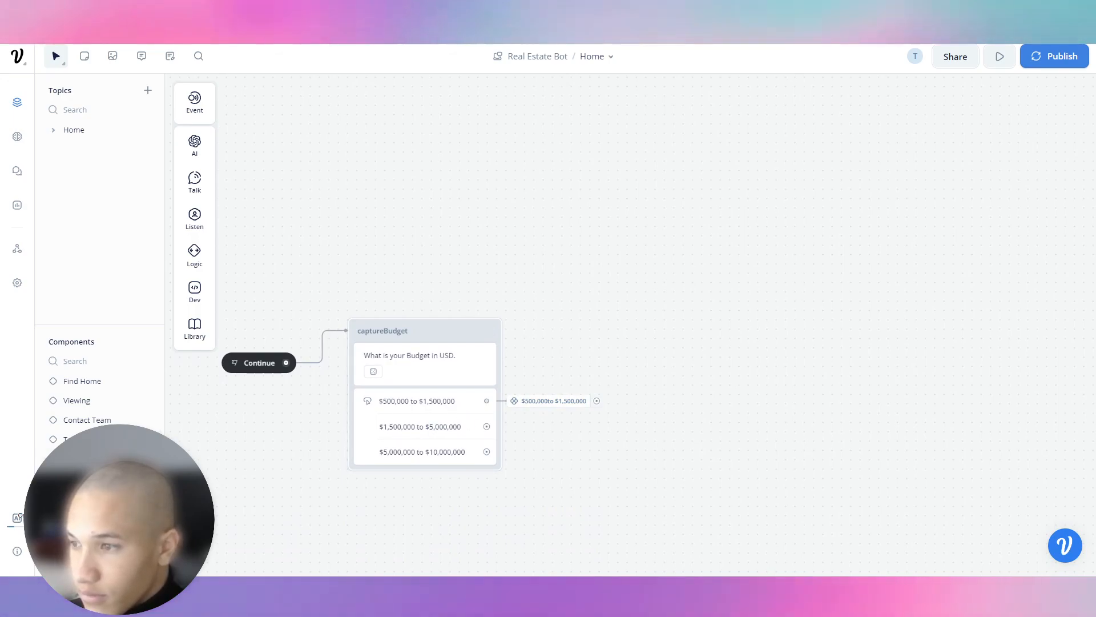
pyautogui.click(92, 382)
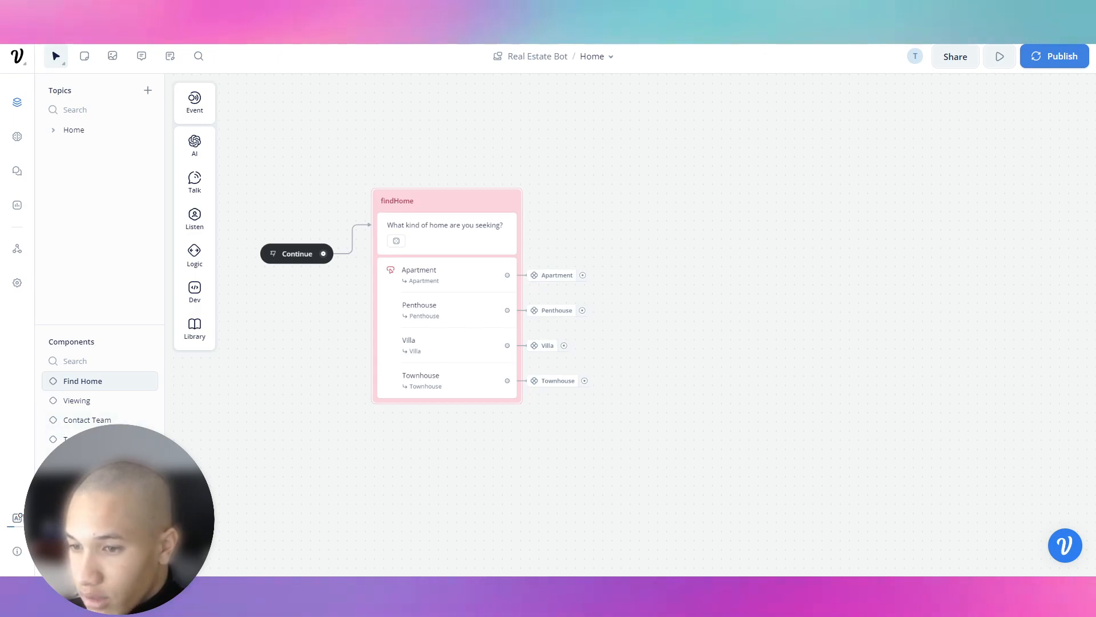
pyautogui.click(85, 473)
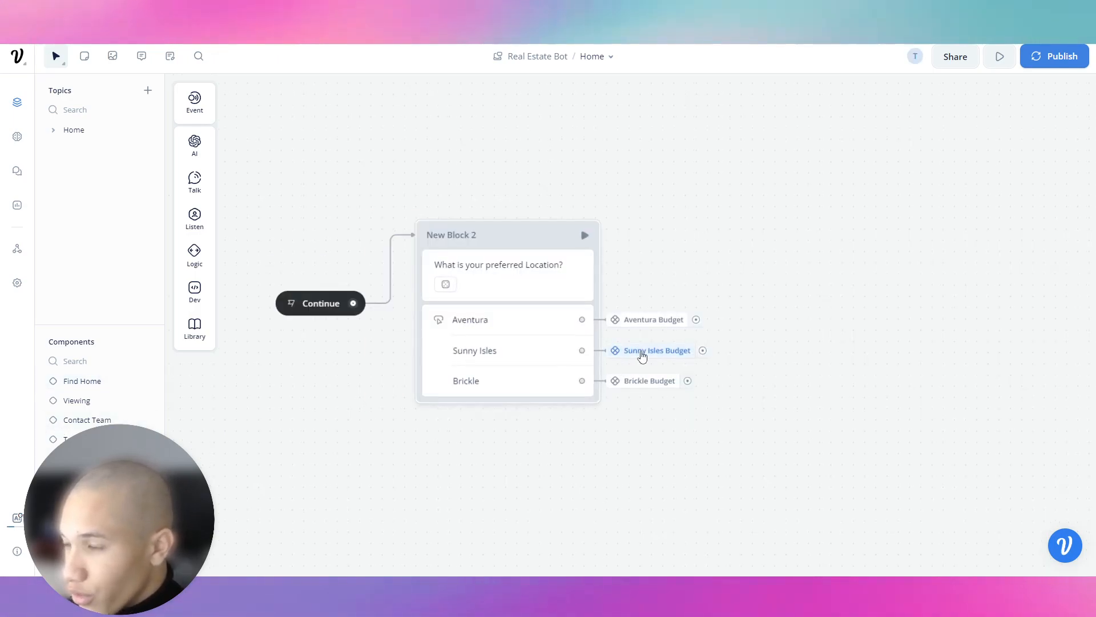
pyautogui.click(642, 353)
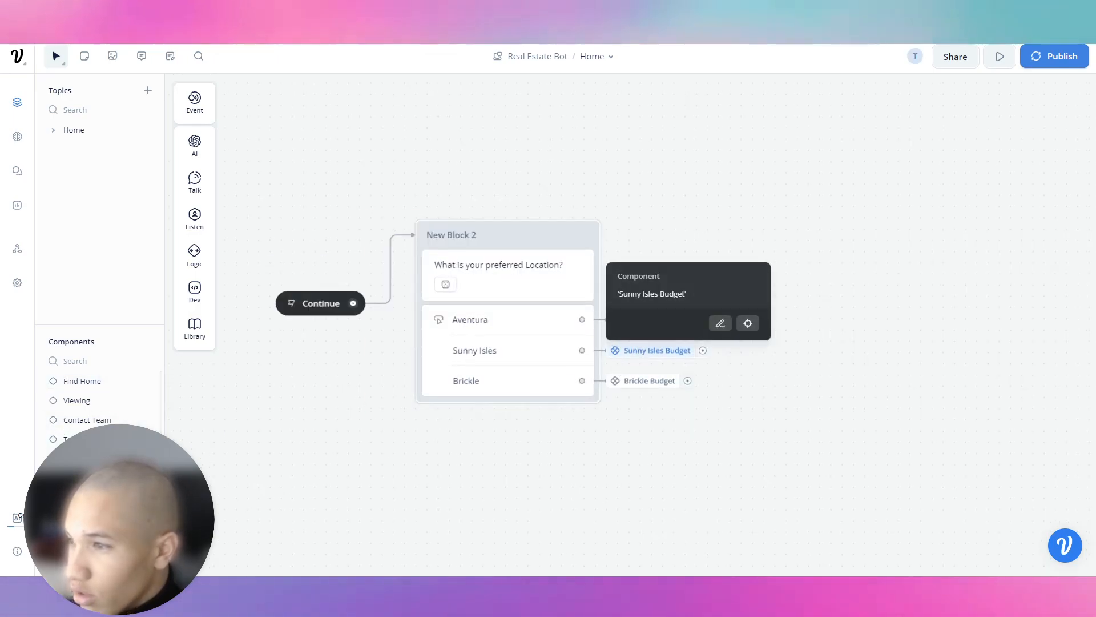
pyautogui.click(748, 324)
pyautogui.rightClick(604, 269)
pyautogui.click(581, 284)
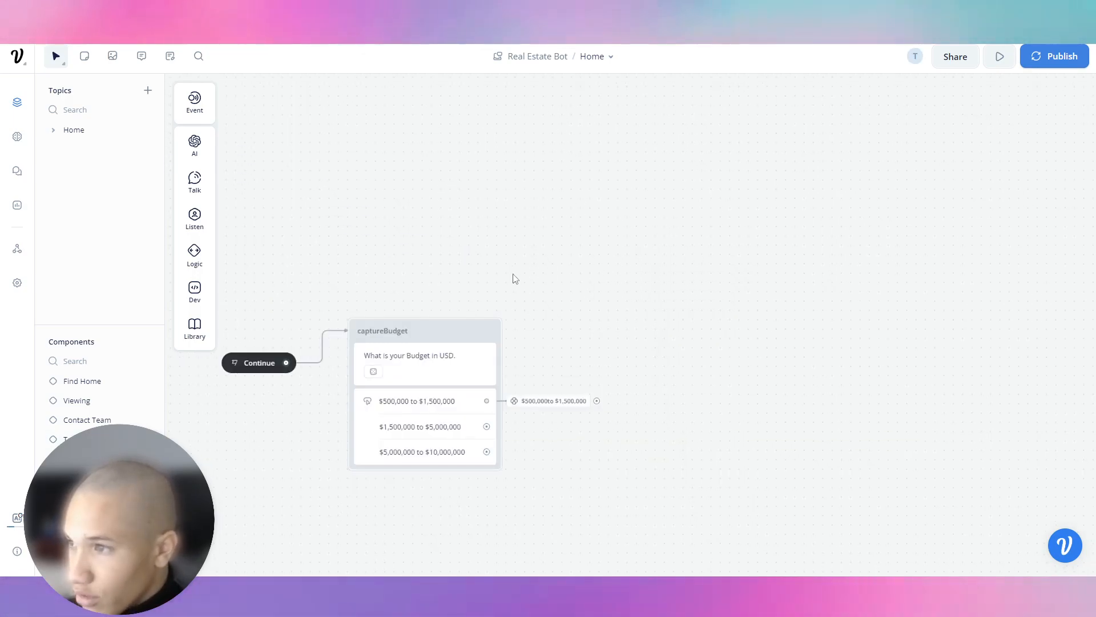
# Copy captureBudget into the Sunny Isles Budget component and connect Continue to it.
pyautogui.click(437, 330)
pyautogui.rightClick(426, 328)
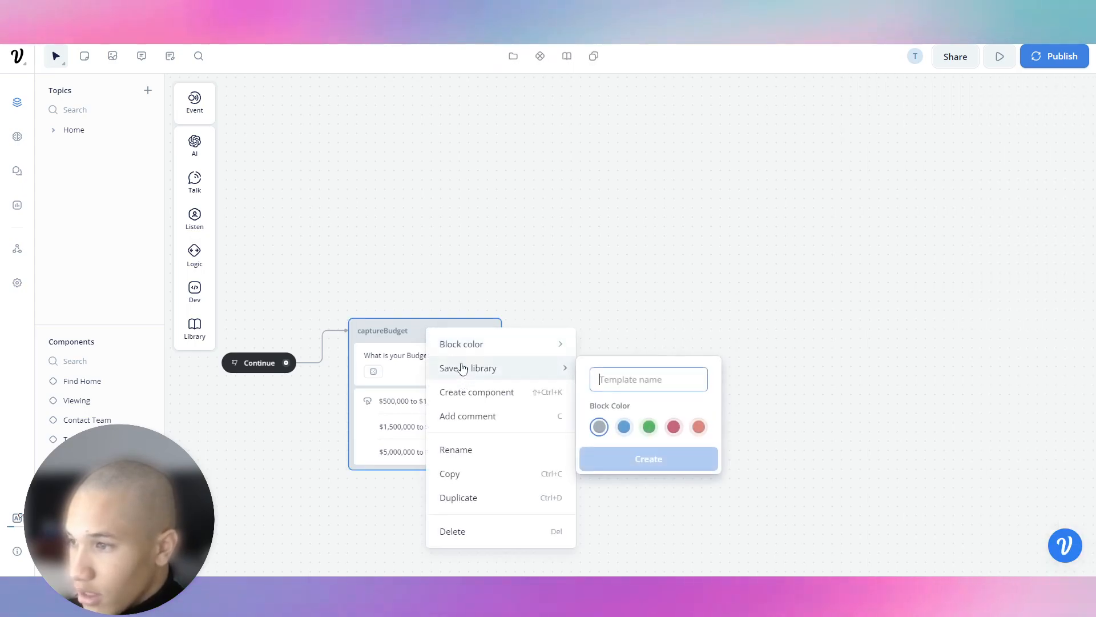
pyautogui.click(451, 473)
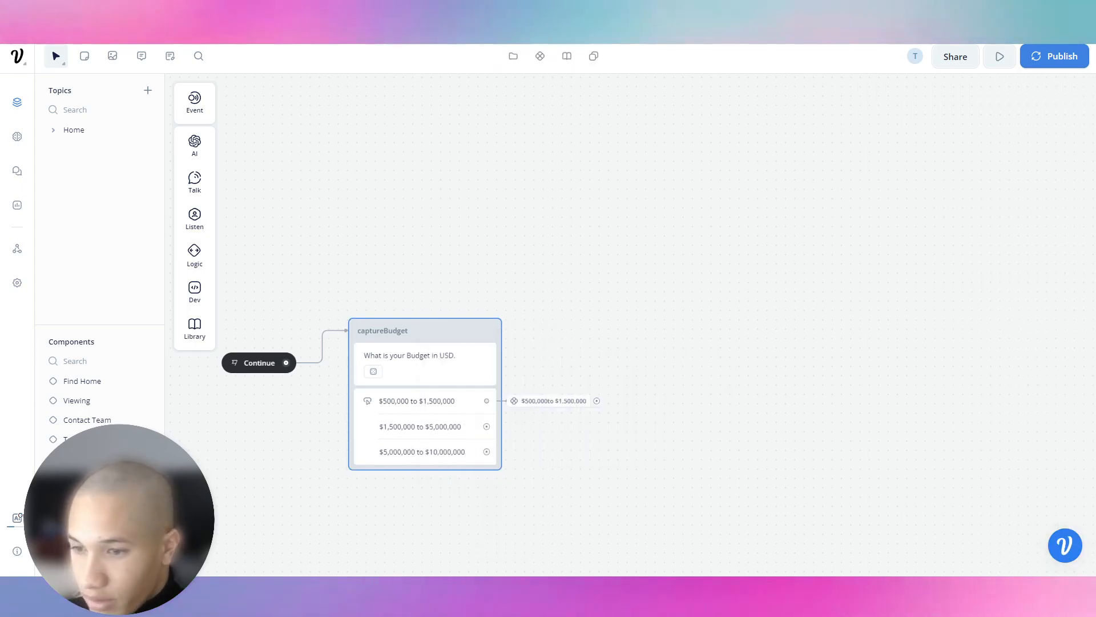
pyautogui.rightClick(489, 240)
pyautogui.click(526, 269)
pyautogui.moveTo(509, 250); pyautogui.dragTo(650, 191)
pyautogui.moveTo(465, 253); pyautogui.dragTo(538, 195)
pyautogui.click(501, 228)
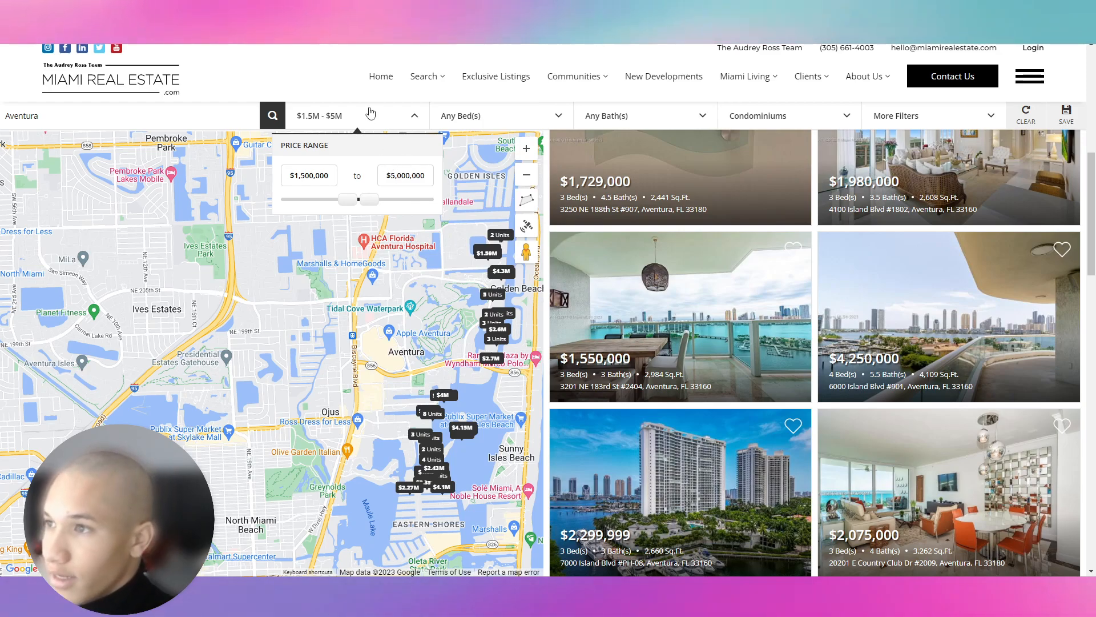
# Open the Aventura listing in a new tab and save one of its gallery photos.
pyautogui.rightClick(640, 293)
pyautogui.click(652, 304)
pyautogui.hotkey('ctrl', 'Tab')
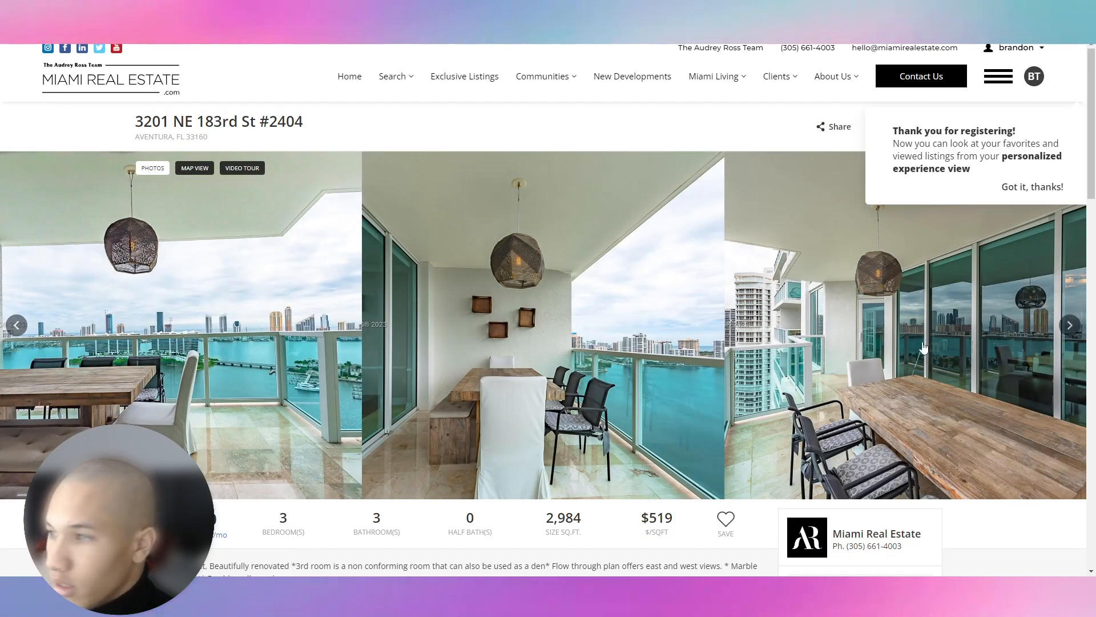
pyautogui.click(1070, 324)
pyautogui.click(1070, 324)
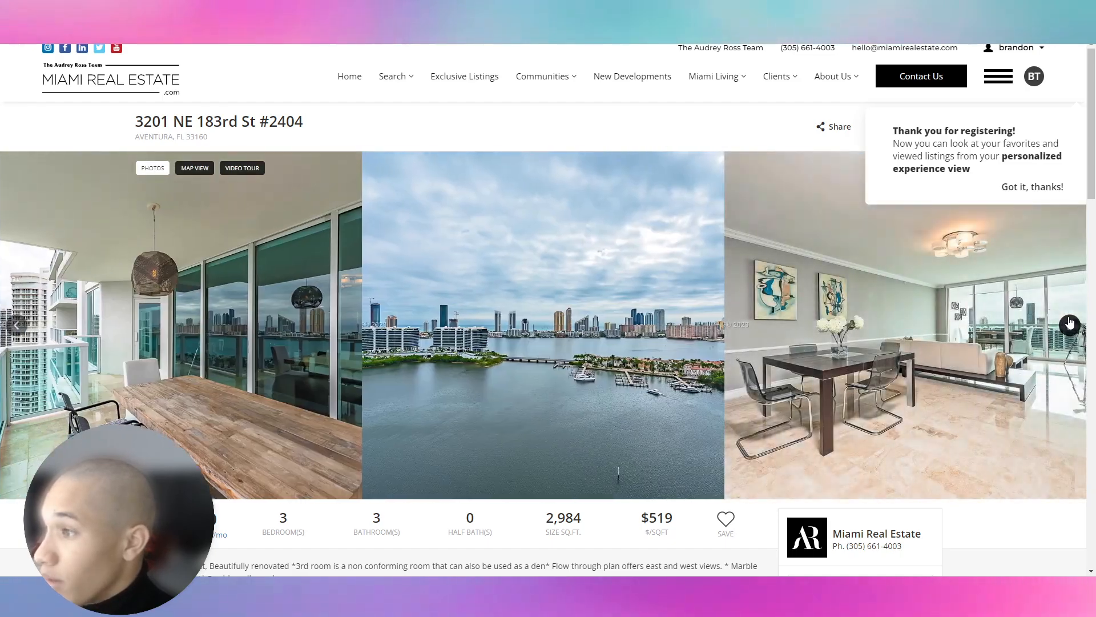
pyautogui.click(1069, 325)
pyautogui.click(604, 294)
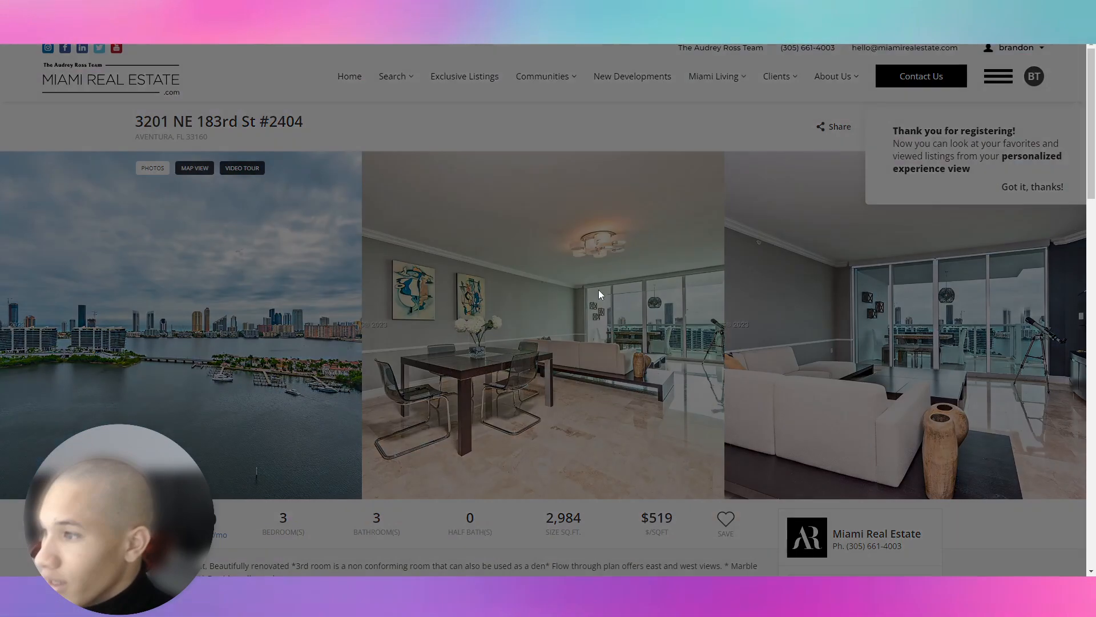
pyautogui.rightClick(565, 277)
pyautogui.click(583, 294)
pyautogui.press('Return')
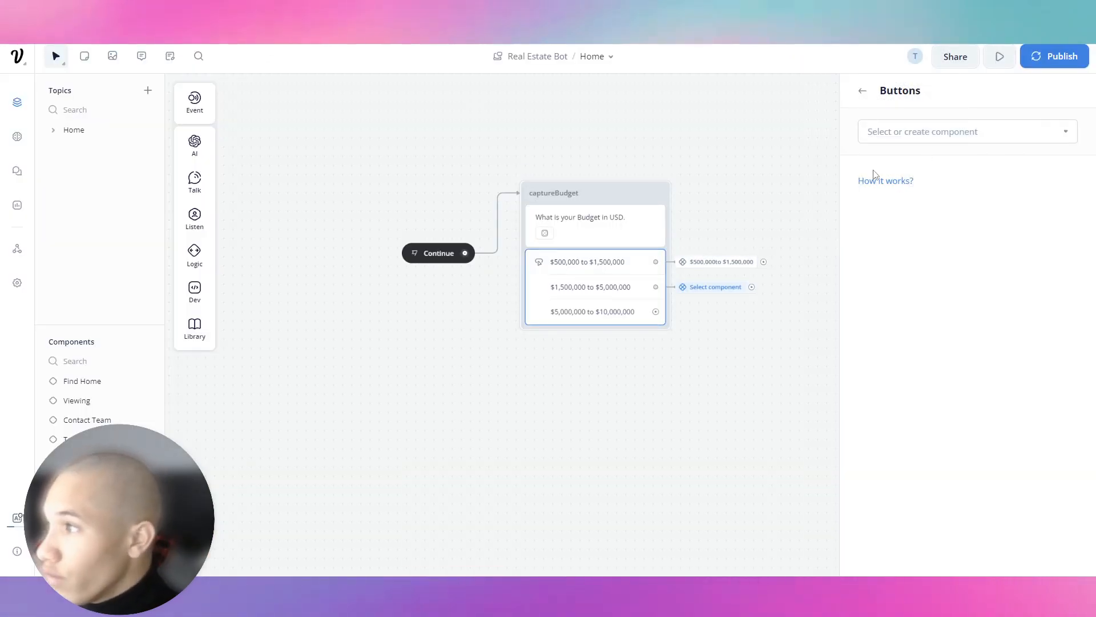
# Create a new component named '$1,500,000 to $5,000,000' for that budget button.
pyautogui.click(928, 139)
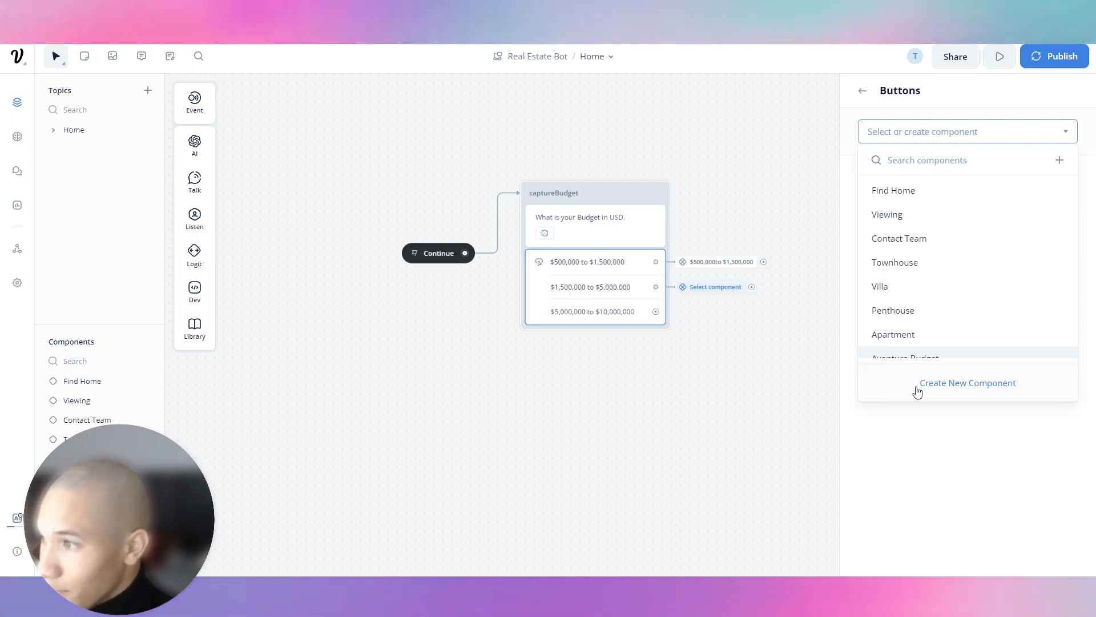
pyautogui.click(916, 388)
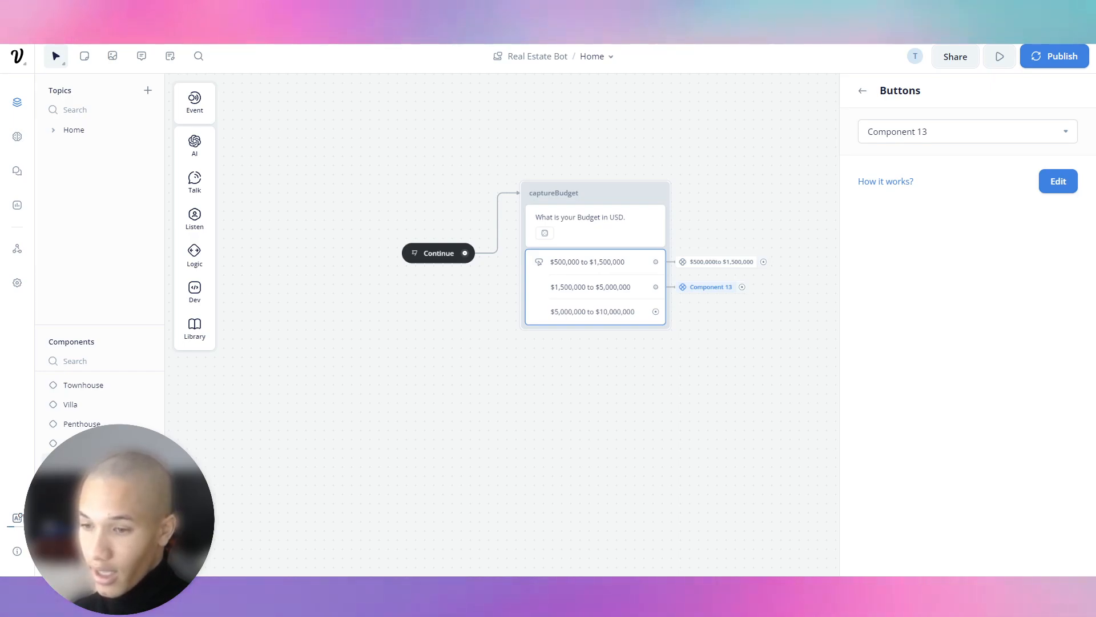
pyautogui.press('Return')
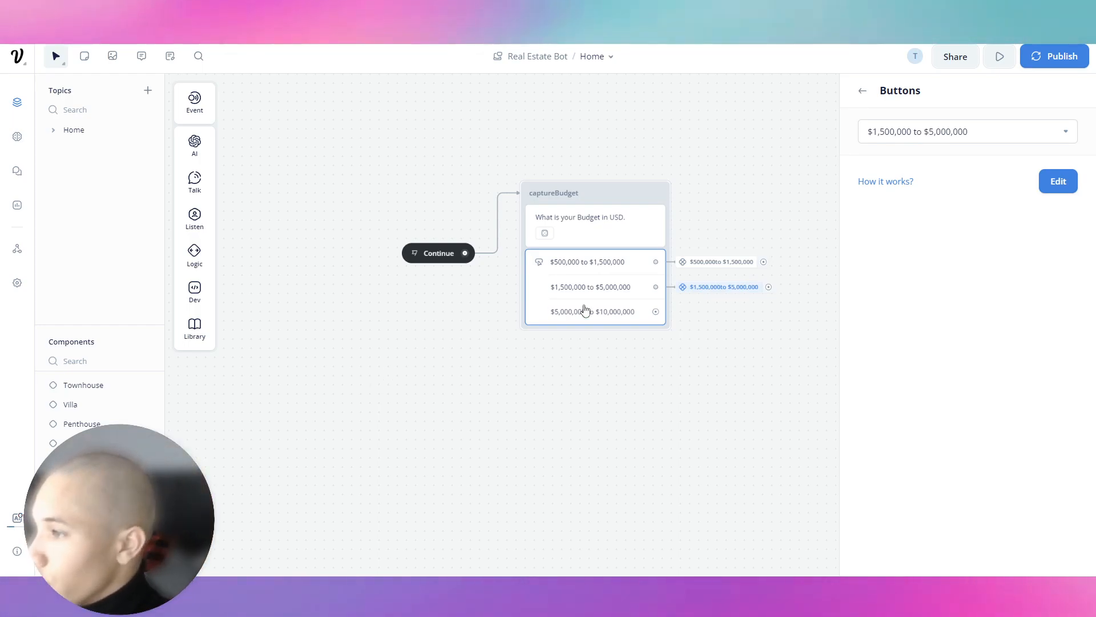
pyautogui.click(619, 290)
pyautogui.scroll(-1, 979, 404)
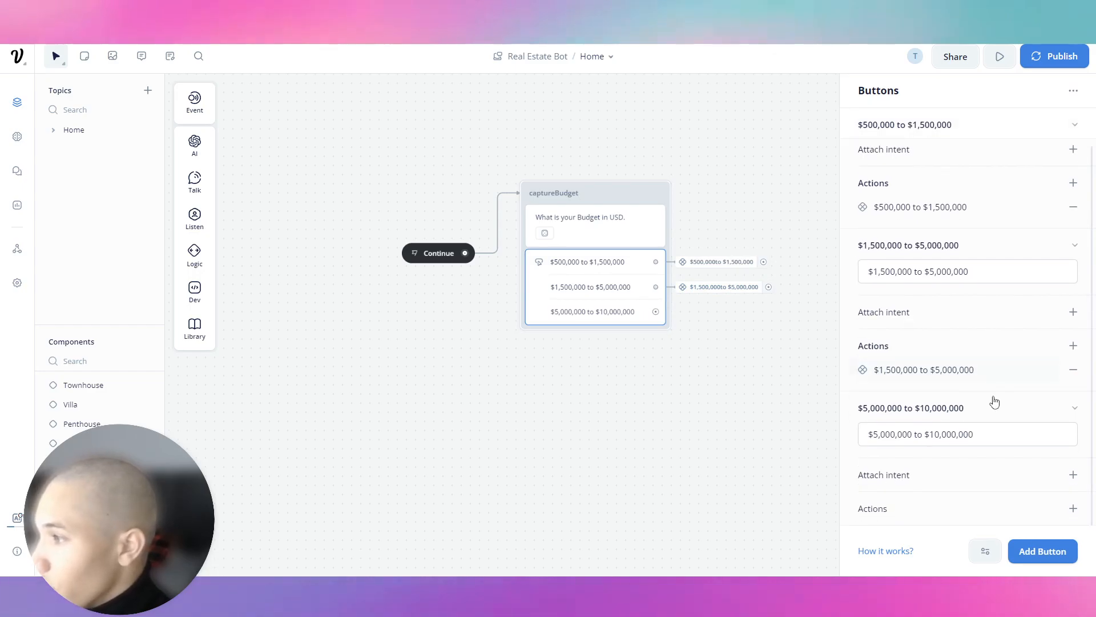
# Start a new intent on the $5,000,000 to $10,000,000 button named 1.5m-5m Budget.
pyautogui.click(1073, 475)
pyautogui.click(978, 467)
pyautogui.click(951, 434)
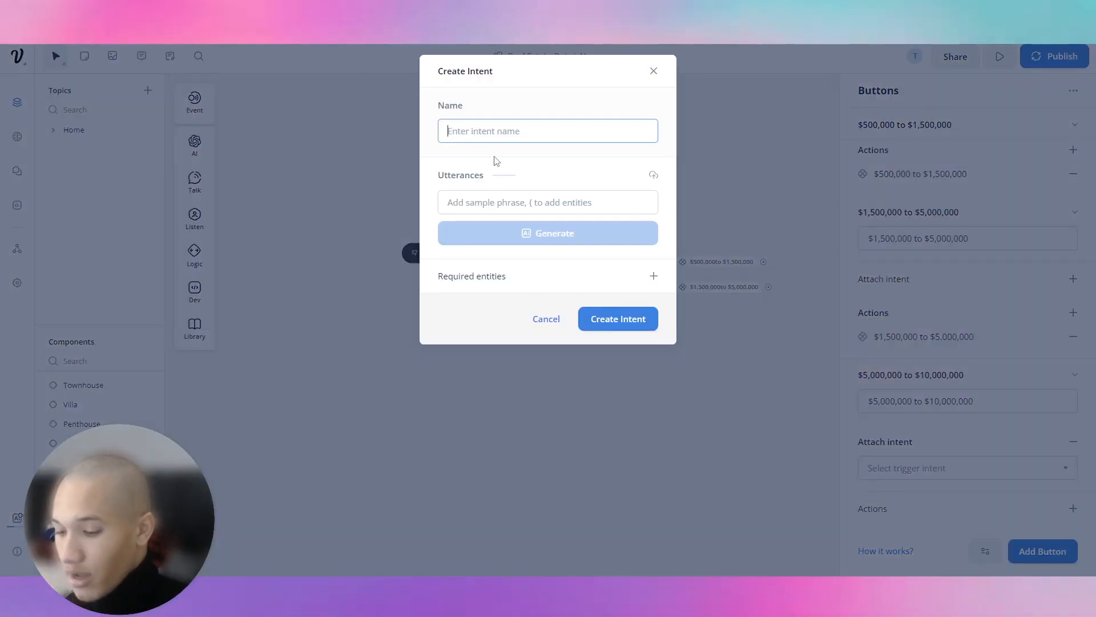
pyautogui.write('I want to')
pyautogui.hotkey('ctrl', 'a')
pyautogui.press('BackSpace')
pyautogui.write('My')
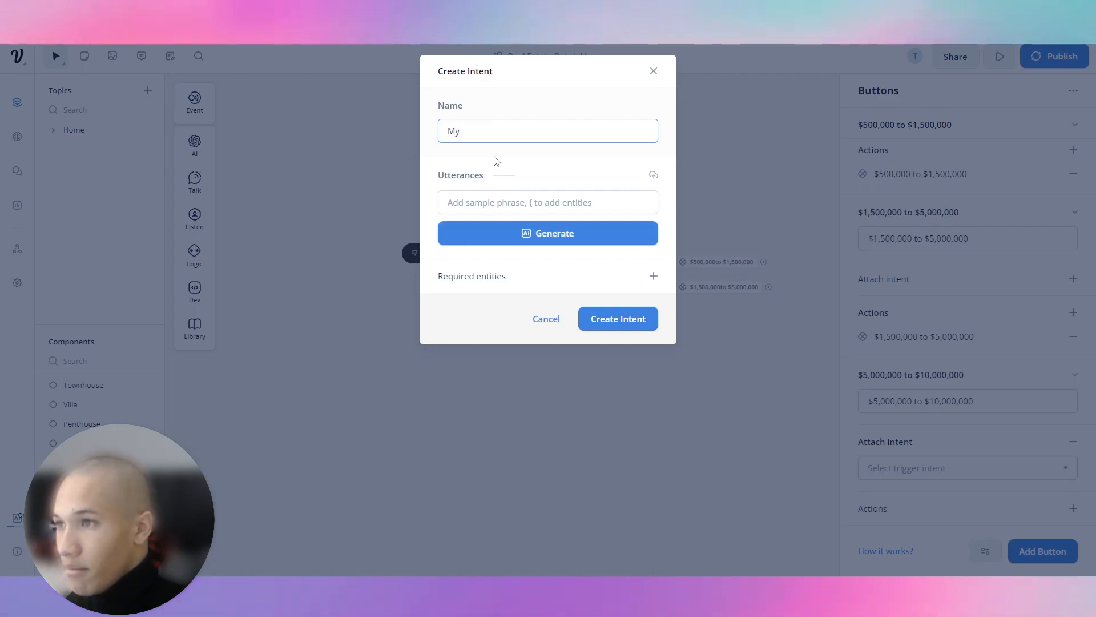
pyautogui.write(' budfet is $')
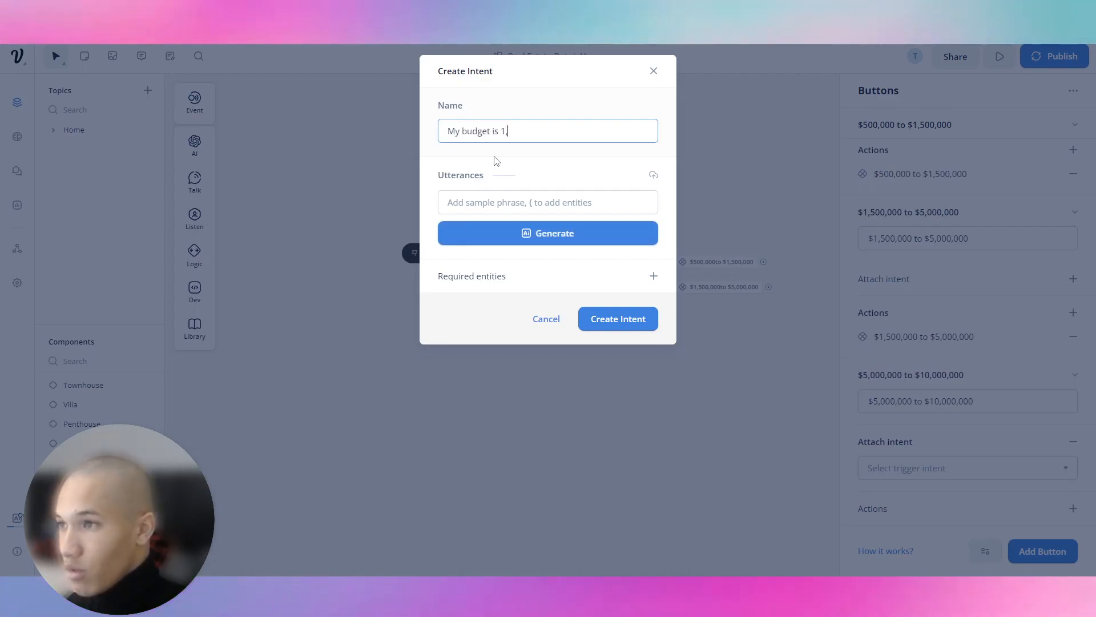
pyautogui.hotkey('ctrl', 'a')
pyautogui.press('BackSpace')
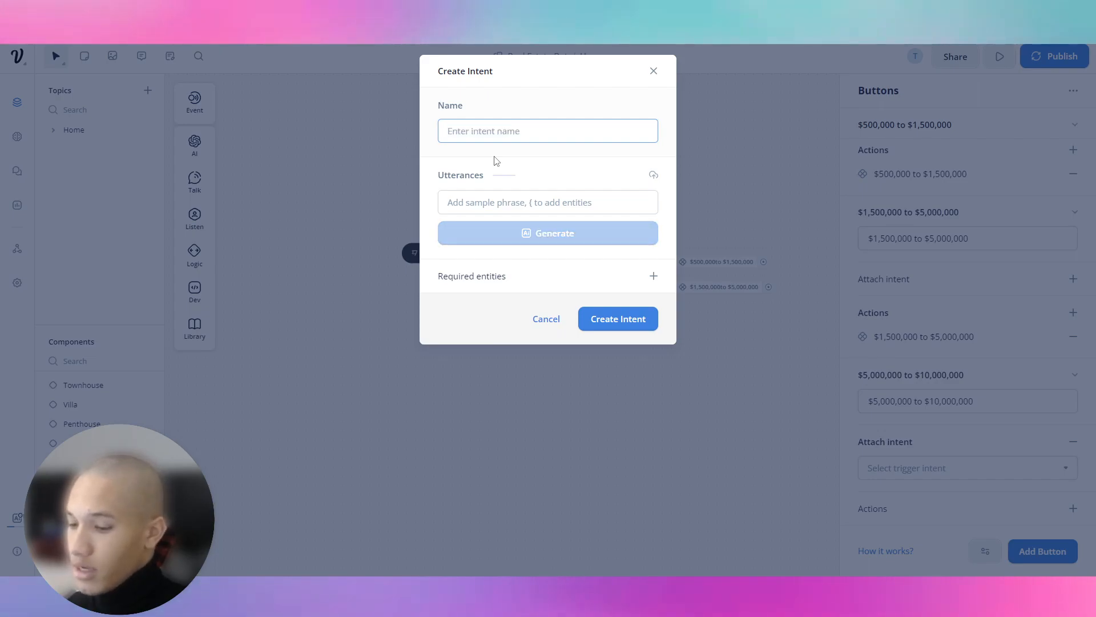
pyautogui.write('1.5k')
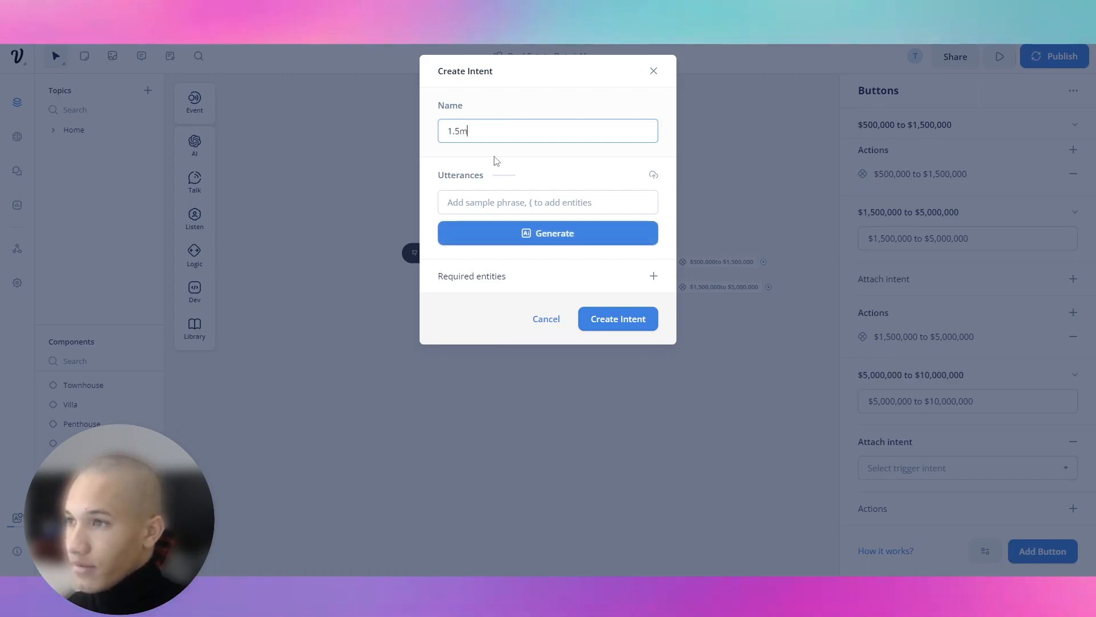
pyautogui.write('-5m Budget')
pyautogui.press('Tab')
# Add the utterance 'my budget is $1,500,000 to $5,000,000', generate more, and create the intent.
pyautogui.write('my budget is ')
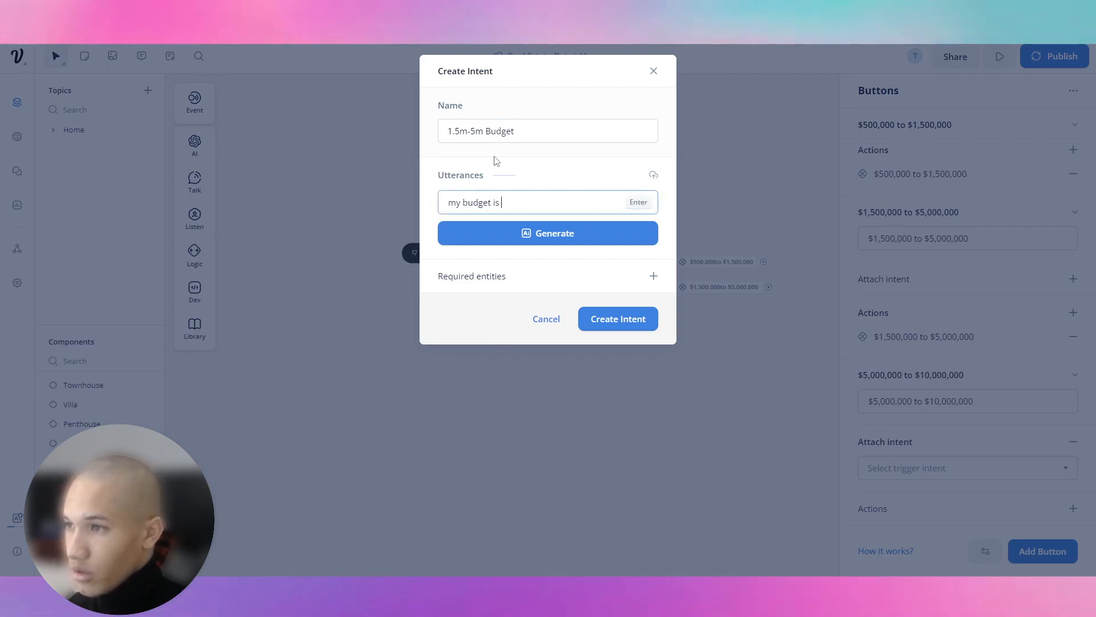
pyautogui.write('$1,500,000 to $5,000,000')
pyautogui.press('Return')
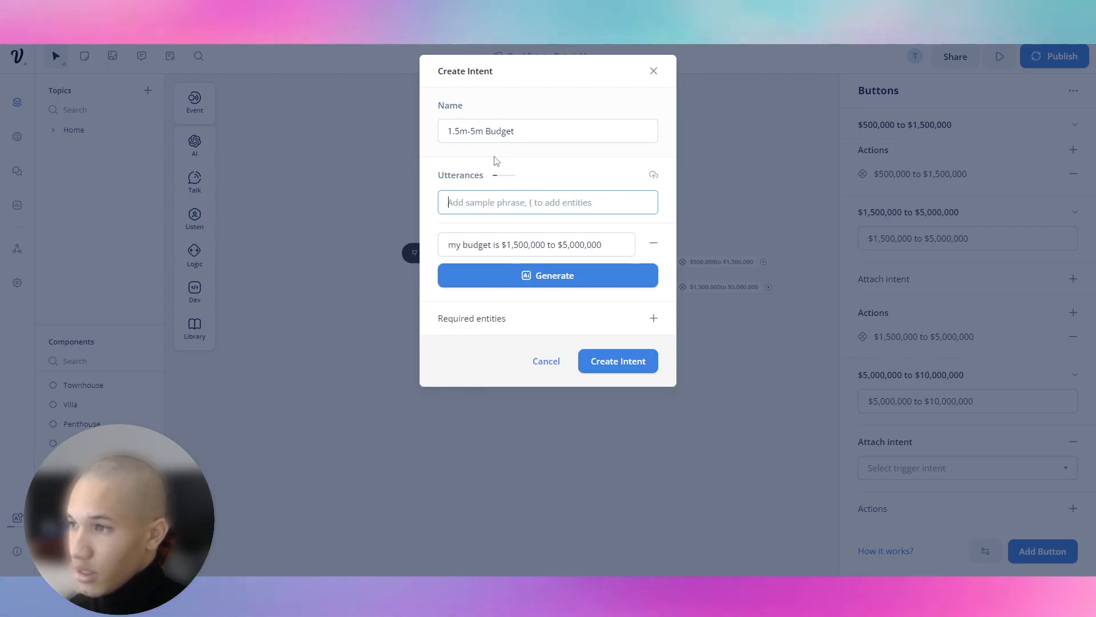
pyautogui.click(580, 283)
pyautogui.click(569, 342)
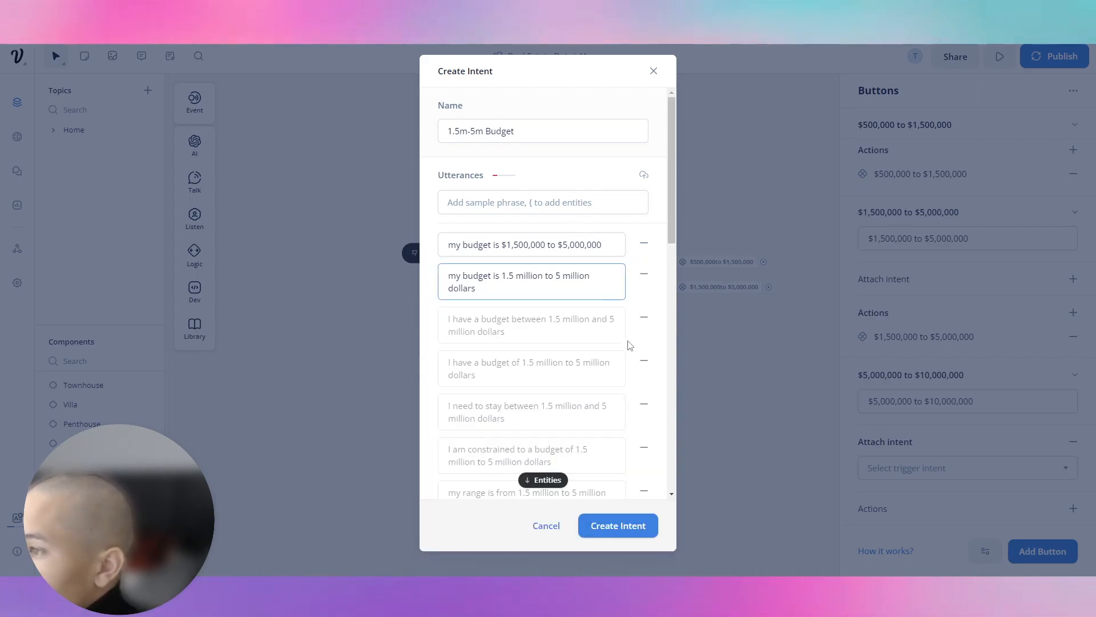
pyautogui.click(631, 523)
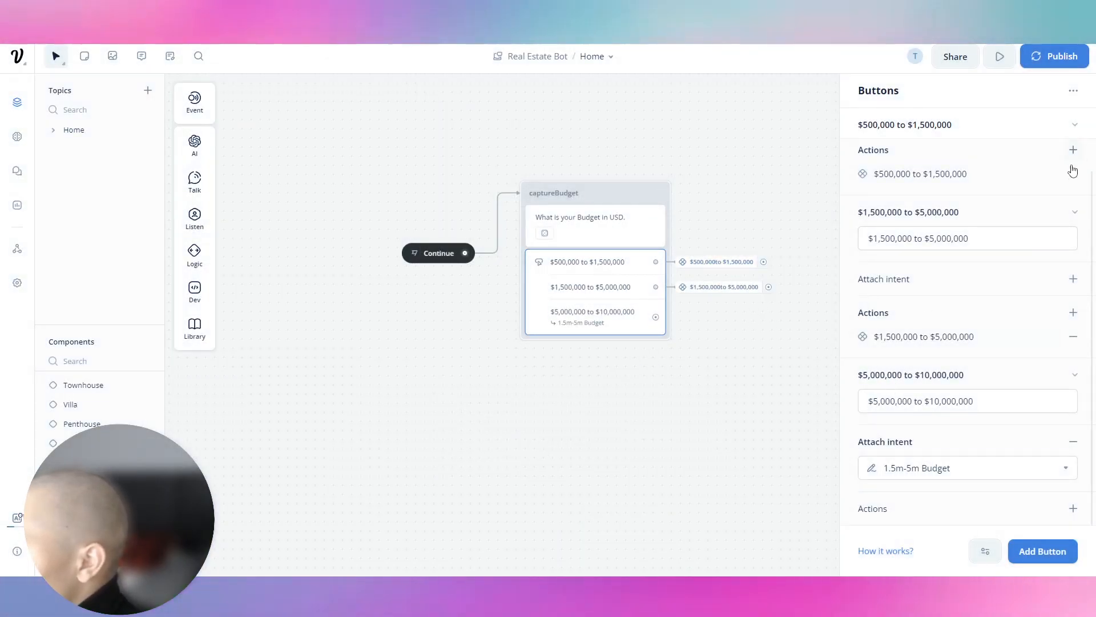
# Start a new intent named '500k to 1.5m' on the first budget button.
pyautogui.moveTo(910, 171); pyautogui.dragTo(853, 171)
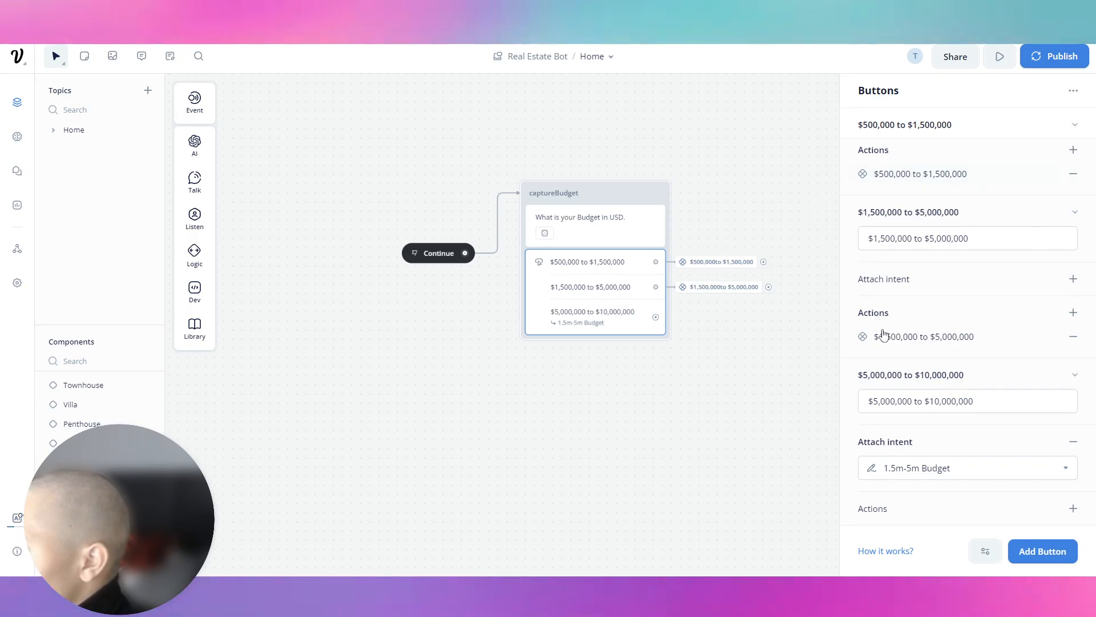
pyautogui.scroll(2, 945, 161)
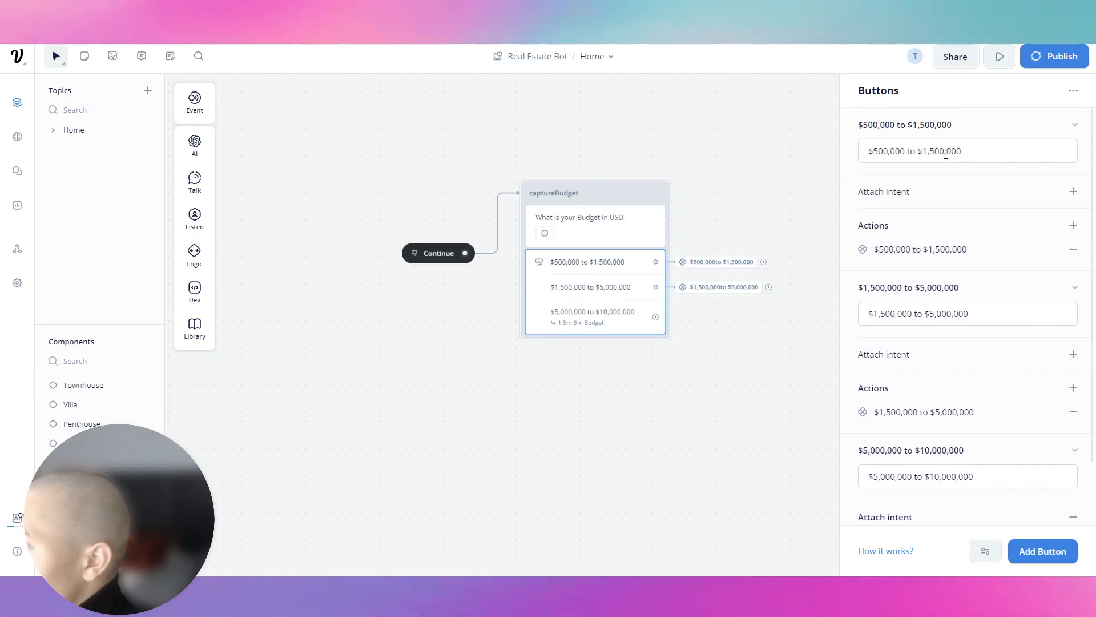
pyautogui.click(1074, 191)
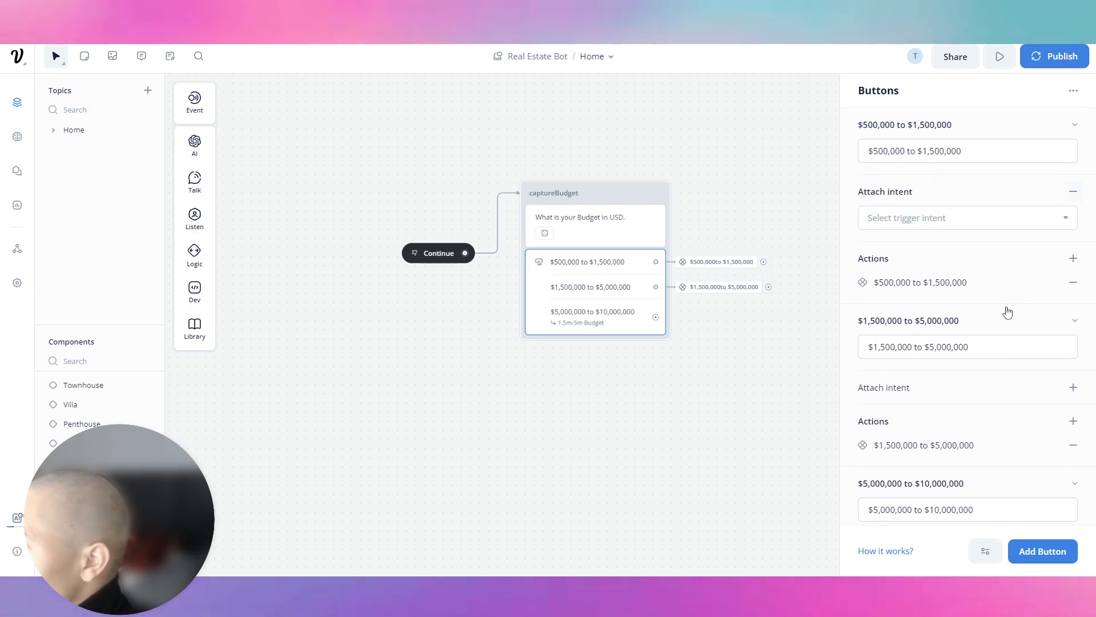
pyautogui.click(955, 219)
pyautogui.click(948, 482)
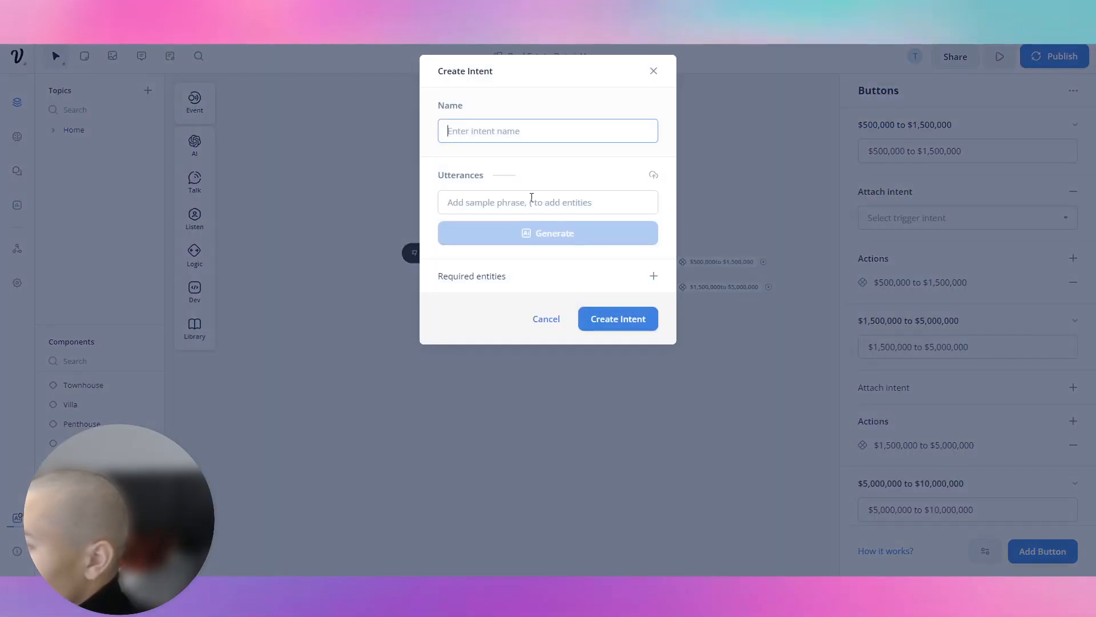
pyautogui.write('500k')
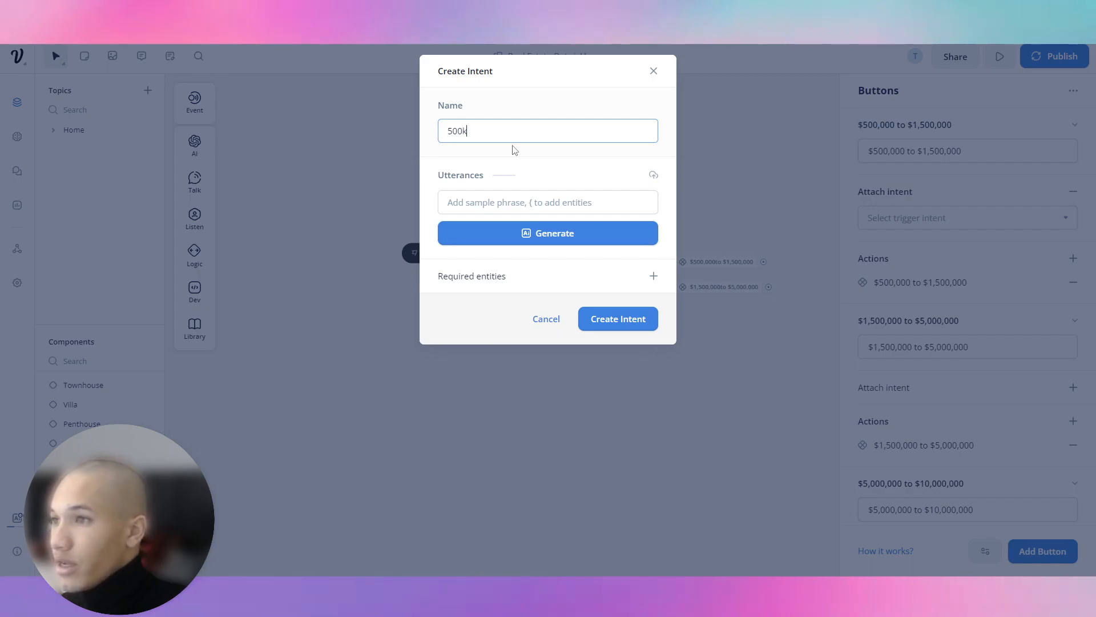
pyautogui.write(' to 1.5m')
pyautogui.press('Tab')
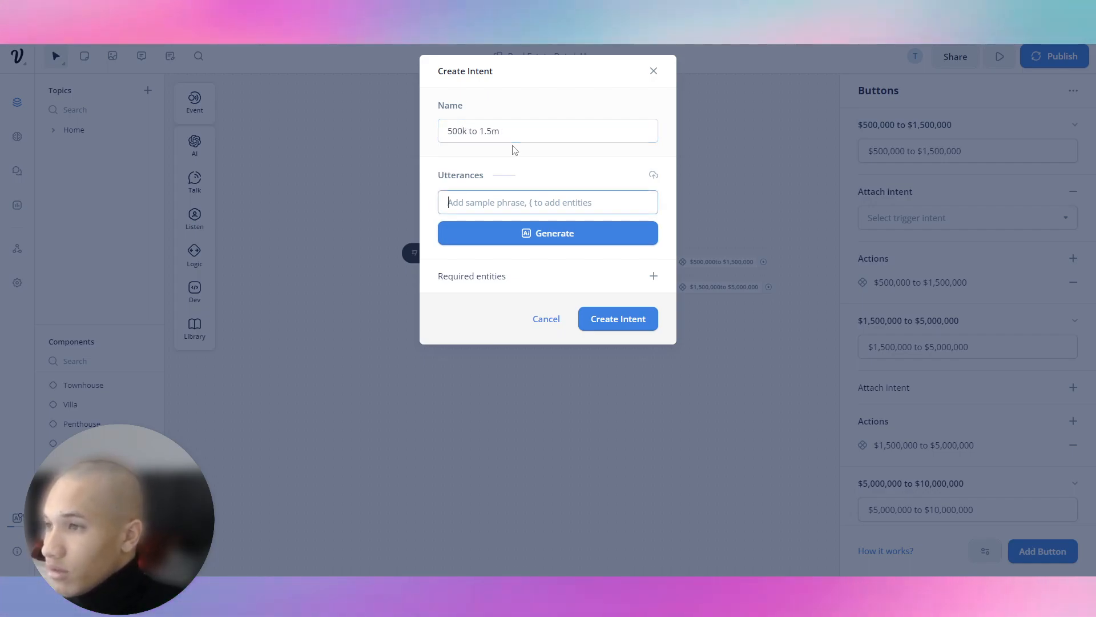
# Give it a budget utterance plus 20 generated utterances and create the intent.
pyautogui.click(603, 204)
pyautogui.write('my budget is from $500,000 to $,15')
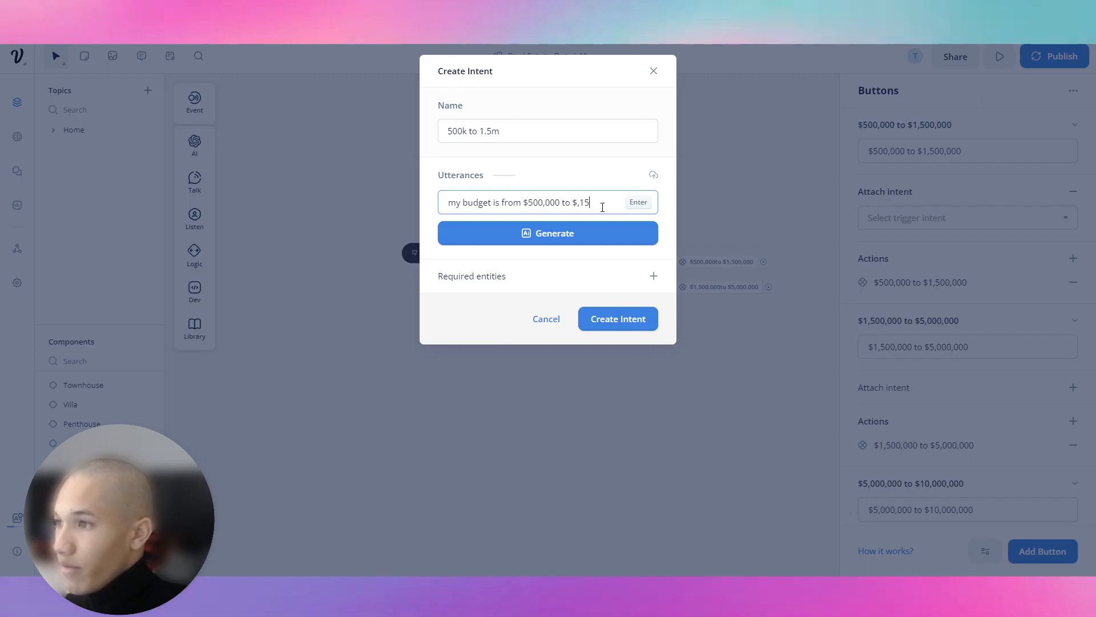
pyautogui.press('BackSpace')
pyautogui.write(',500m')
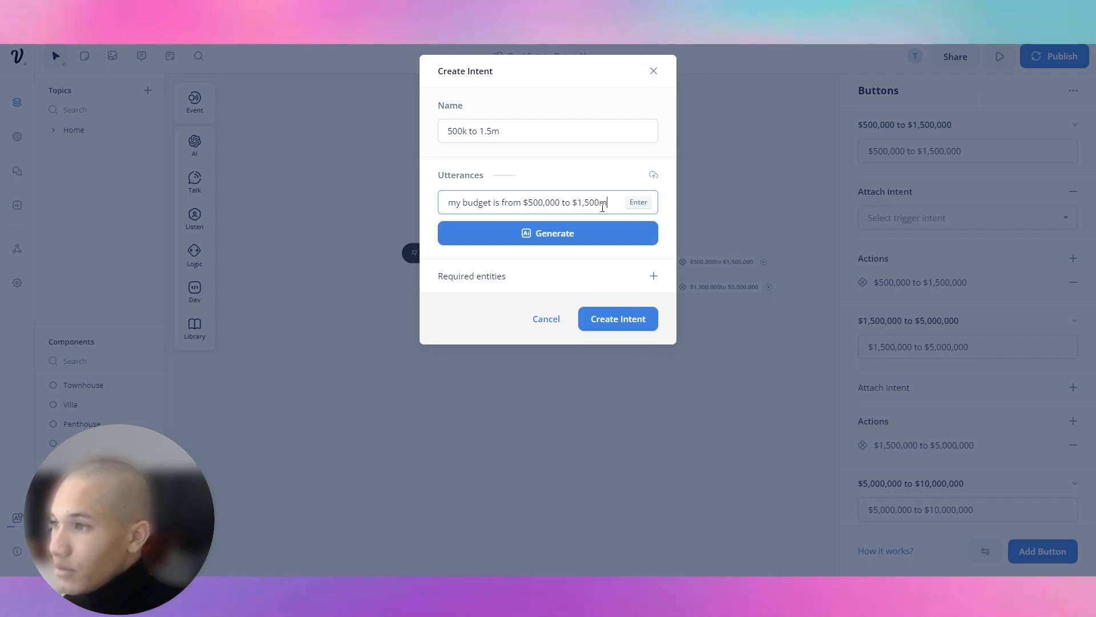
pyautogui.press('BackSpace')
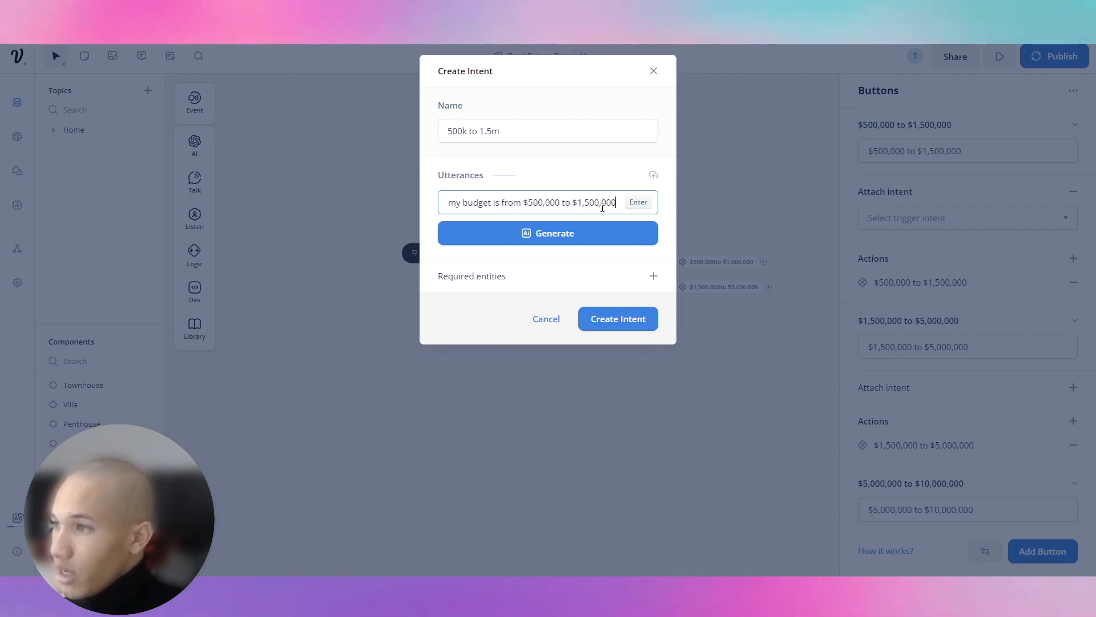
pyautogui.press('Return')
pyautogui.click(565, 278)
pyautogui.click(537, 350)
pyautogui.click(548, 282)
pyautogui.click(541, 353)
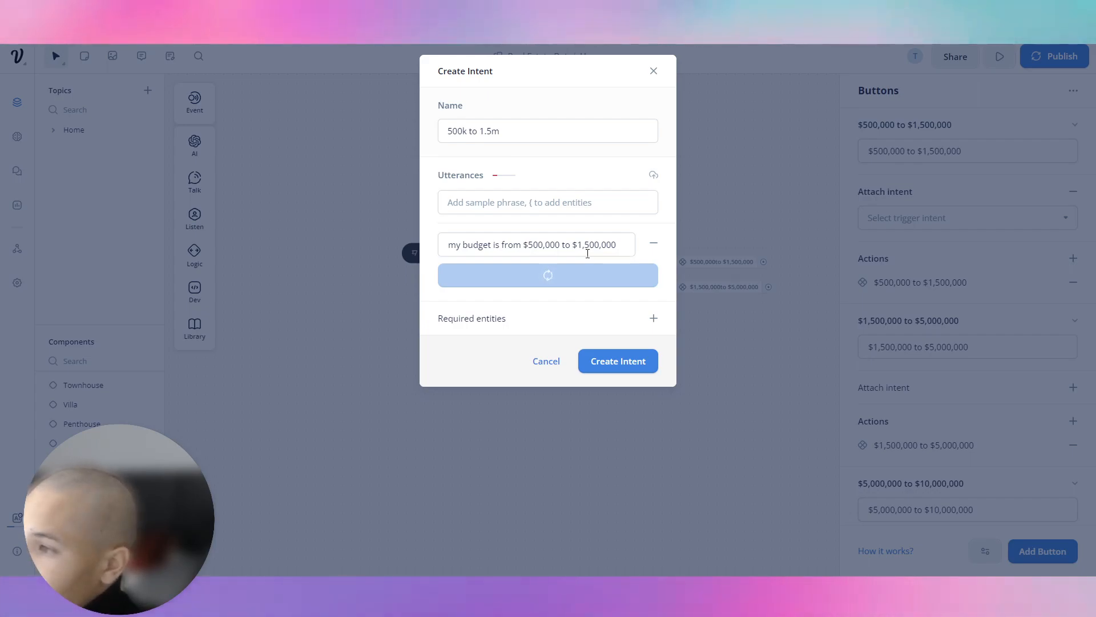
pyautogui.click(614, 273)
pyautogui.press('Tab')
pyautogui.press('Tab')
pyautogui.press('Tab')
pyautogui.press('Tab')
pyautogui.press('Tab')
pyautogui.press('Tab')
pyautogui.press('Tab')
pyautogui.press('Tab')
pyautogui.press('Tab')
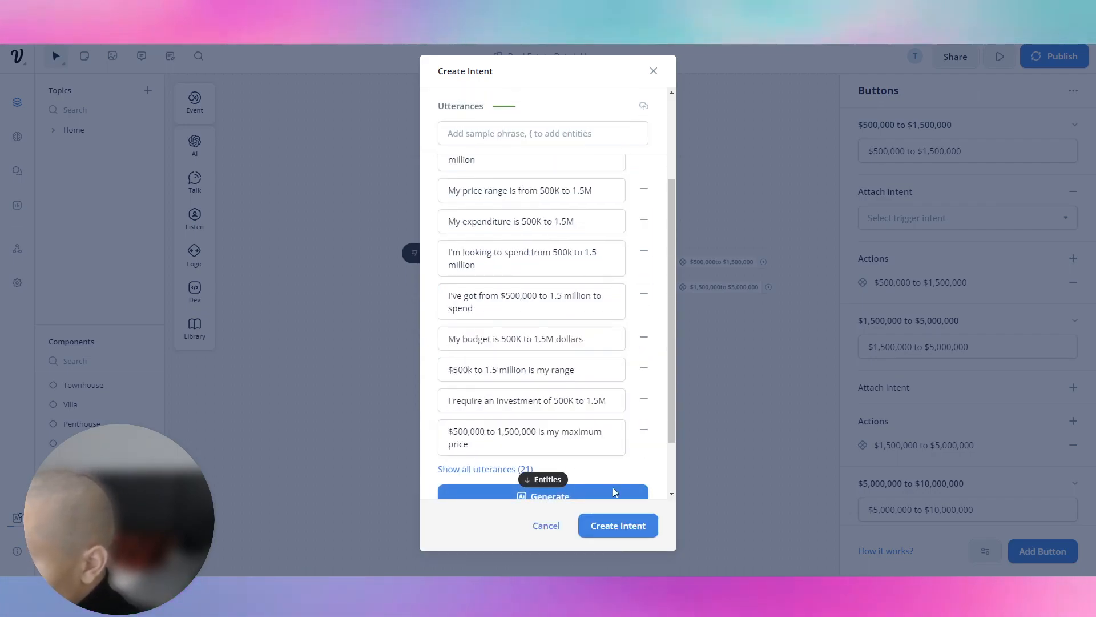
pyautogui.click(618, 526)
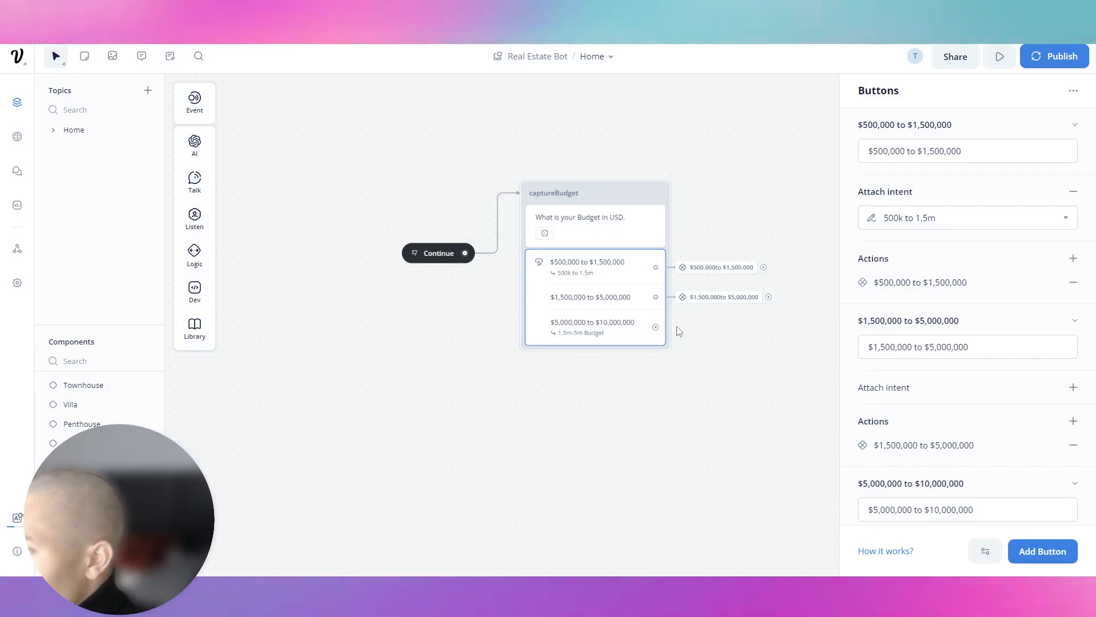
# Remove the second button's old action and attach the 1.5m-5m Budget intent.
pyautogui.scroll(-2, 934, 380)
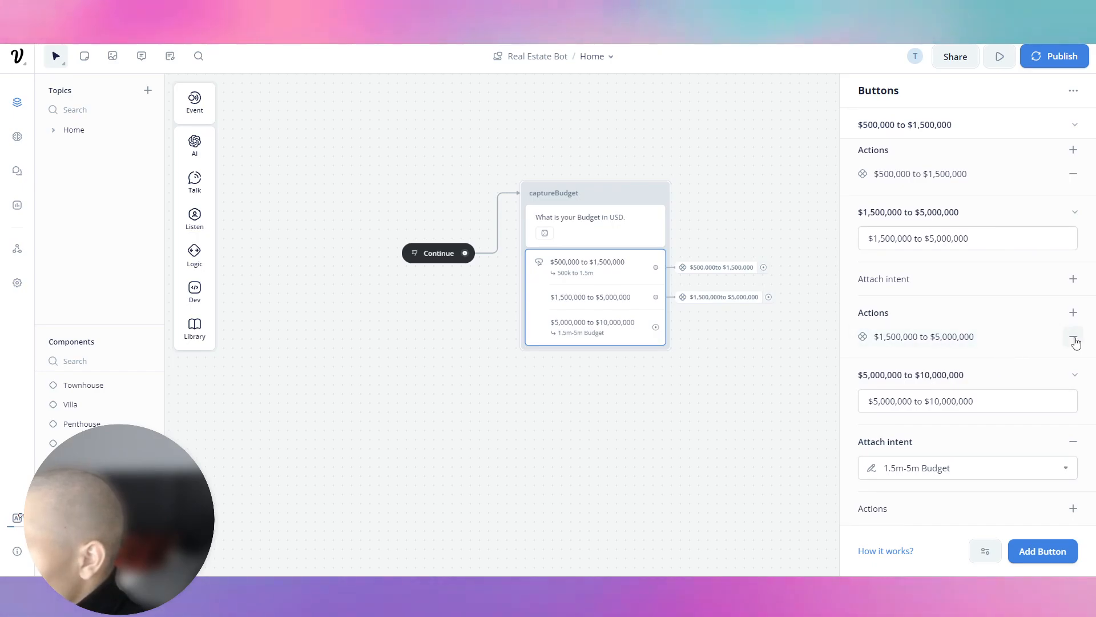
pyautogui.click(1076, 341)
pyautogui.click(1072, 308)
pyautogui.click(1017, 333)
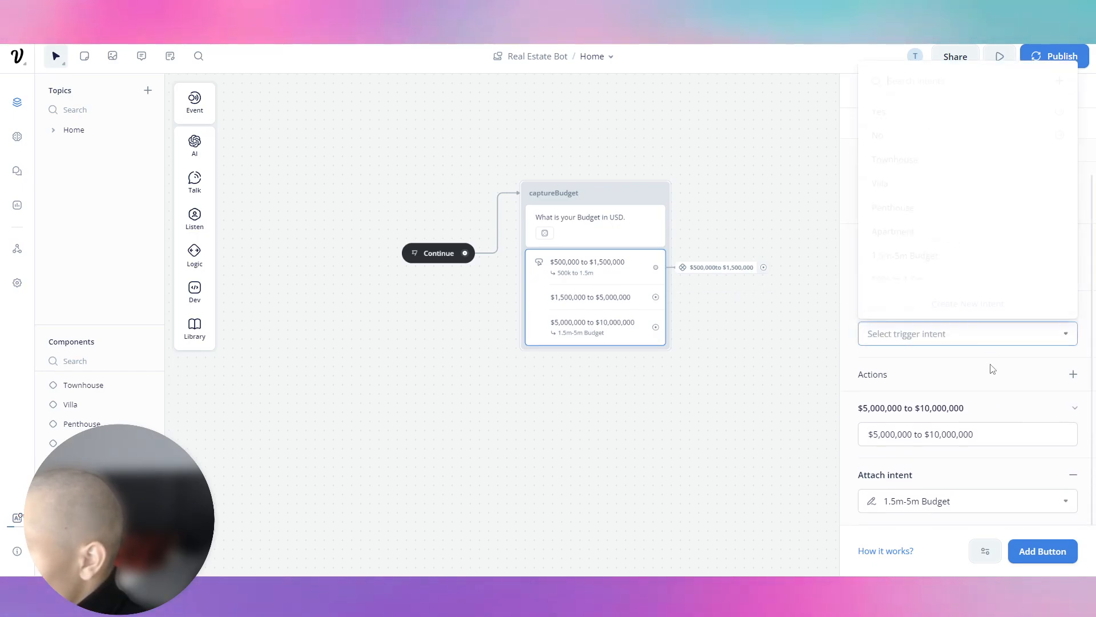
pyautogui.scroll(-5, 918, 281)
pyautogui.scroll(3, 914, 254)
pyautogui.scroll(2, 916, 229)
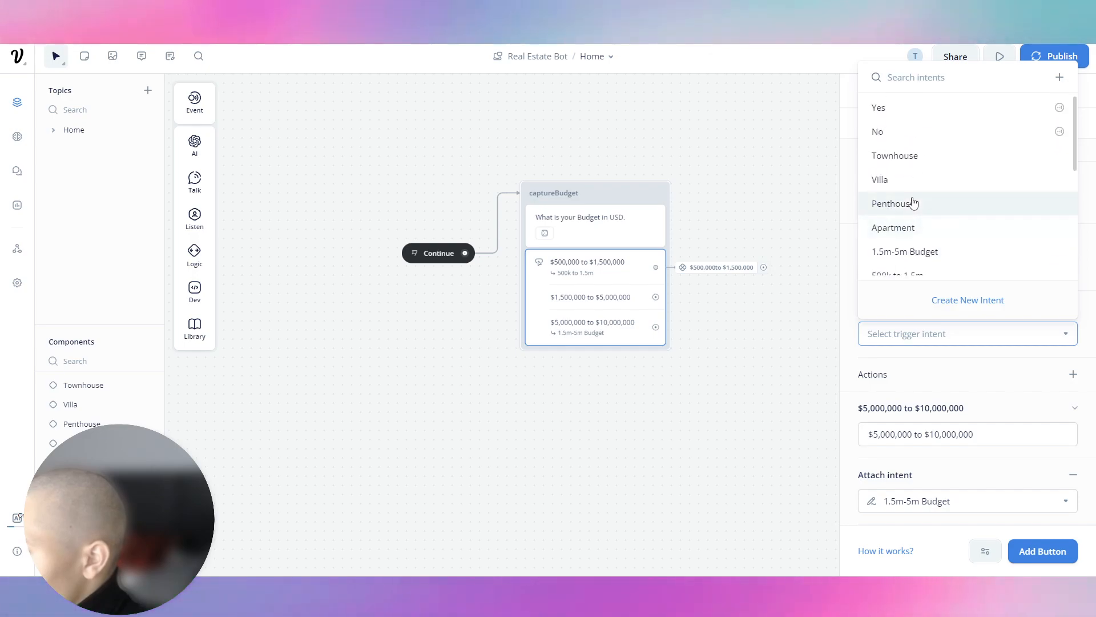
pyautogui.click(920, 252)
# Link the $1.5M button to the '$1,500,000 to $5,000,000' component and open that component.
pyautogui.click(737, 219)
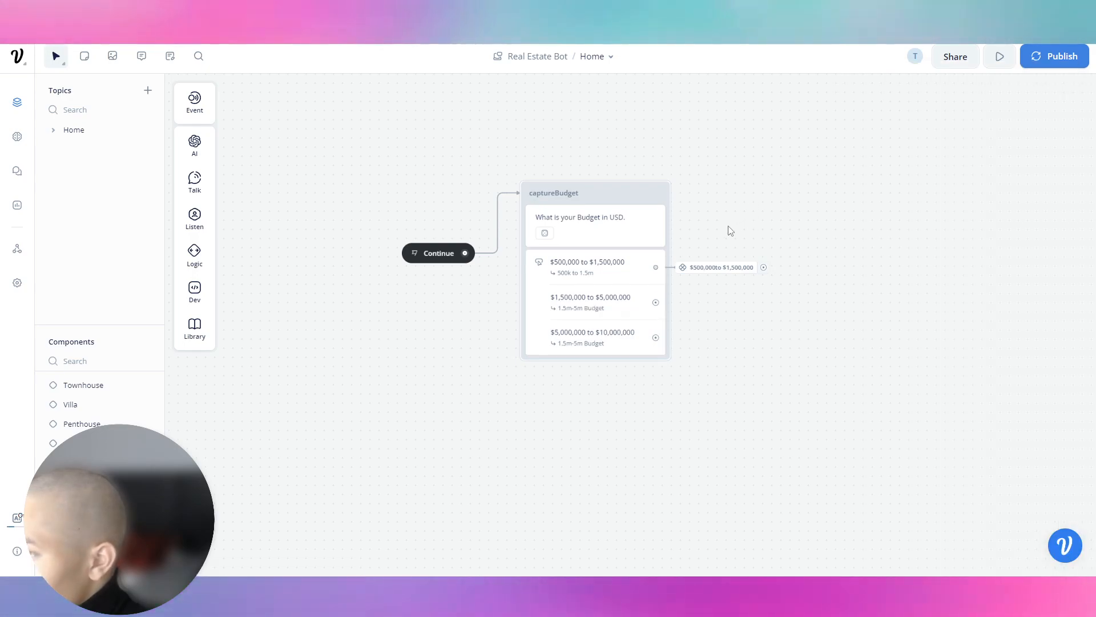
pyautogui.moveTo(721, 231); pyautogui.dragTo(658, 232)
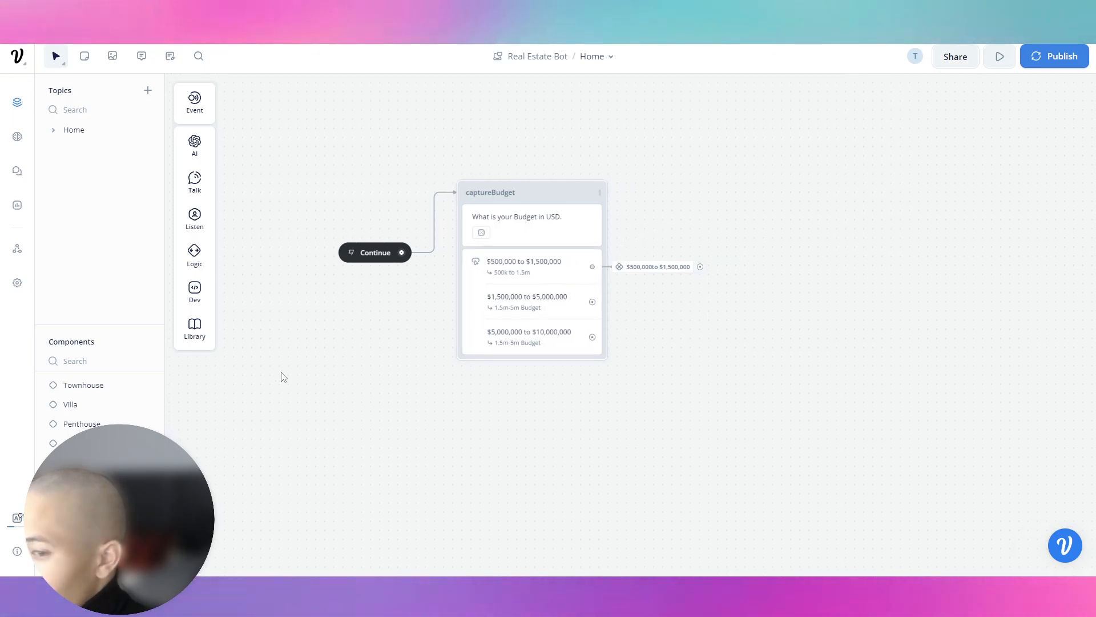
pyautogui.click(80, 462)
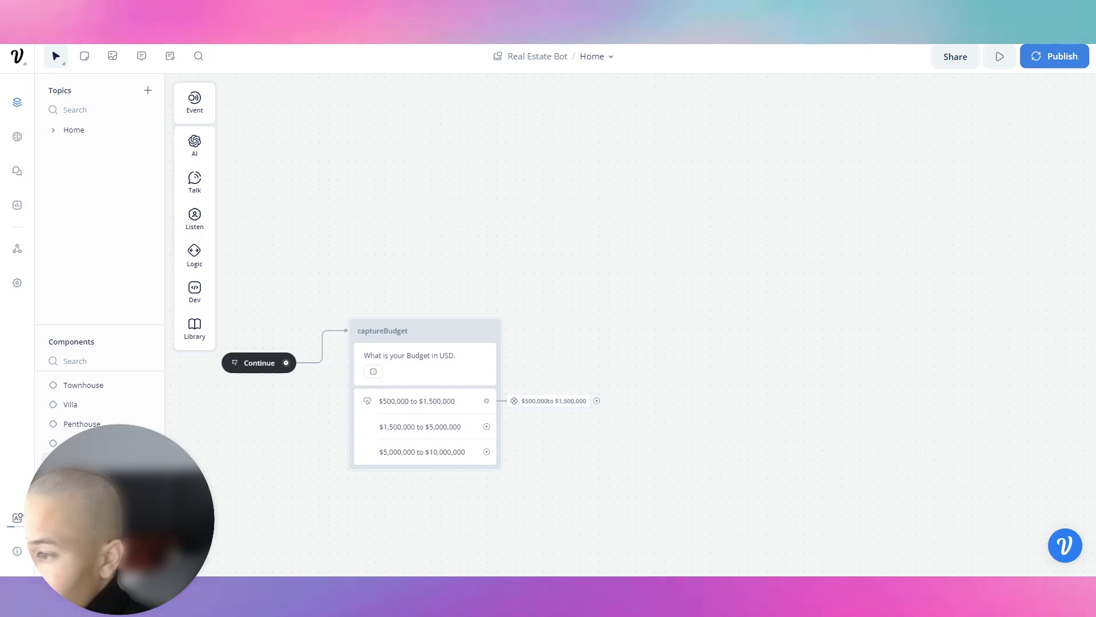
pyautogui.moveTo(594, 301); pyautogui.dragTo(626, 298)
pyautogui.moveTo(674, 466)
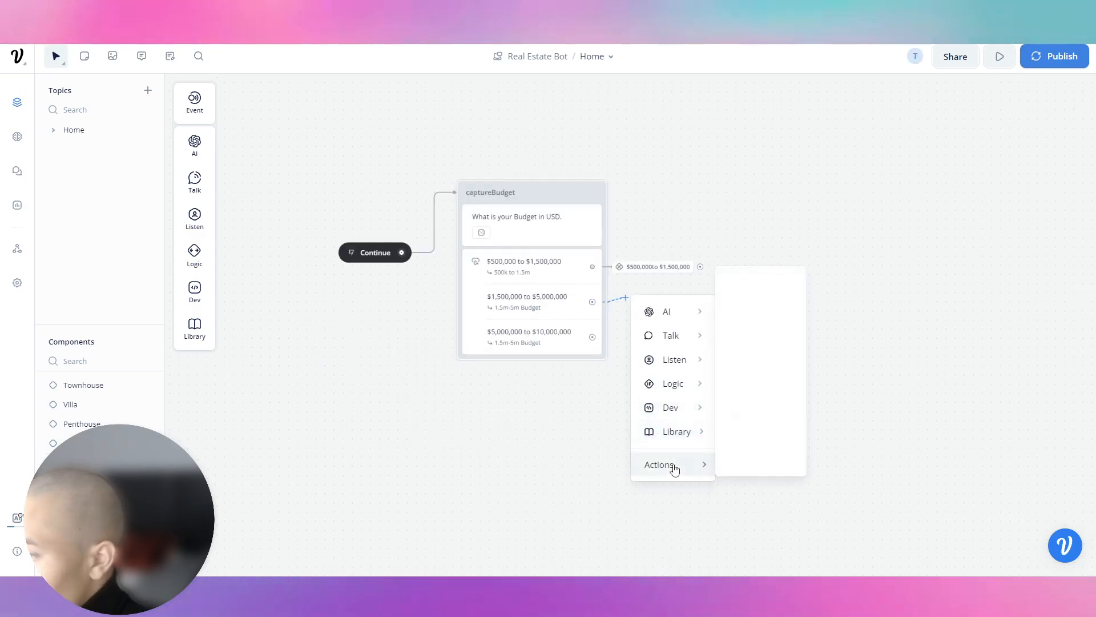
pyautogui.click(725, 457)
pyautogui.click(1060, 136)
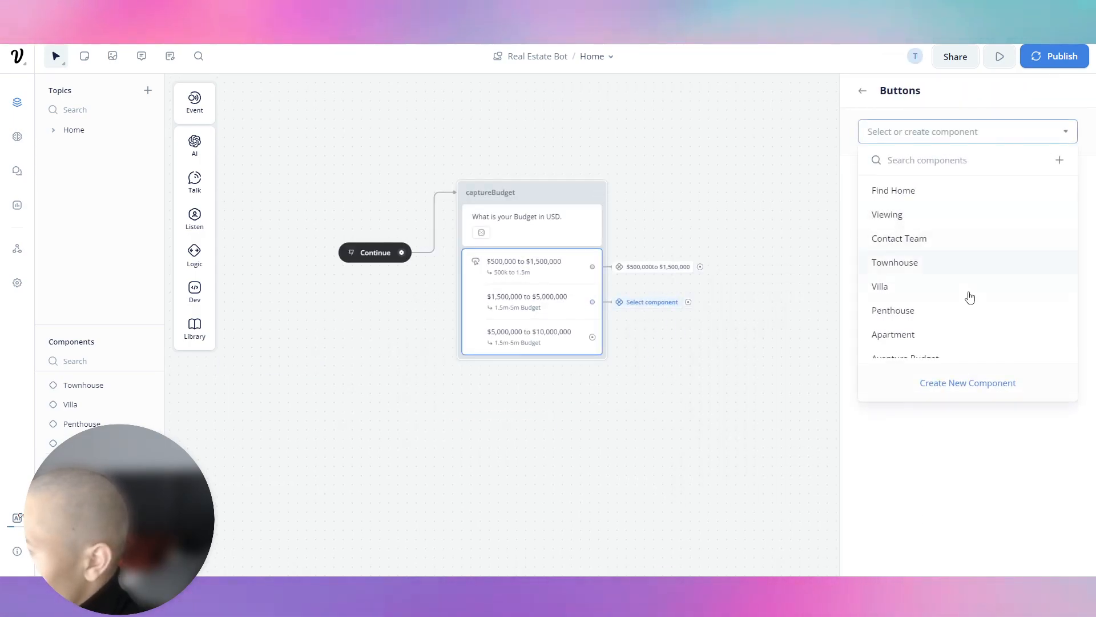
pyautogui.scroll(-3, 973, 294)
pyautogui.click(944, 345)
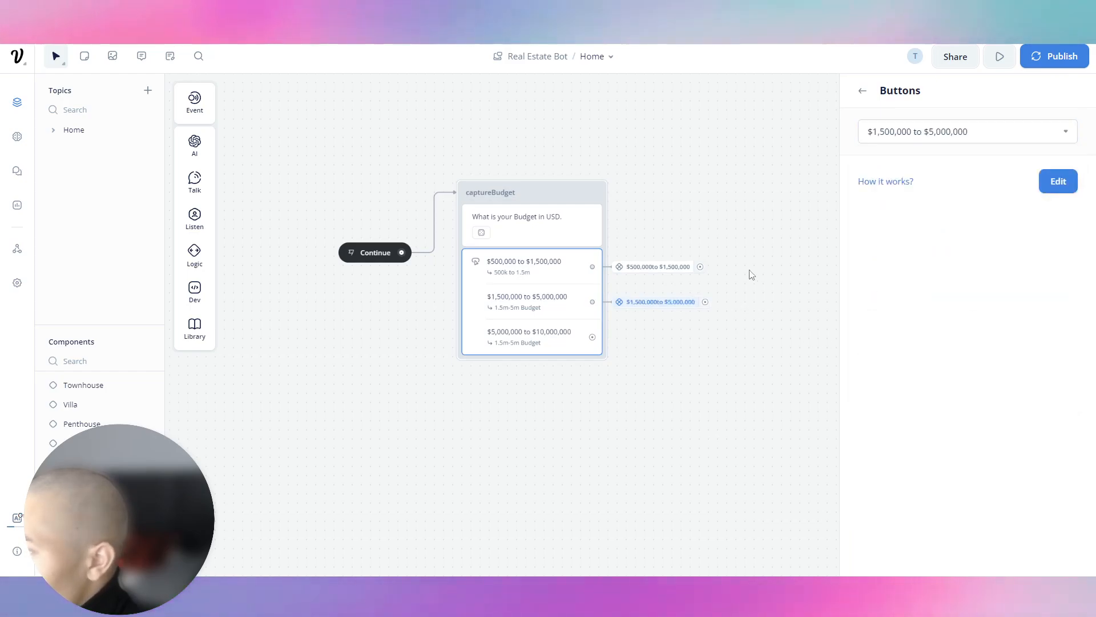
pyautogui.doubleClick(660, 266)
pyautogui.moveTo(465, 253); pyautogui.dragTo(570, 198)
# Add a carousel step after Continue, discarding an accidental capture step.
pyautogui.moveTo(647, 263)
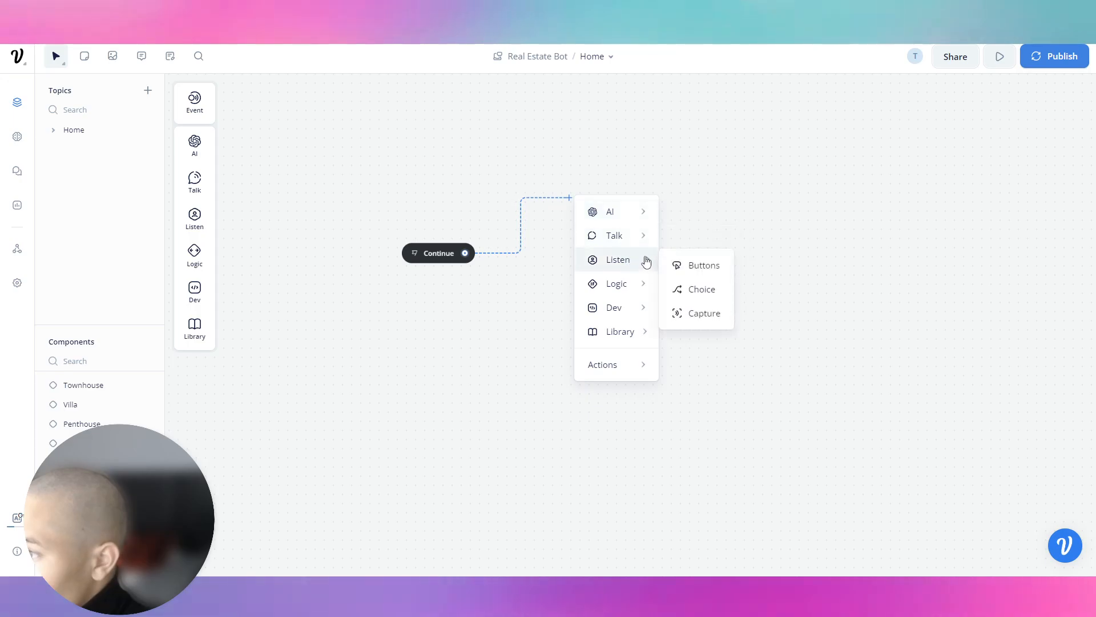
pyautogui.click(702, 314)
pyautogui.rightClick(671, 188)
pyautogui.click(695, 381)
pyautogui.moveTo(465, 252); pyautogui.dragTo(571, 247)
pyautogui.moveTo(614, 294)
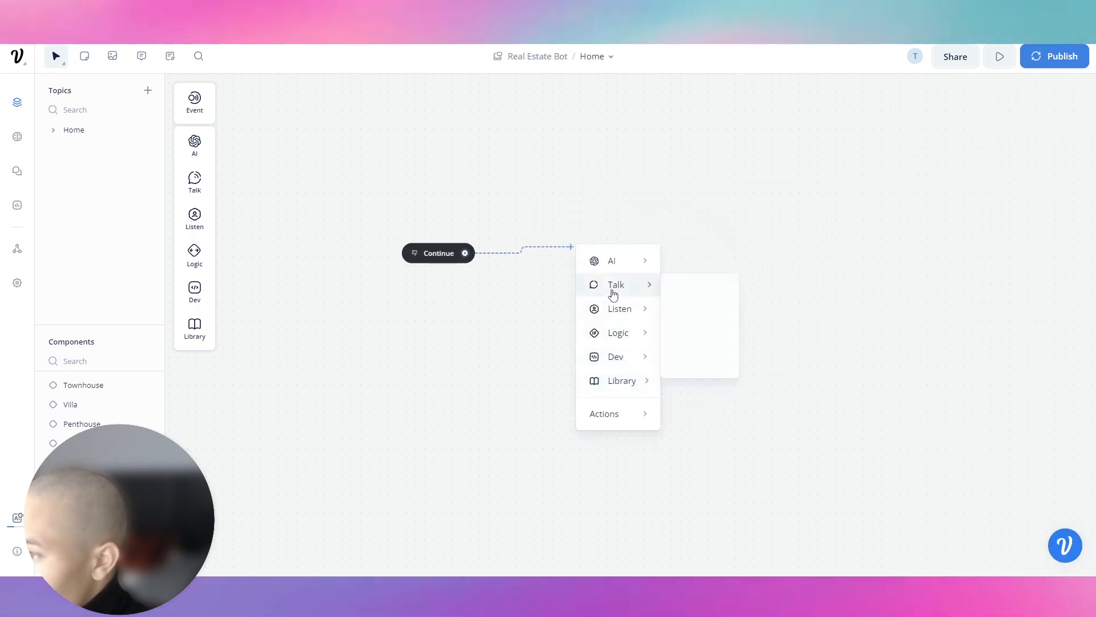
pyautogui.click(701, 361)
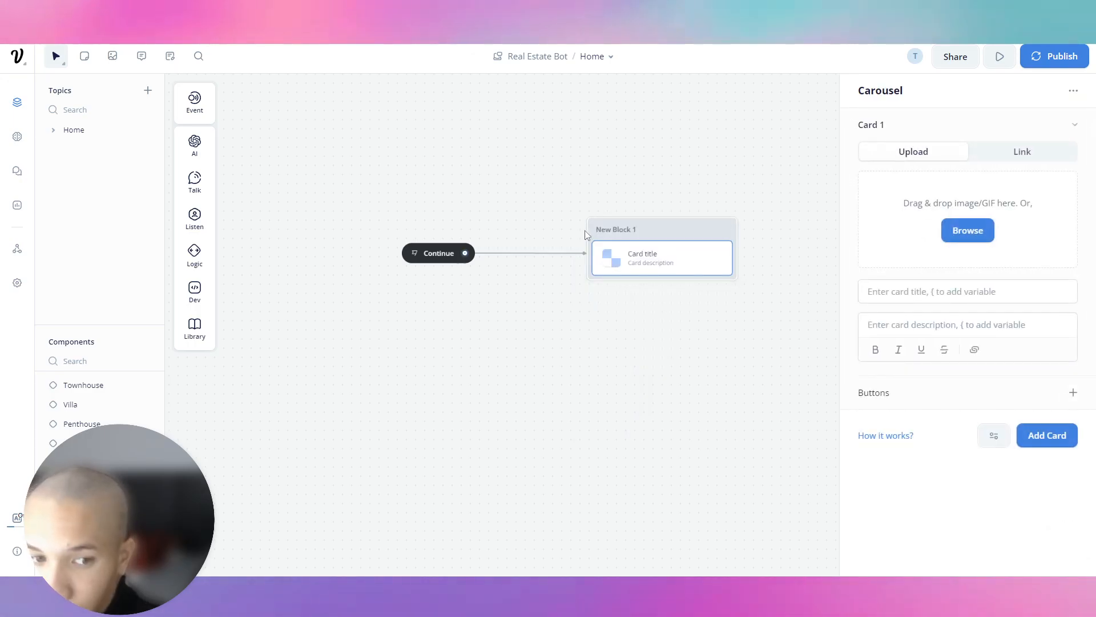
# Upload A11426977_5.jpeg as the first card's image.
pyautogui.click(968, 230)
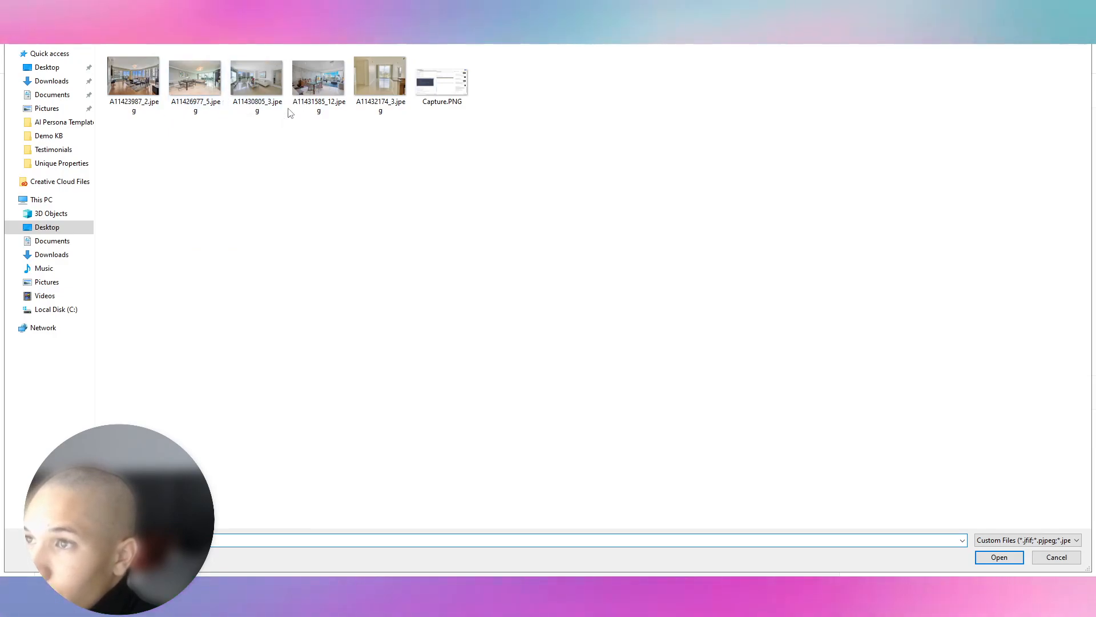
pyautogui.rightClick(198, 83)
pyautogui.click(215, 106)
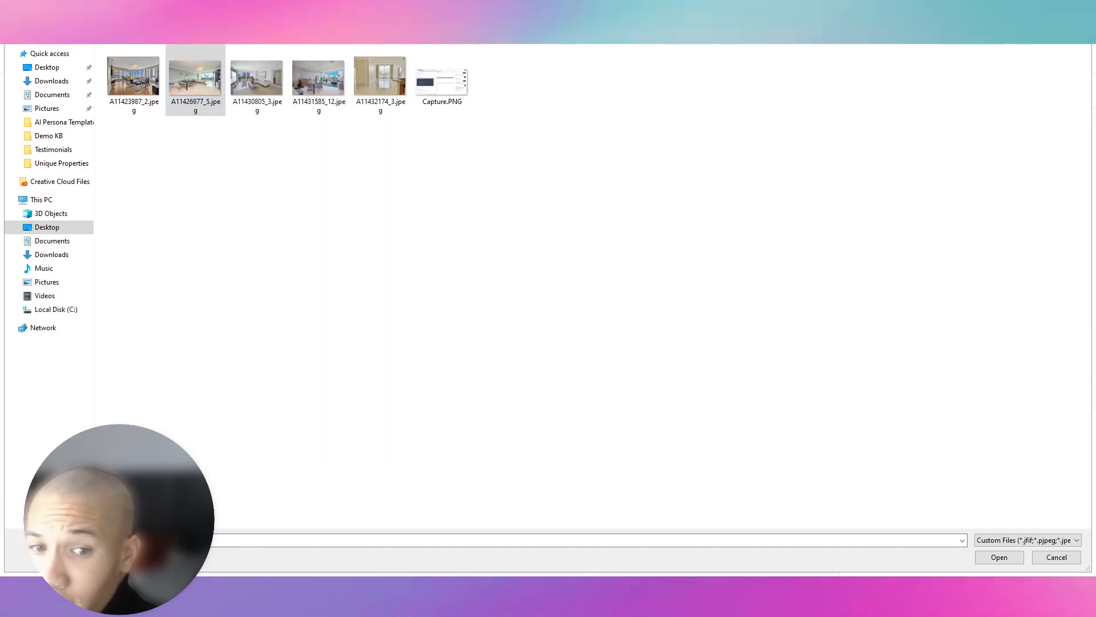
pyautogui.doubleClick(177, 74)
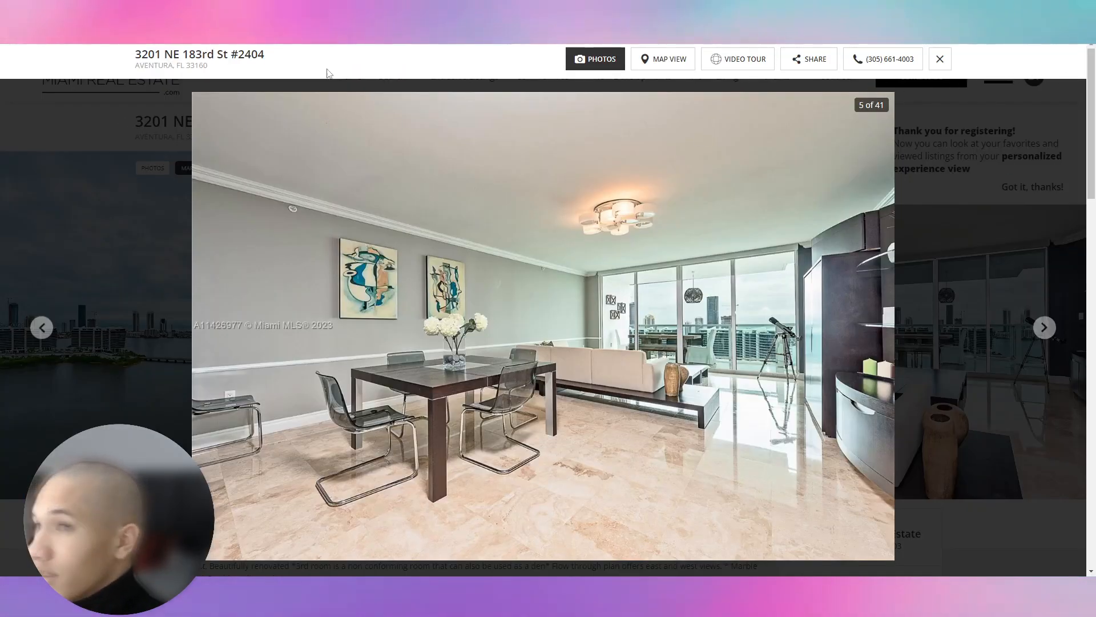
pyautogui.moveTo(228, 73); pyautogui.dragTo(135, 50)
pyautogui.hotkey('ctrl', 'c')
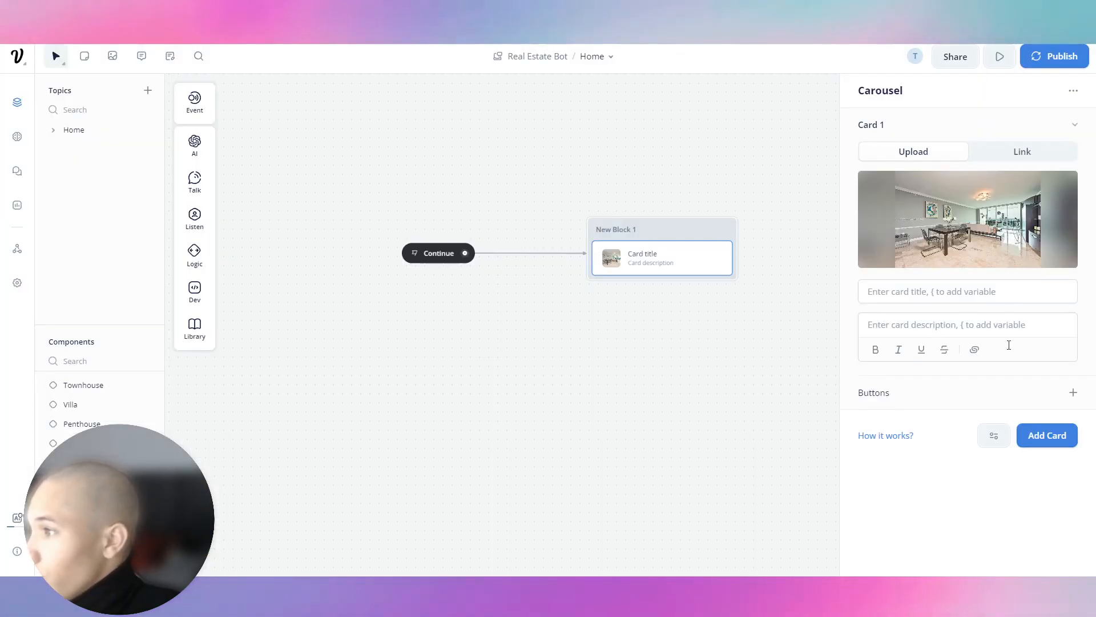
# Paste the bolded address into the card description and change the title and city to Sunny Isles.
pyautogui.click(1003, 328)
pyautogui.hotkey('ctrl', 'v')
pyautogui.hotkey('ctrl', 'a')
pyautogui.hotkey('ctrl', 'b')
pyautogui.click(975, 295)
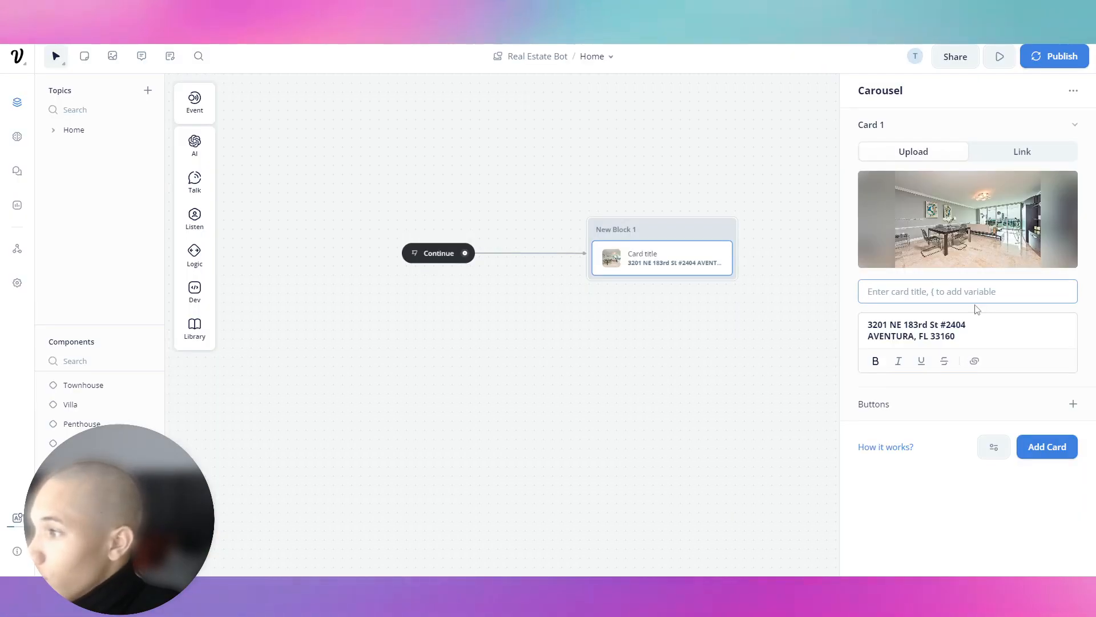
pyautogui.write('$1,500,')
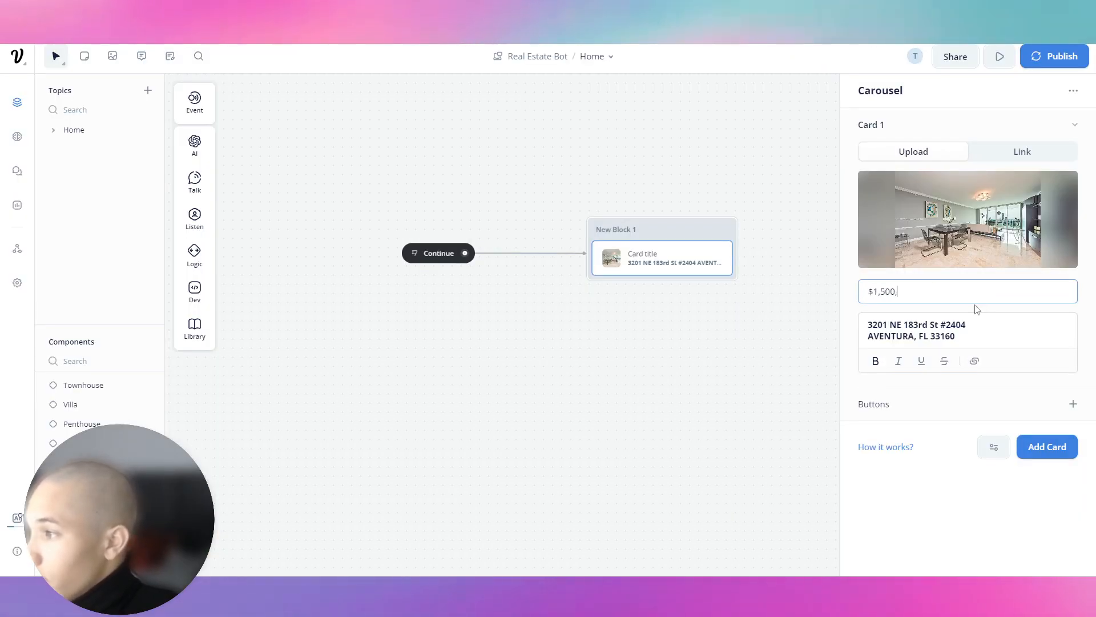
pyautogui.write('000 | ')
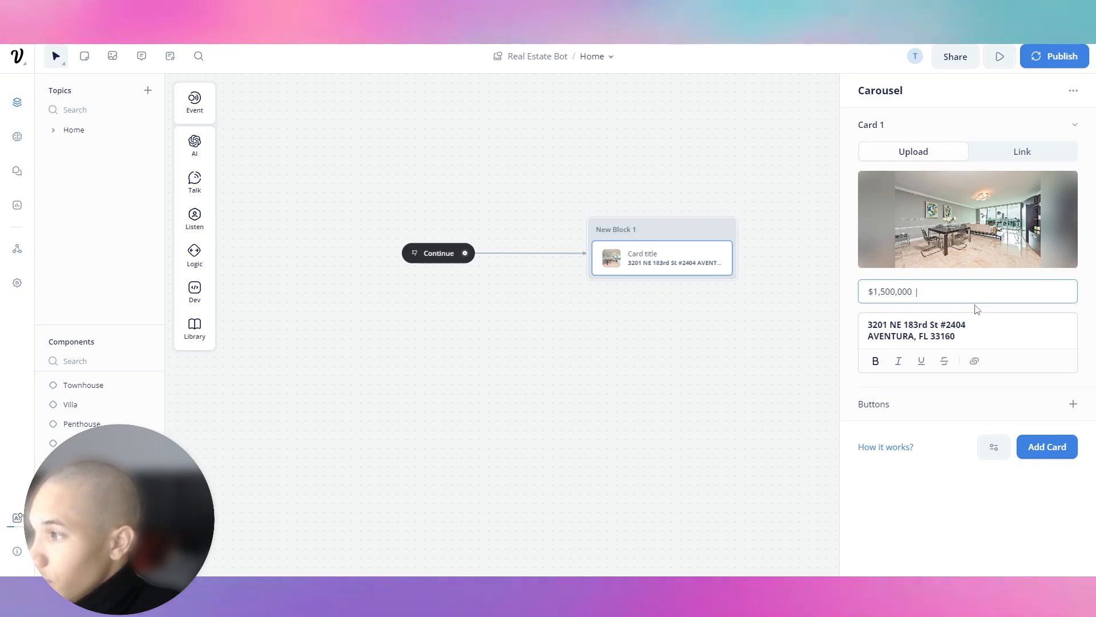
pyautogui.write('Aventur')
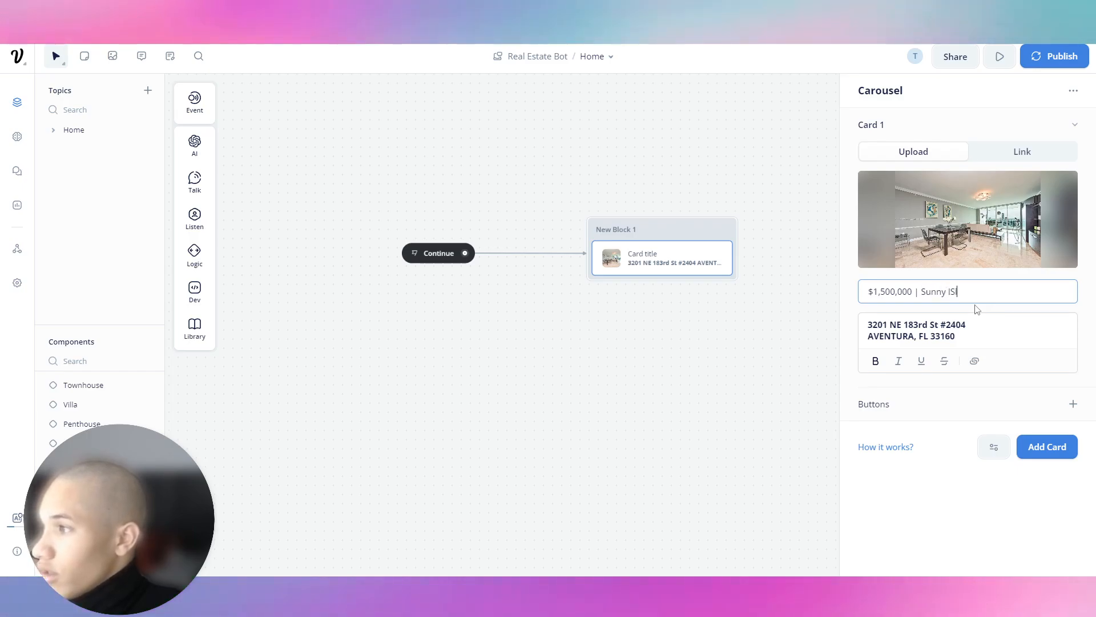
pyautogui.press('BackSpace')
pyautogui.write('sles')
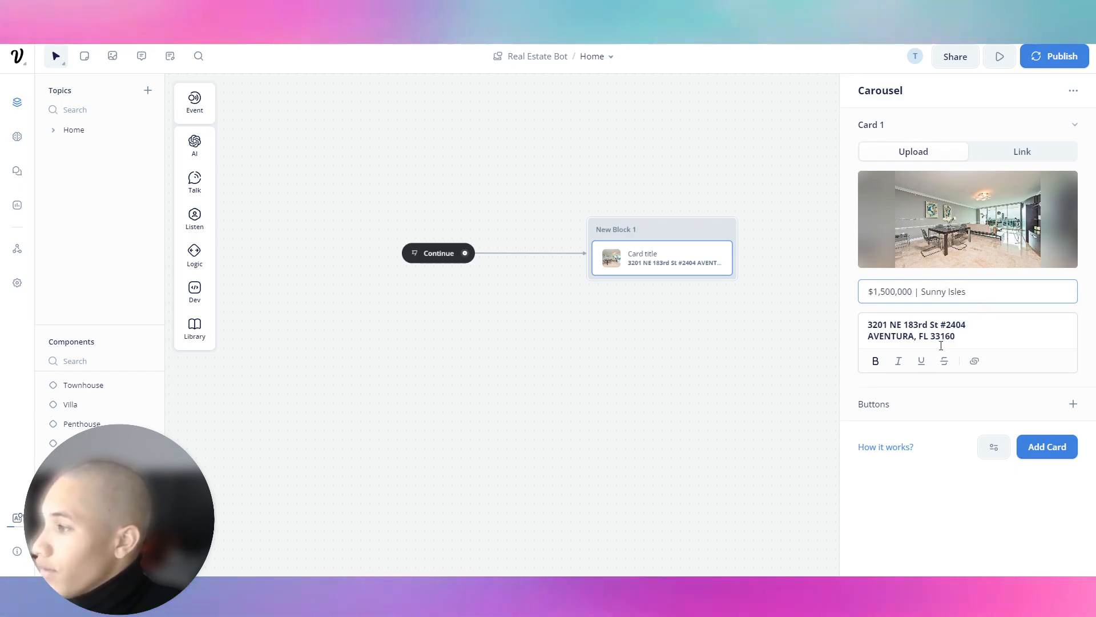
pyautogui.doubleClick(910, 335)
pyautogui.write('Sunny Isl')
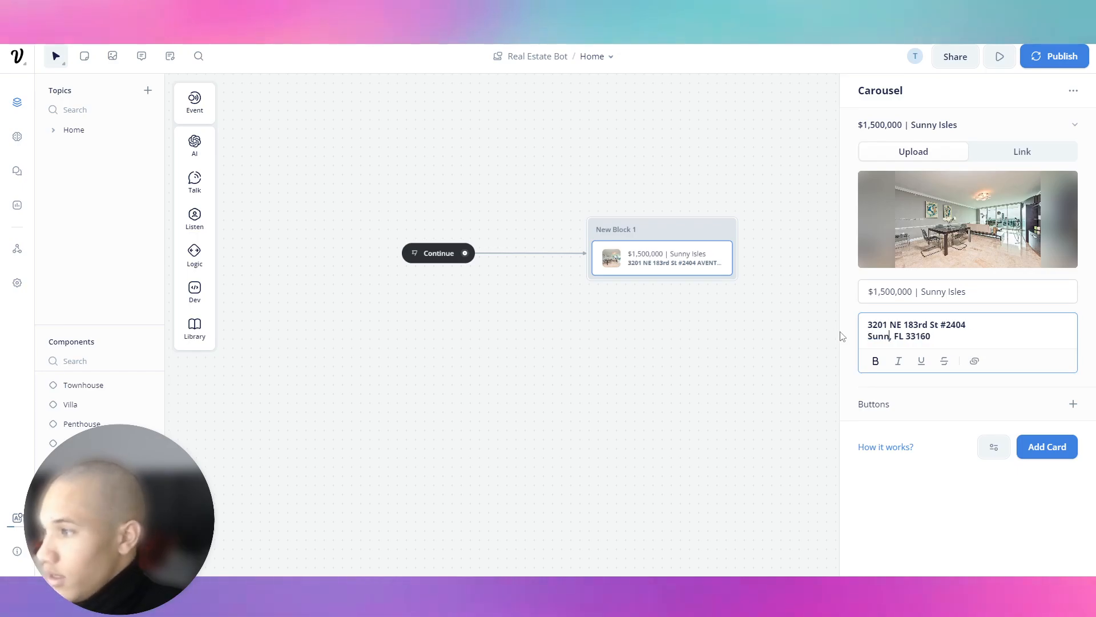
pyautogui.write('es')
pyautogui.click(1017, 295)
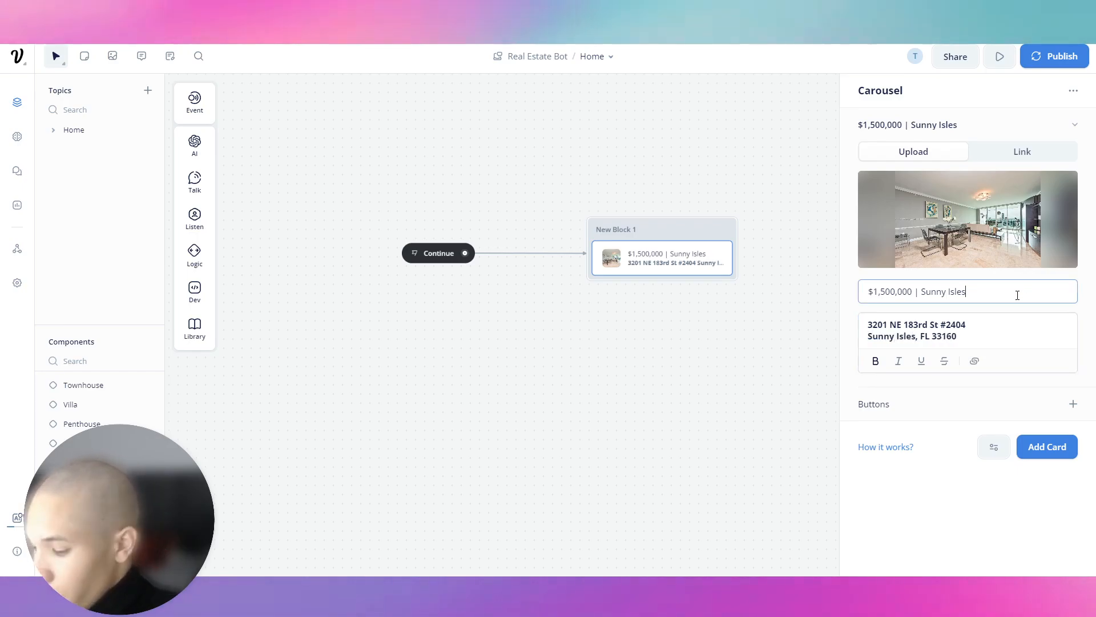
# Add 3,000 SQFT to the card title and a 'Request More Info' button.
pyautogui.hotkey('ctrl', 'Tab')
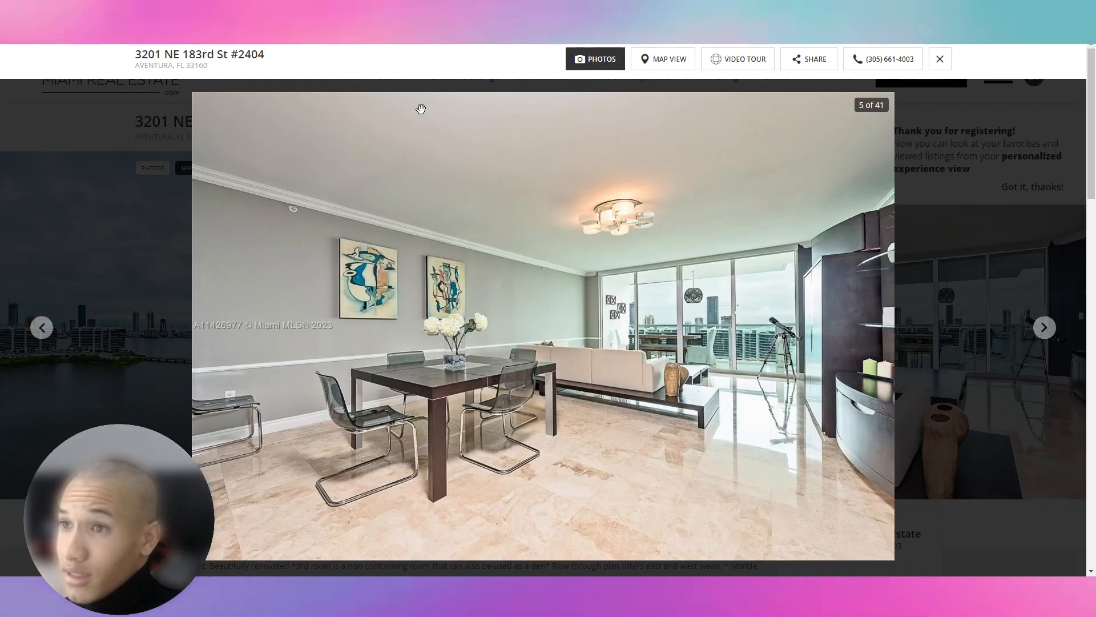
pyautogui.click(940, 59)
pyautogui.scroll(-4, 273, 81)
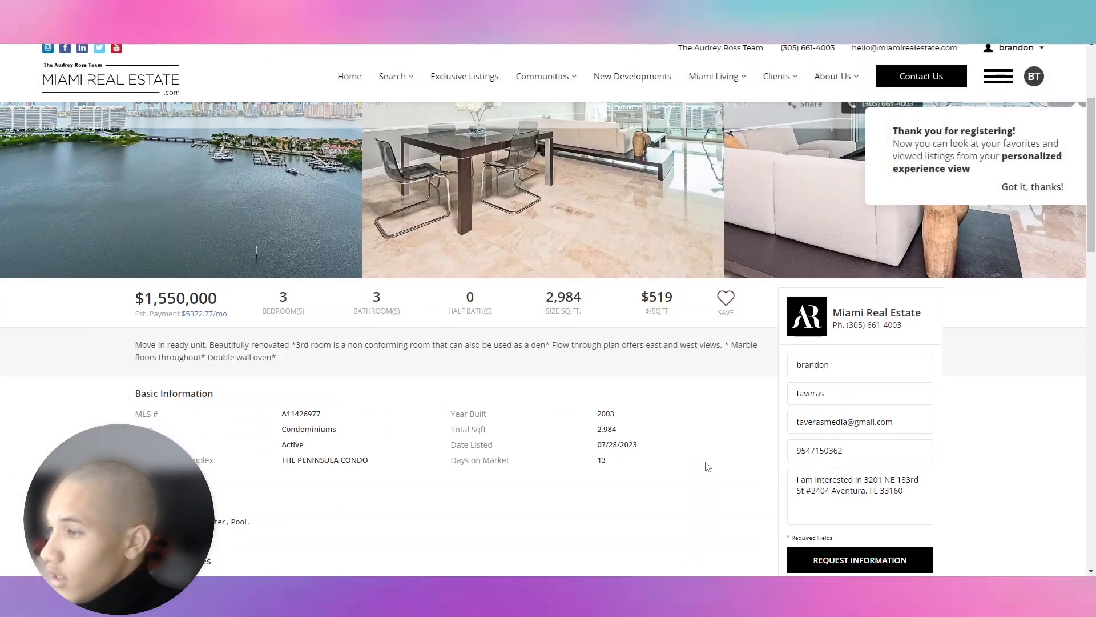
pyautogui.hotkey('ctrl', 'shift', 'Tab')
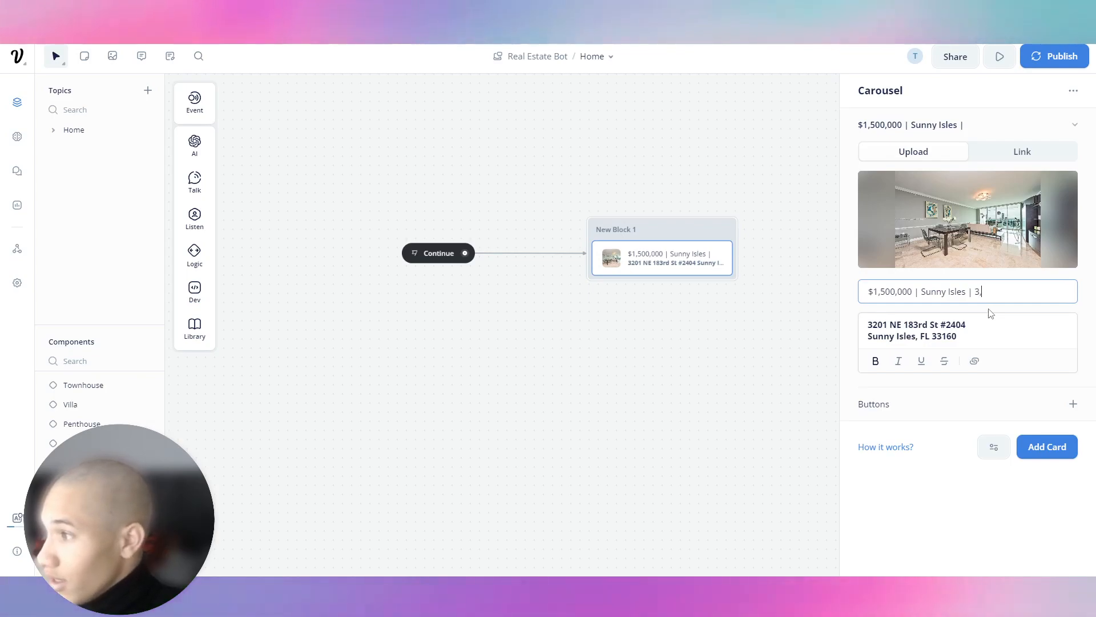
pyautogui.write('T')
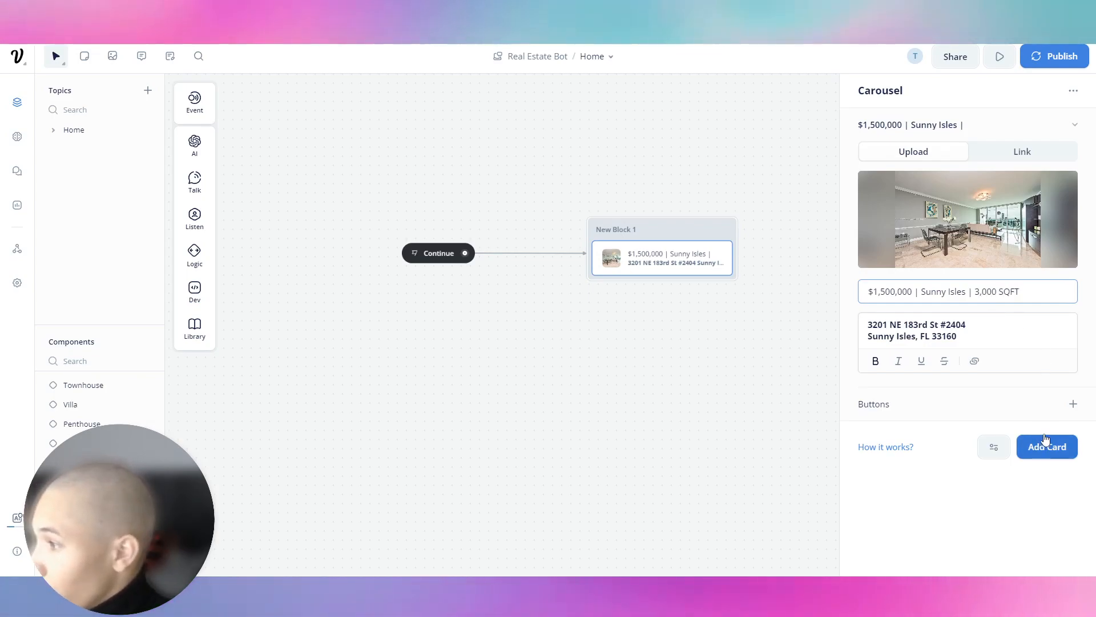
pyautogui.click(1073, 404)
pyautogui.write('Request More Info')
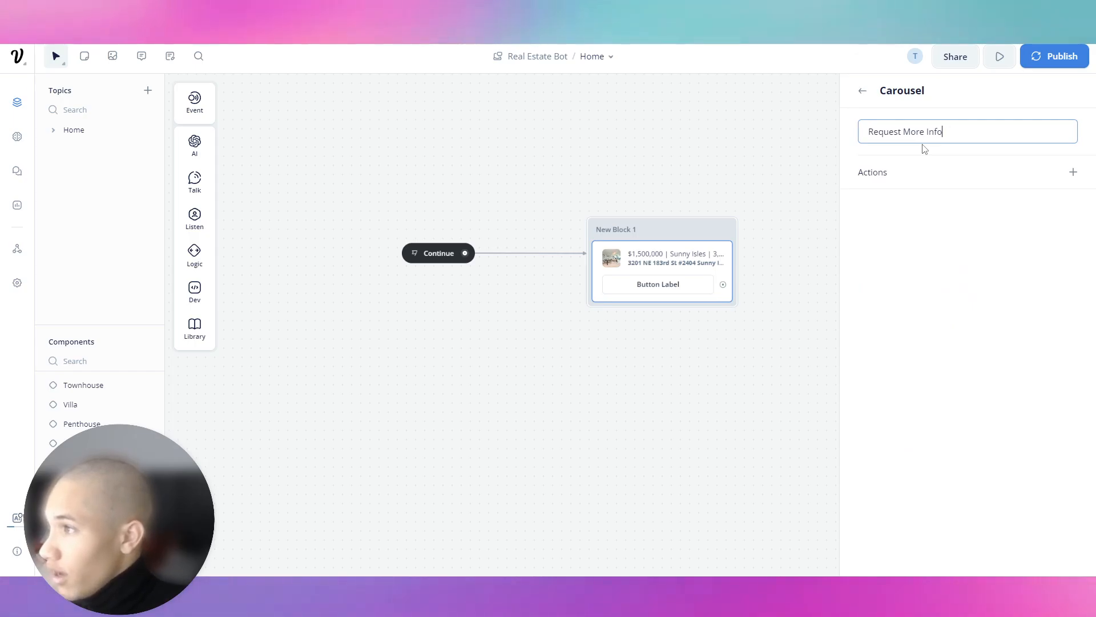
# Link the Request More Info button to the Request Info component, then launch the test prototype.
pyautogui.click(1073, 172)
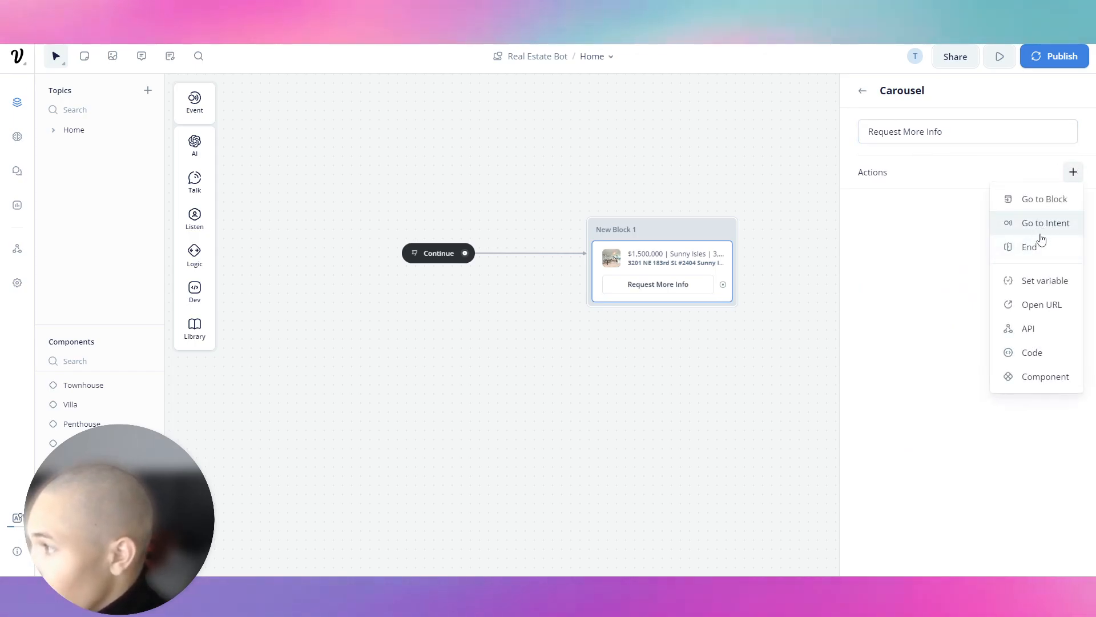
pyautogui.click(1046, 377)
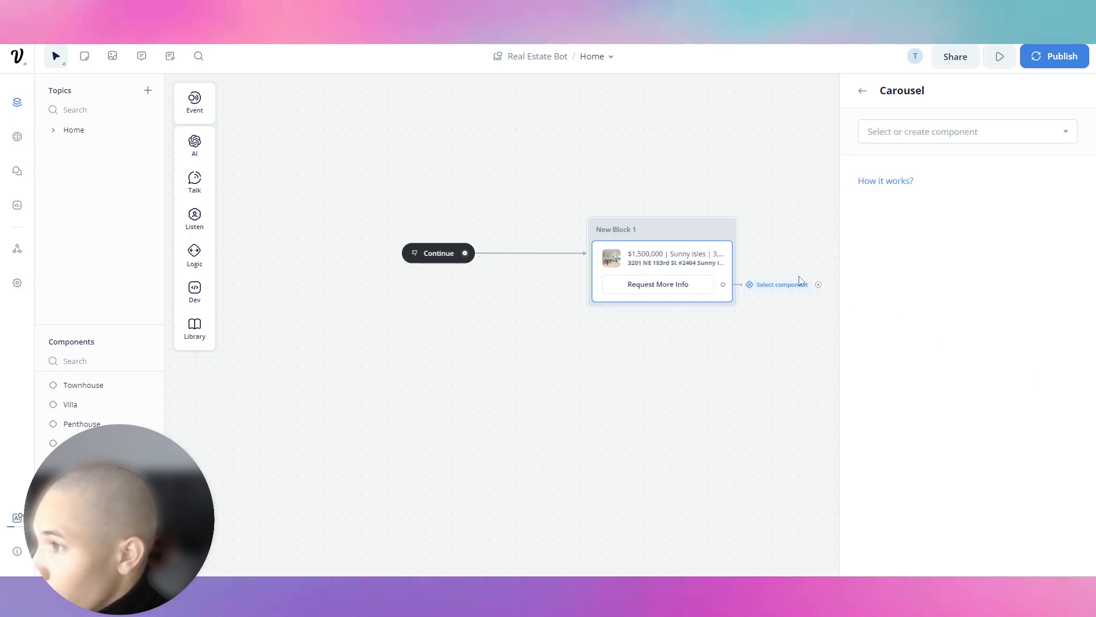
pyautogui.click(1066, 131)
pyautogui.scroll(-2, 961, 333)
pyautogui.scroll(-1, 961, 333)
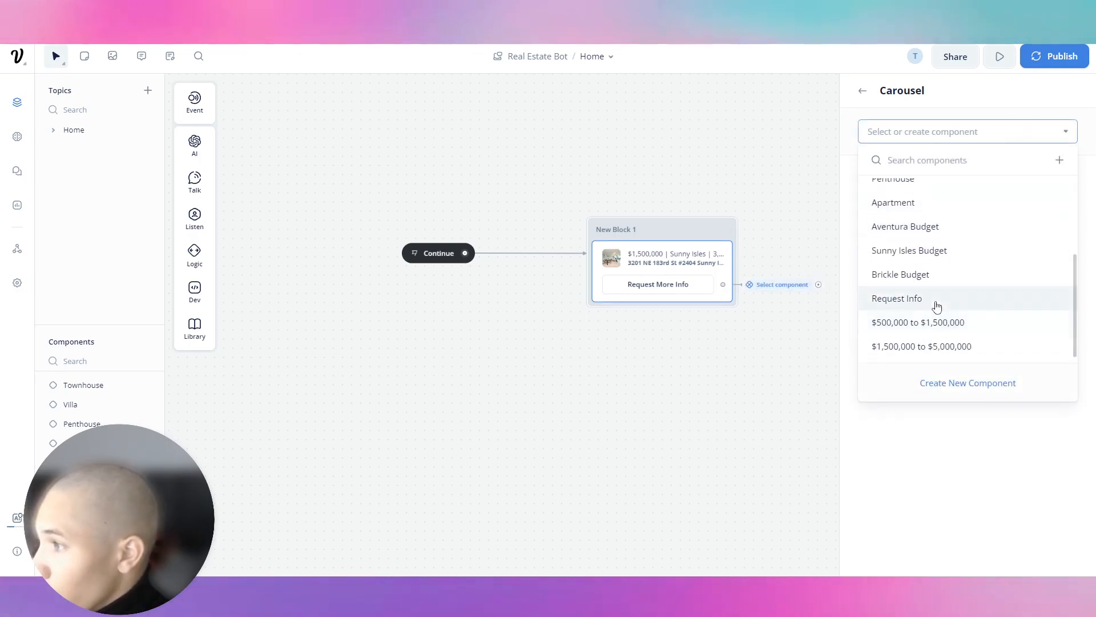
pyautogui.click(935, 300)
pyautogui.click(798, 223)
pyautogui.click(698, 247)
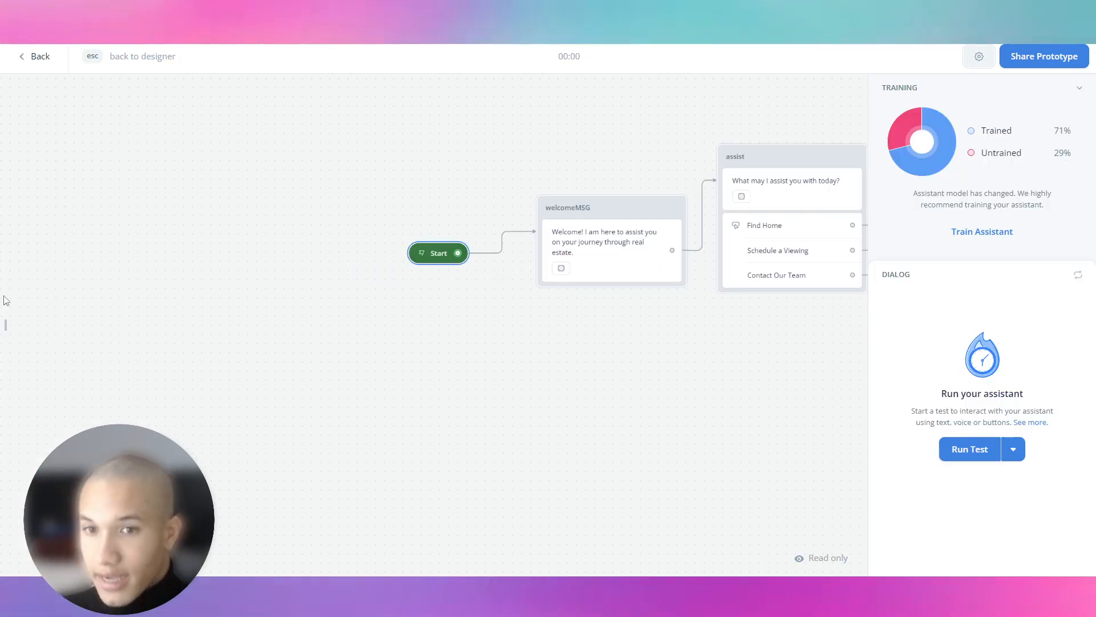
# Train the assistant and test it with 'what do you guys offer' and 'Find me a home'.
pyautogui.click(993, 235)
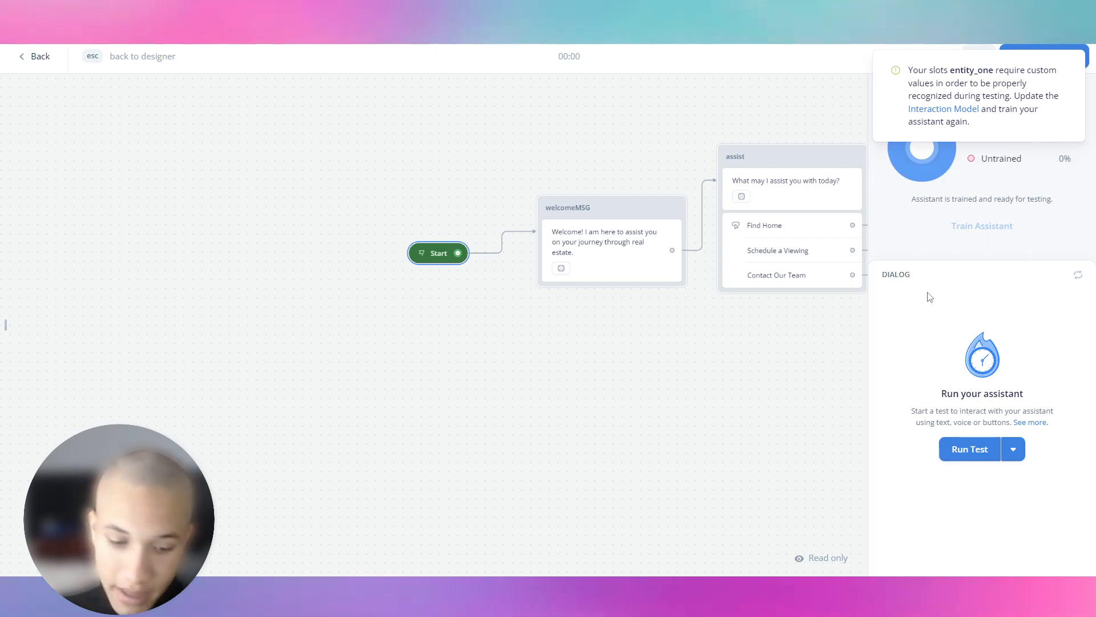
pyautogui.click(965, 451)
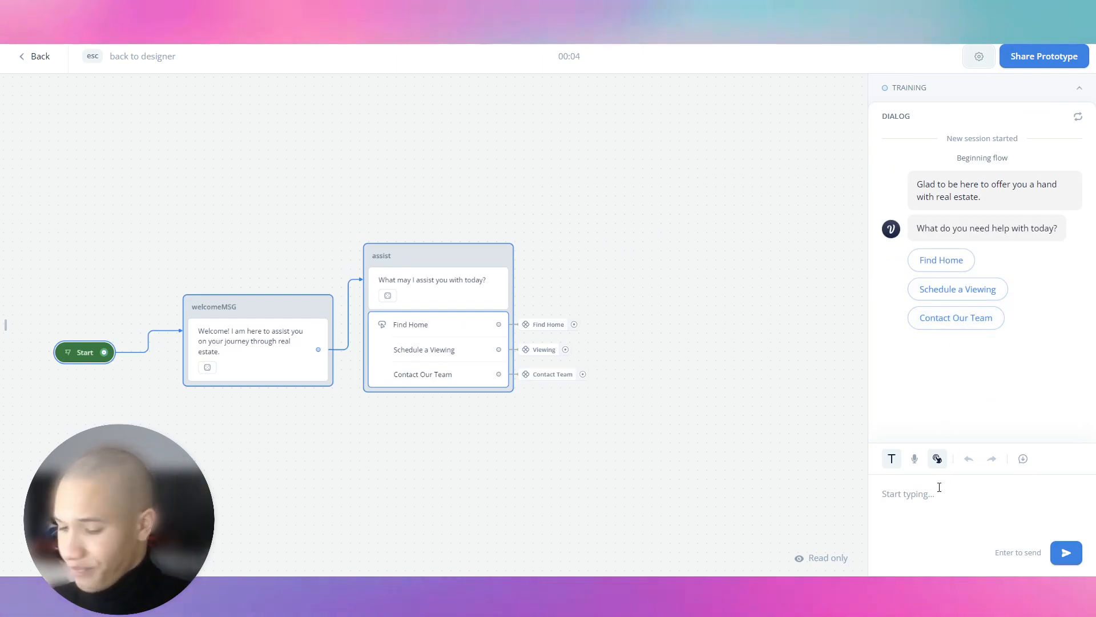
pyautogui.write('what do you guys of')
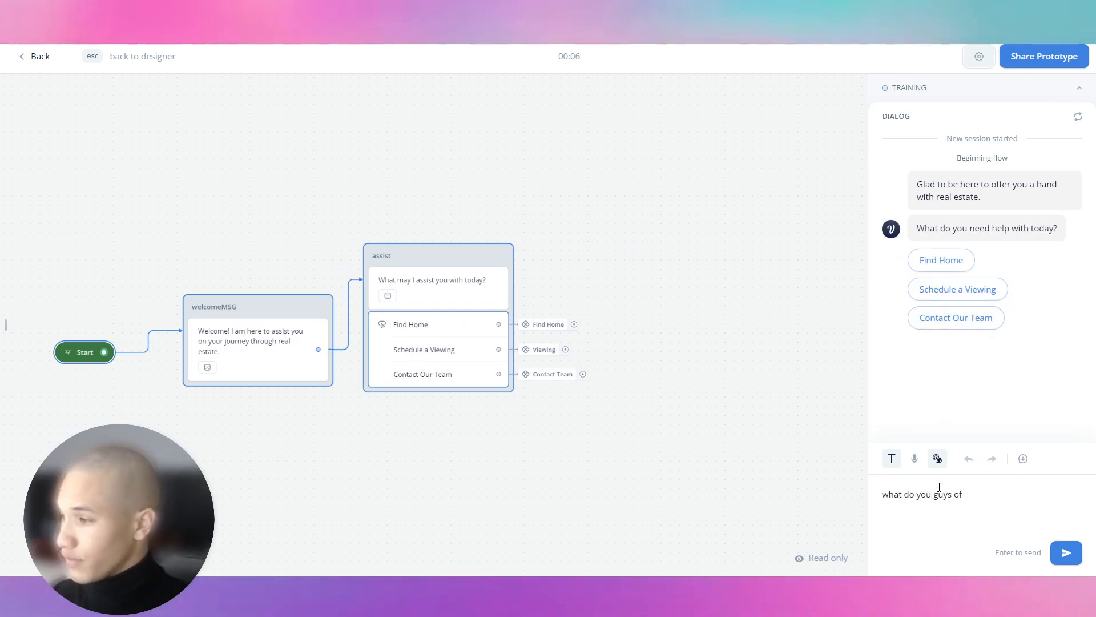
pyautogui.write('fer')
pyautogui.press('Return')
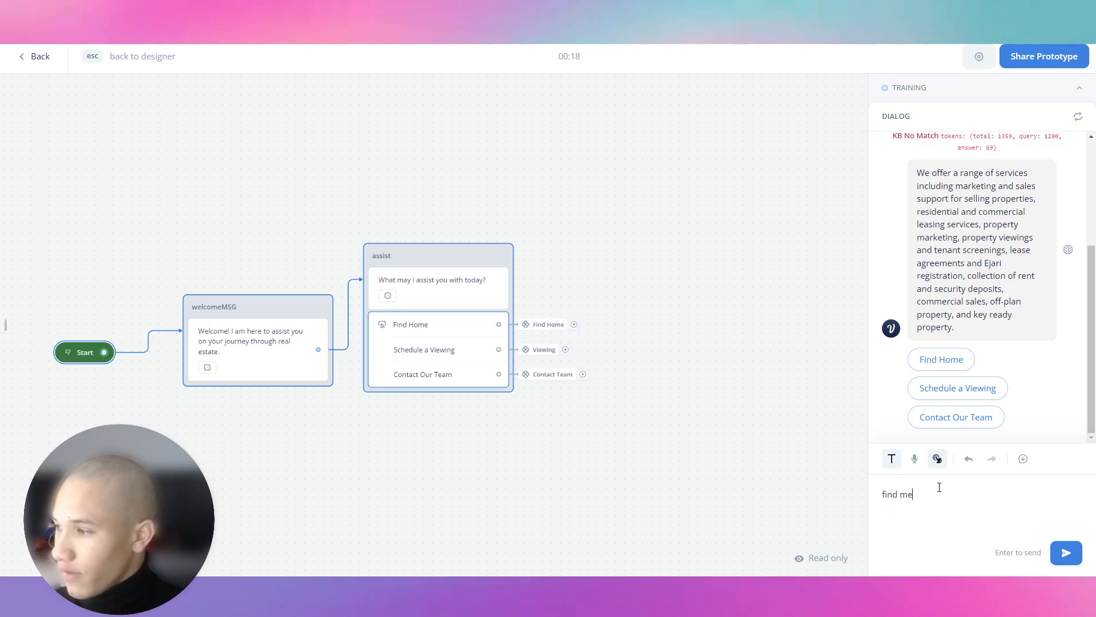
pyautogui.press('Return')
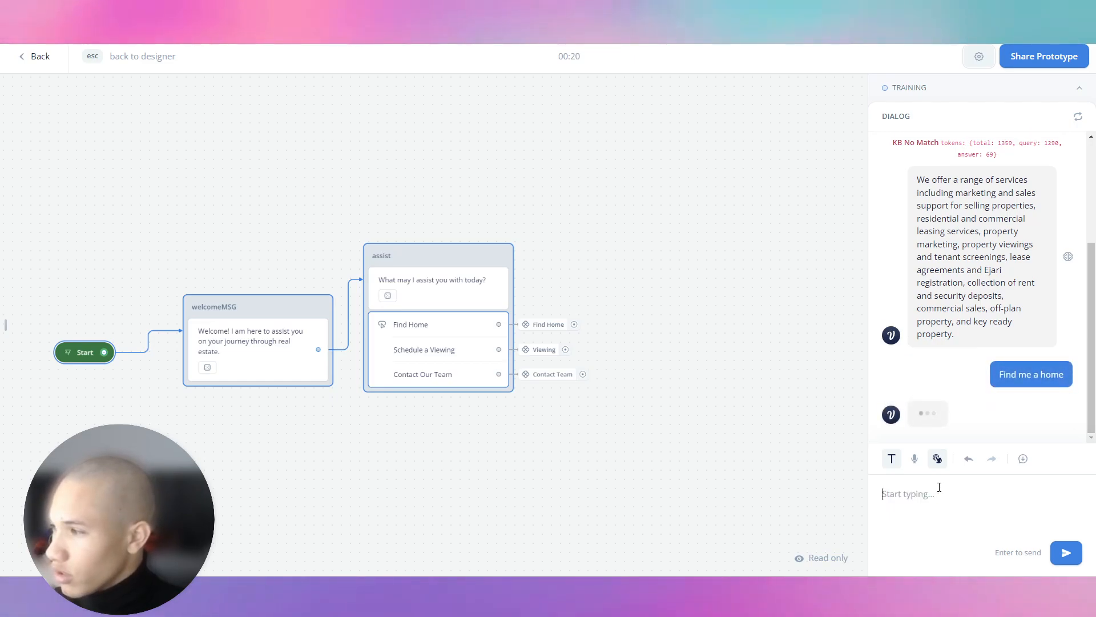
# Return to the designer and expand the assist step's Find Home button settings.
pyautogui.press('Escape')
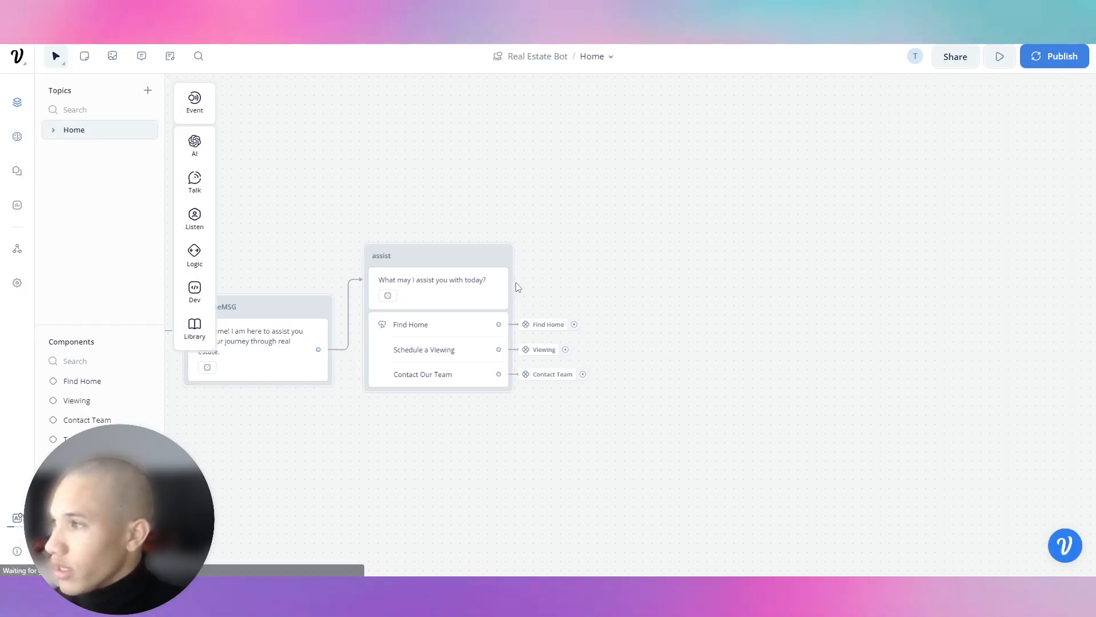
pyautogui.click(499, 333)
pyautogui.click(528, 326)
pyautogui.click(476, 332)
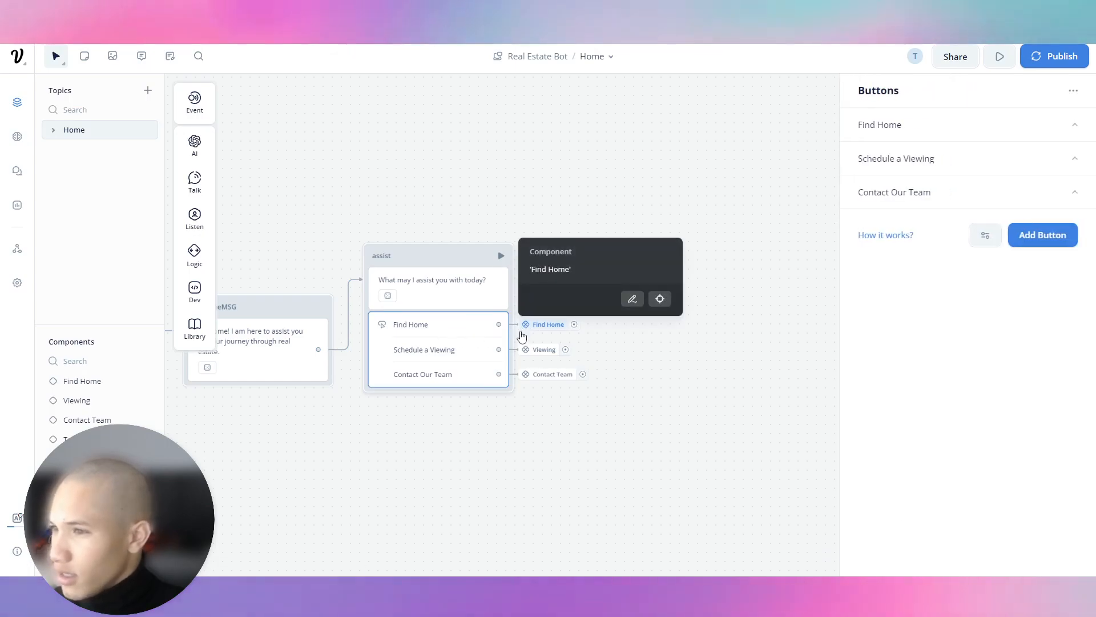
pyautogui.click(919, 126)
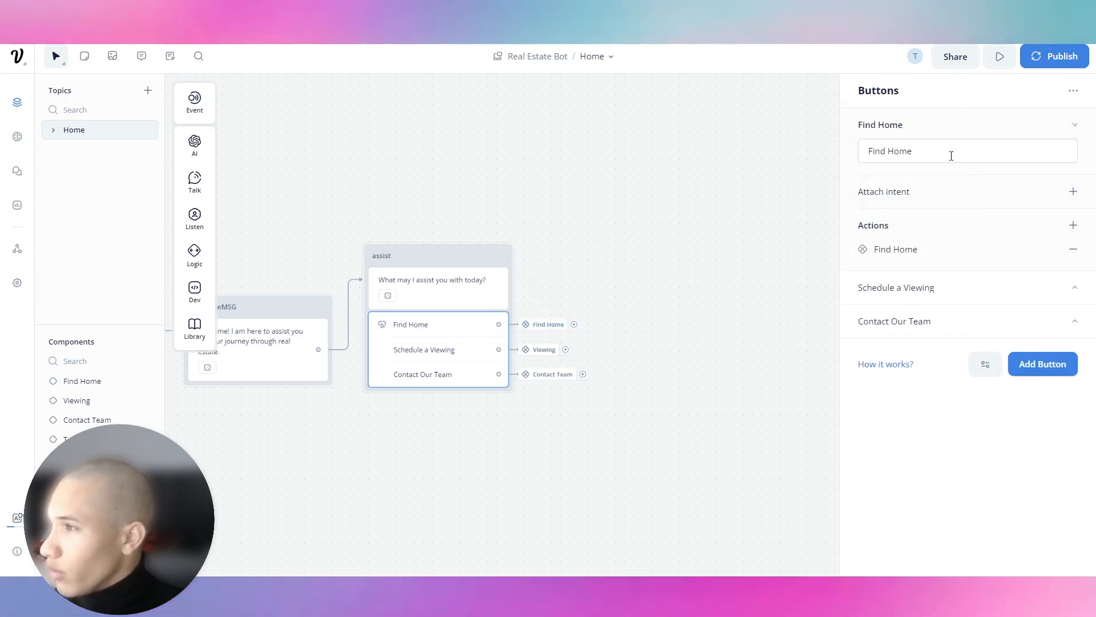
# Attach a new Find Home intent with utterance 'Find me a home' plus 20 generated utterances.
pyautogui.click(1073, 191)
pyautogui.scroll(-5, 917, 354)
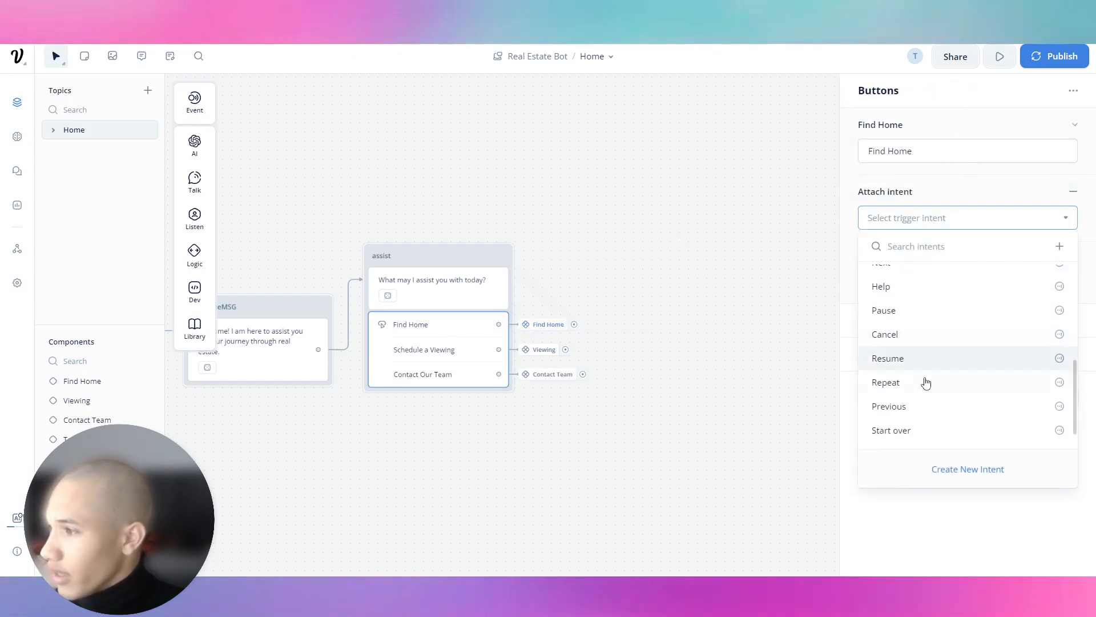
pyautogui.click(937, 469)
pyautogui.write('Find Home')
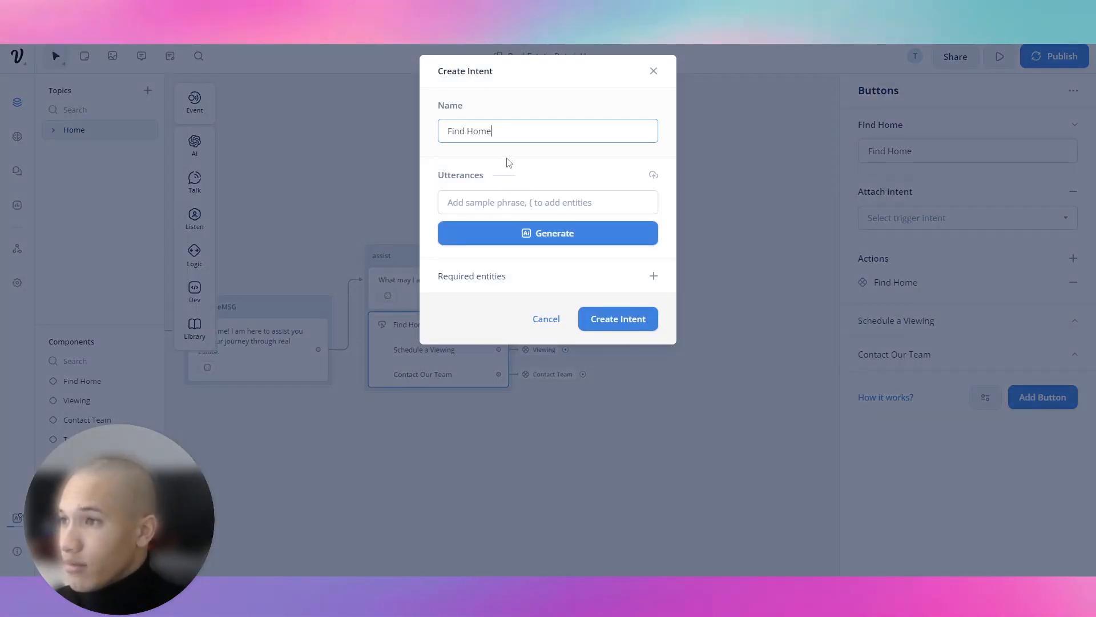
pyautogui.press('Tab')
pyautogui.write('Fi')
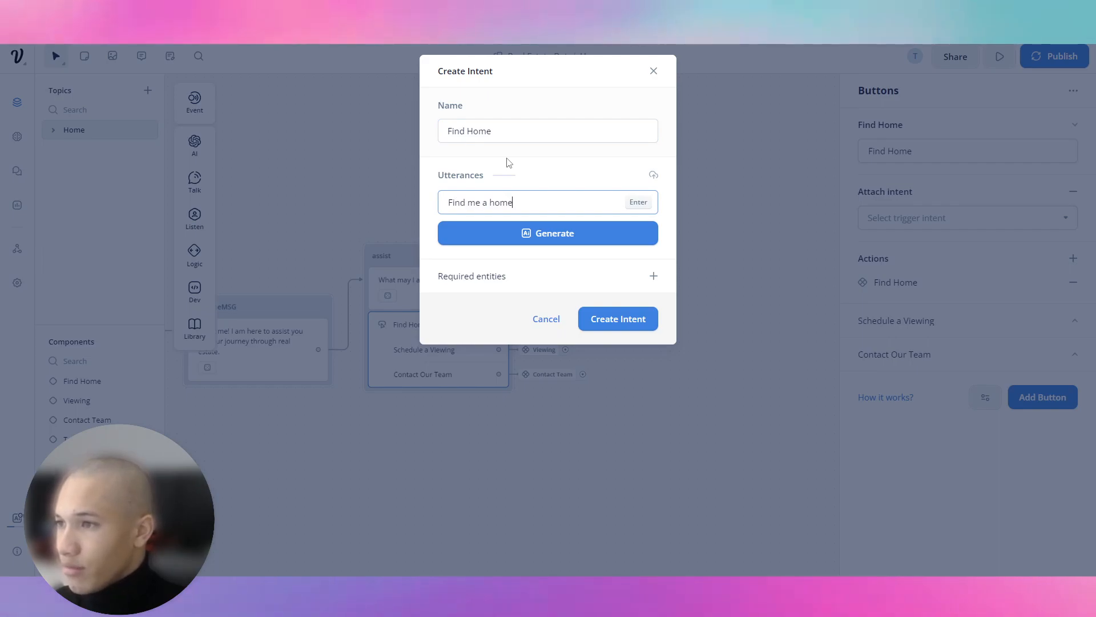
pyautogui.press('Return')
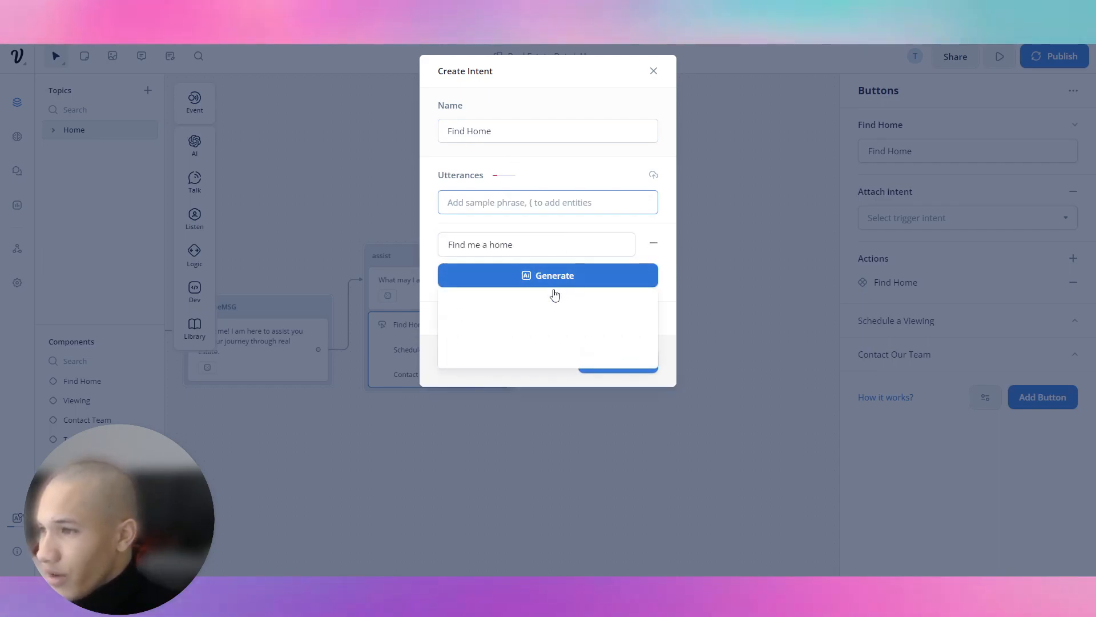
pyautogui.click(533, 283)
pyautogui.click(522, 355)
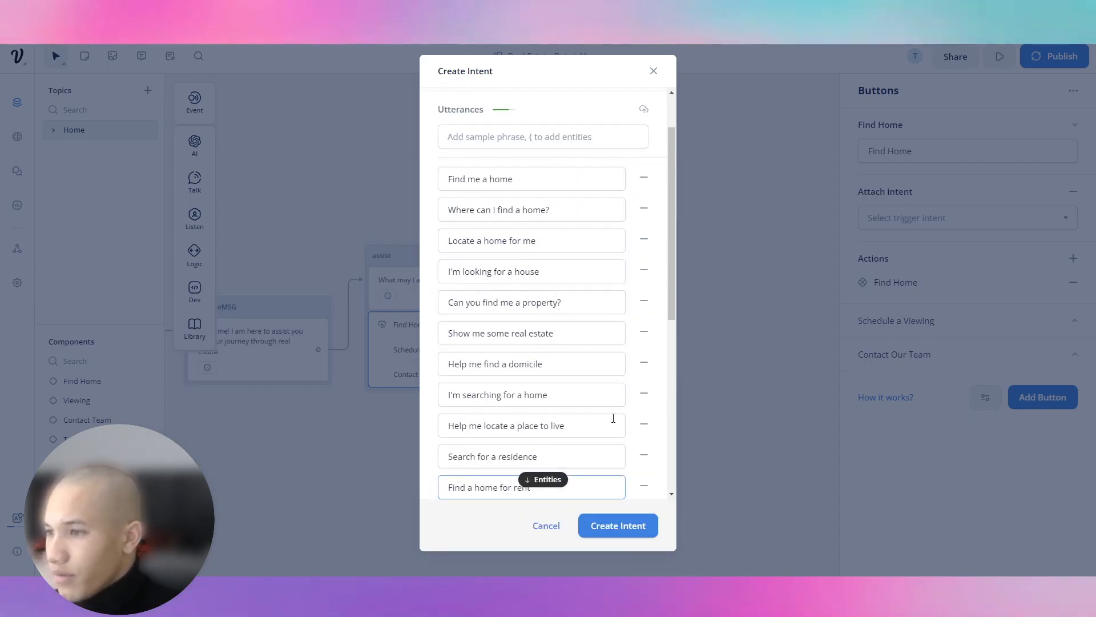
pyautogui.click(634, 525)
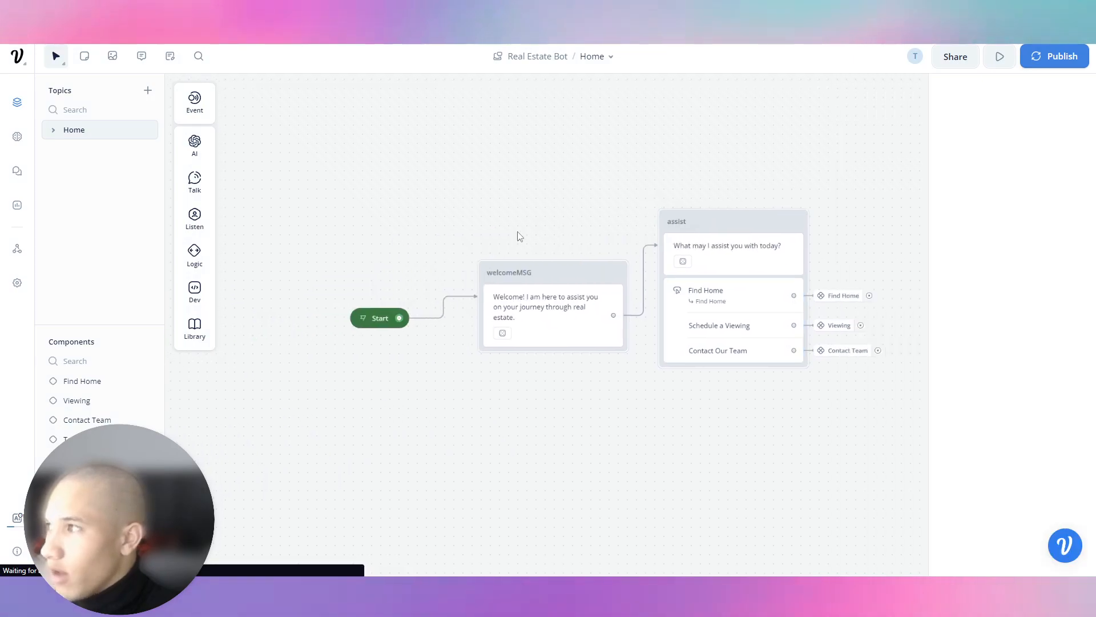
# Start a fresh test chat, send 'find me a home' and answer apartment as the property type.
pyautogui.click(999, 56)
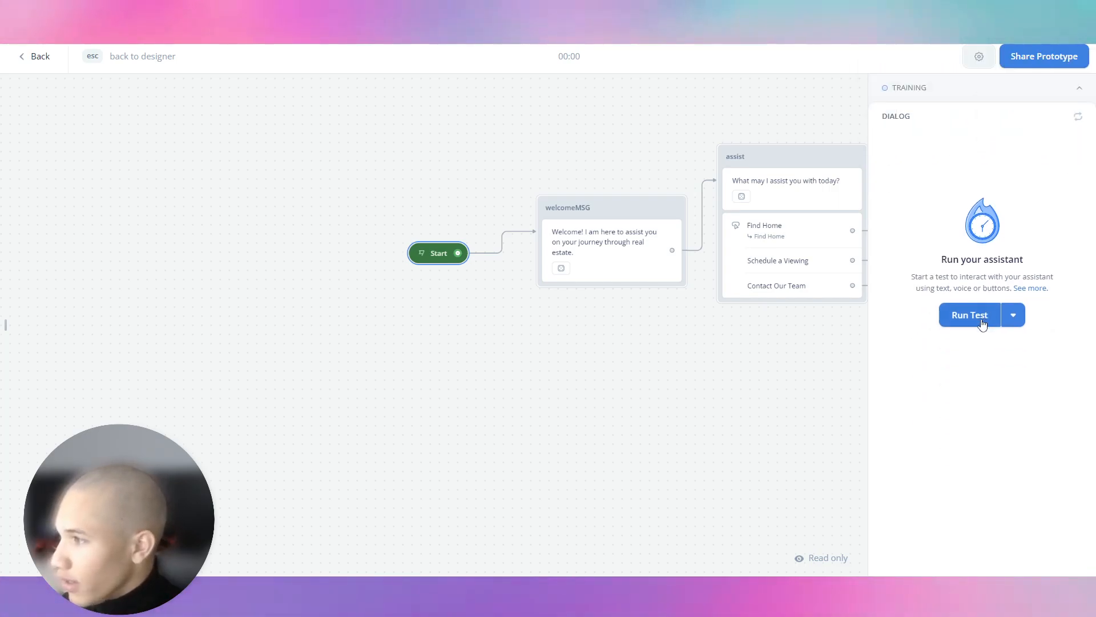
pyautogui.click(981, 316)
pyautogui.click(986, 484)
pyautogui.write('find me a home')
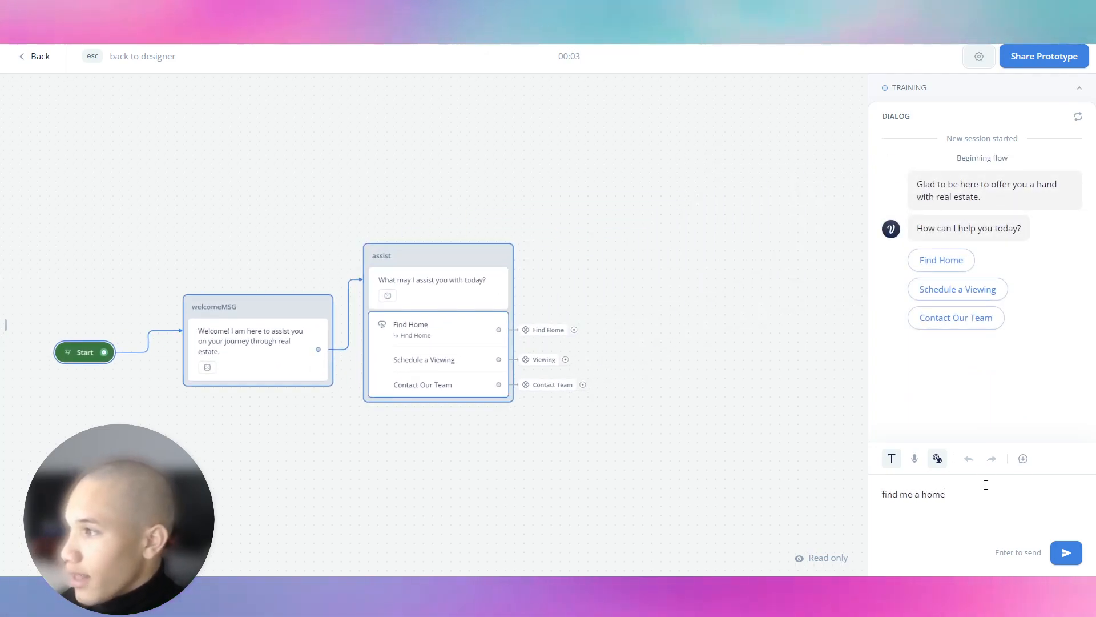
pyautogui.press('Return')
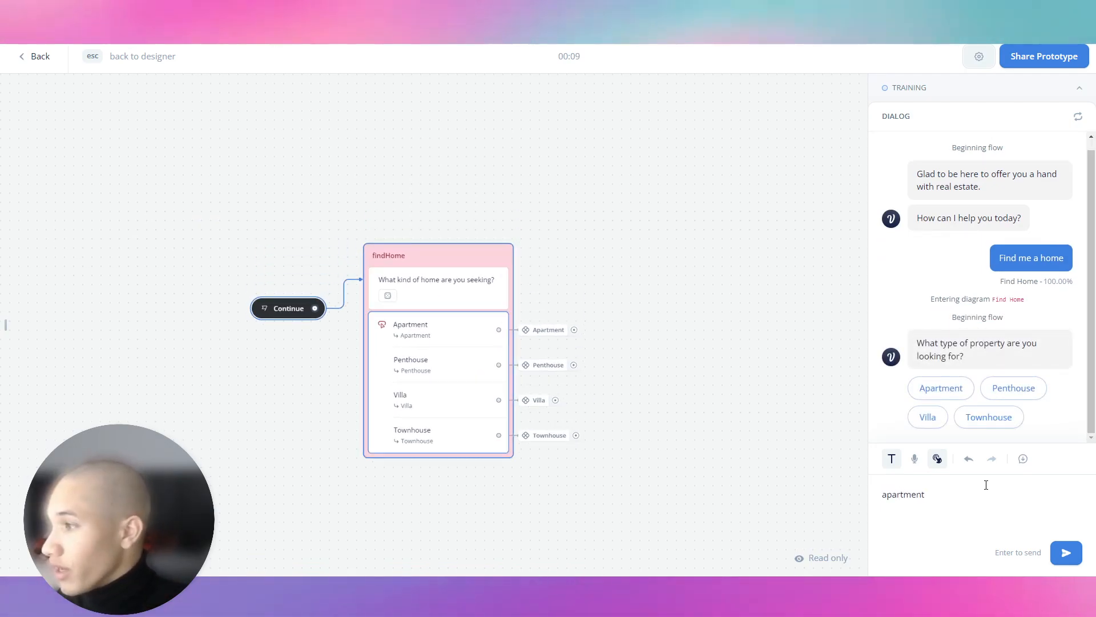
pyautogui.press('Return')
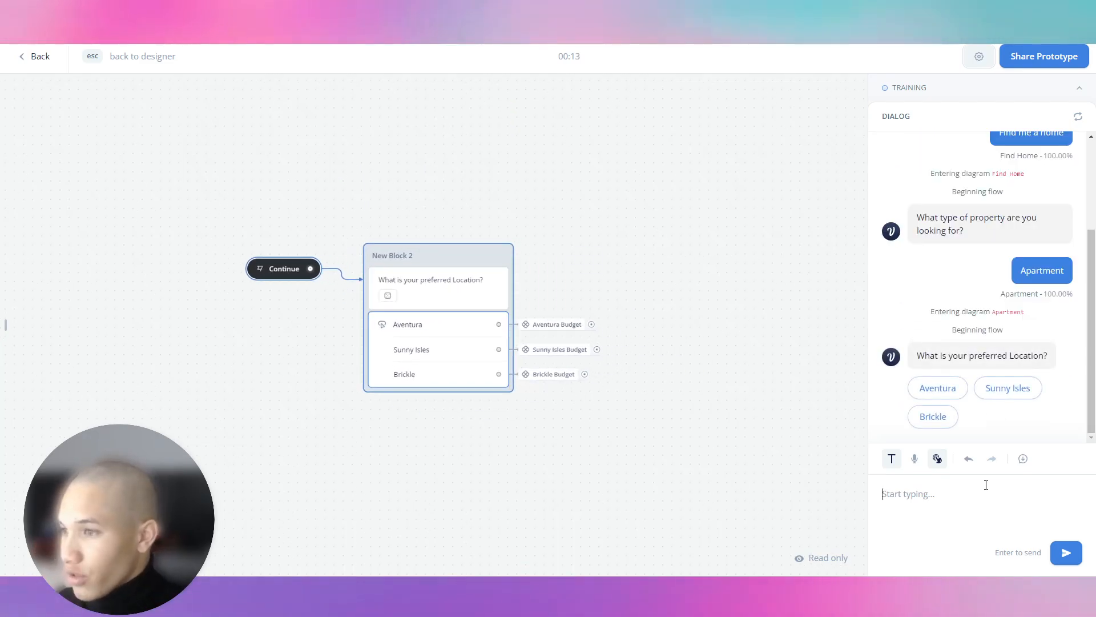
# Answer Aventura, choose the $500,000 to $1,500,000 budget, and request info on the $949,000 listing.
pyautogui.write('aventura')
pyautogui.press('Return')
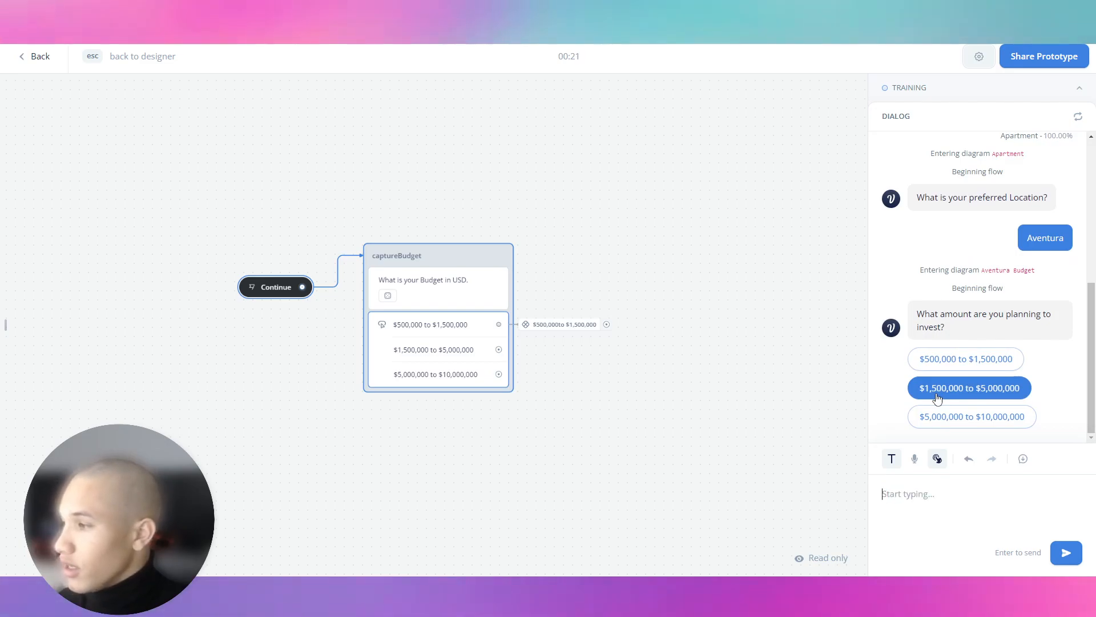
pyautogui.click(921, 358)
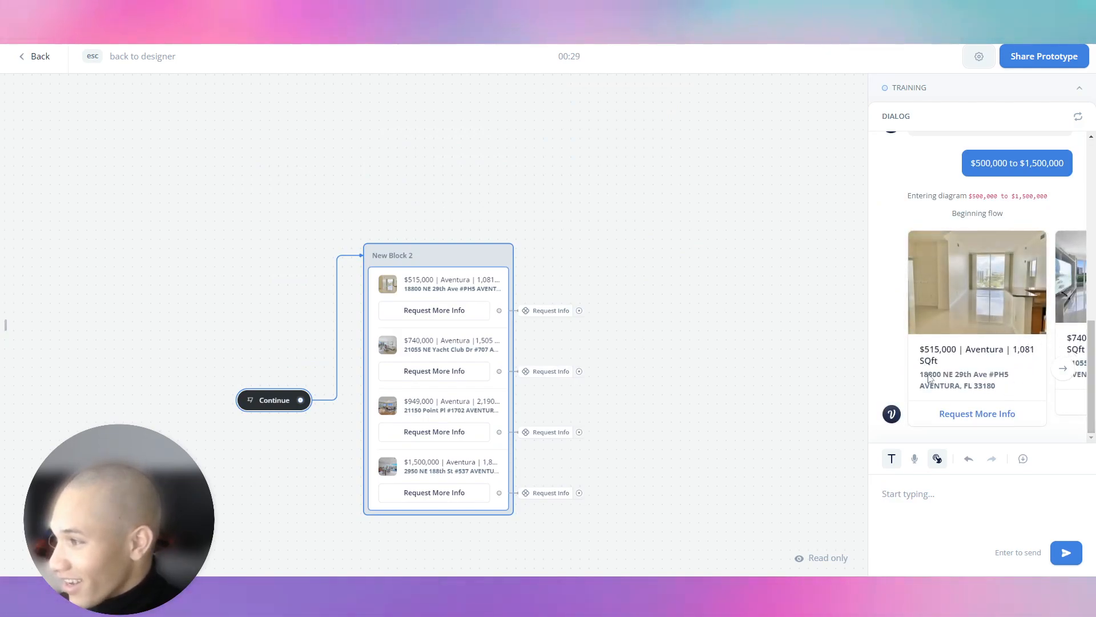
pyautogui.click(1064, 368)
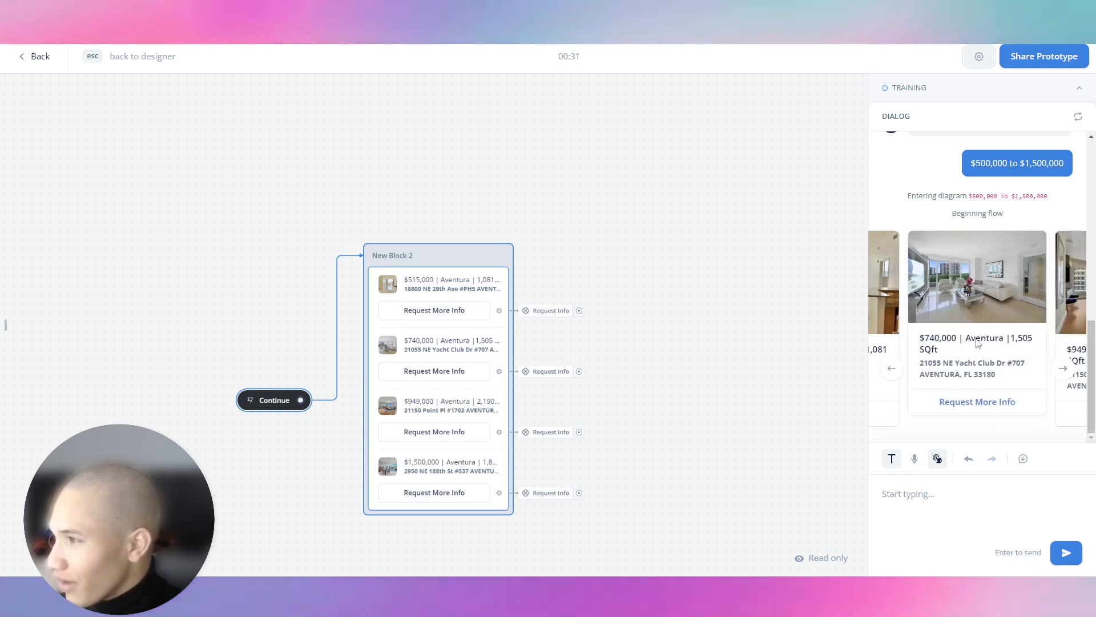
pyautogui.click(1063, 371)
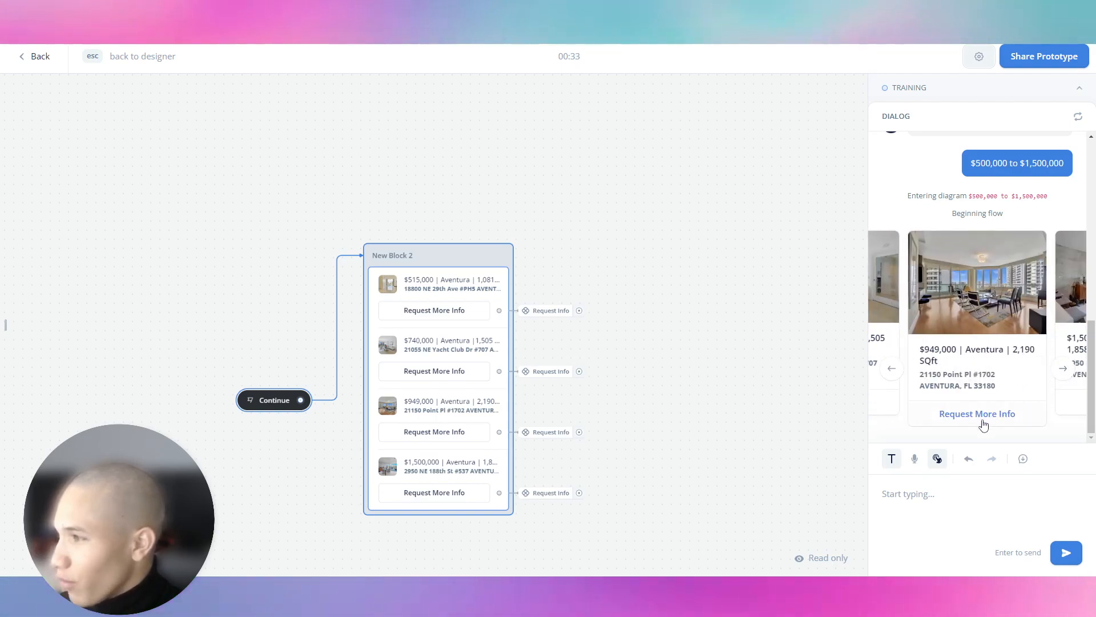
pyautogui.click(994, 401)
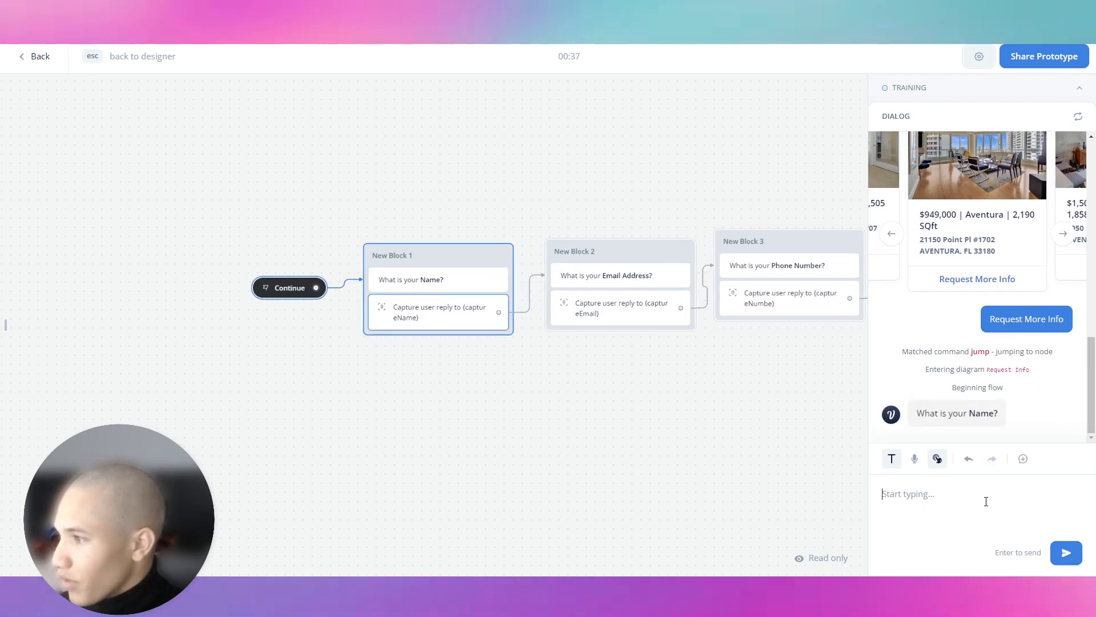
# Answer the lead prompts with a test name, email address and phone number.
pyautogui.click(995, 493)
pyautogui.press('Return')
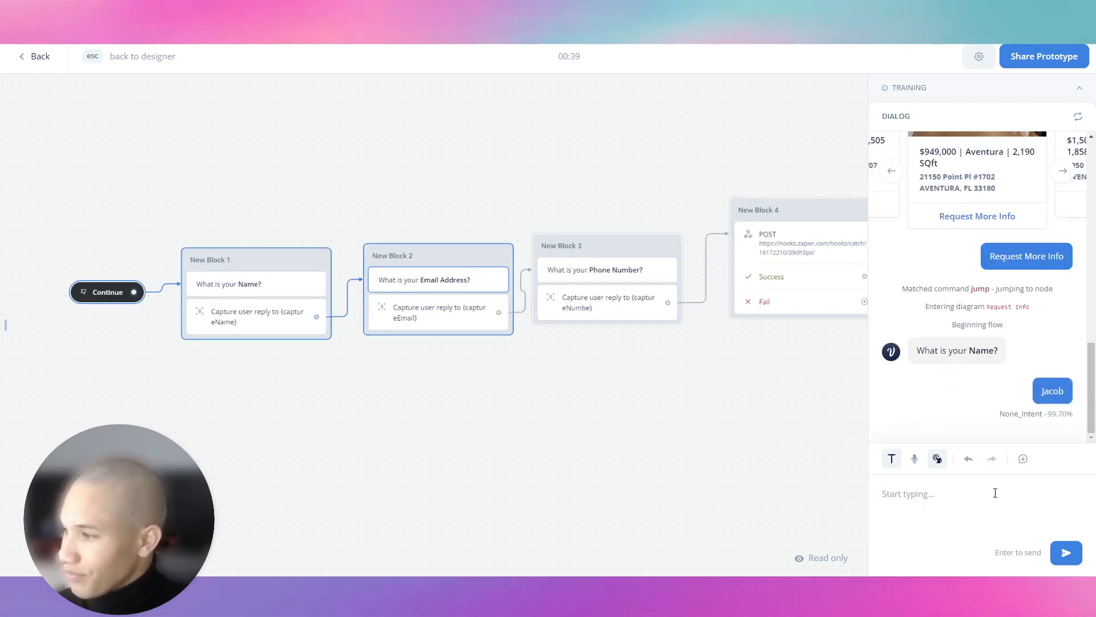
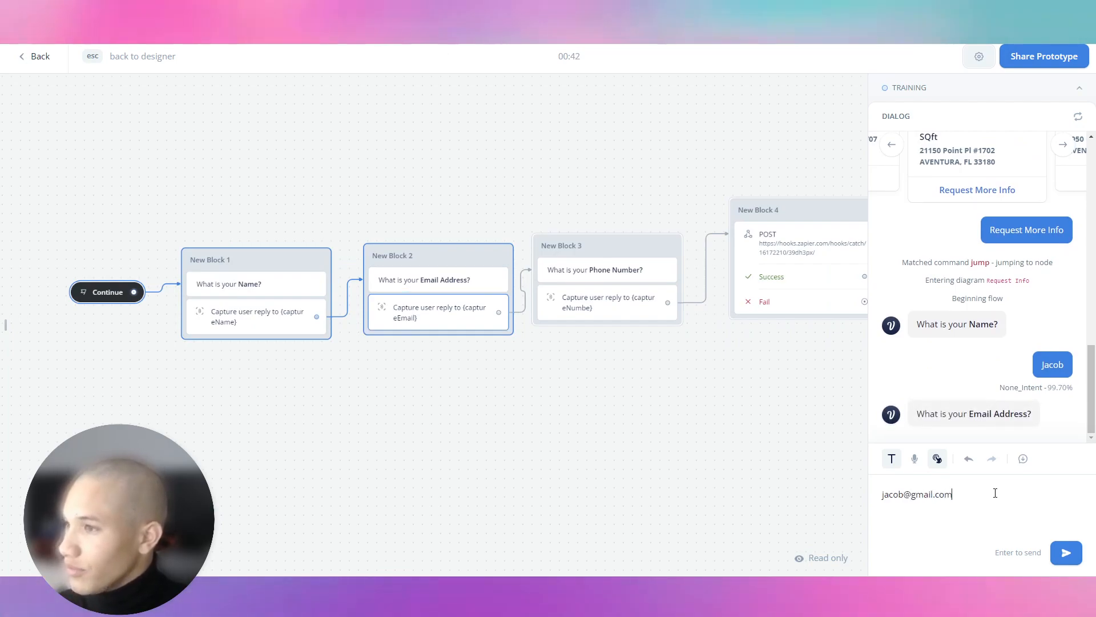
pyautogui.press('Return')
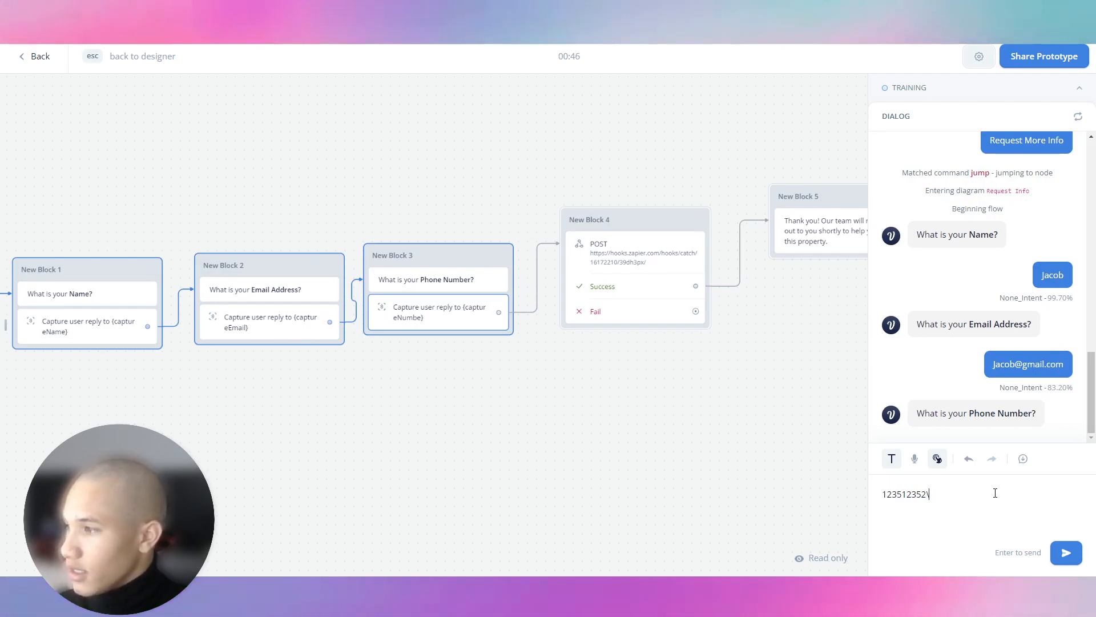
pyautogui.press('Return')
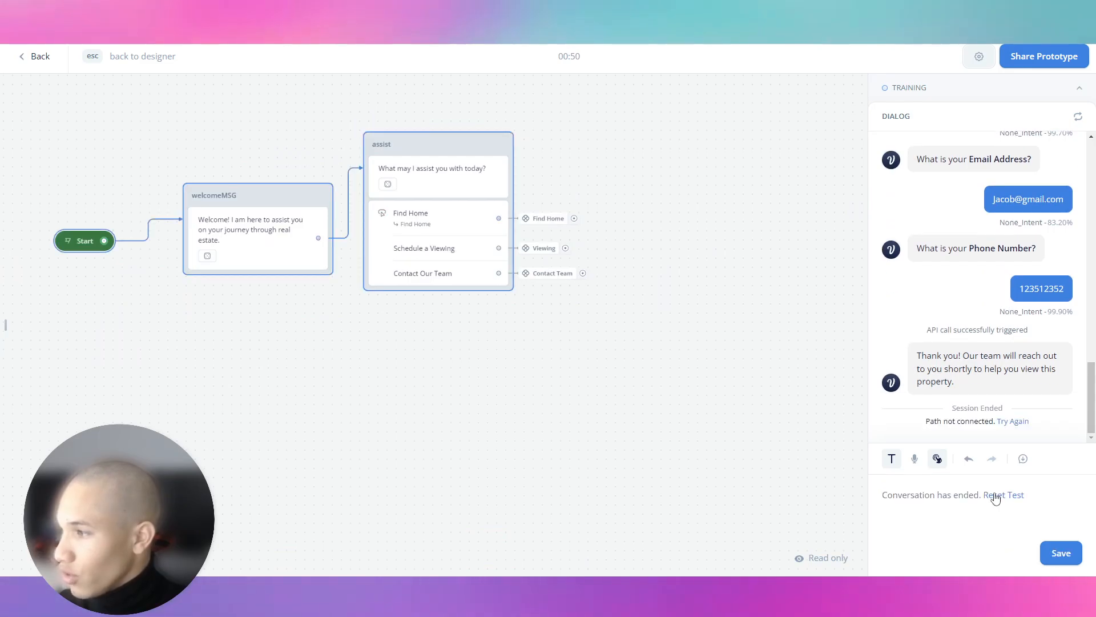
# Confirm the lead landed in row 3 of the Google Sheet, then return to Voiceflow.
pyautogui.click(309, 20)
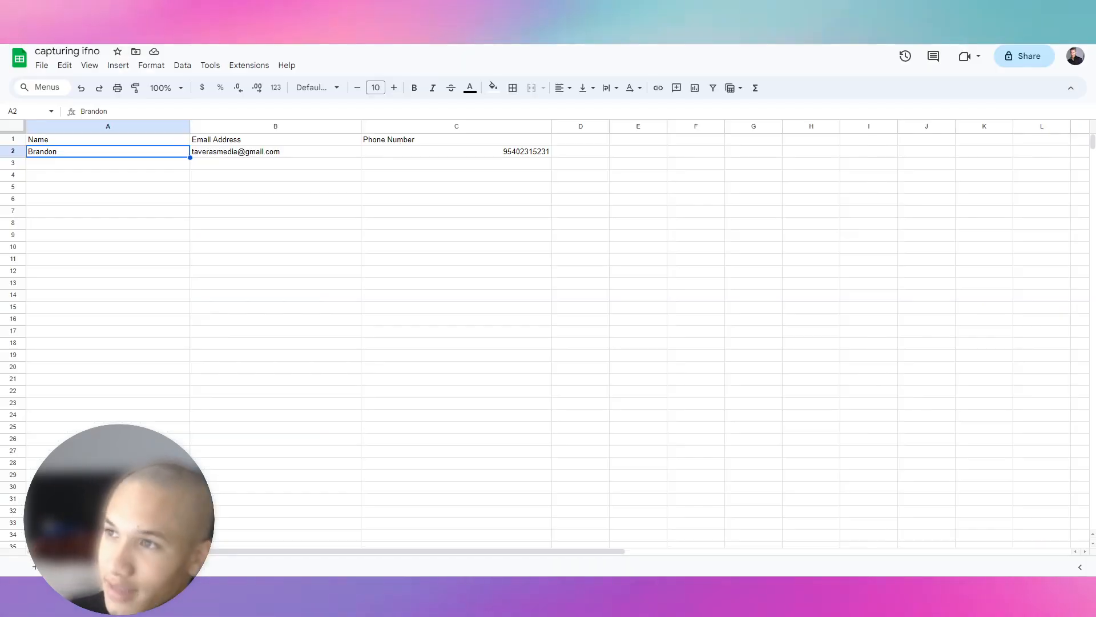
pyautogui.click(73, 167)
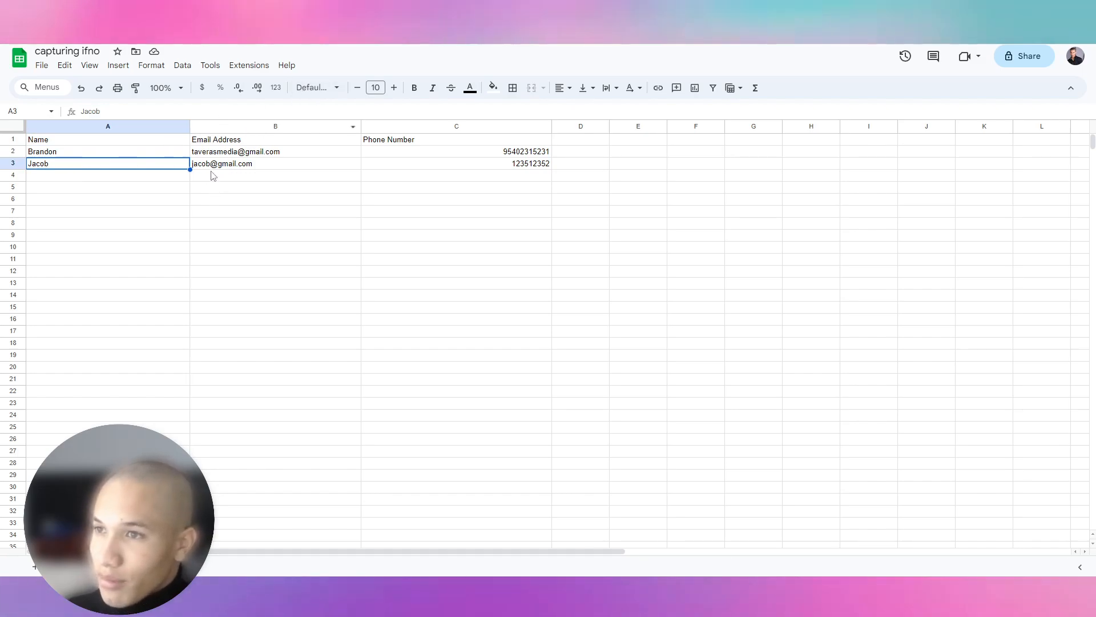
pyautogui.click(188, 20)
# Retest with Find Home, Penthouse, Sunny Isles, $1,500,000 to $5,000,000 and Request More Info, then exit to the designer.
pyautogui.click(1079, 118)
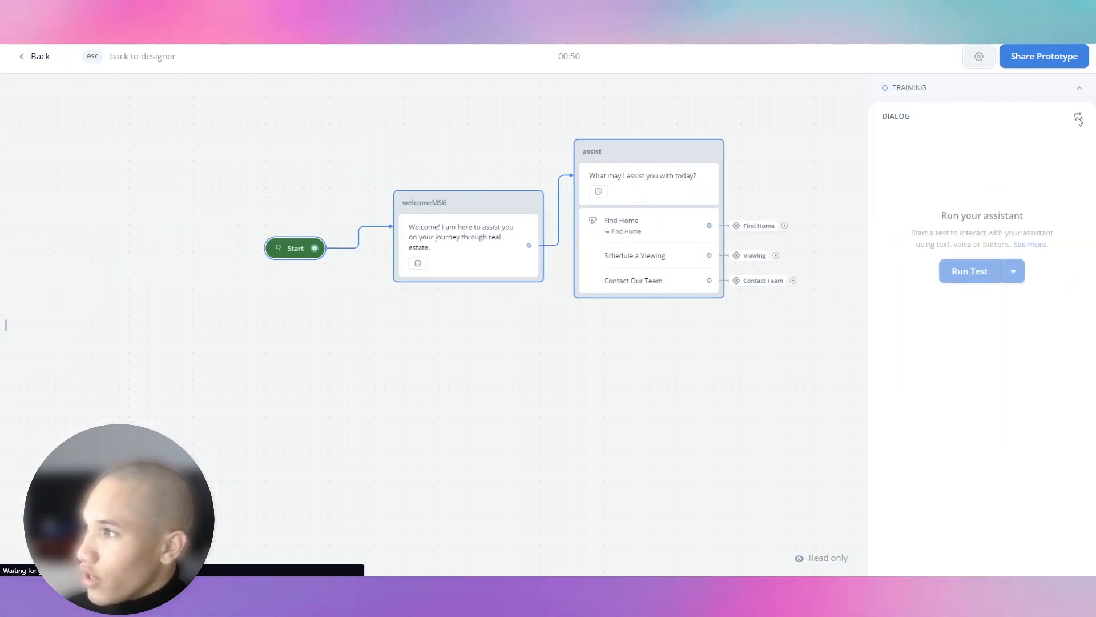
pyautogui.click(980, 317)
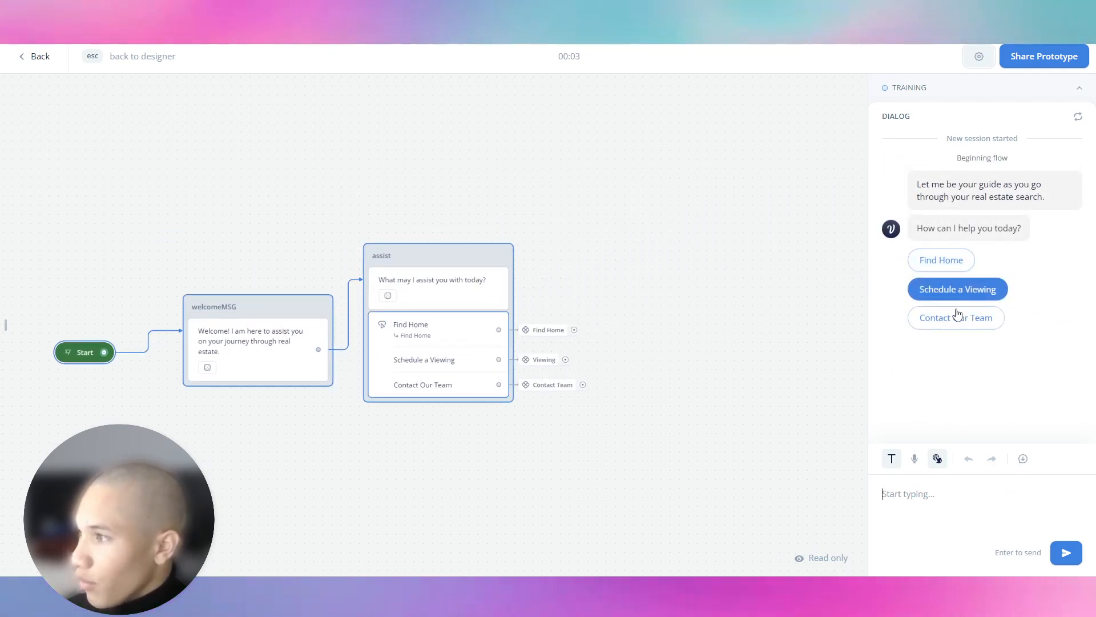
pyautogui.click(948, 268)
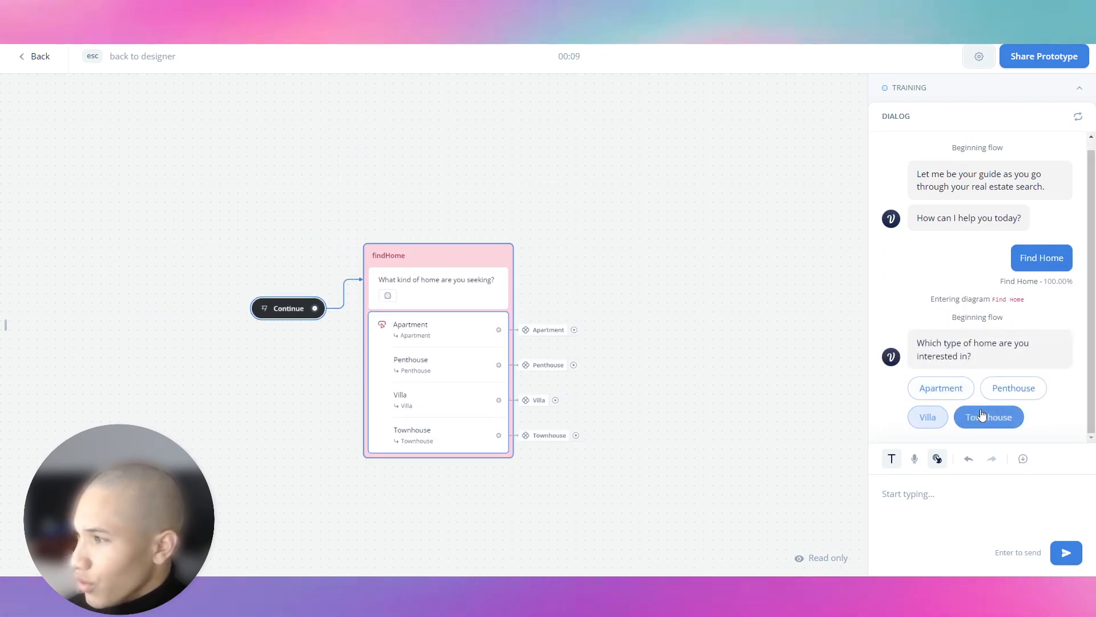
pyautogui.click(1016, 388)
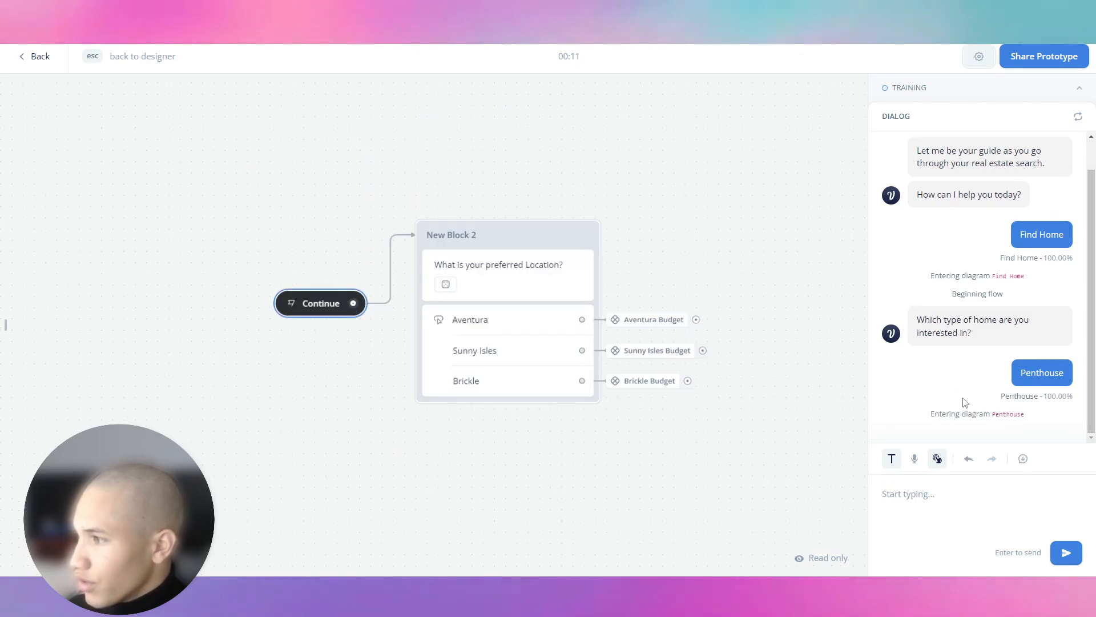
pyautogui.click(1004, 385)
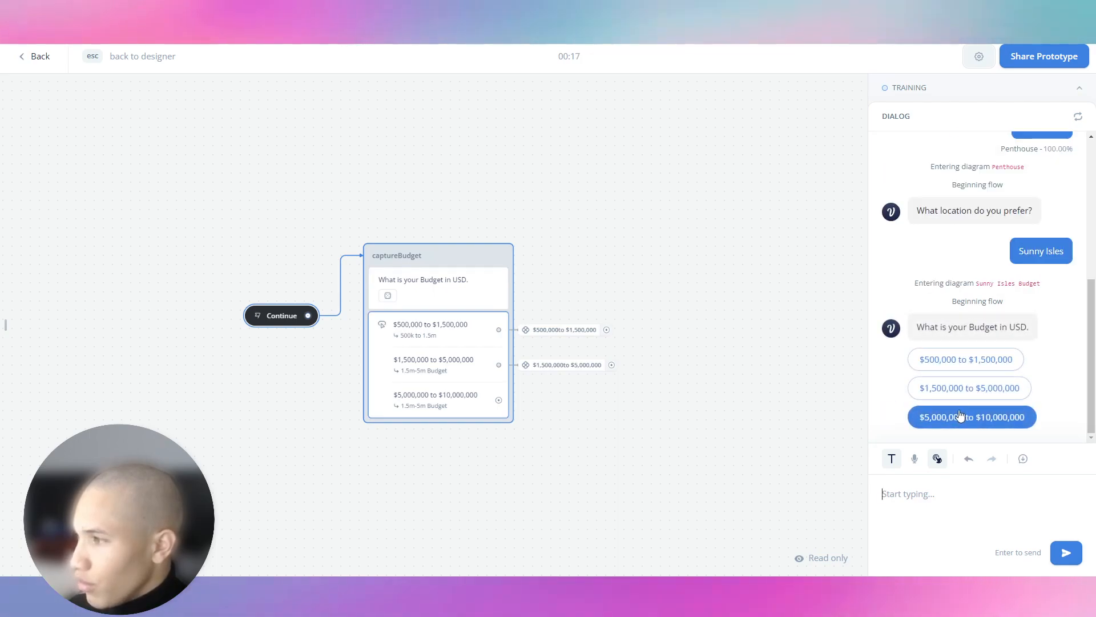
pyautogui.click(959, 385)
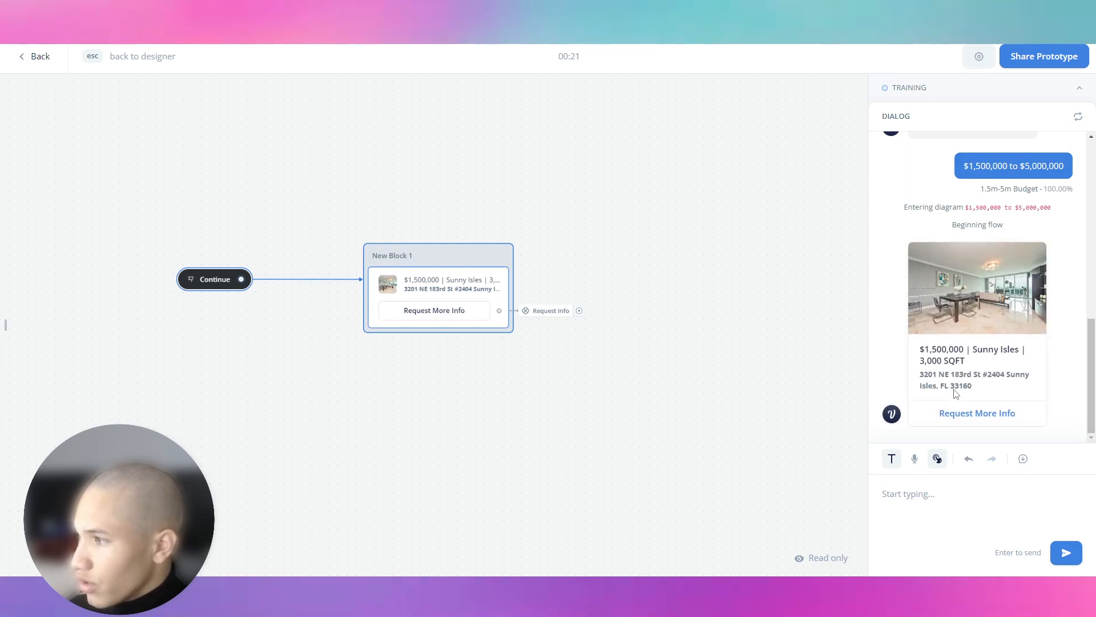
pyautogui.click(1001, 407)
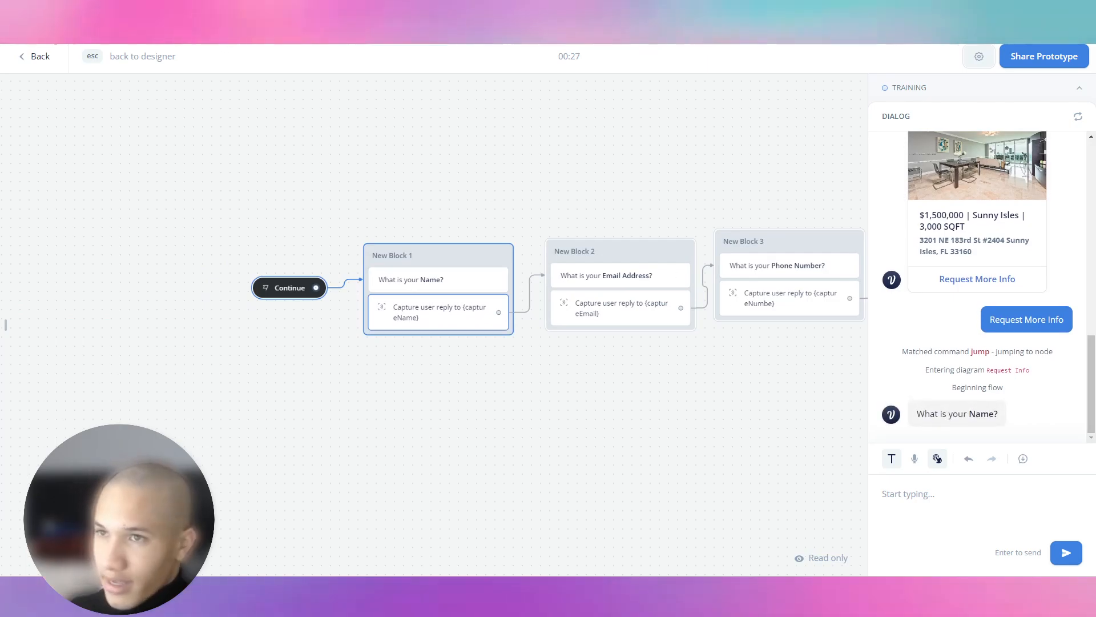
pyautogui.click(34, 56)
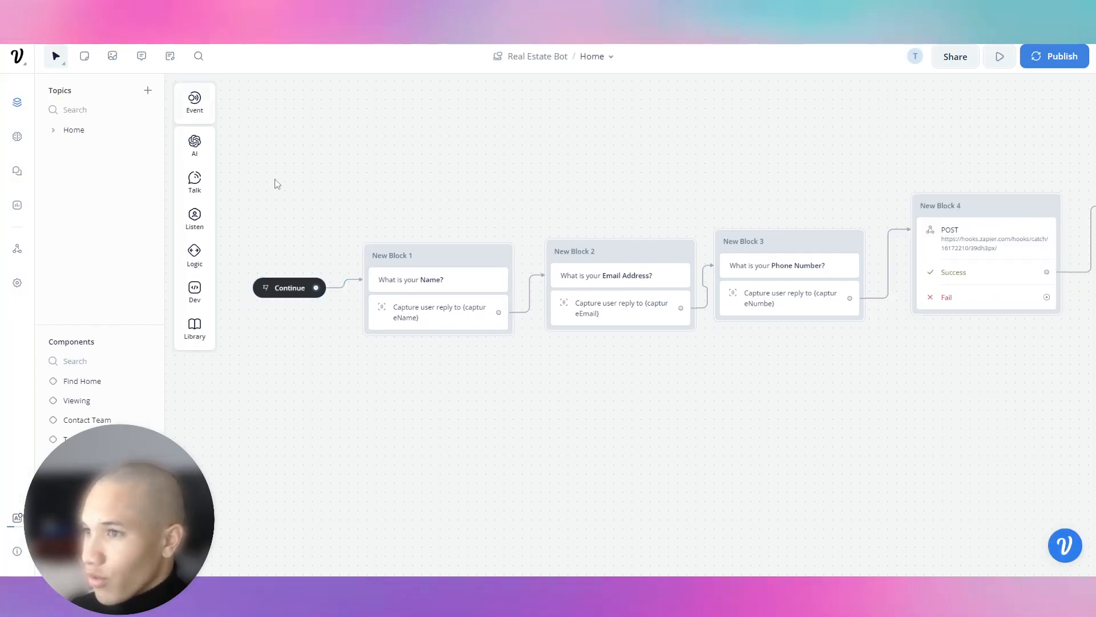
# Open the Home topic and reposition its flow so the assist buttons step is in view.
pyautogui.click(89, 131)
pyautogui.moveTo(541, 247)
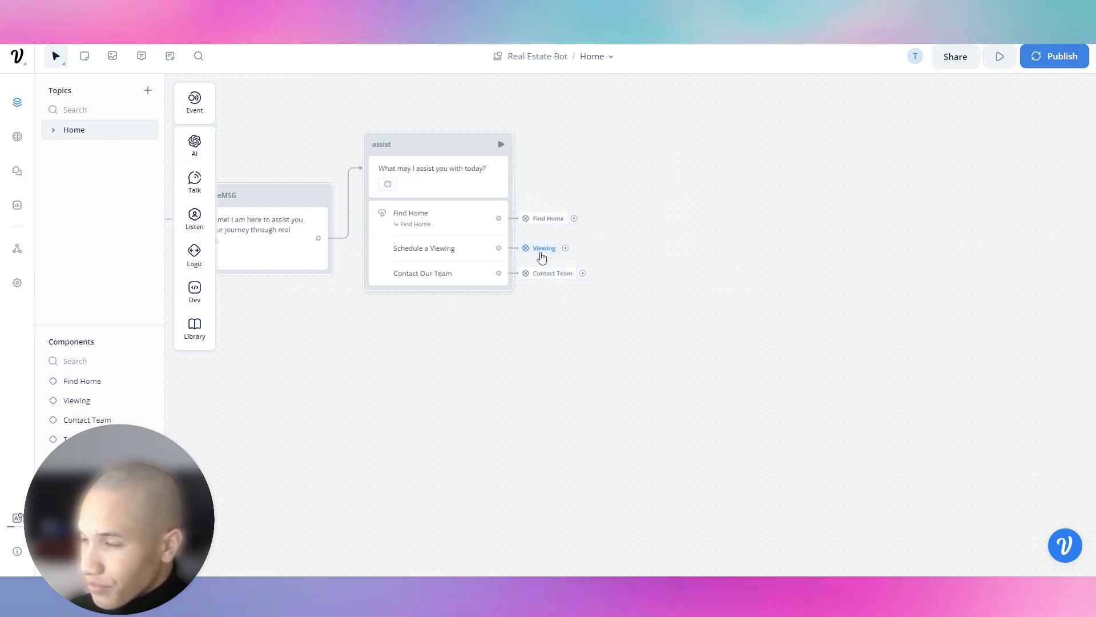
pyautogui.rightClick(540, 252)
pyautogui.click(536, 252)
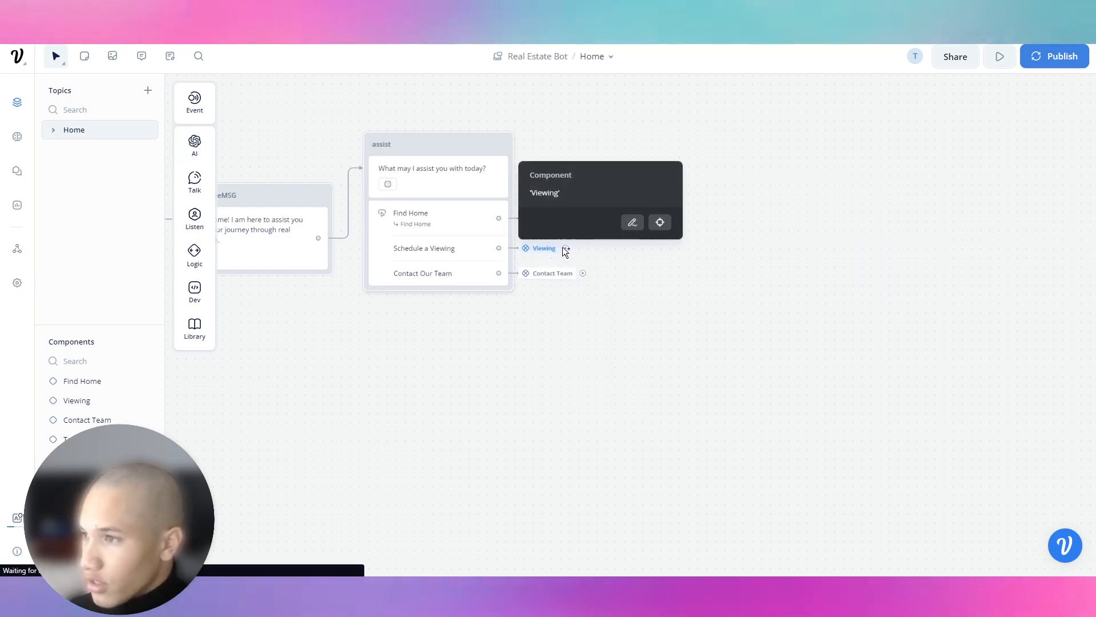
pyautogui.moveTo(553, 250); pyautogui.dragTo(232, 430)
pyautogui.rightClick(231, 430)
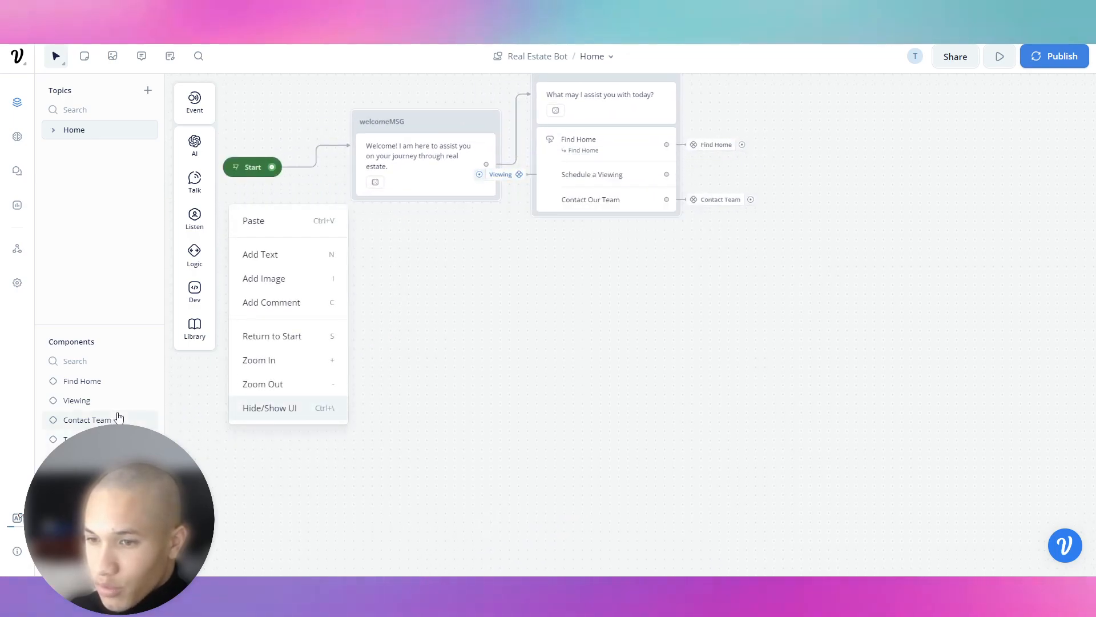
pyautogui.moveTo(767, 329); pyautogui.dragTo(773, 333)
pyautogui.click(660, 177)
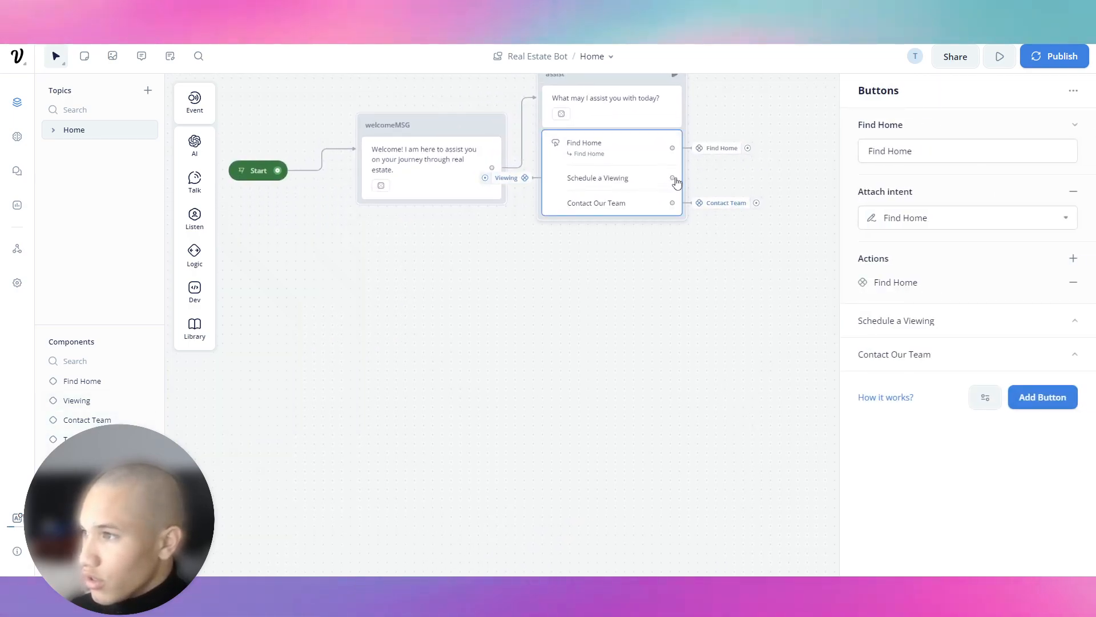
pyautogui.click(696, 182)
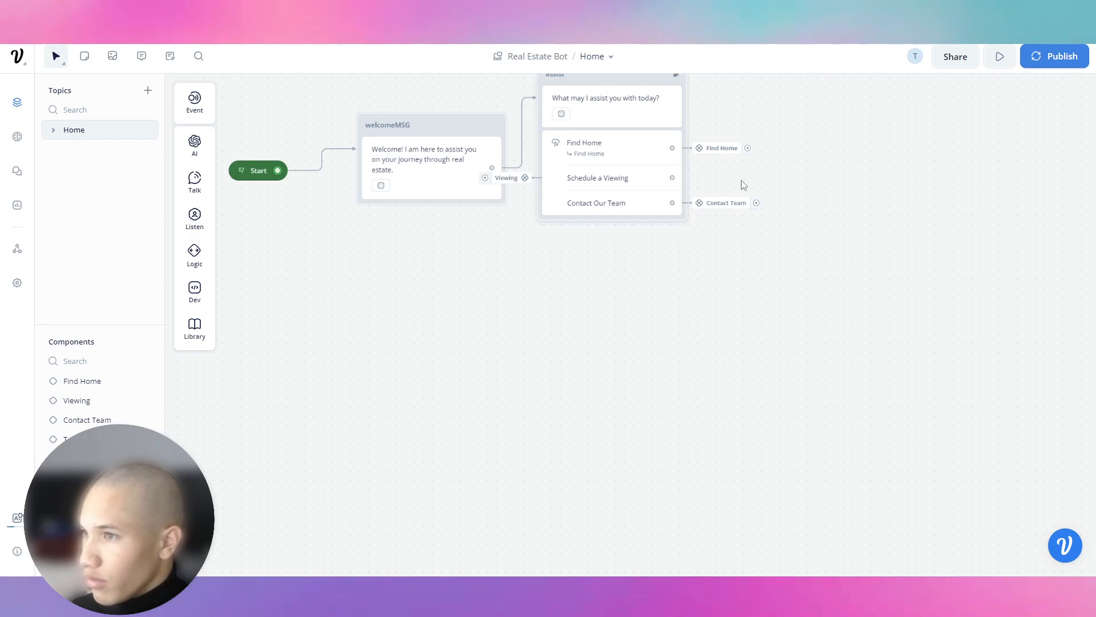
pyautogui.moveTo(698, 200); pyautogui.dragTo(677, 301)
# Peek inside the Viewing and Find Home components, then return to the Home topic flow.
pyautogui.moveTo(530, 288)
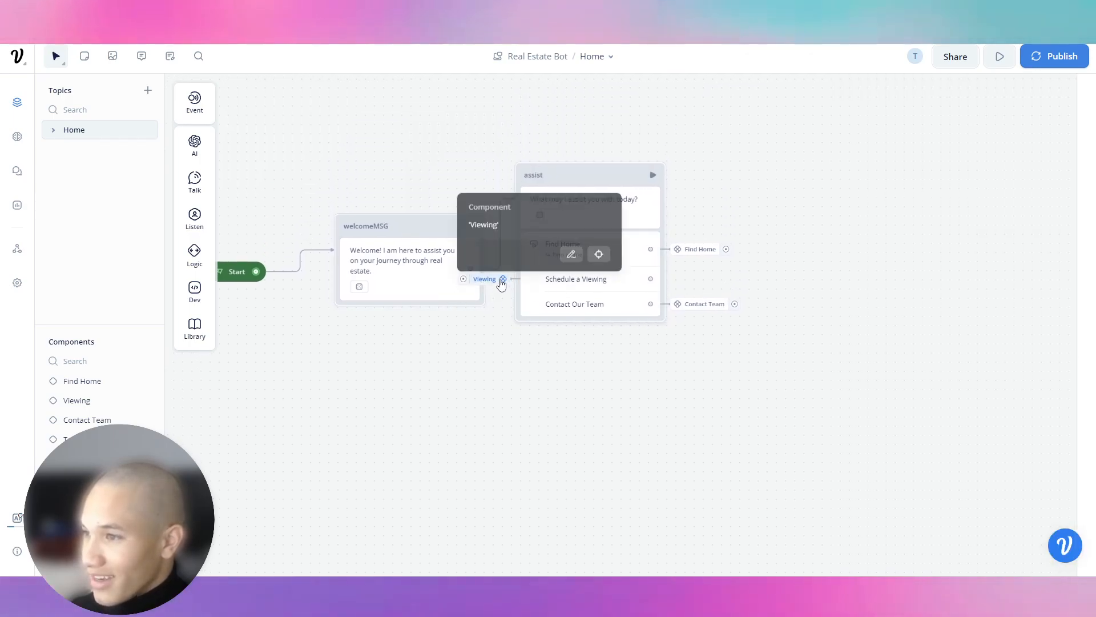
pyautogui.click(596, 252)
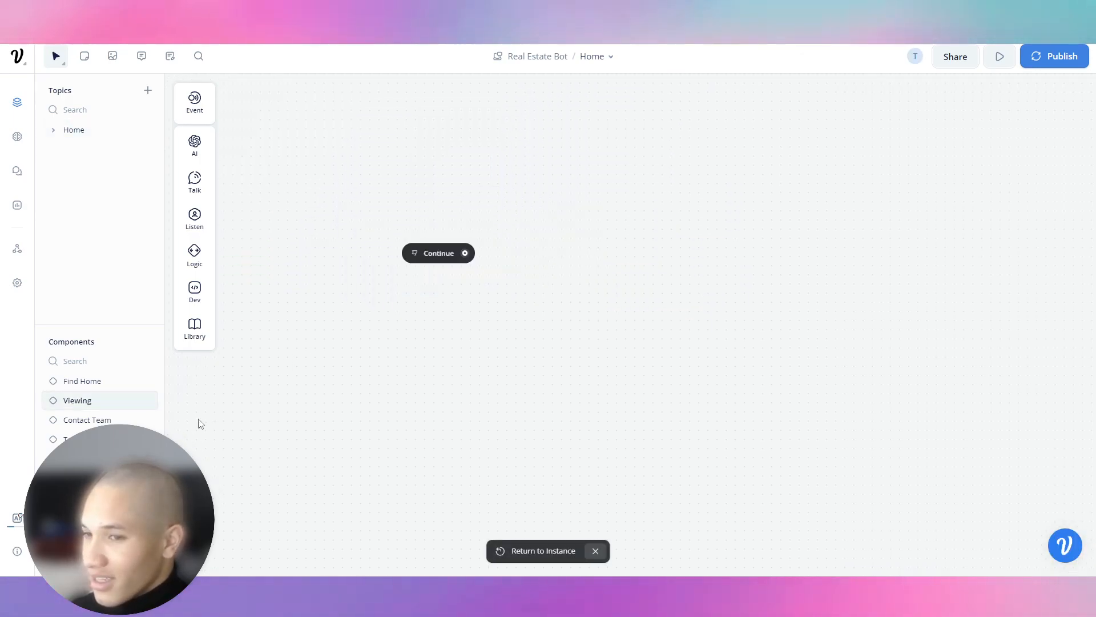
pyautogui.click(103, 390)
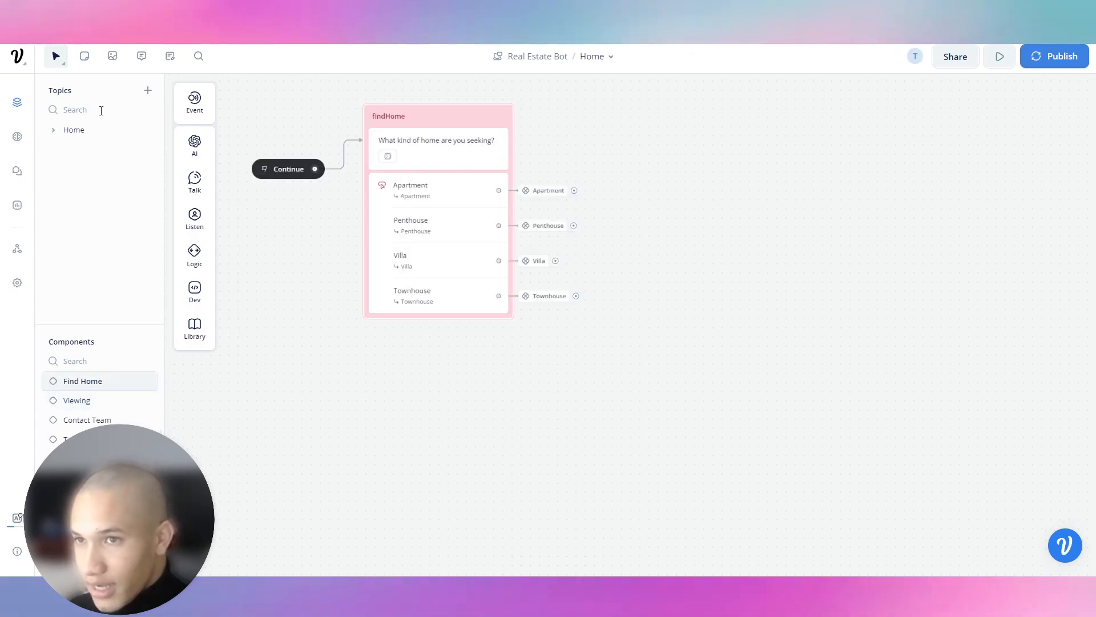
pyautogui.click(93, 136)
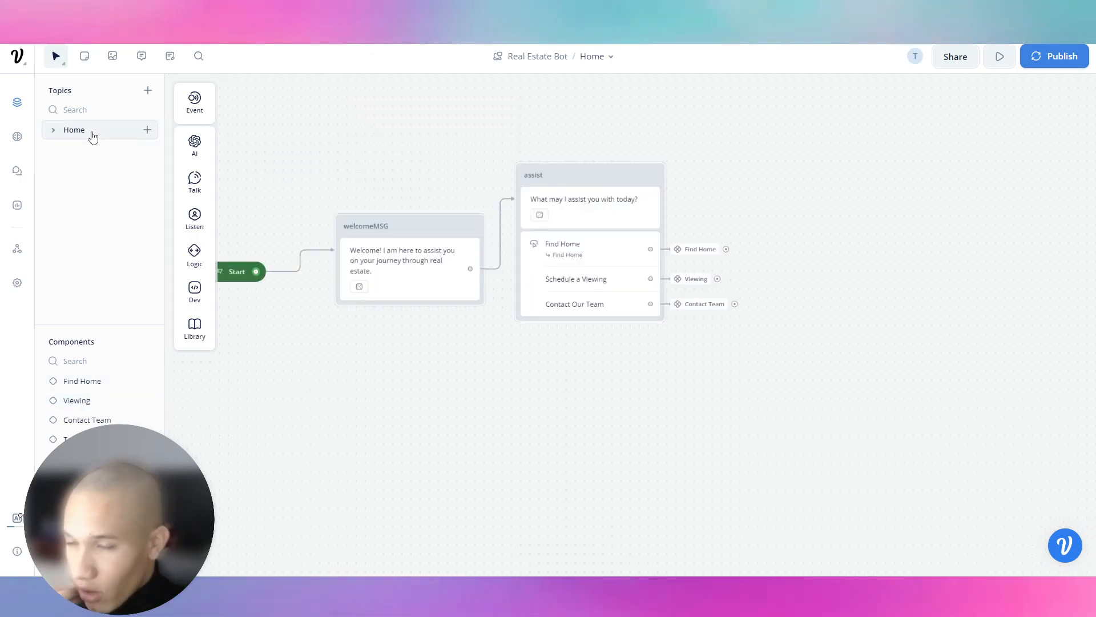